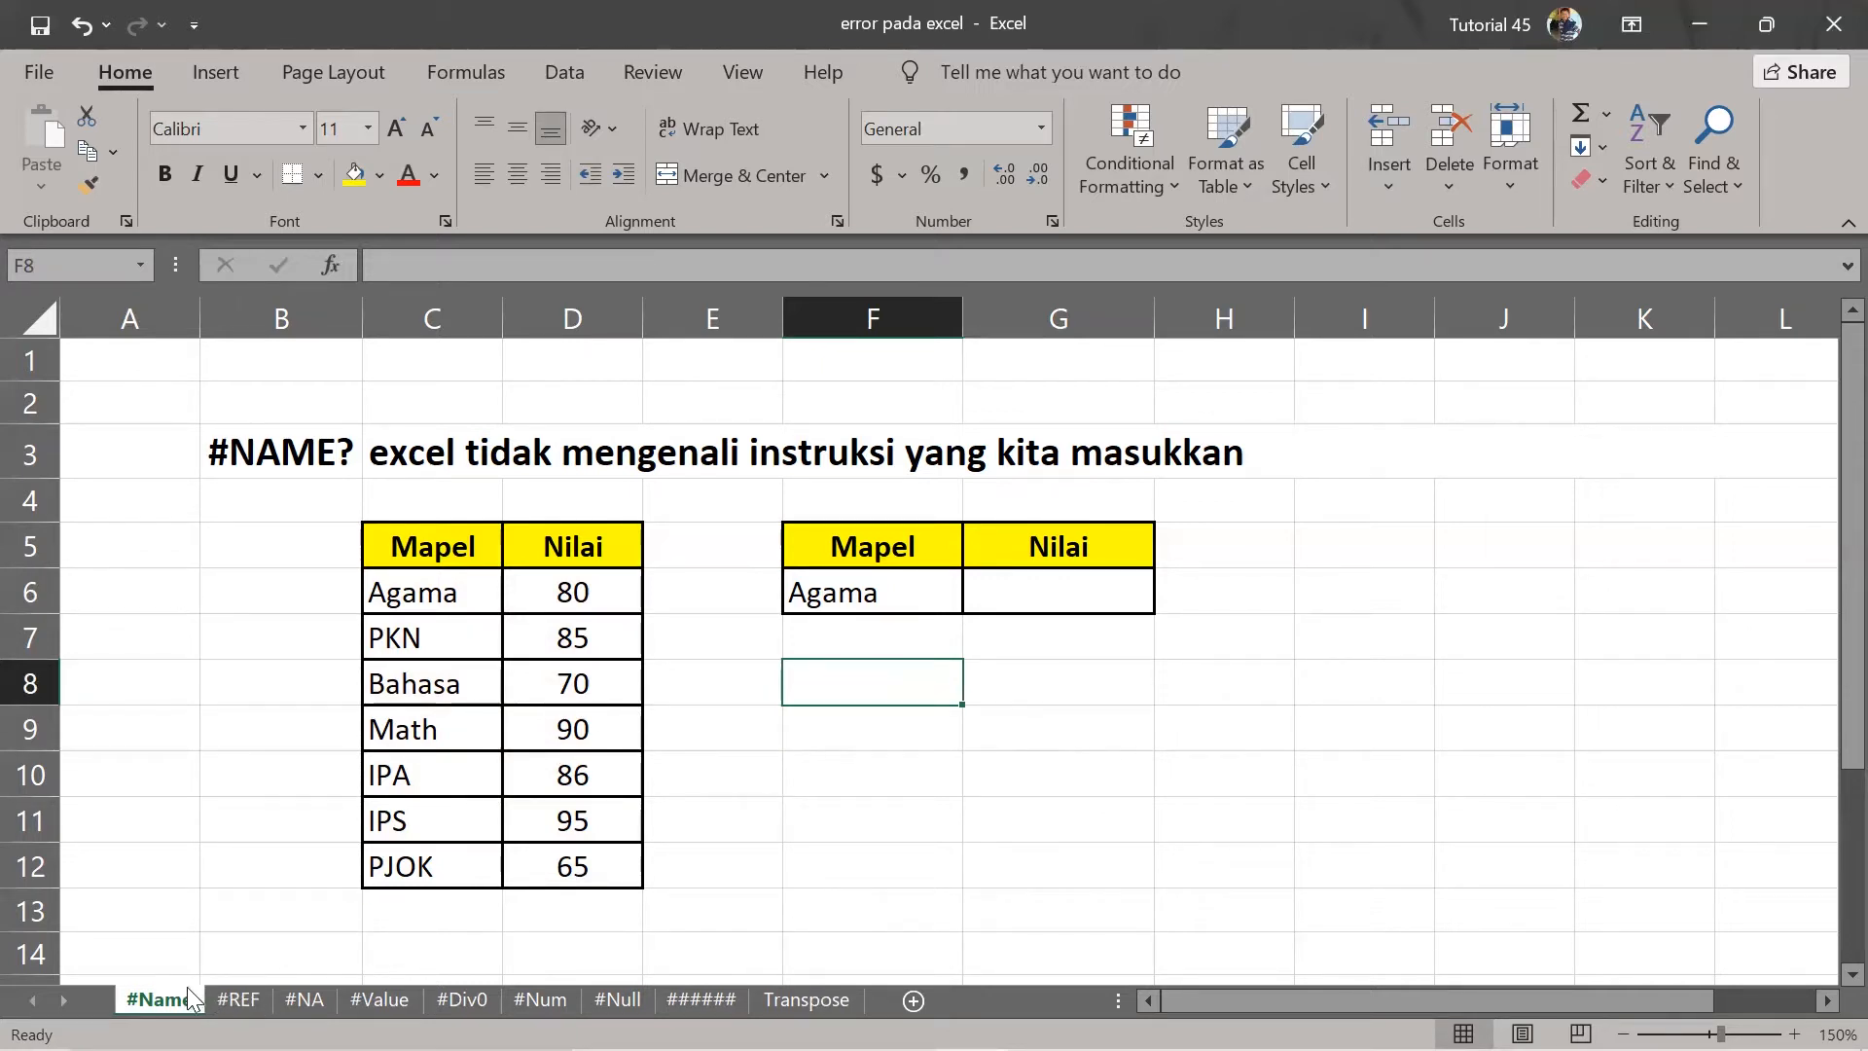
Look through the error example sheets from #REF to ######, and return to the Mapel and Nilai table on the #Name sheet.
left_click(243, 999)
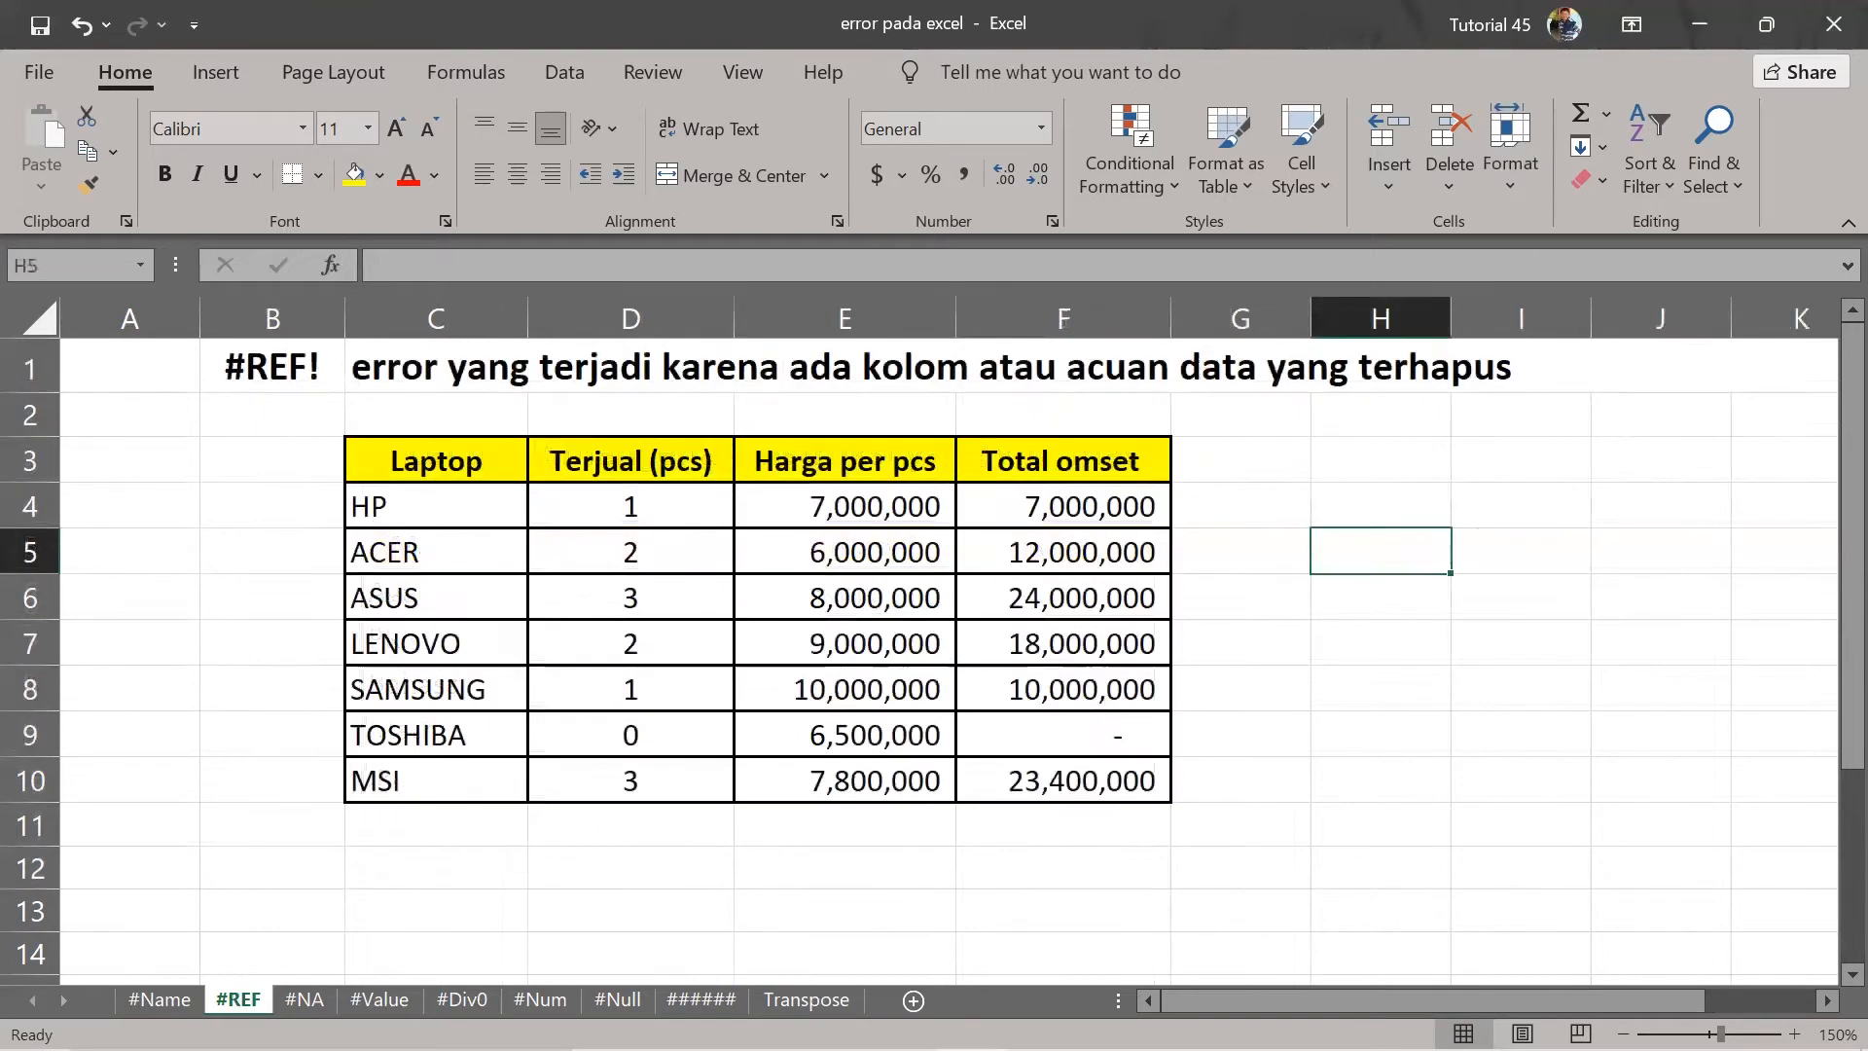
left_click(303, 999)
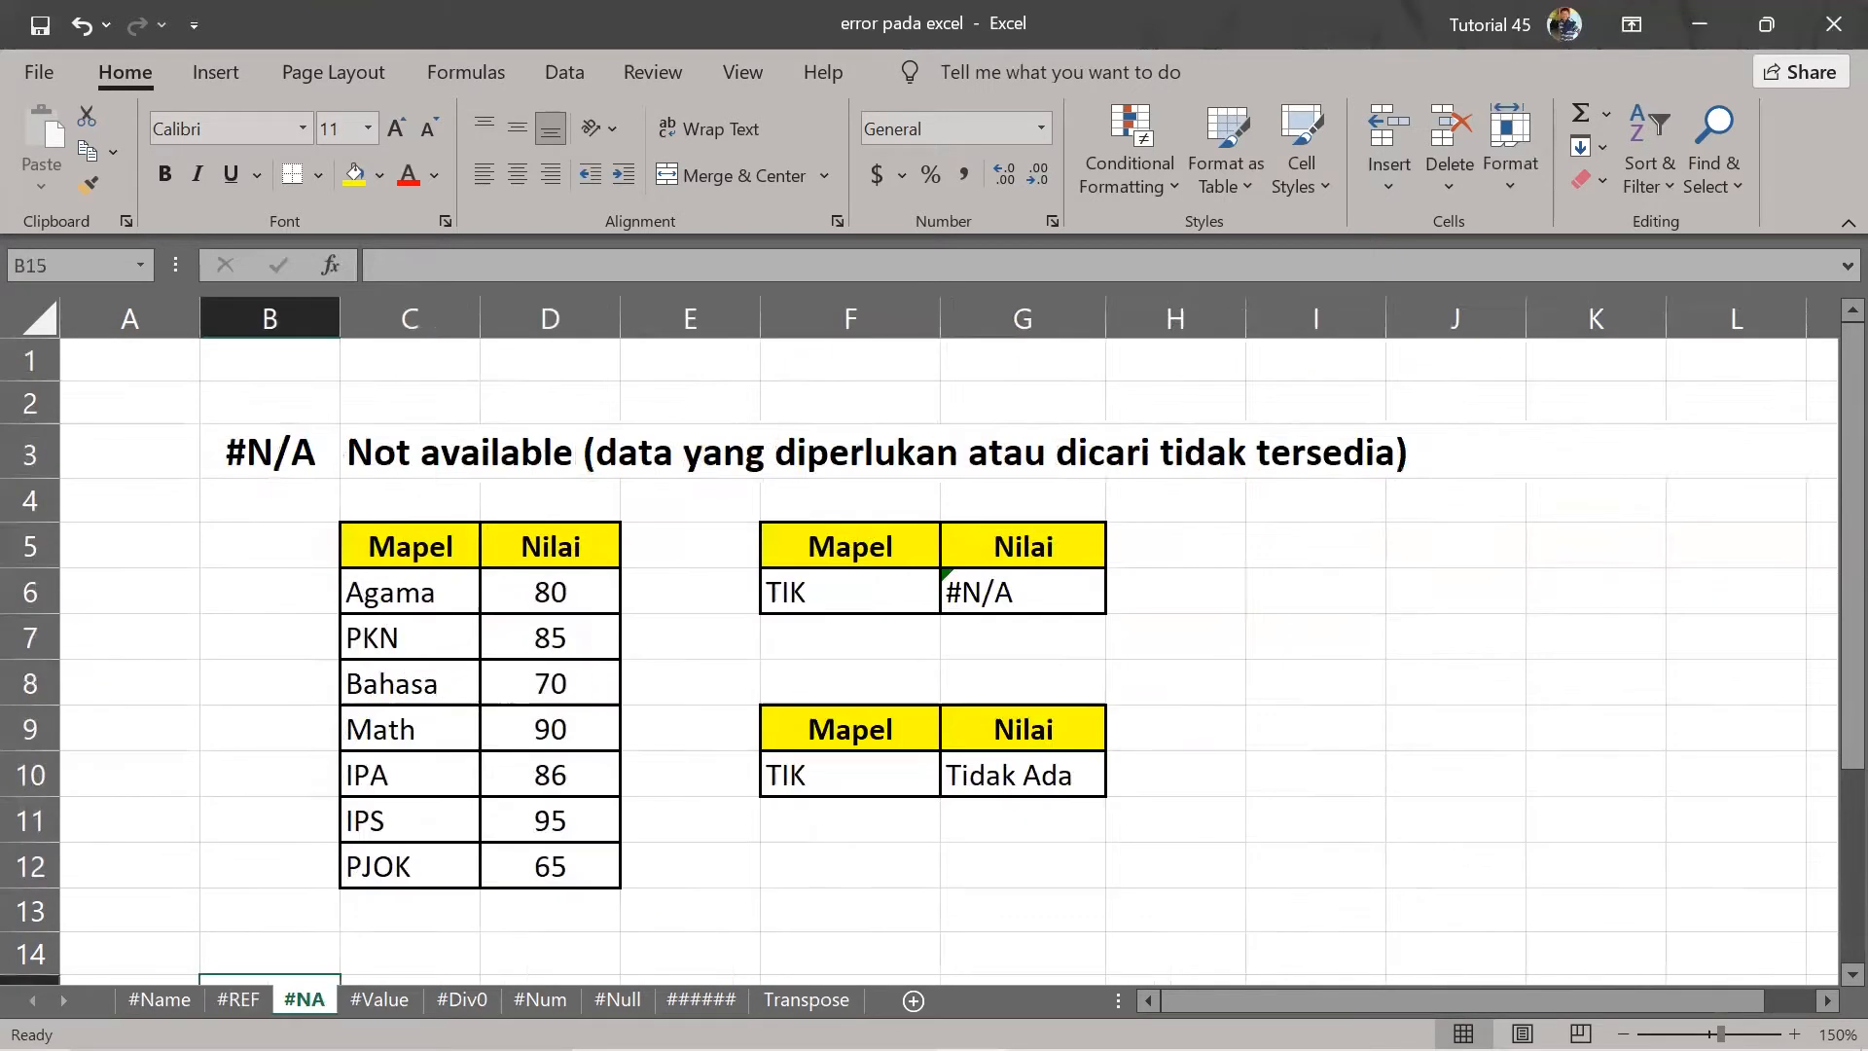
left_click(387, 996)
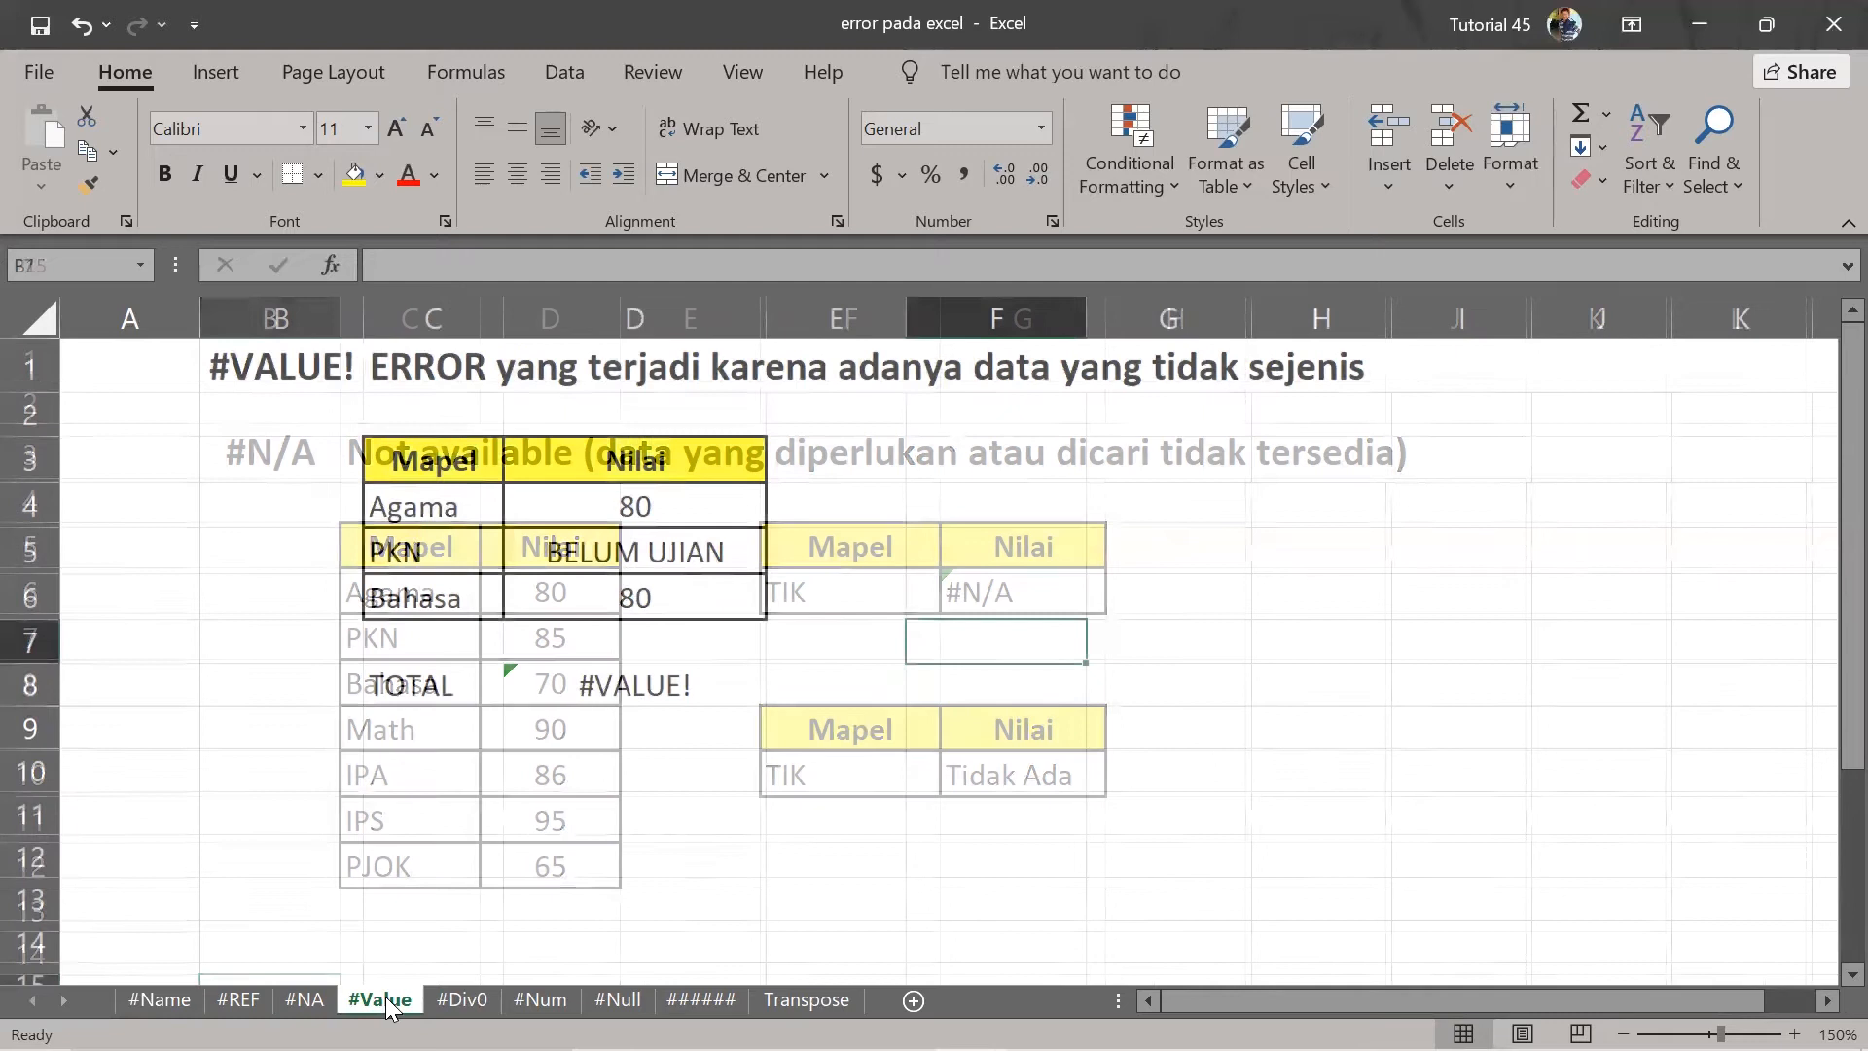
left_click(447, 996)
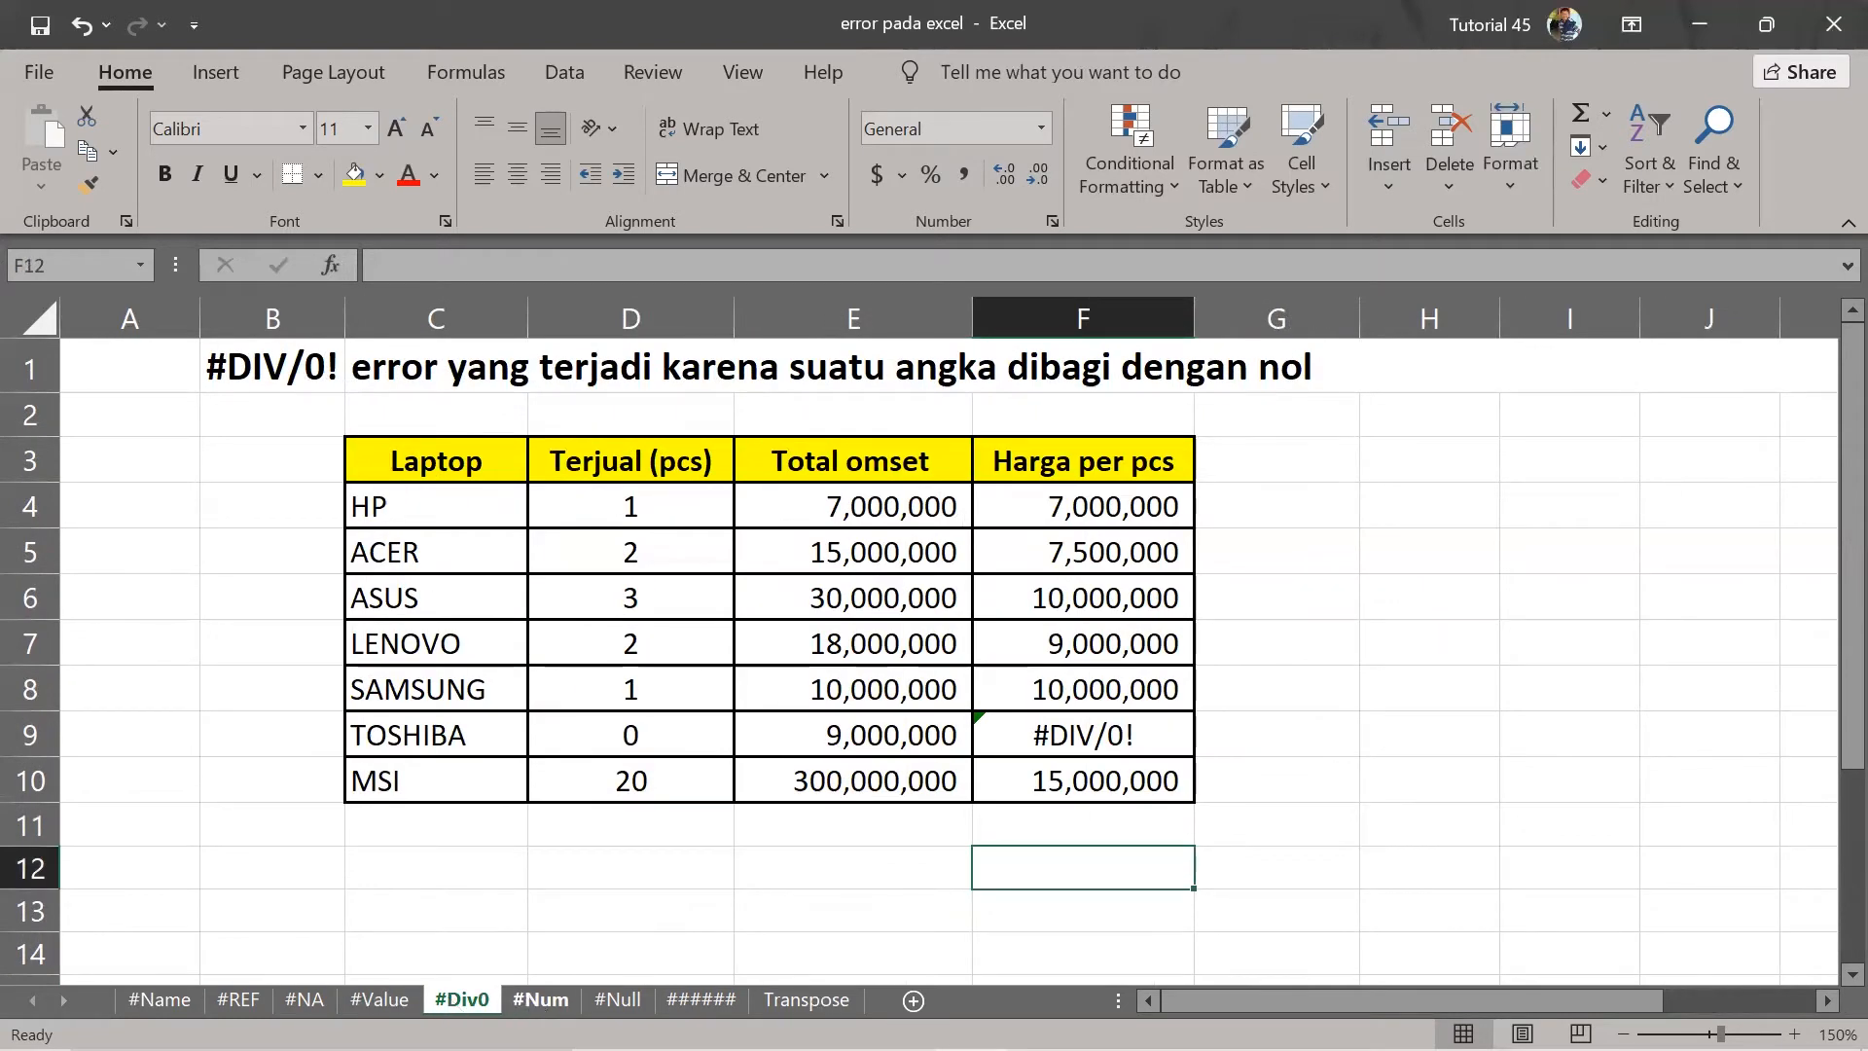
left_click(540, 999)
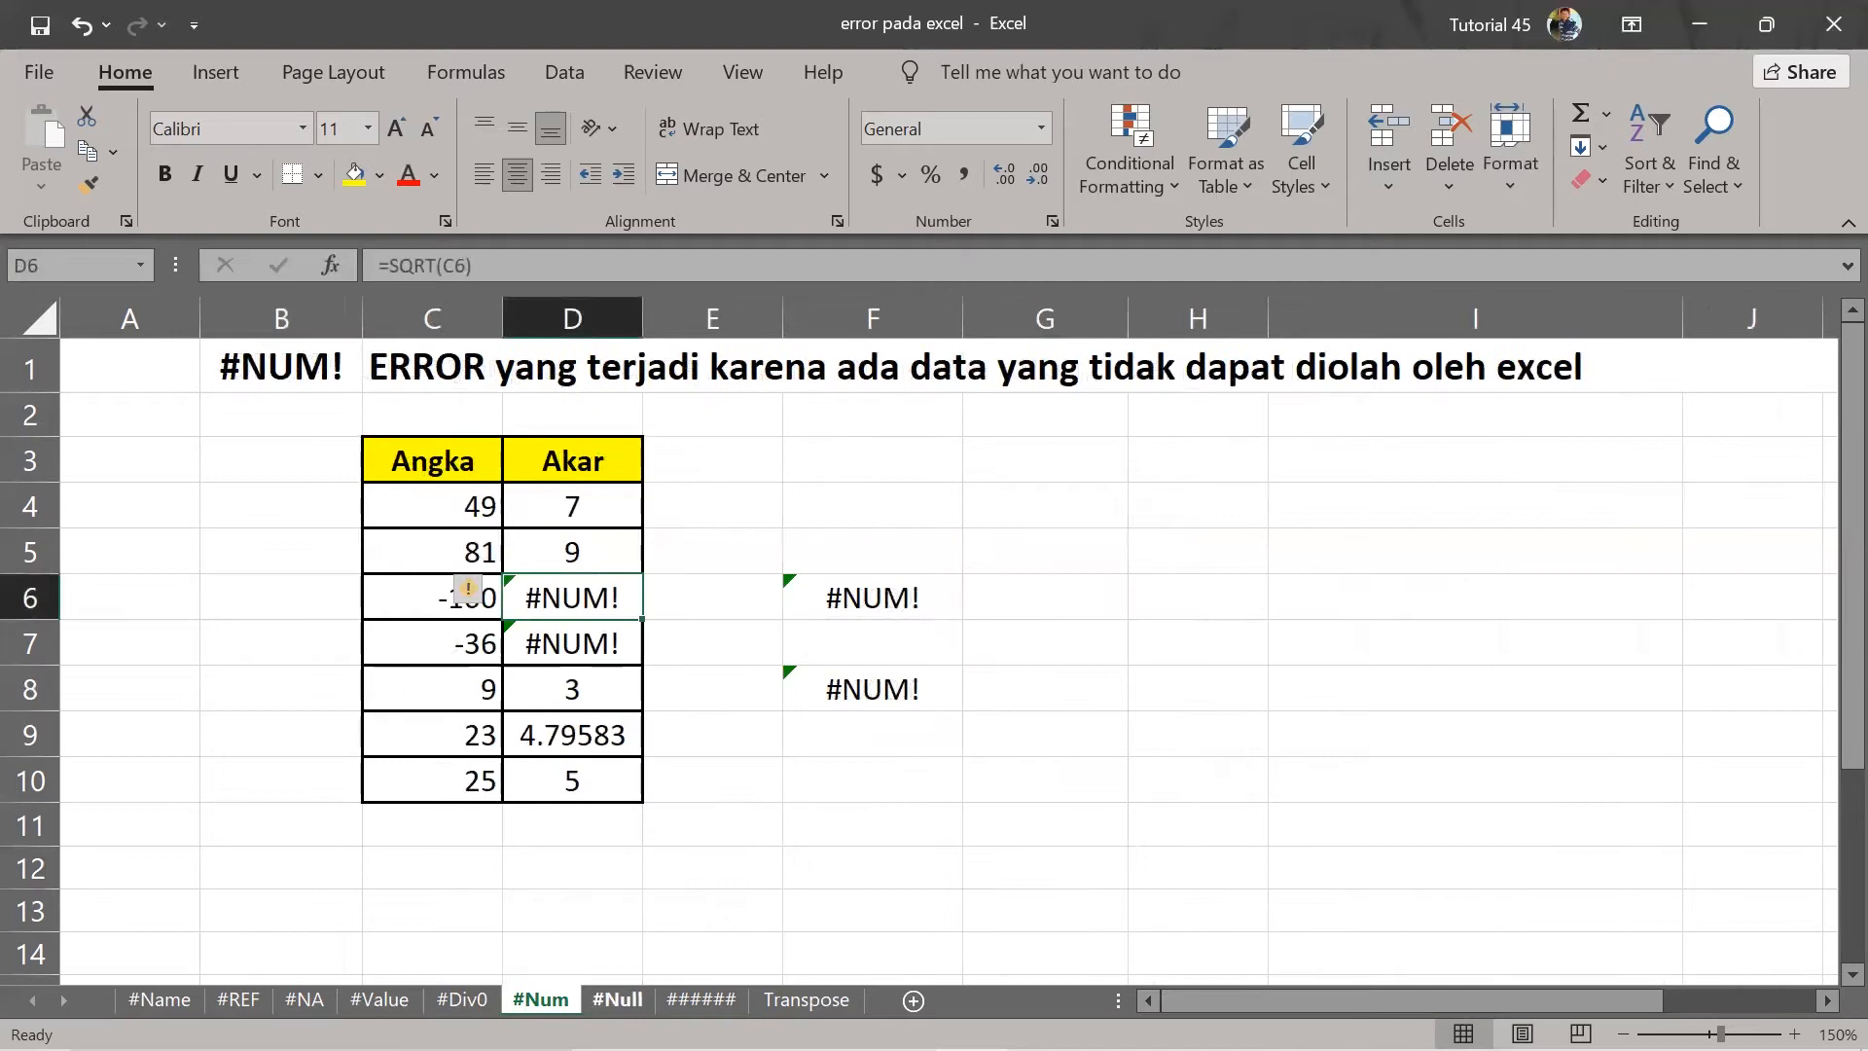
left_click(617, 999)
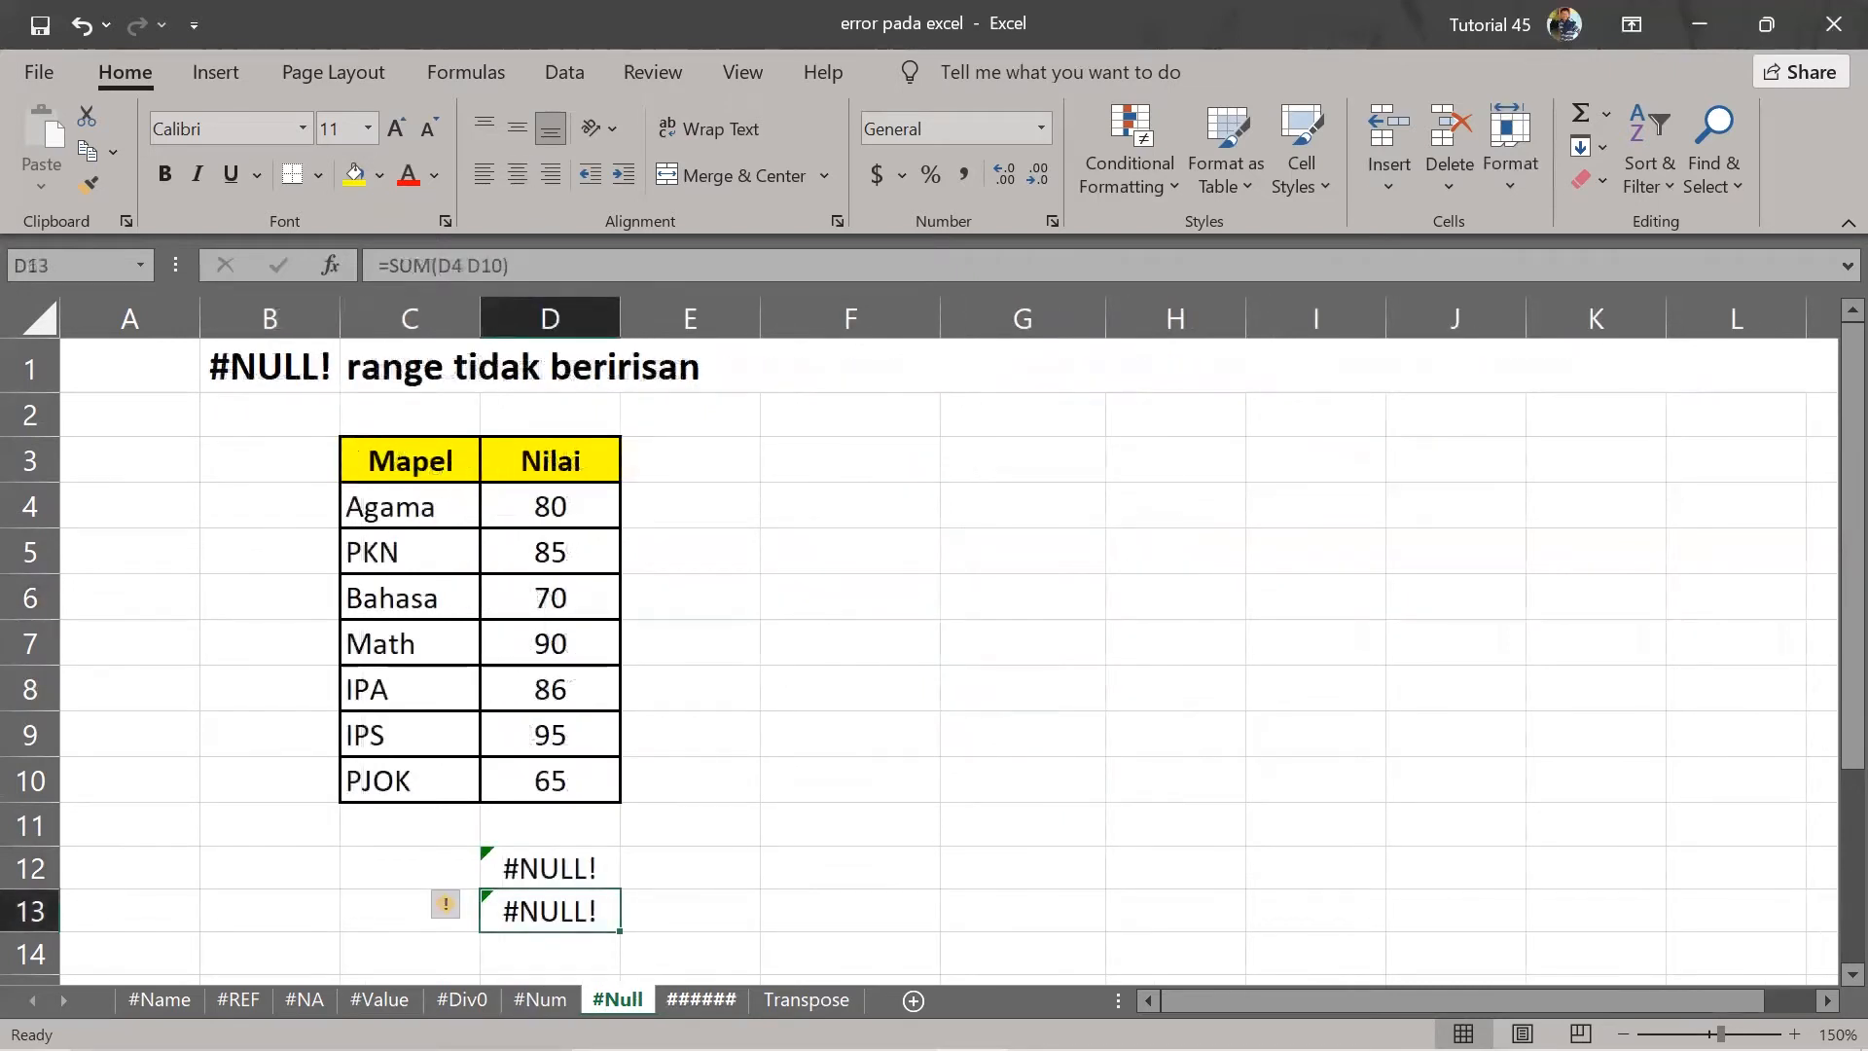
key("ctrl+Page_Down")
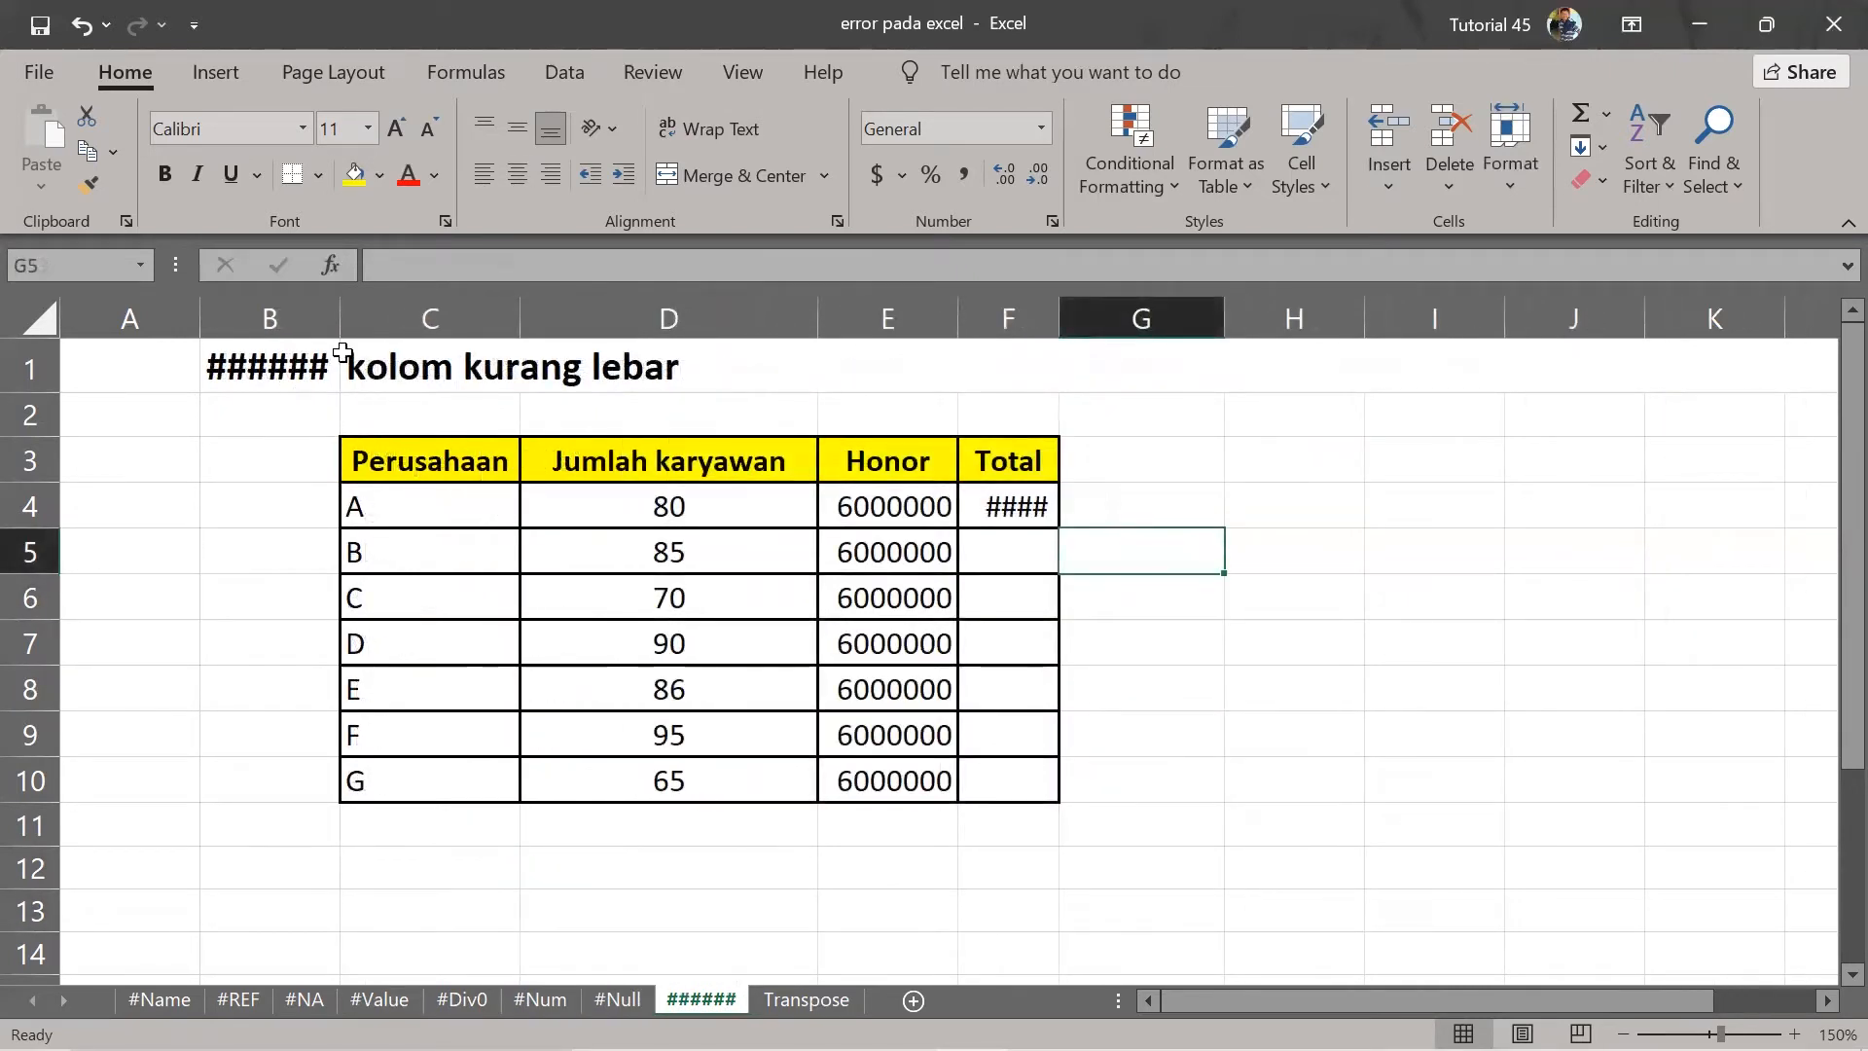
left_click(167, 1000)
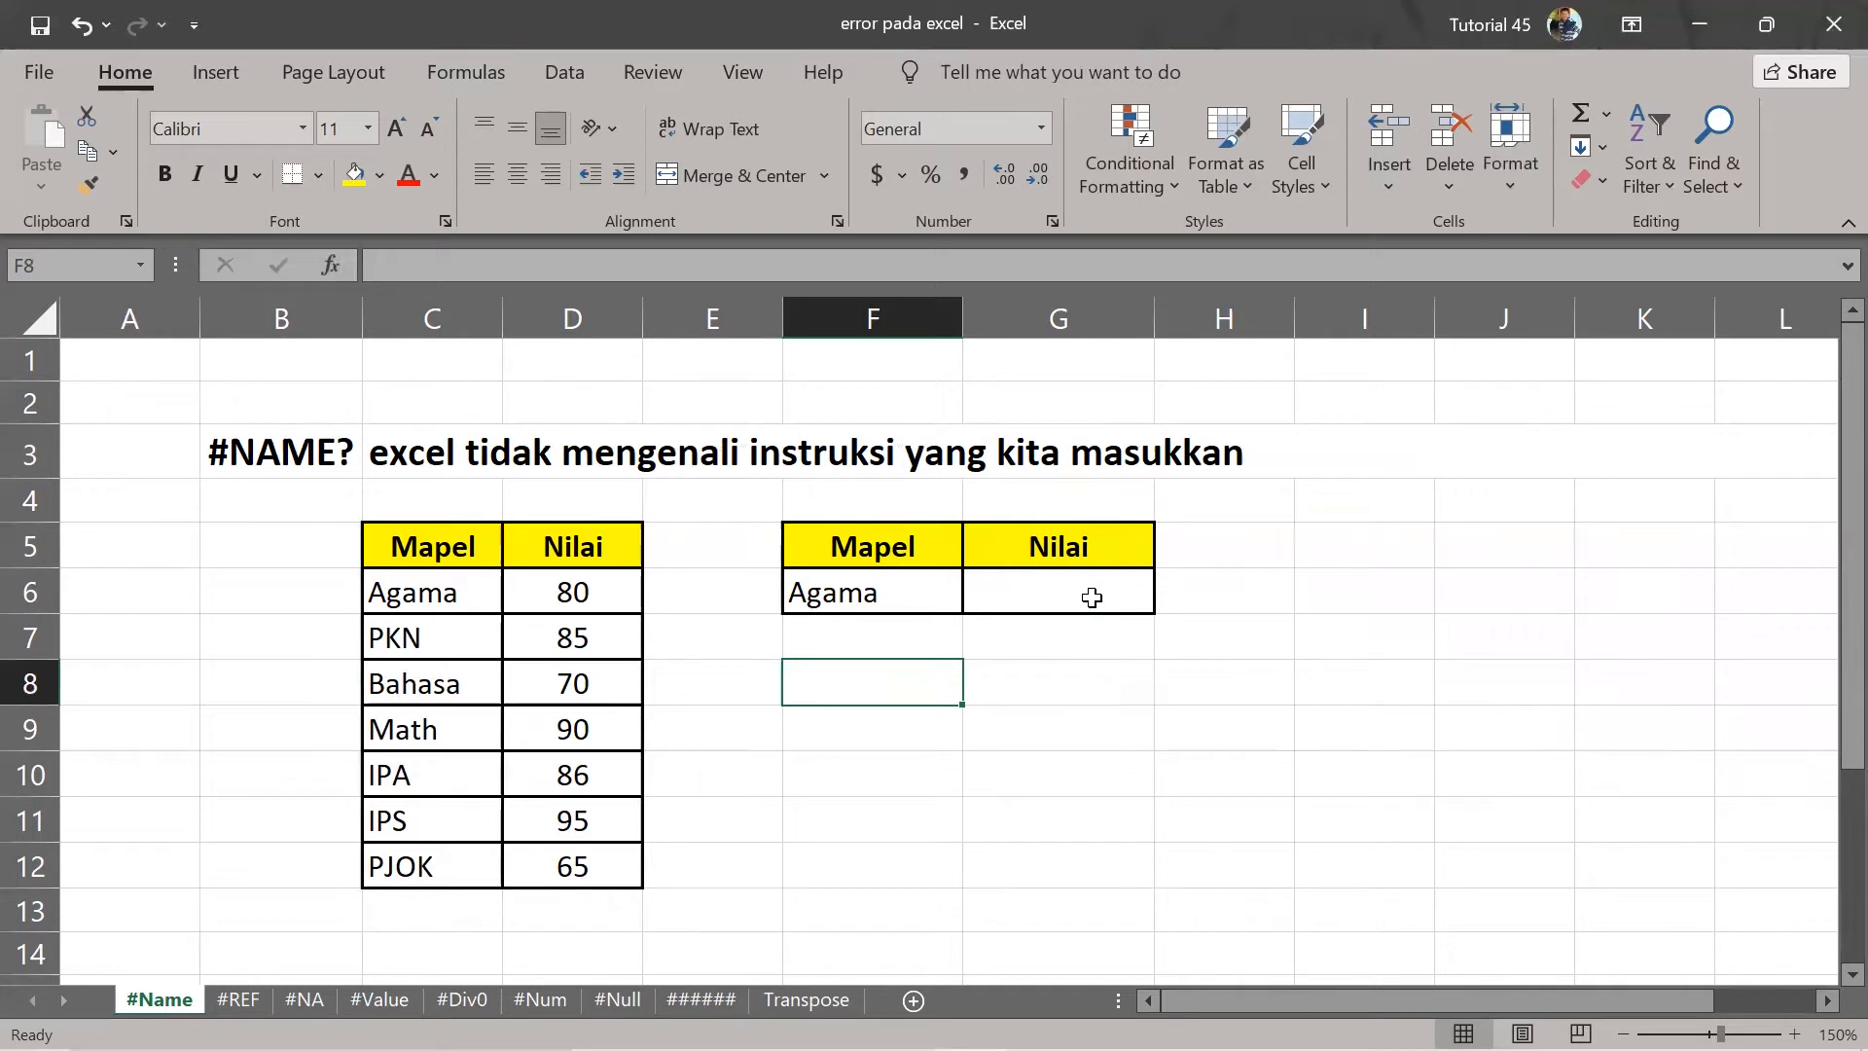
left_click(409, 547)
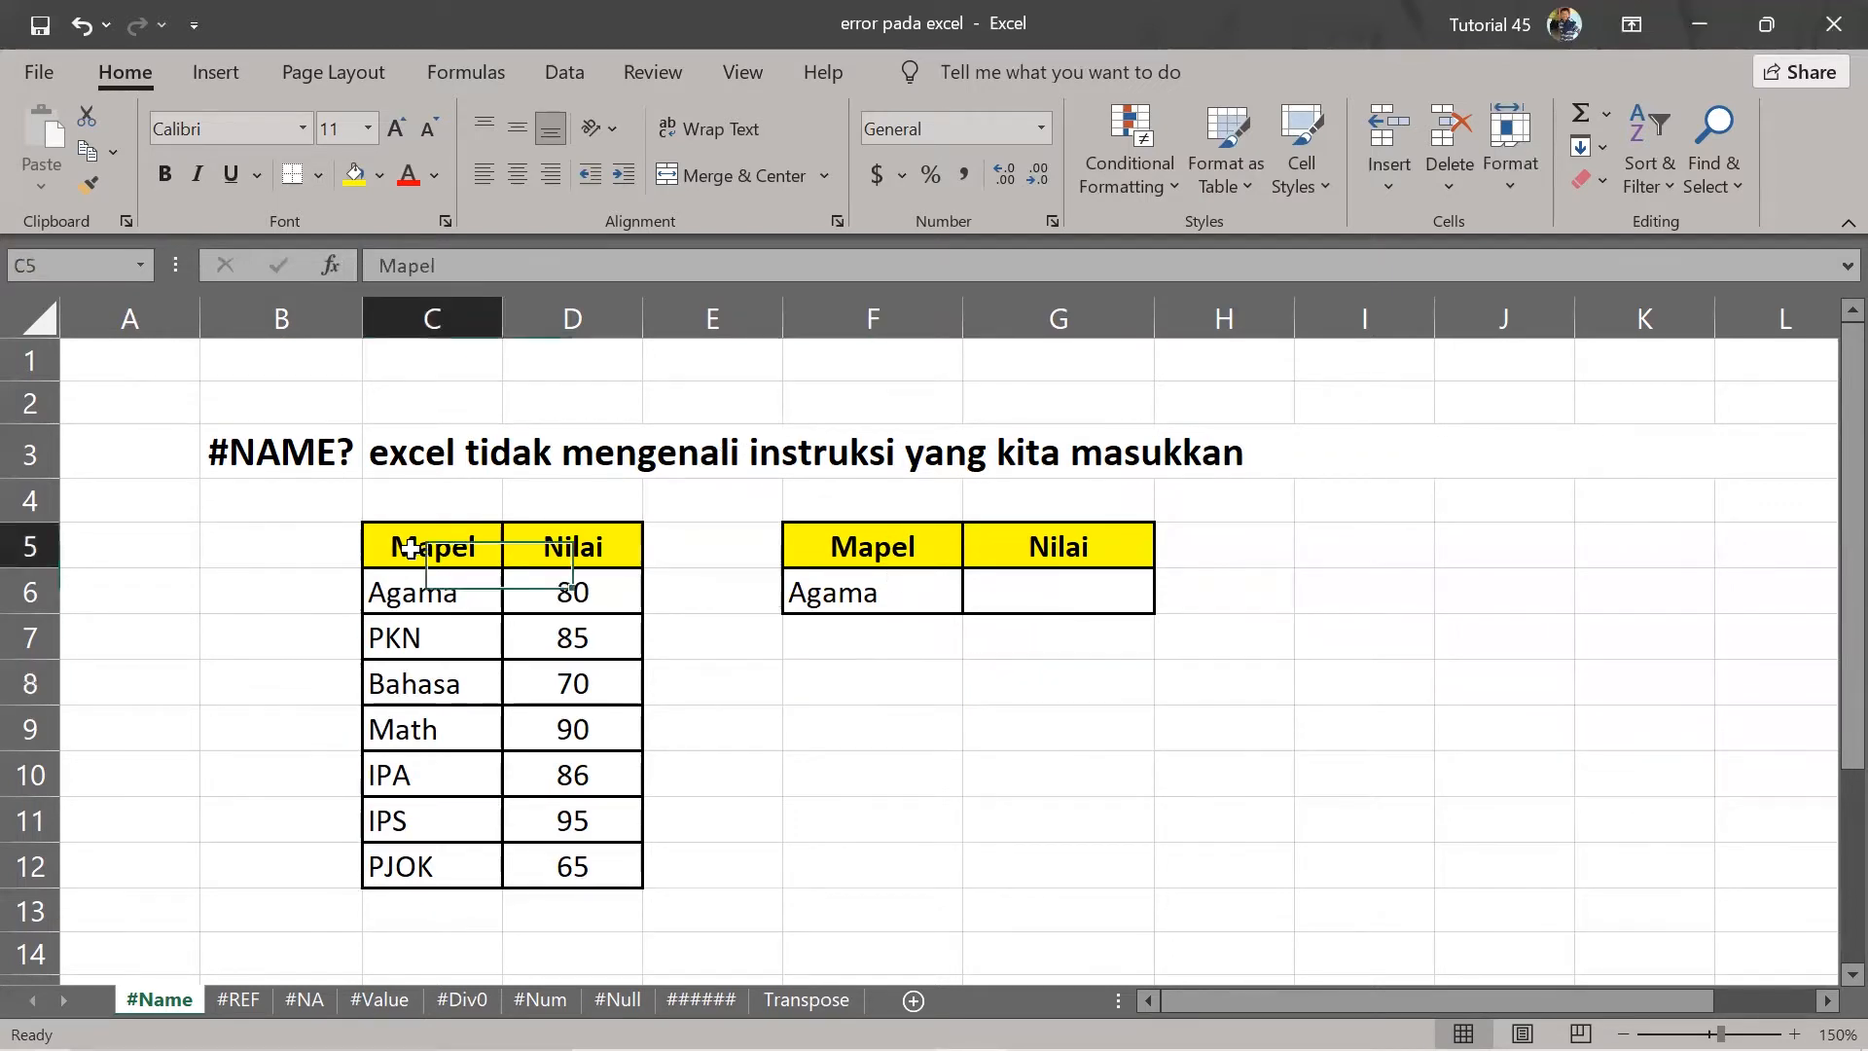
left_click(603, 545)
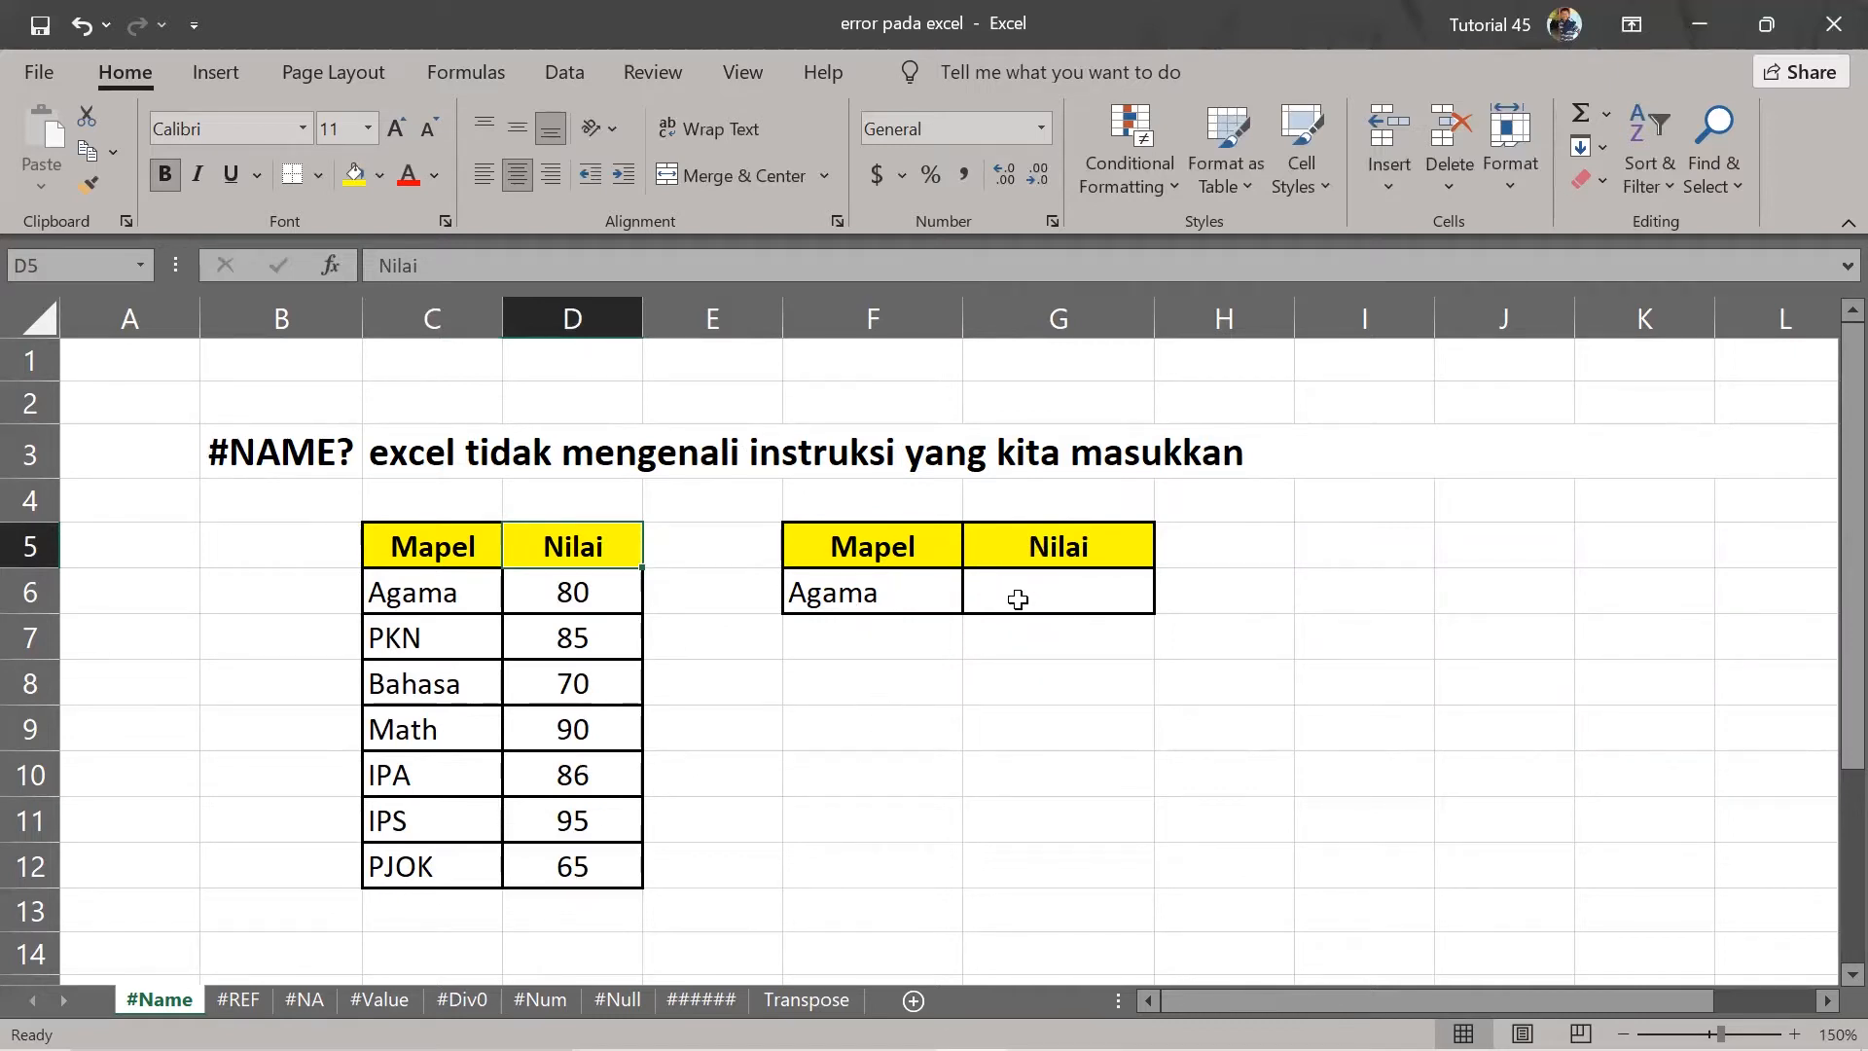
Enter the deliberately misspelled formula =VLOOKUPs(F6,C6:D12,2,0) in cell G6 to look up the Nilai for Agama.
left_click(1017, 600)
type("=")
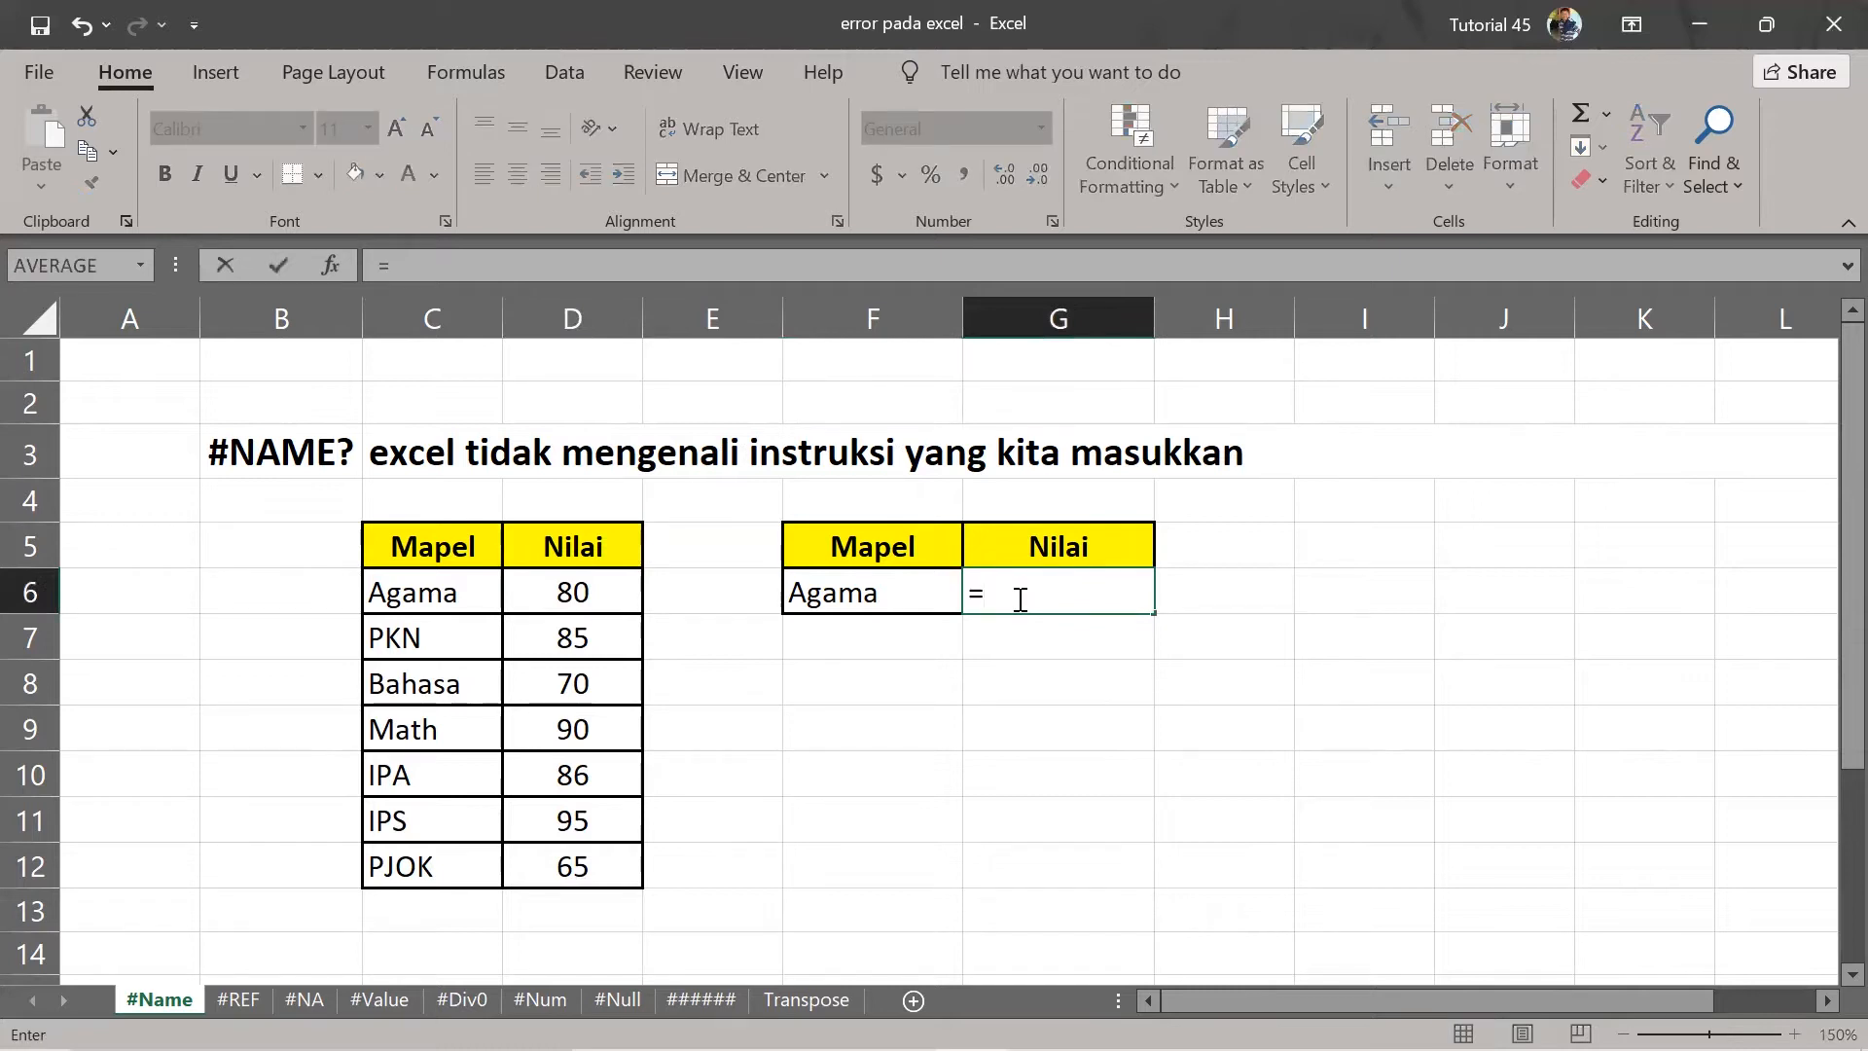
type("VLOOKUP")
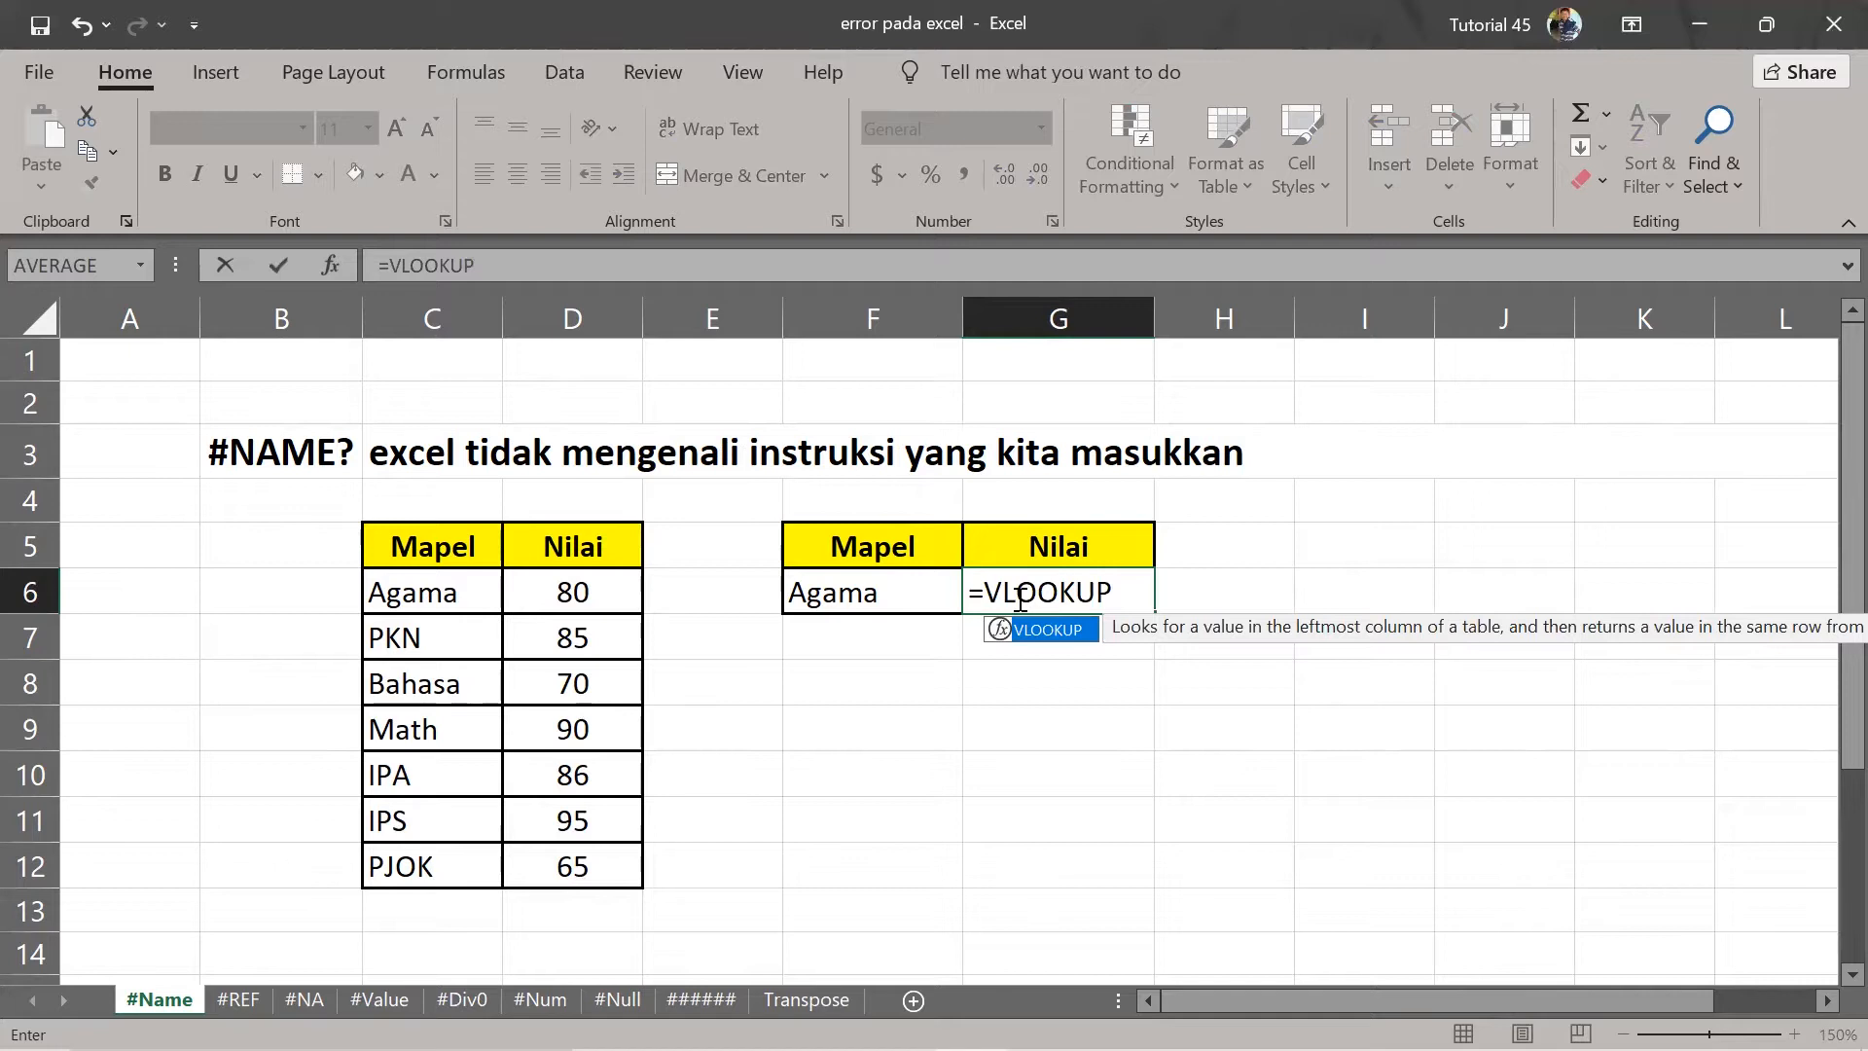
type("s")
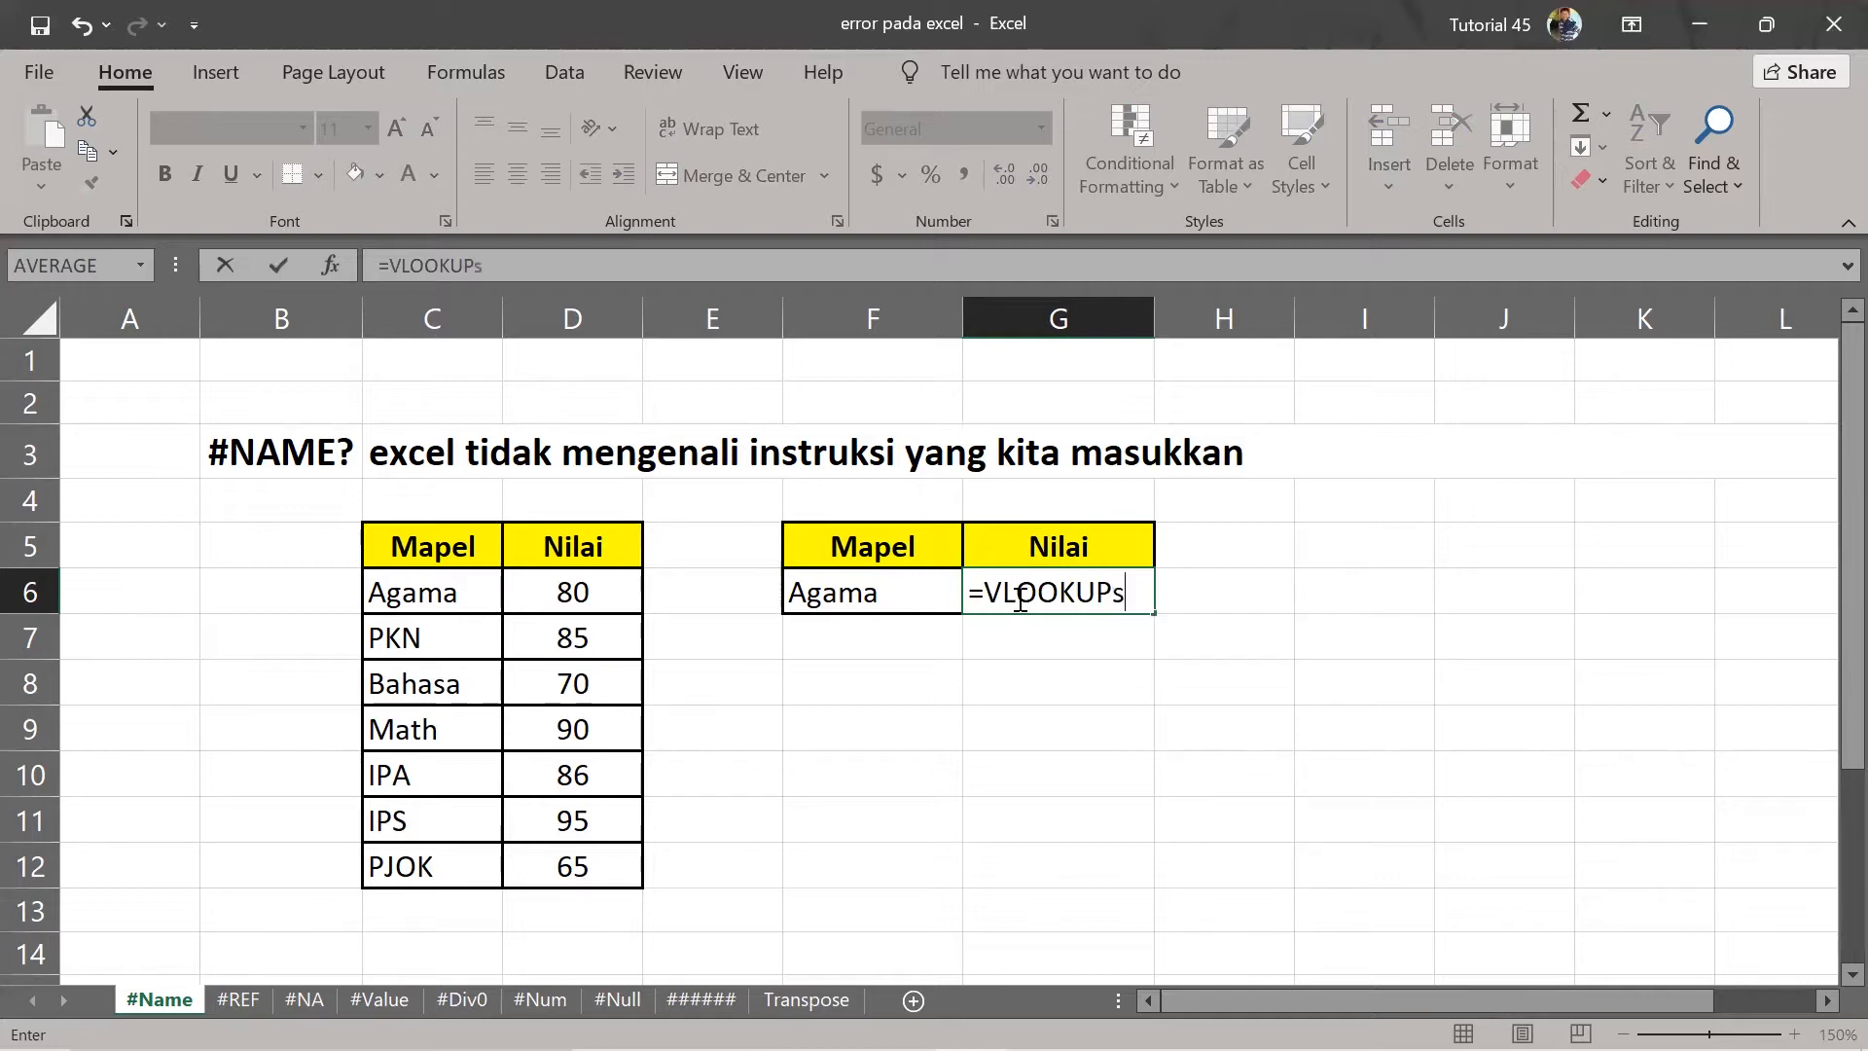
type("(")
left_click(867, 589)
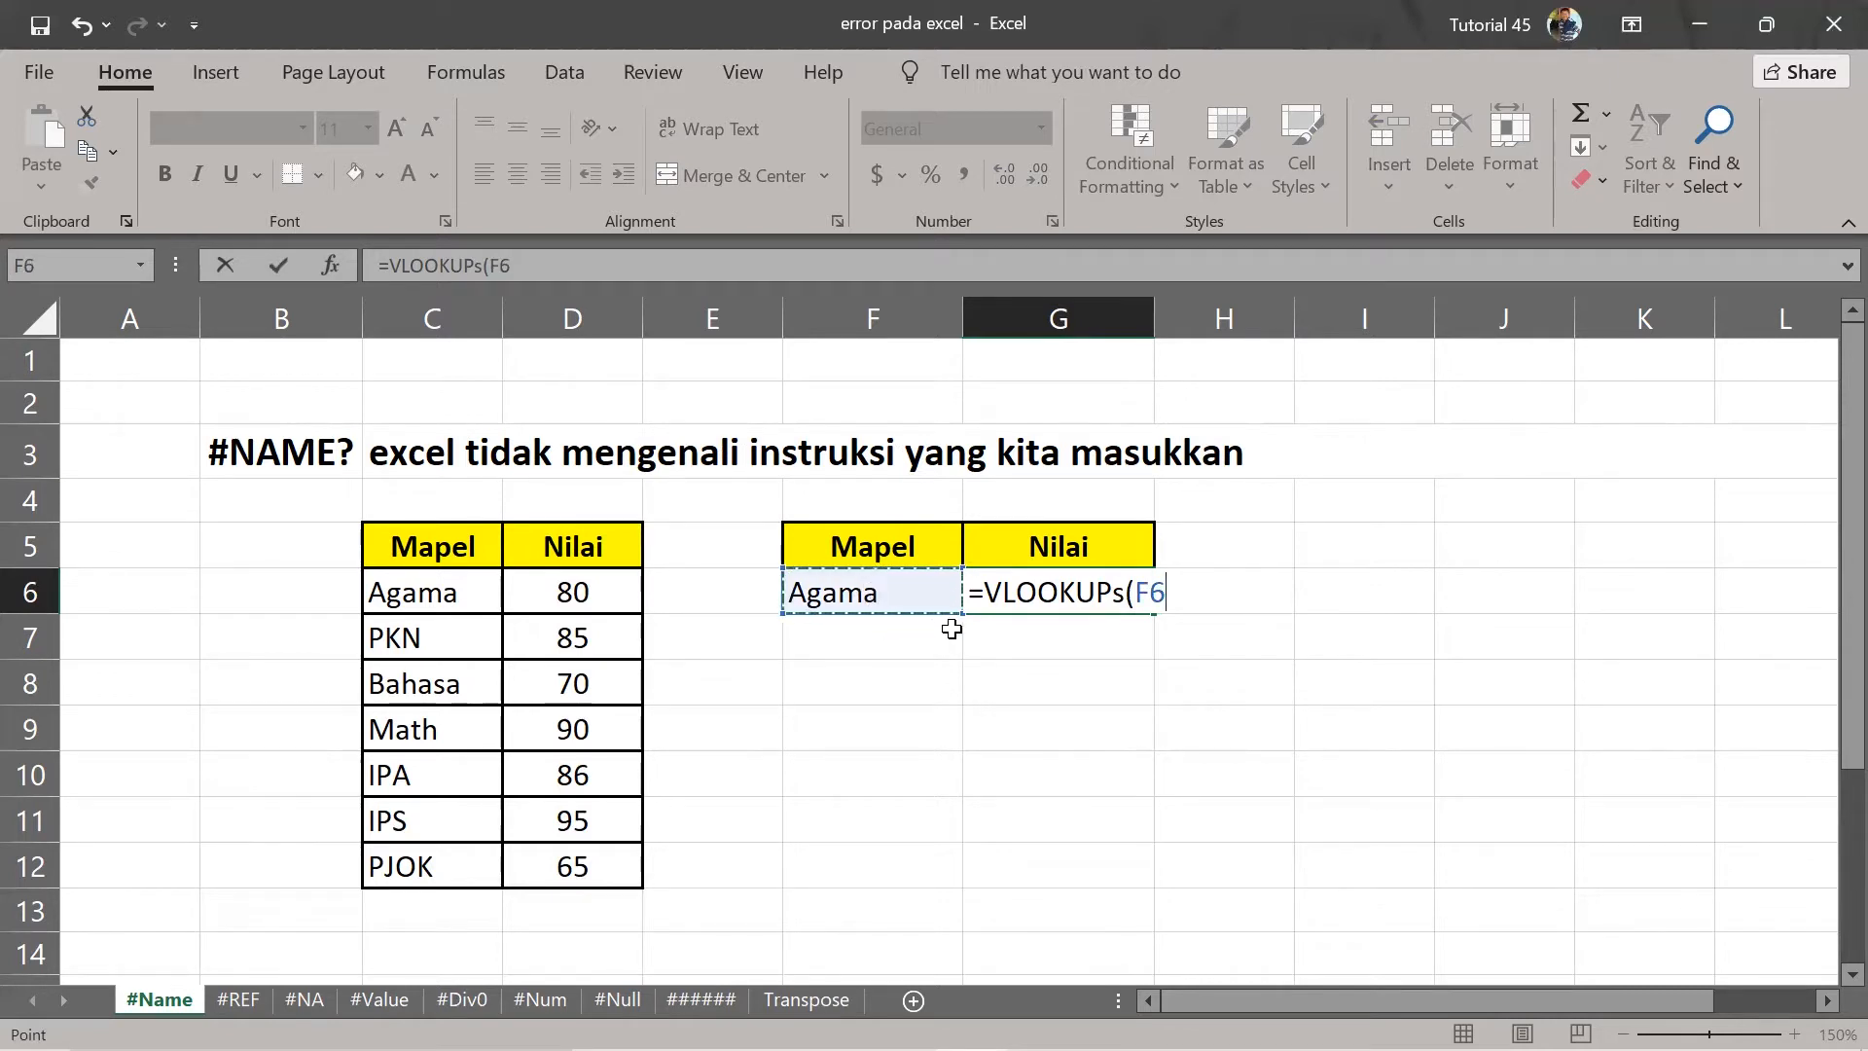
type(",")
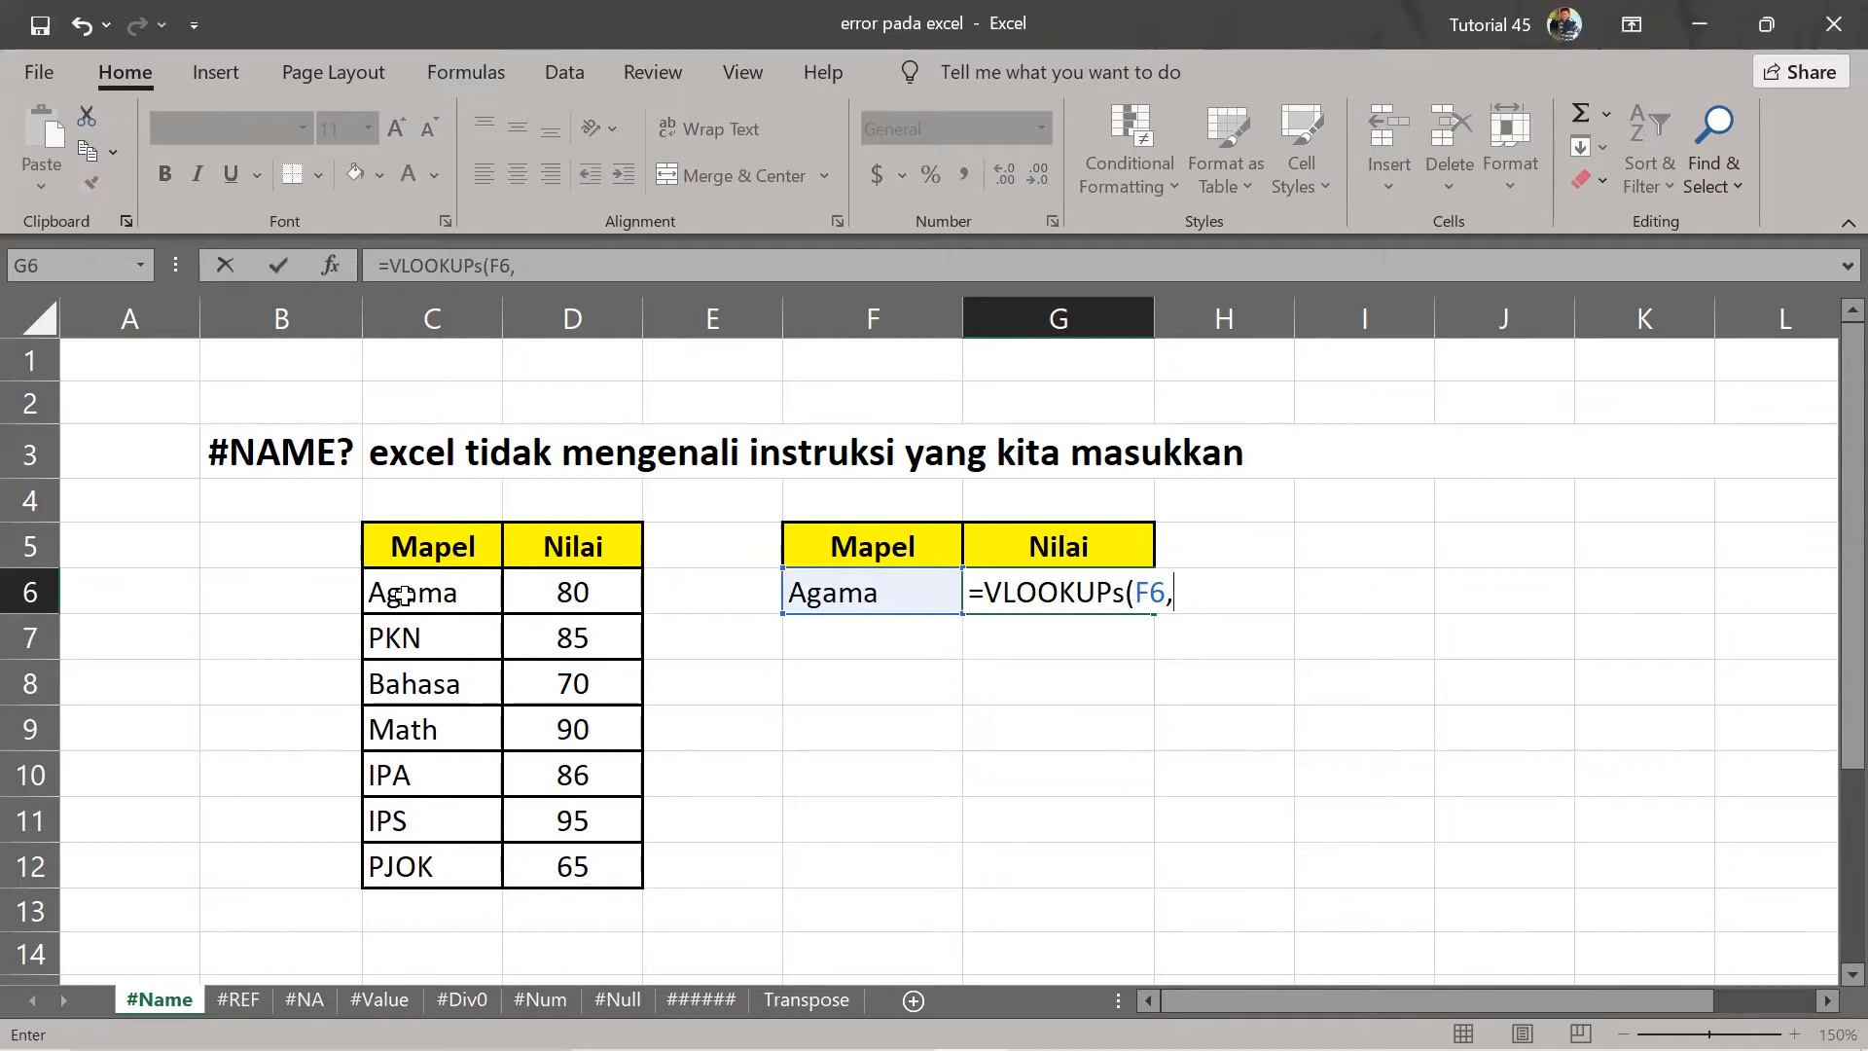
left_click(445, 613)
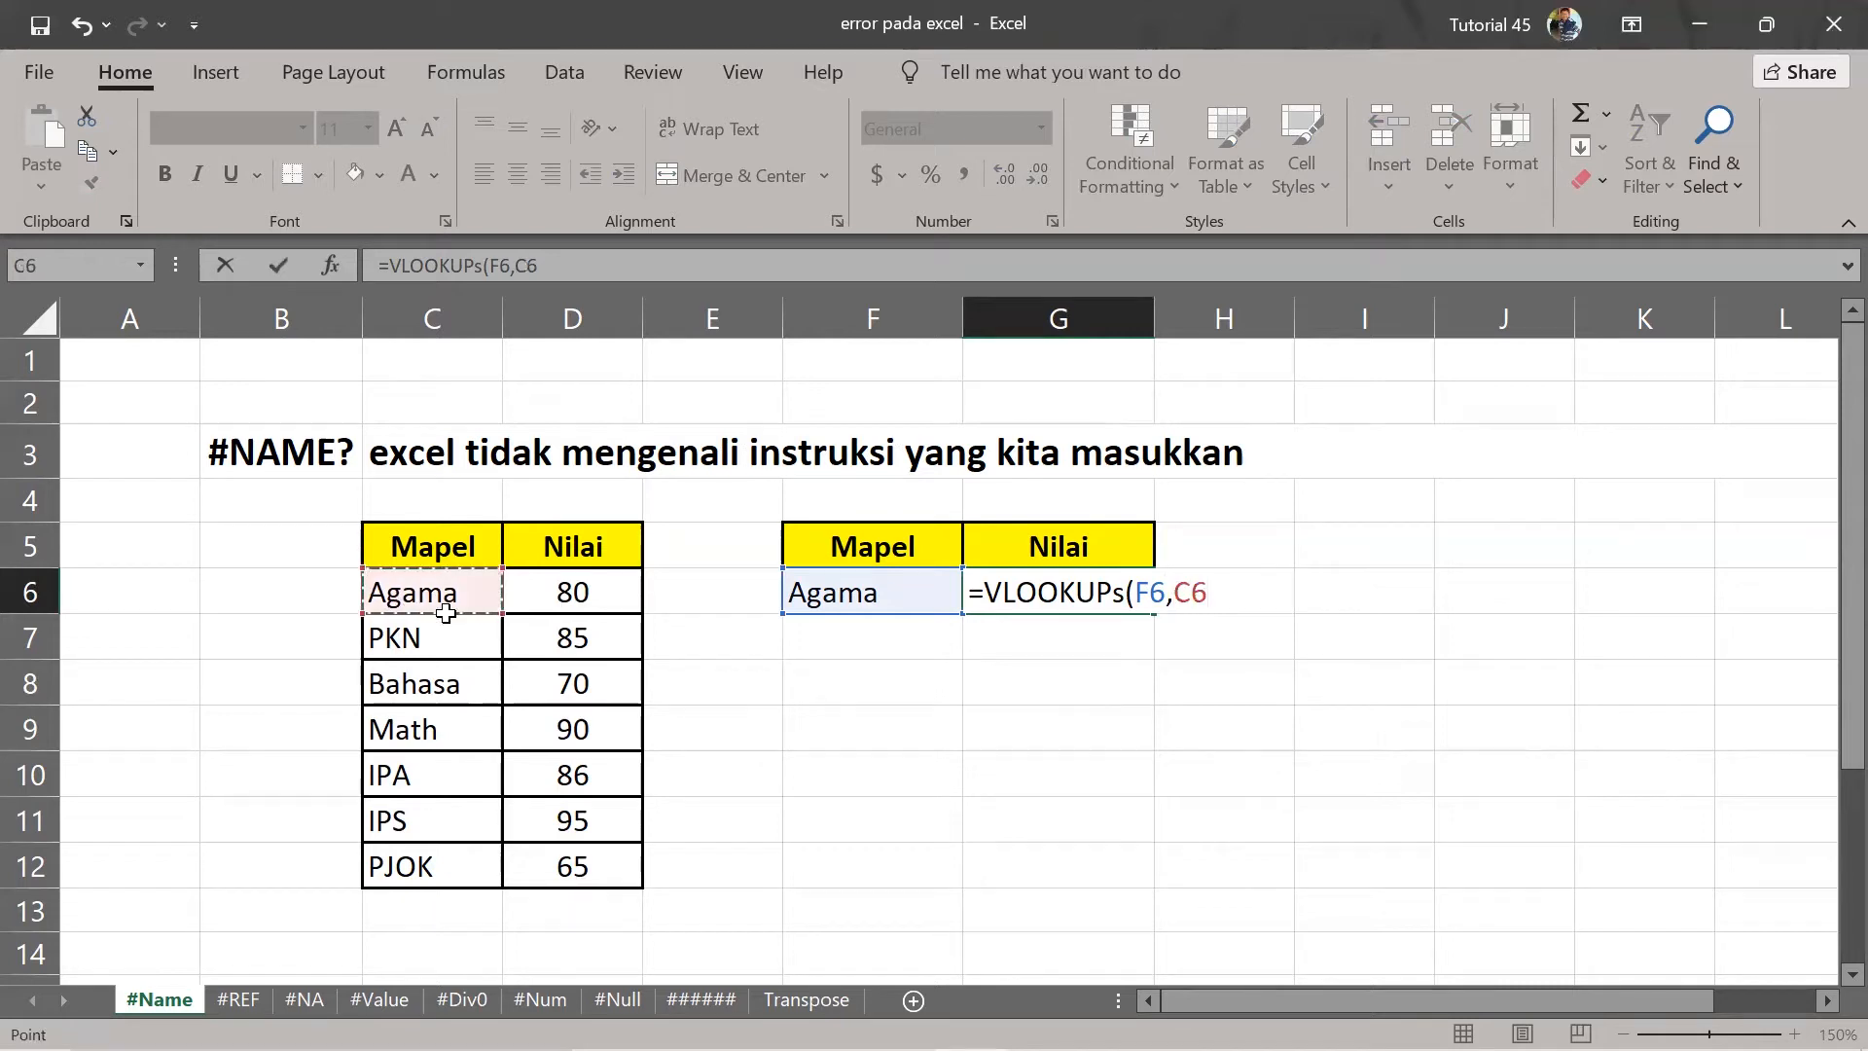
left_click(547, 856, "shift")
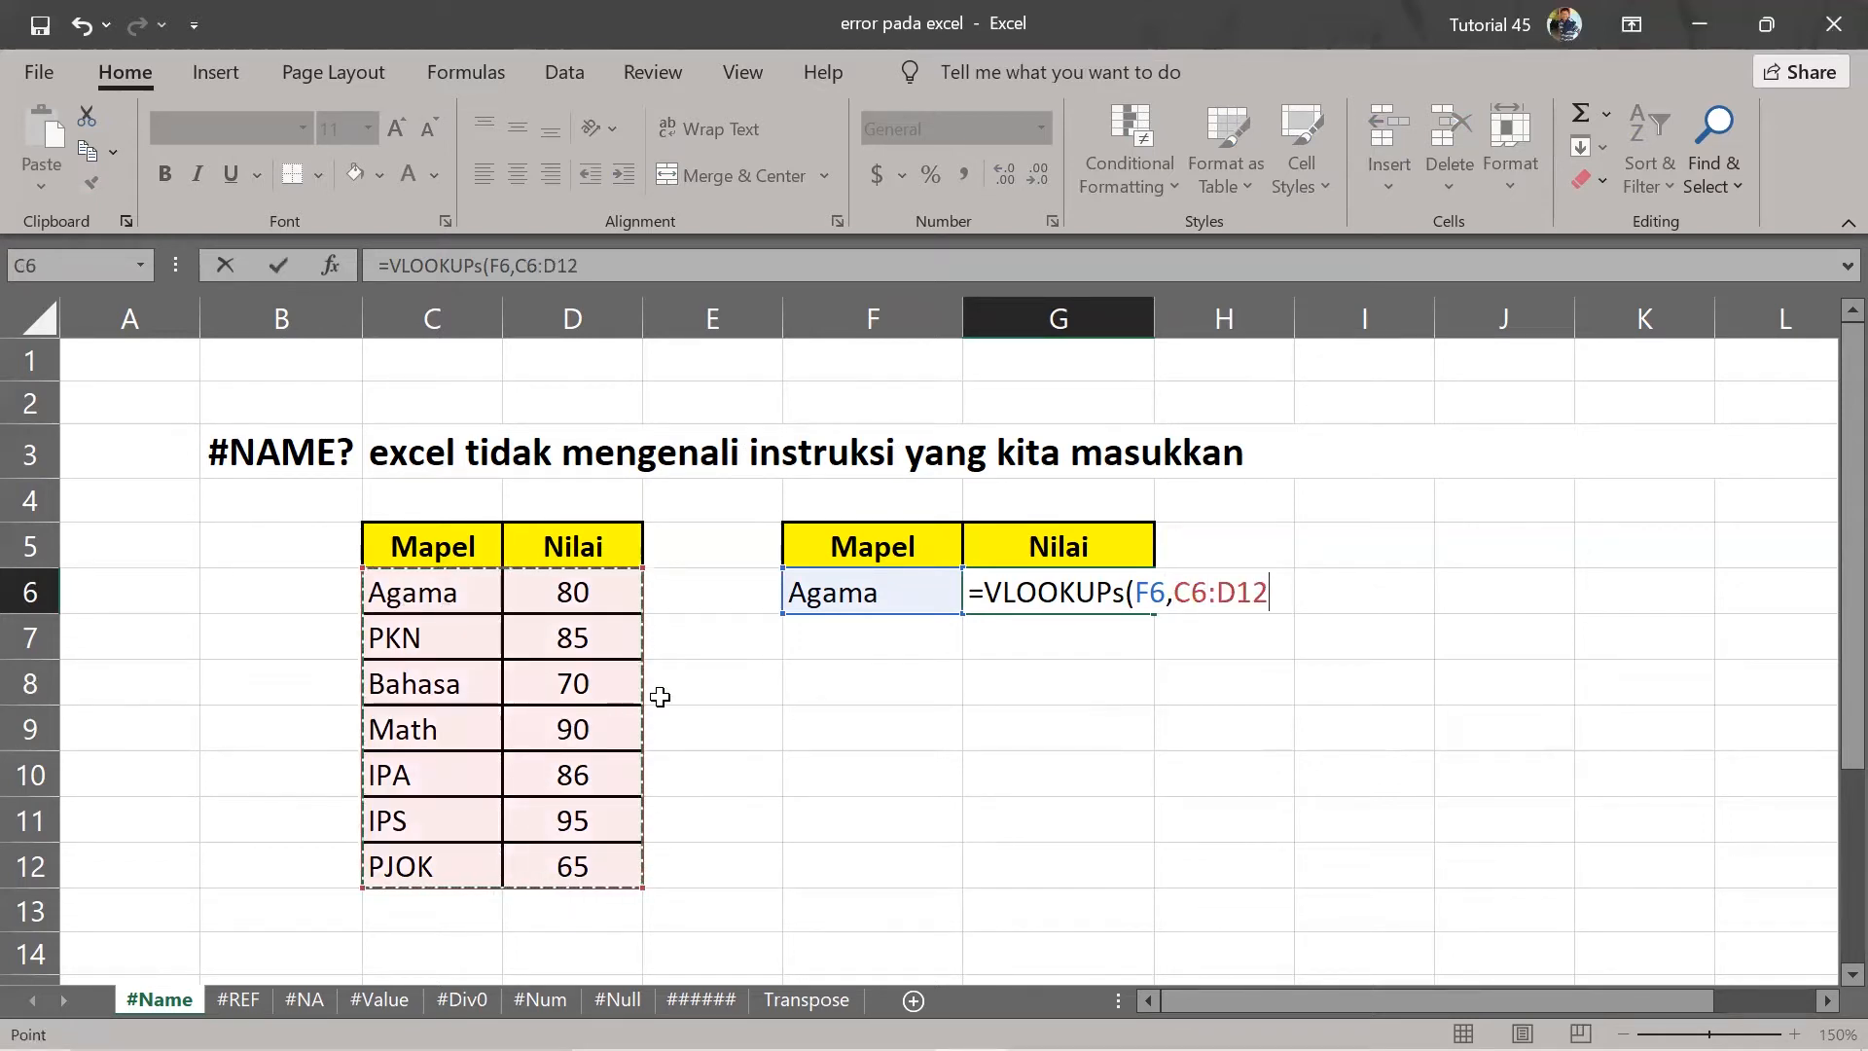
type(",")
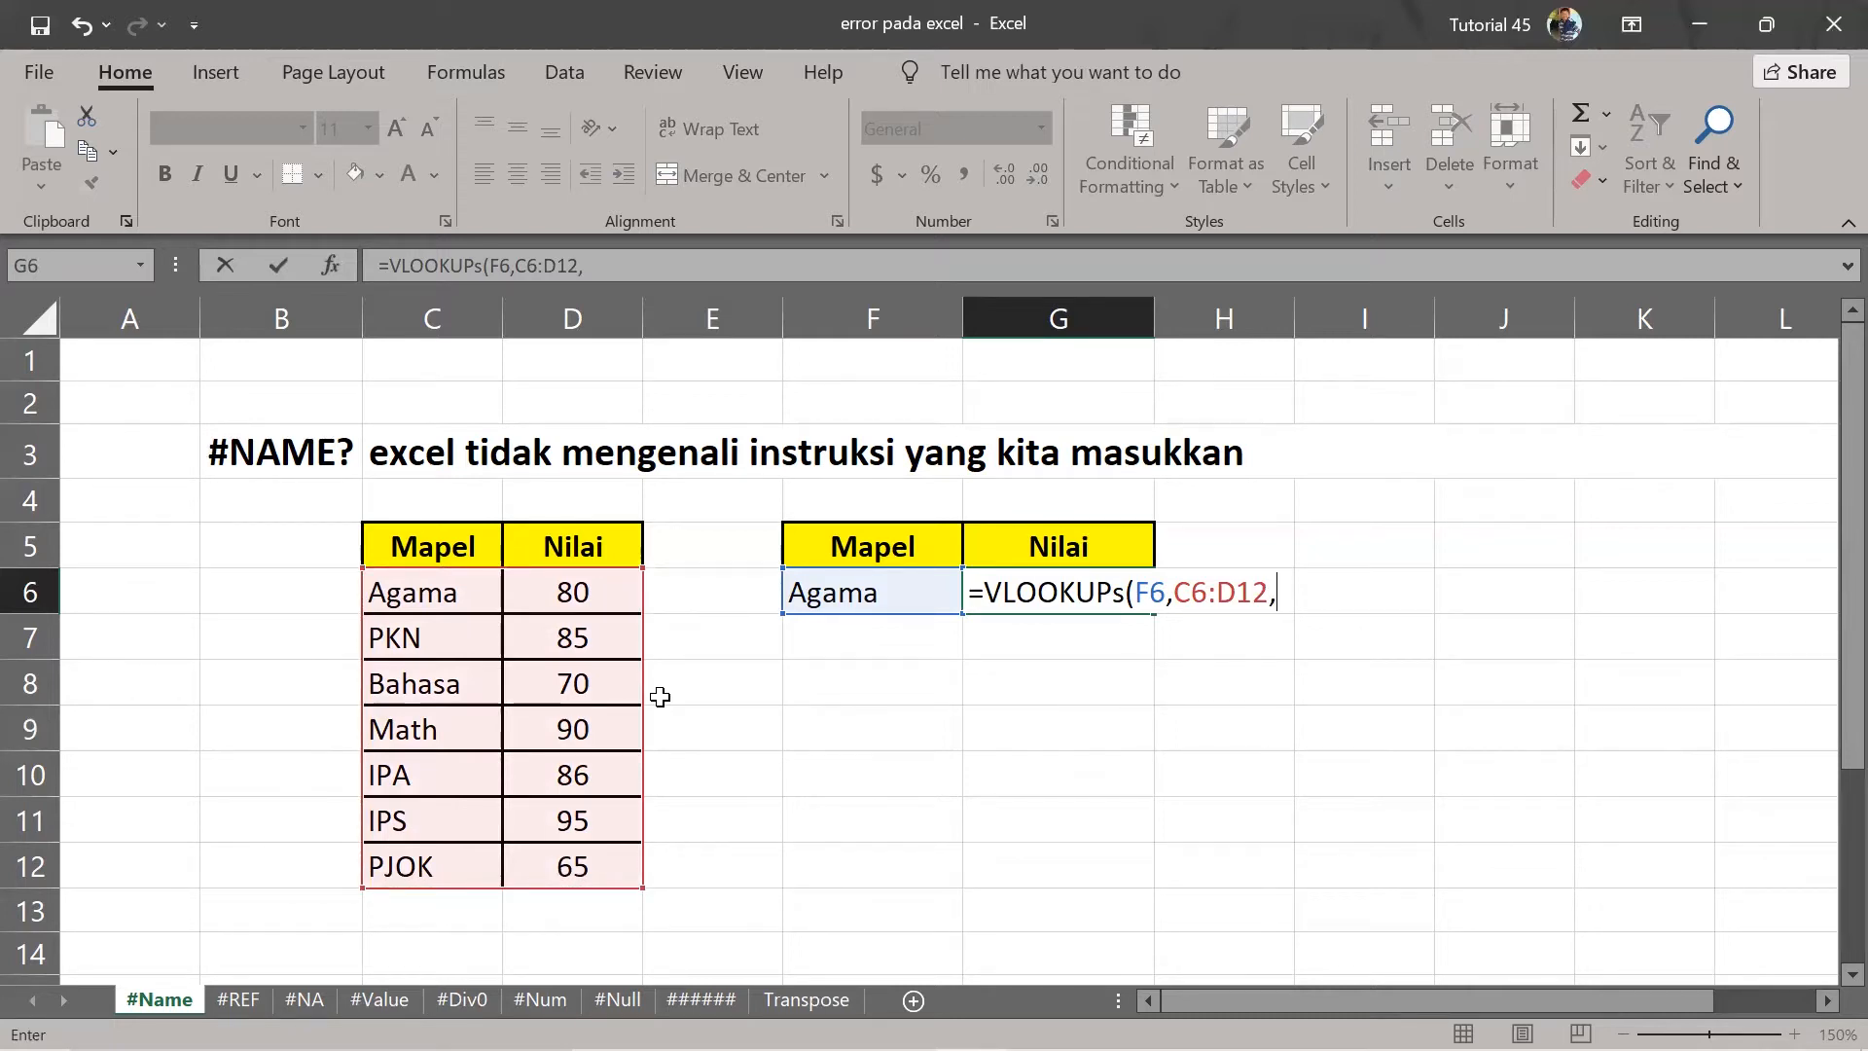
type("2,0)")
key("Return")
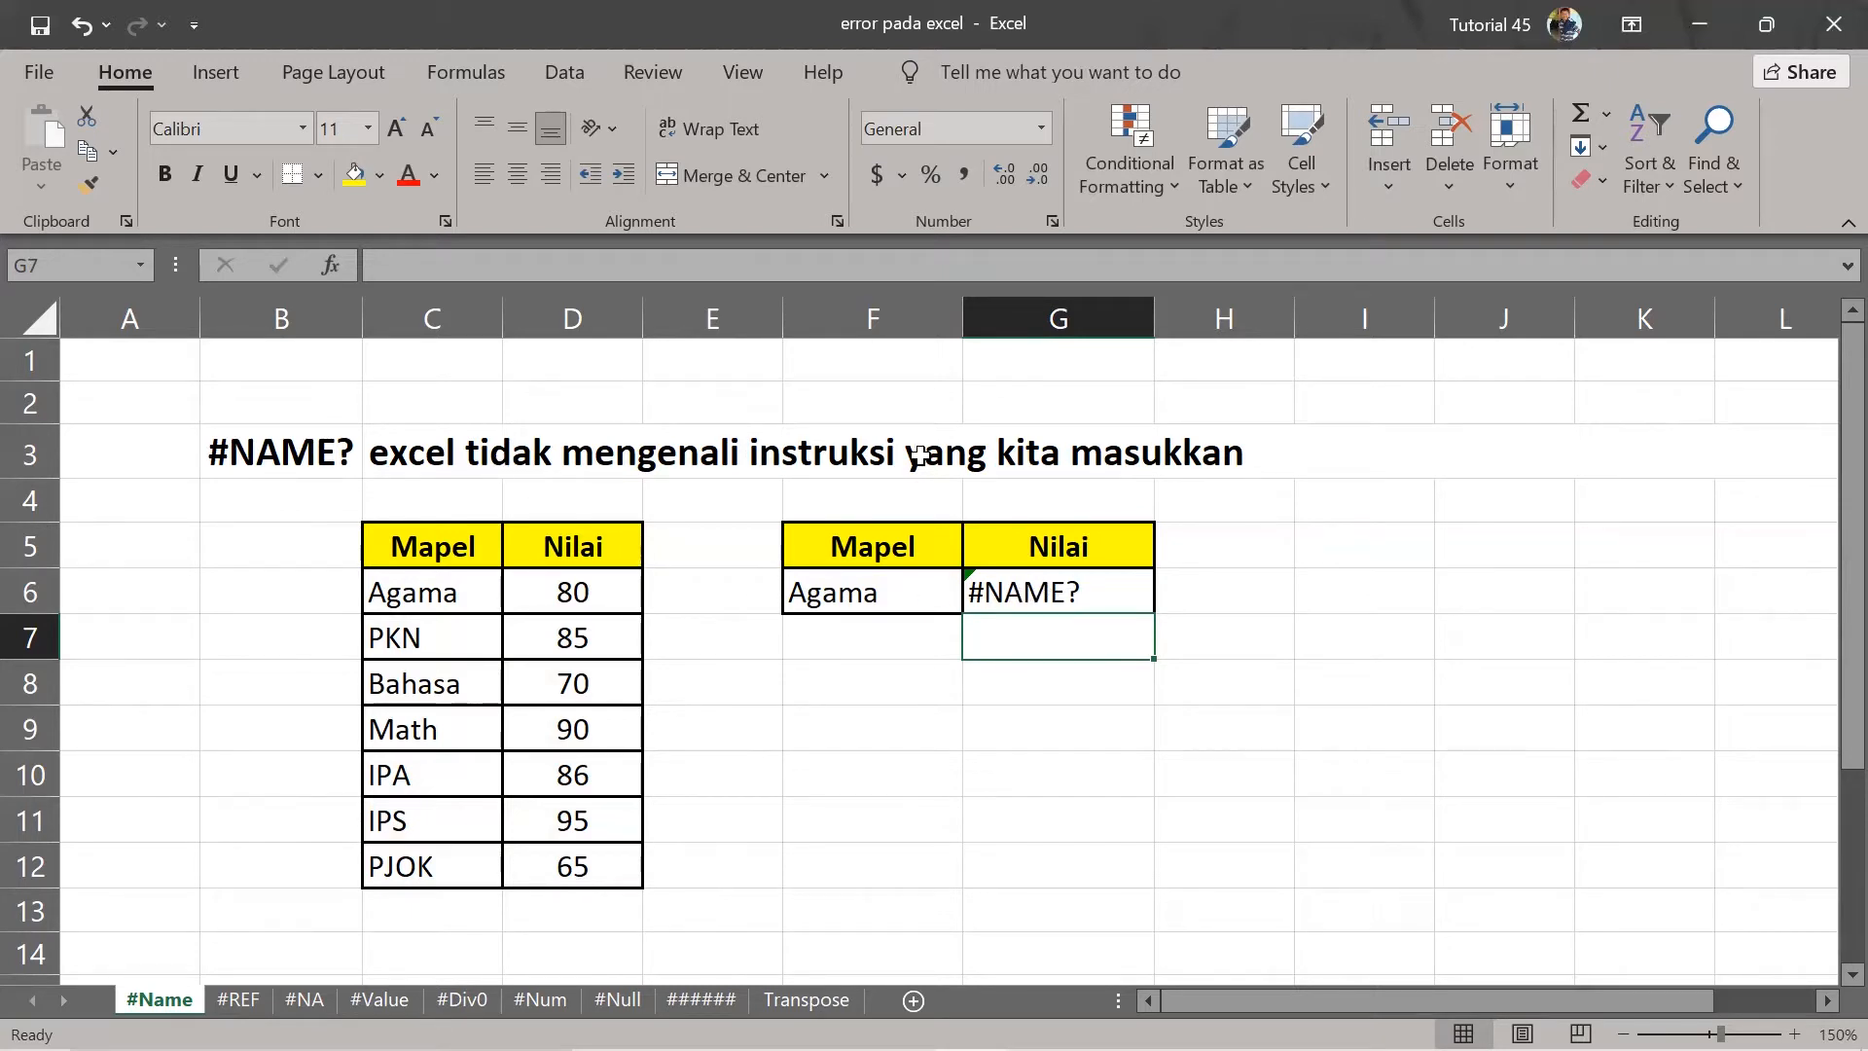
Correct the function name in cell G6 to VLOOKUP and recheck the formula's arguments.
double_click(1055, 592)
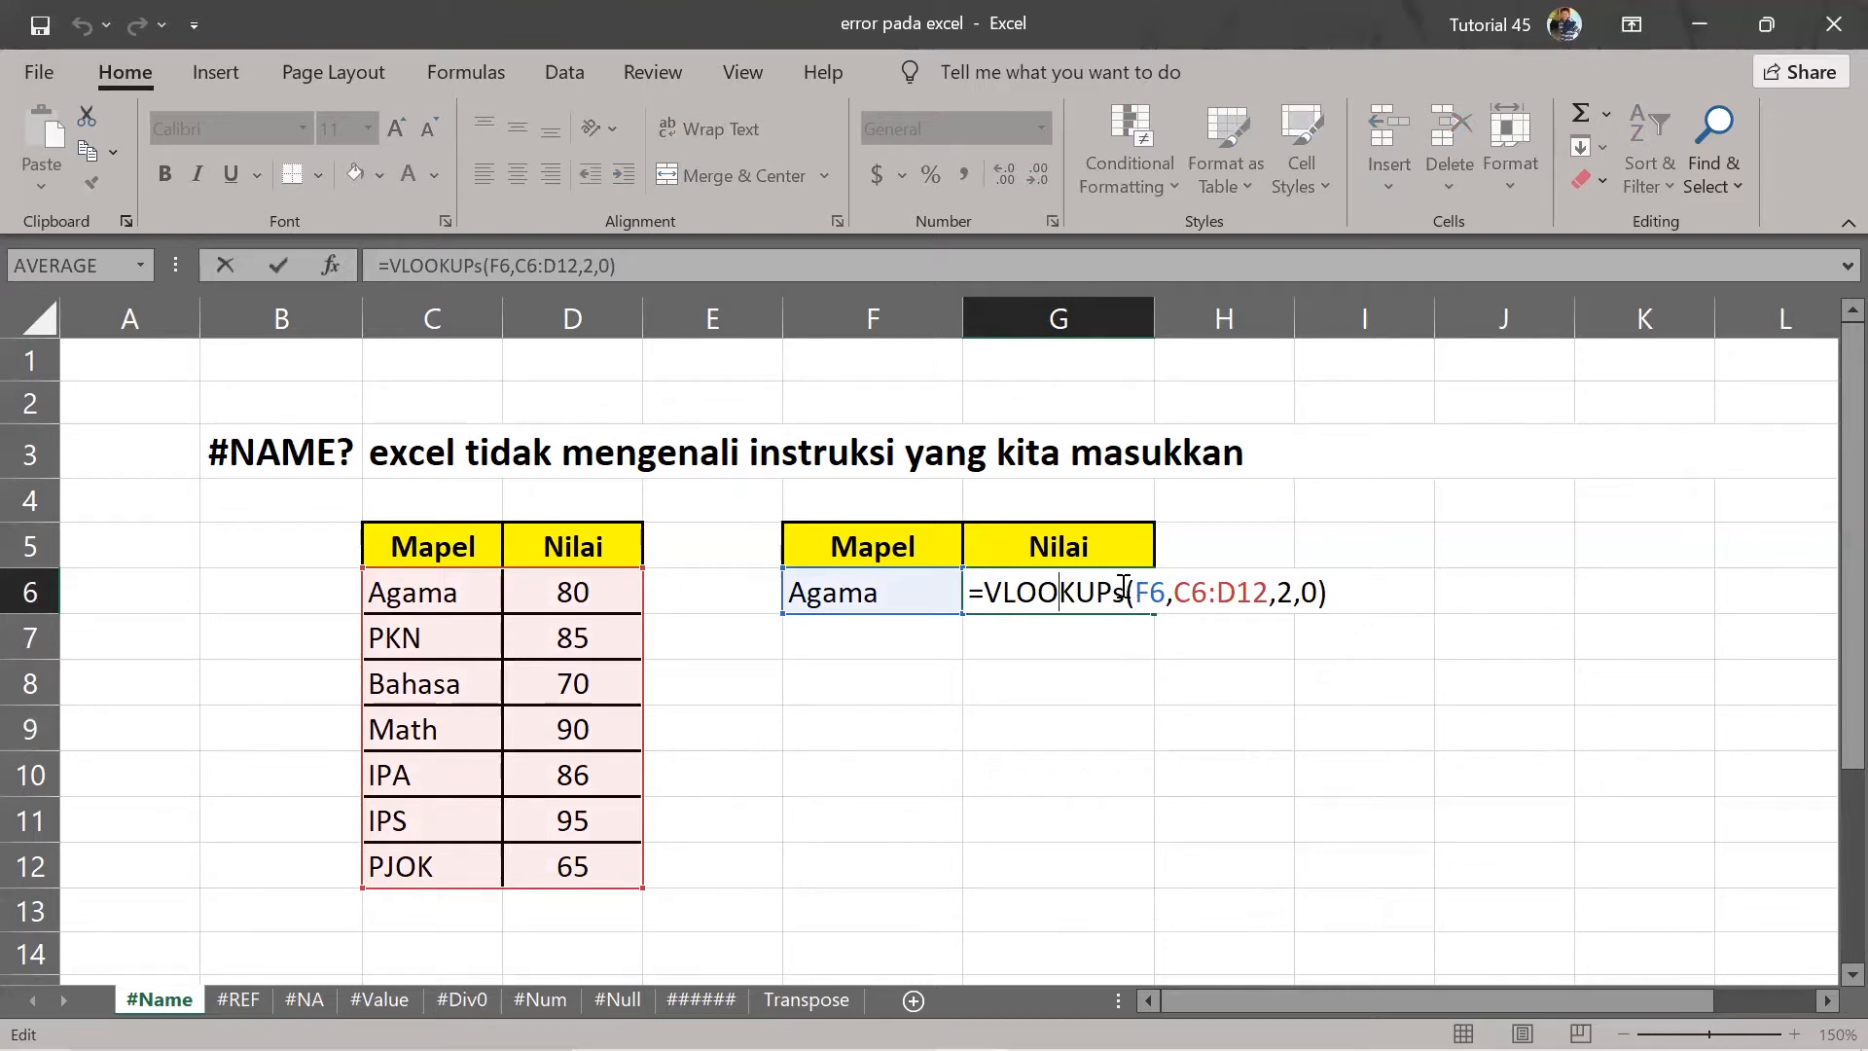
left_click(1124, 590)
key("BackSpace")
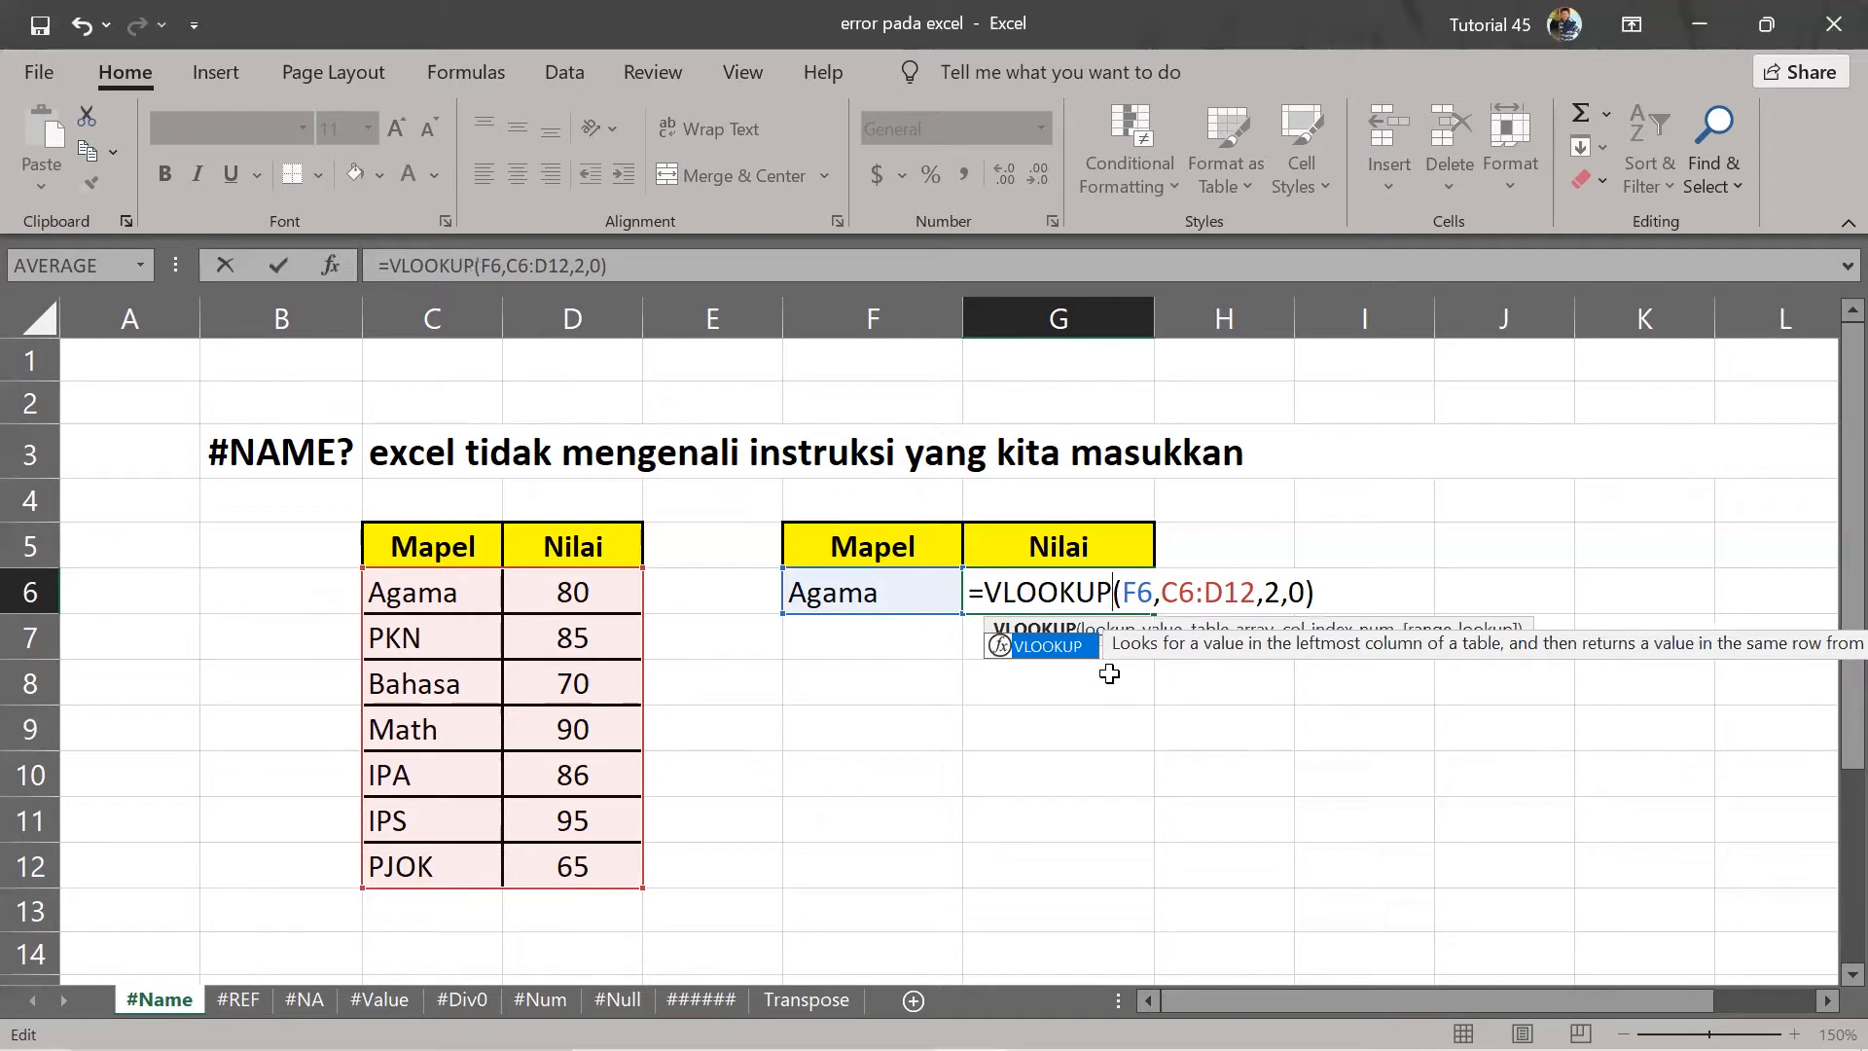
key("Return")
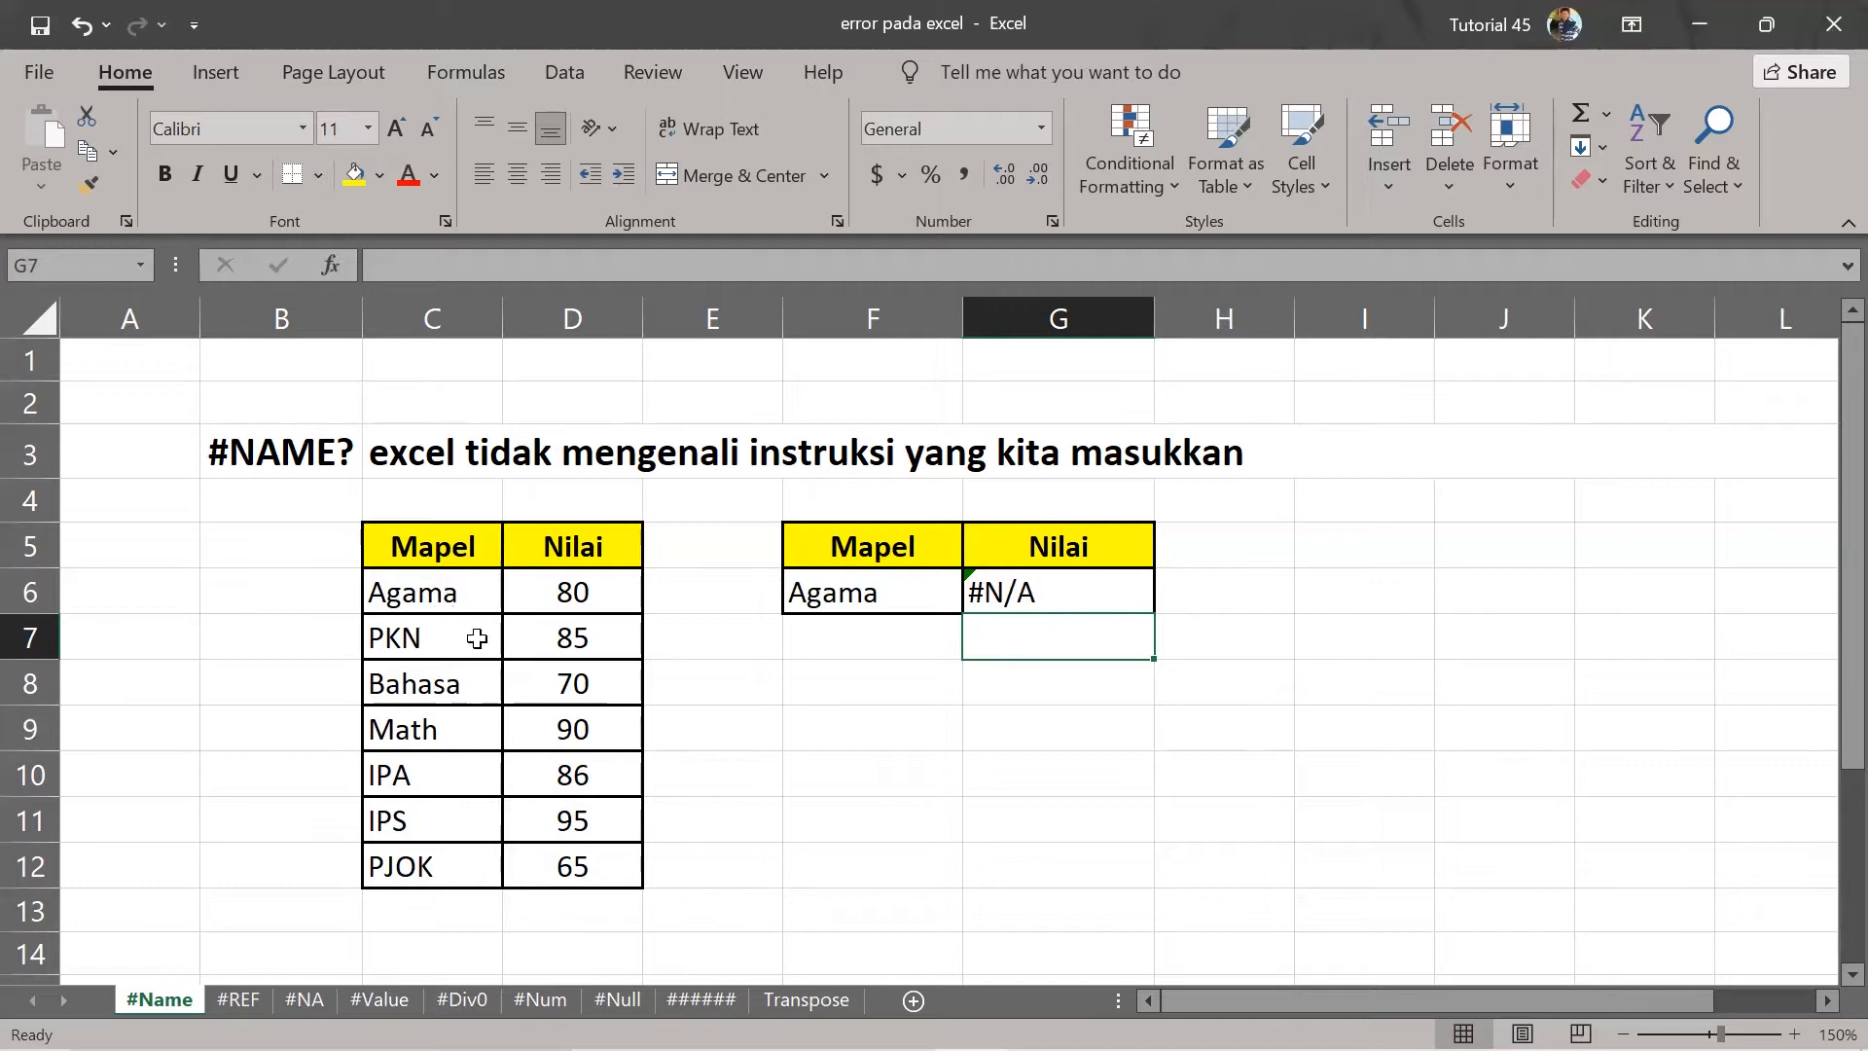
double_click(1101, 595)
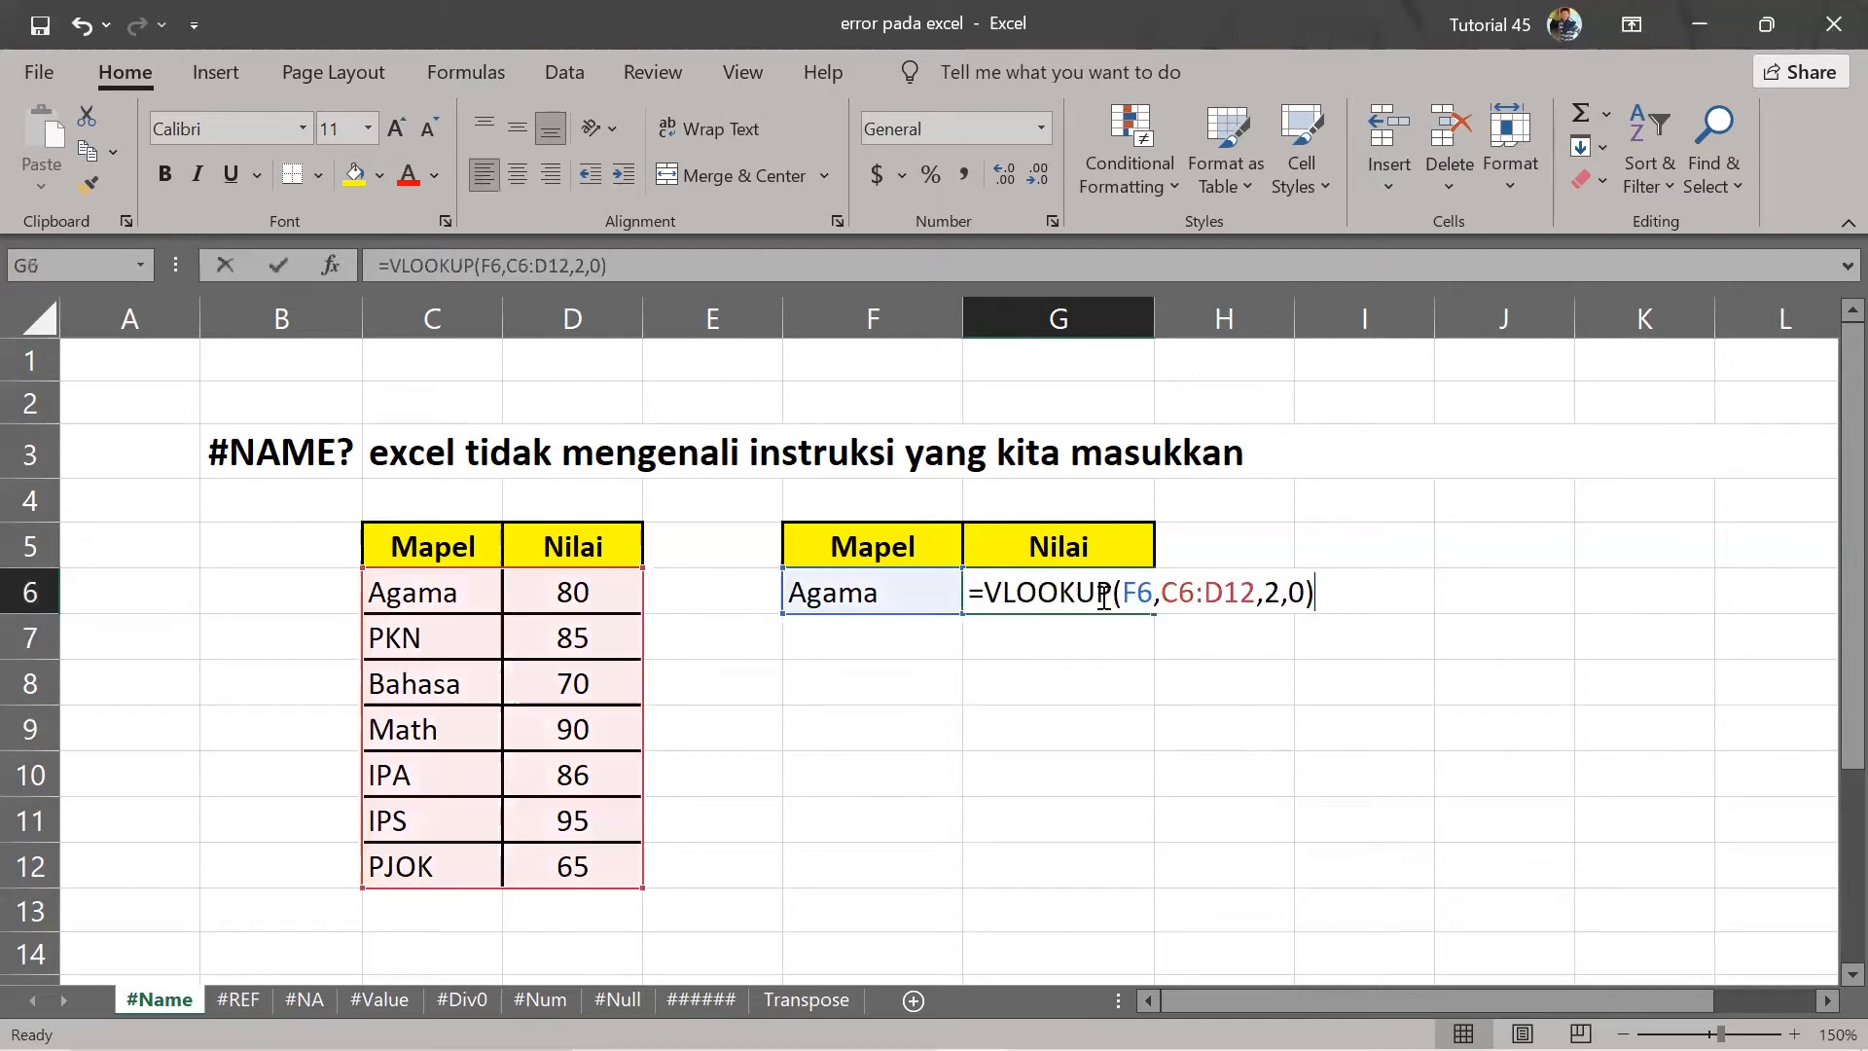
left_click(1102, 595)
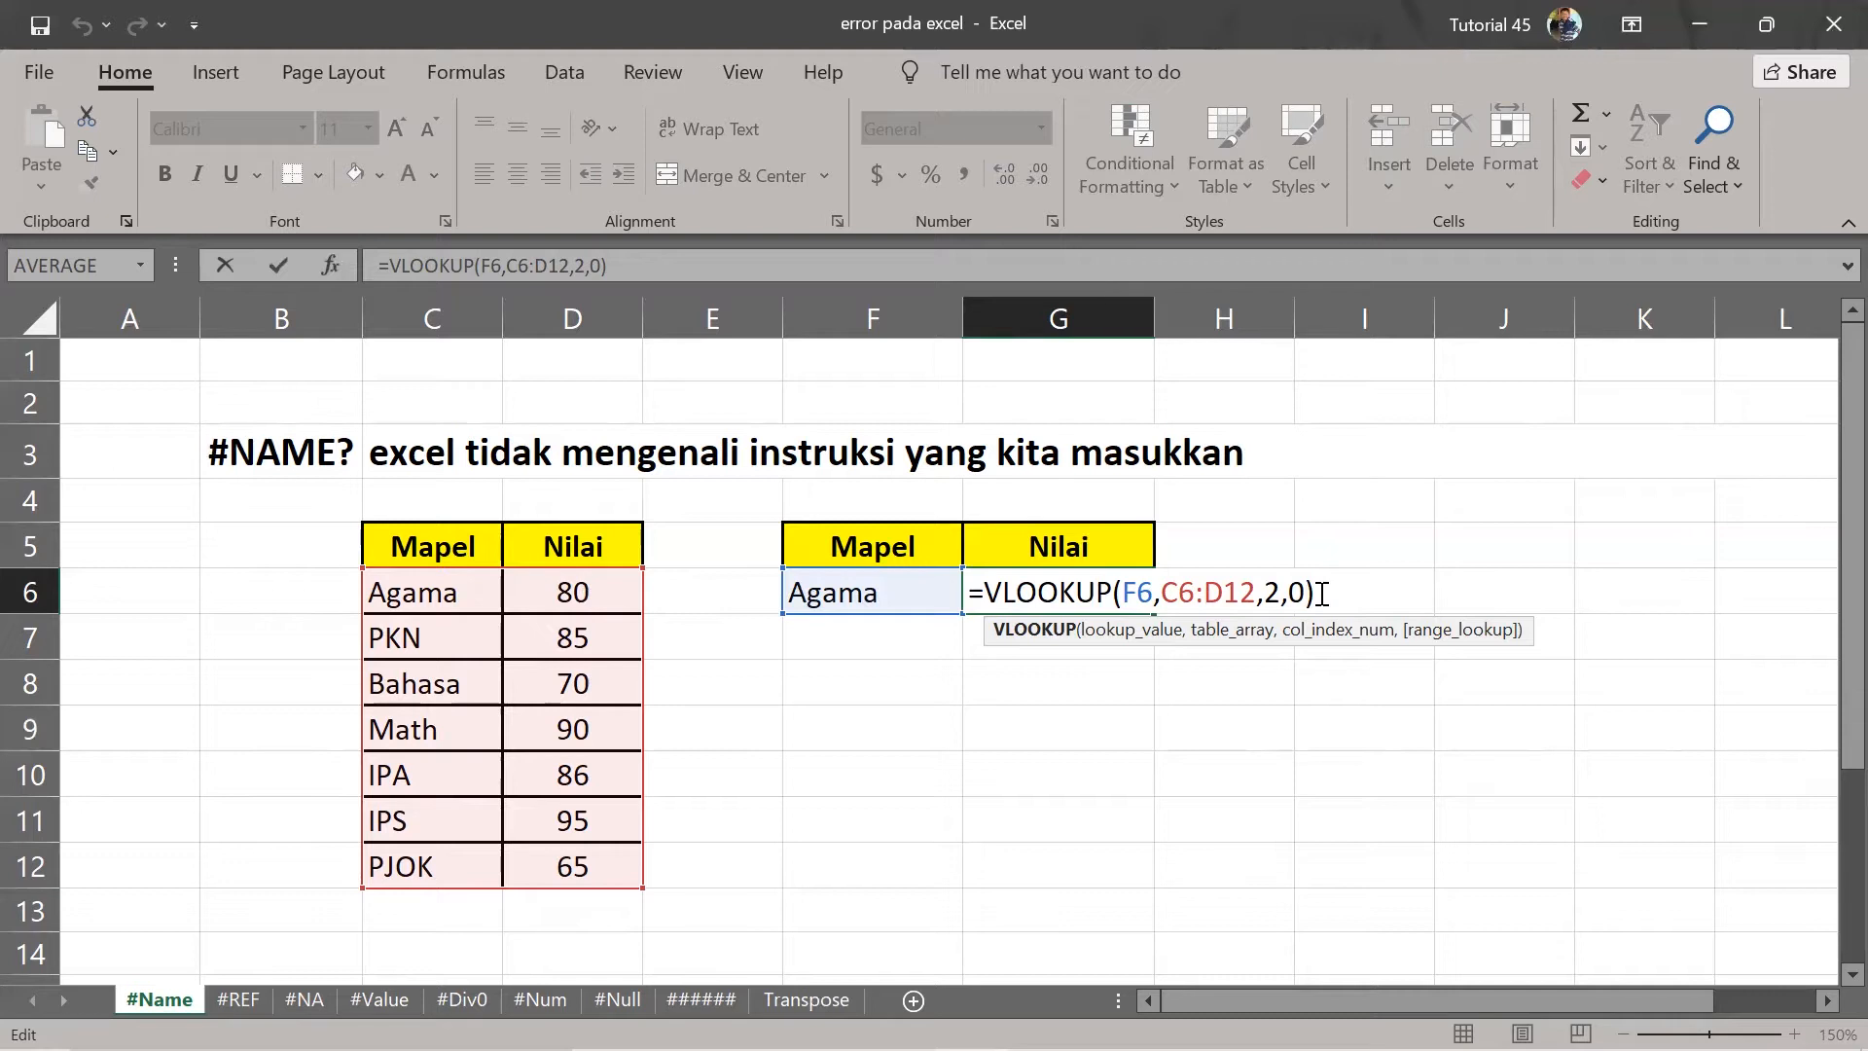
key("Return")
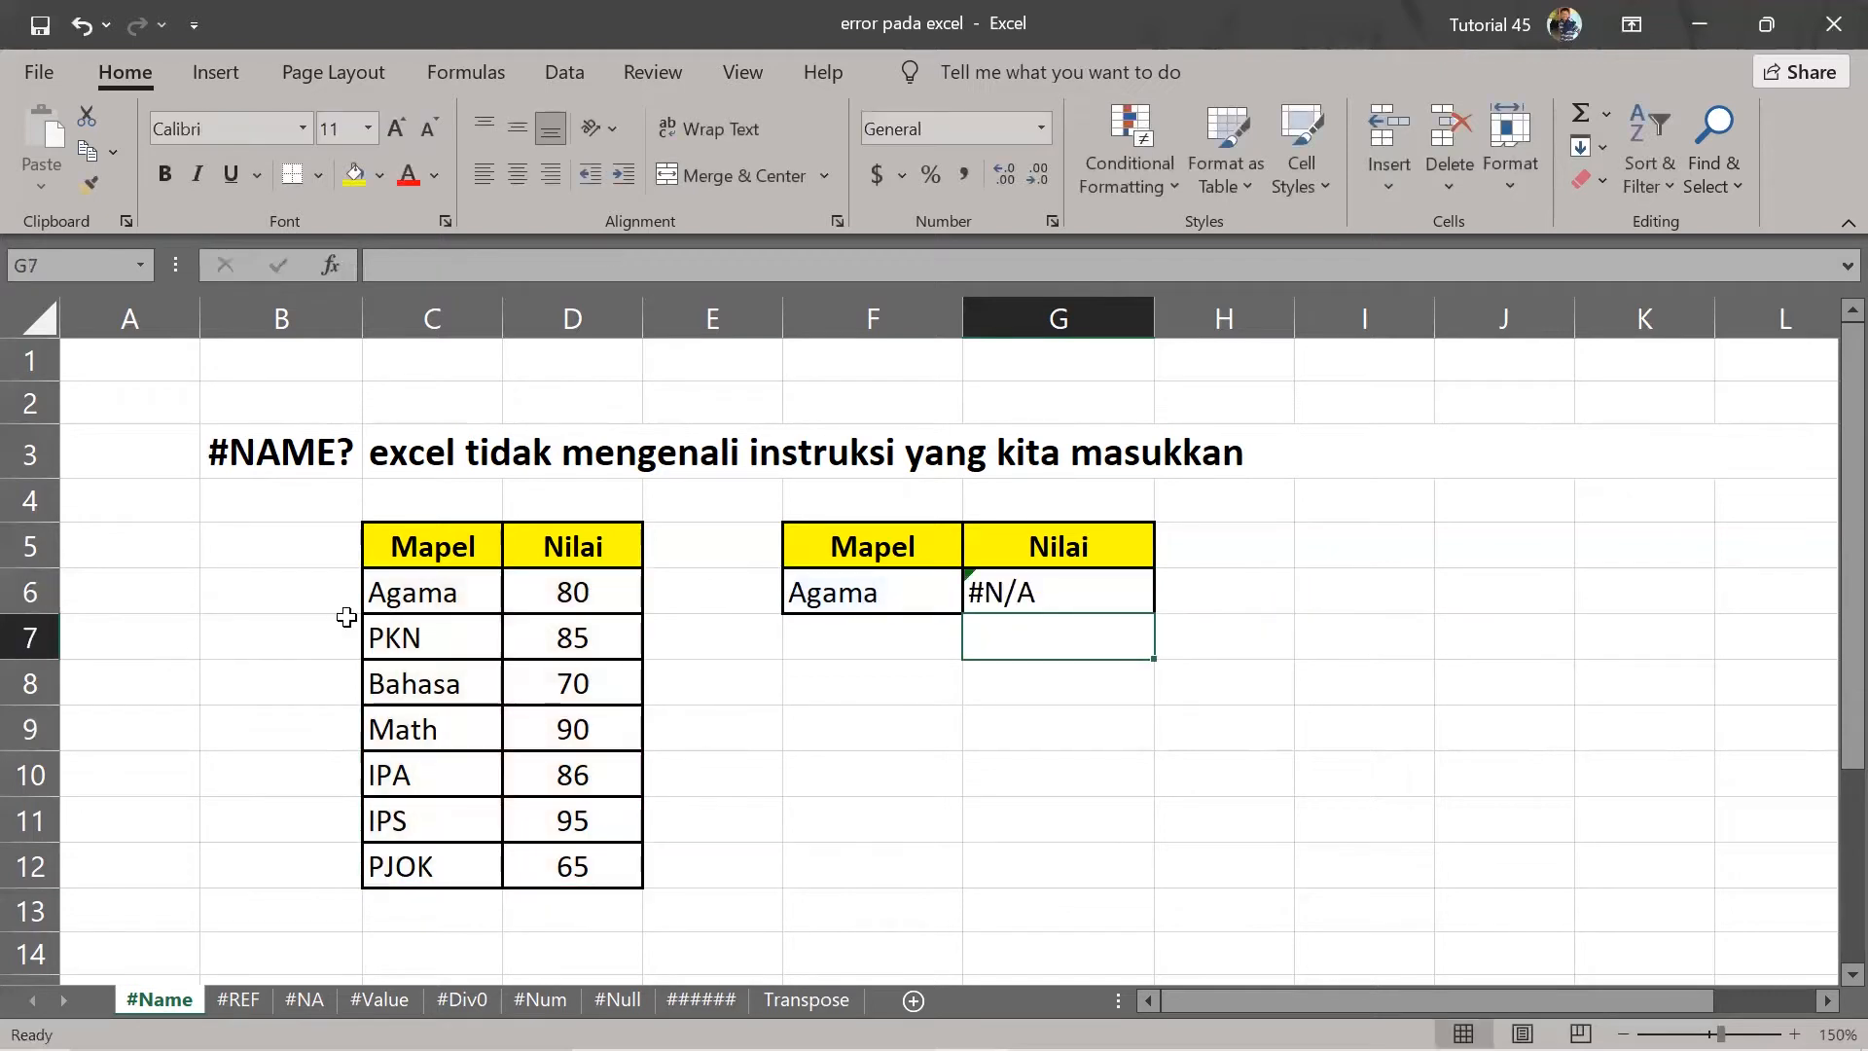
Delete the trailing space after Agama in cell C6 of the source table.
double_click(467, 595)
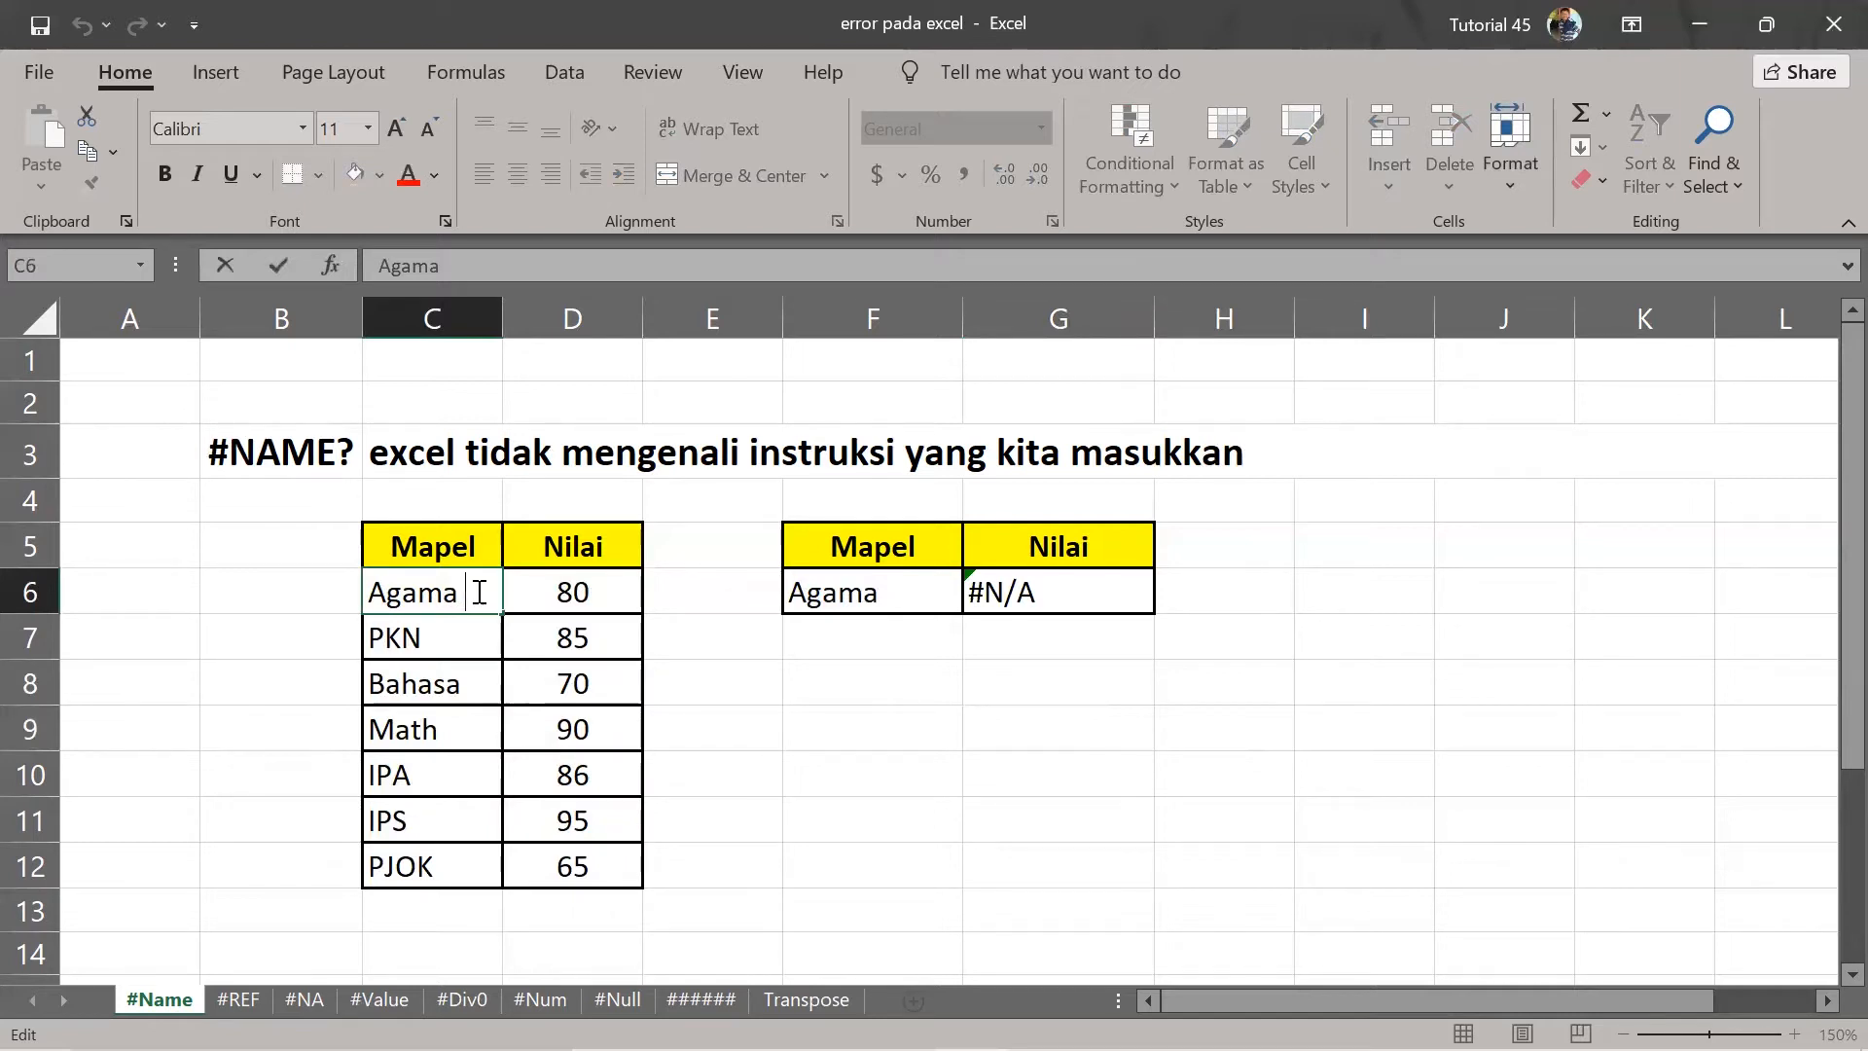
key("BackSpace")
key("Return")
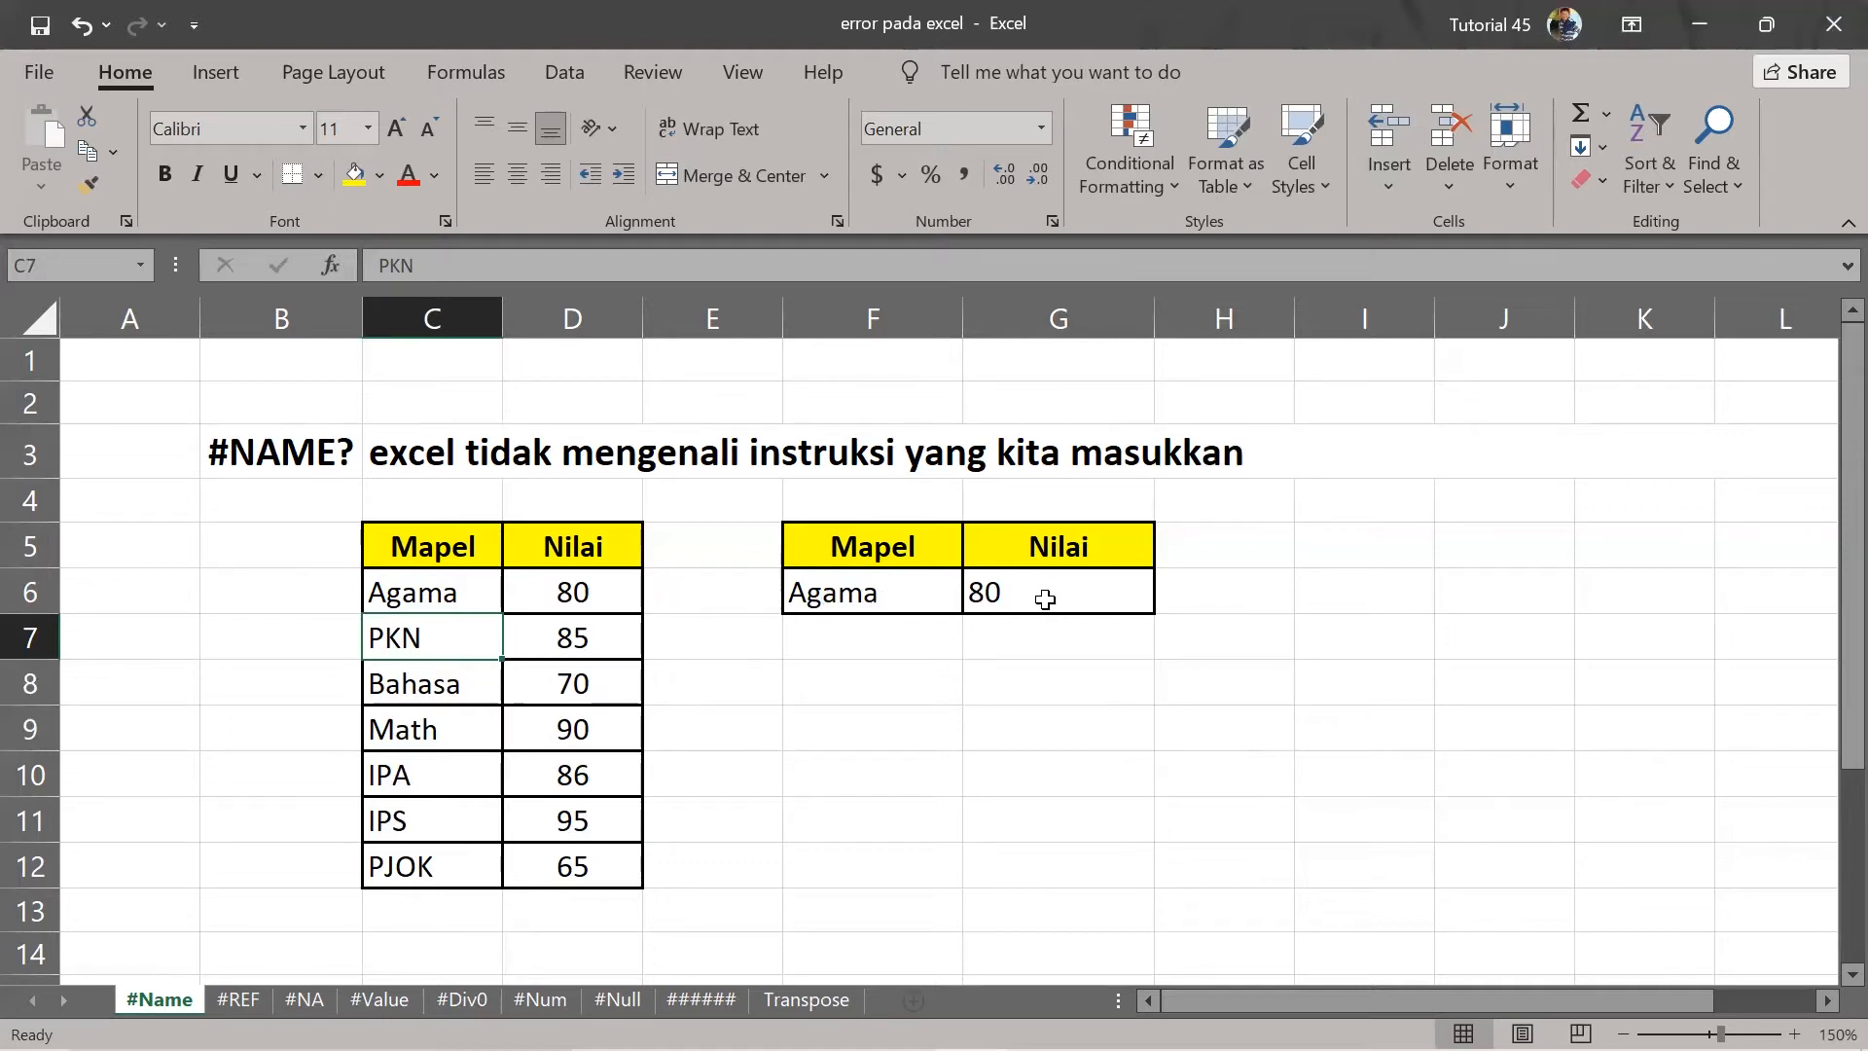
Put the trailing space back after Agama in cell C6.
left_click(478, 593)
double_click(478, 593)
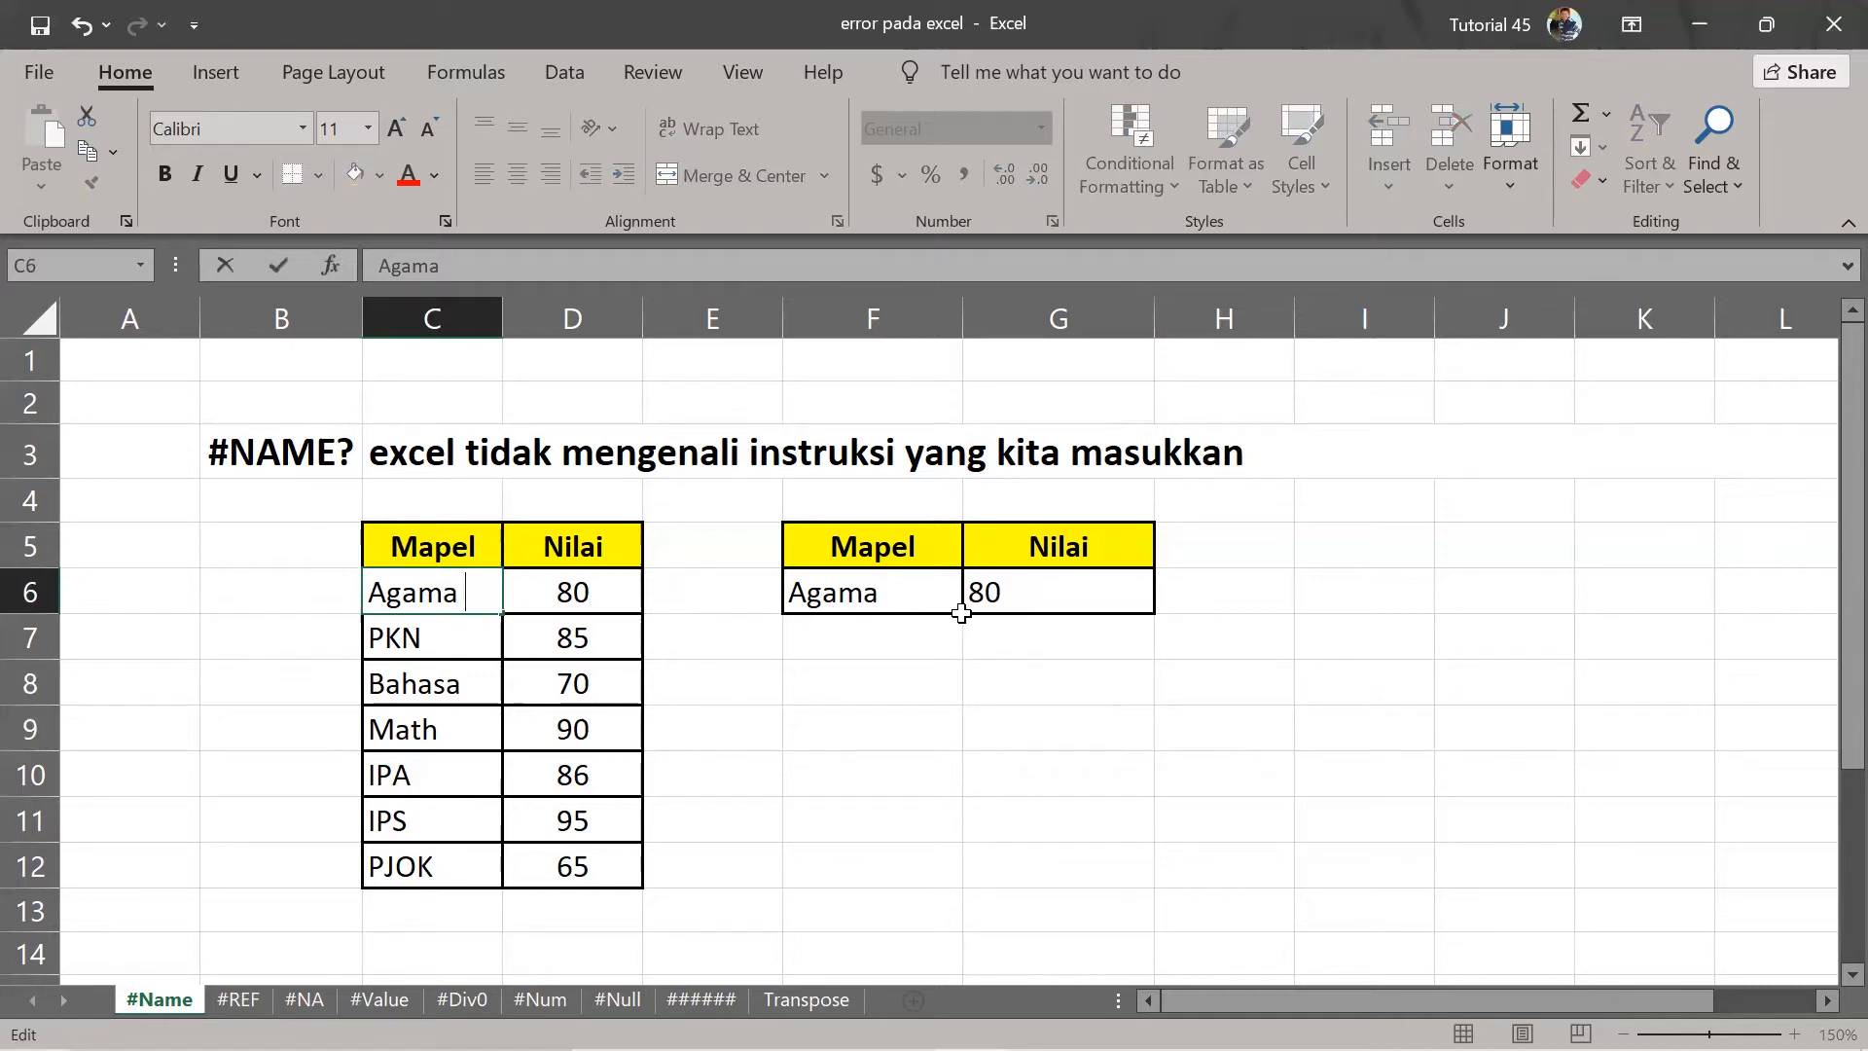
key("Return")
Add a trailing space after Agama in lookup cell F6 to match the source entry exactly.
double_click(895, 589)
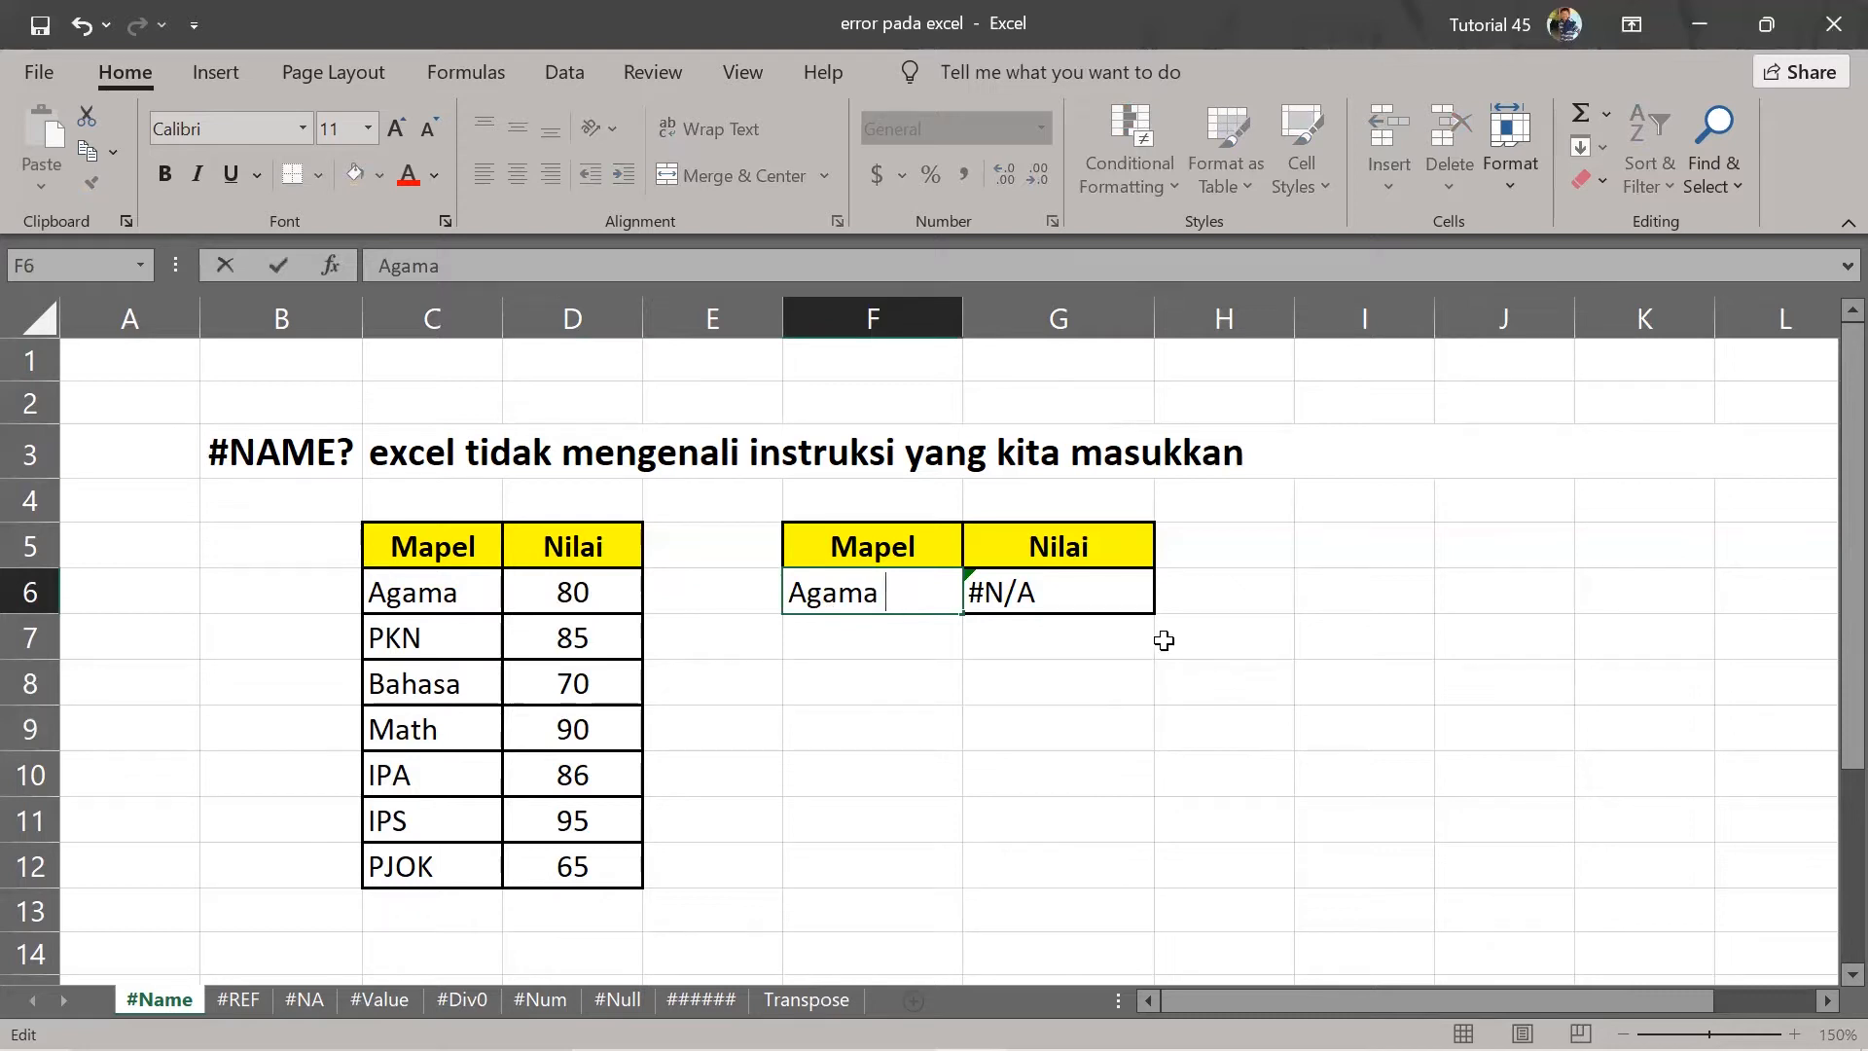
key("Return")
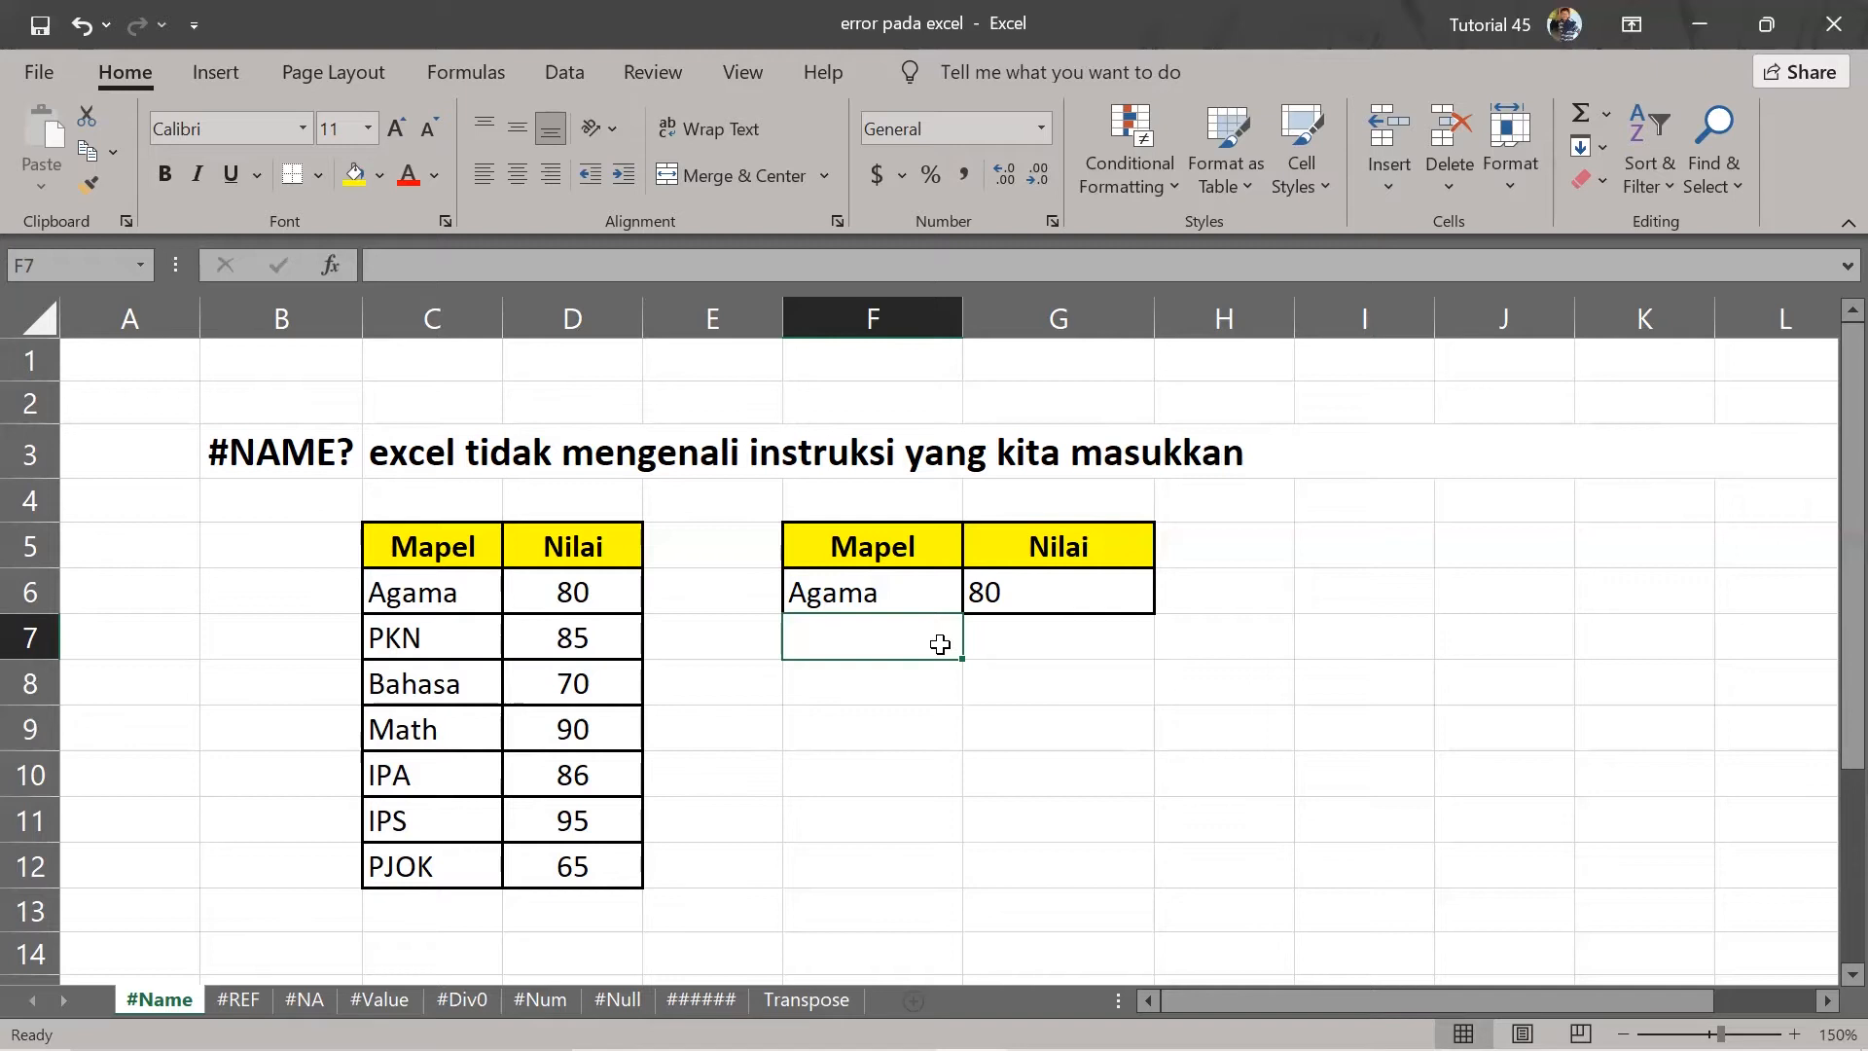
left_click(1034, 734)
left_click(949, 745)
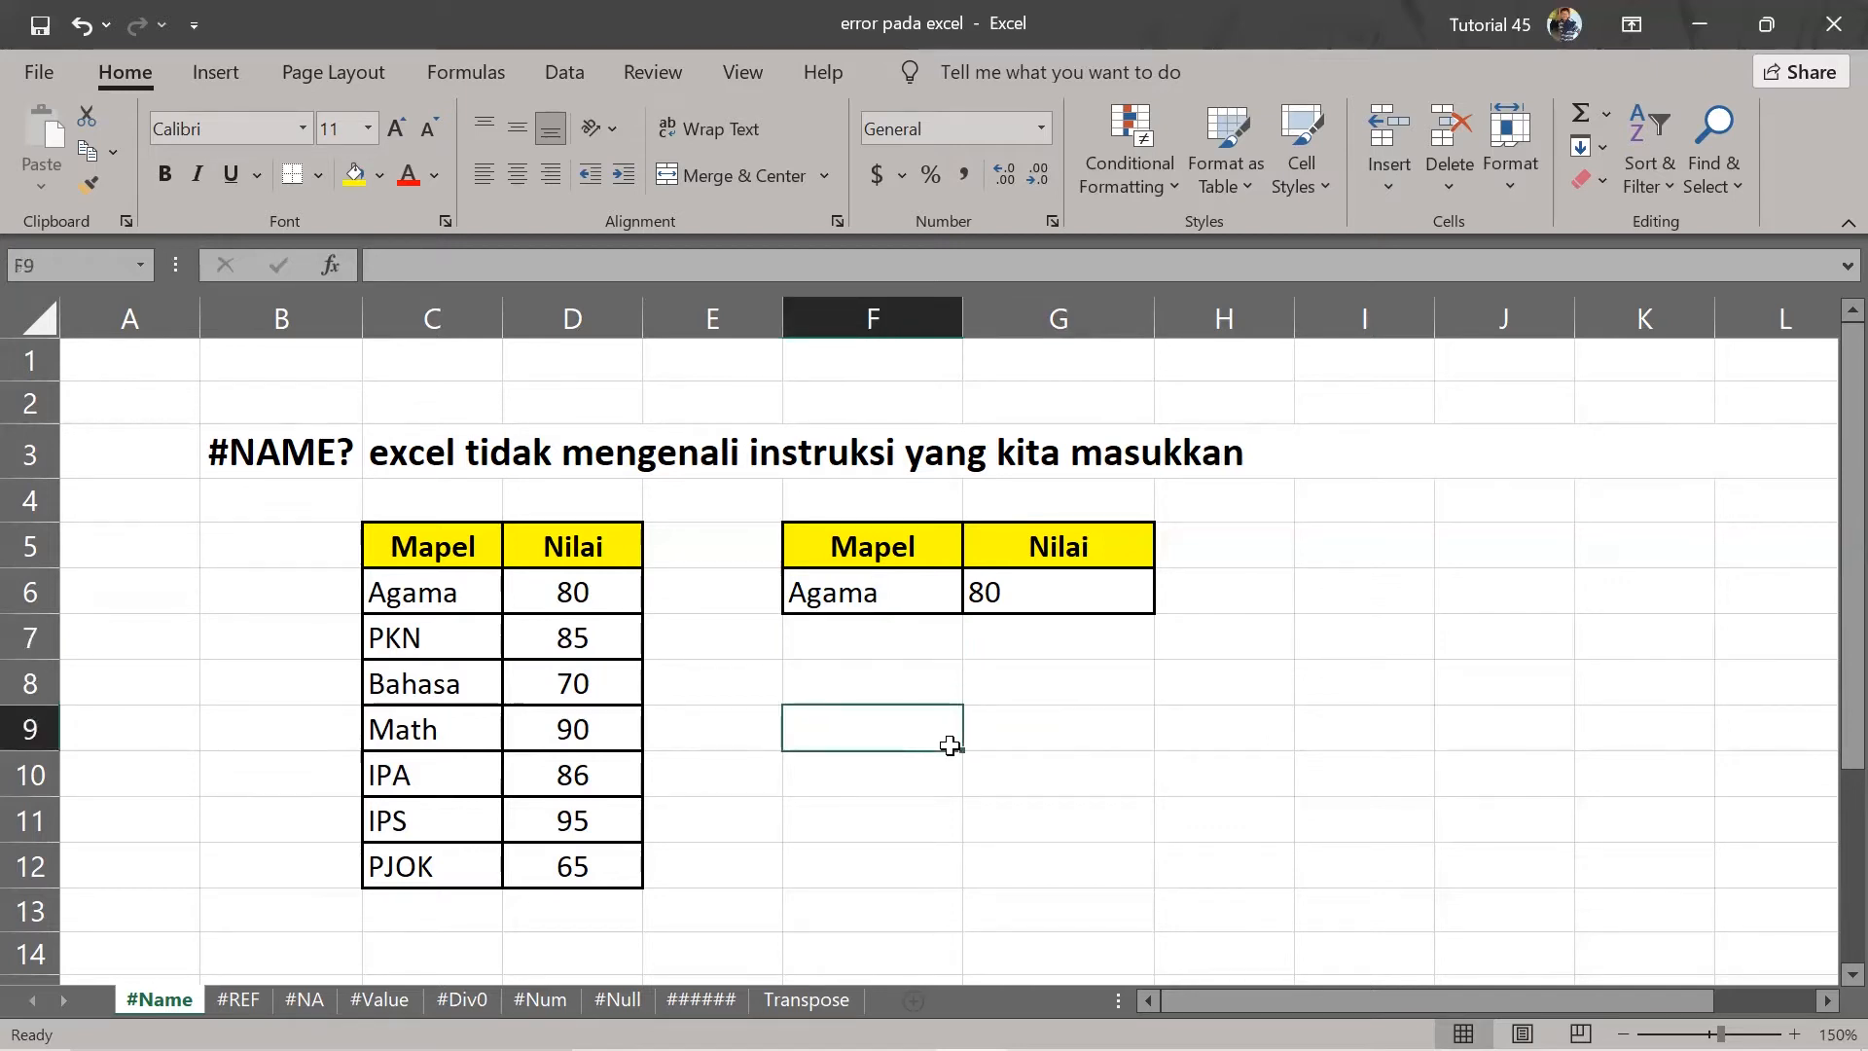
On the #REF sheet, examine the Total omset formulas in F4 and F5 and the columns they reference.
left_click(249, 984)
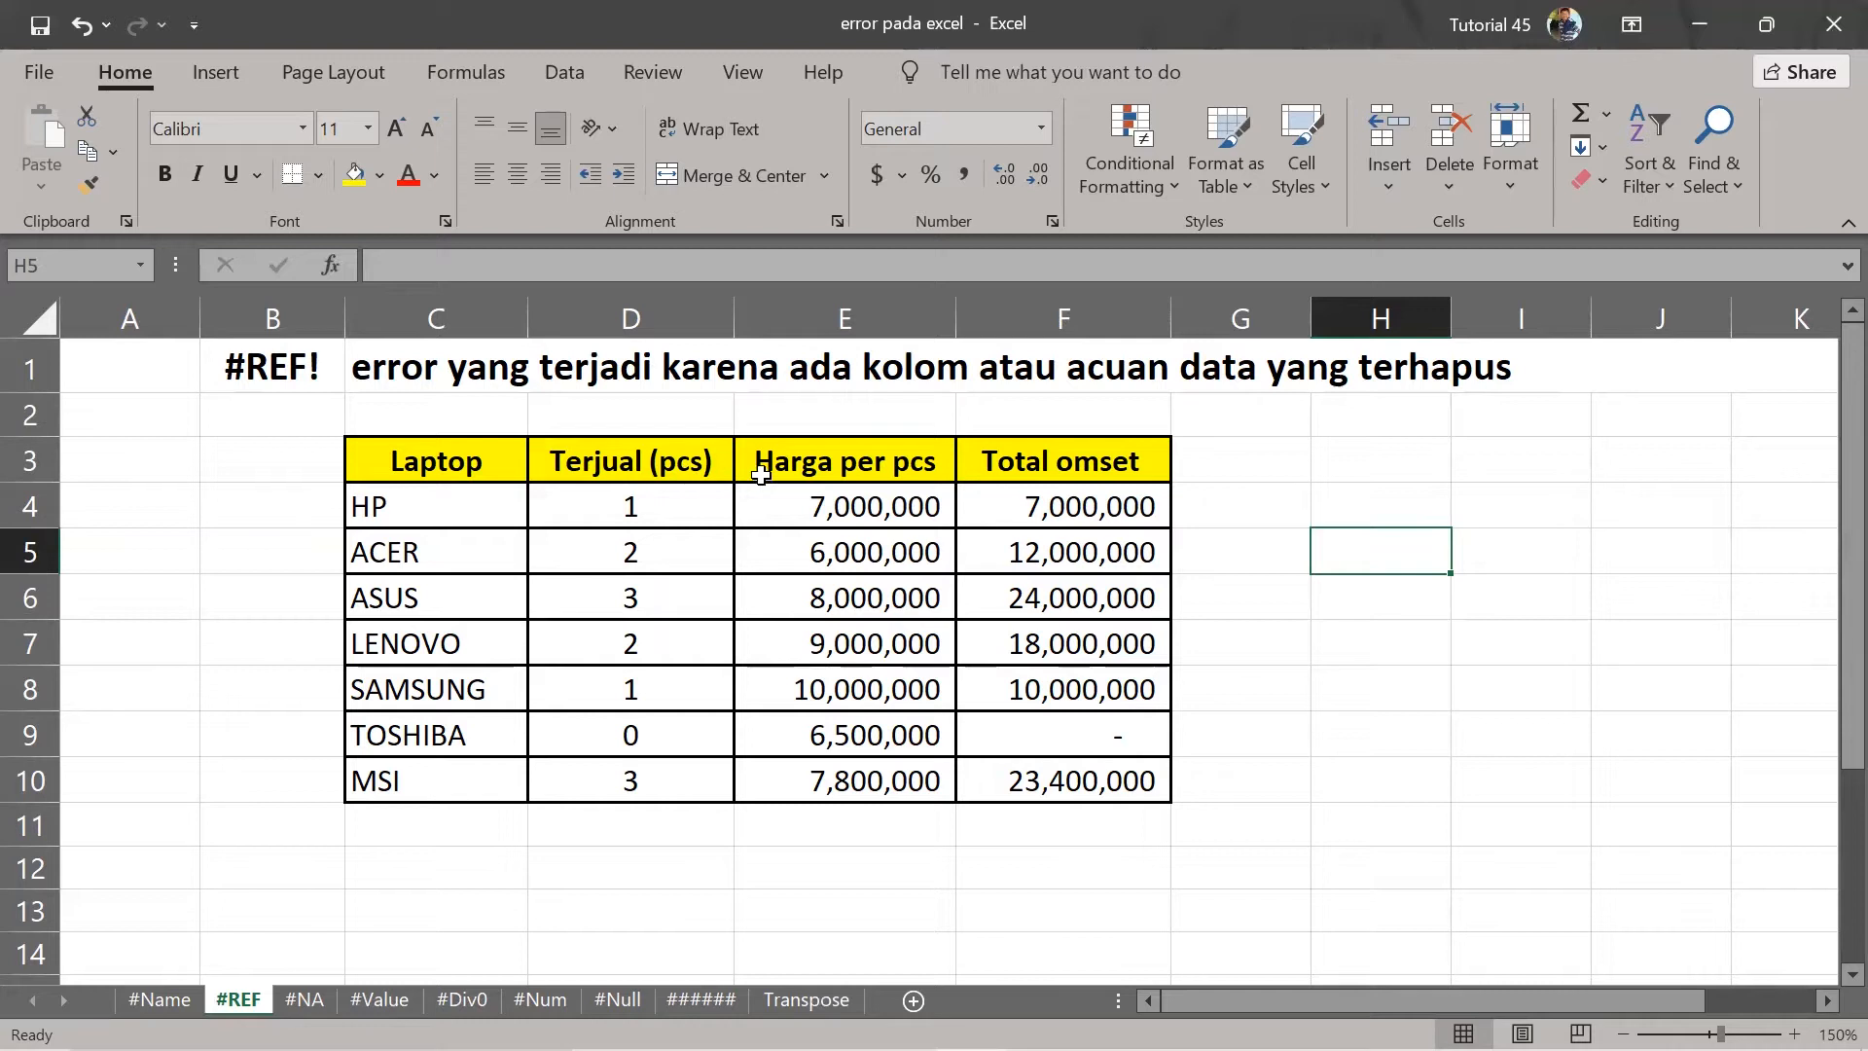
left_click(855, 321)
left_click(1033, 504)
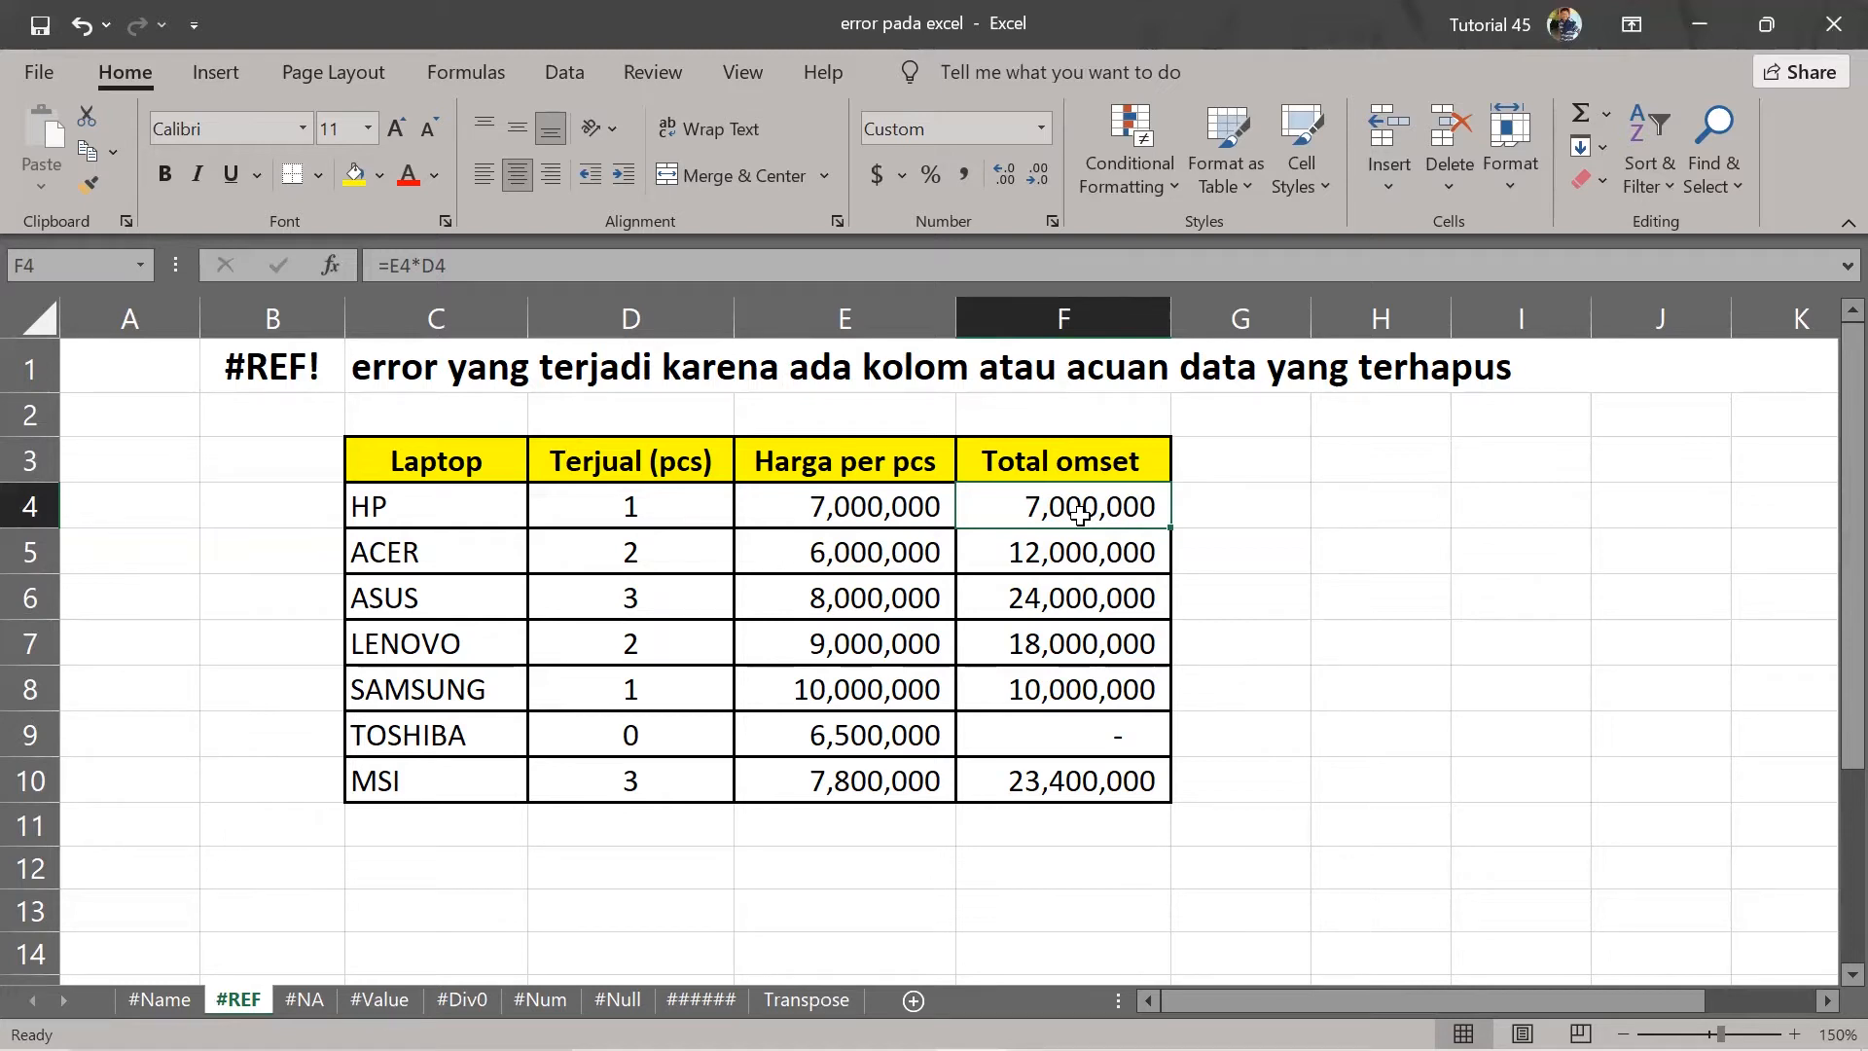
key("Down")
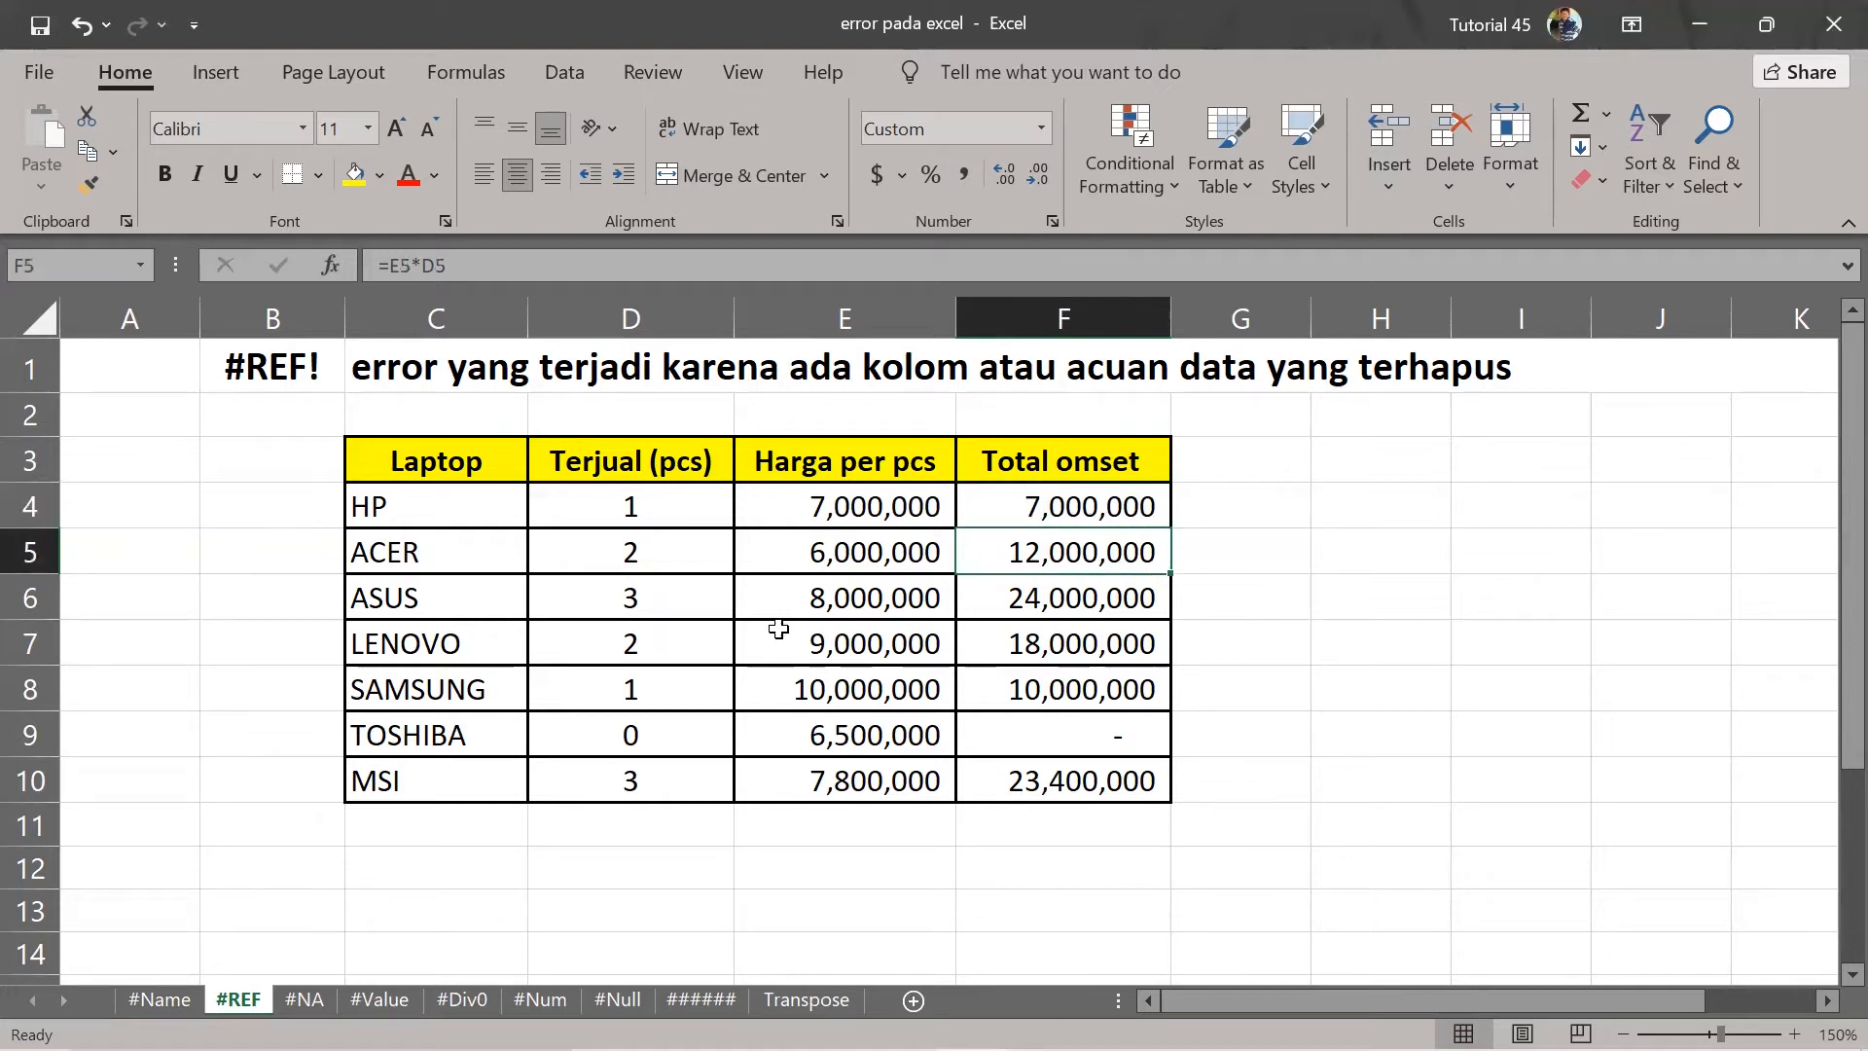
left_click(593, 537)
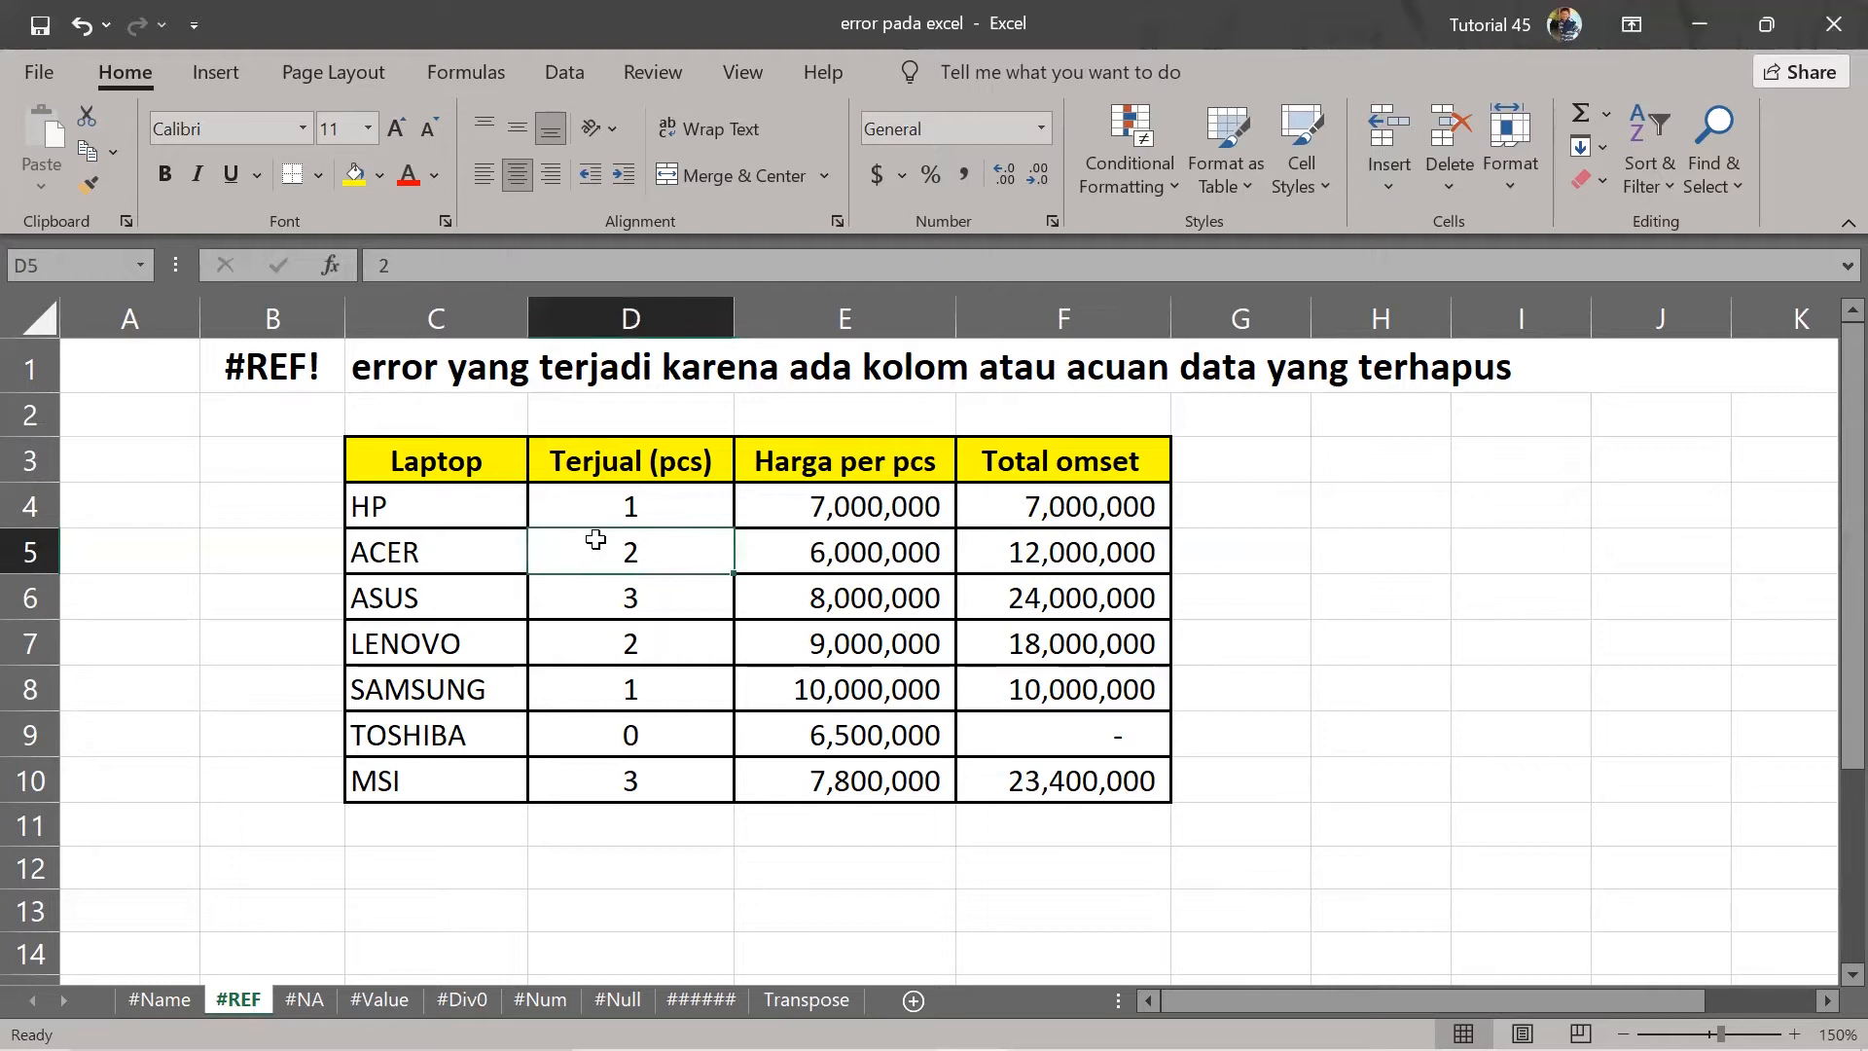
Delete the whole Terjual (pcs) column D, which the Total omset formulas reference.
left_click(651, 322)
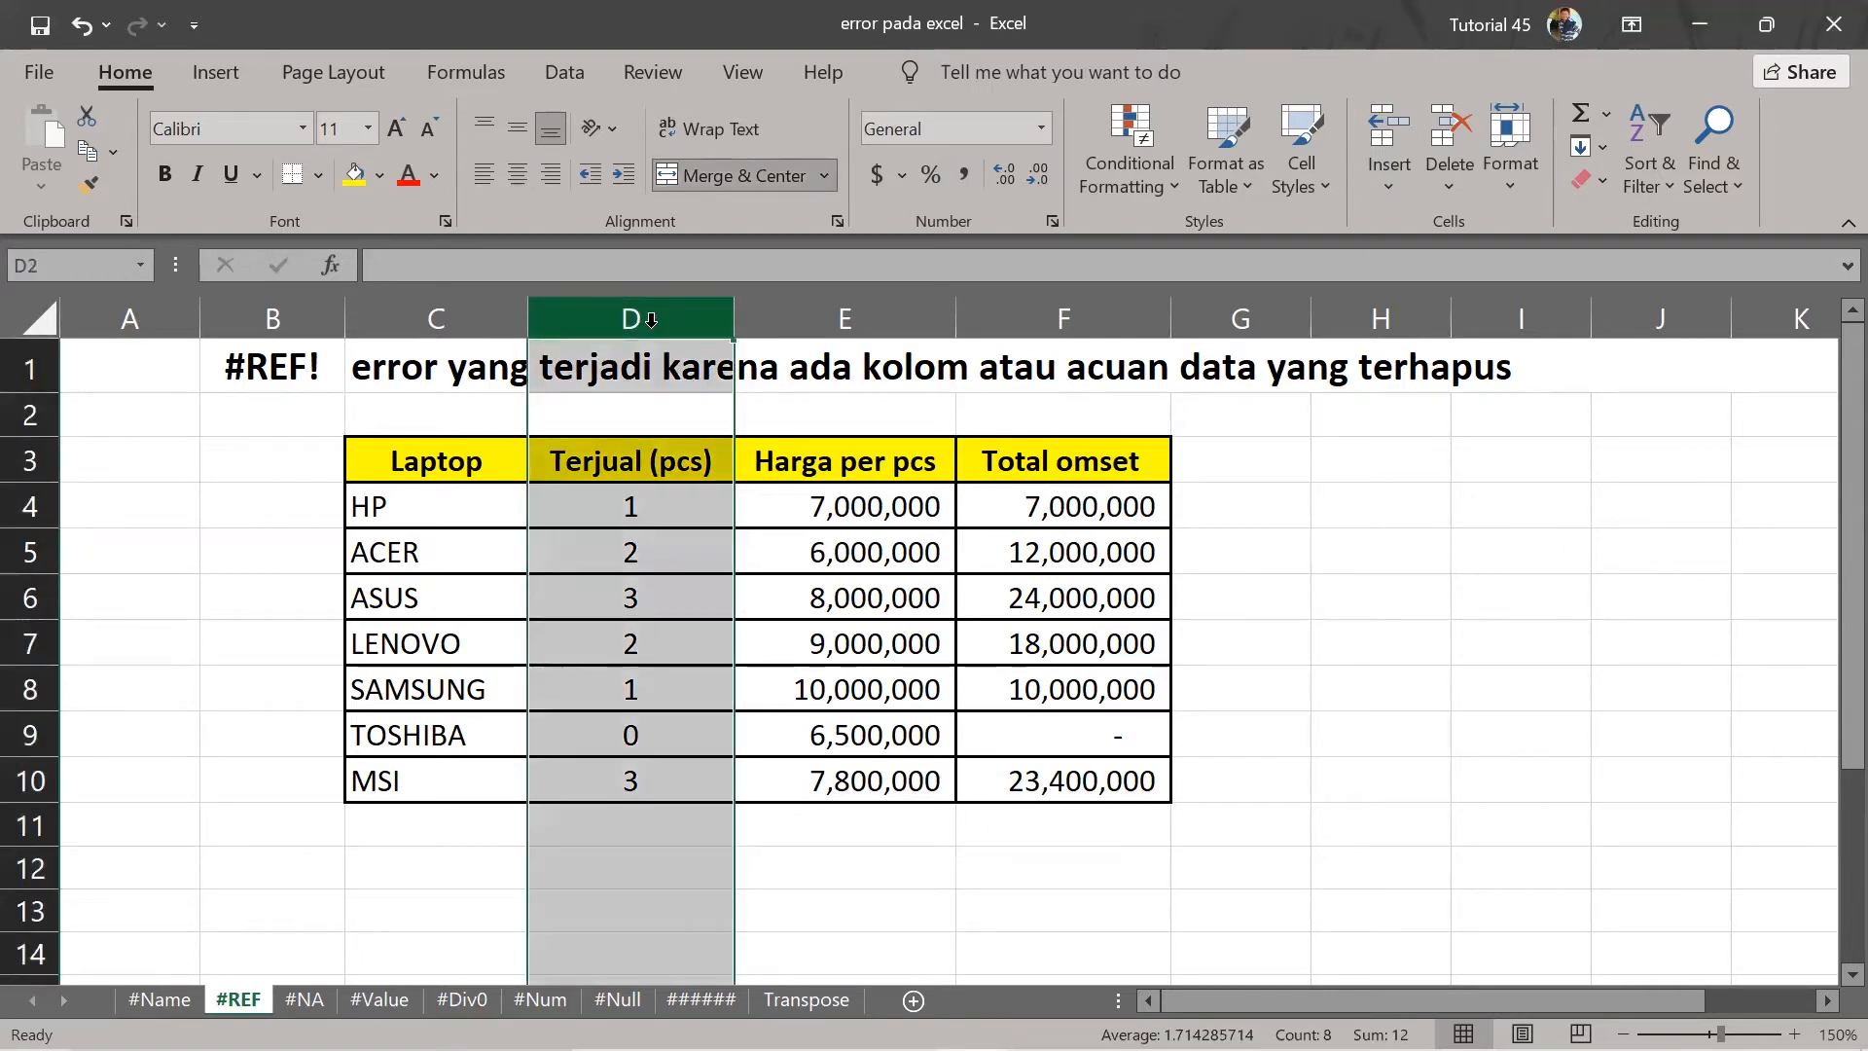
right_click(651, 320)
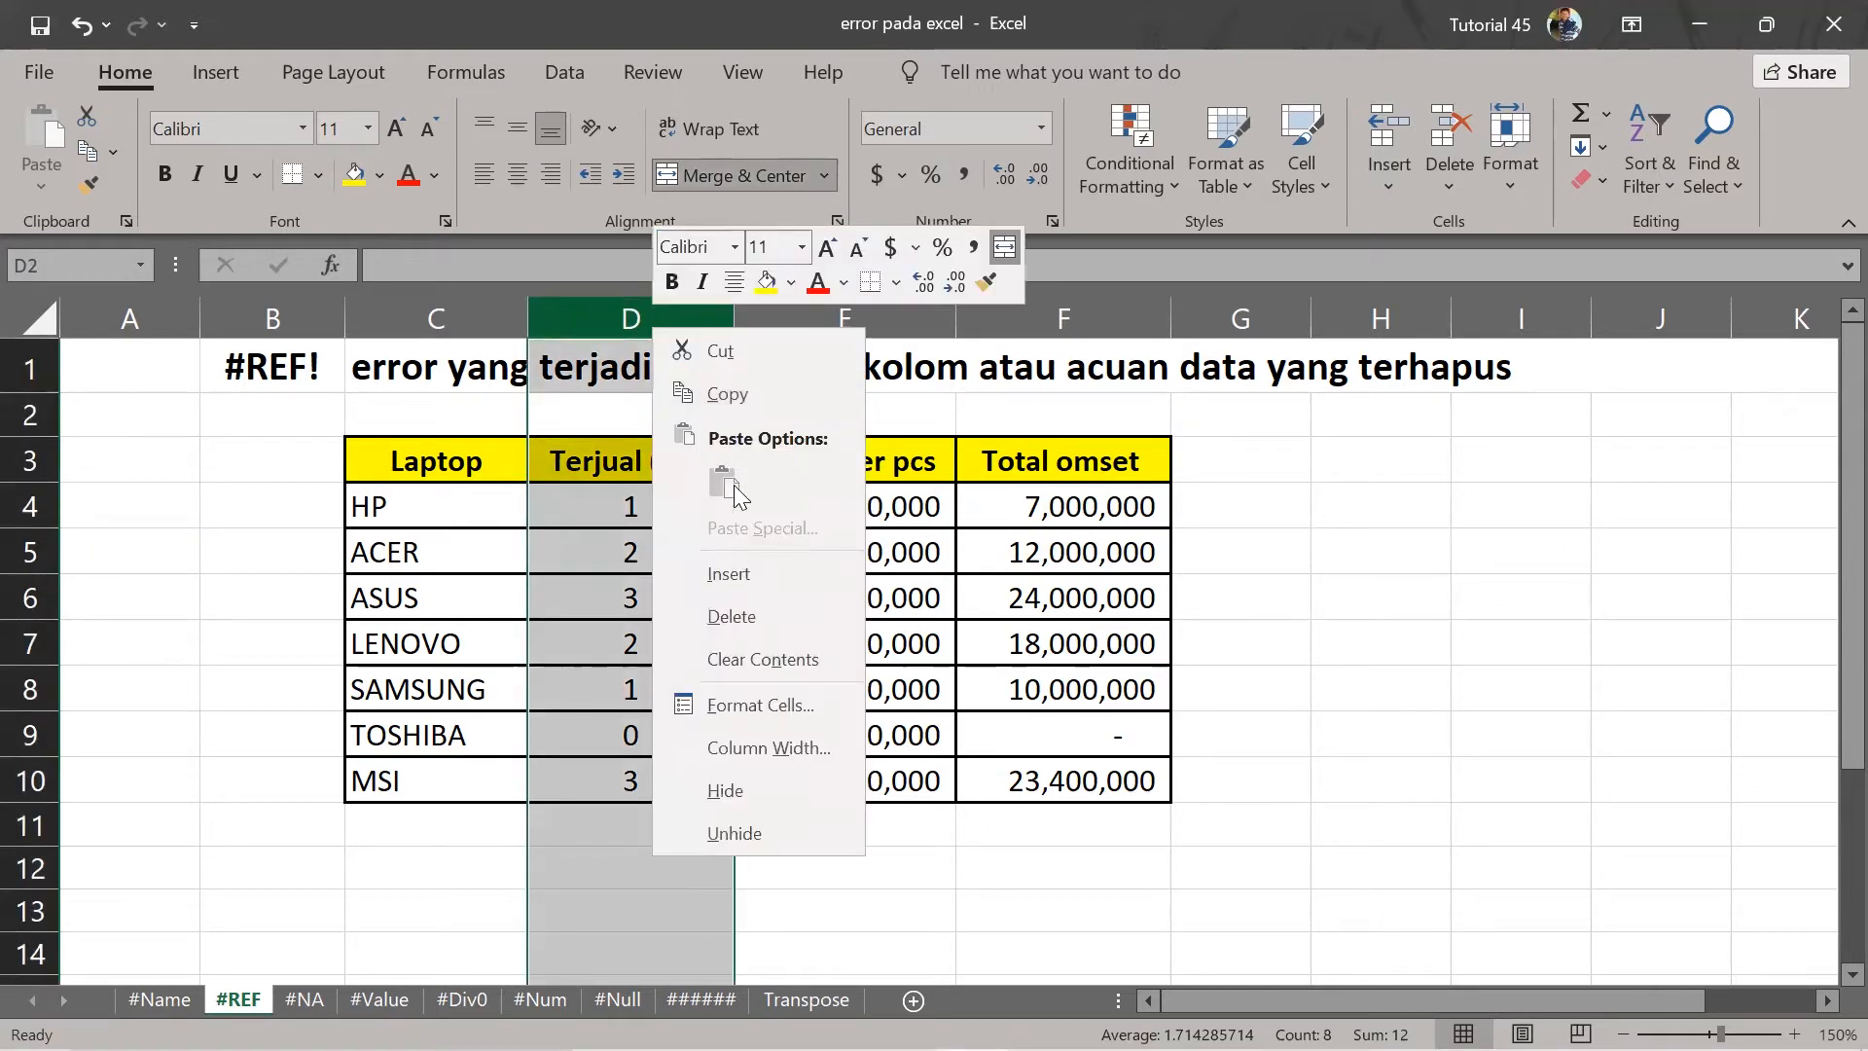
left_click(745, 618)
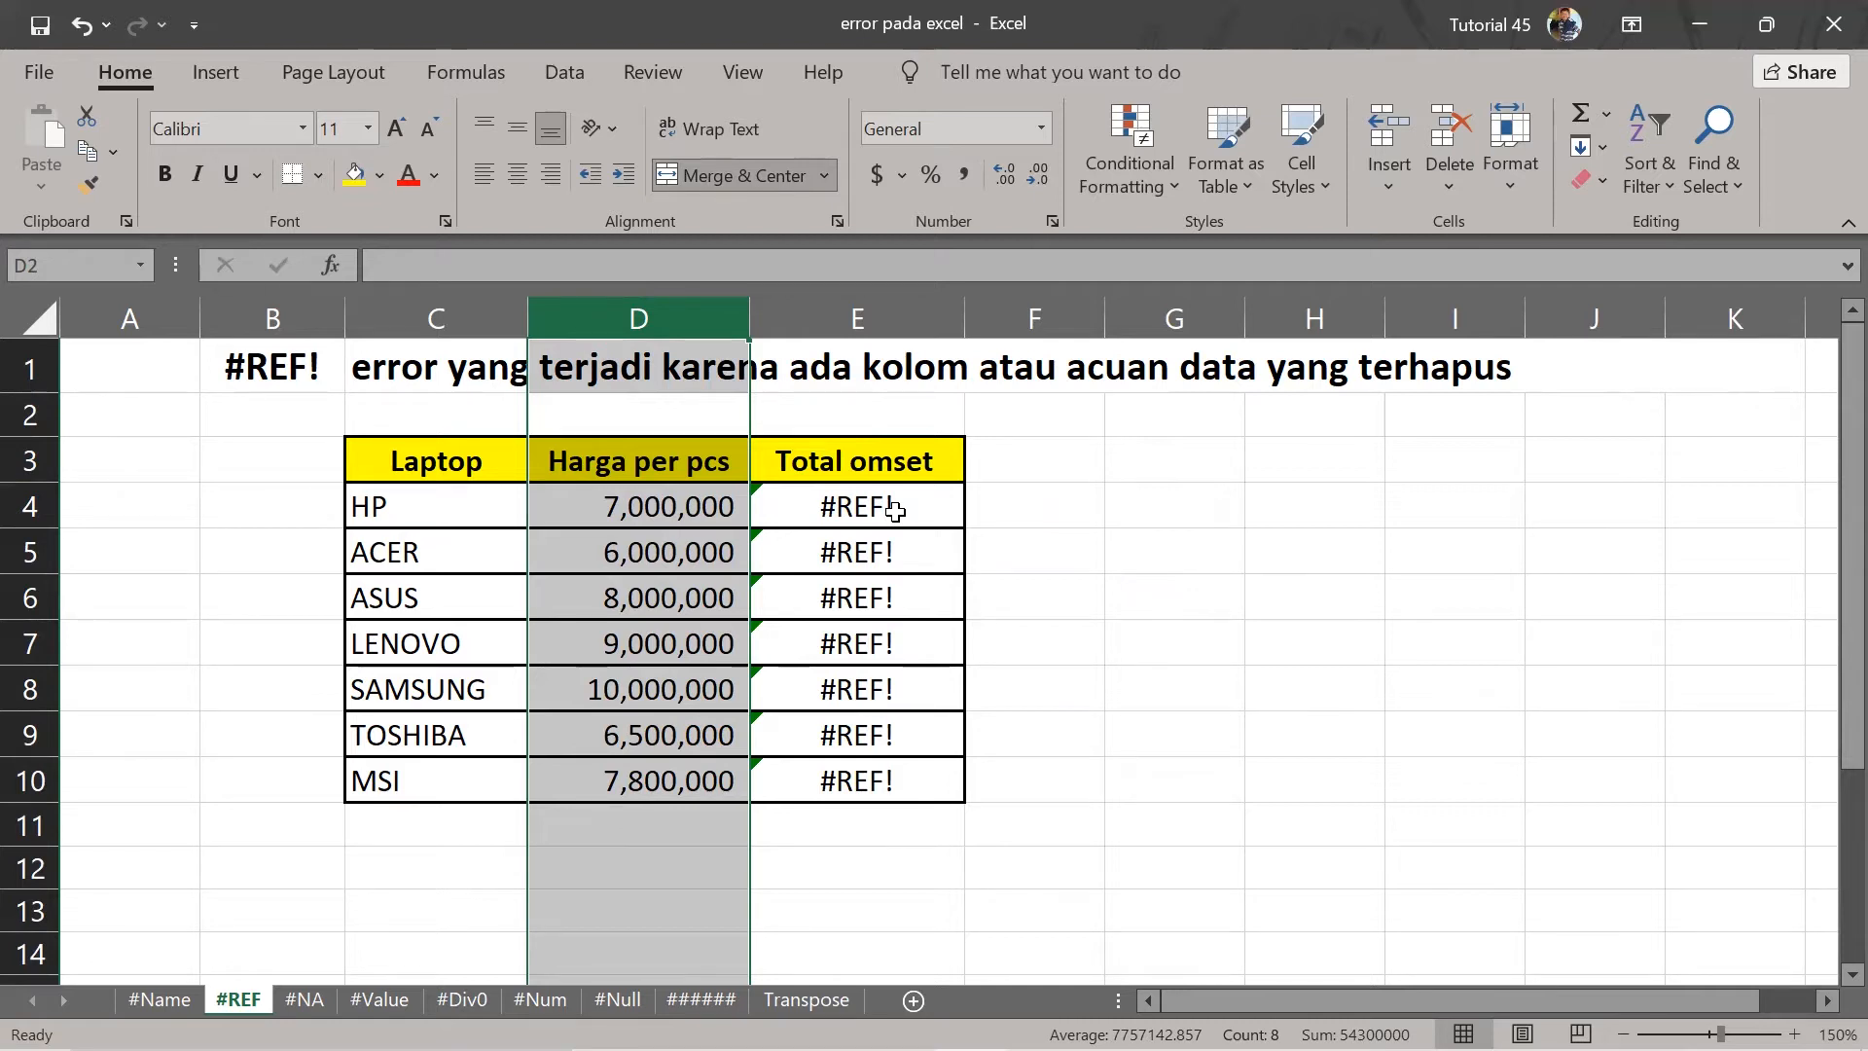
Undo the deletion of the Terjual (pcs) column, redo it once, and undo it again.
key("ctrl+z")
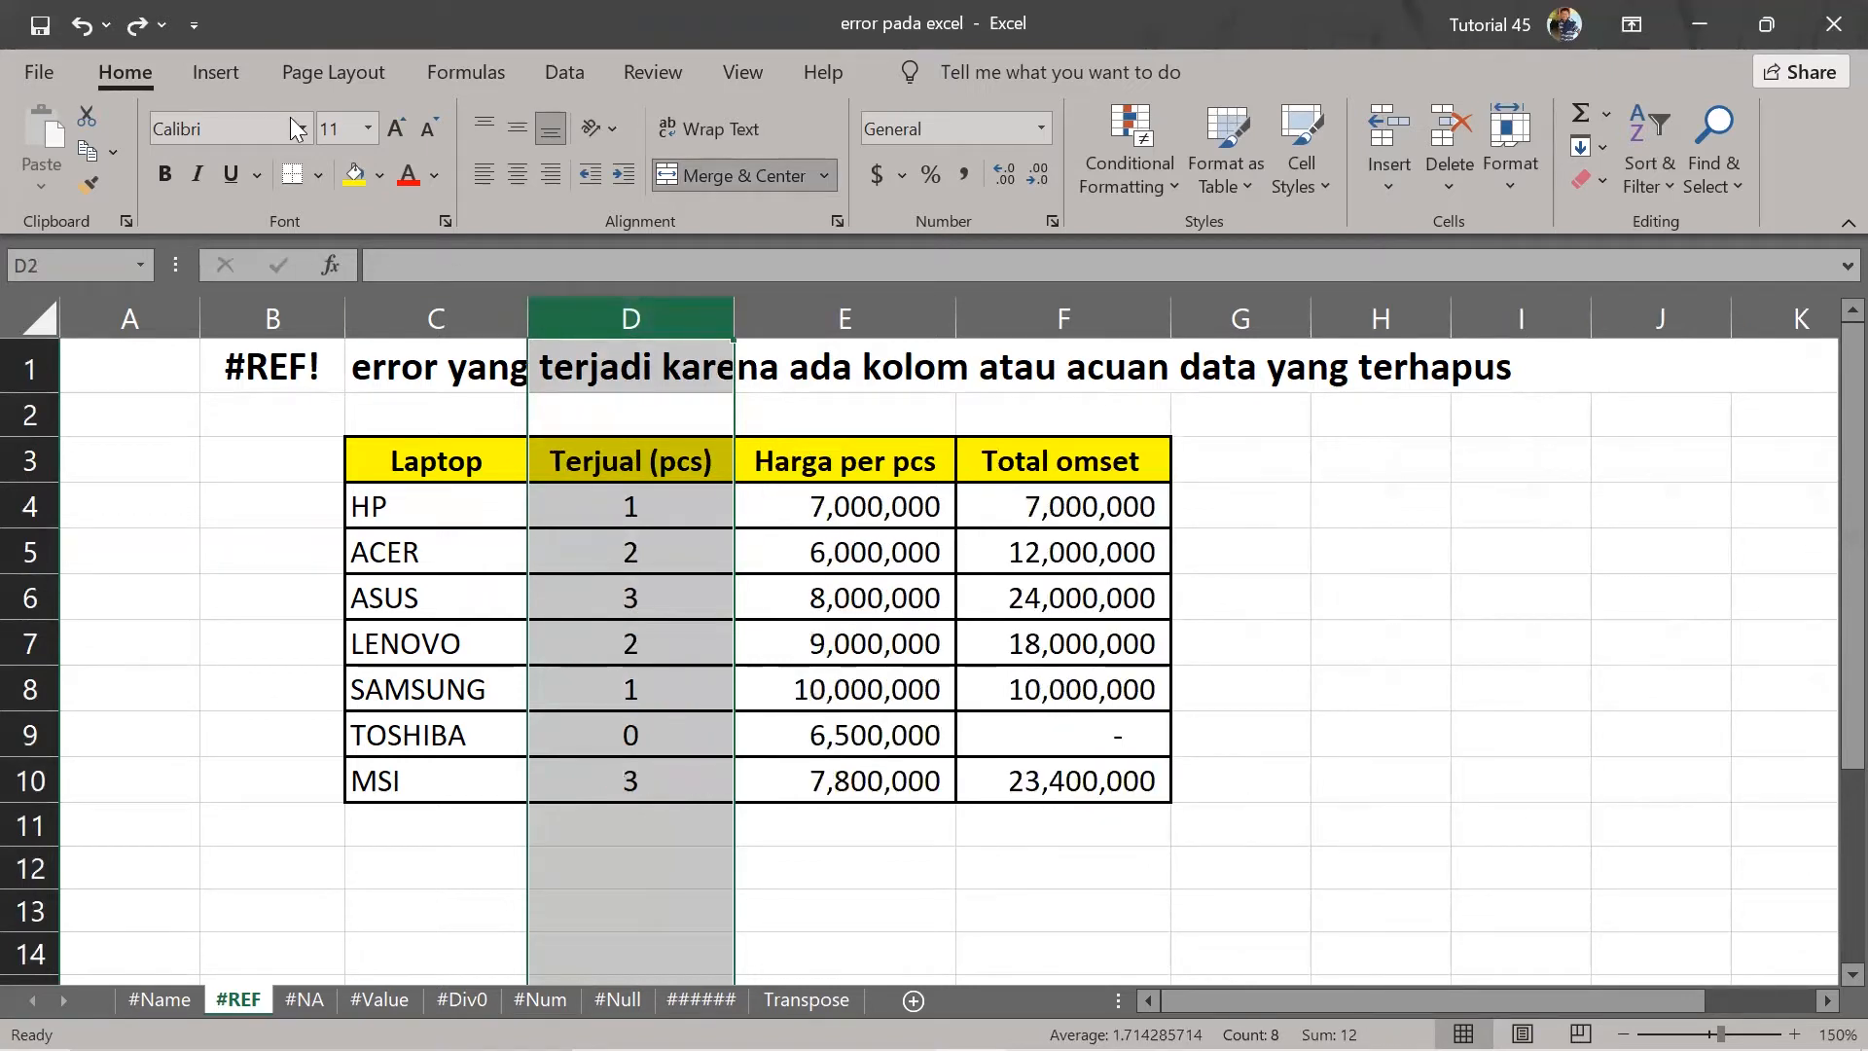
left_click(144, 33)
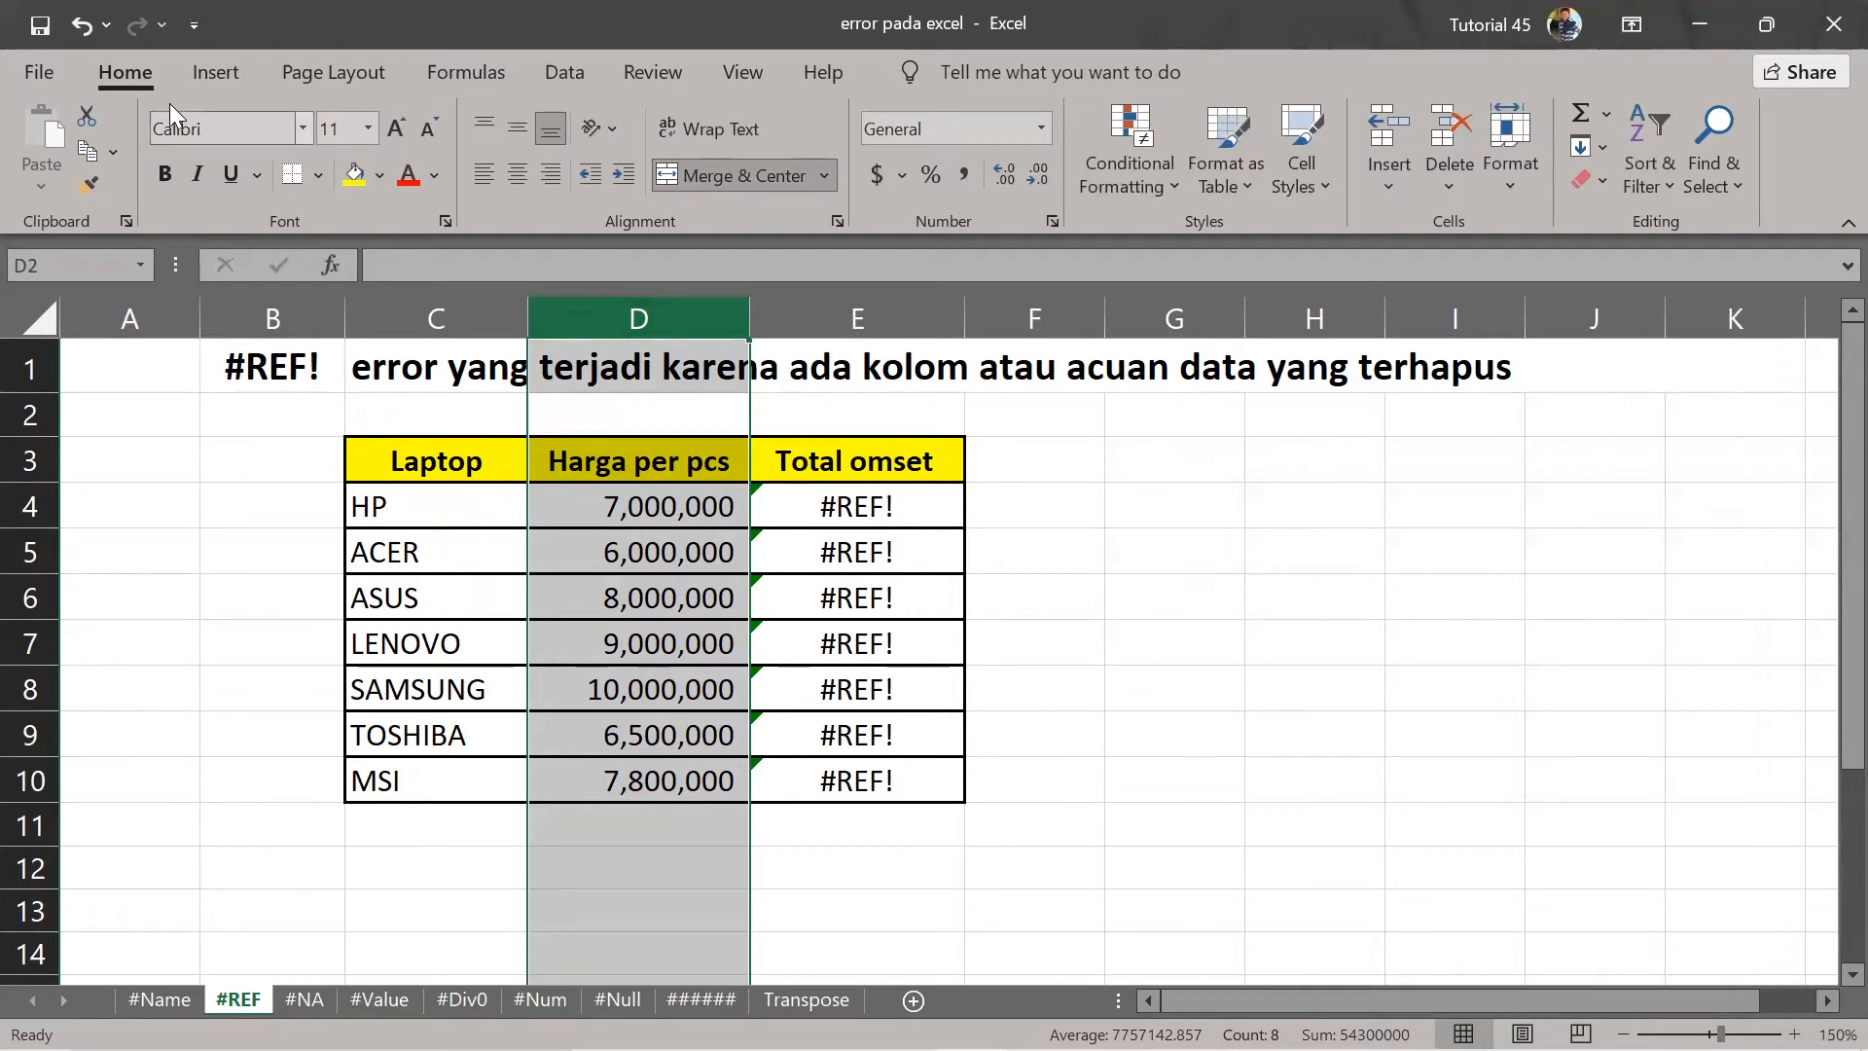
left_click(77, 17)
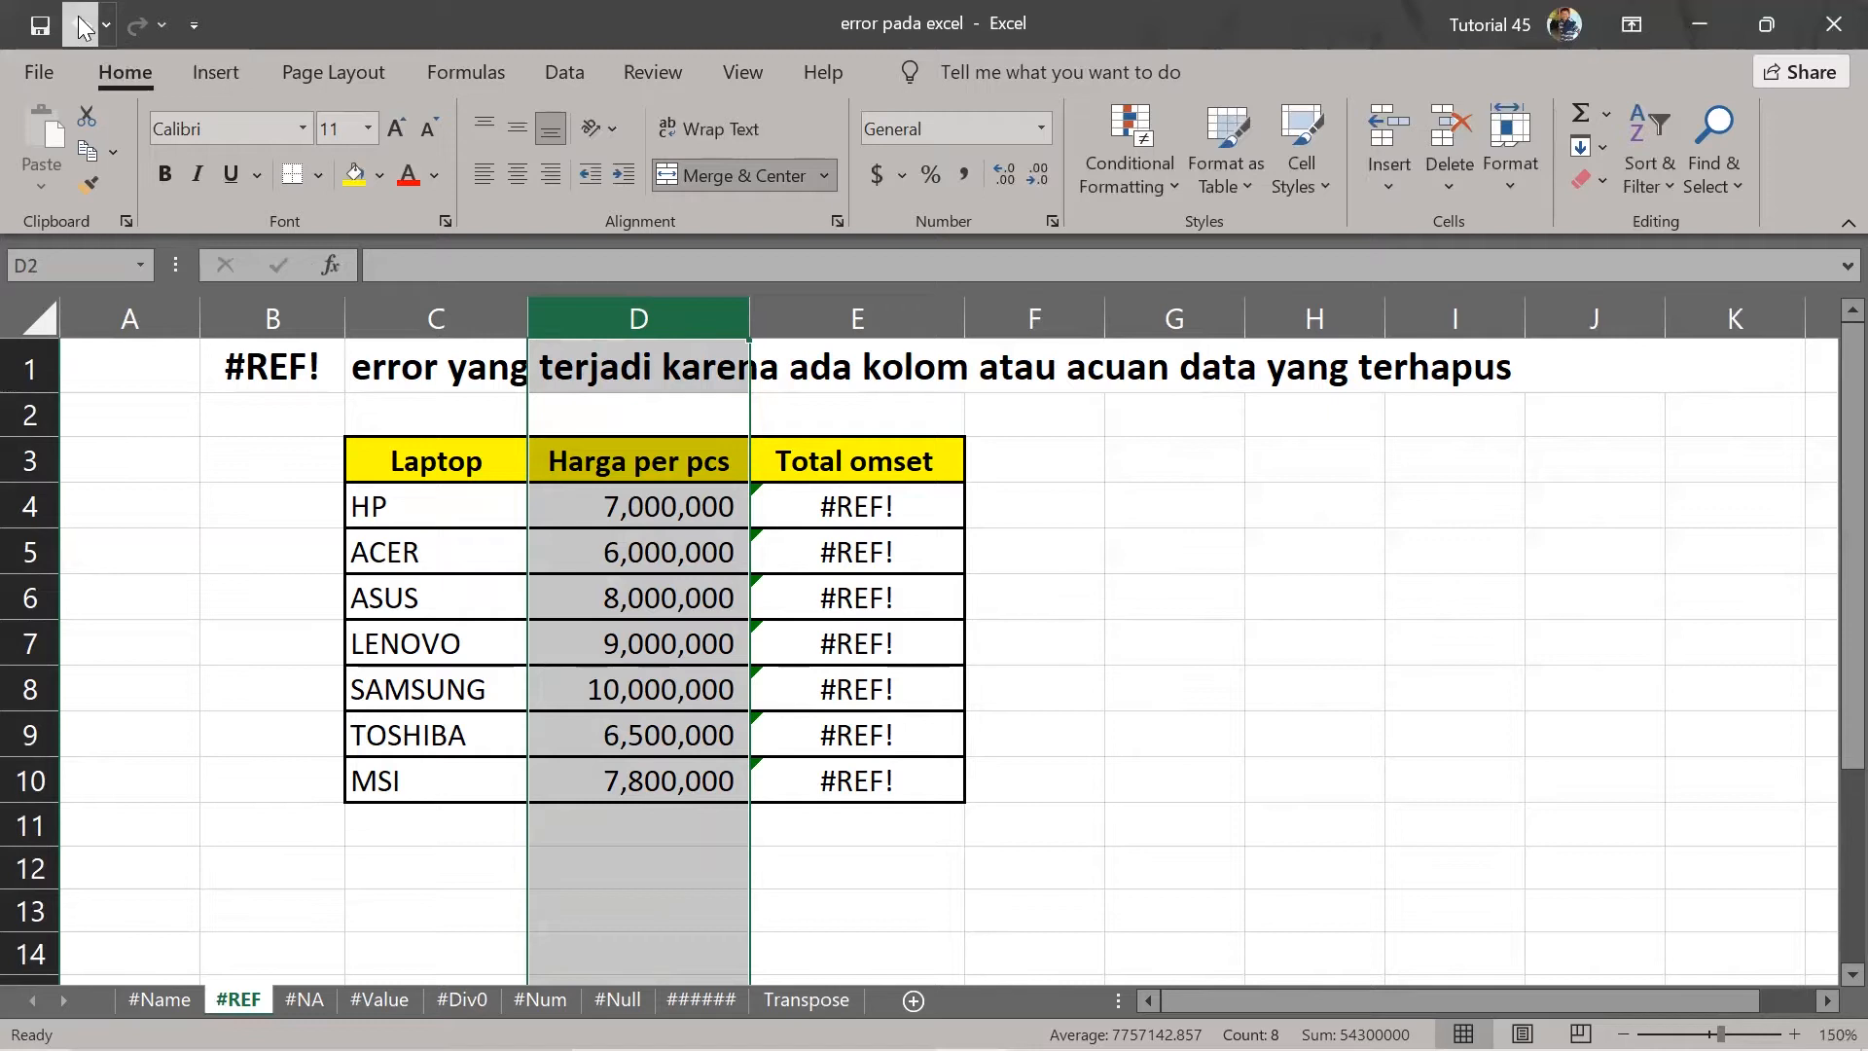
Delete the whole Harga per pcs column E and undo that deletion.
left_click(925, 564)
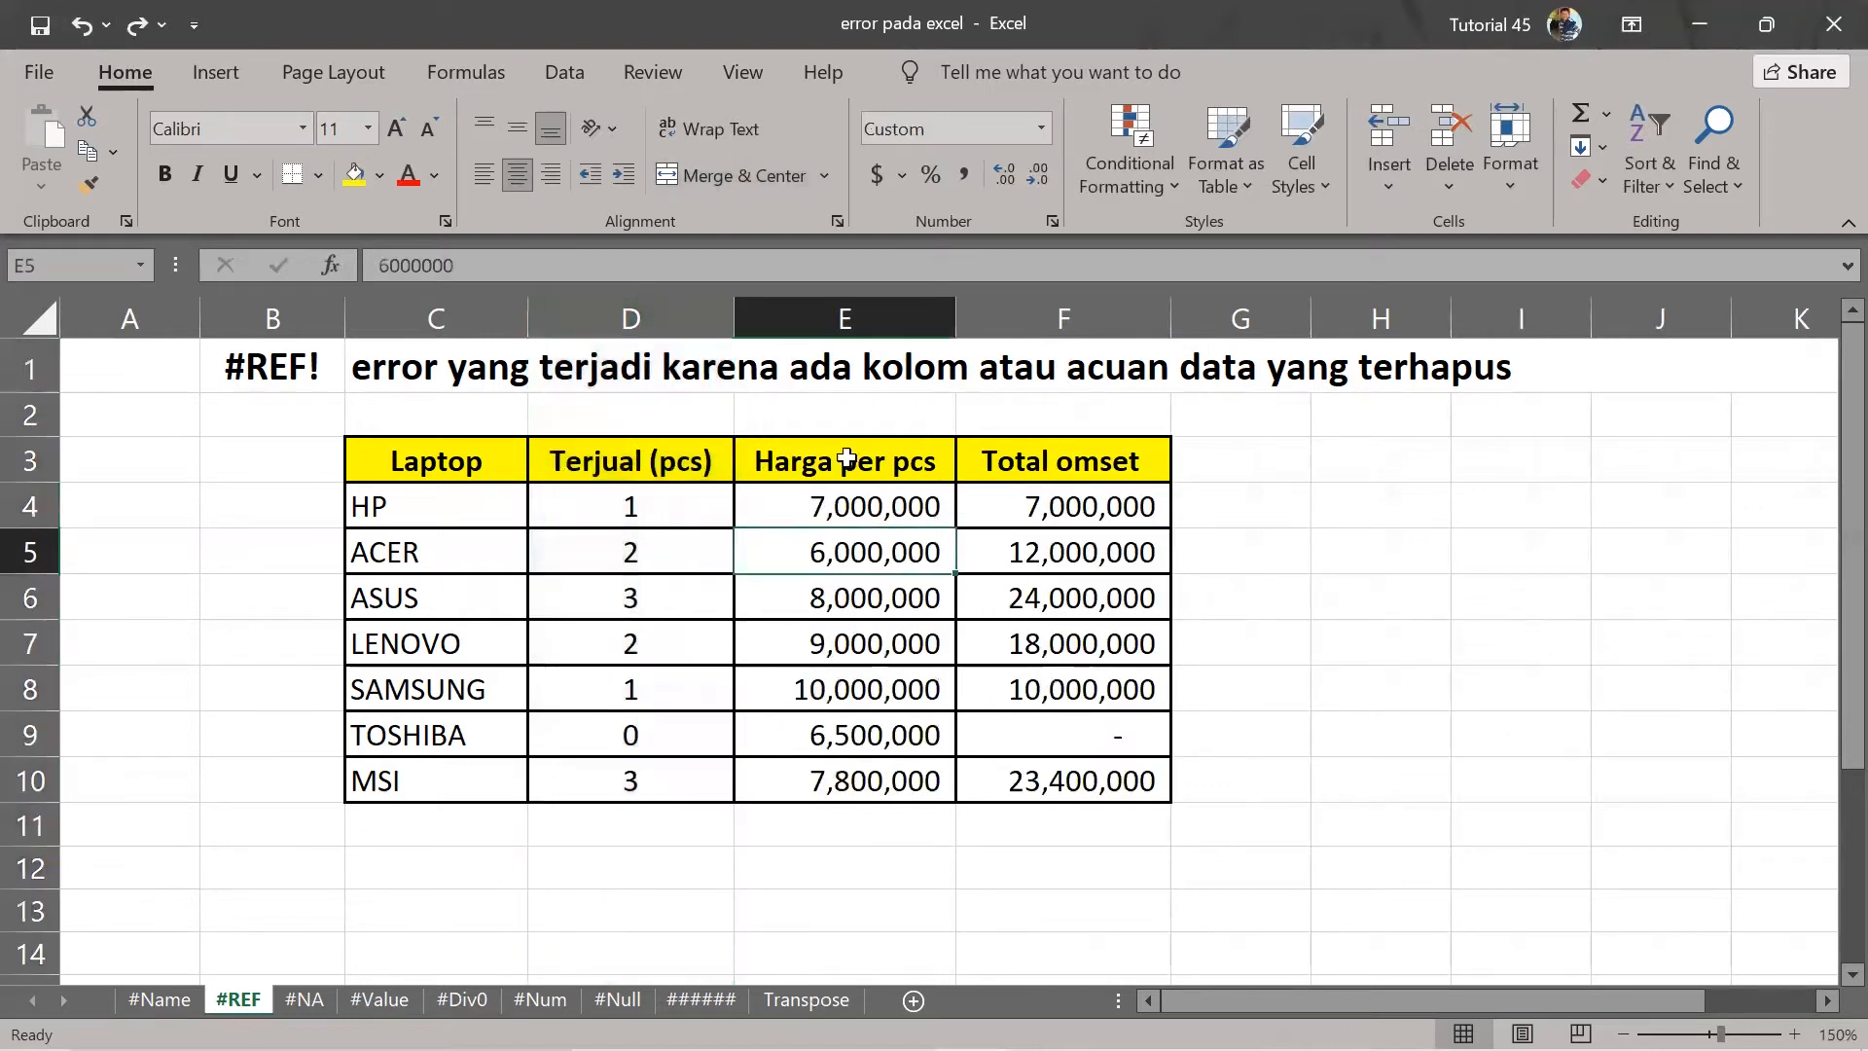
right_click(926, 321)
left_click(1023, 611)
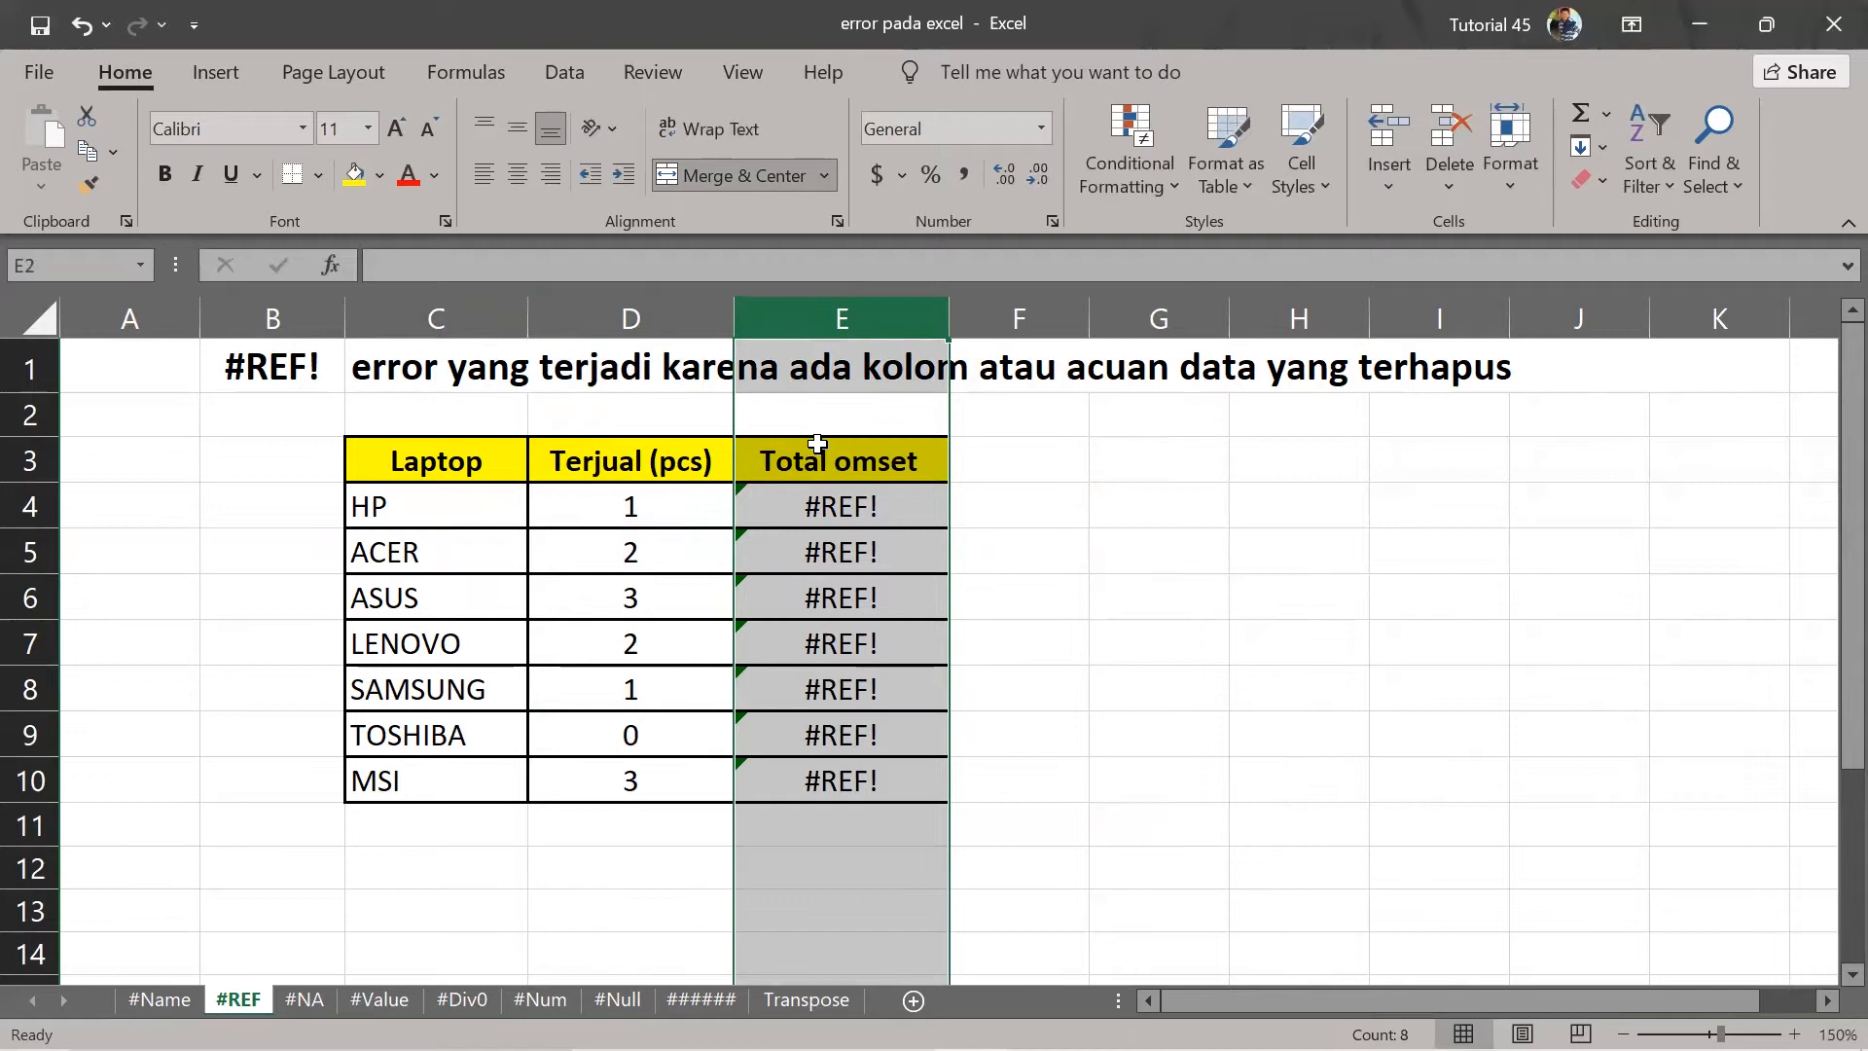
key("ctrl+z")
left_click(1251, 561)
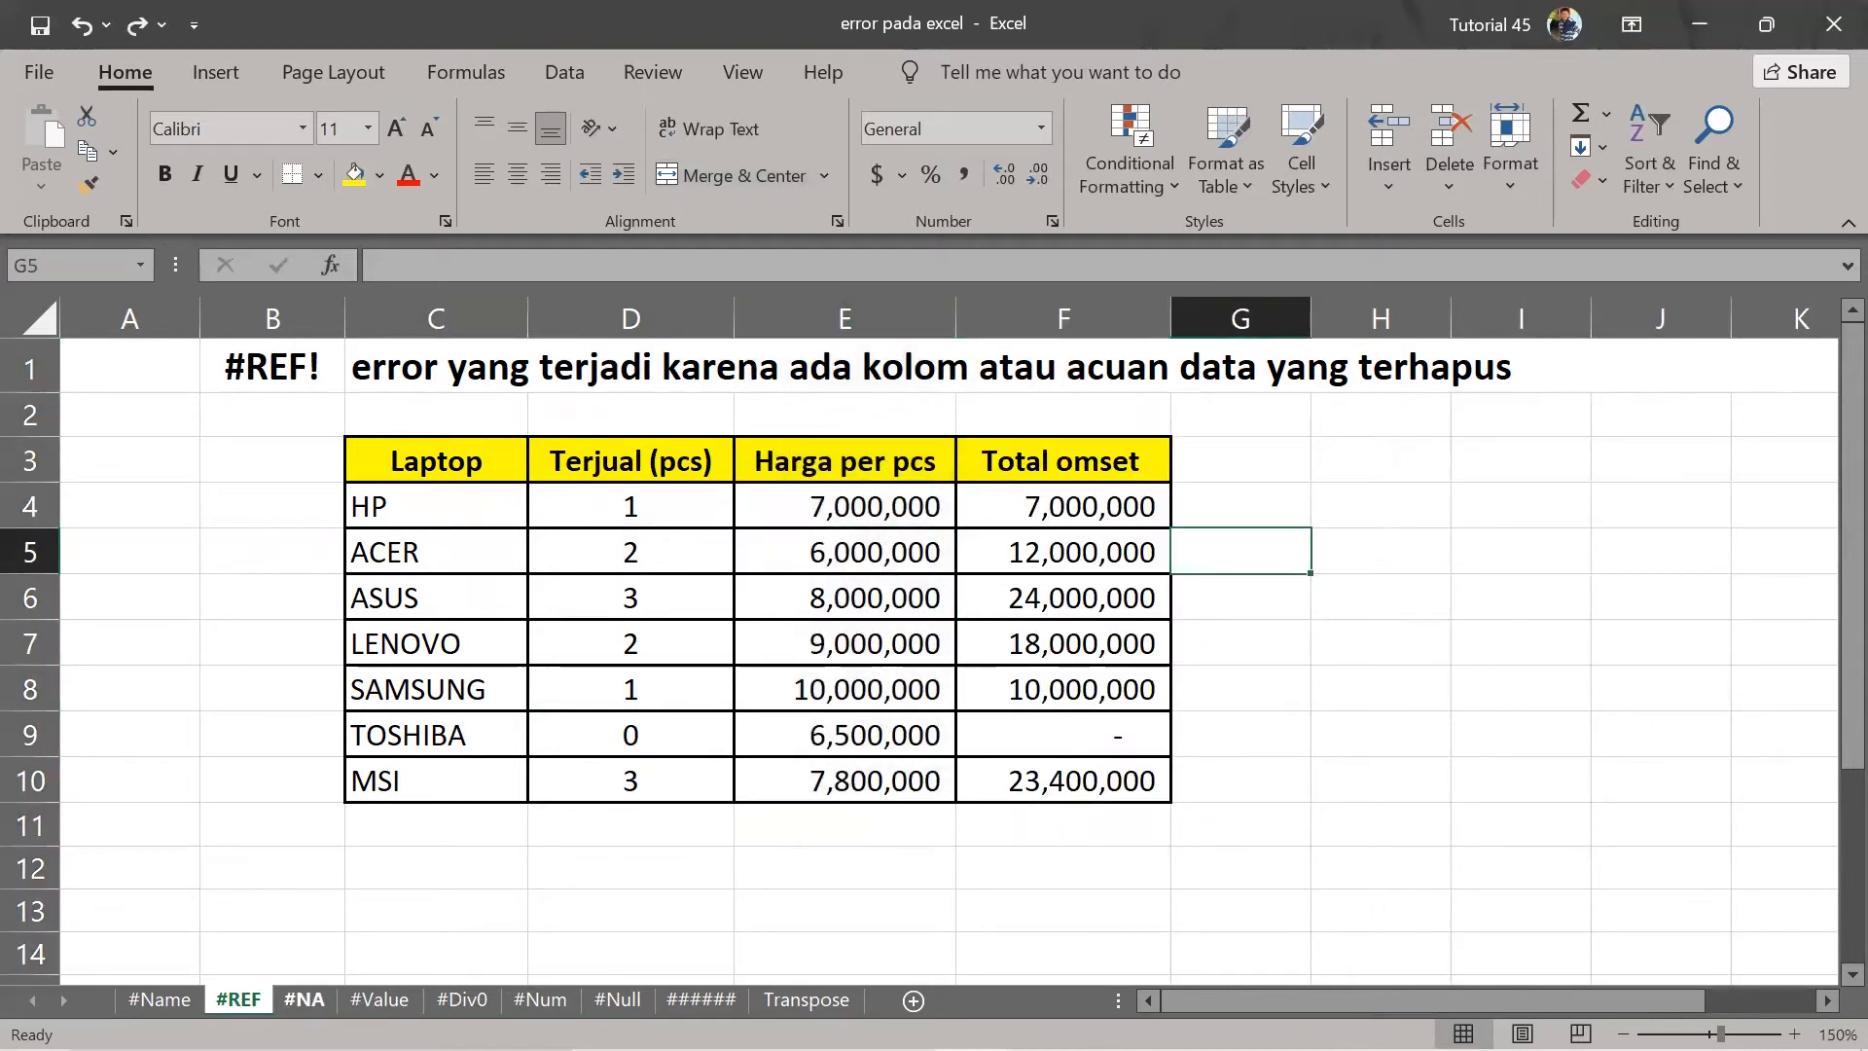
On the #Name sheet, change the trailing spacing after Agama in source cell C6 so it differs from lookup cell F6.
left_click(304, 999)
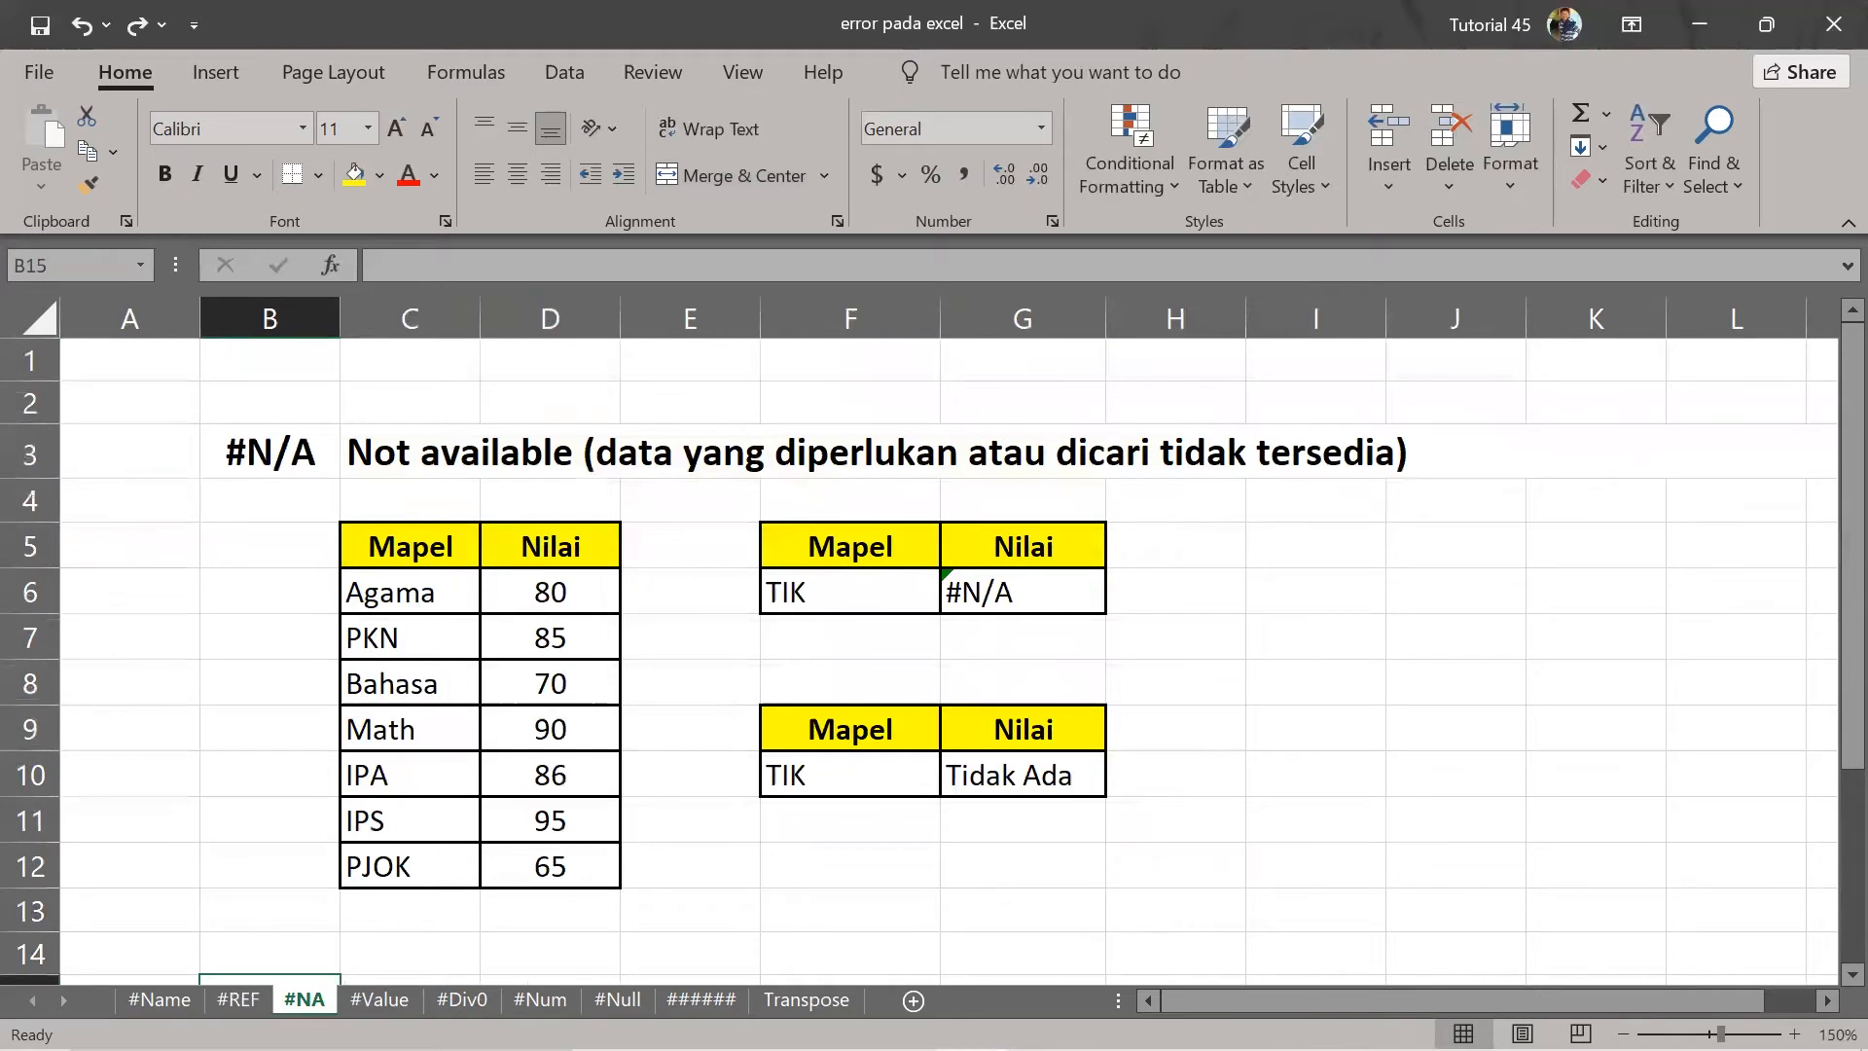
left_click(159, 999)
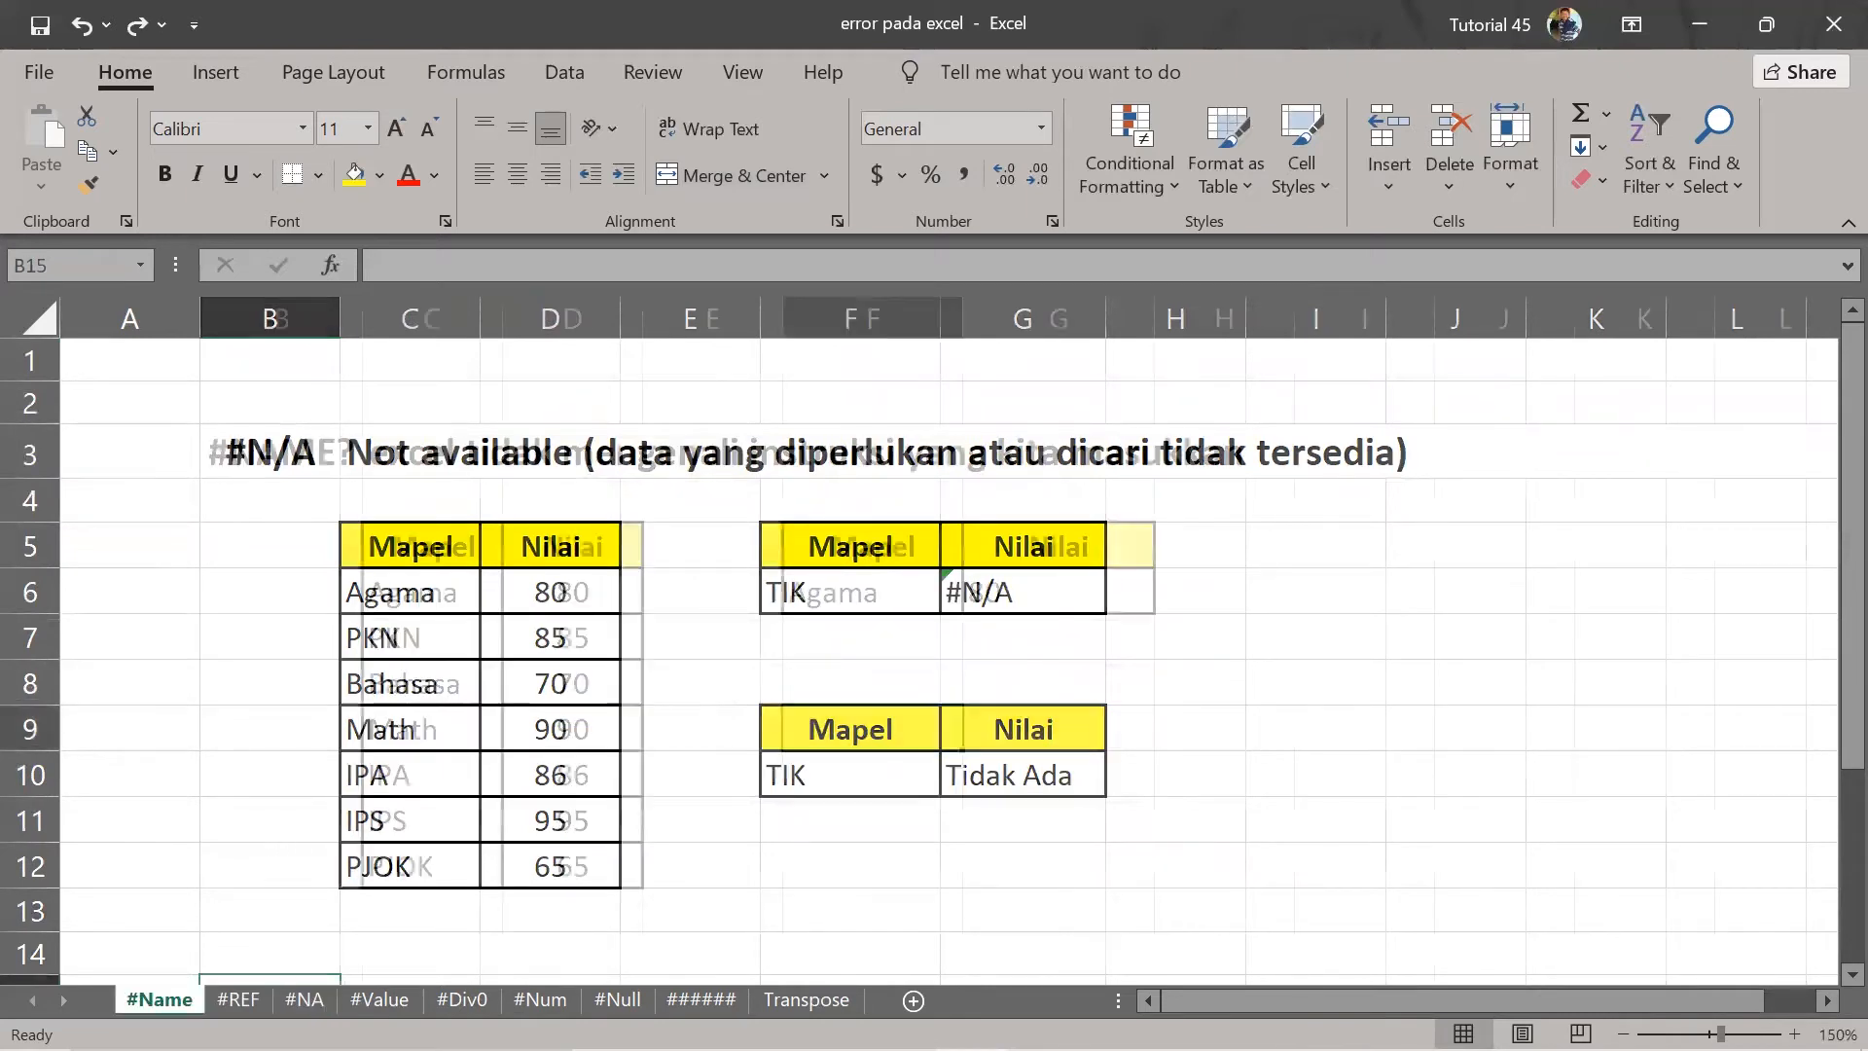
double_click(457, 588)
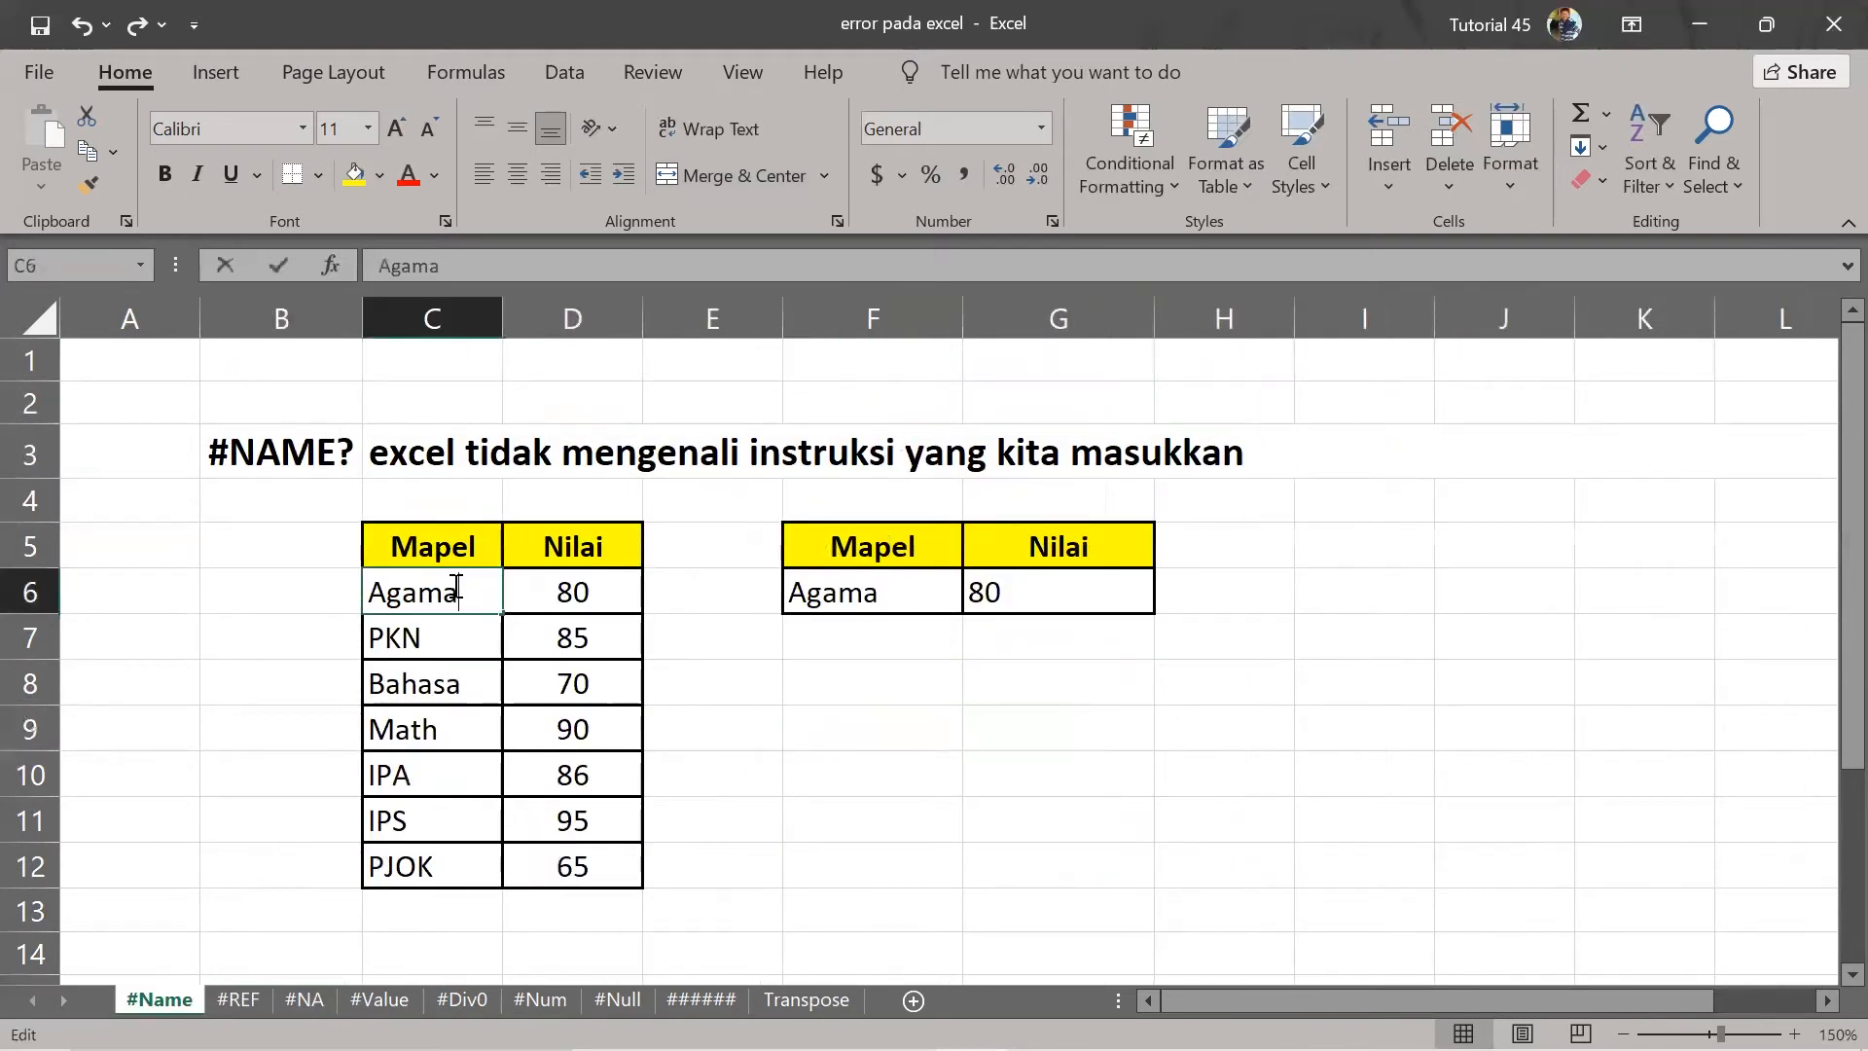
key("Return")
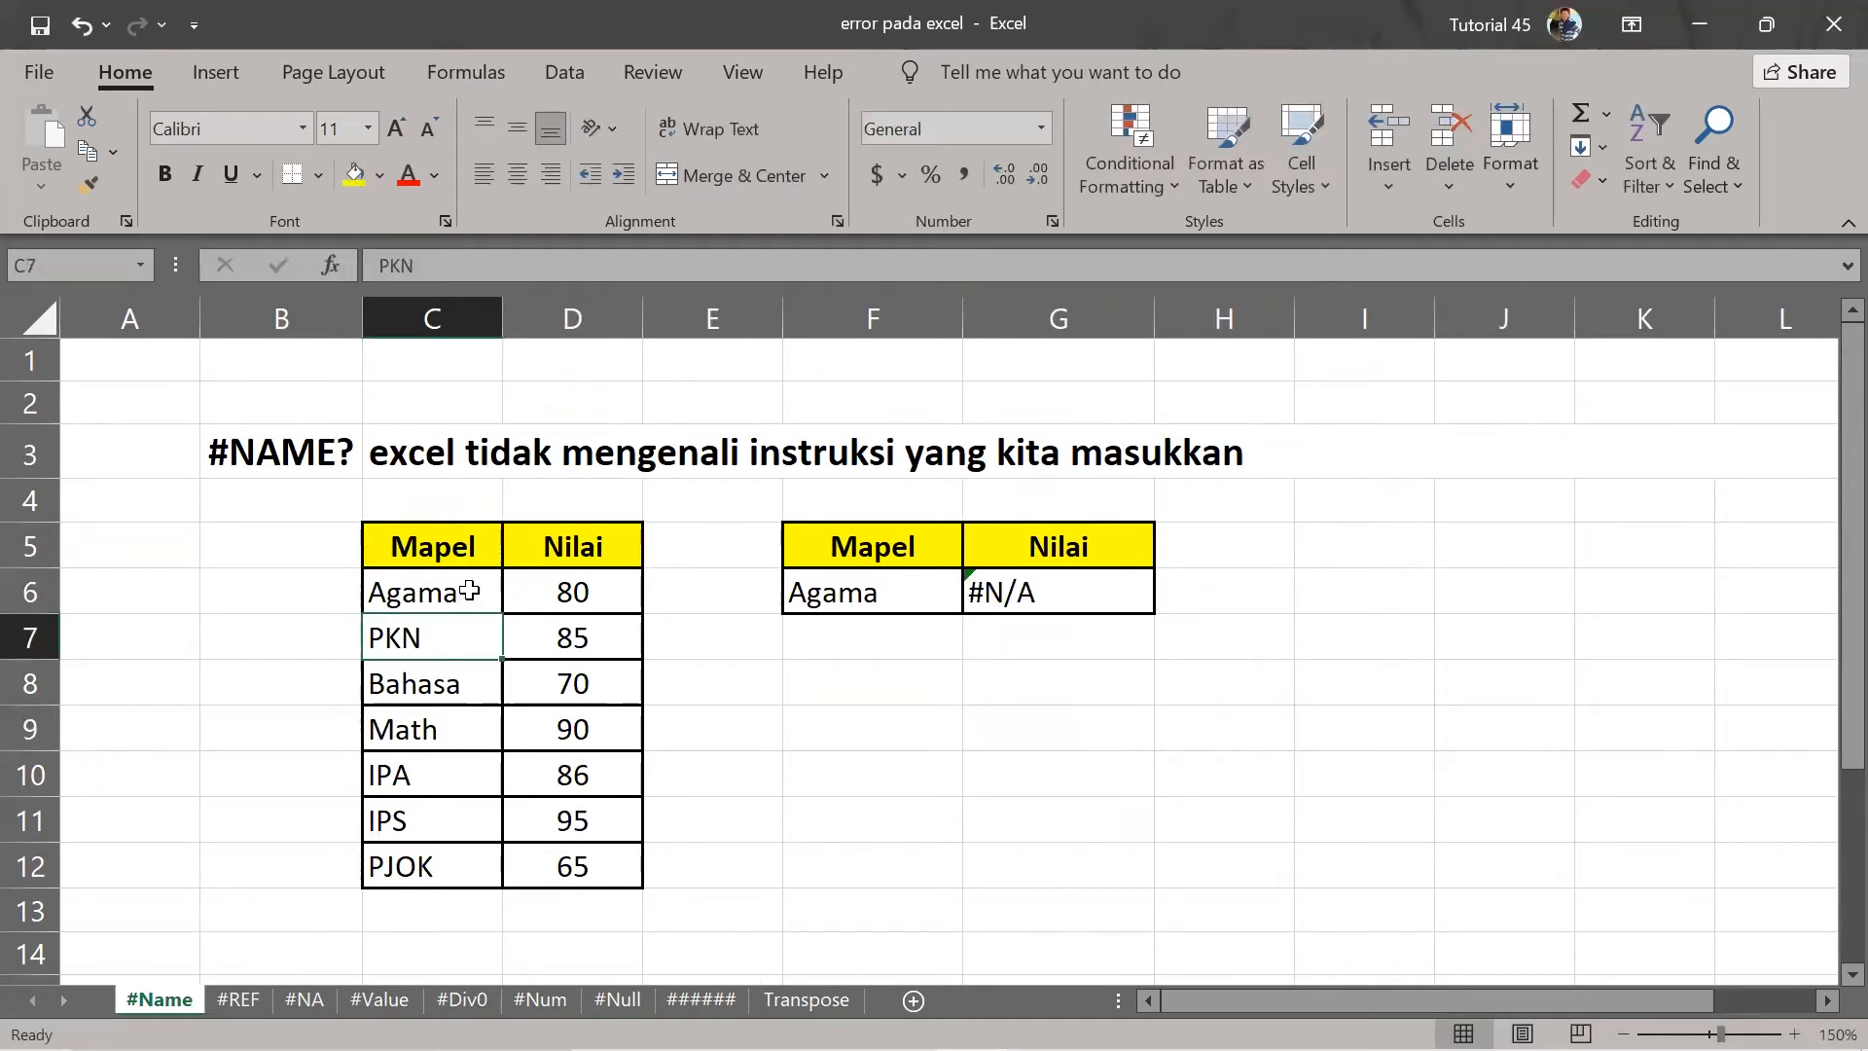
double_click(470, 590)
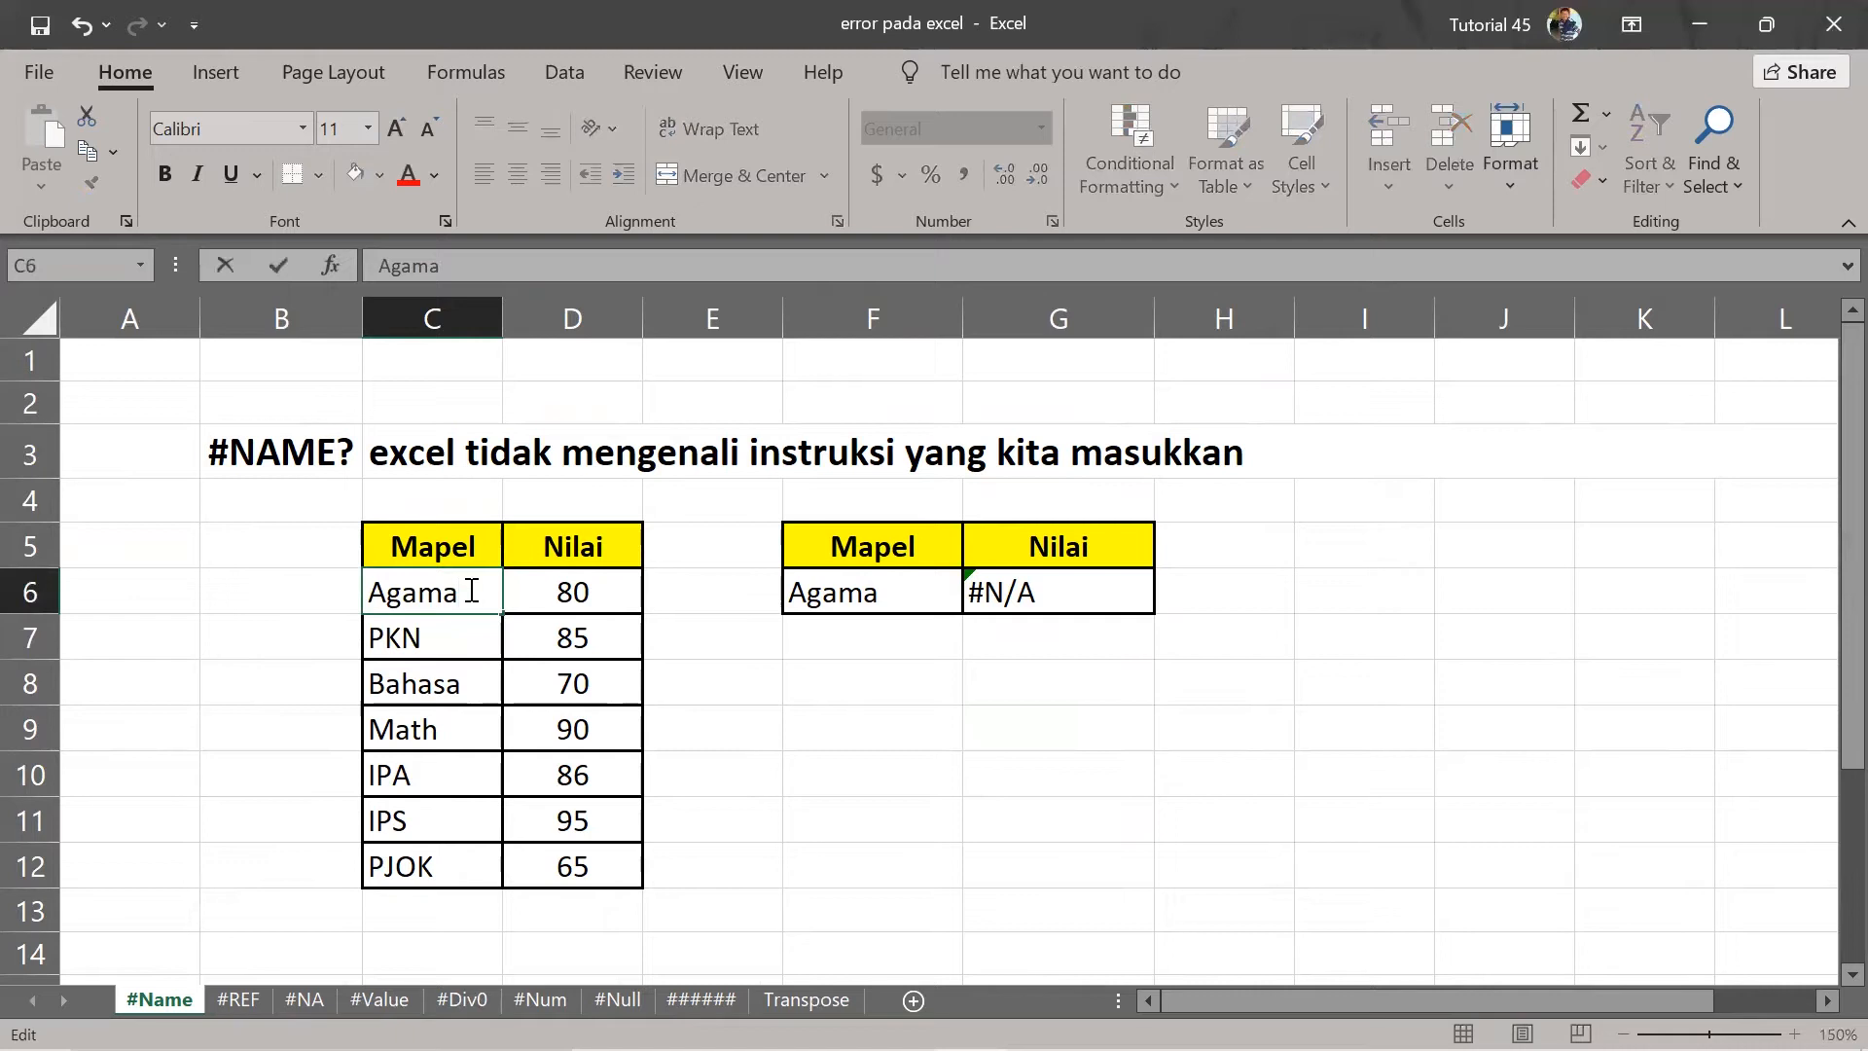
key("Return")
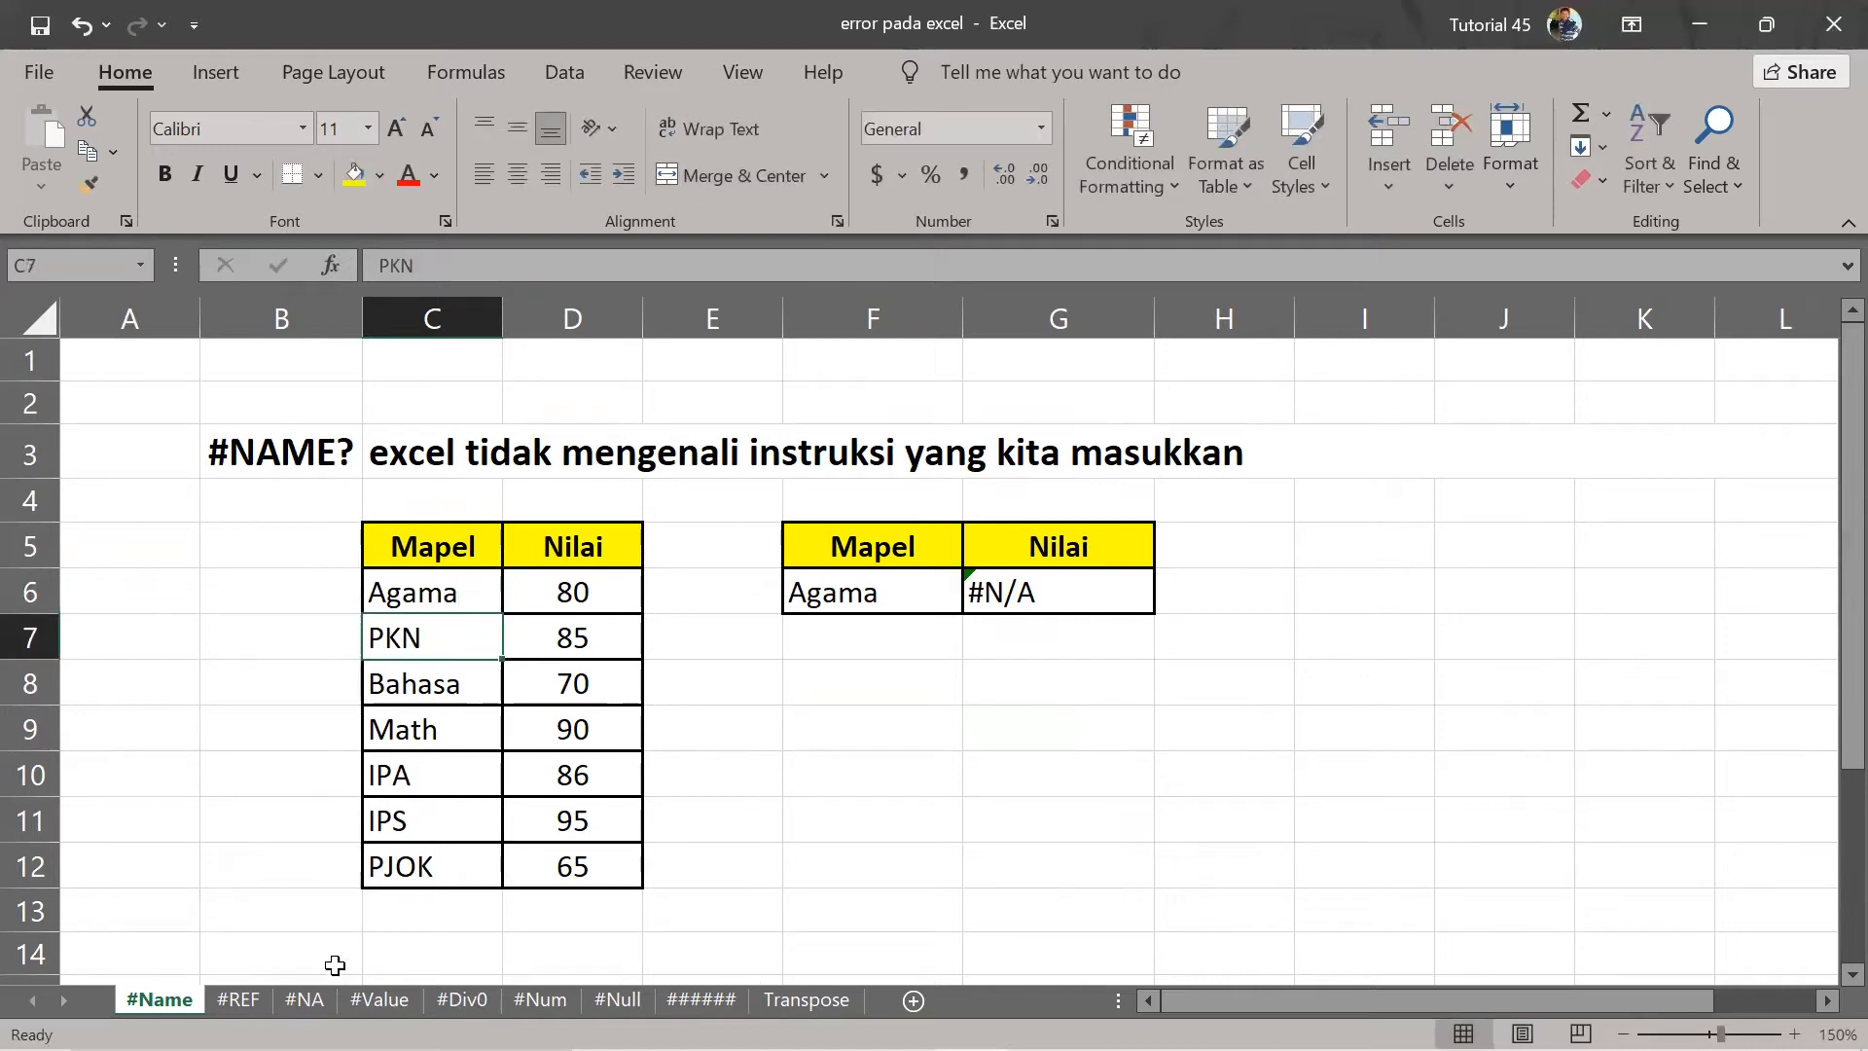
On the #NA sheet, examine the VLOOKUP formula in G6 and its arguments.
left_click(305, 999)
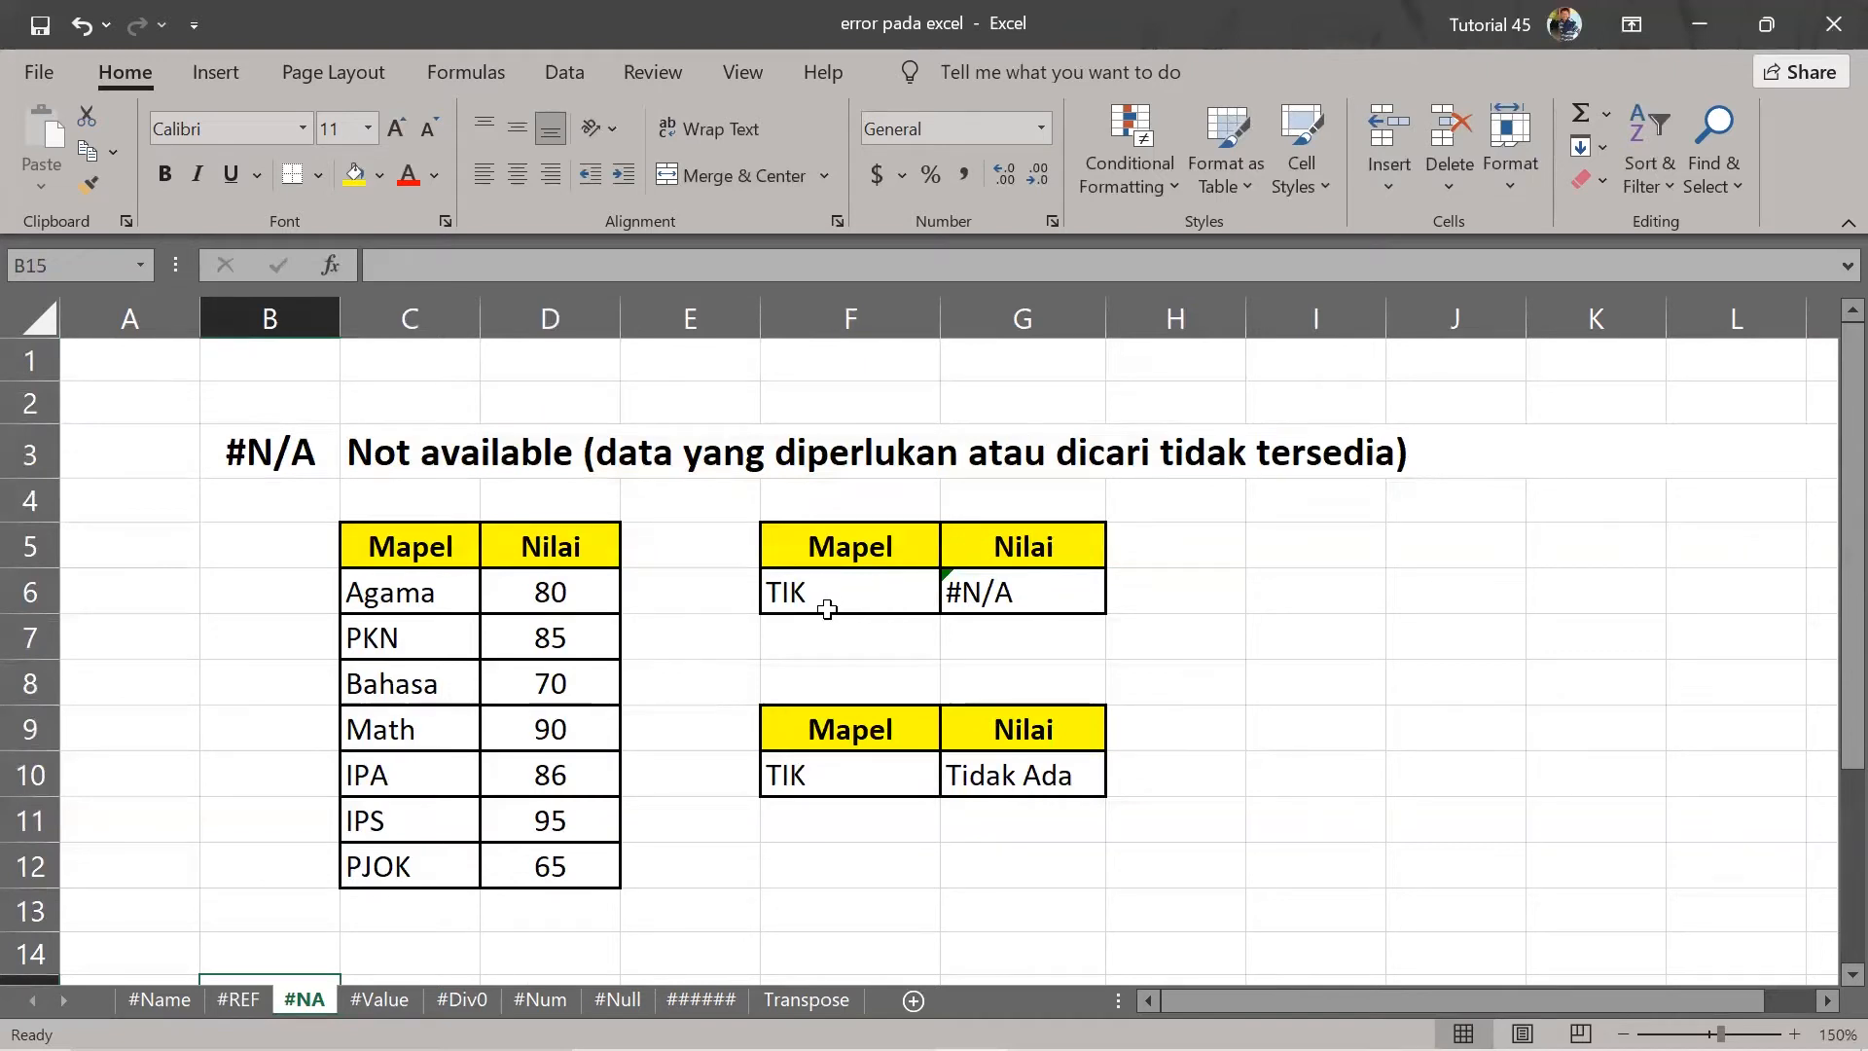
double_click(1009, 589)
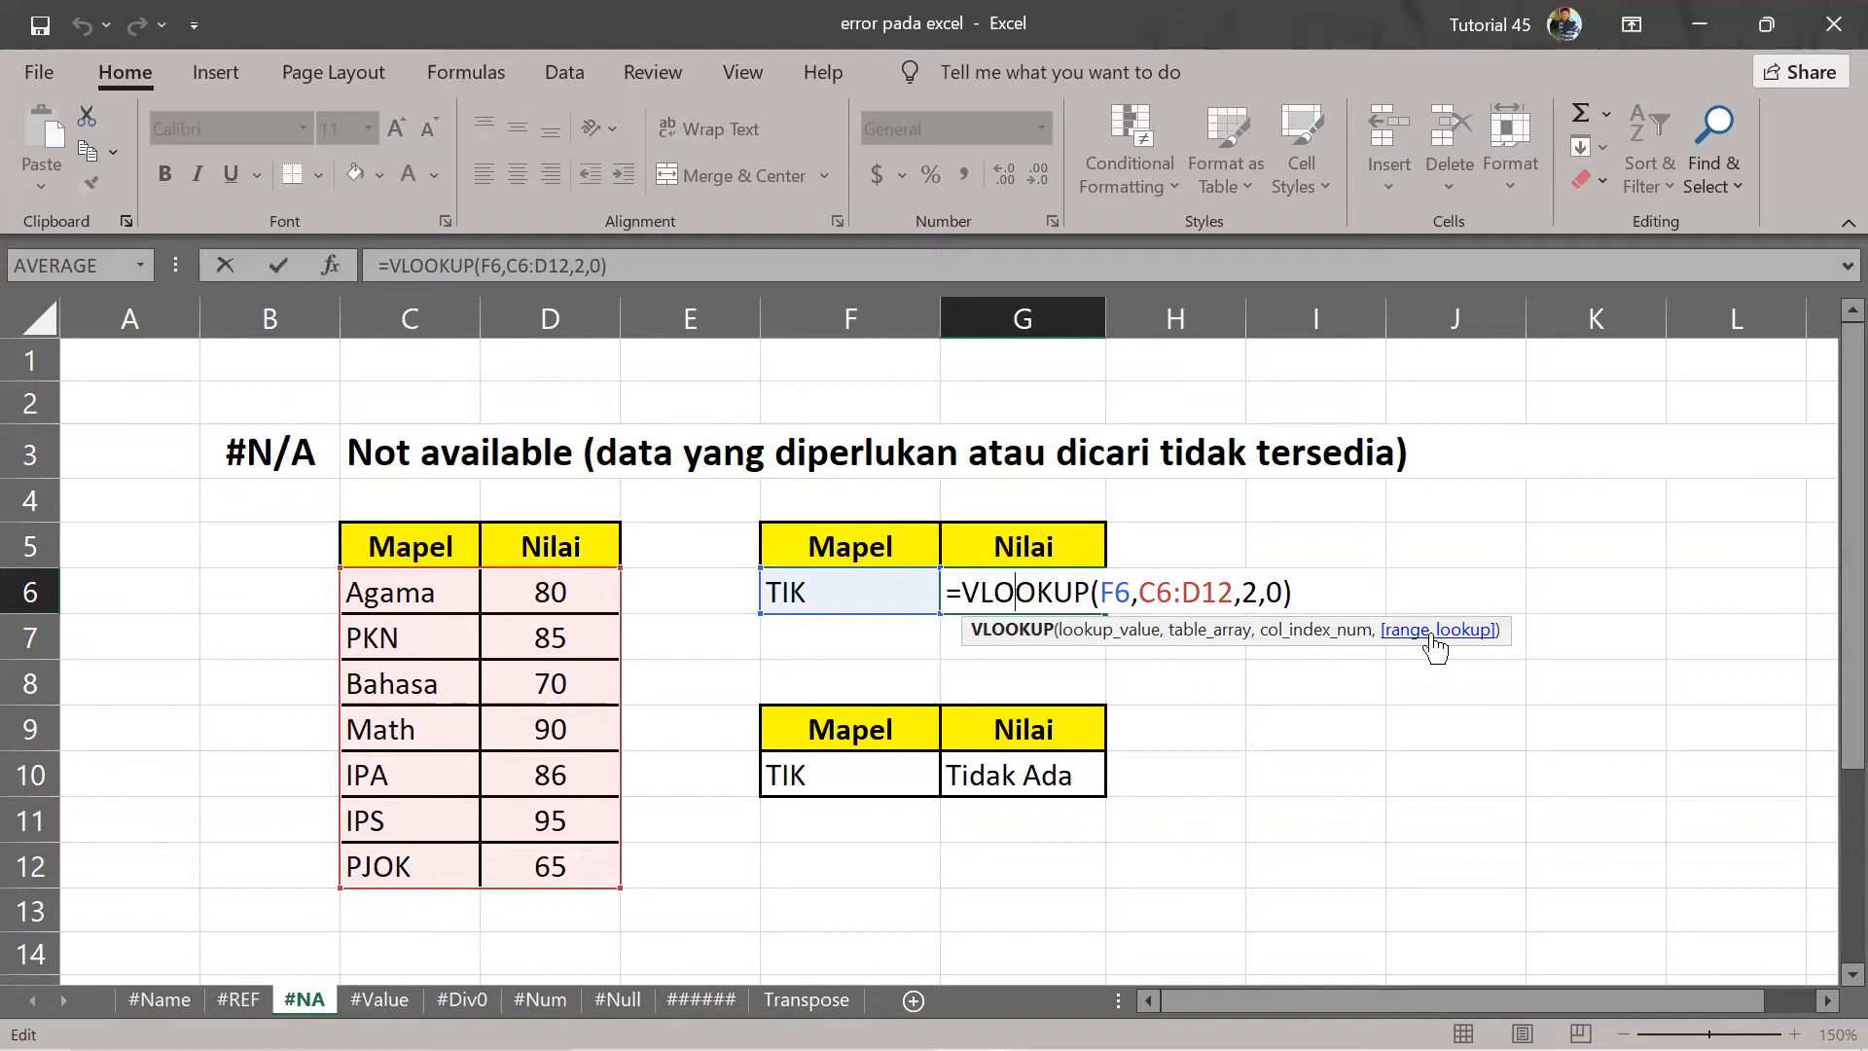
left_click(1296, 600)
key("Return")
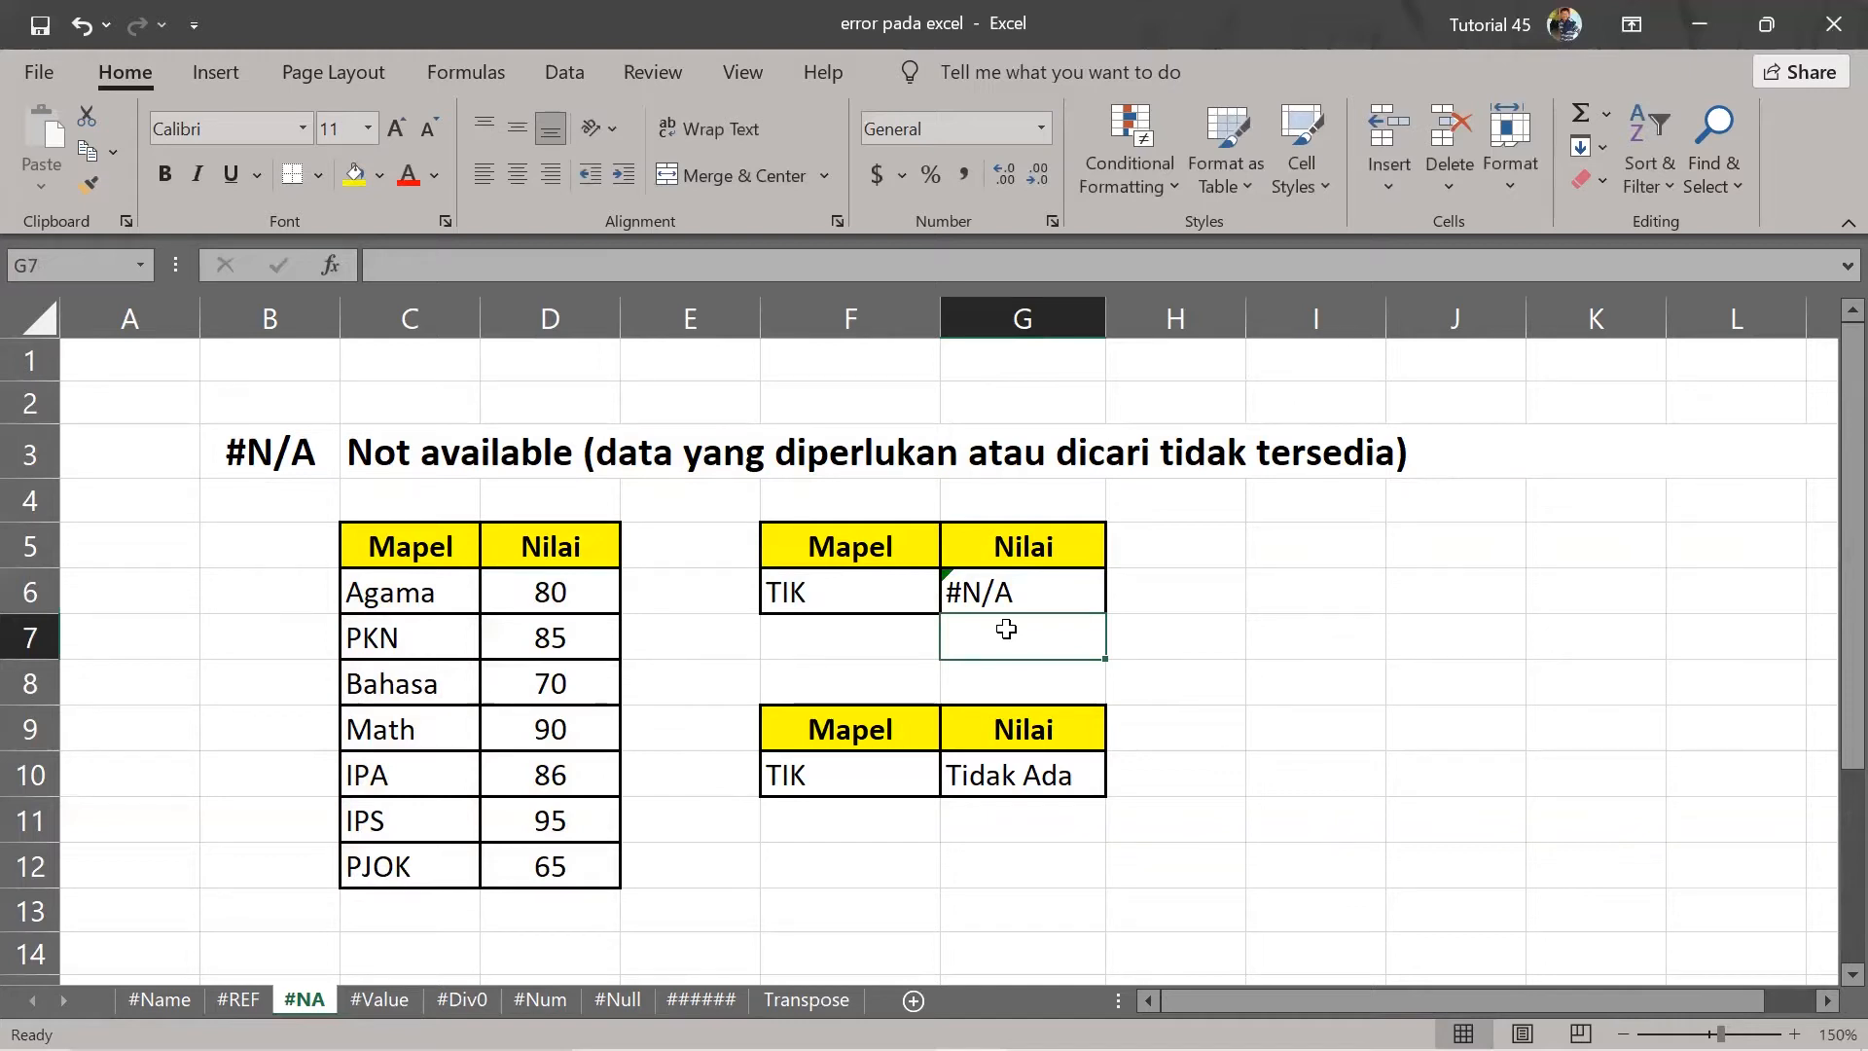
Check the subjects in the Mapel column of the source table for the lookup value TIK.
left_click(438, 556)
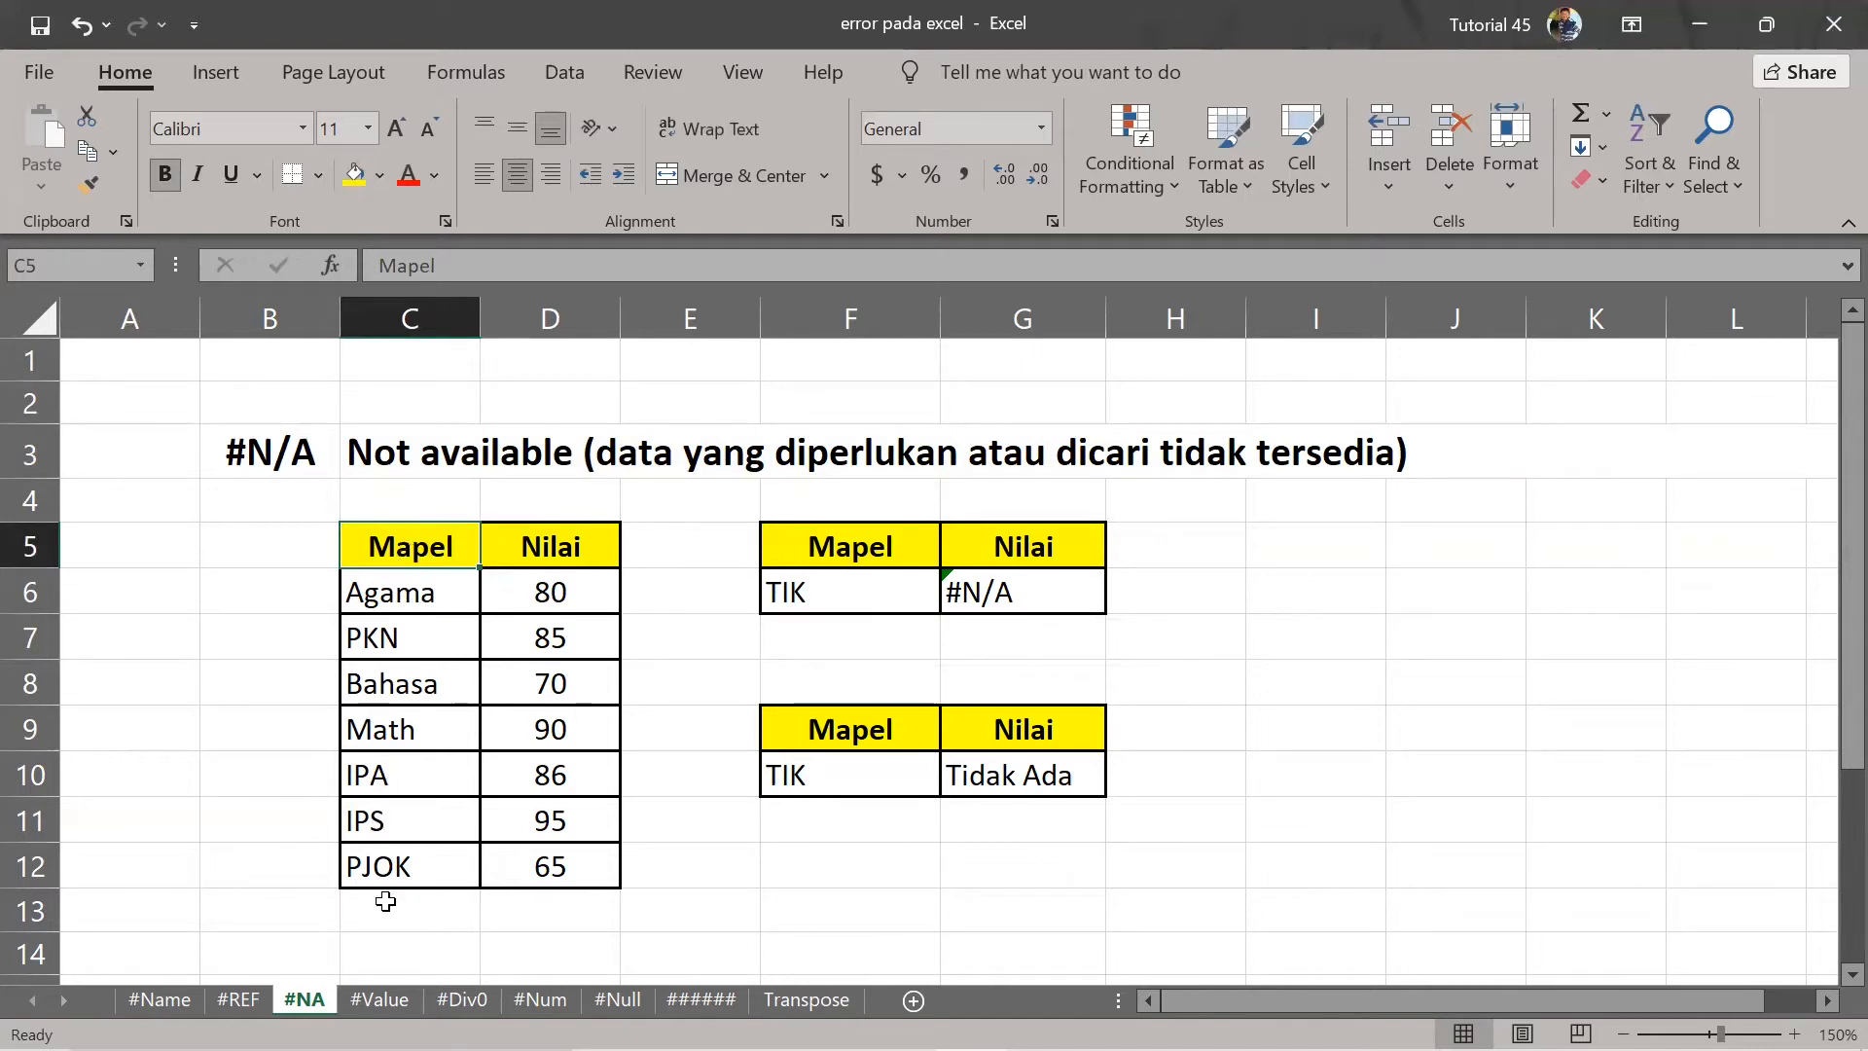
left_click_drag(411, 498, 381, 866)
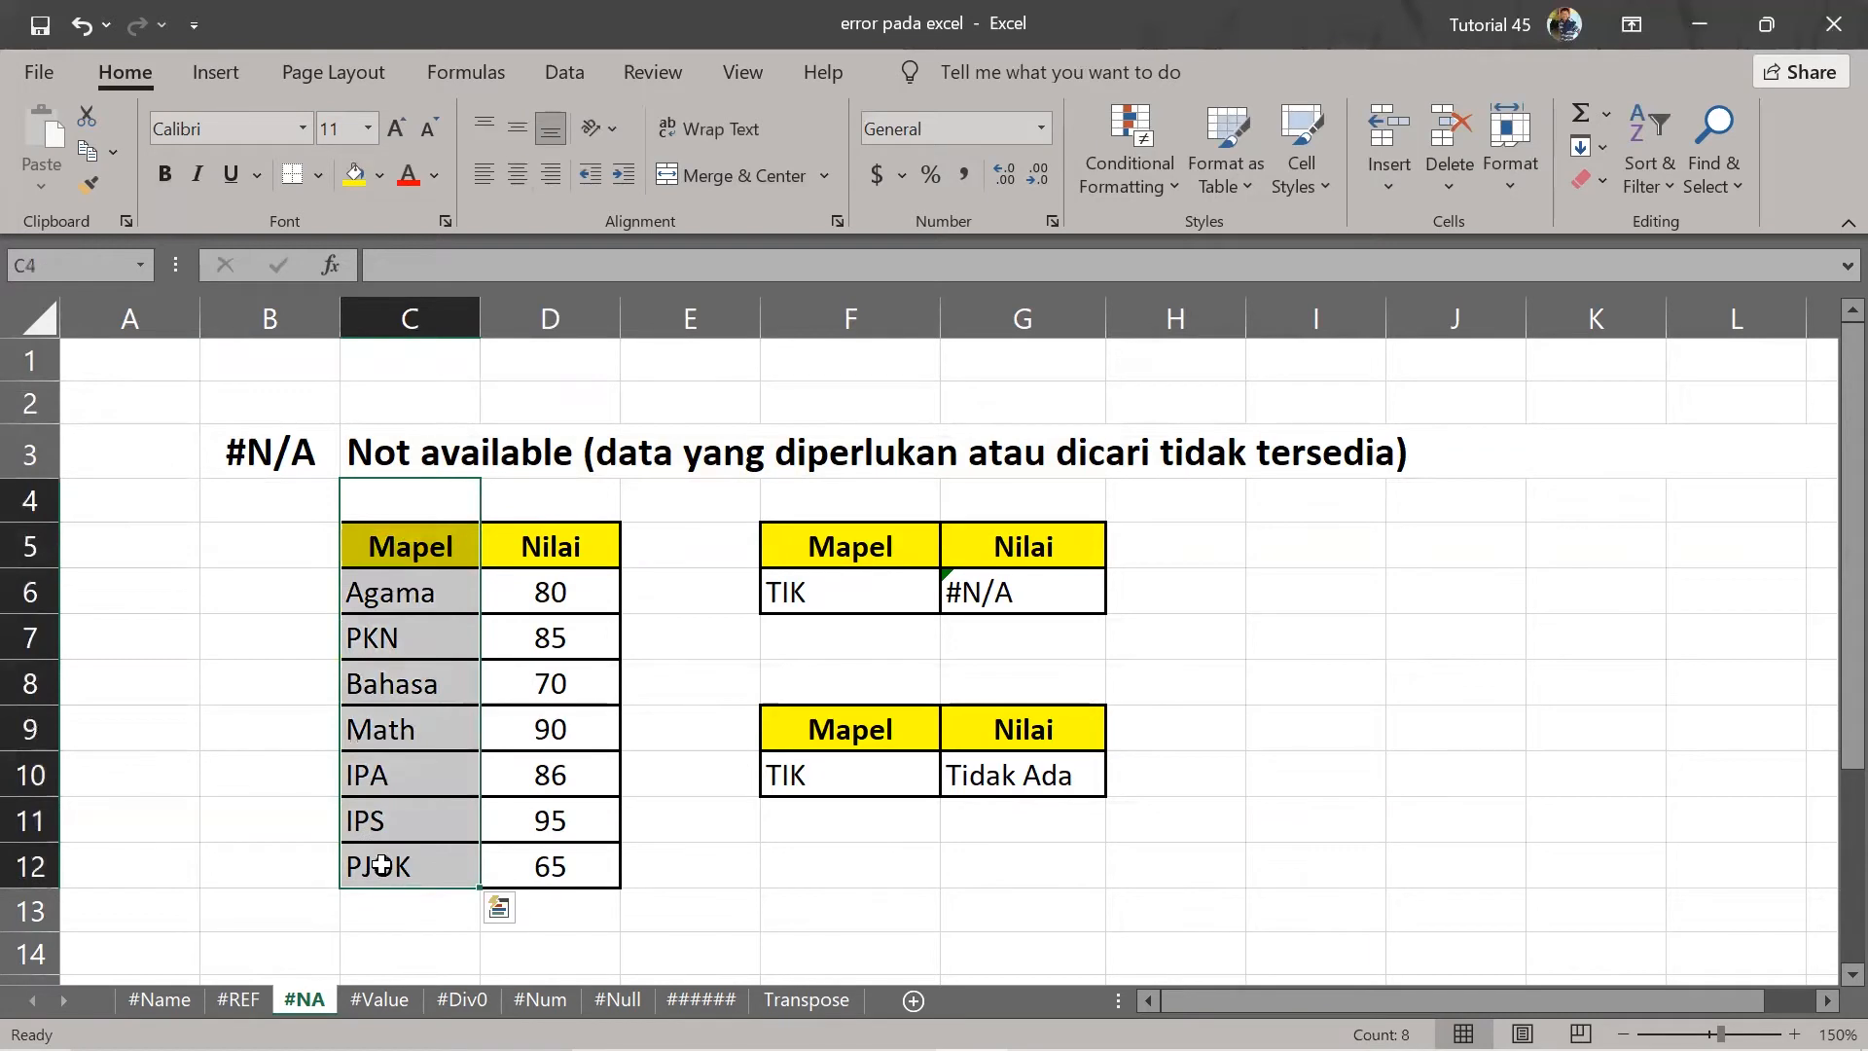
left_click(388, 775)
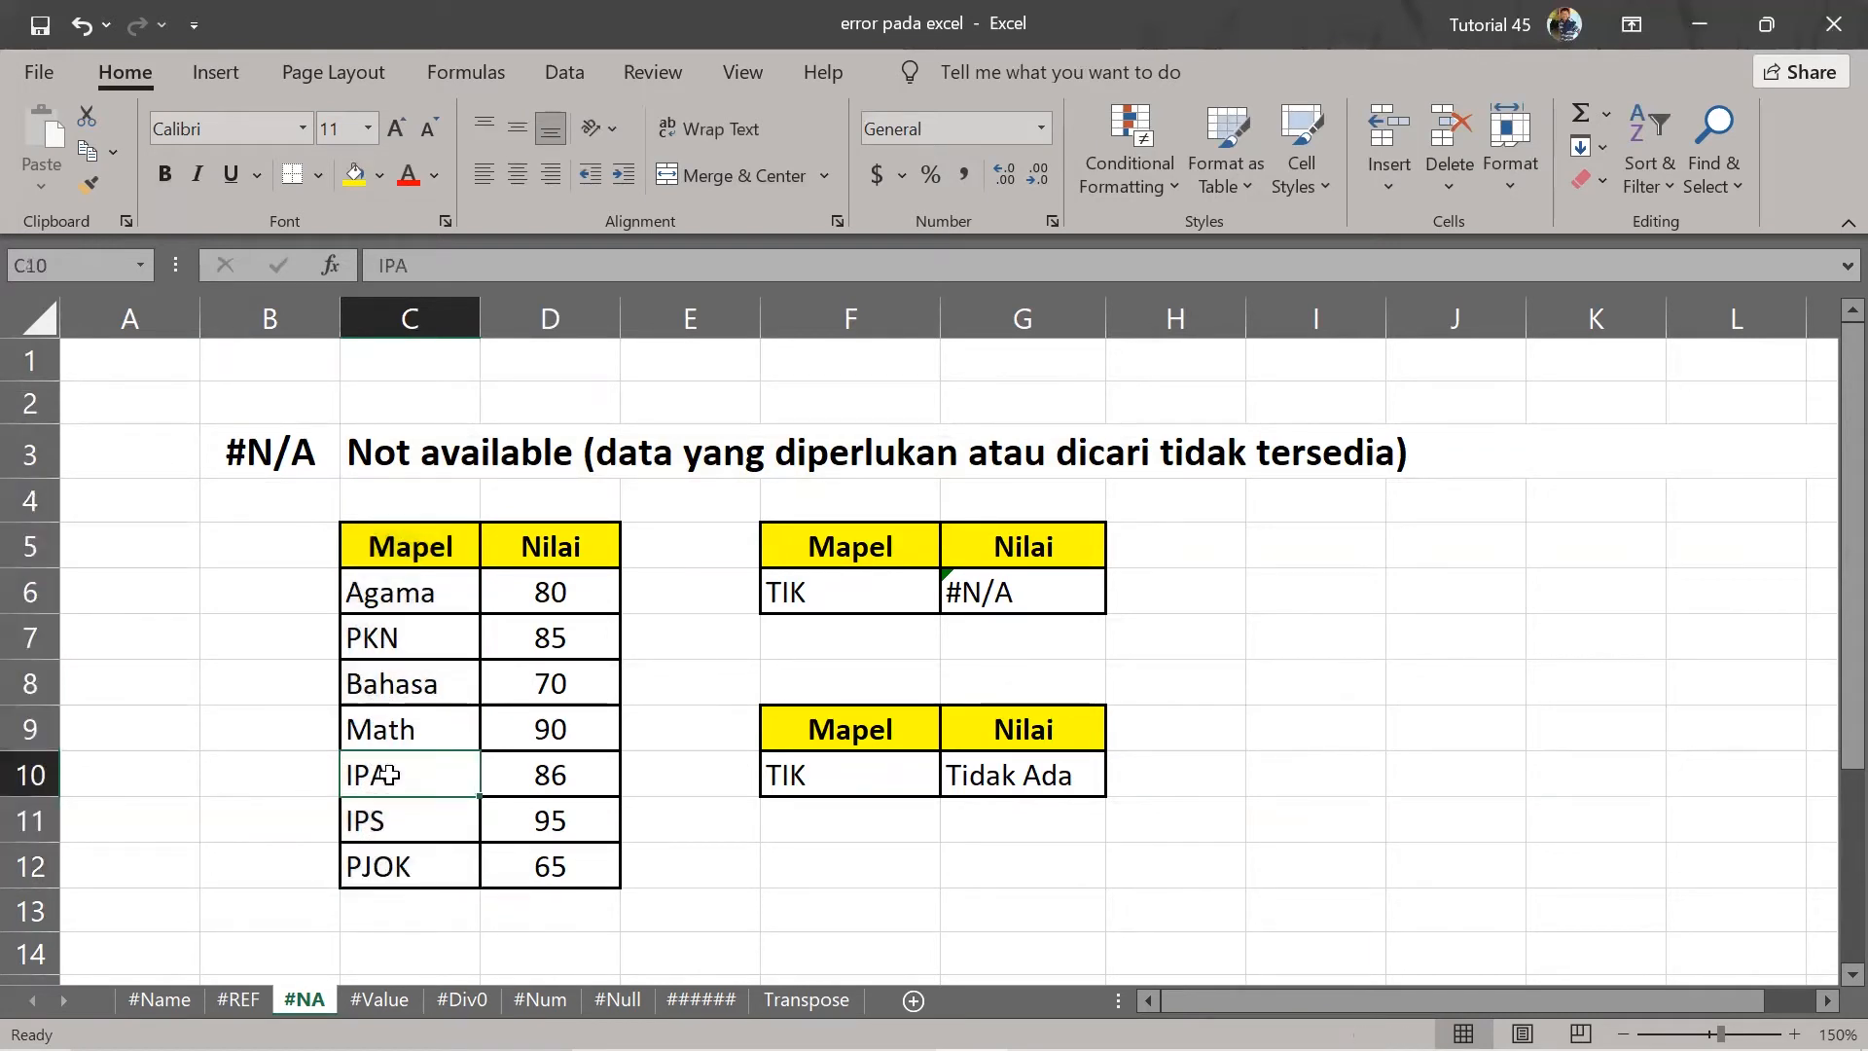
left_click(388, 826)
left_click(395, 771)
left_click(392, 817)
Replace the subject in source cell C10 with TIK and undo the replacement.
left_click(402, 789)
type("TIK")
key("Return")
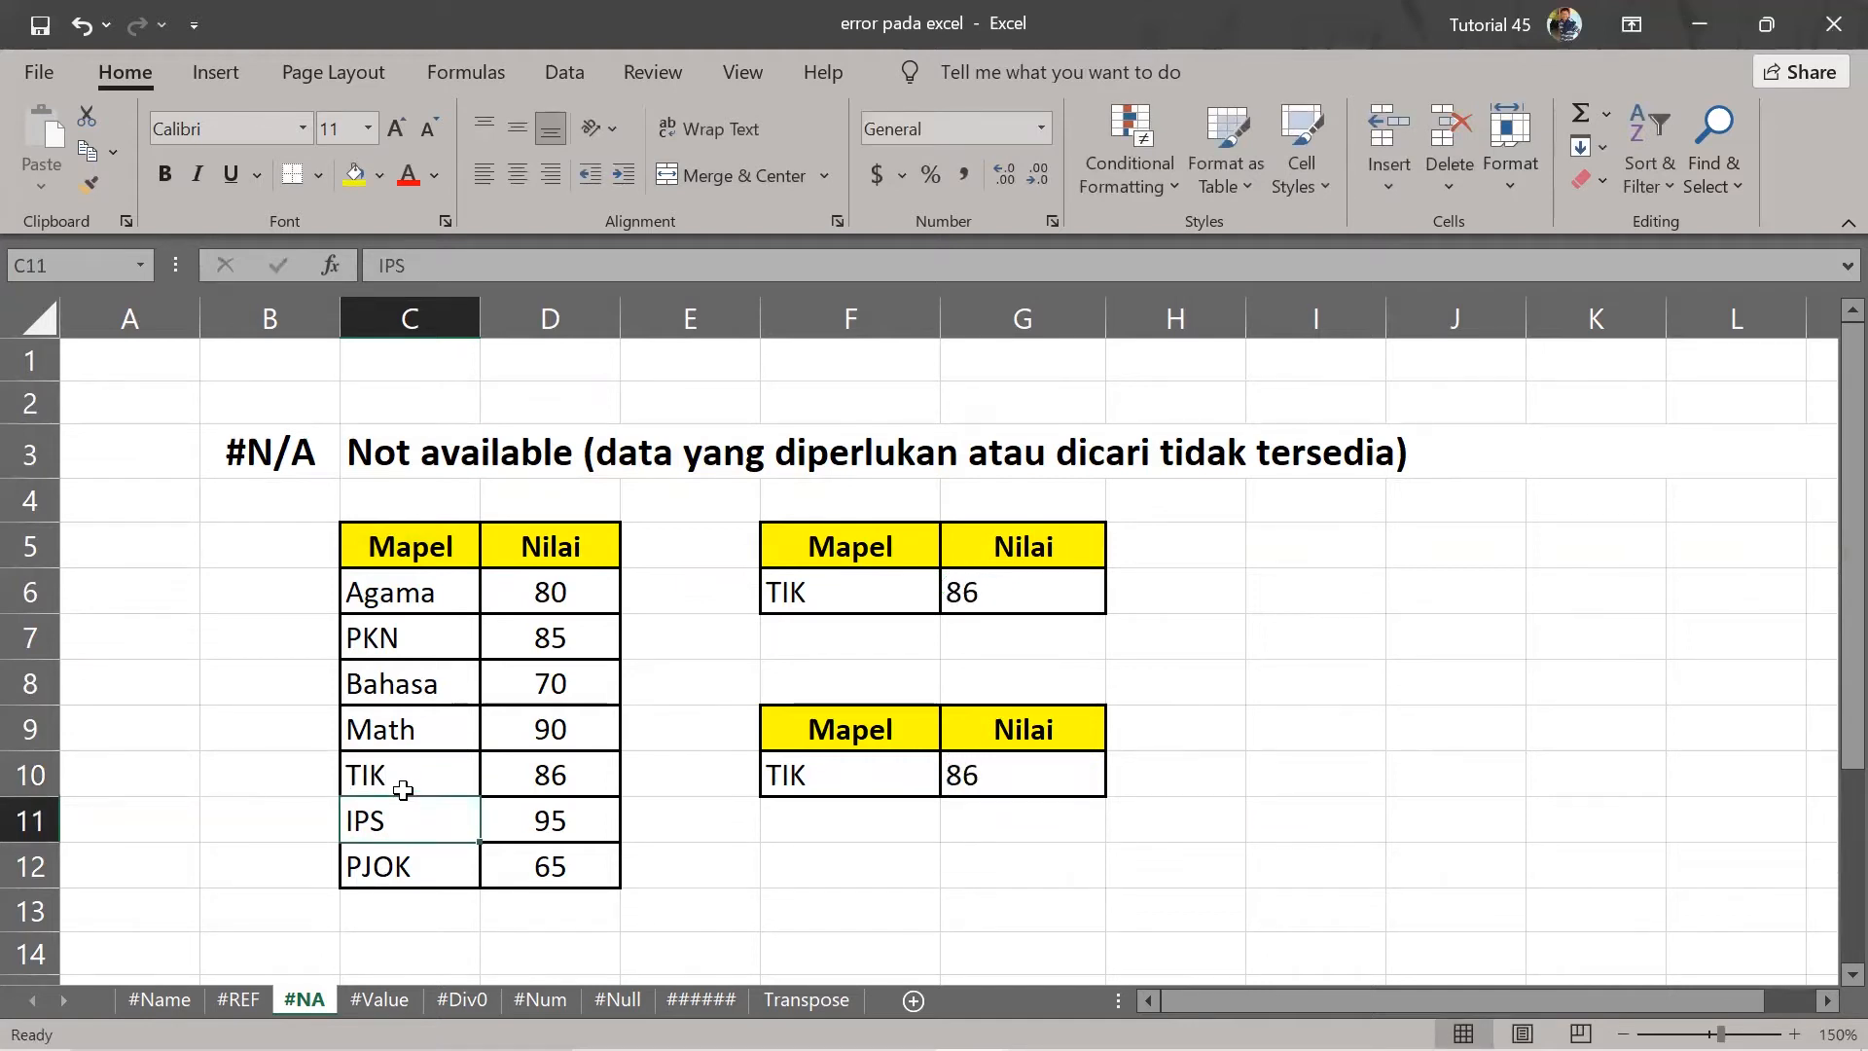
key("ctrl+z")
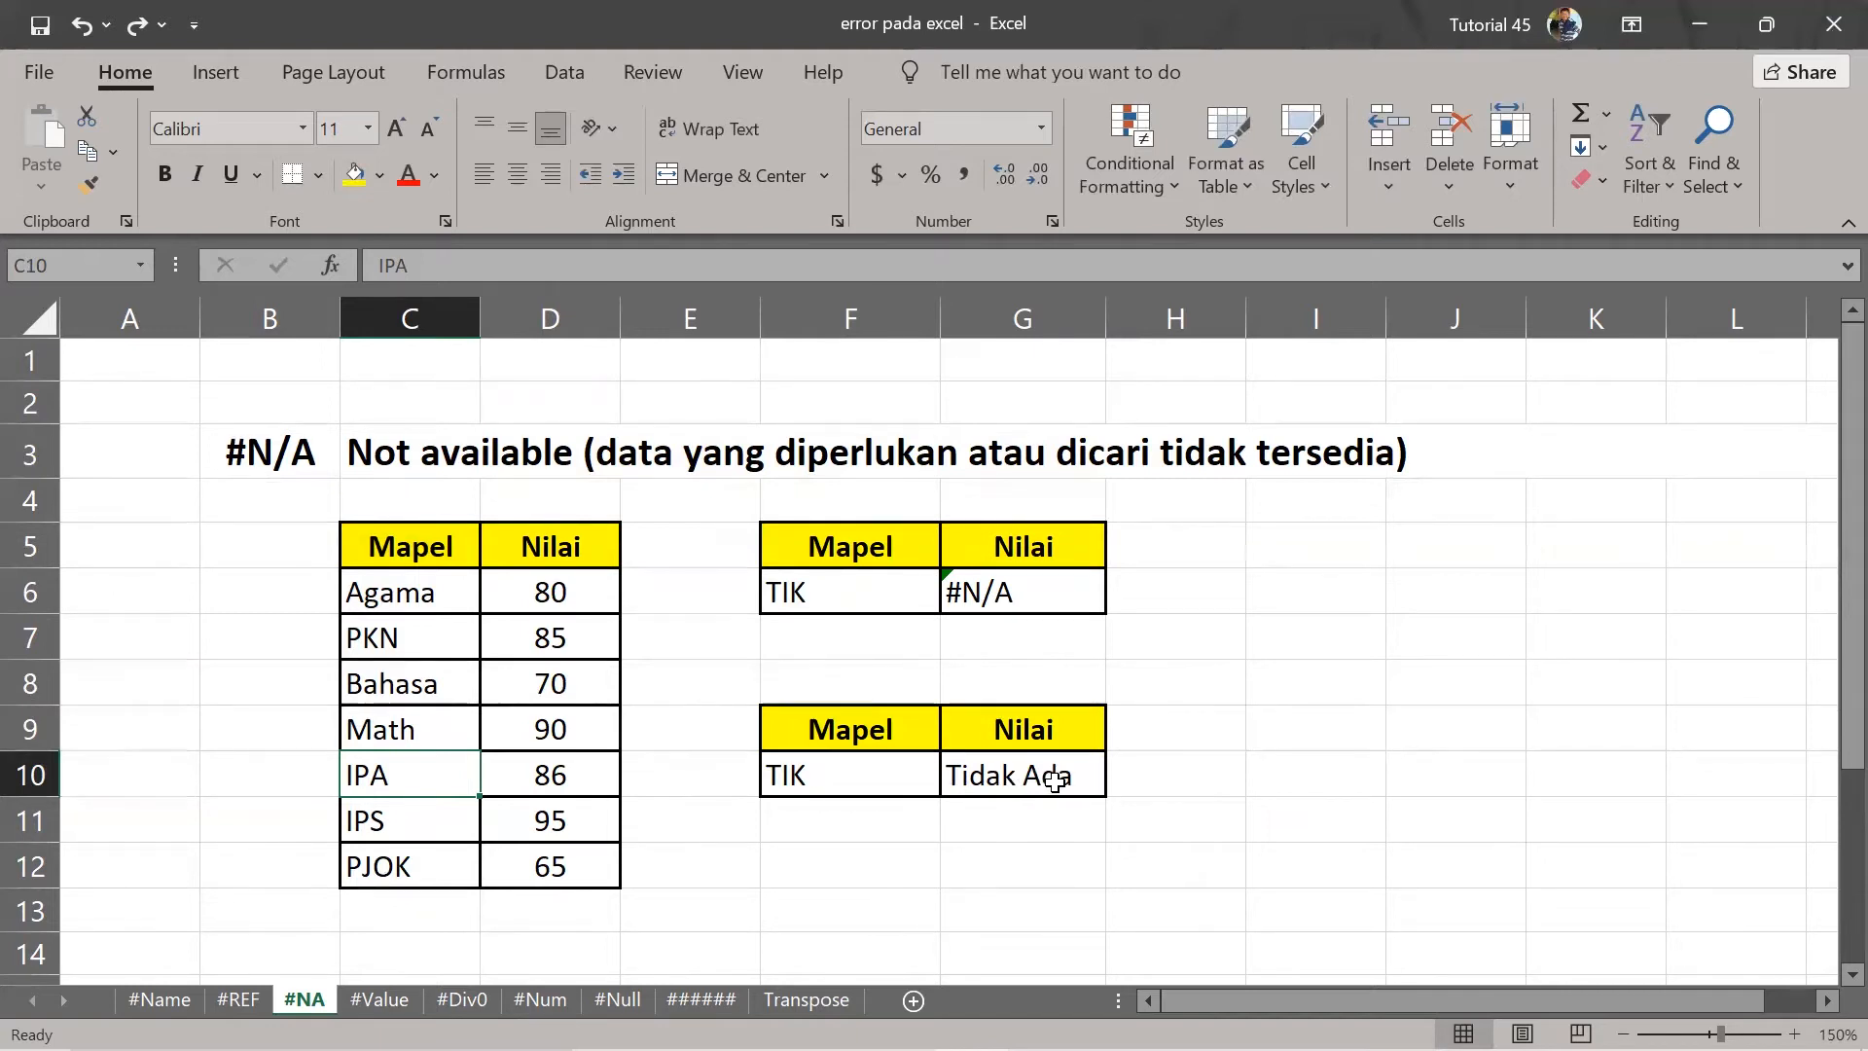
Compare the plain VLOOKUP formula in G6 with the IFERROR formula and its arguments in G10.
left_click(1051, 591)
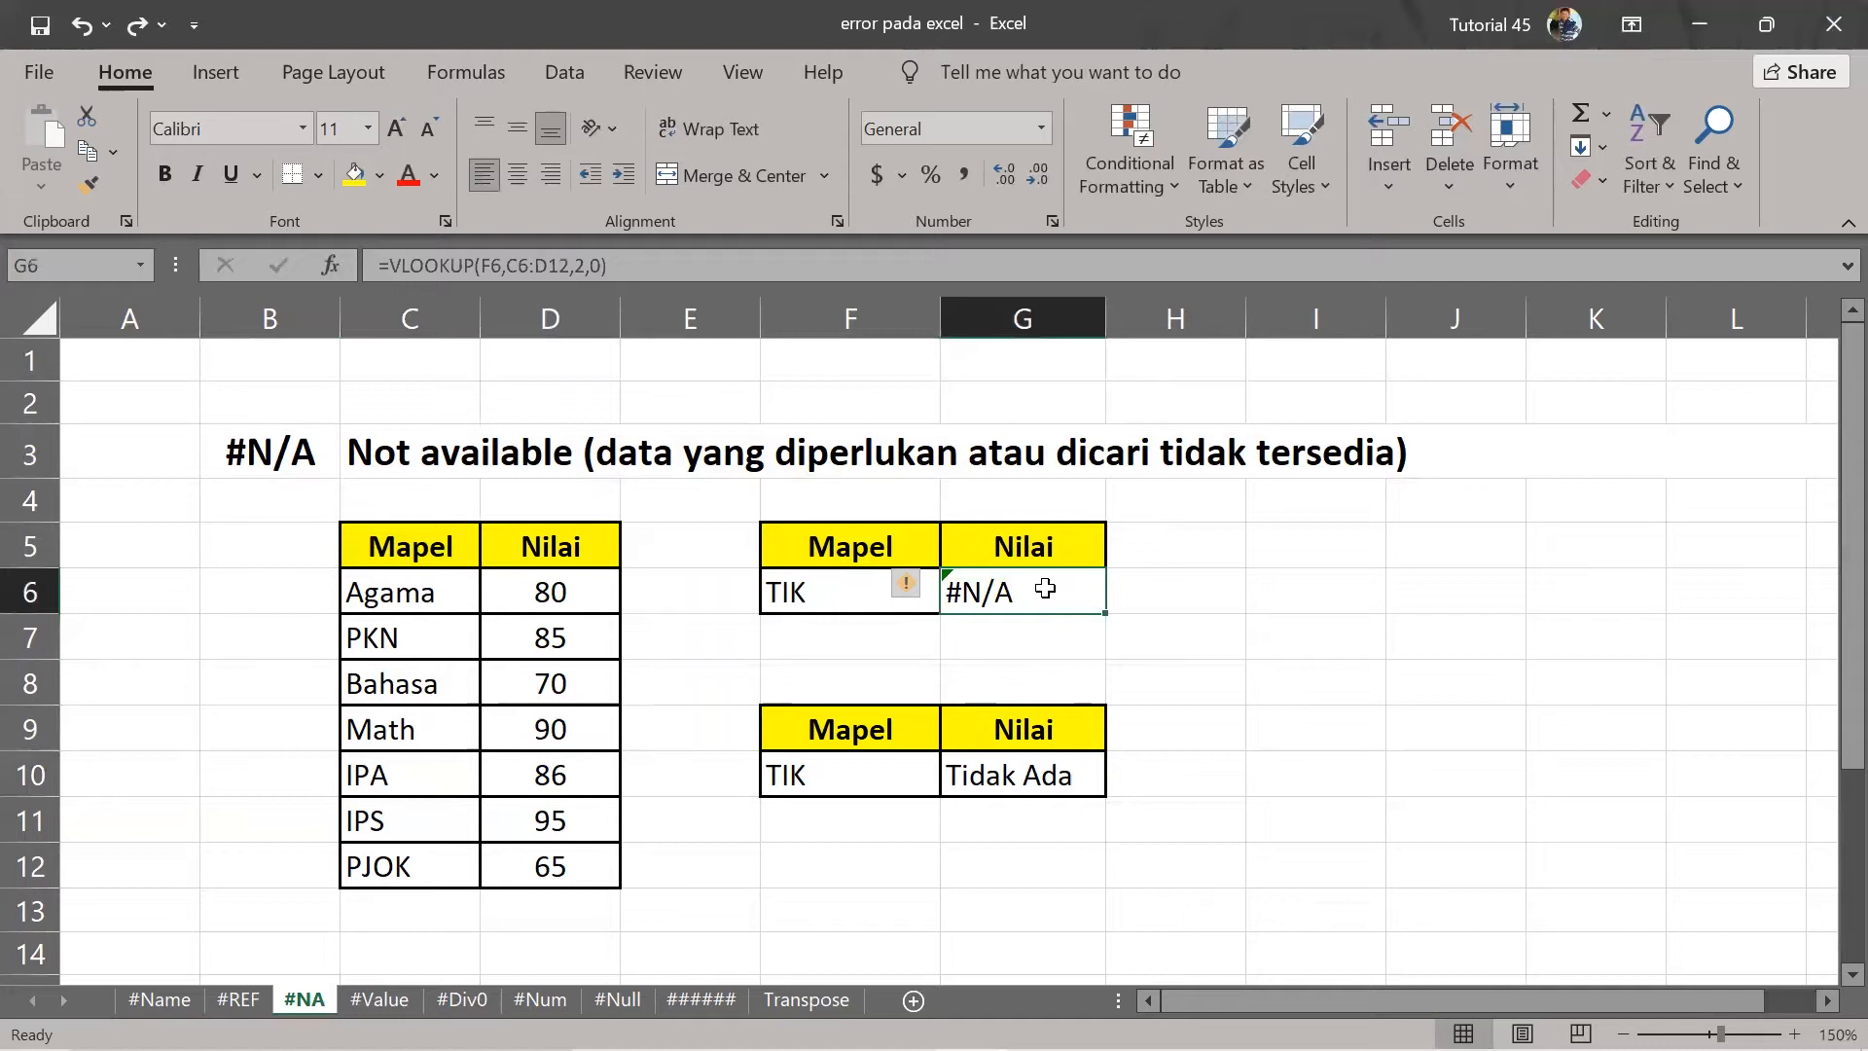
double_click(1042, 584)
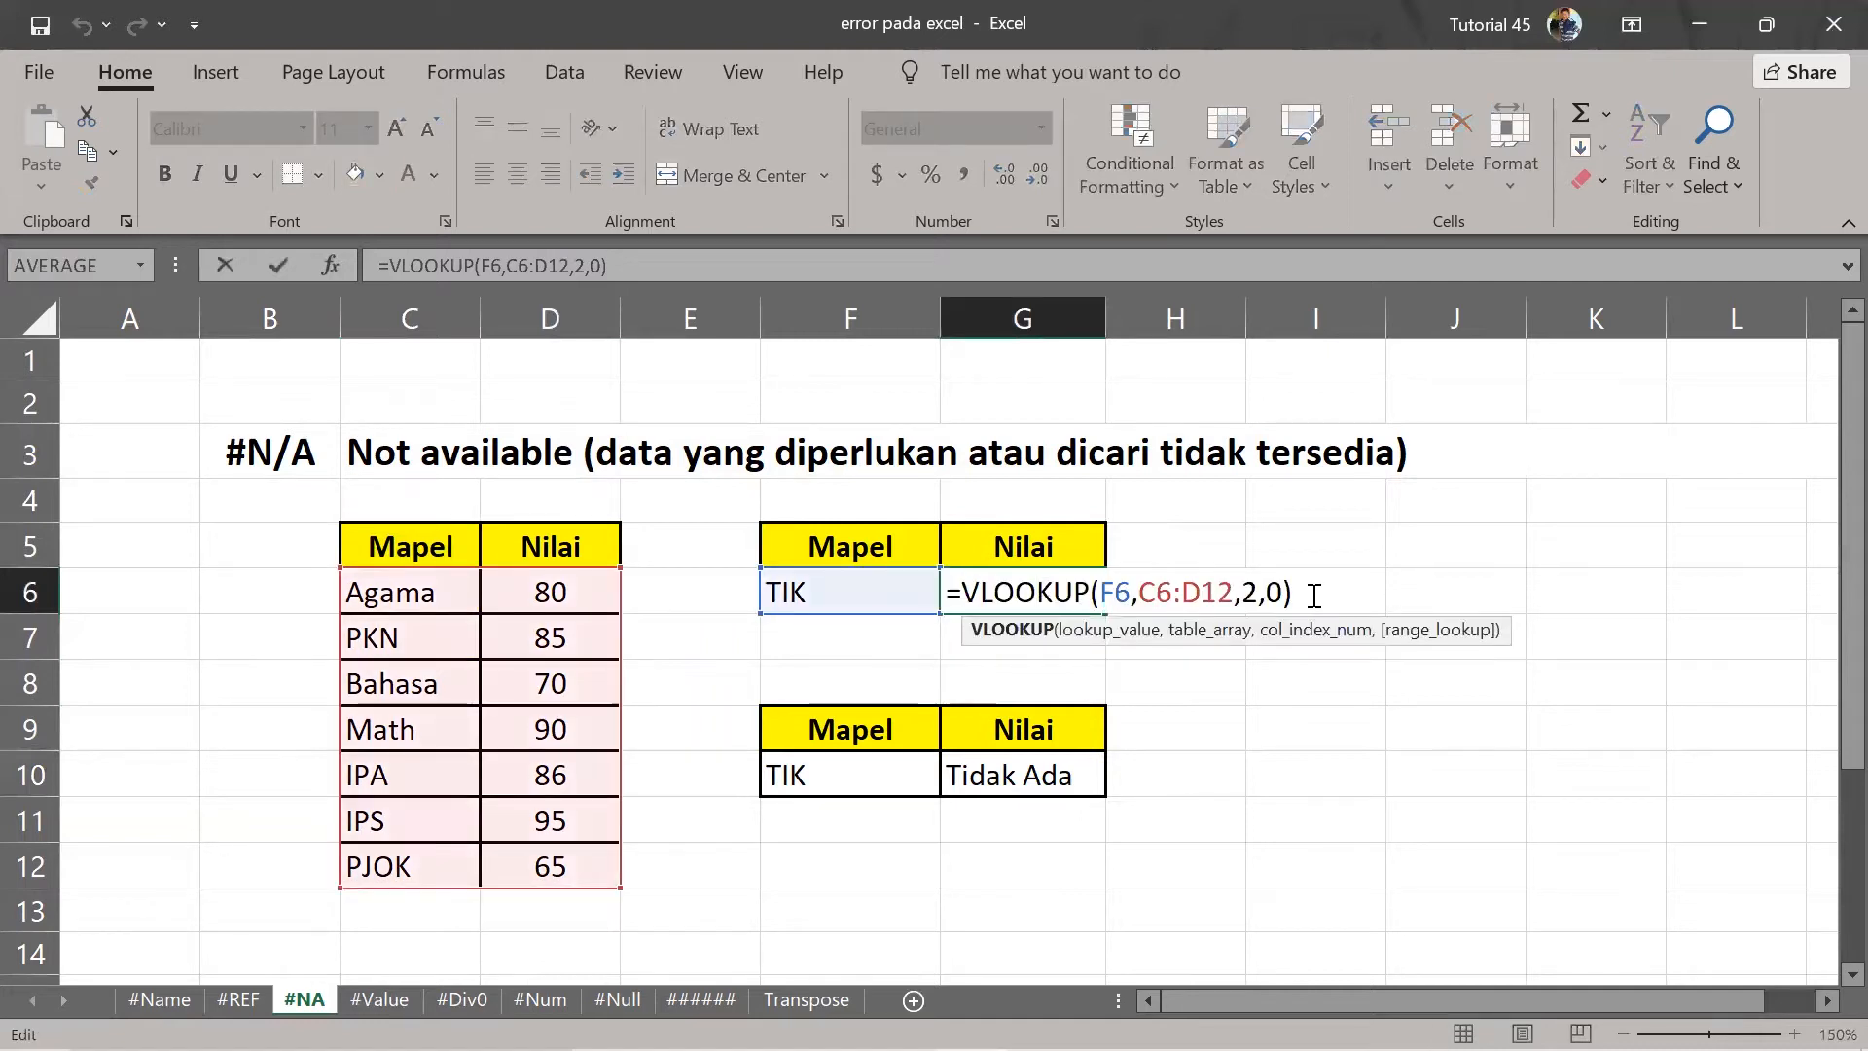
key("Escape")
key("Return")
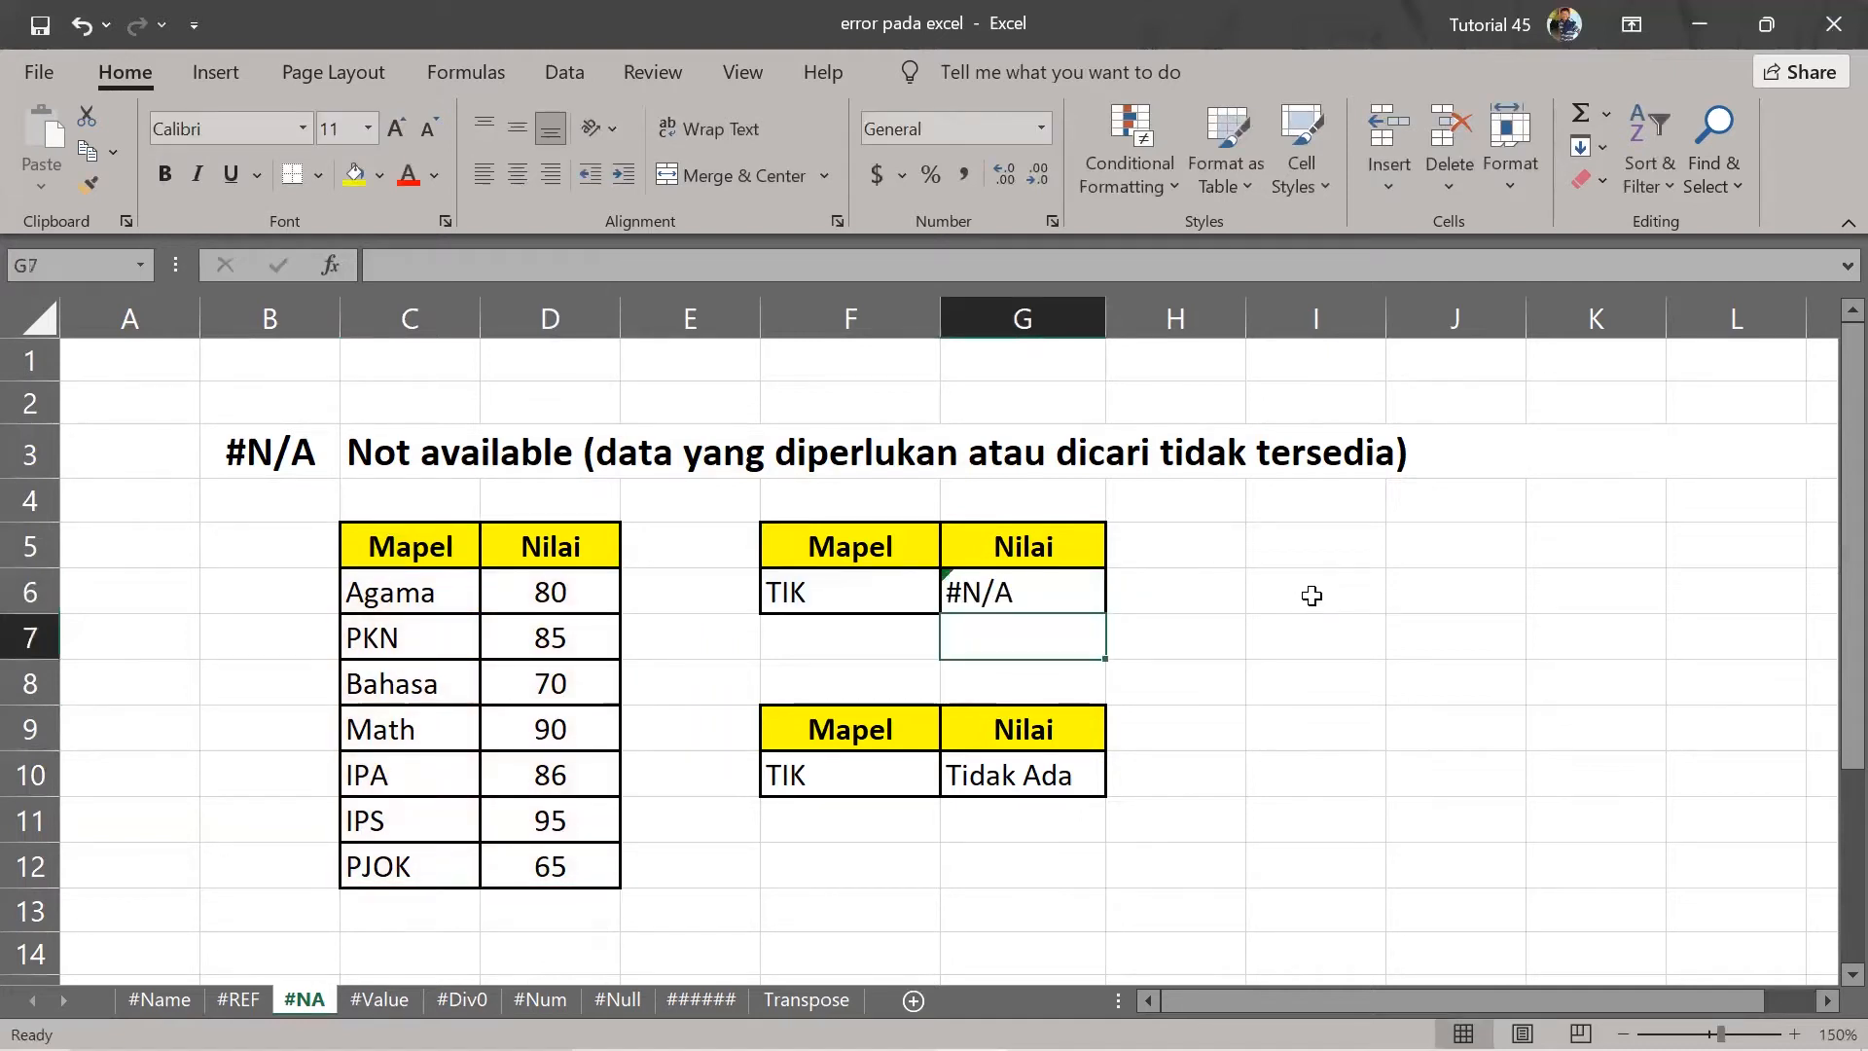
double_click(992, 770)
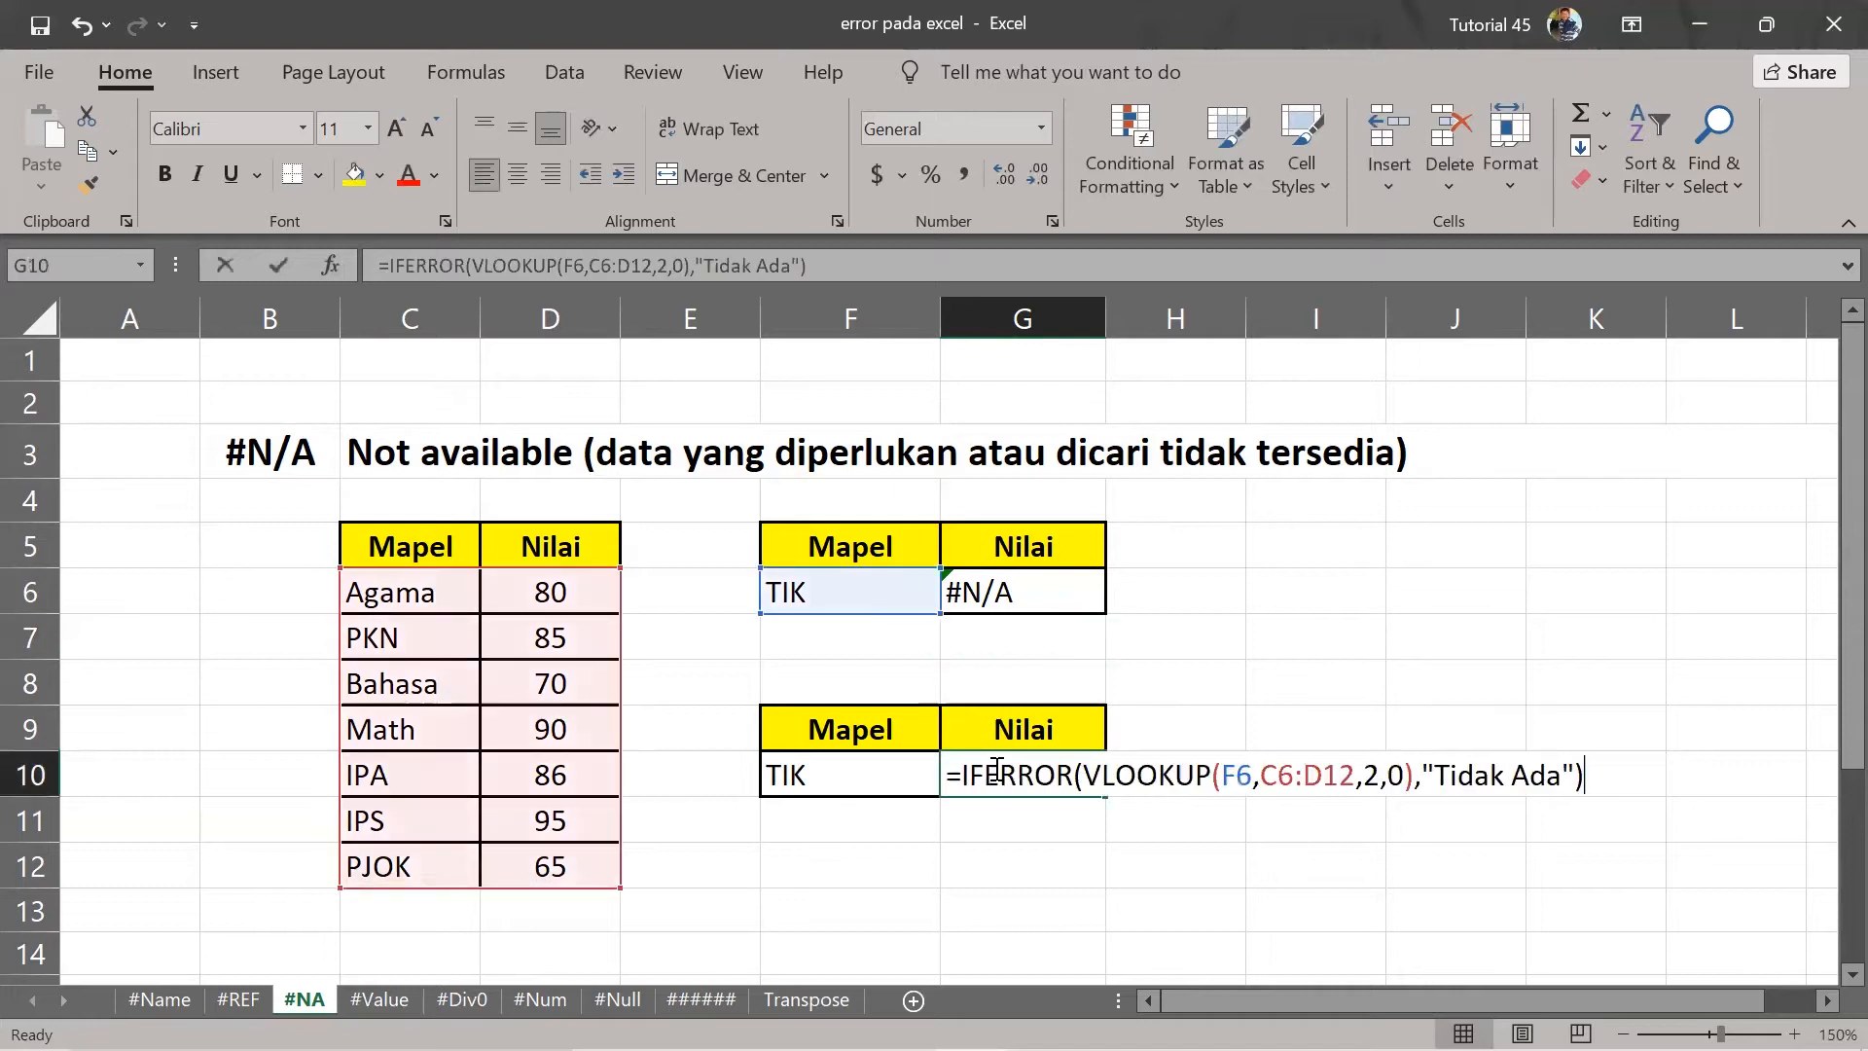
left_click(969, 774)
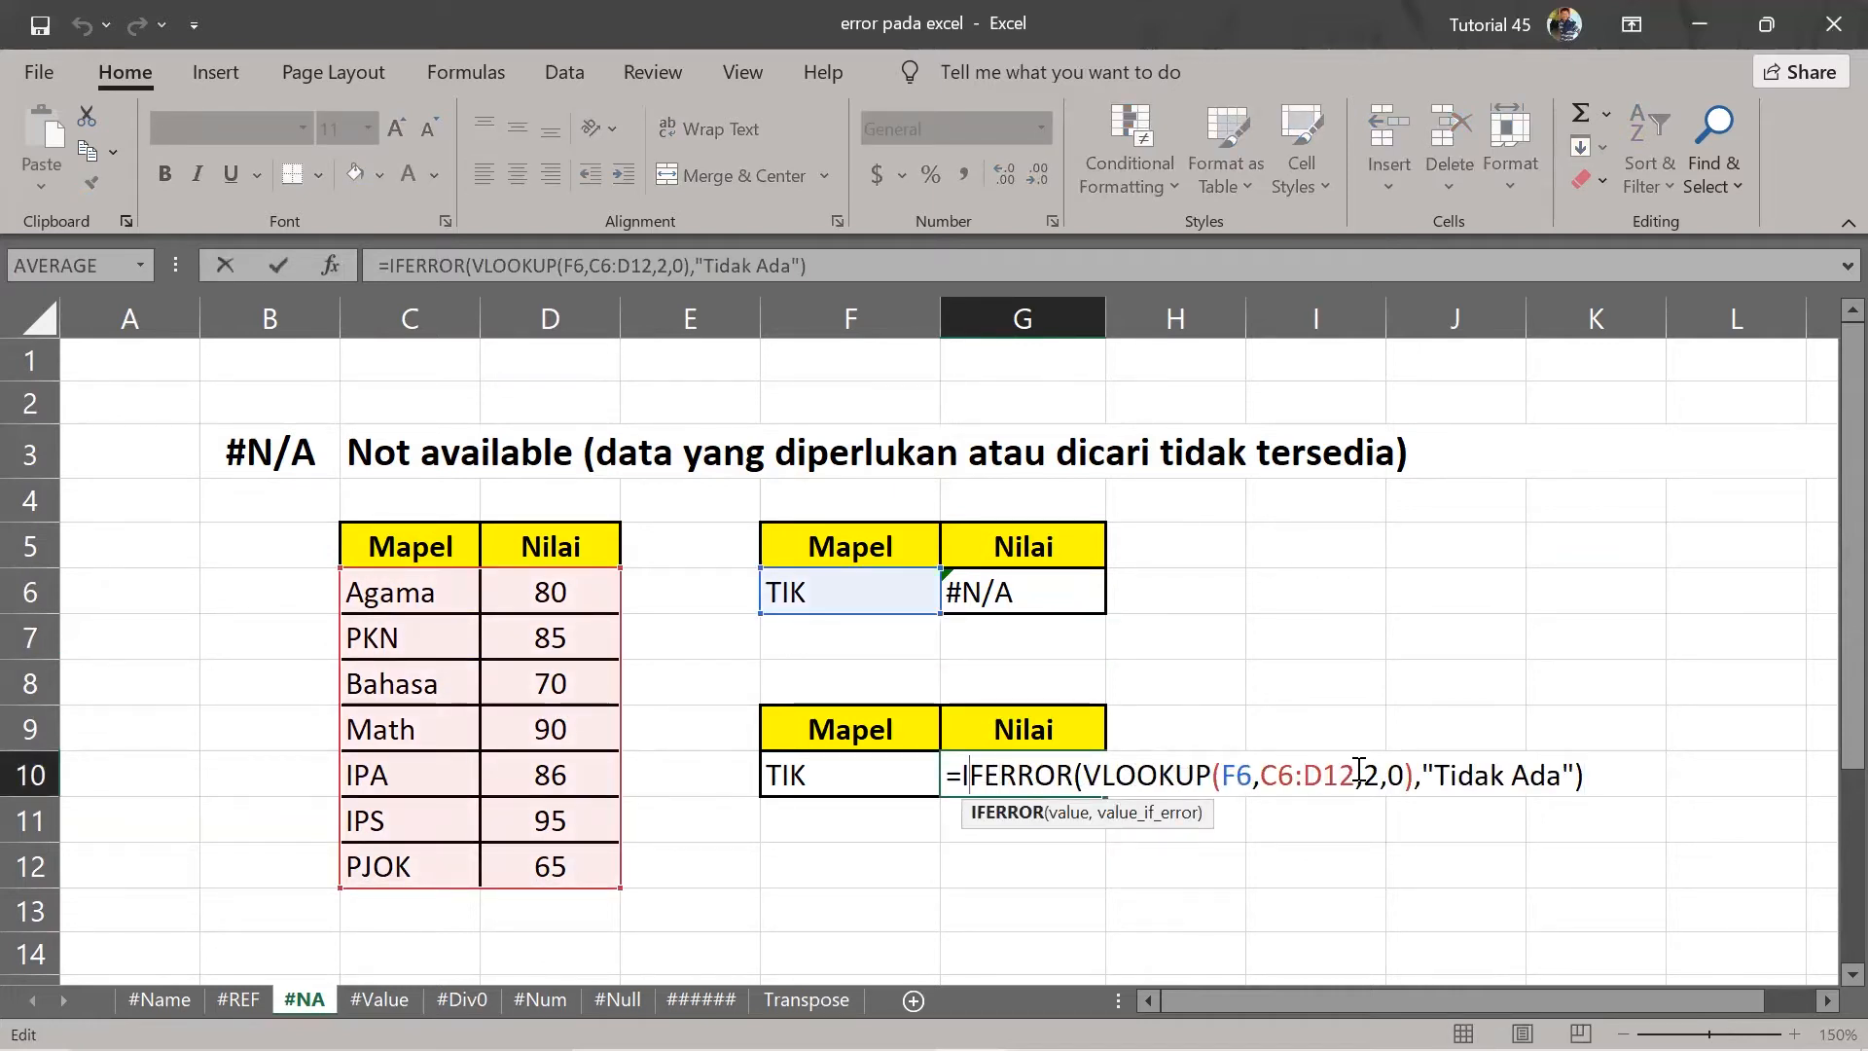
left_click(1469, 771)
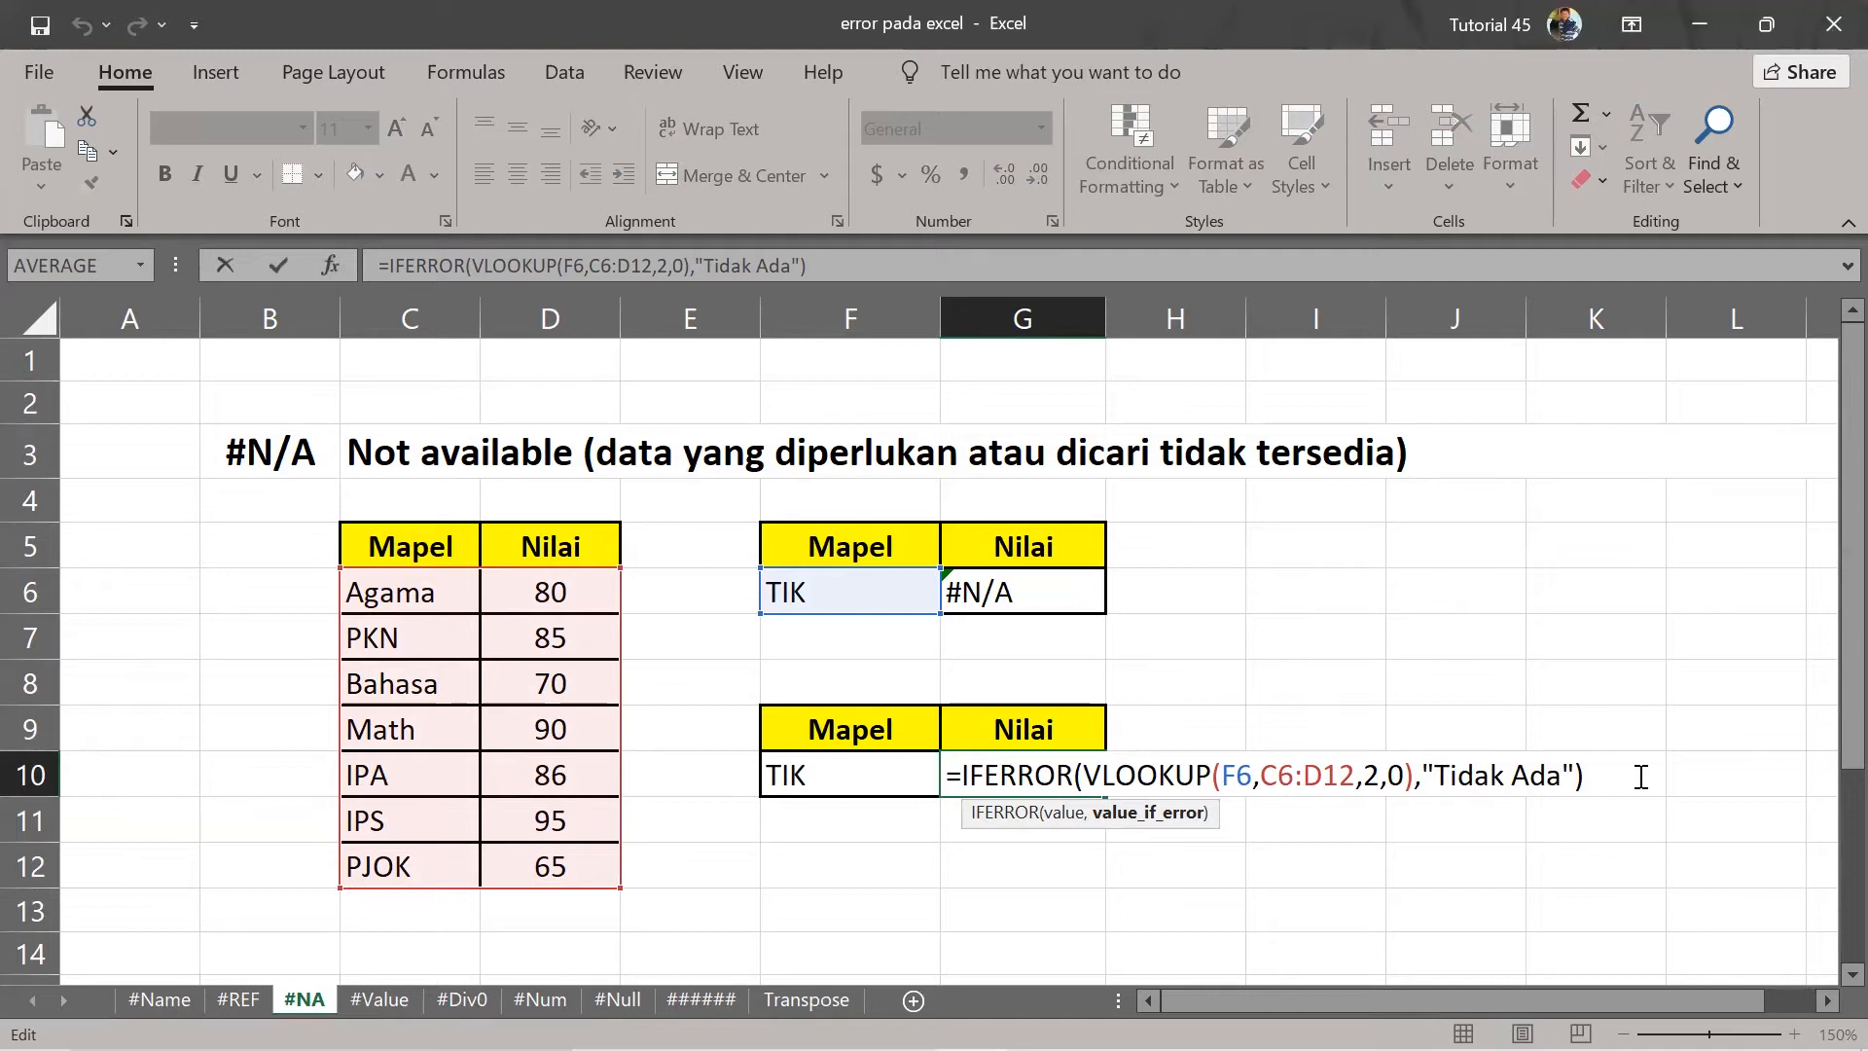
key("Return")
Try to add the IFERROR function in front of VLOOKUP in the G6 formula.
double_click(961, 581)
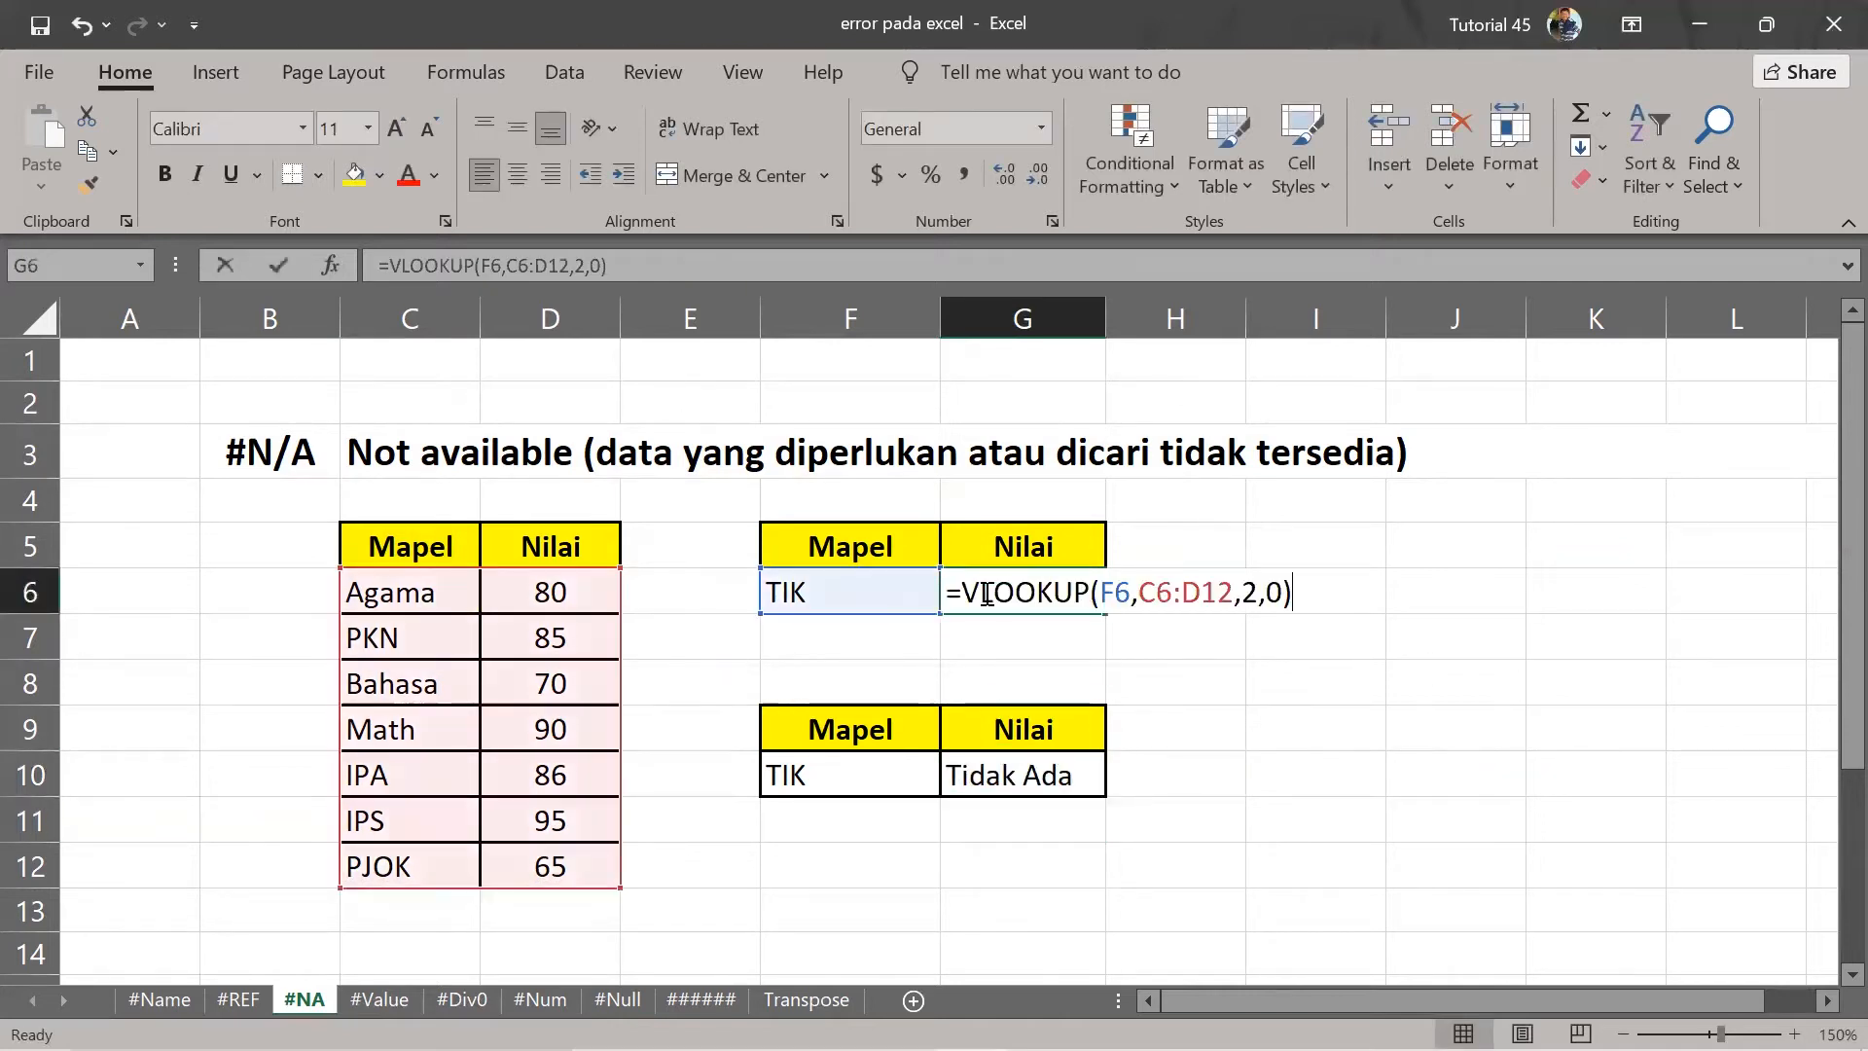
left_click(1003, 594)
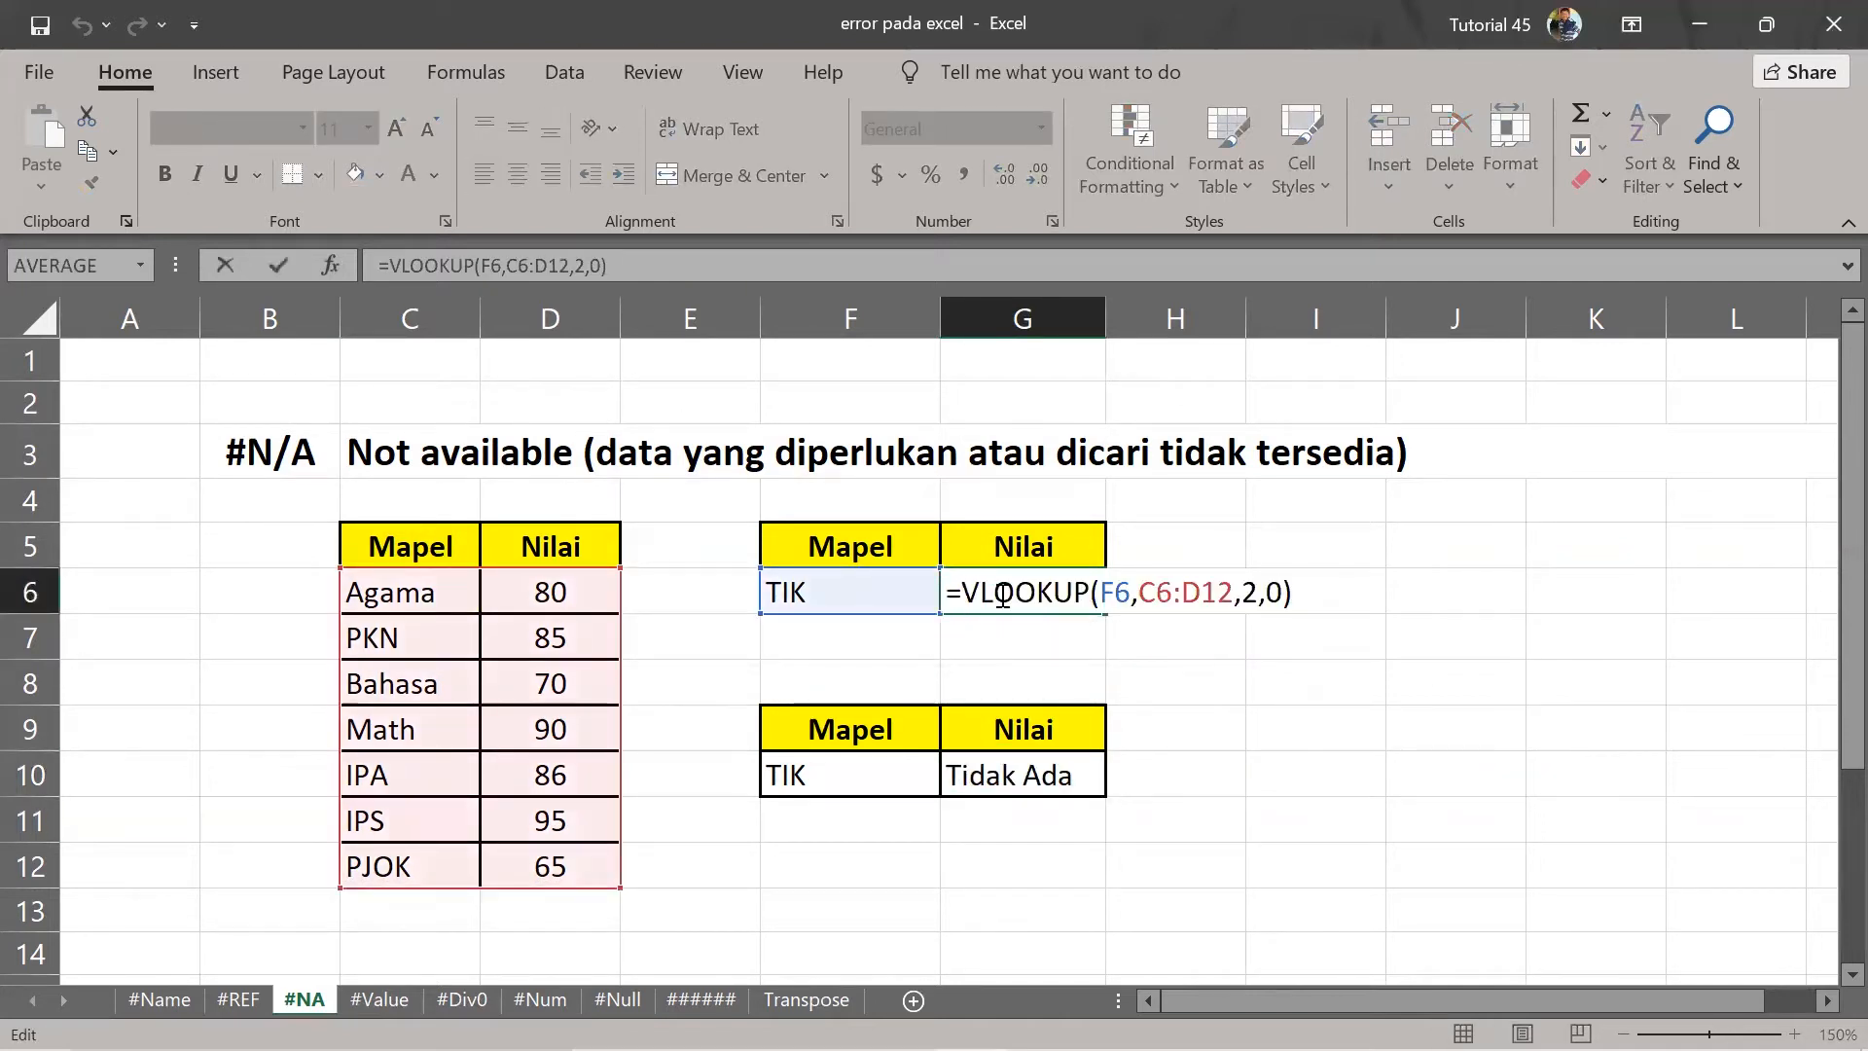
type("IFERR")
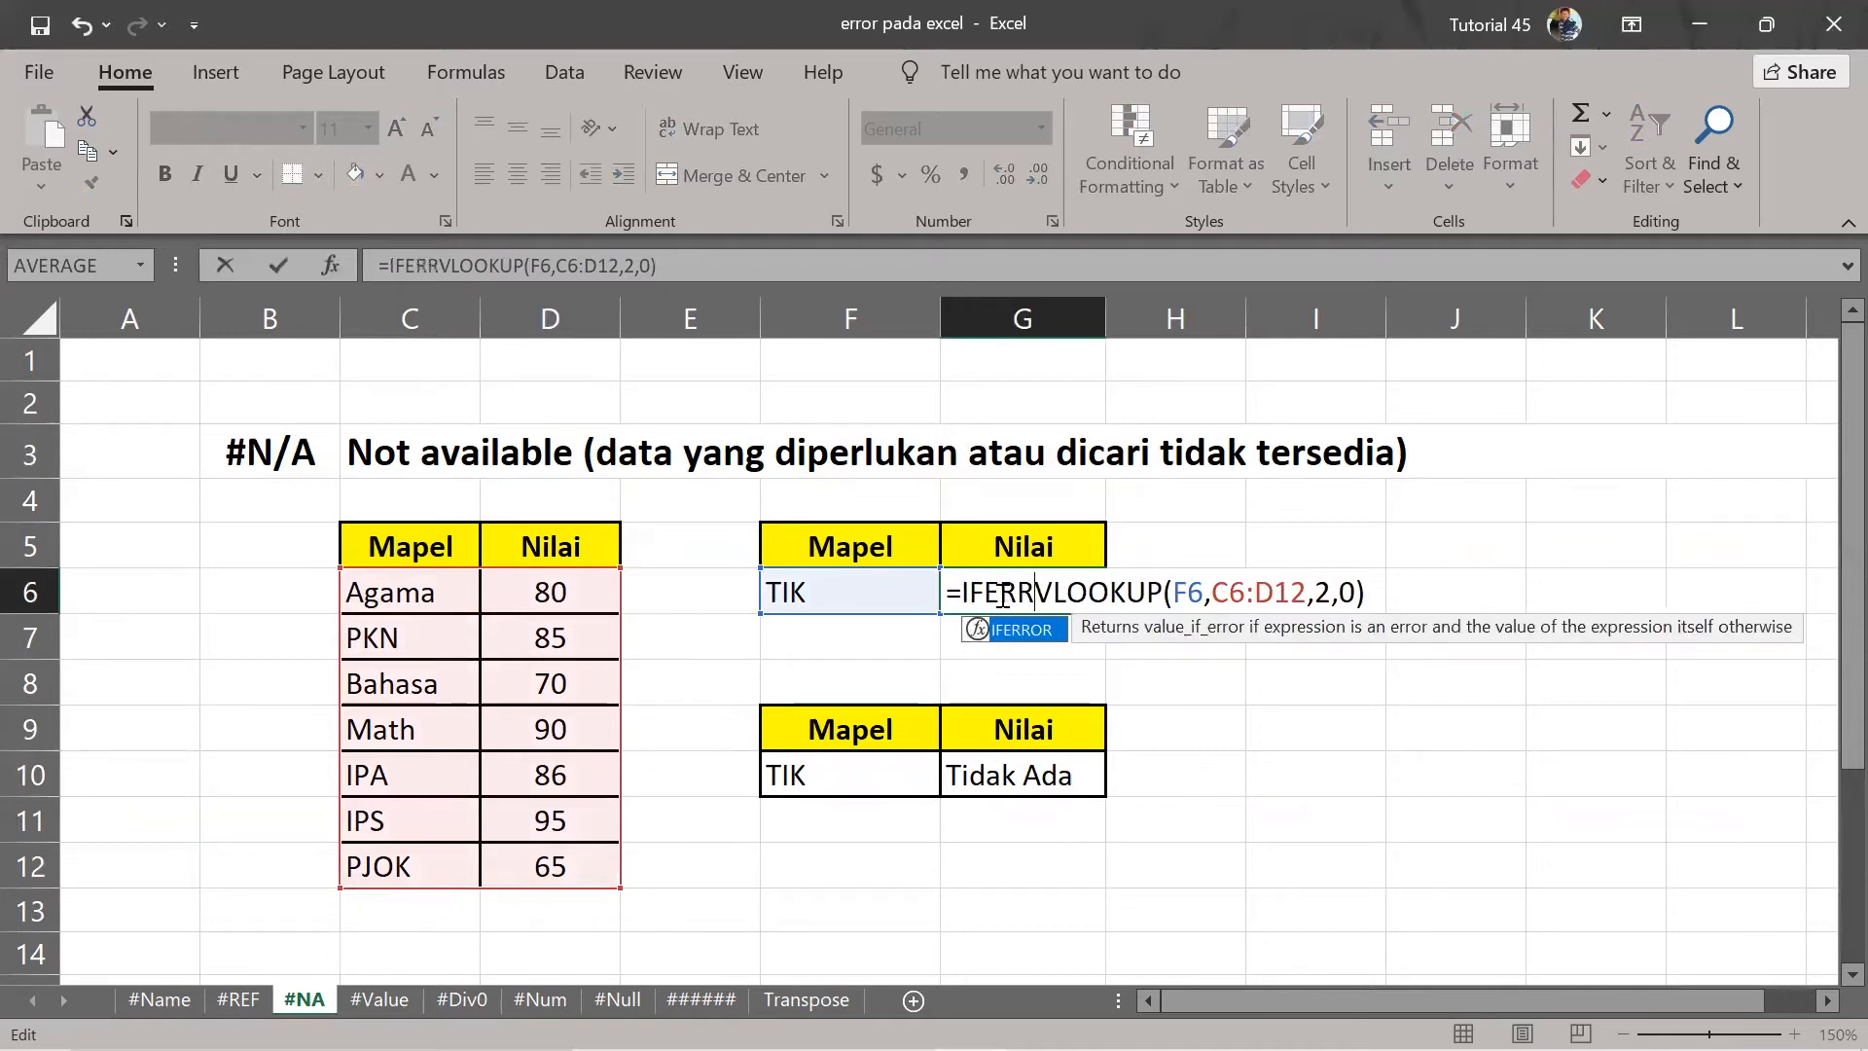
type("OR")
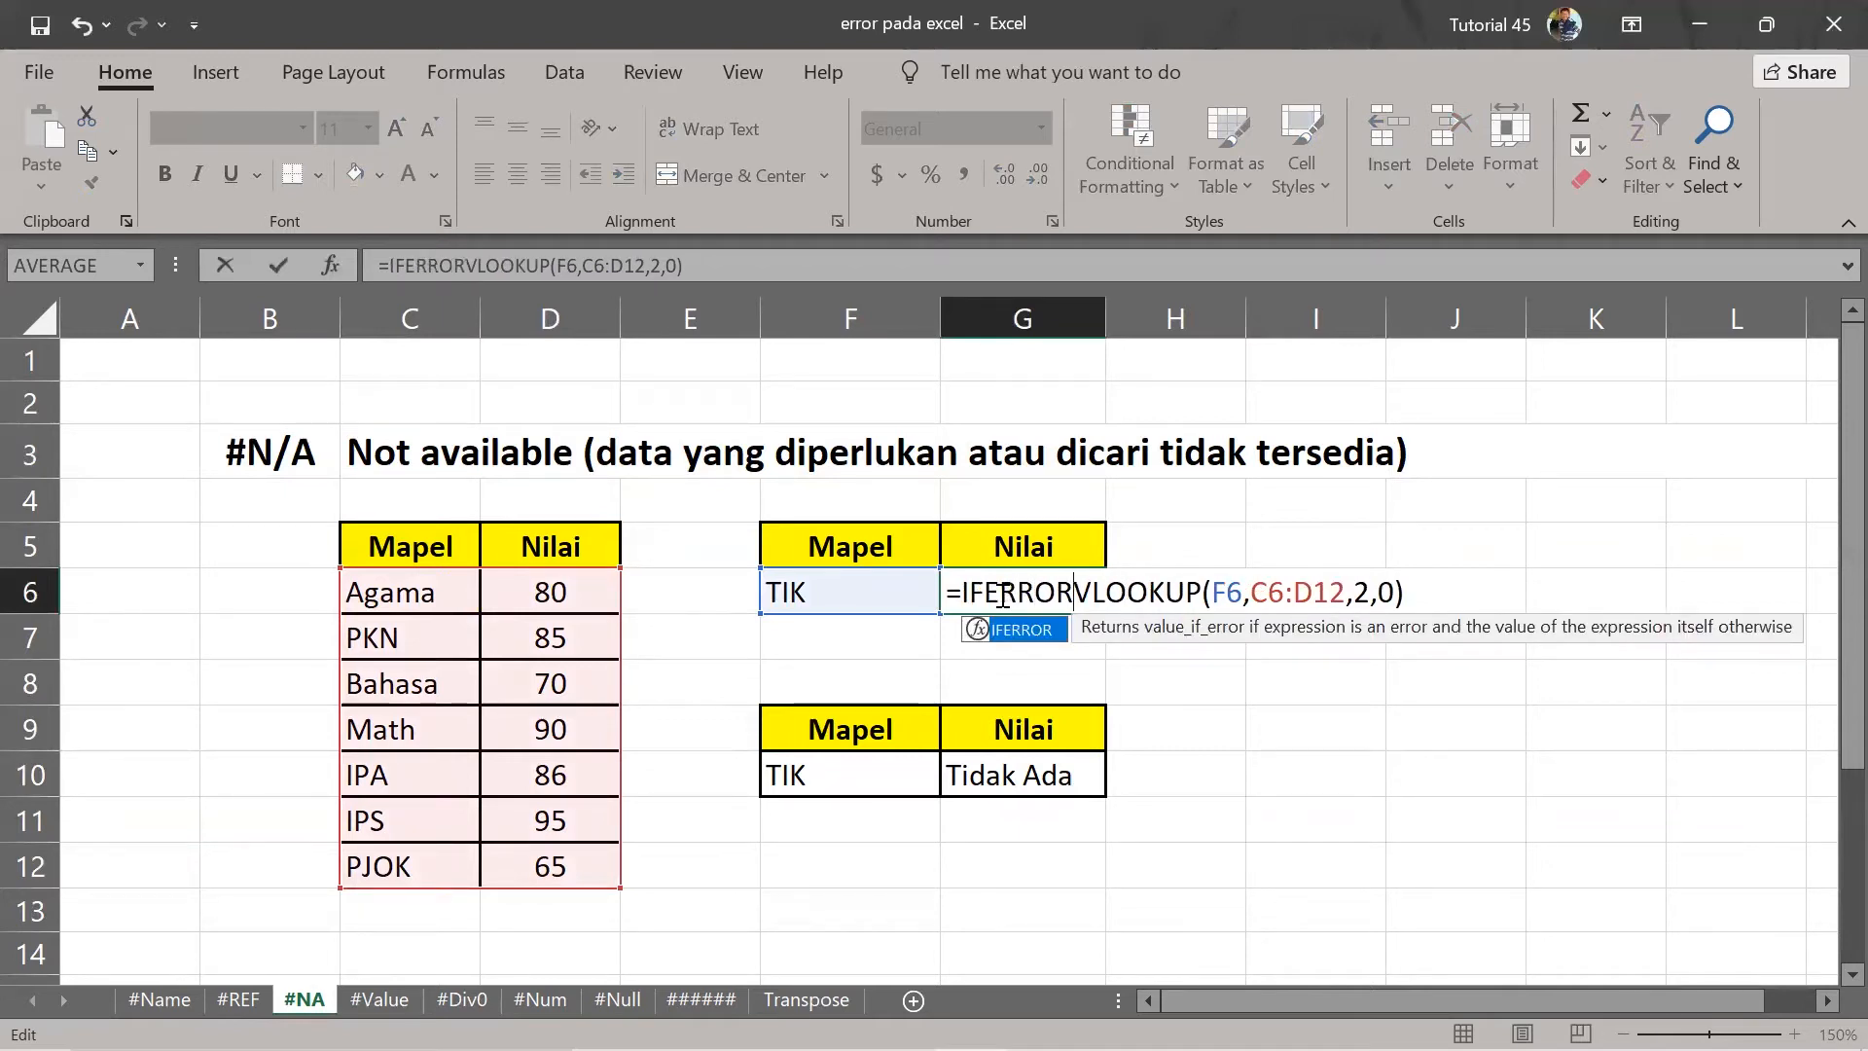
key("Right")
key("Right")
key("Right")
key("Right")
key("Right")
key("Right")
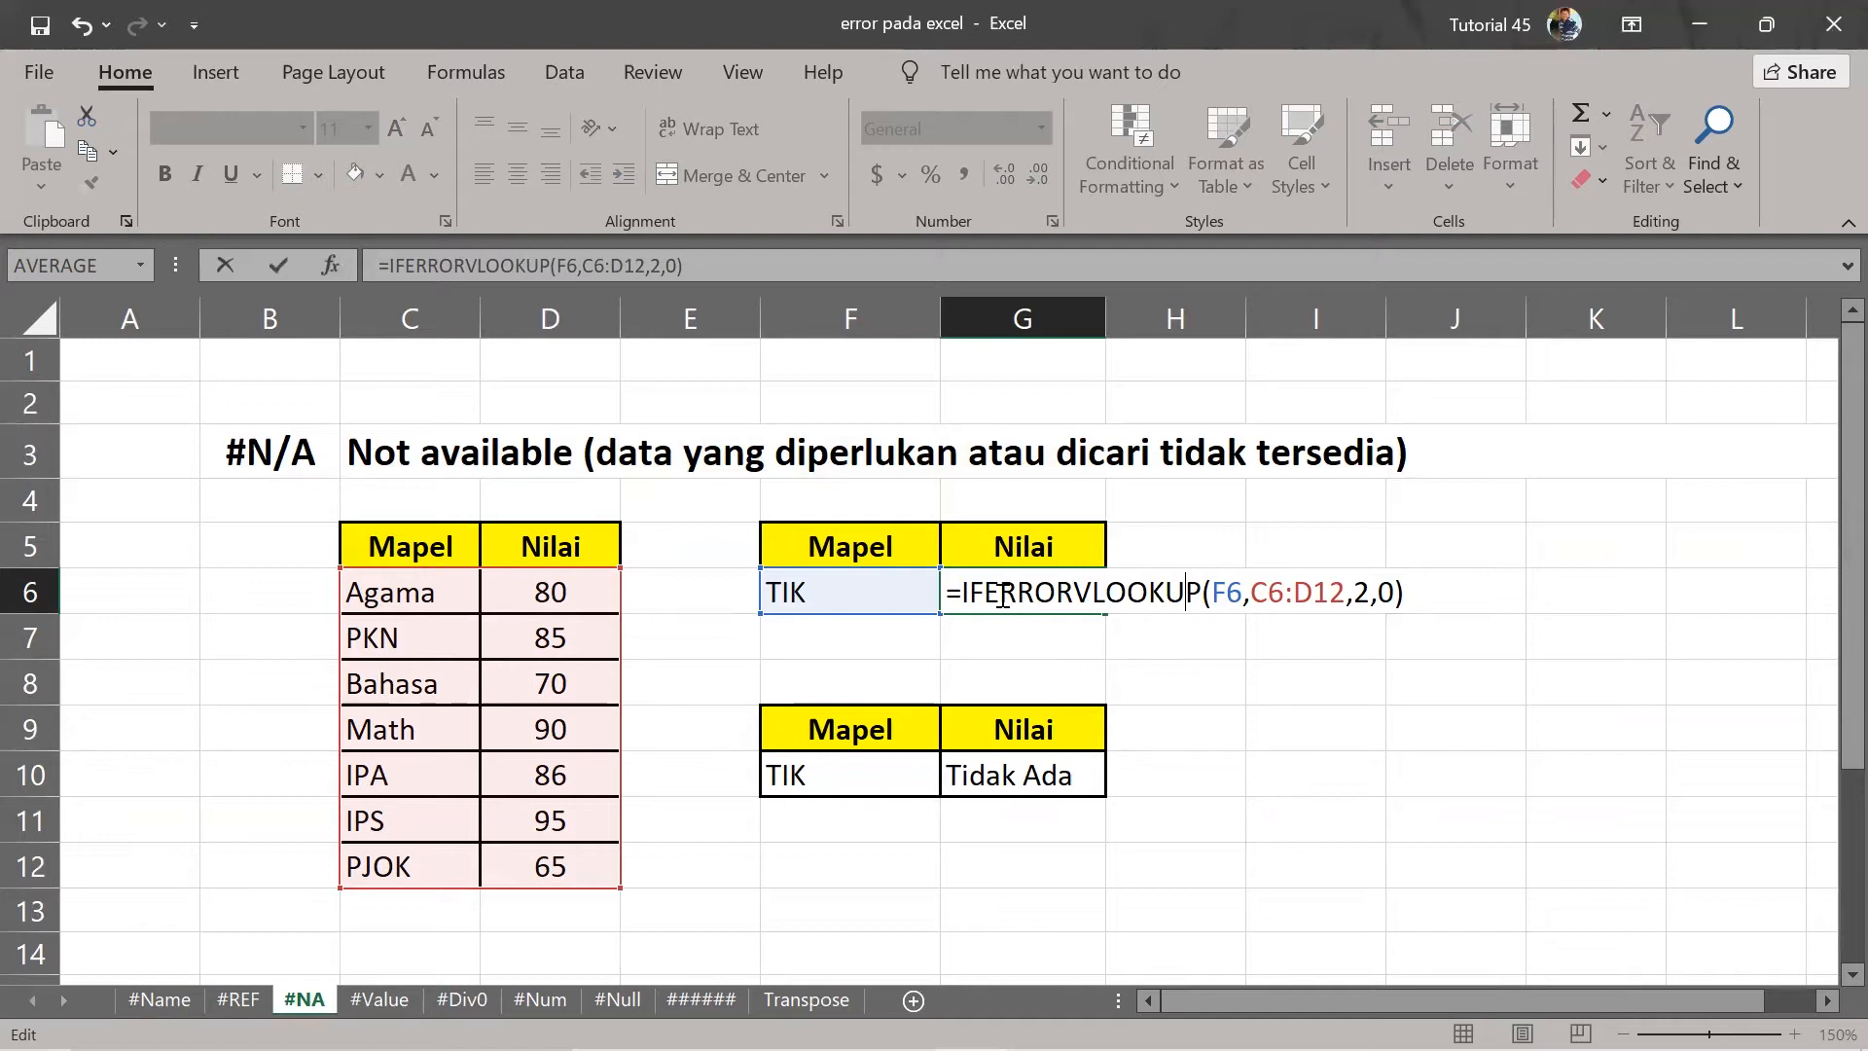
key("Left")
key("Left")
key("Left")
key("Left")
key("Left")
key("Left")
type("(")
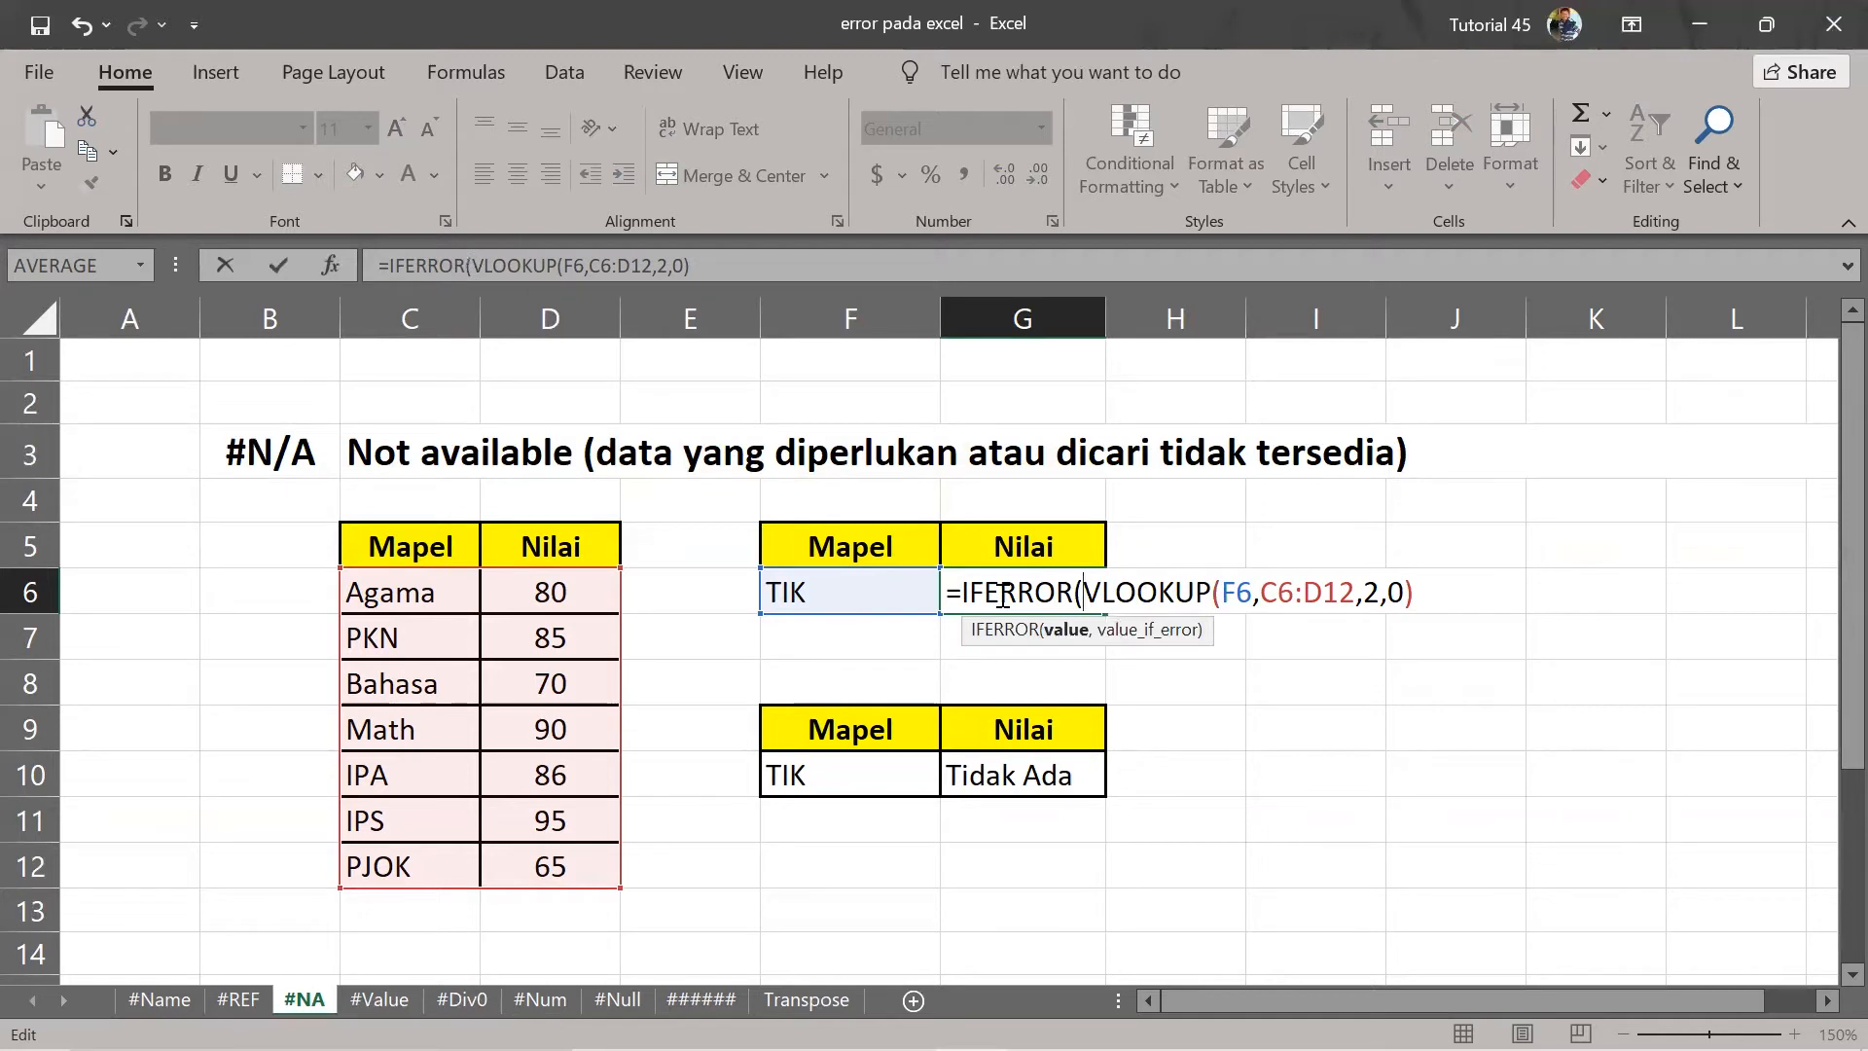
key("Return")
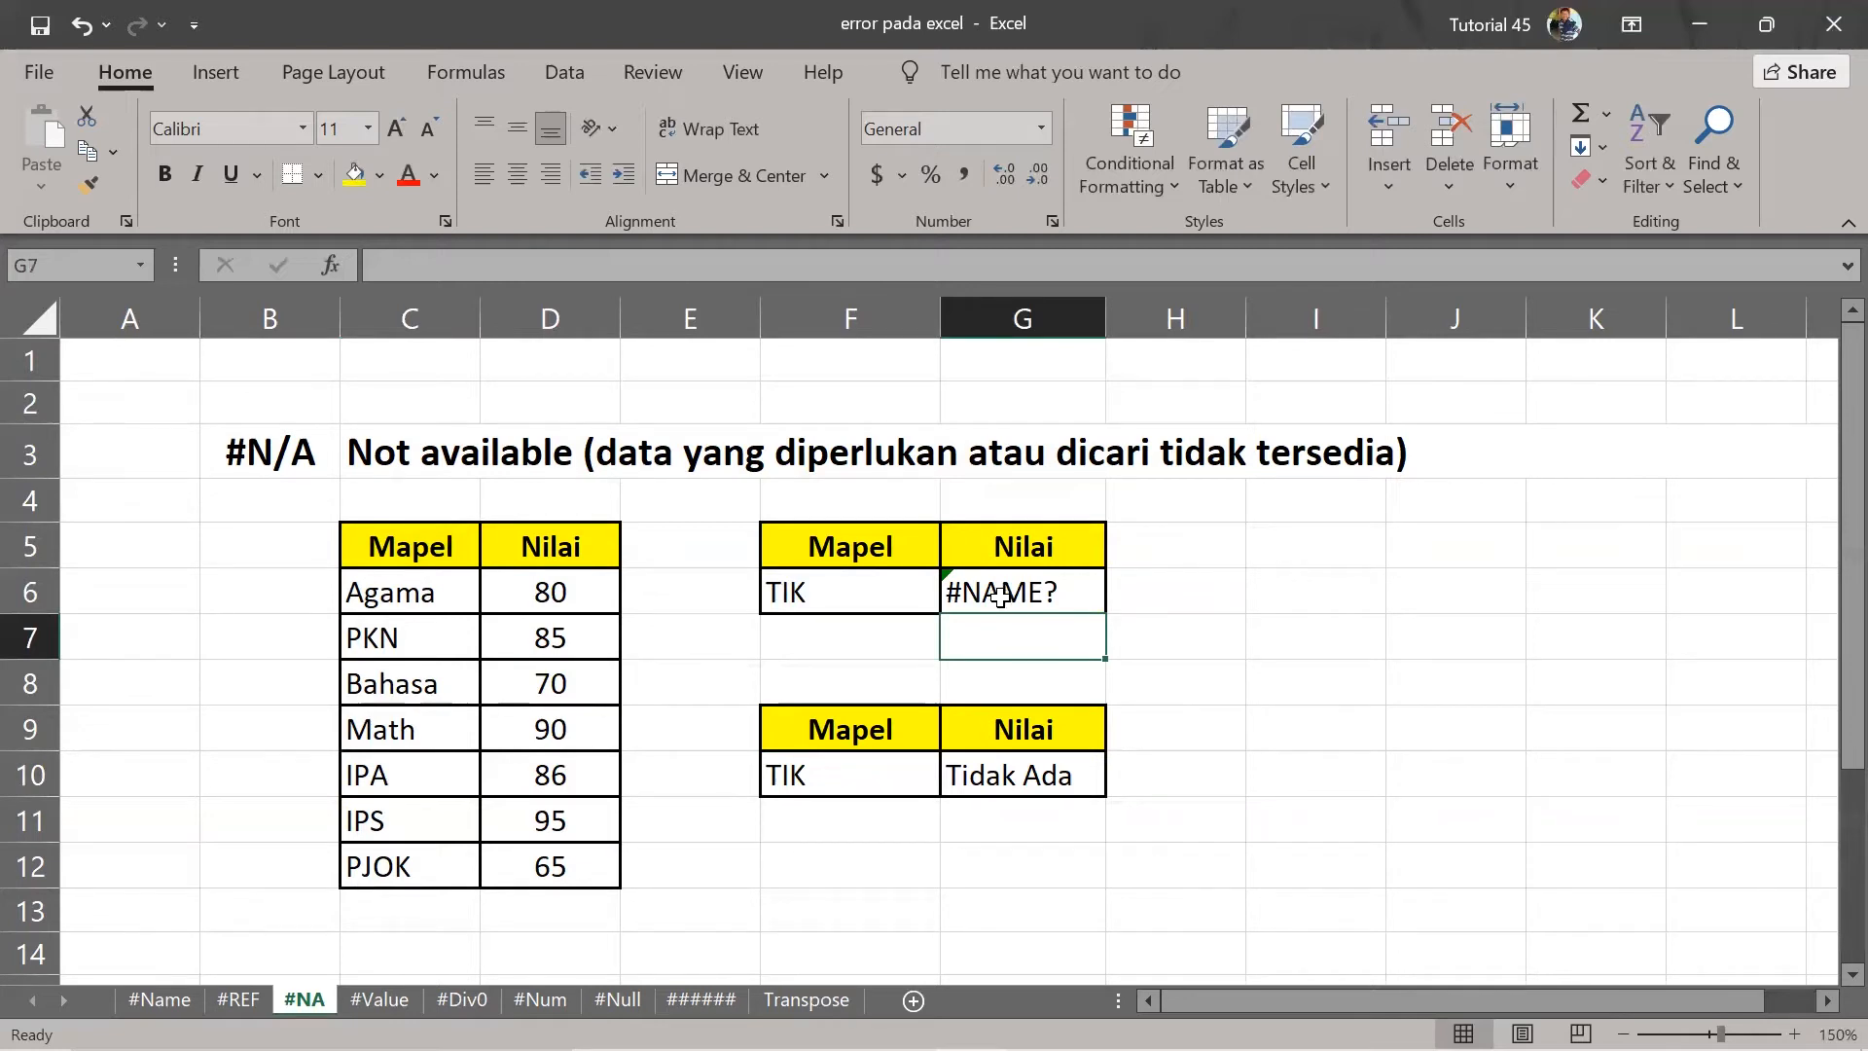
Complete the G6 formula as =IFERROR(VLOOKUP(F6,C6:D12,2,0),"Tidak Ada").
double_click(1000, 595)
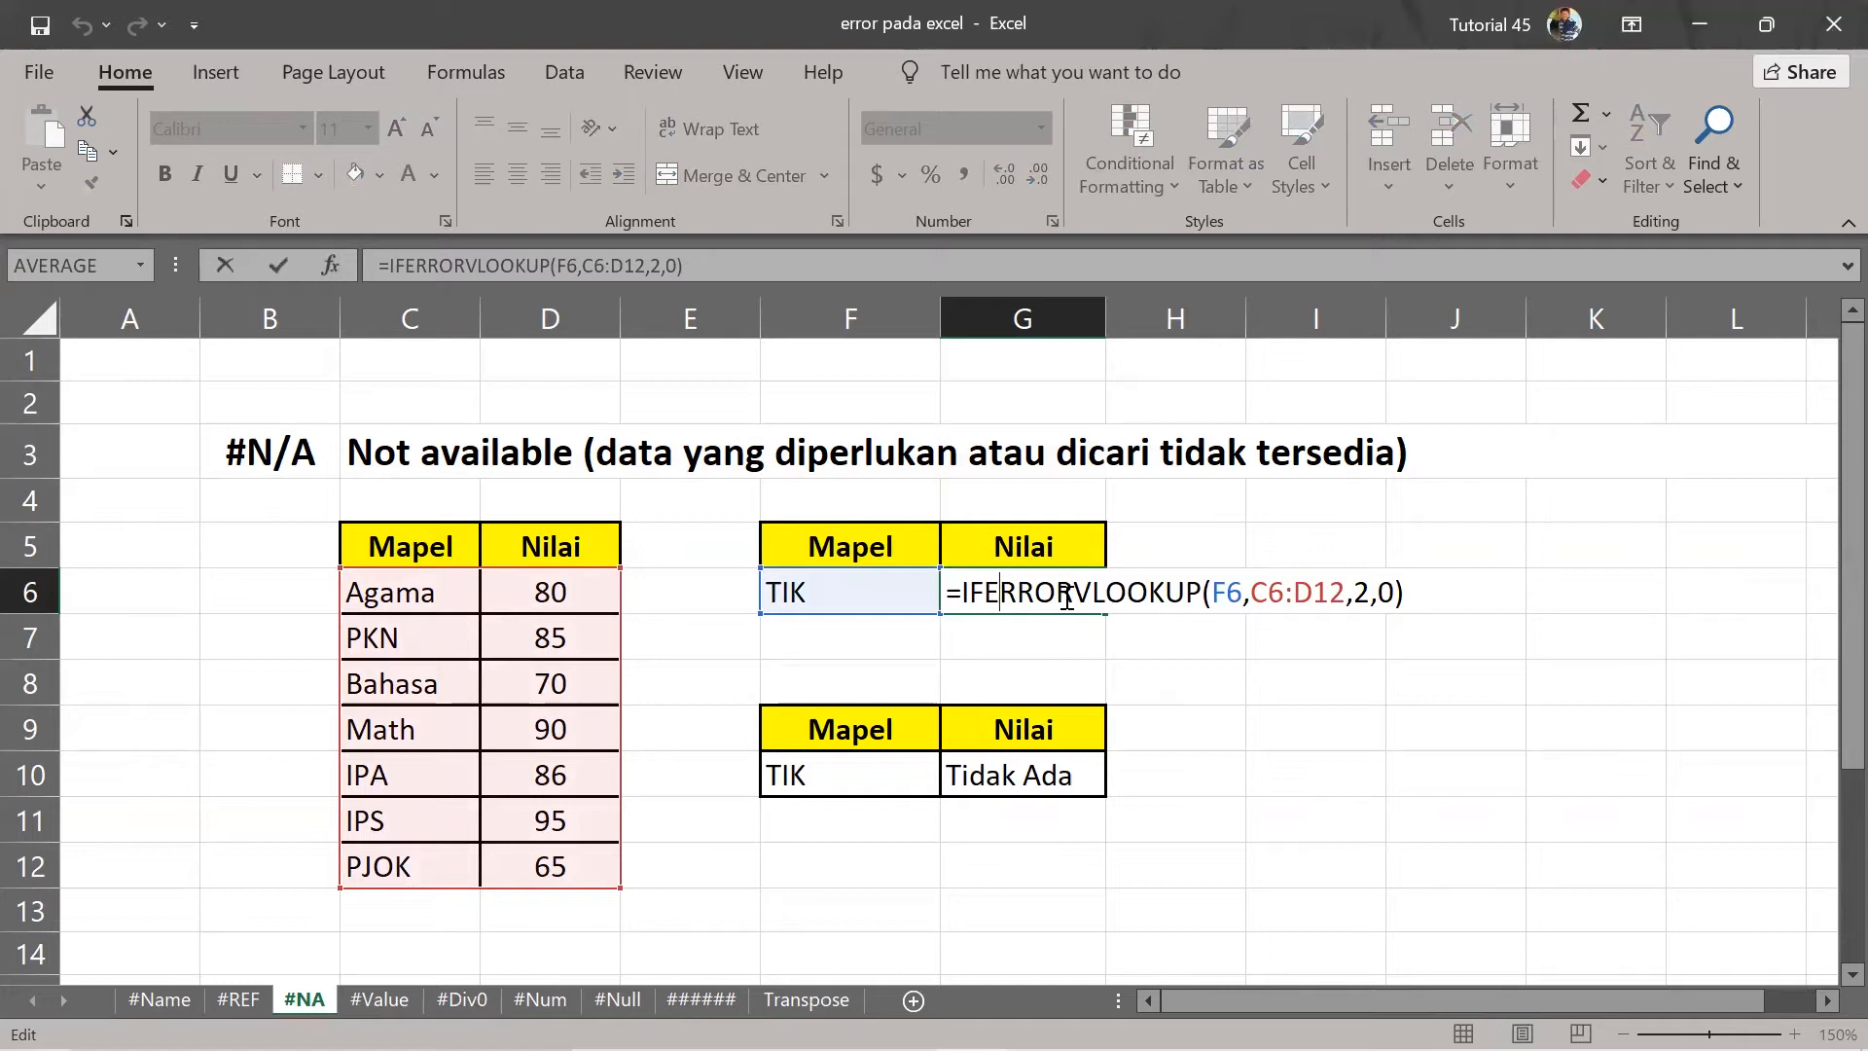
left_click(1070, 595)
type("(")
key("Right")
key("Right")
key("Right")
key("Right")
key("Right")
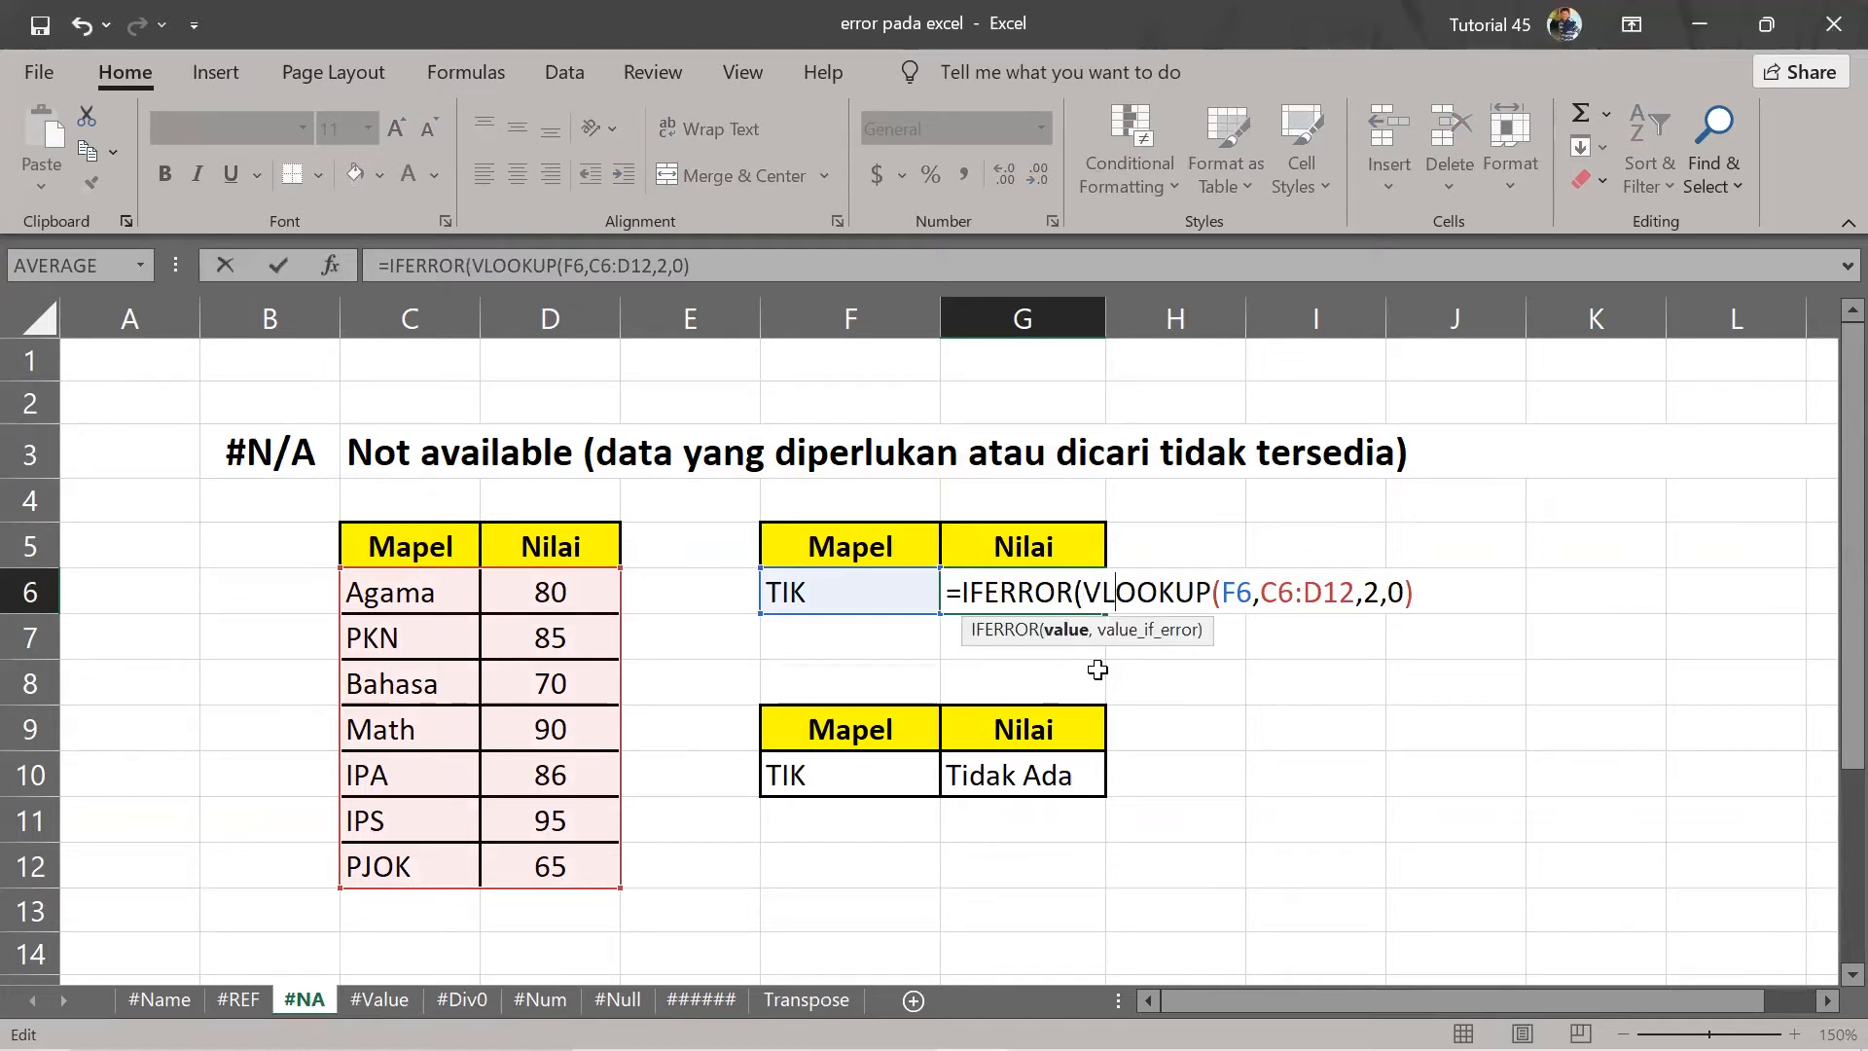
key("Right")
key("Right")
key("Right")
key("Right")
key("Right")
key("Right")
key("Right")
key("Right")
key("Right")
key("Right")
key("Right")
key("Right")
key("Right")
key("Right")
key("Right")
key("Right")
key("Right")
type(",\"")
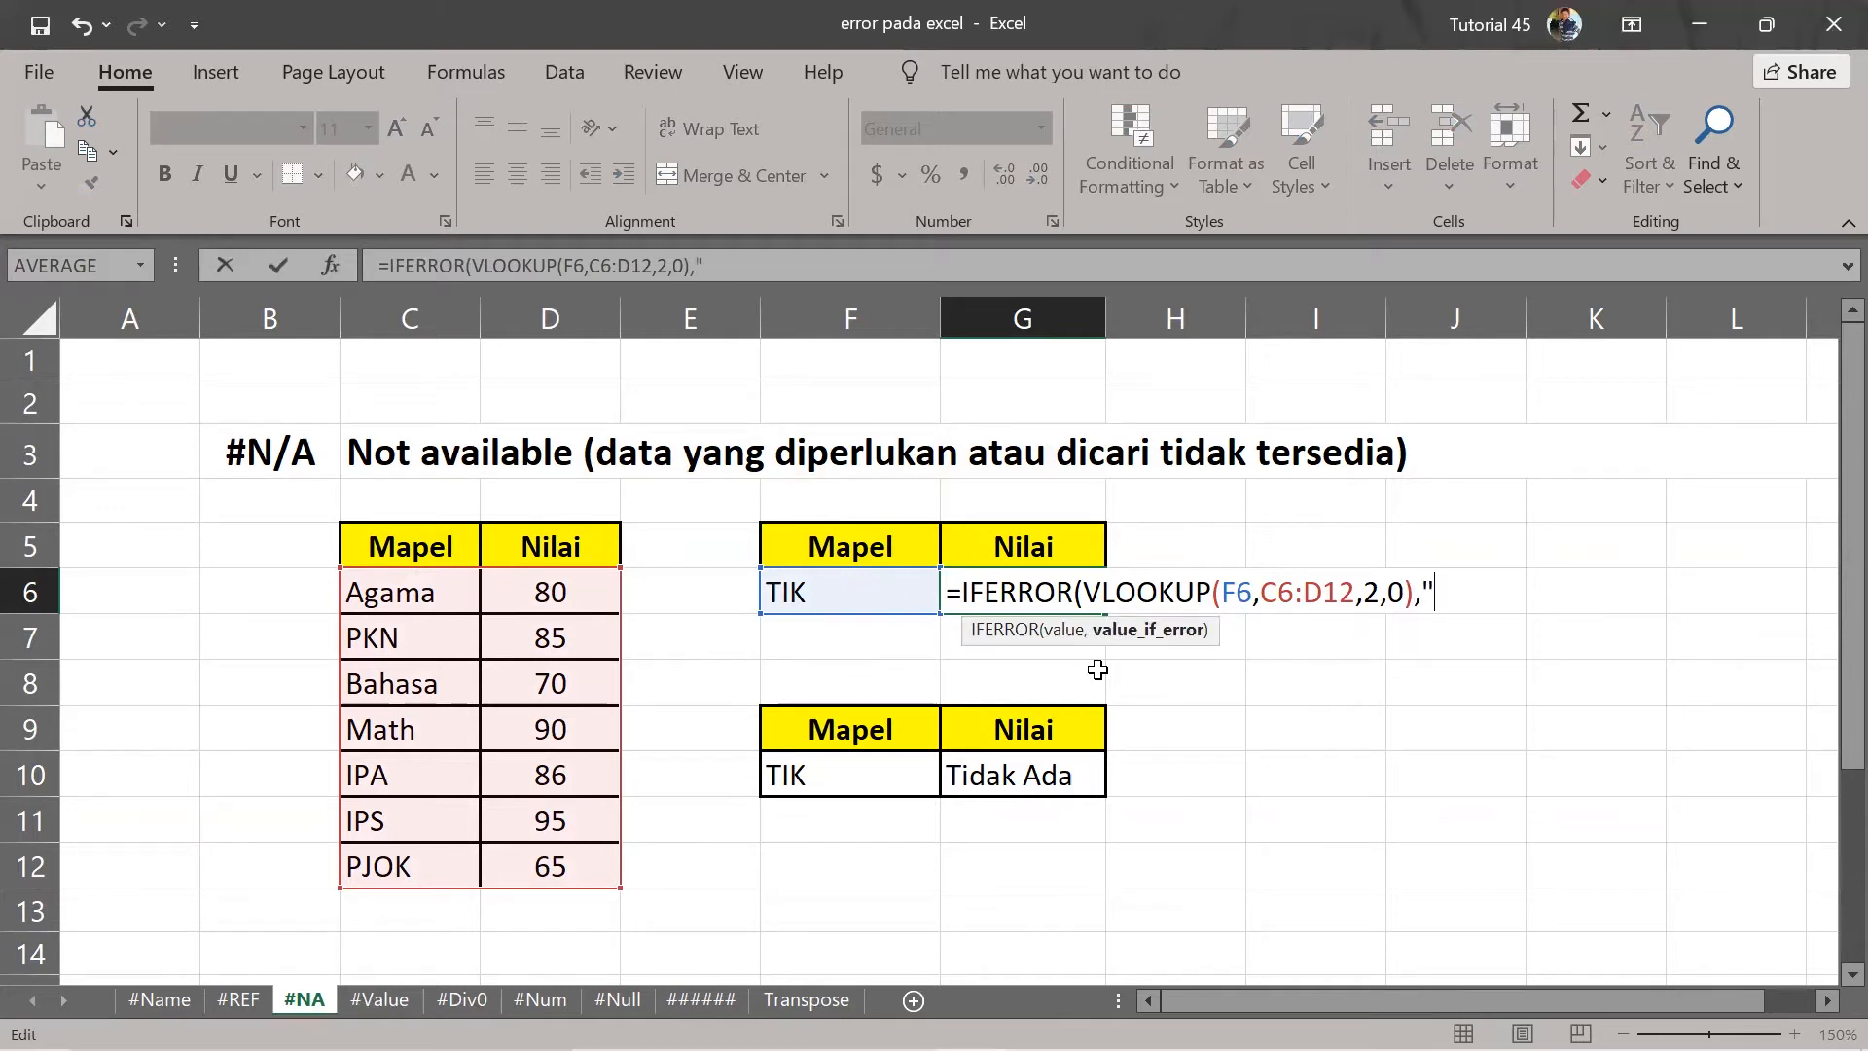
type("Tidak Ada")
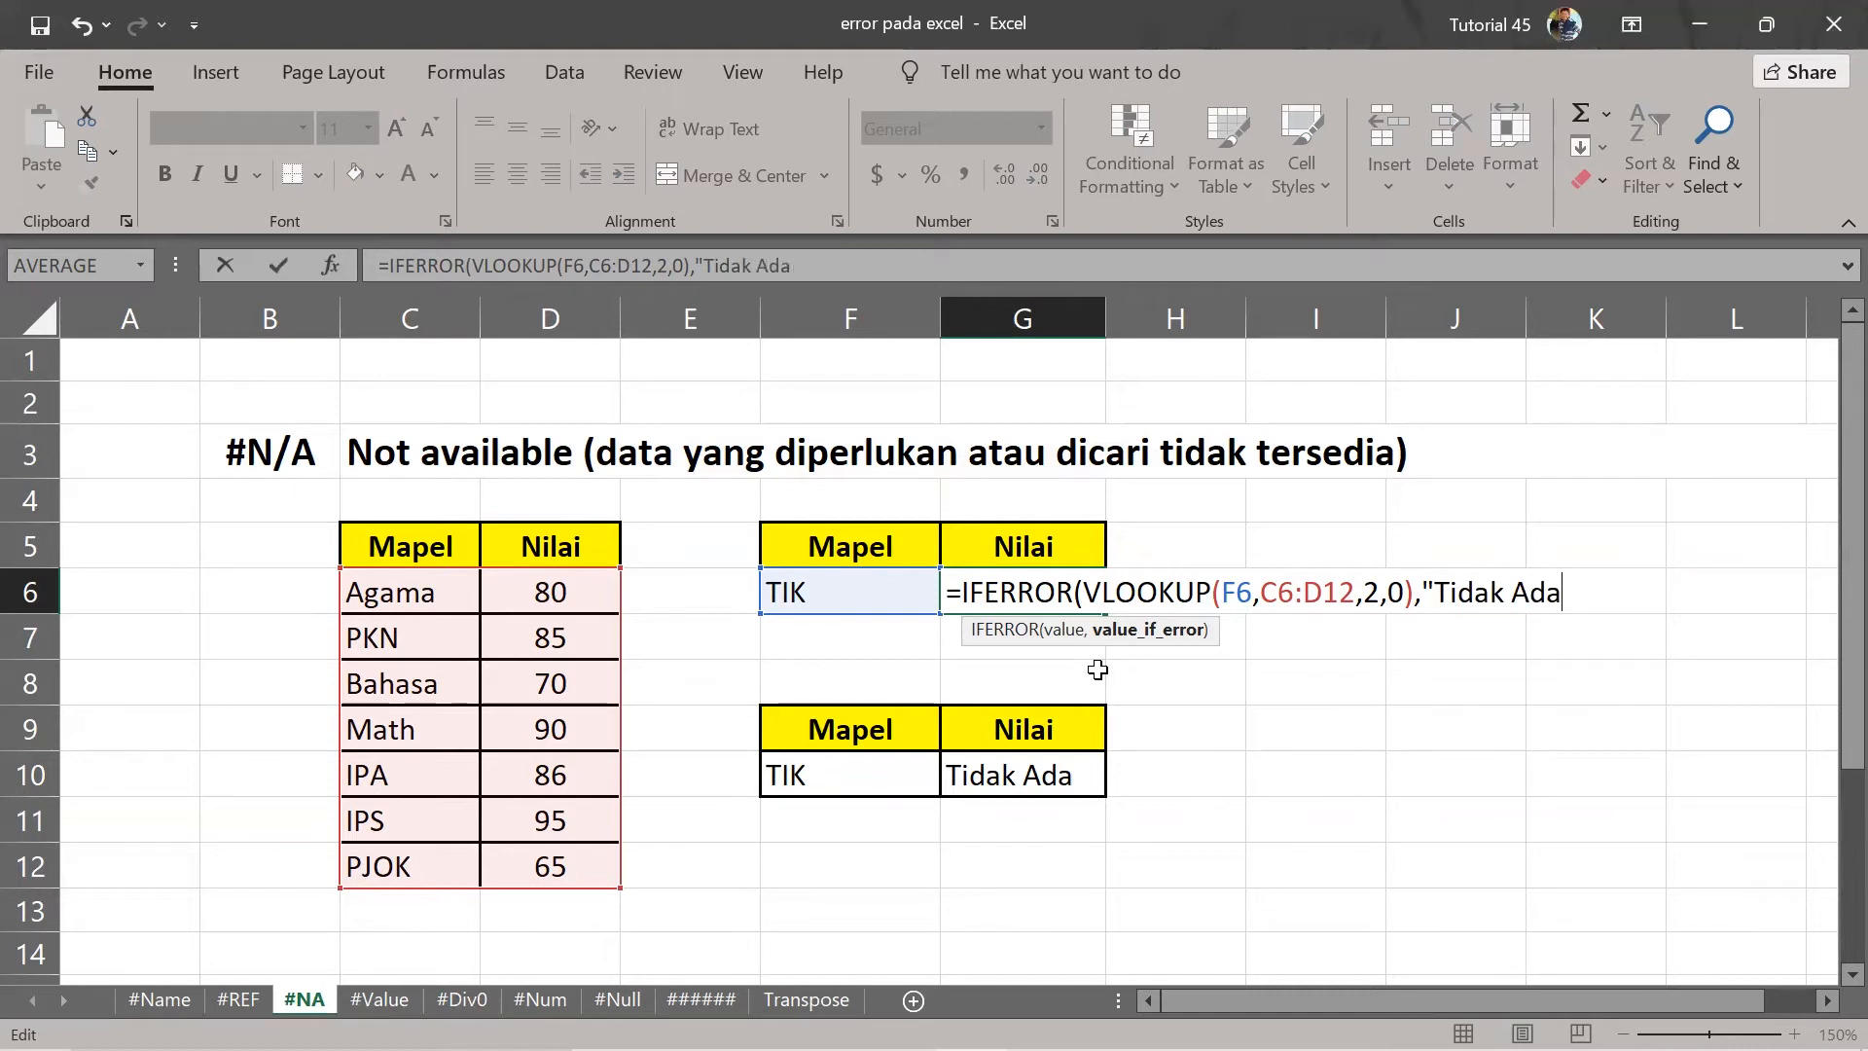
type("\")")
key("Return")
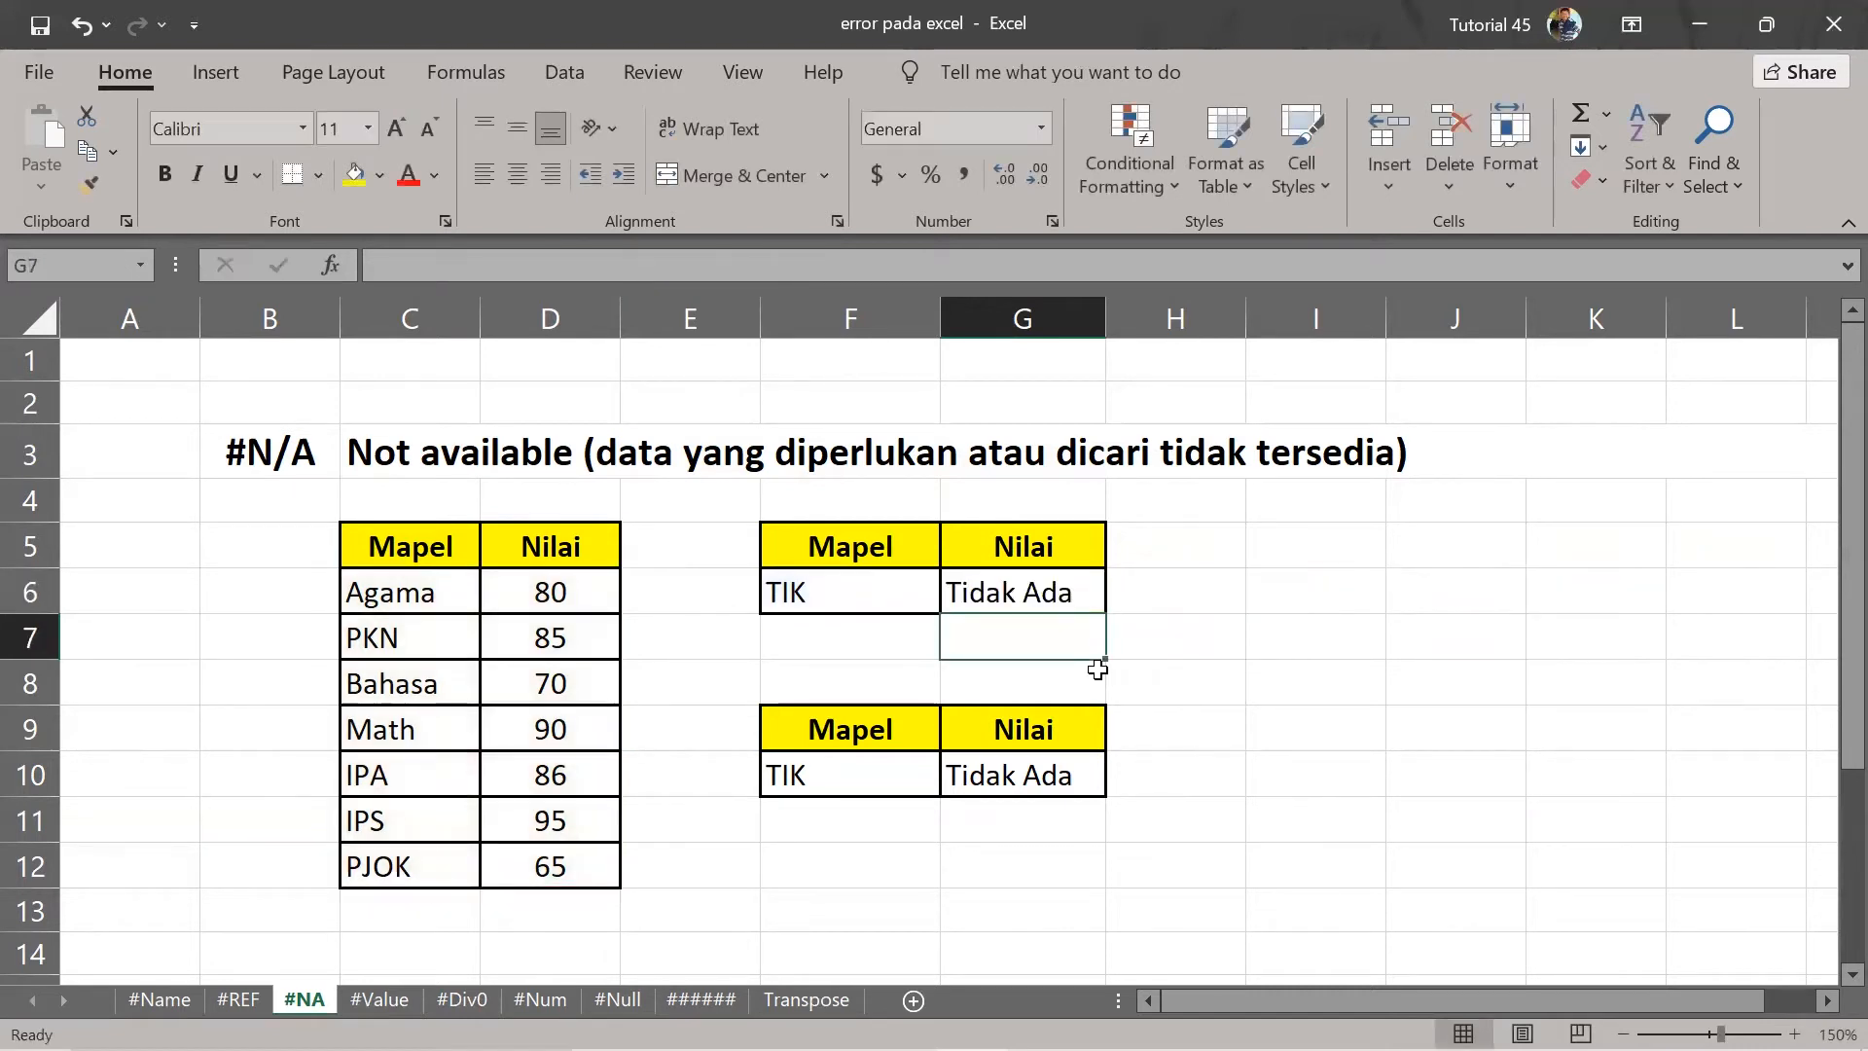
Remove the IFERROR wrapper and its "Tidak Ada" argument from G6, leaving =VLOOKUP(F6,C6:D12,2,0).
double_click(1056, 605)
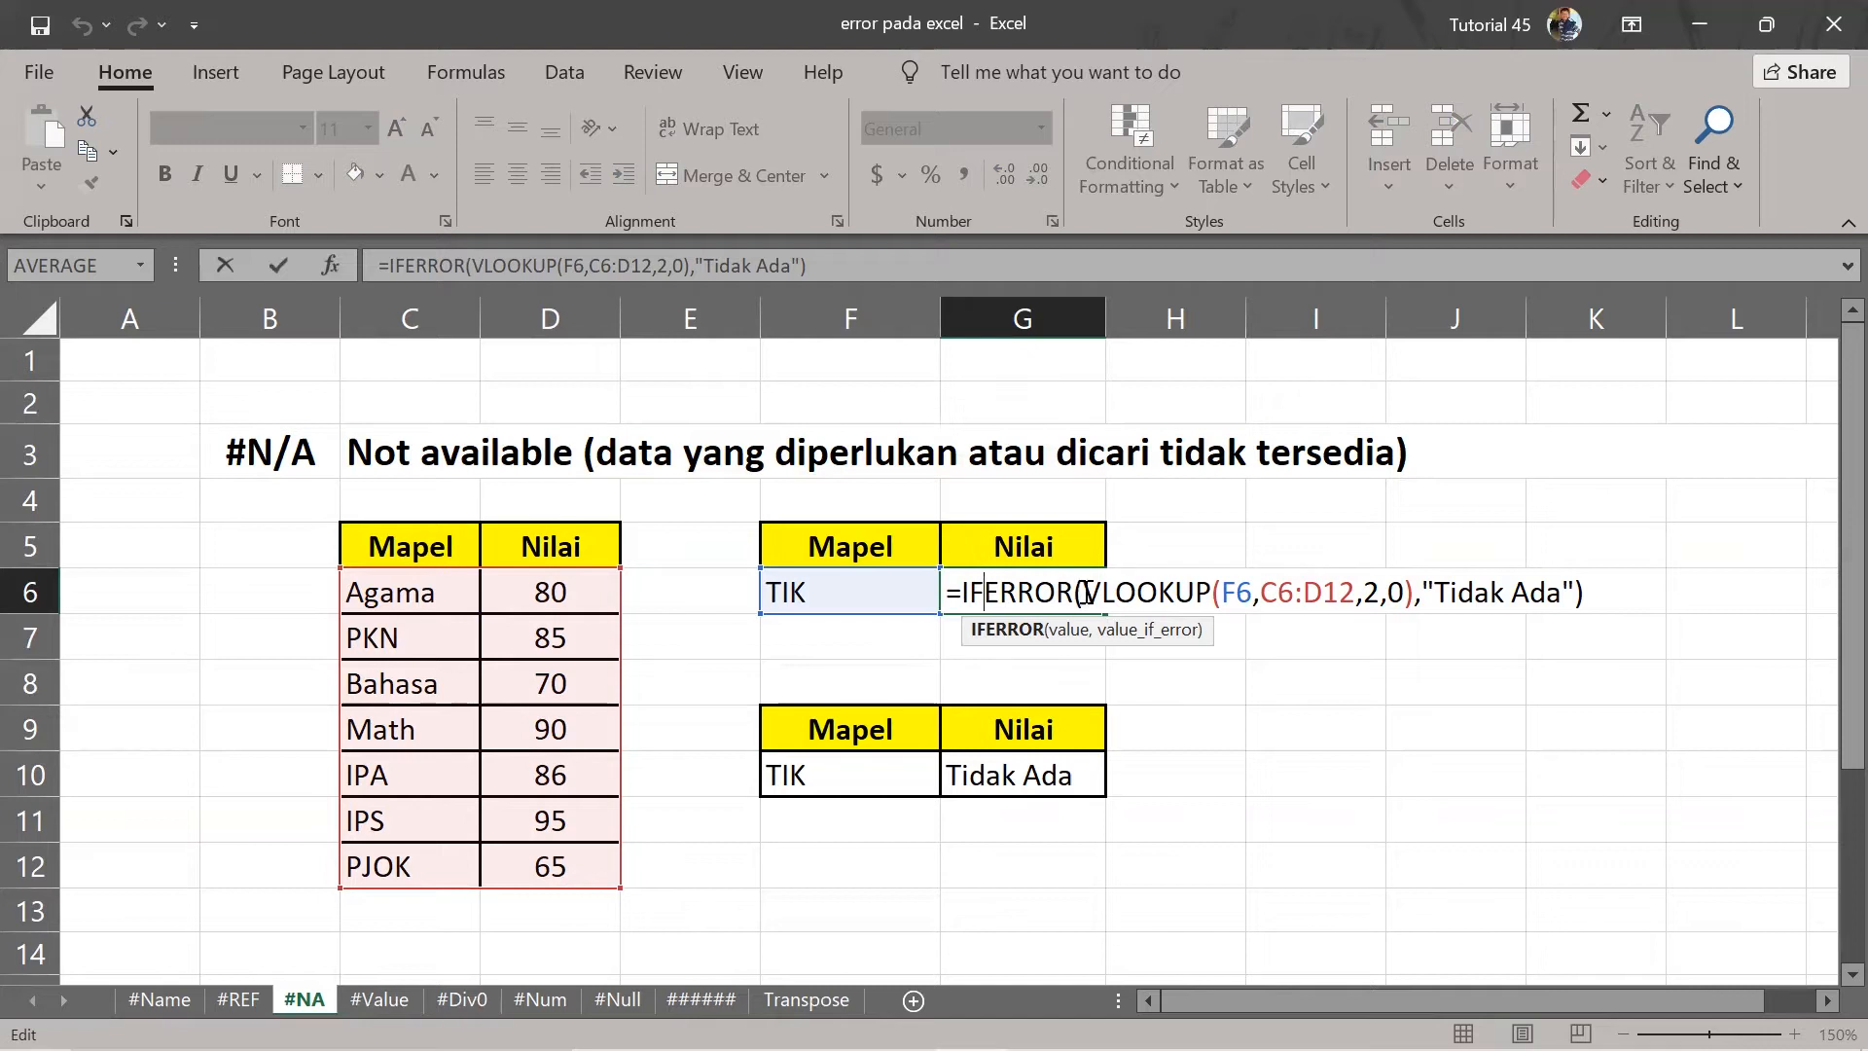
left_click_drag(1082, 585, 958, 579)
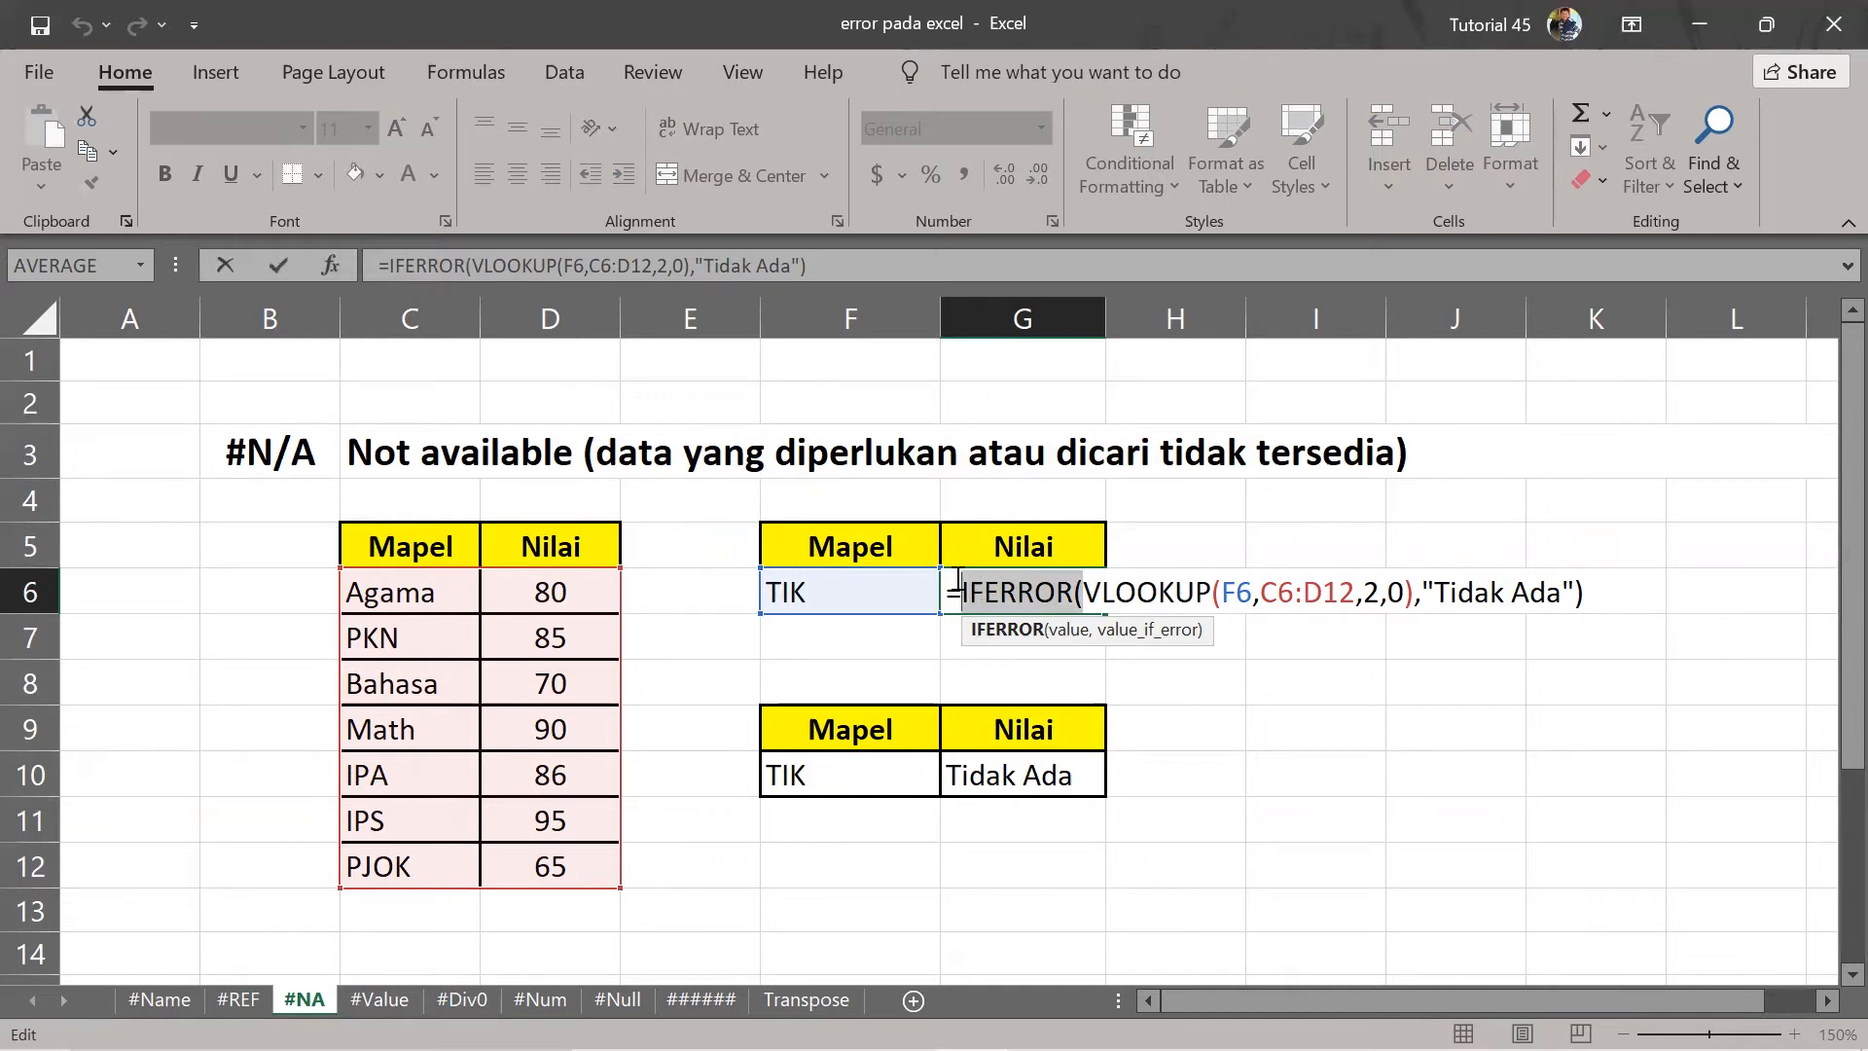
key("BackSpace")
left_click(1467, 594)
key("BackSpace")
key("BackSpace")
key("BackSpace")
key("BackSpace")
key("BackSpace")
key("BackSpace")
key("BackSpace")
key("BackSpace")
key("BackSpace")
key("BackSpace")
key("BackSpace")
key("BackSpace")
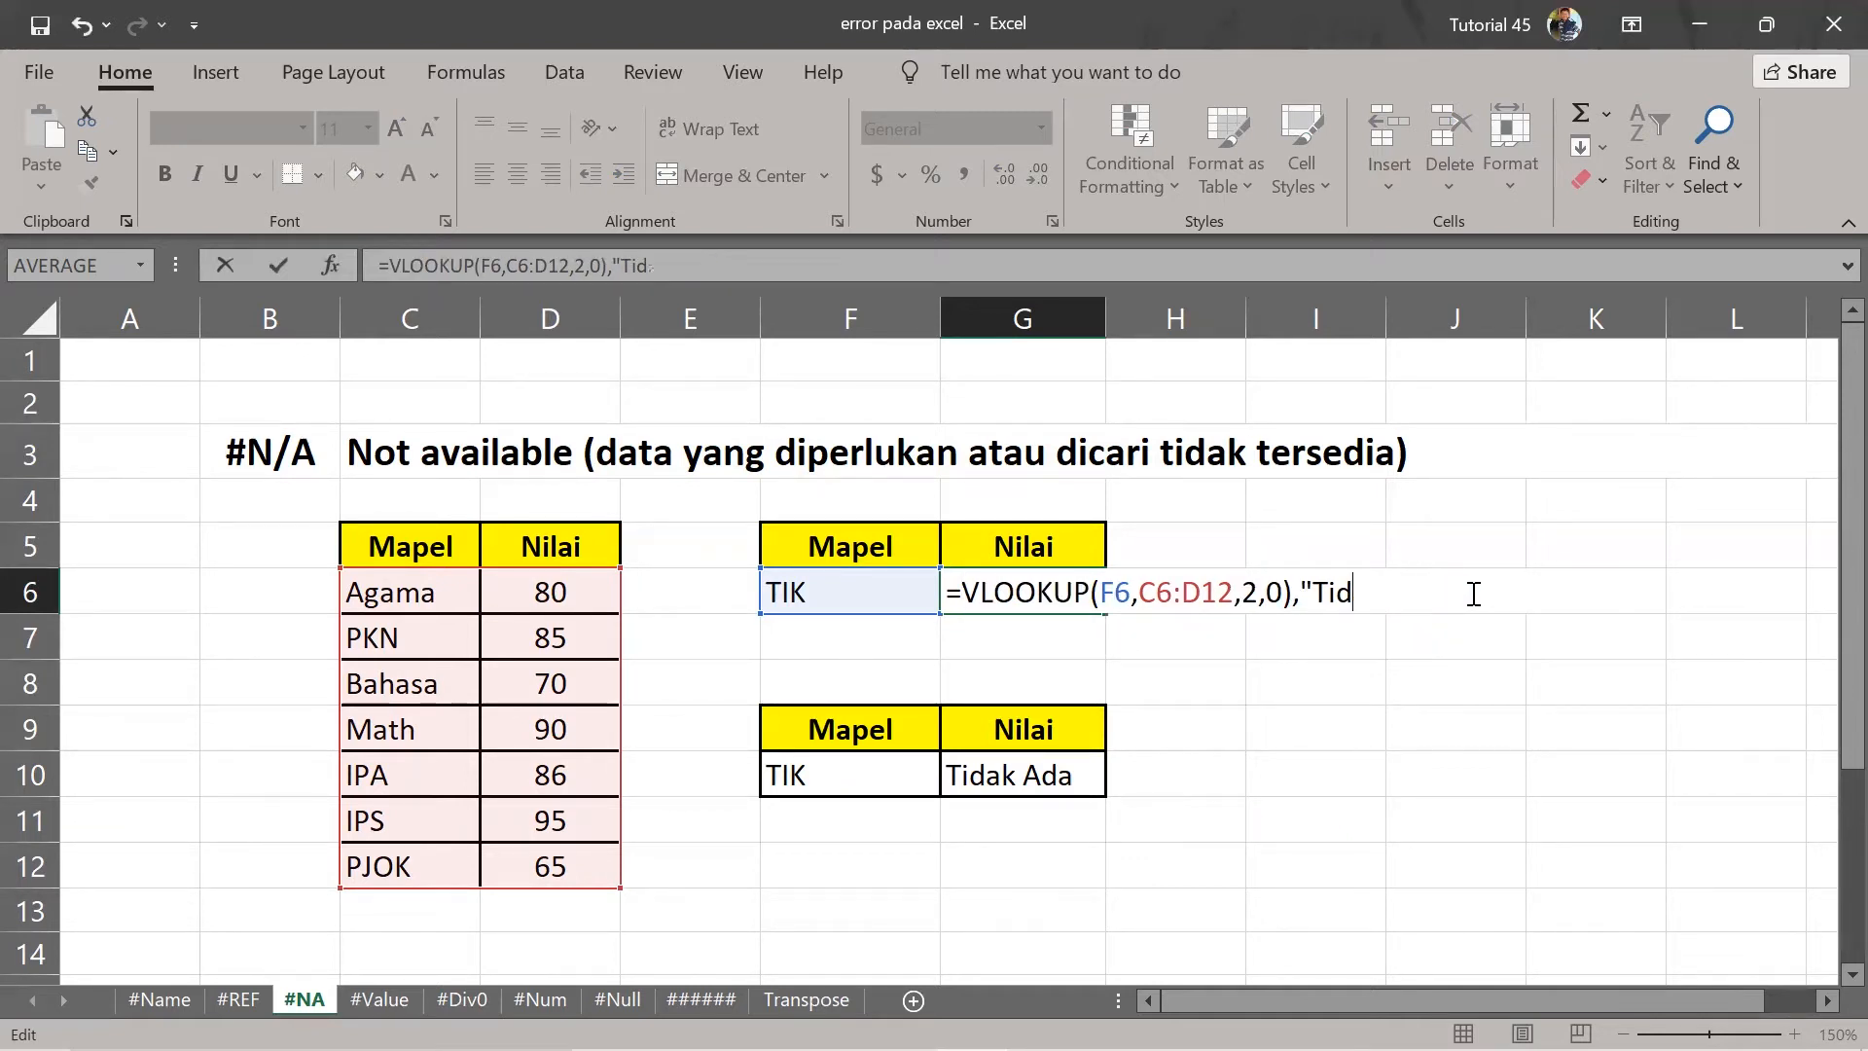
key("Return")
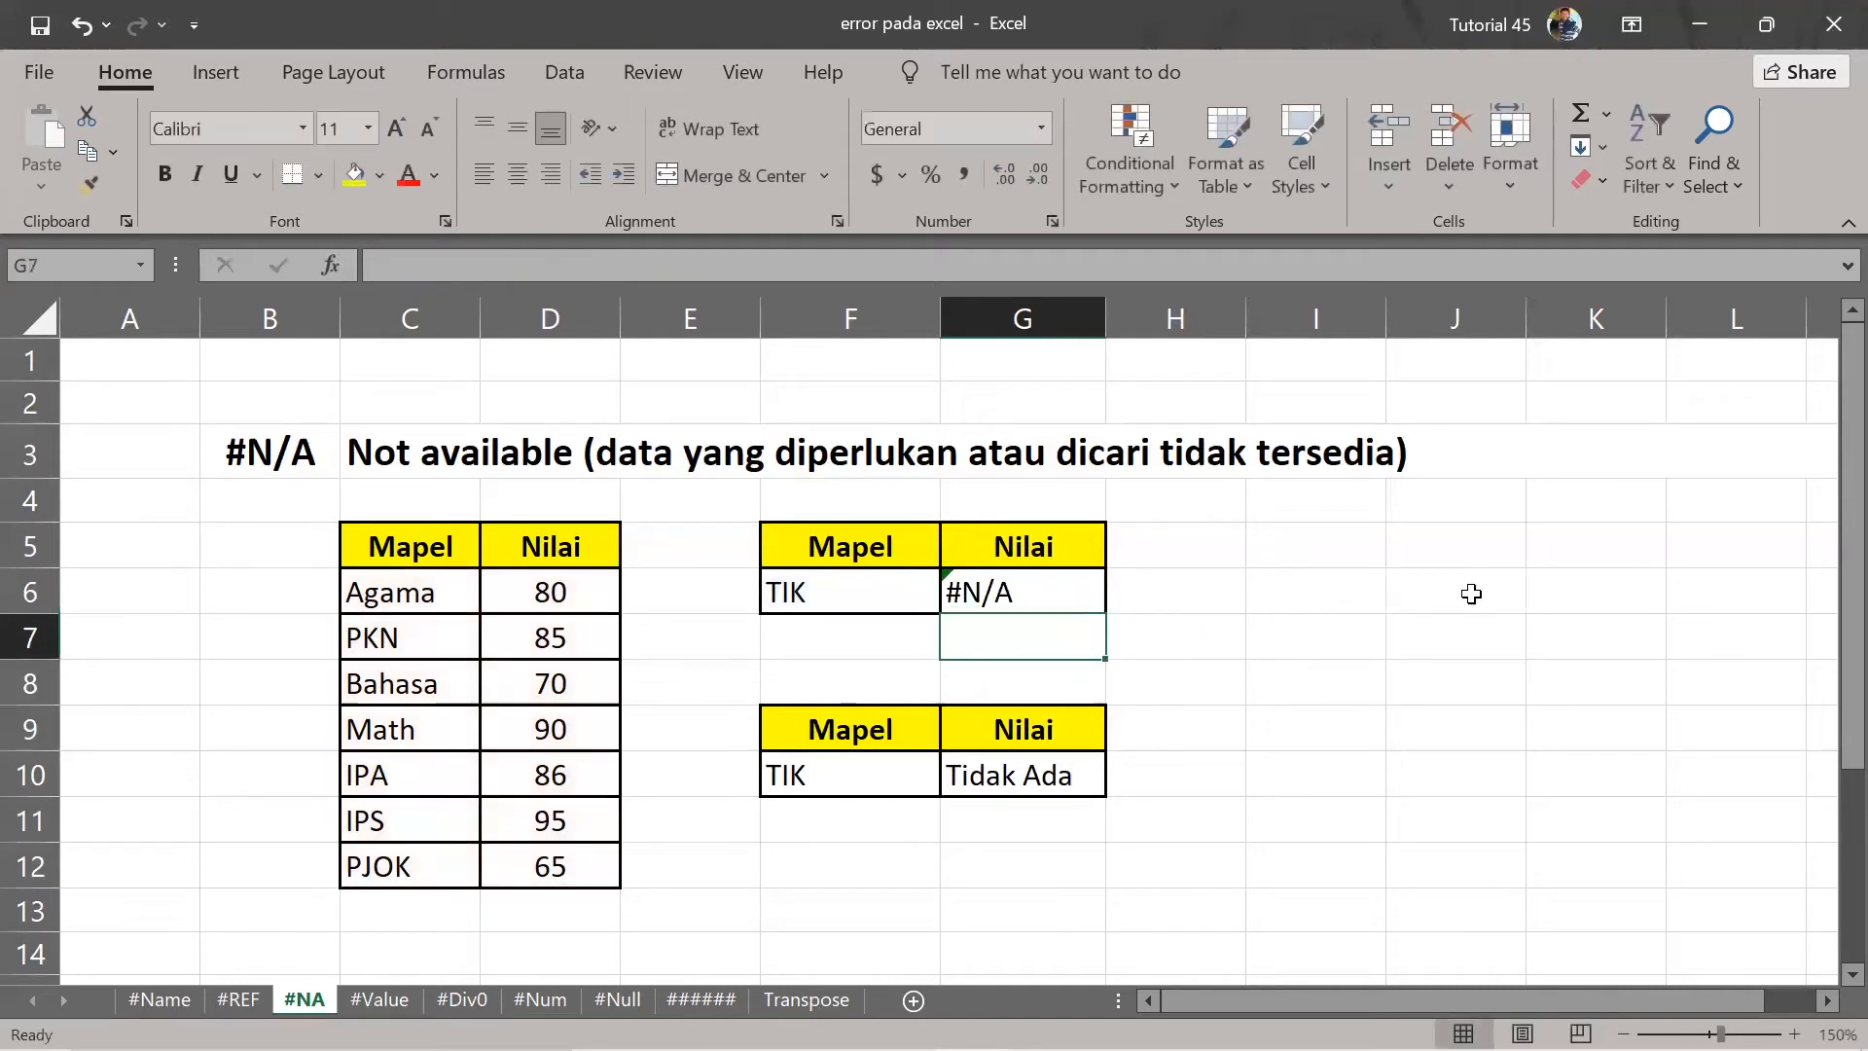
left_click(1282, 762)
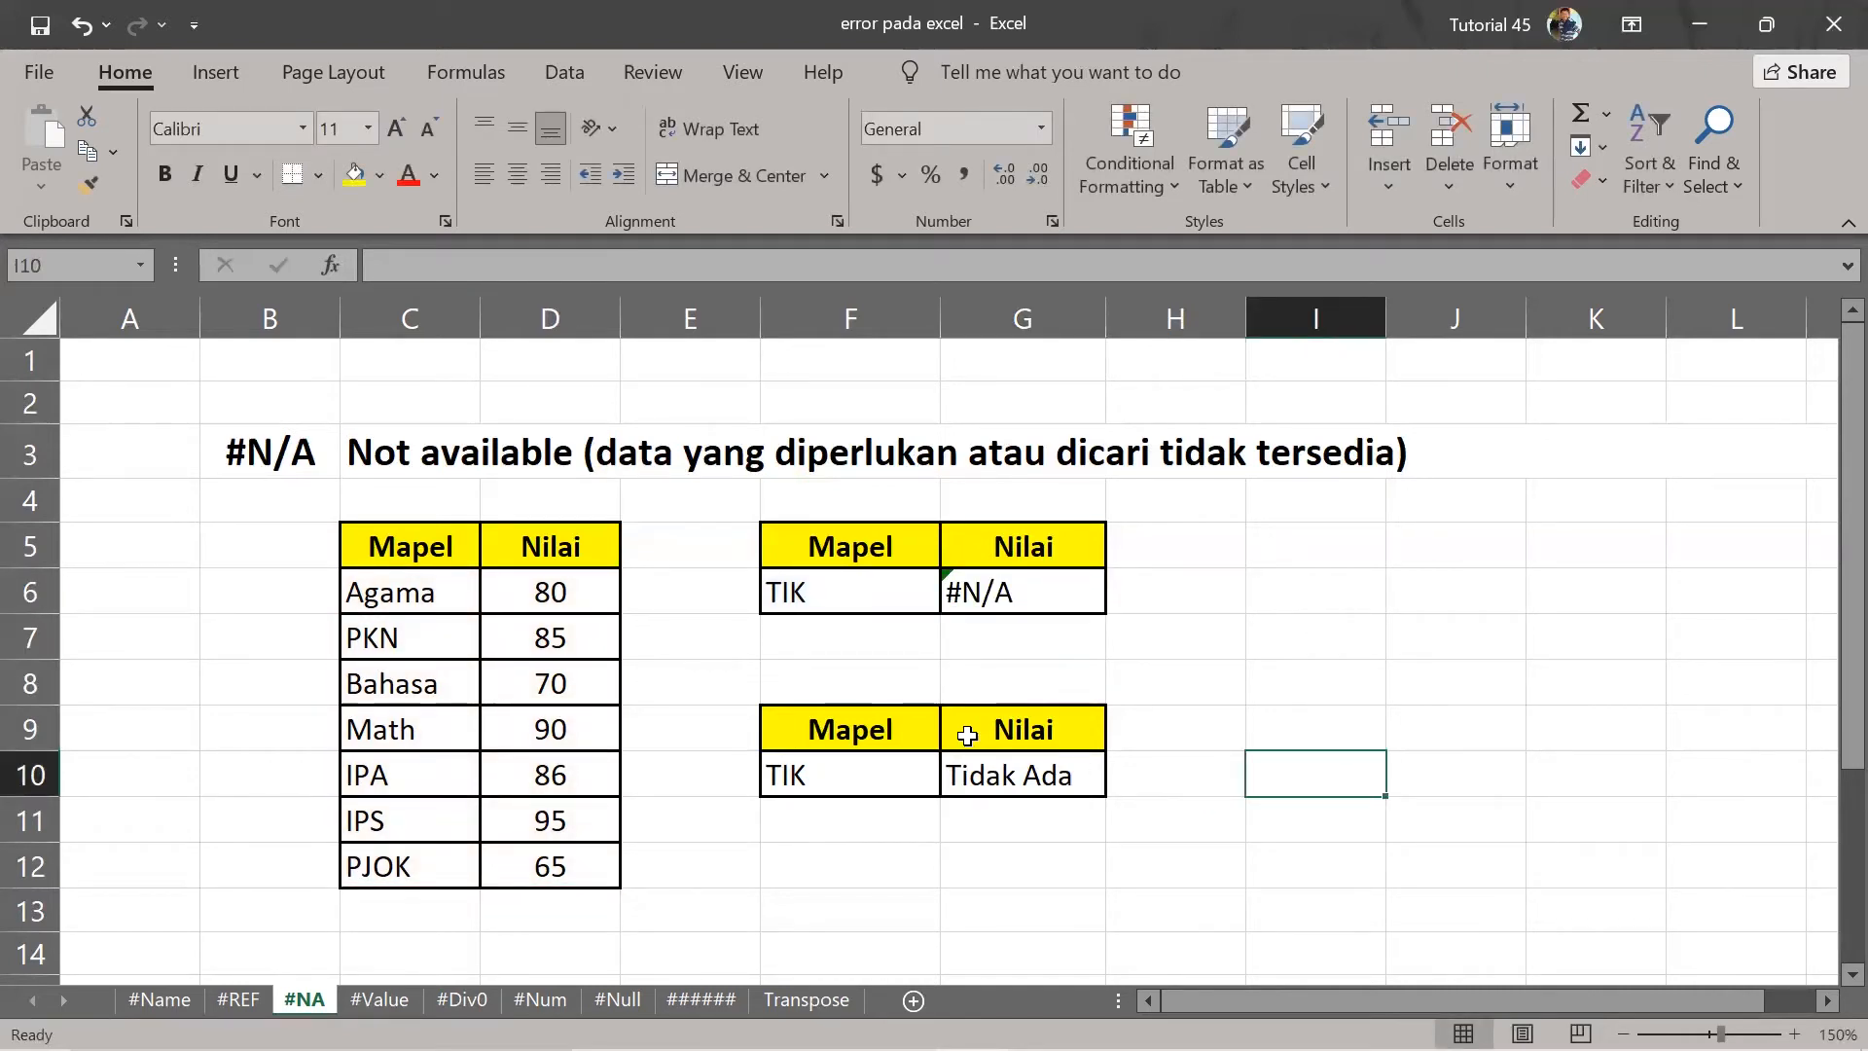
On the #Value sheet, examine each subject's entry in the Nilai column and the TOTAL formula in D8.
left_click(379, 999)
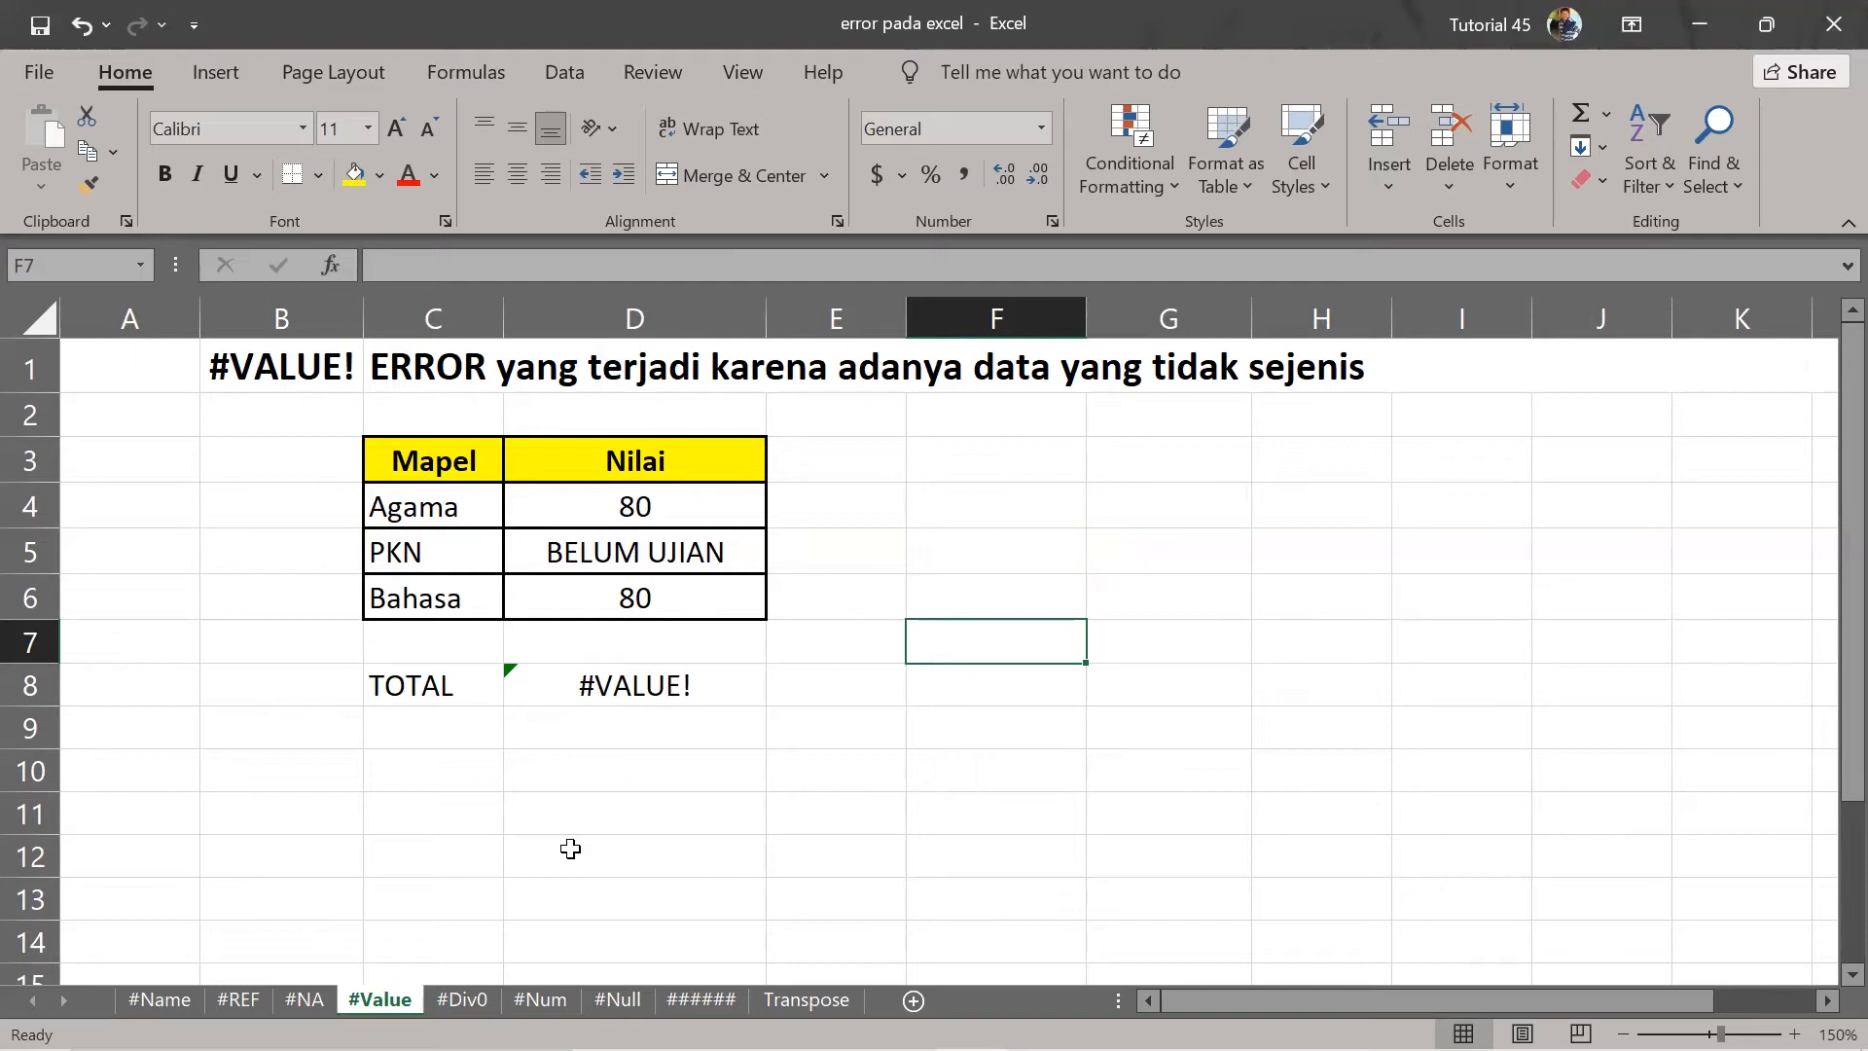
left_click(426, 498)
left_click(580, 517)
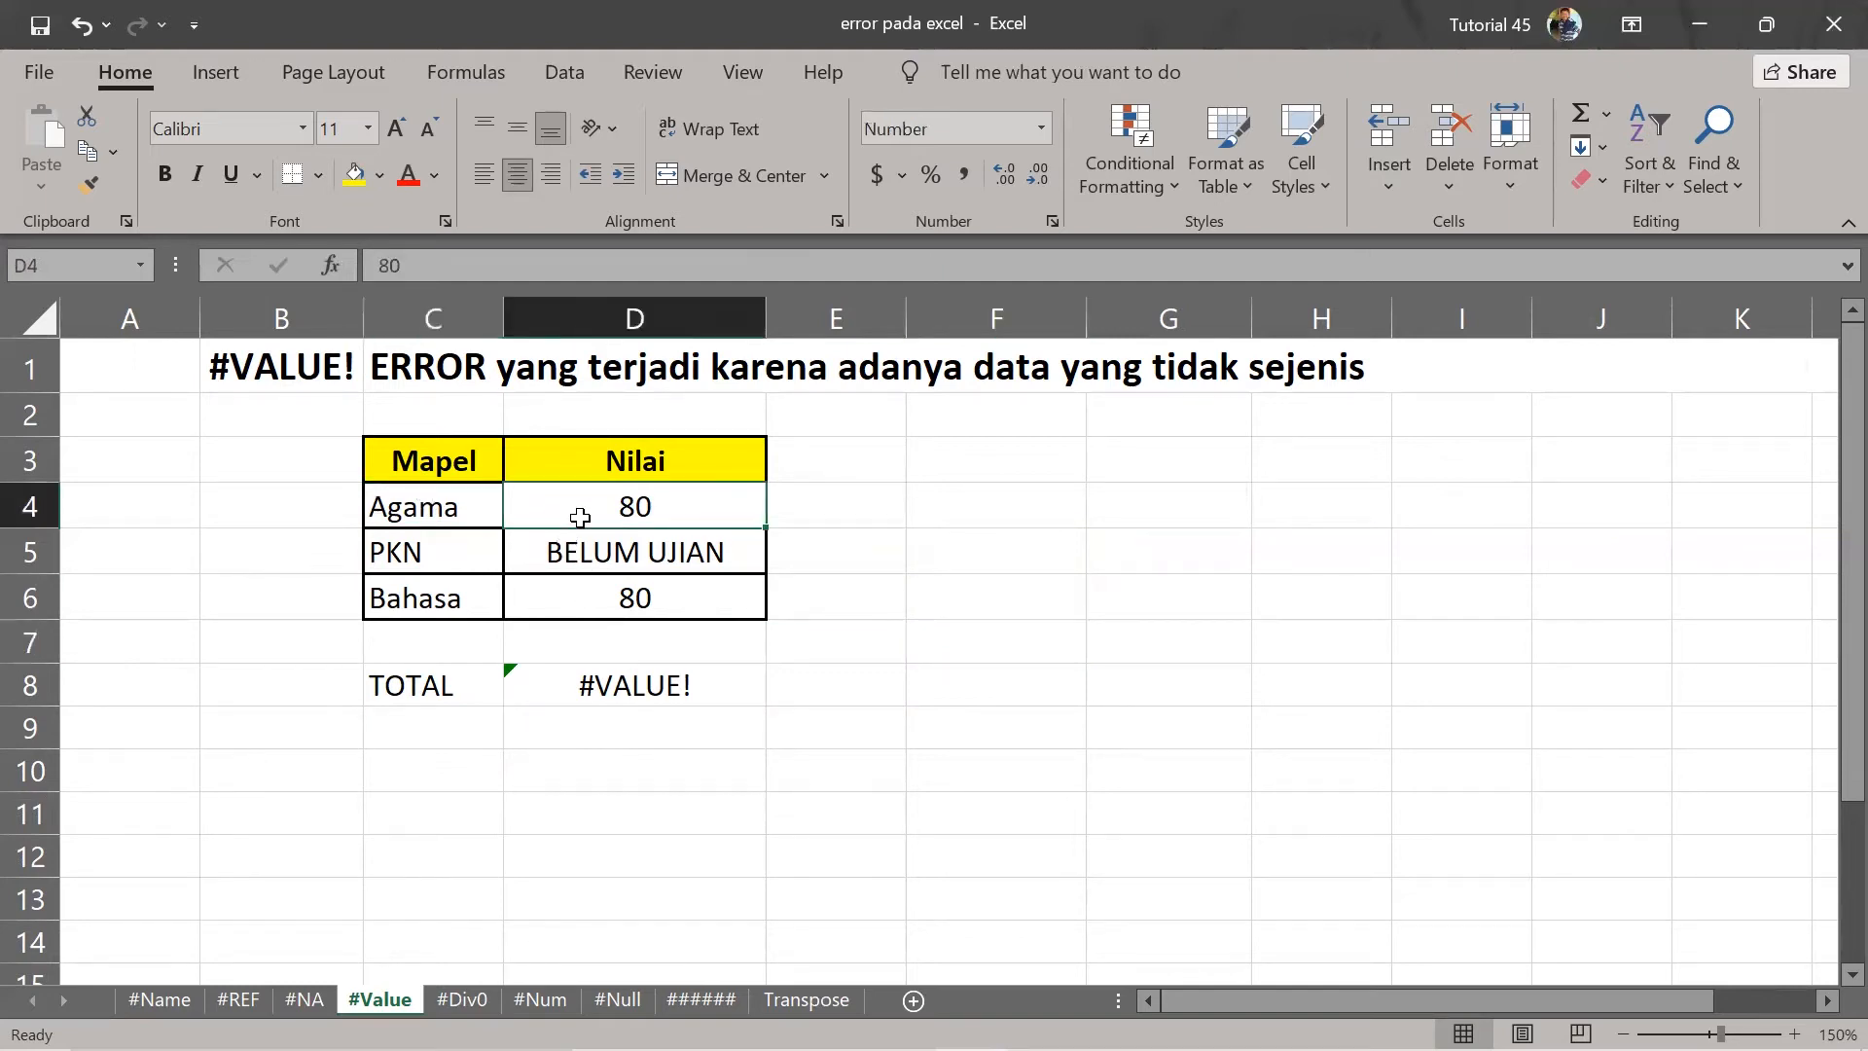
left_click(455, 525)
left_click(604, 506)
left_click(429, 546)
left_click(570, 550)
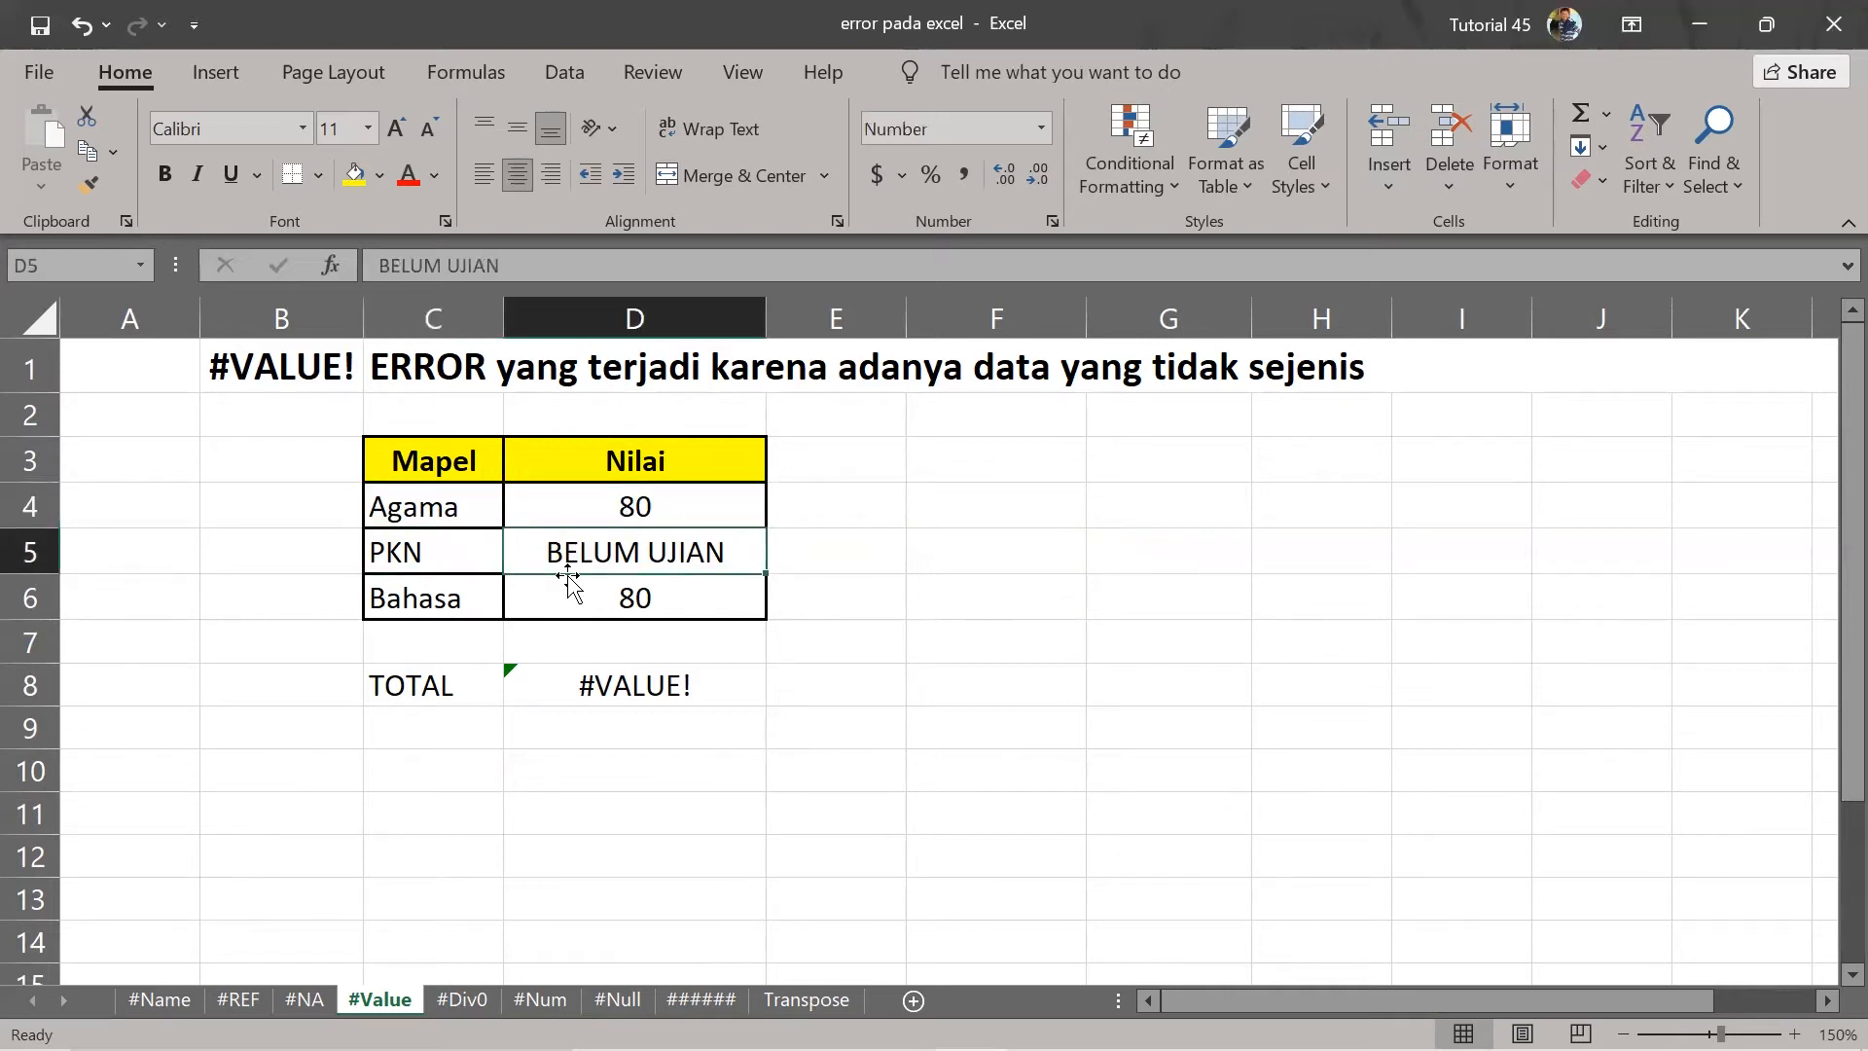
left_click(459, 596)
left_click(576, 594)
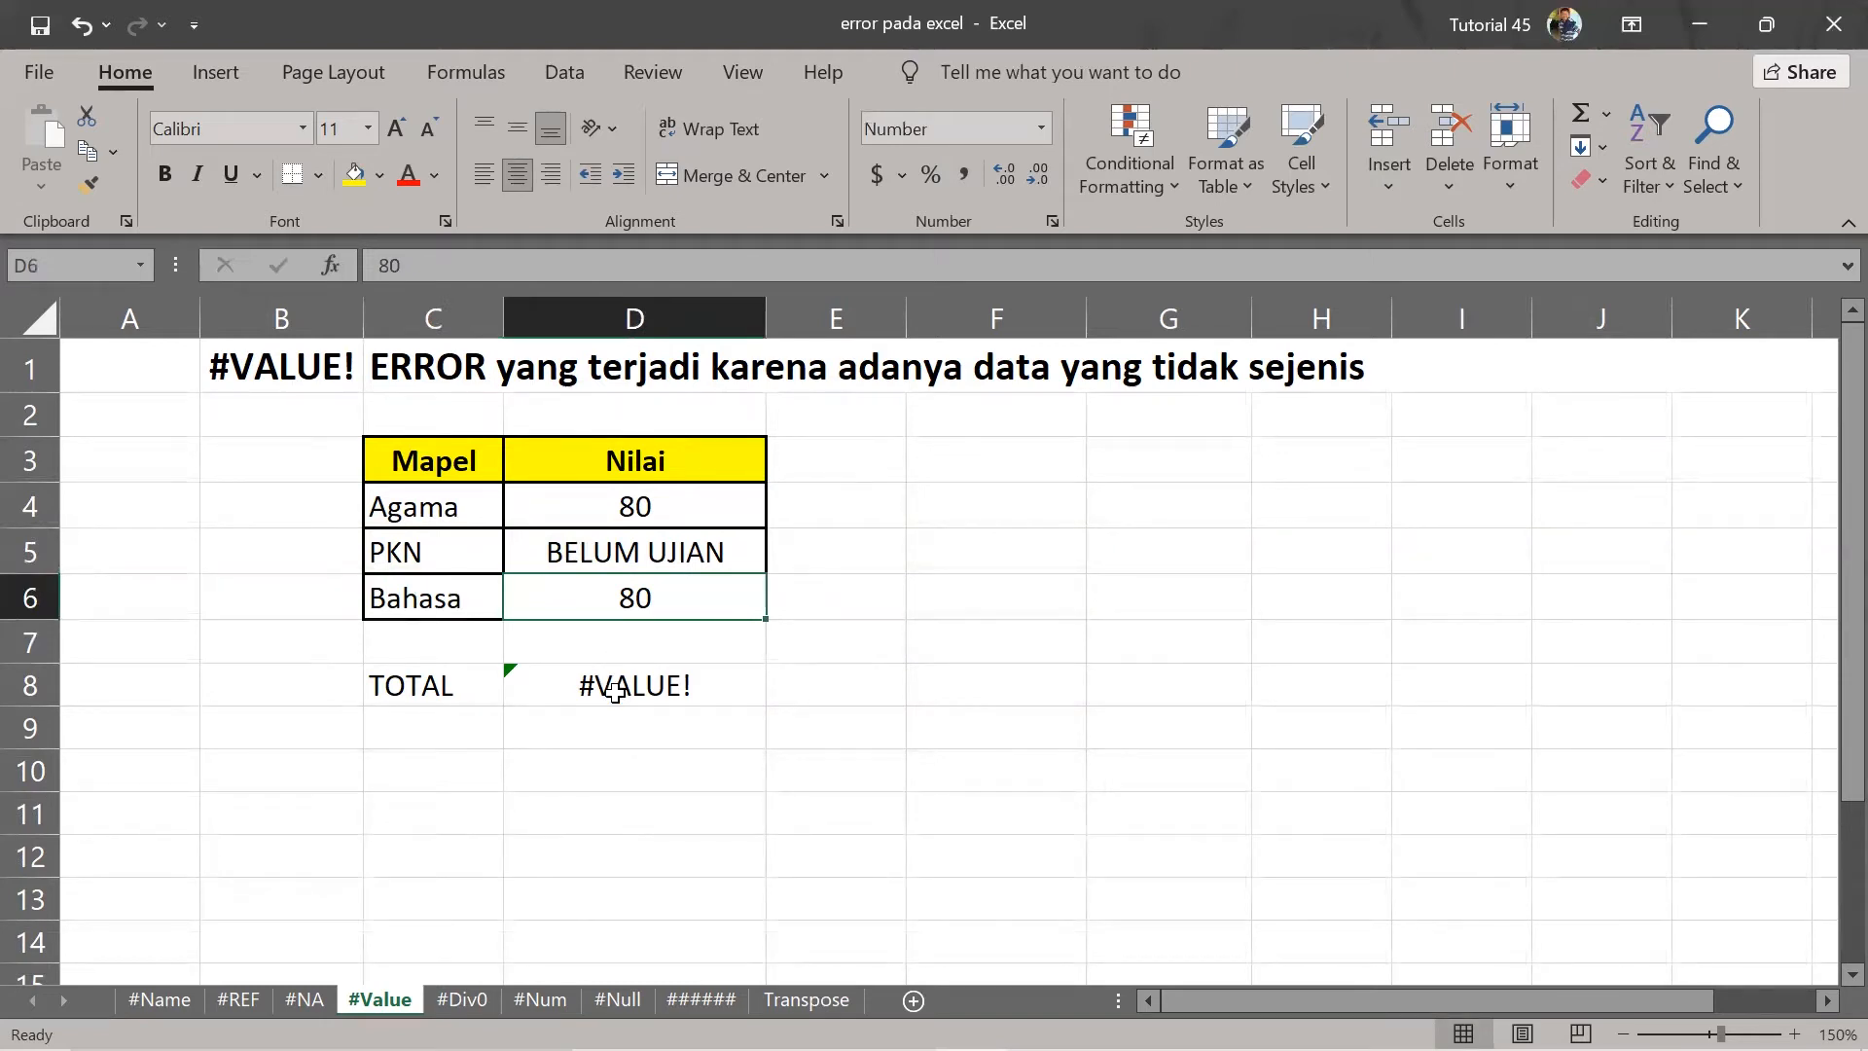
double_click(667, 681)
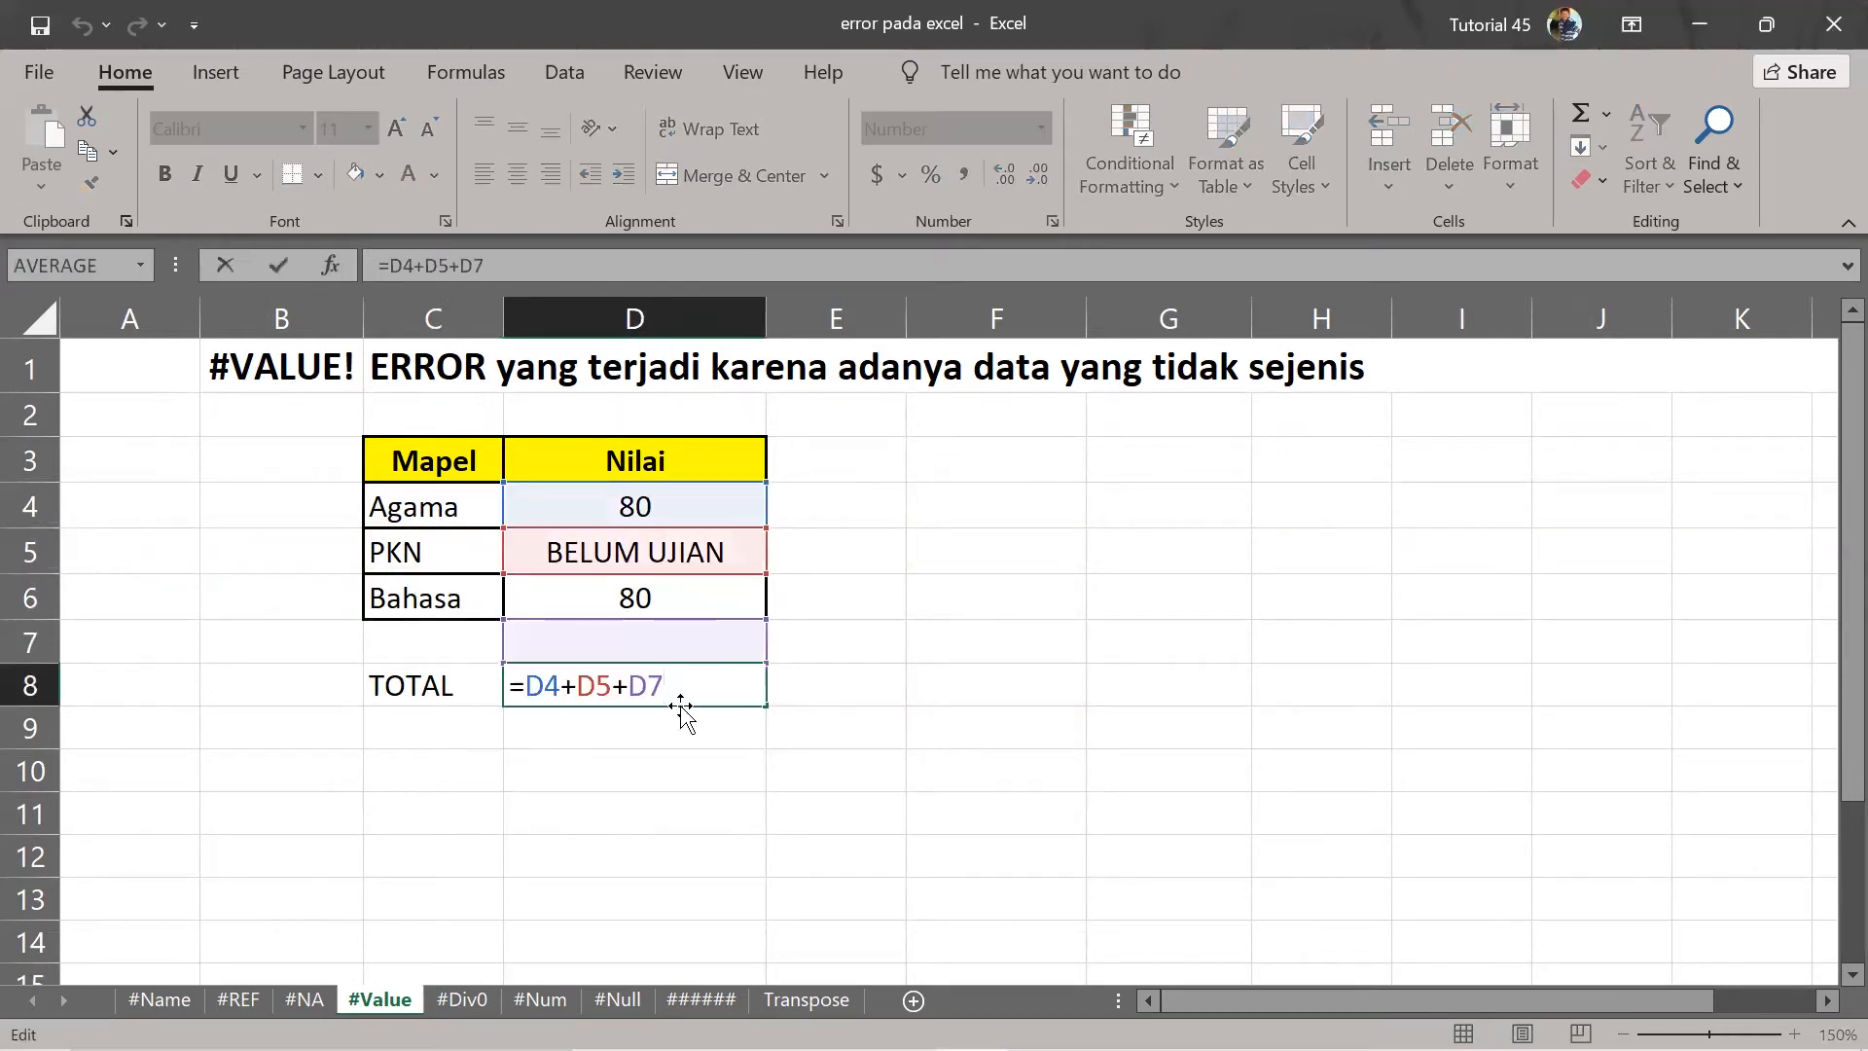
key("Return")
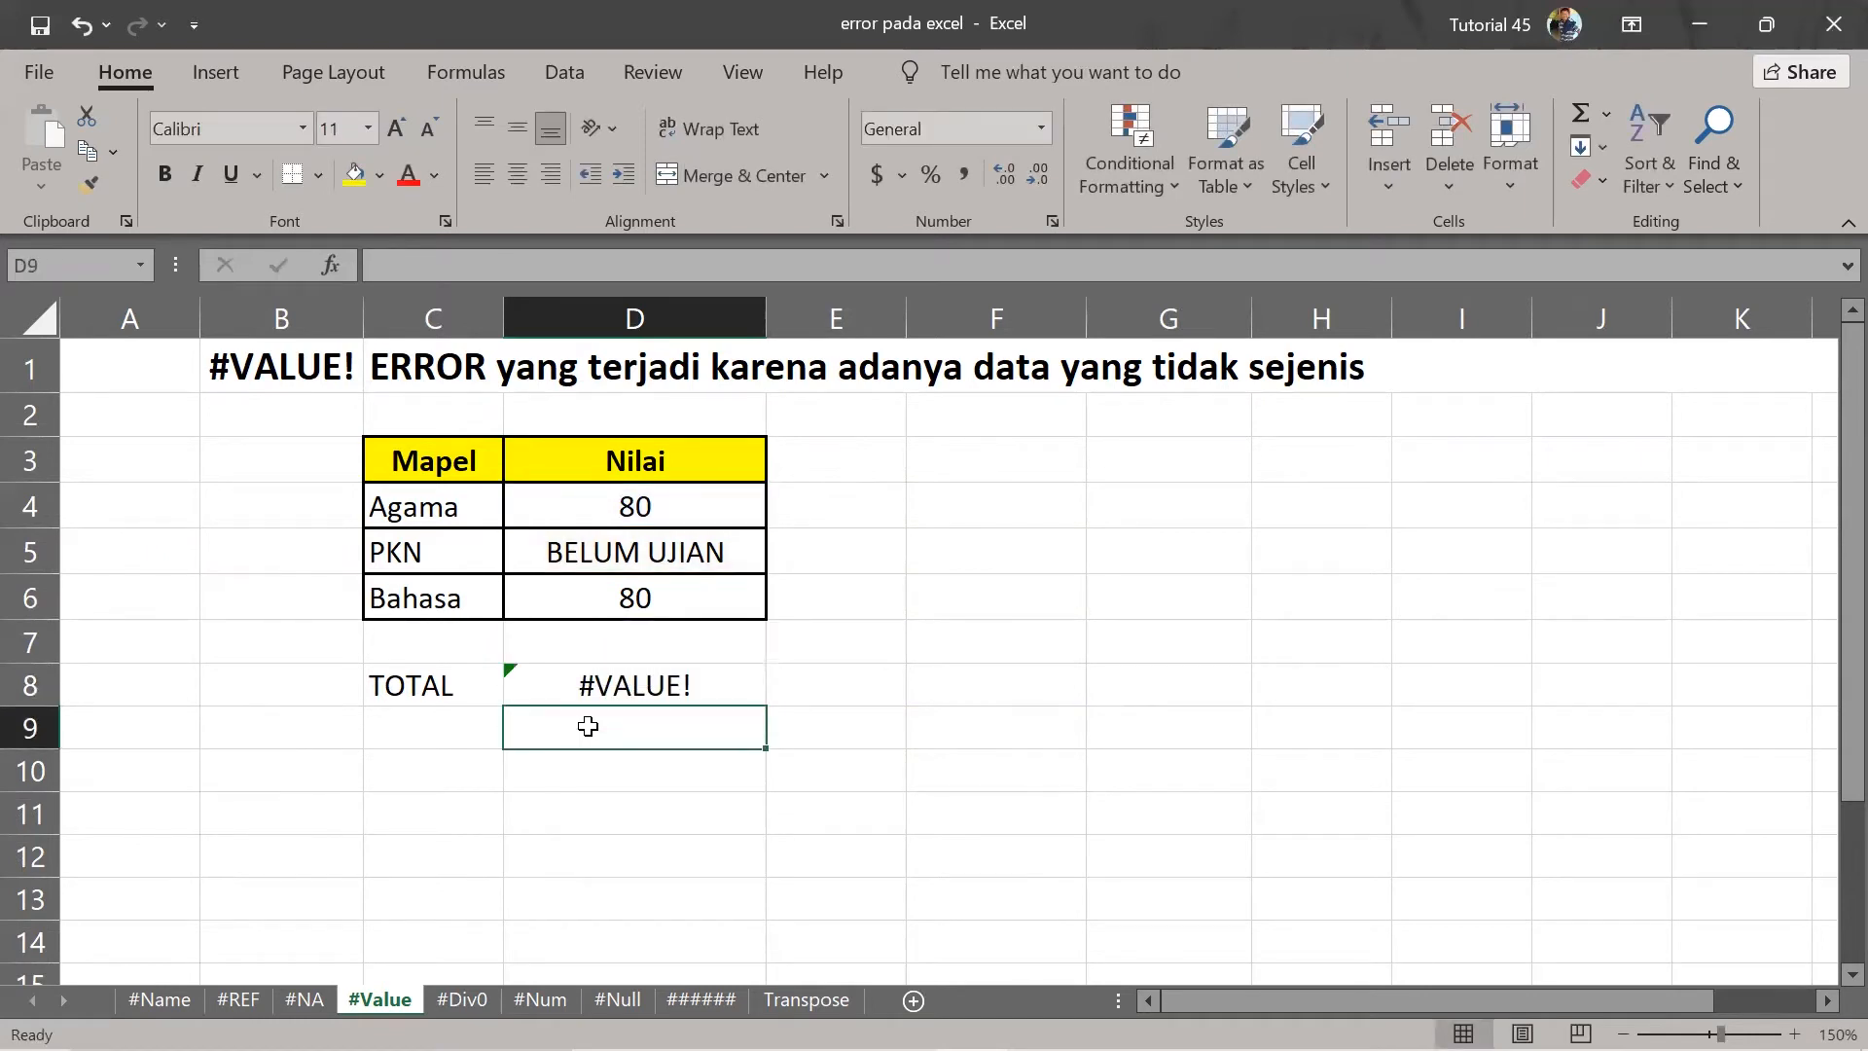
Enter the formula =D4+D5+D6 in cell D9 to add the three Nilai entries.
type("=")
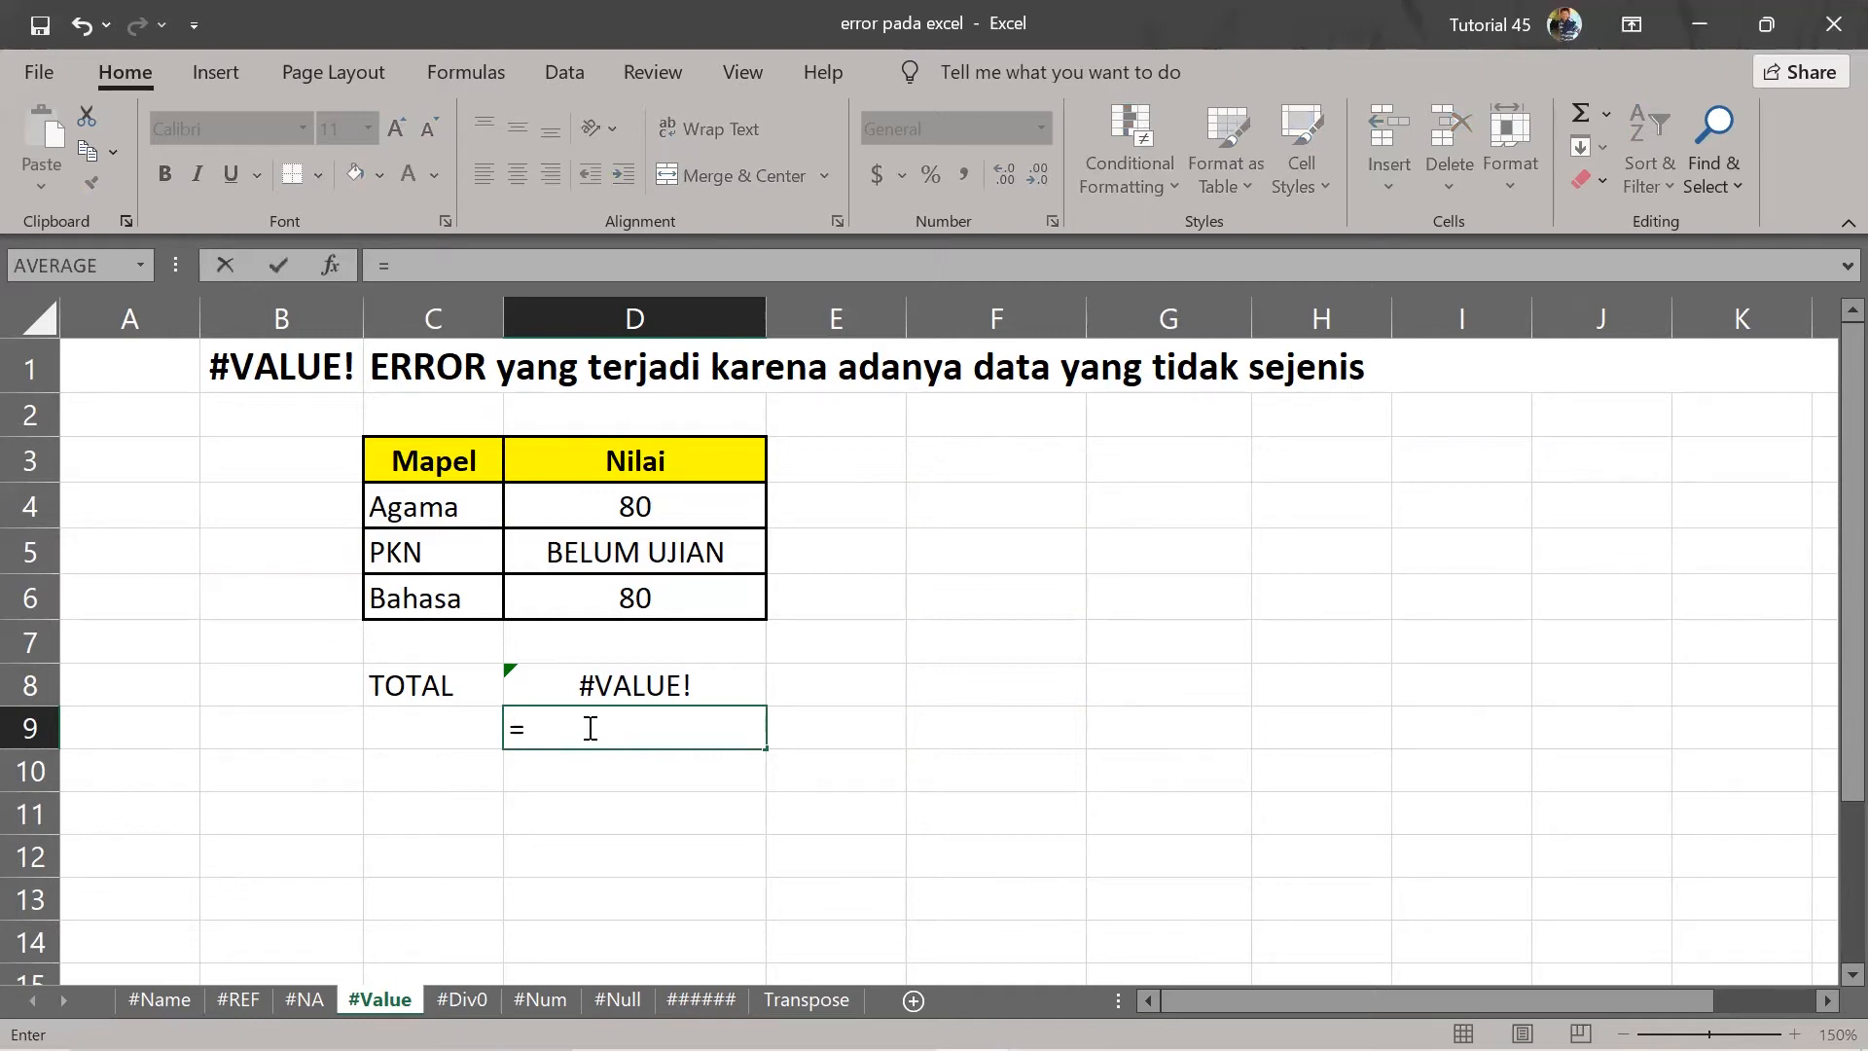
type("d")
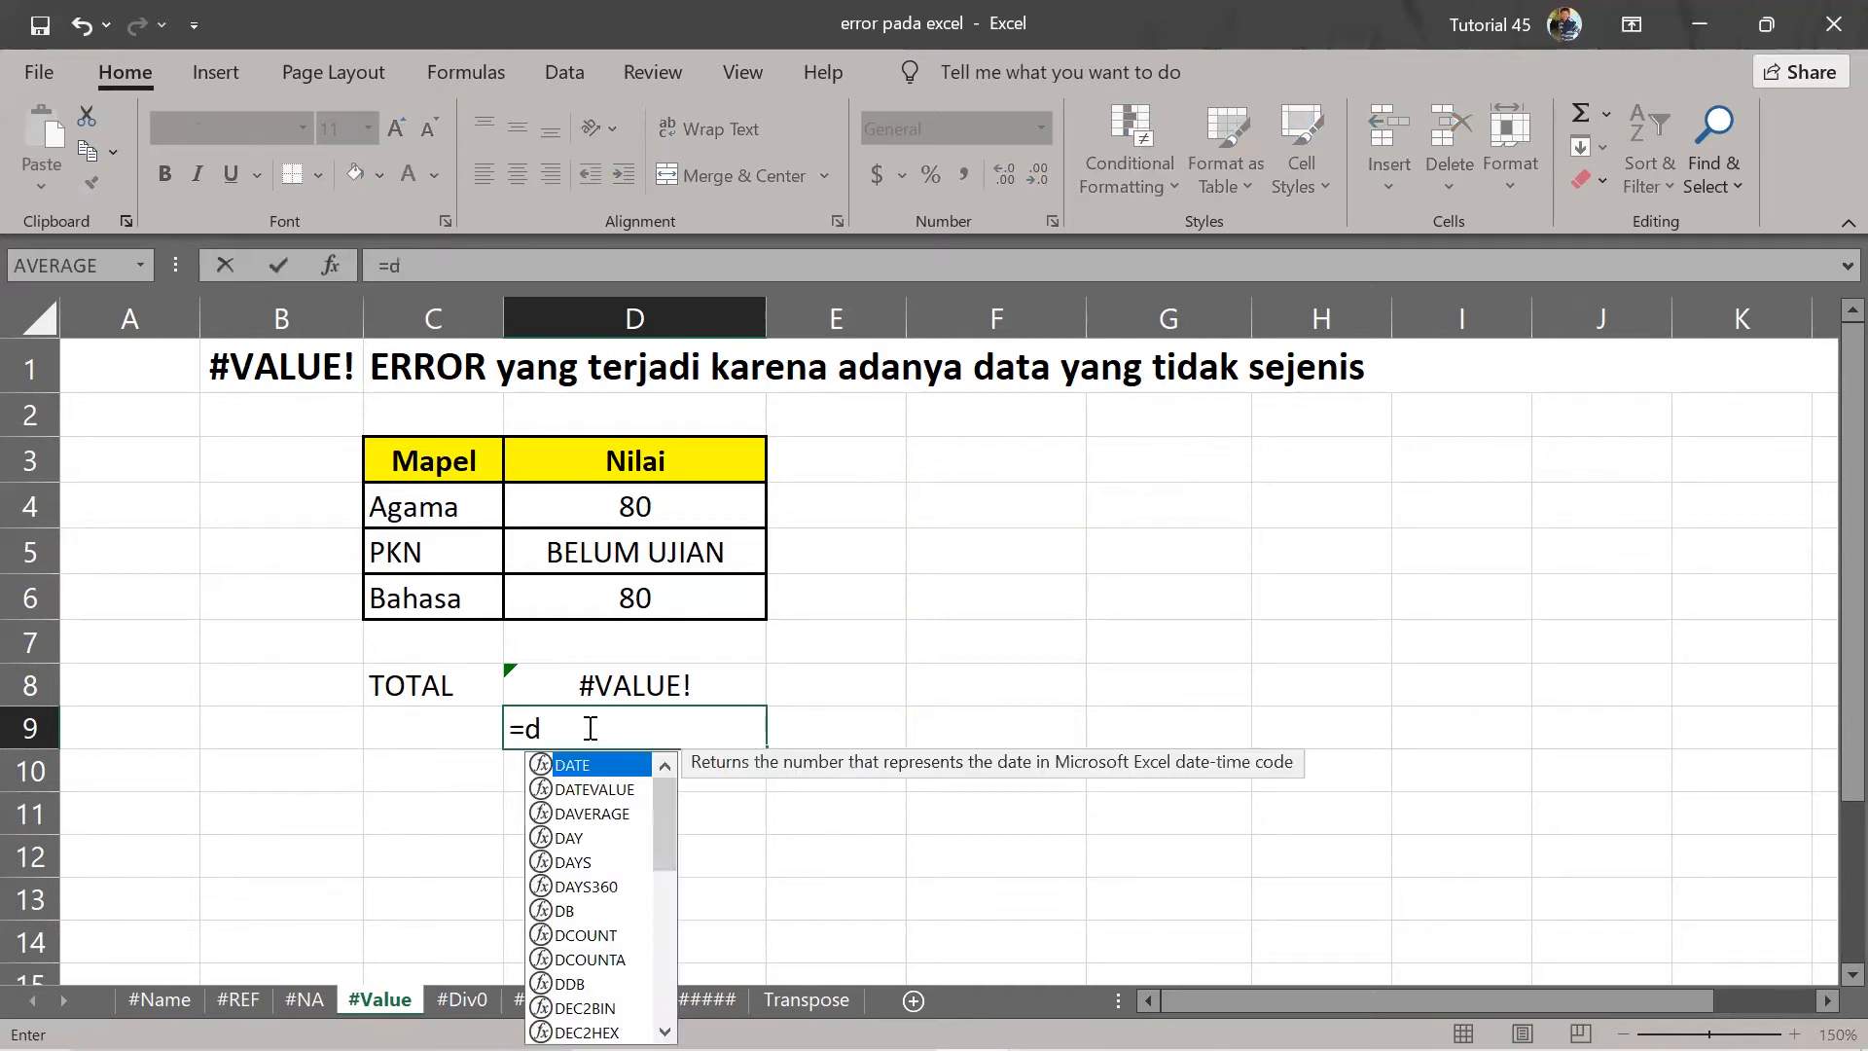
type("4+")
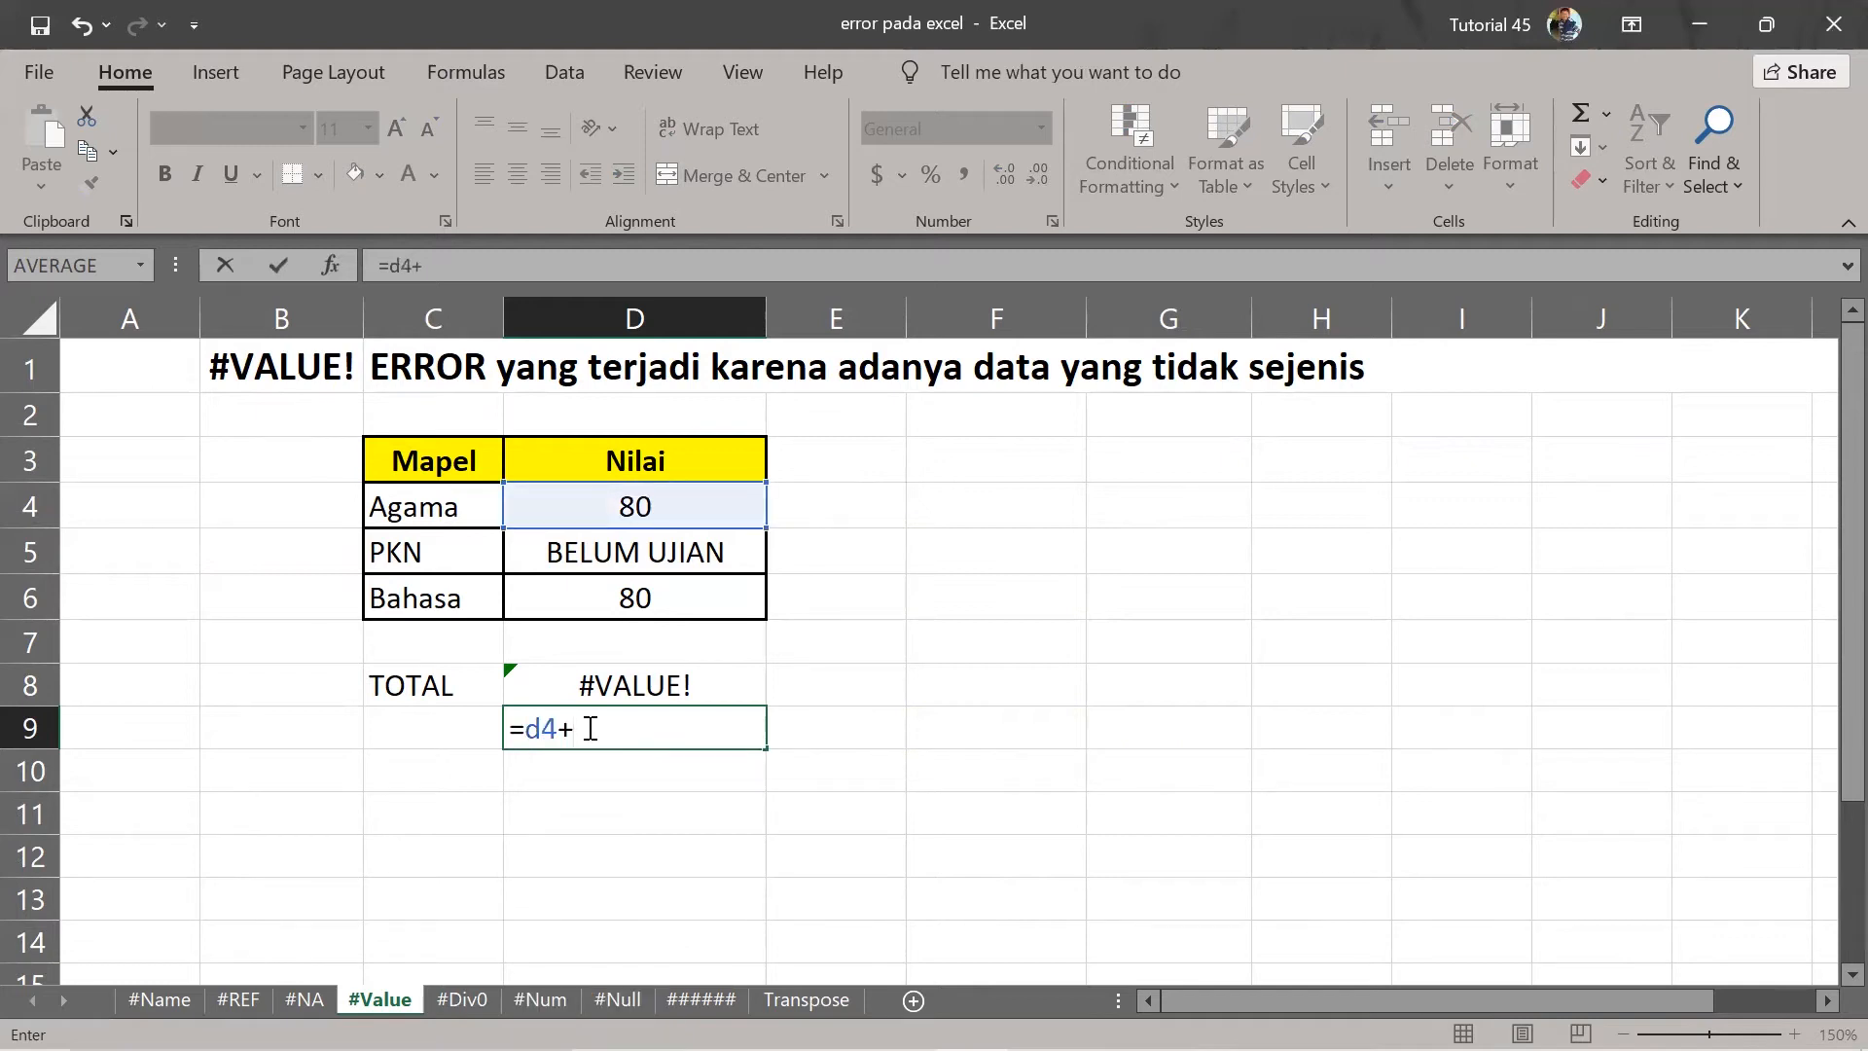
type("d5+")
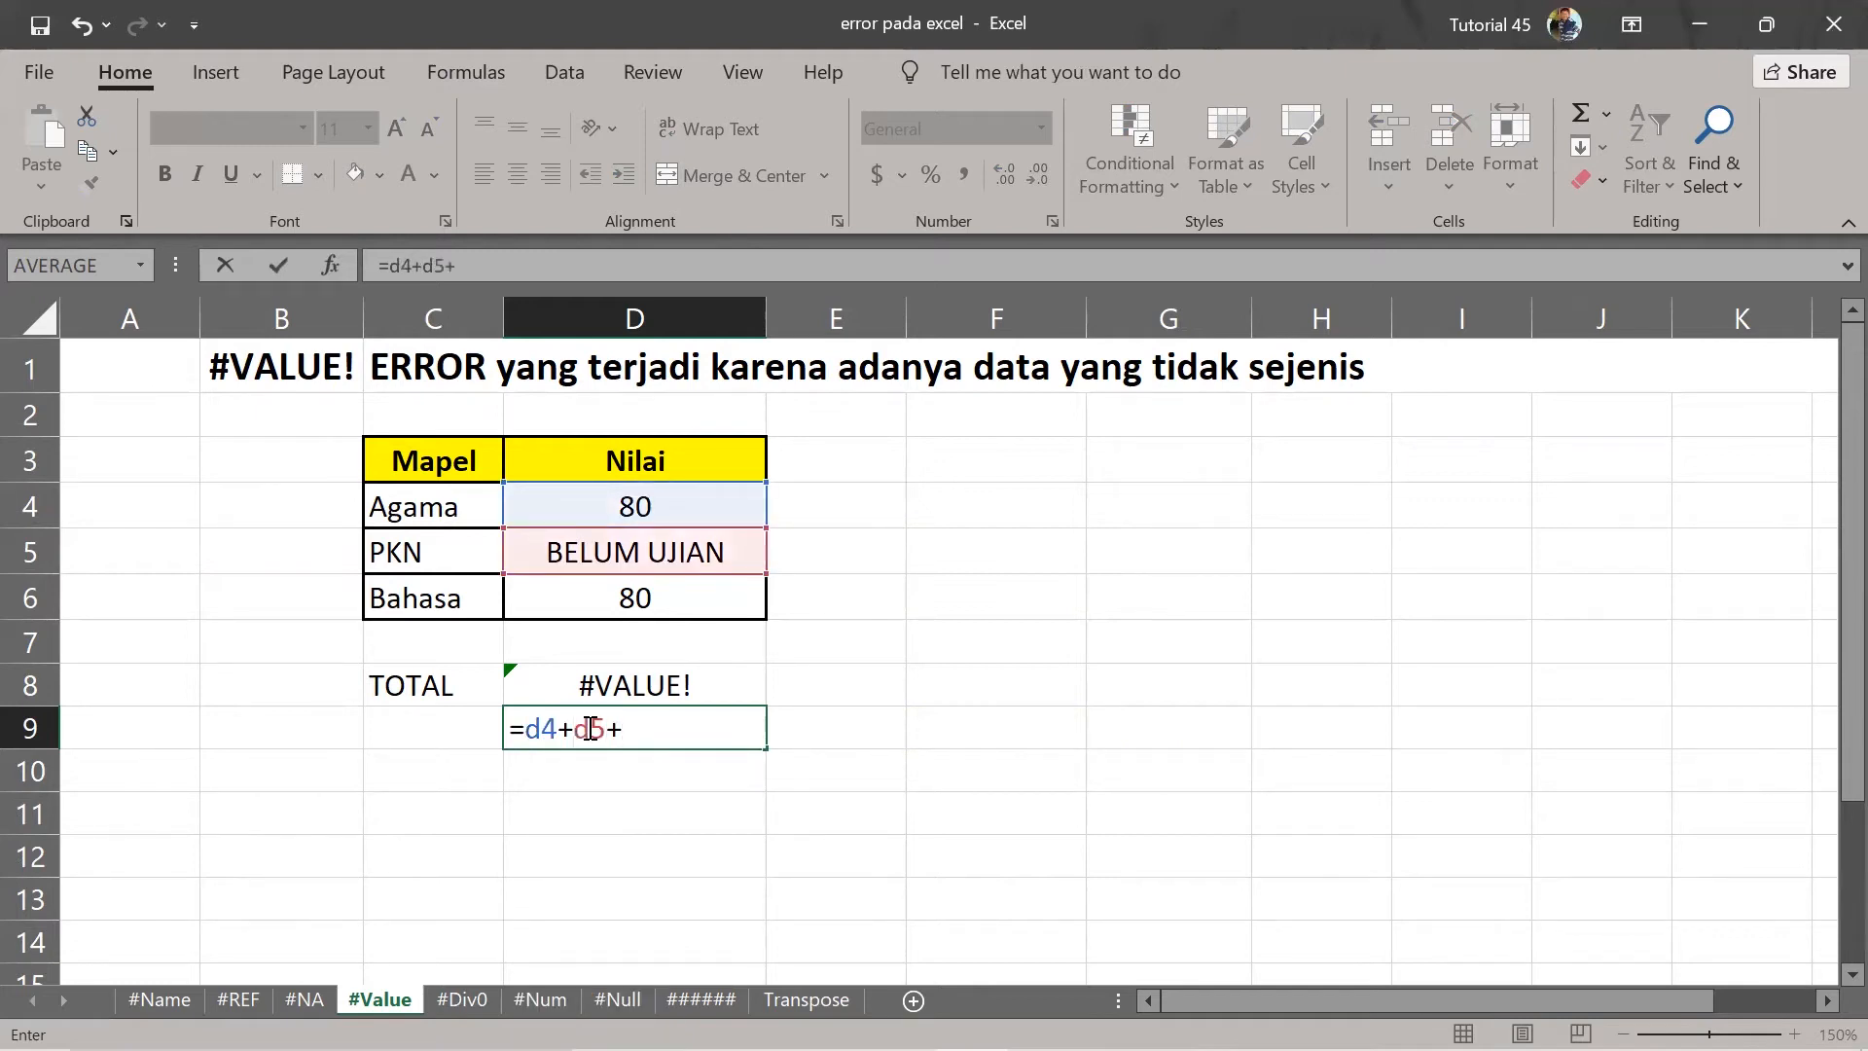
type("d6")
key("Return")
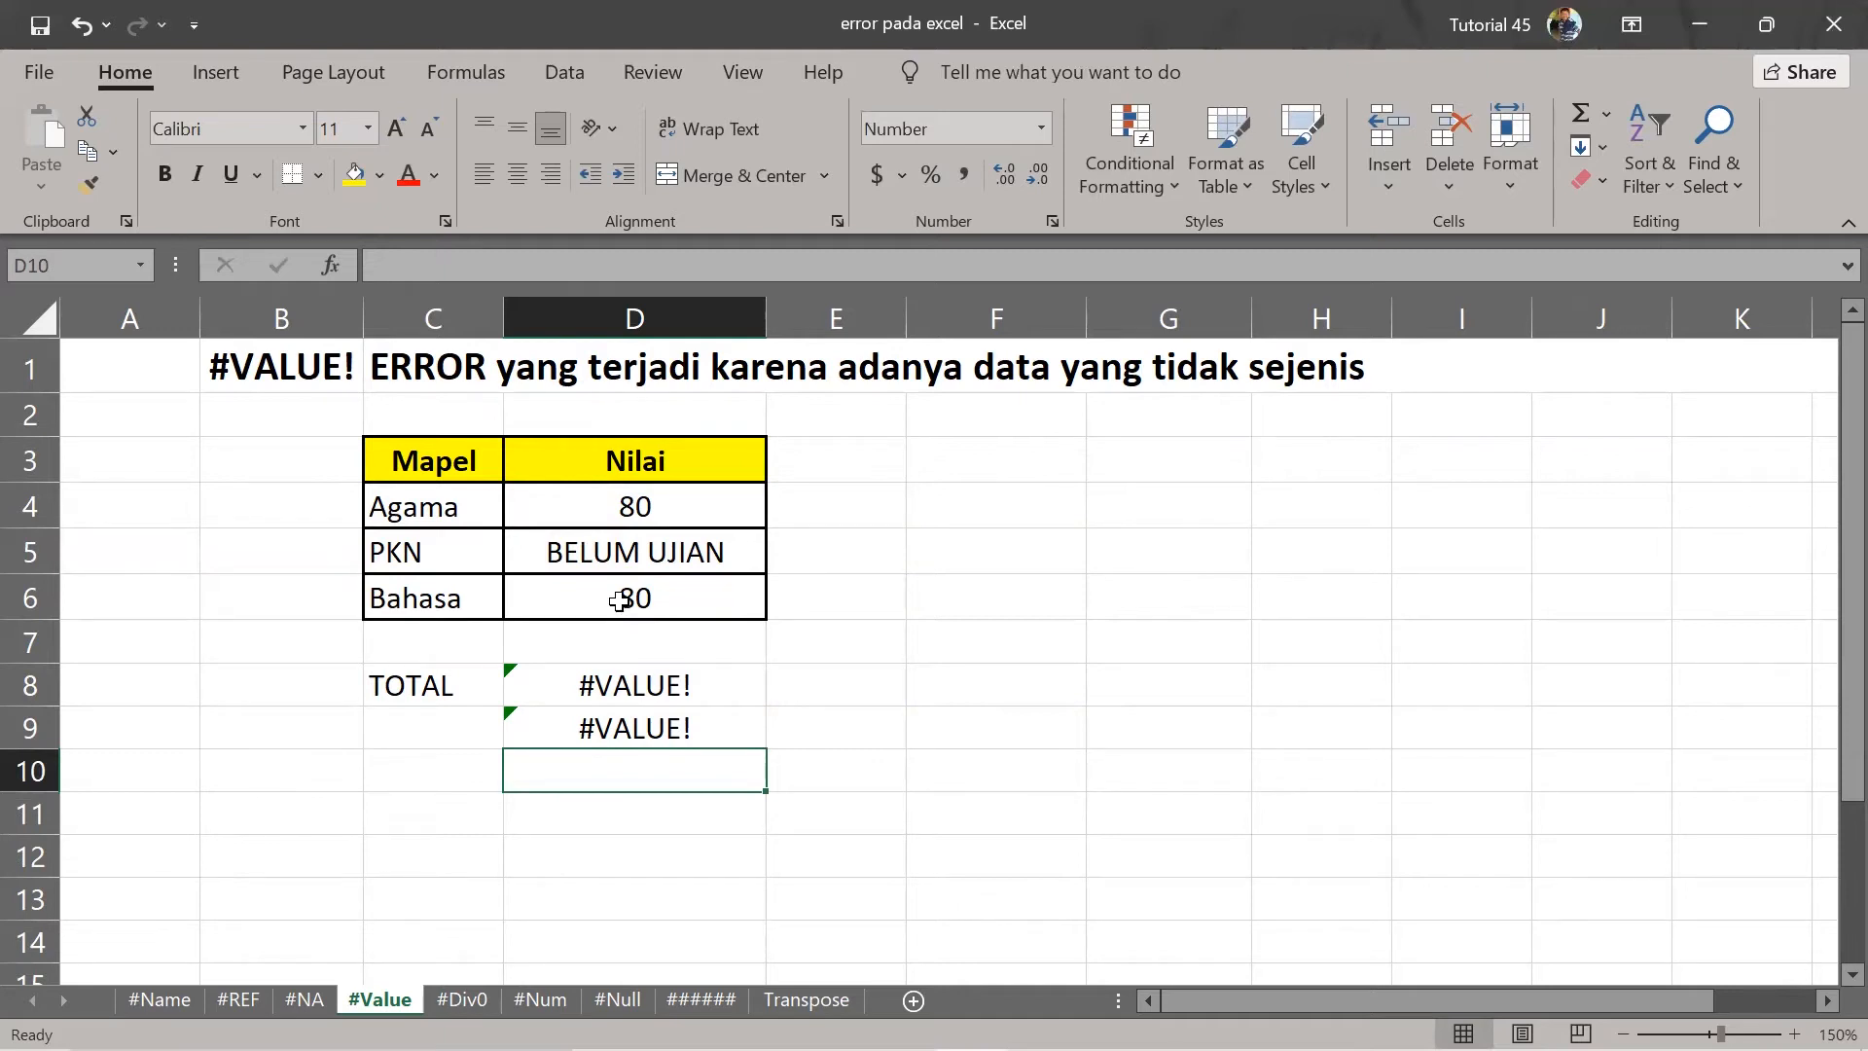
Compare the data types of the three Nilai entries in D4 to D6 used by the sum.
left_click(661, 504)
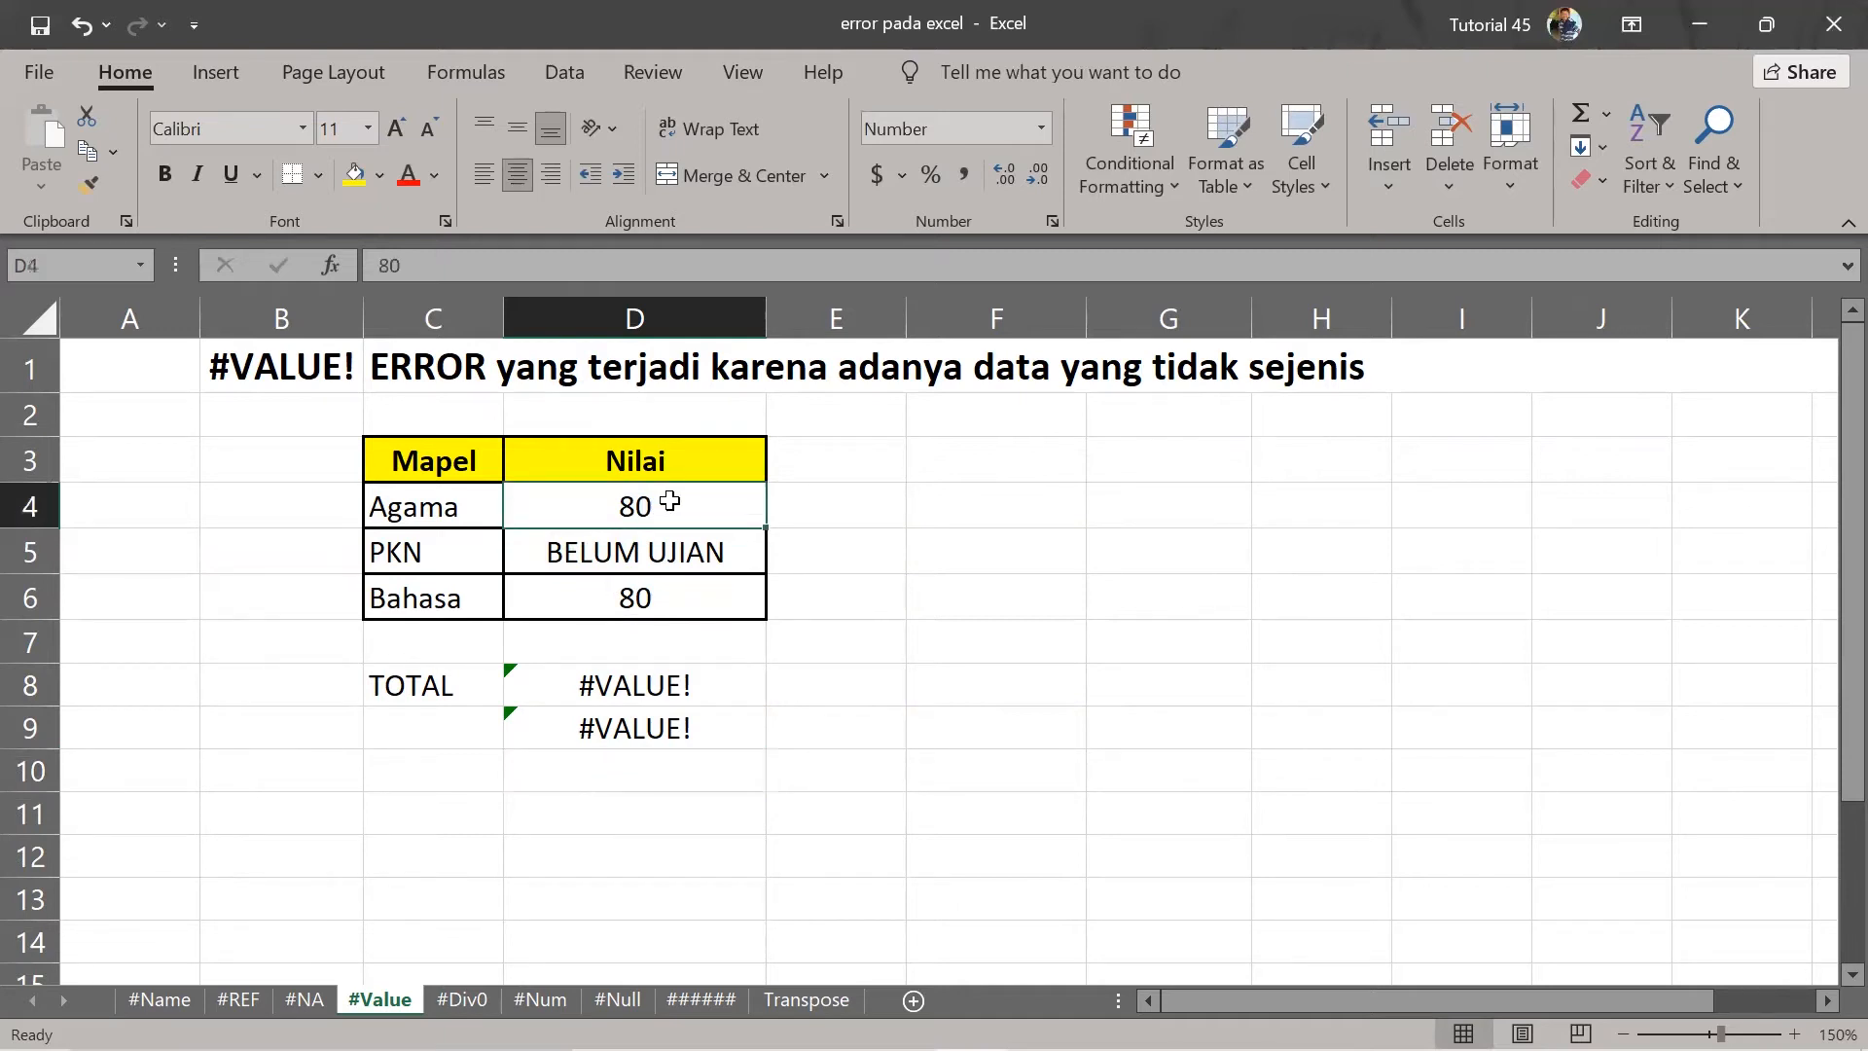
left_click(670, 547)
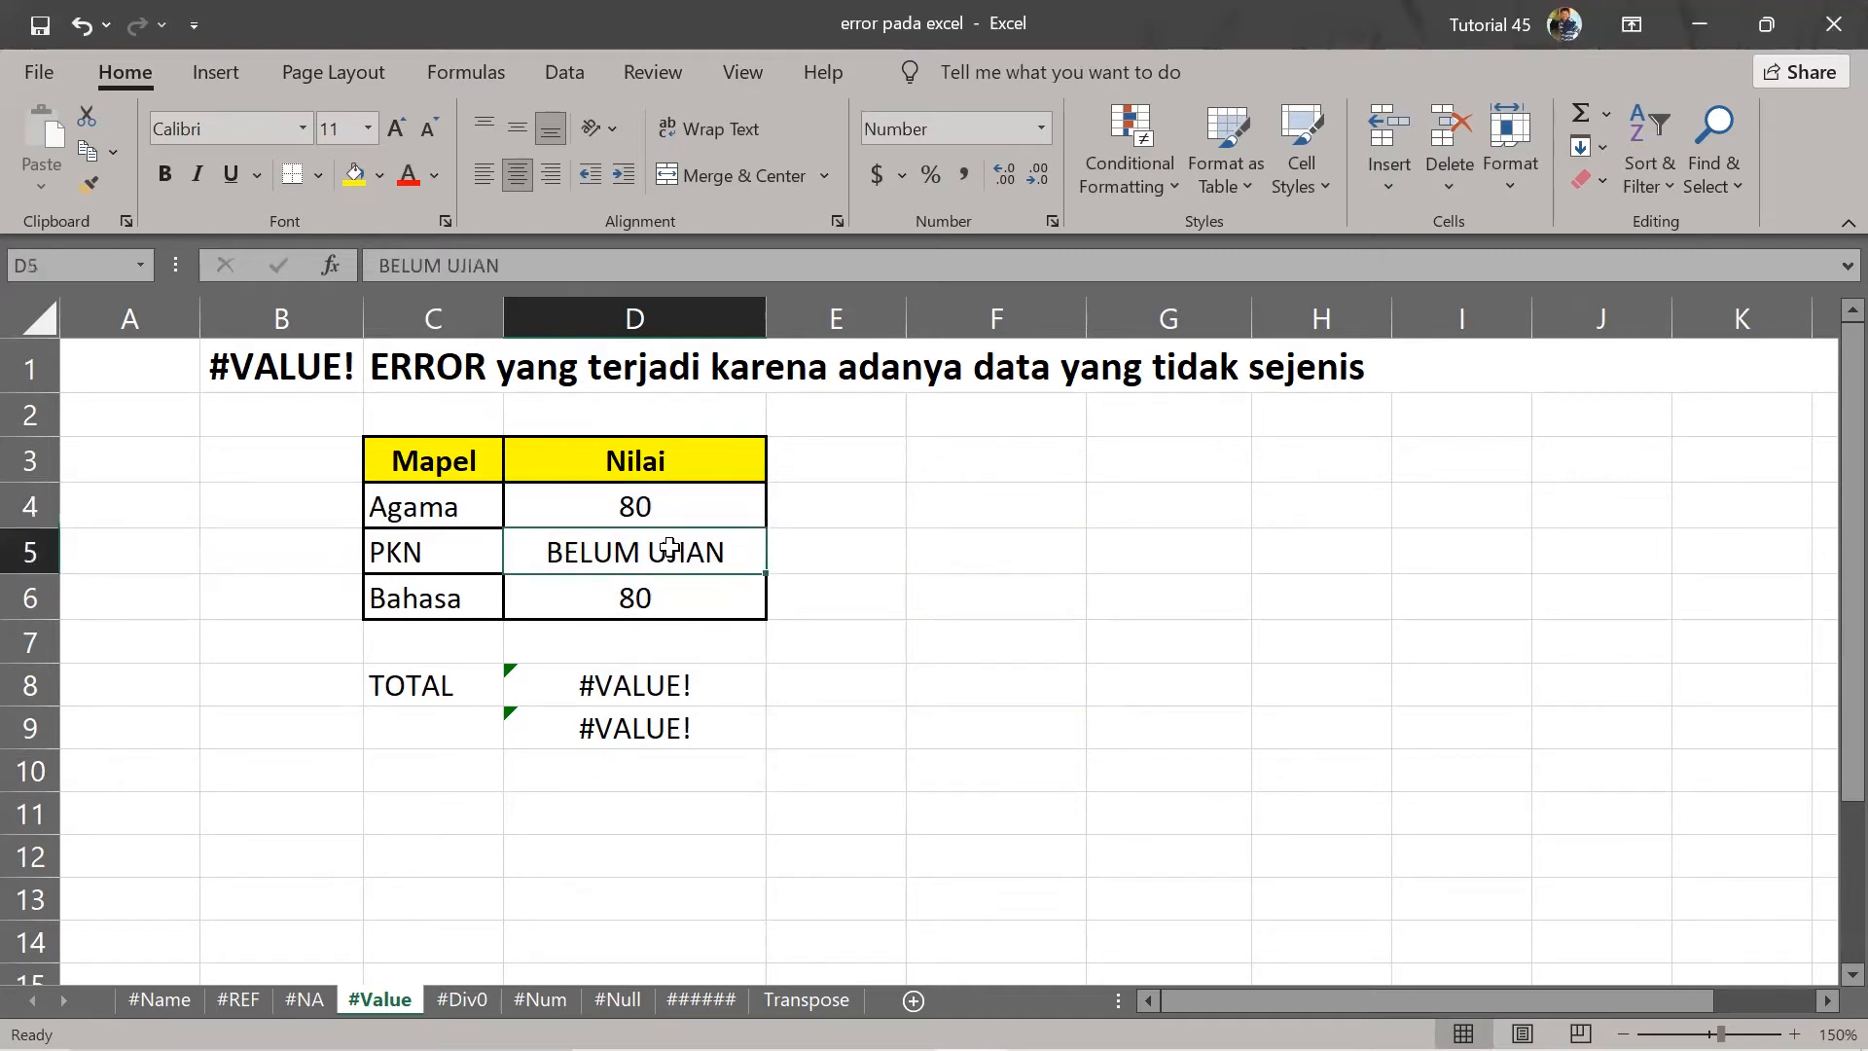
left_click(650, 503)
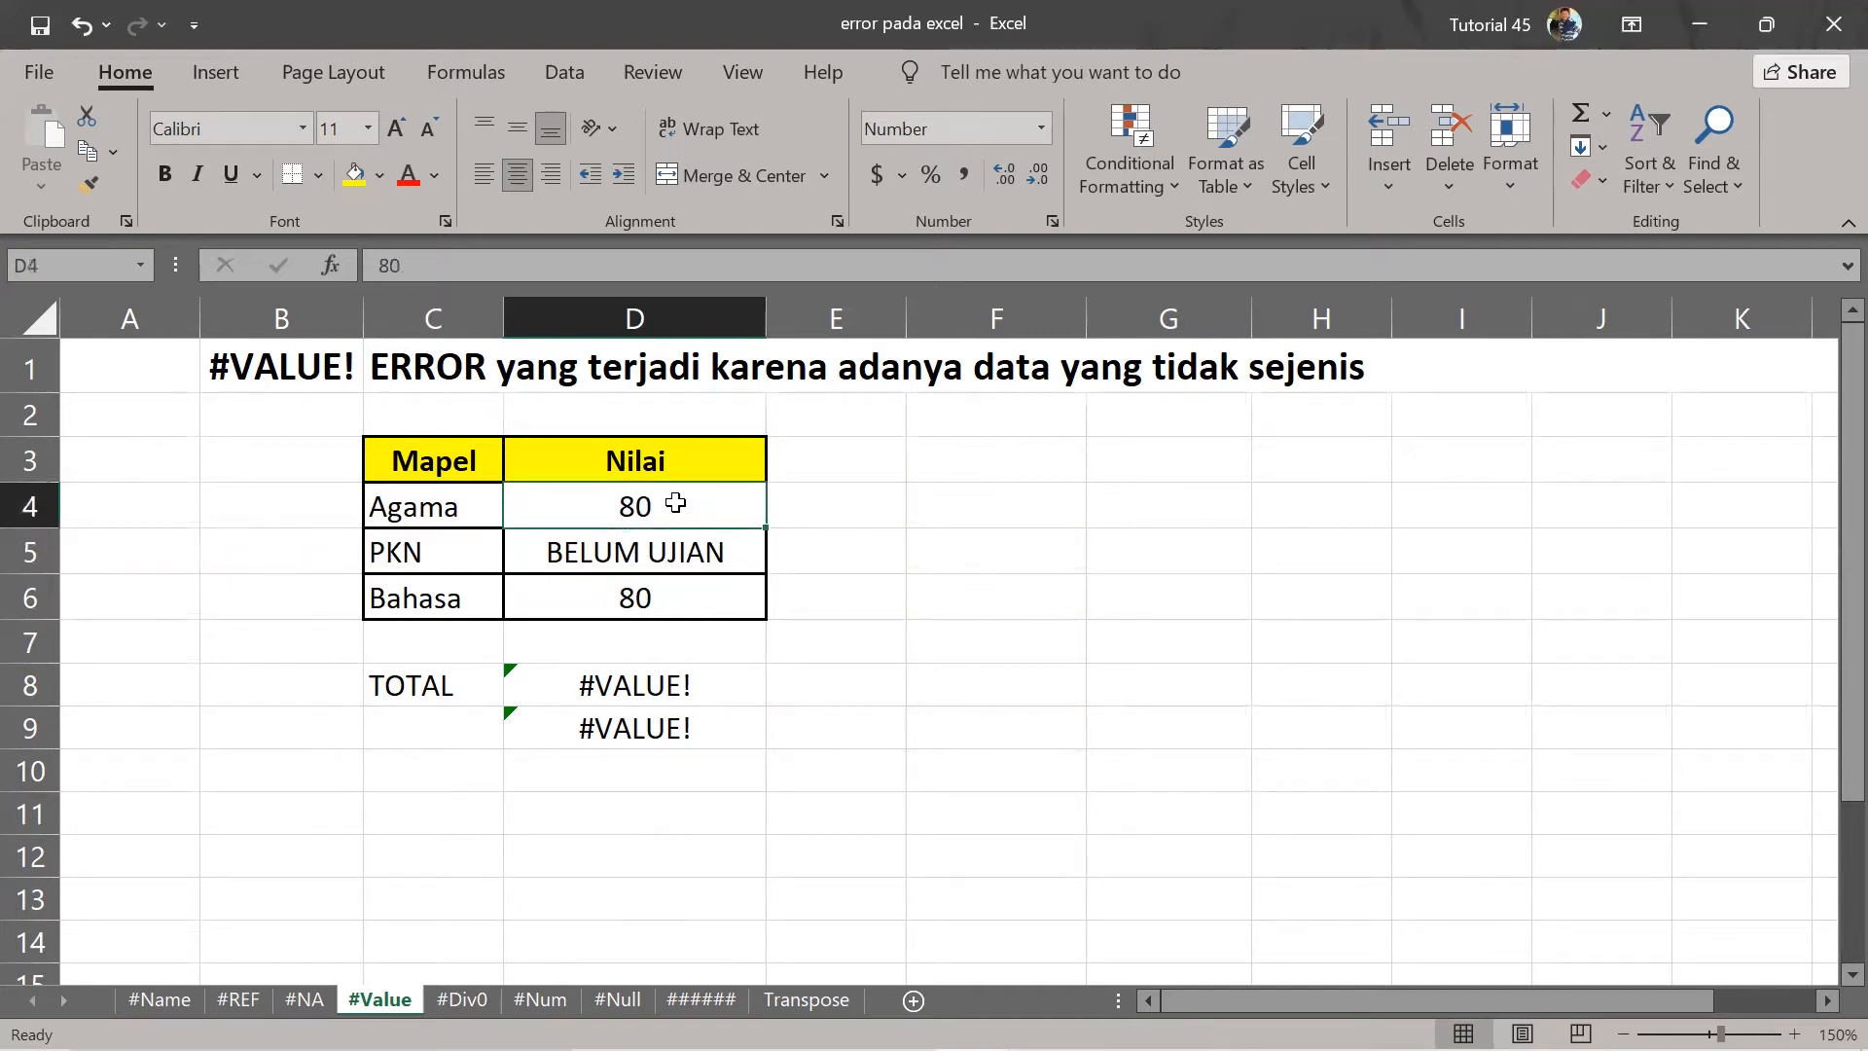
left_click(658, 560)
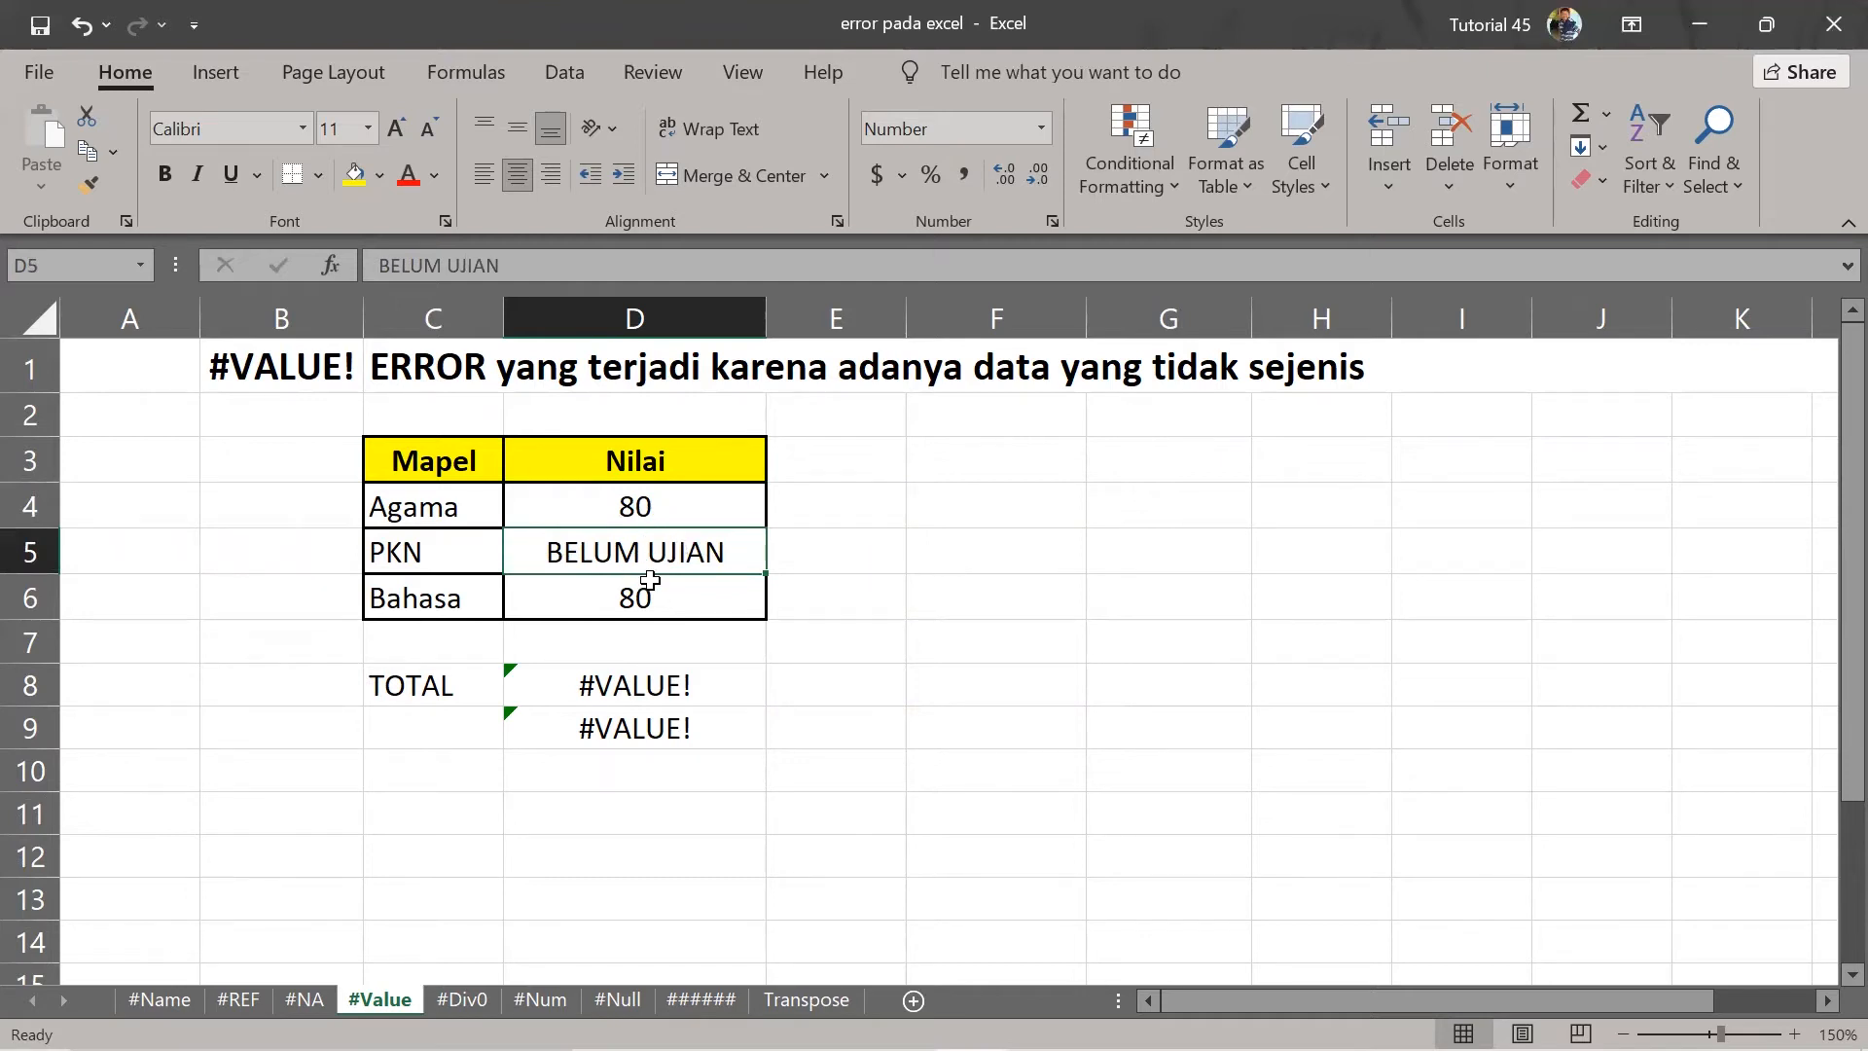
left_click(657, 602)
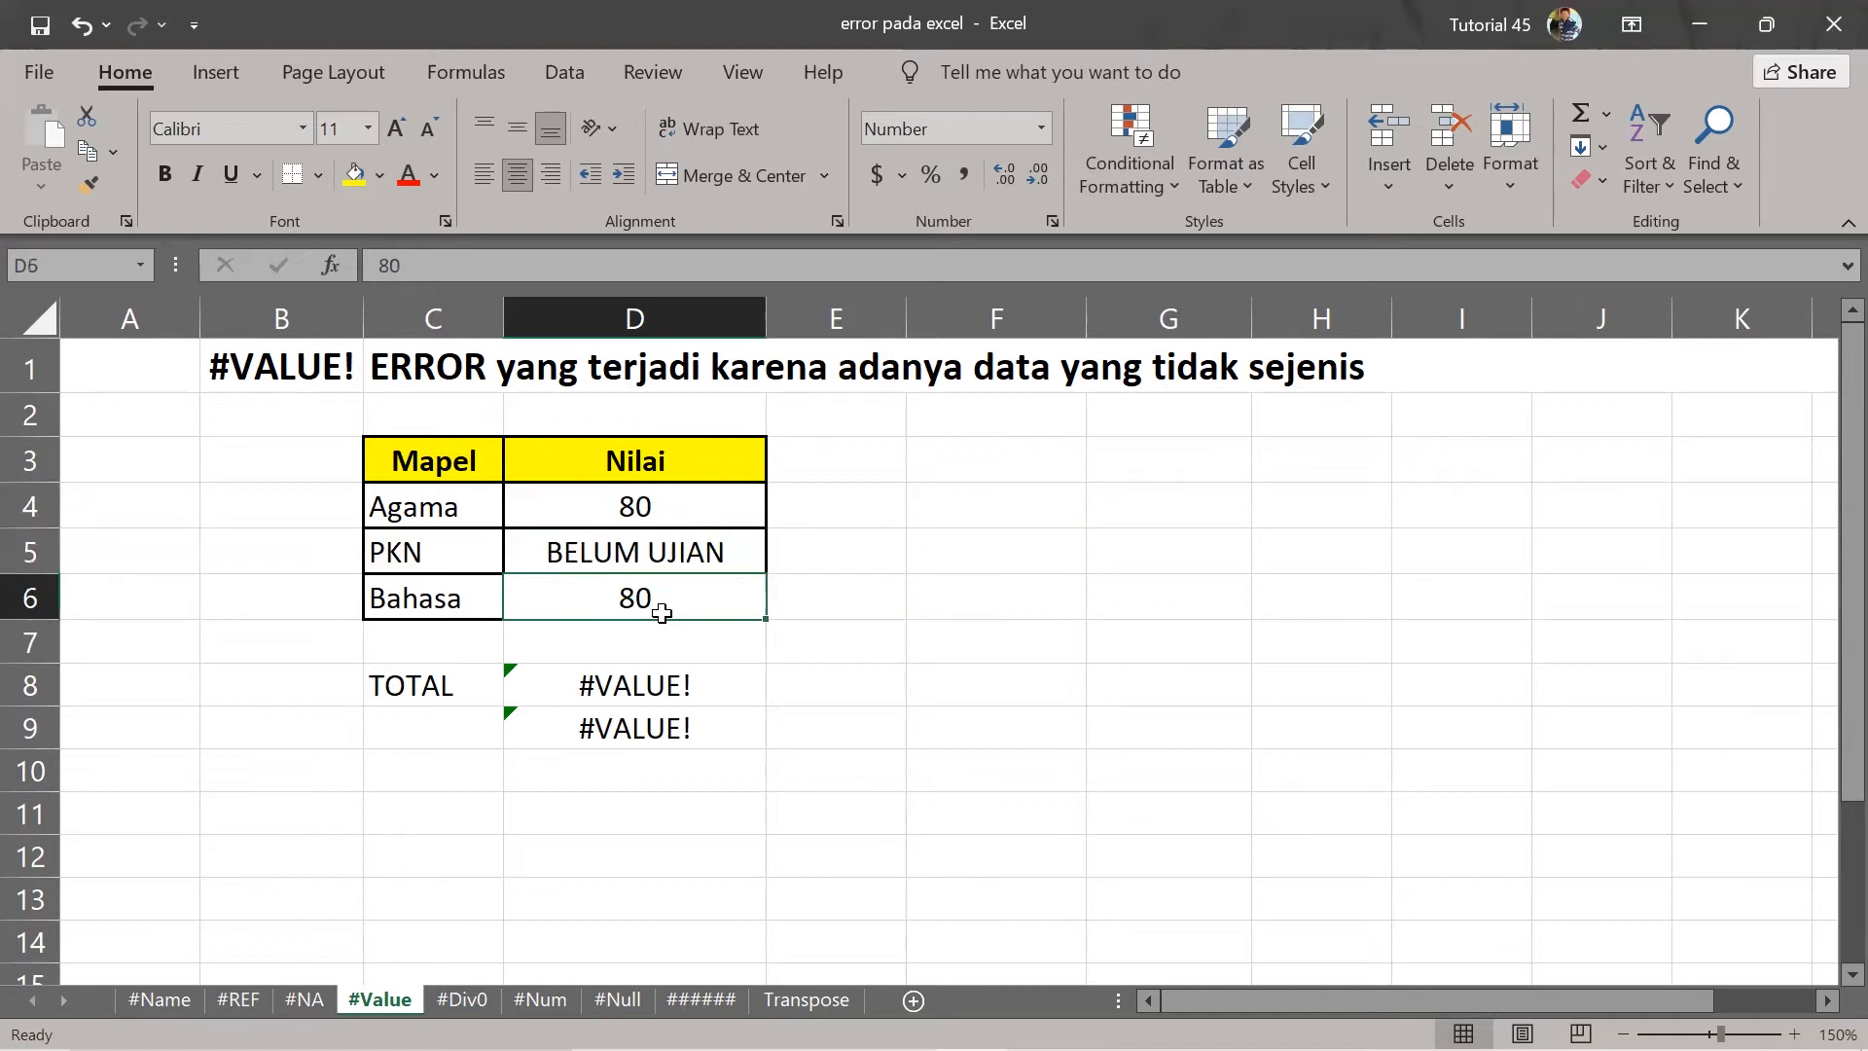
left_click(667, 512)
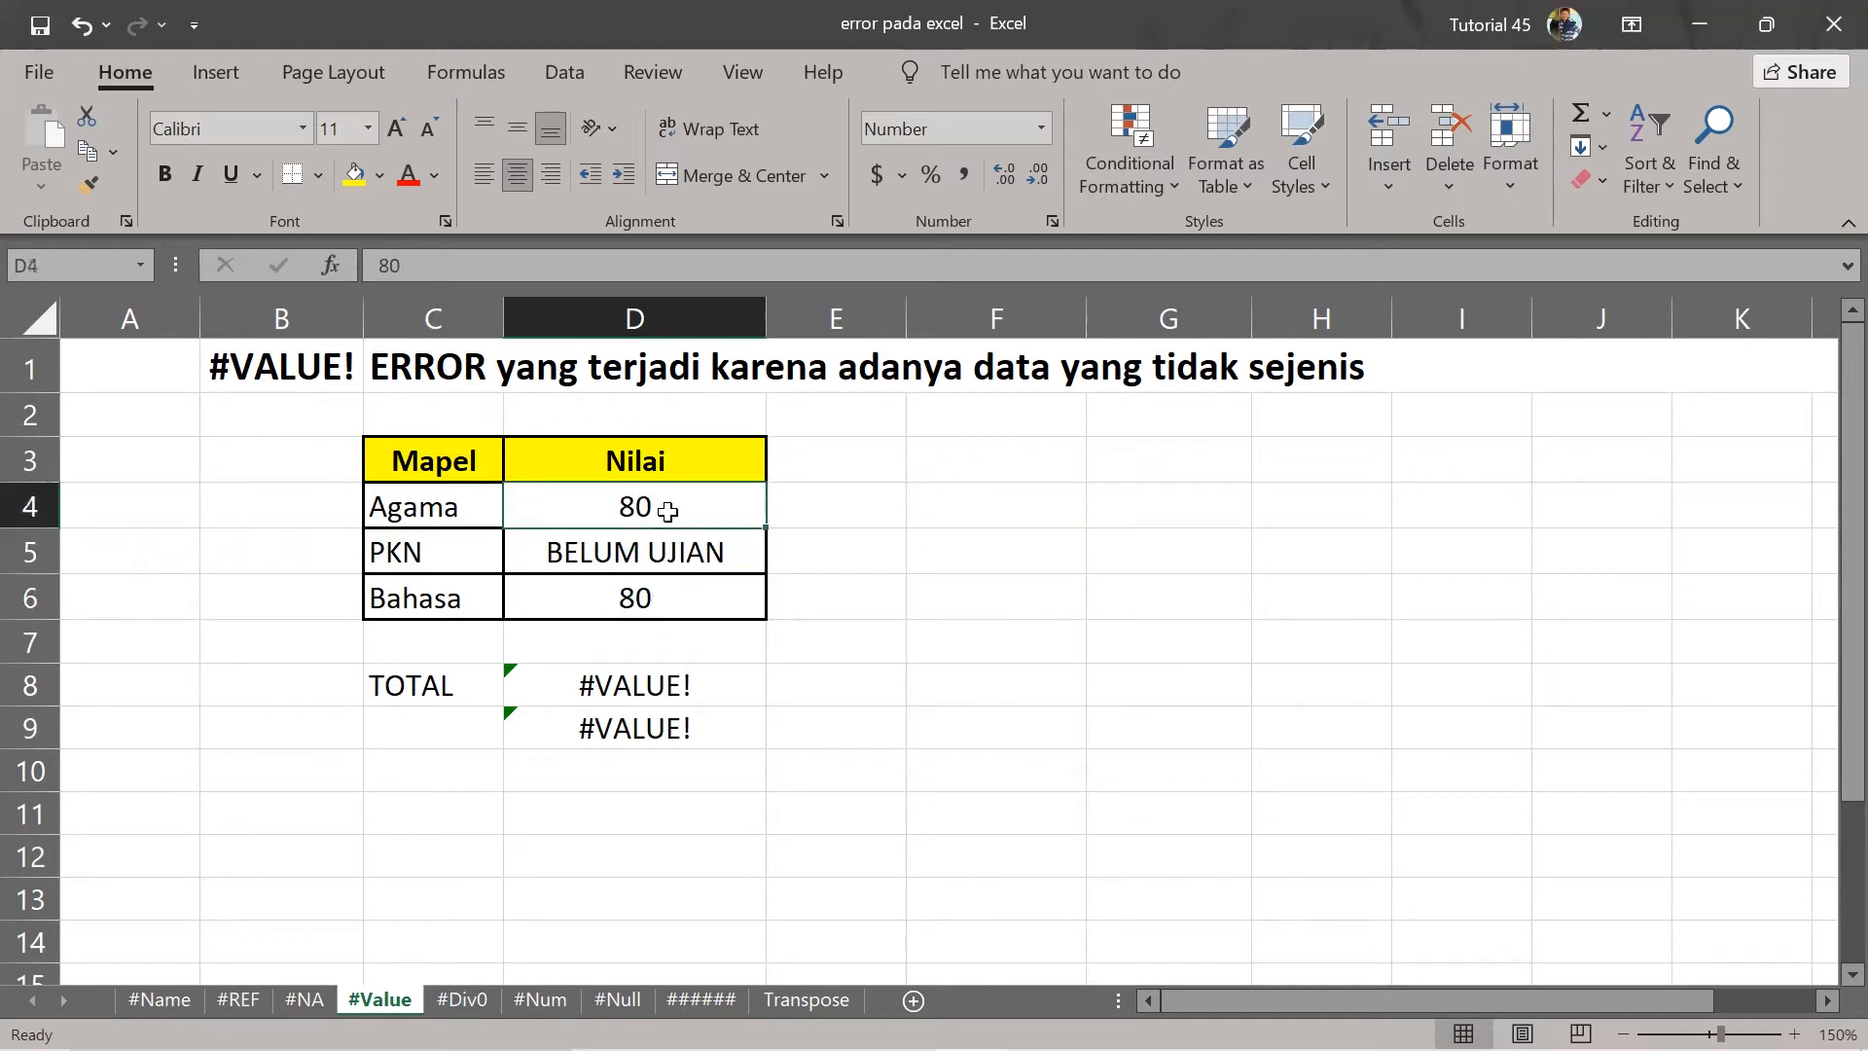
left_click(666, 566)
left_click(684, 605)
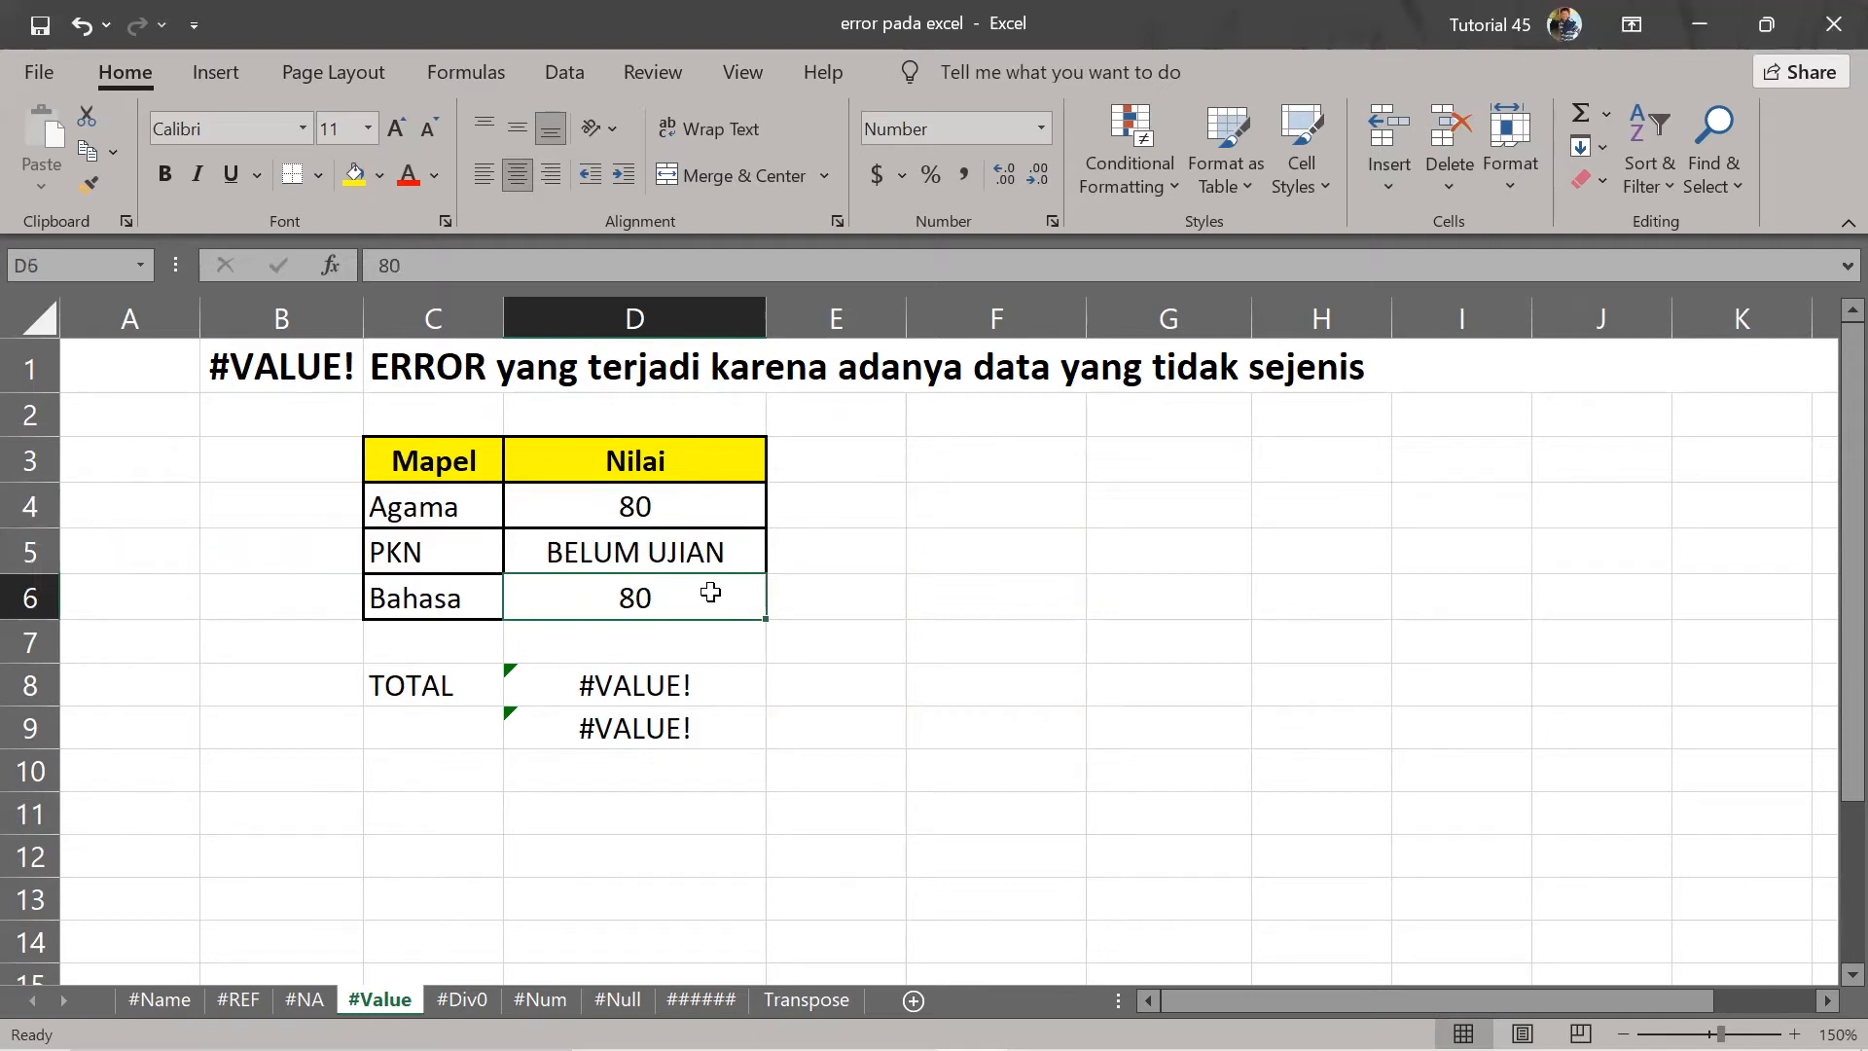
Replace the PKN entry BELUM UJIAN in cell D5 with 0.
left_click(685, 564)
double_click(686, 562)
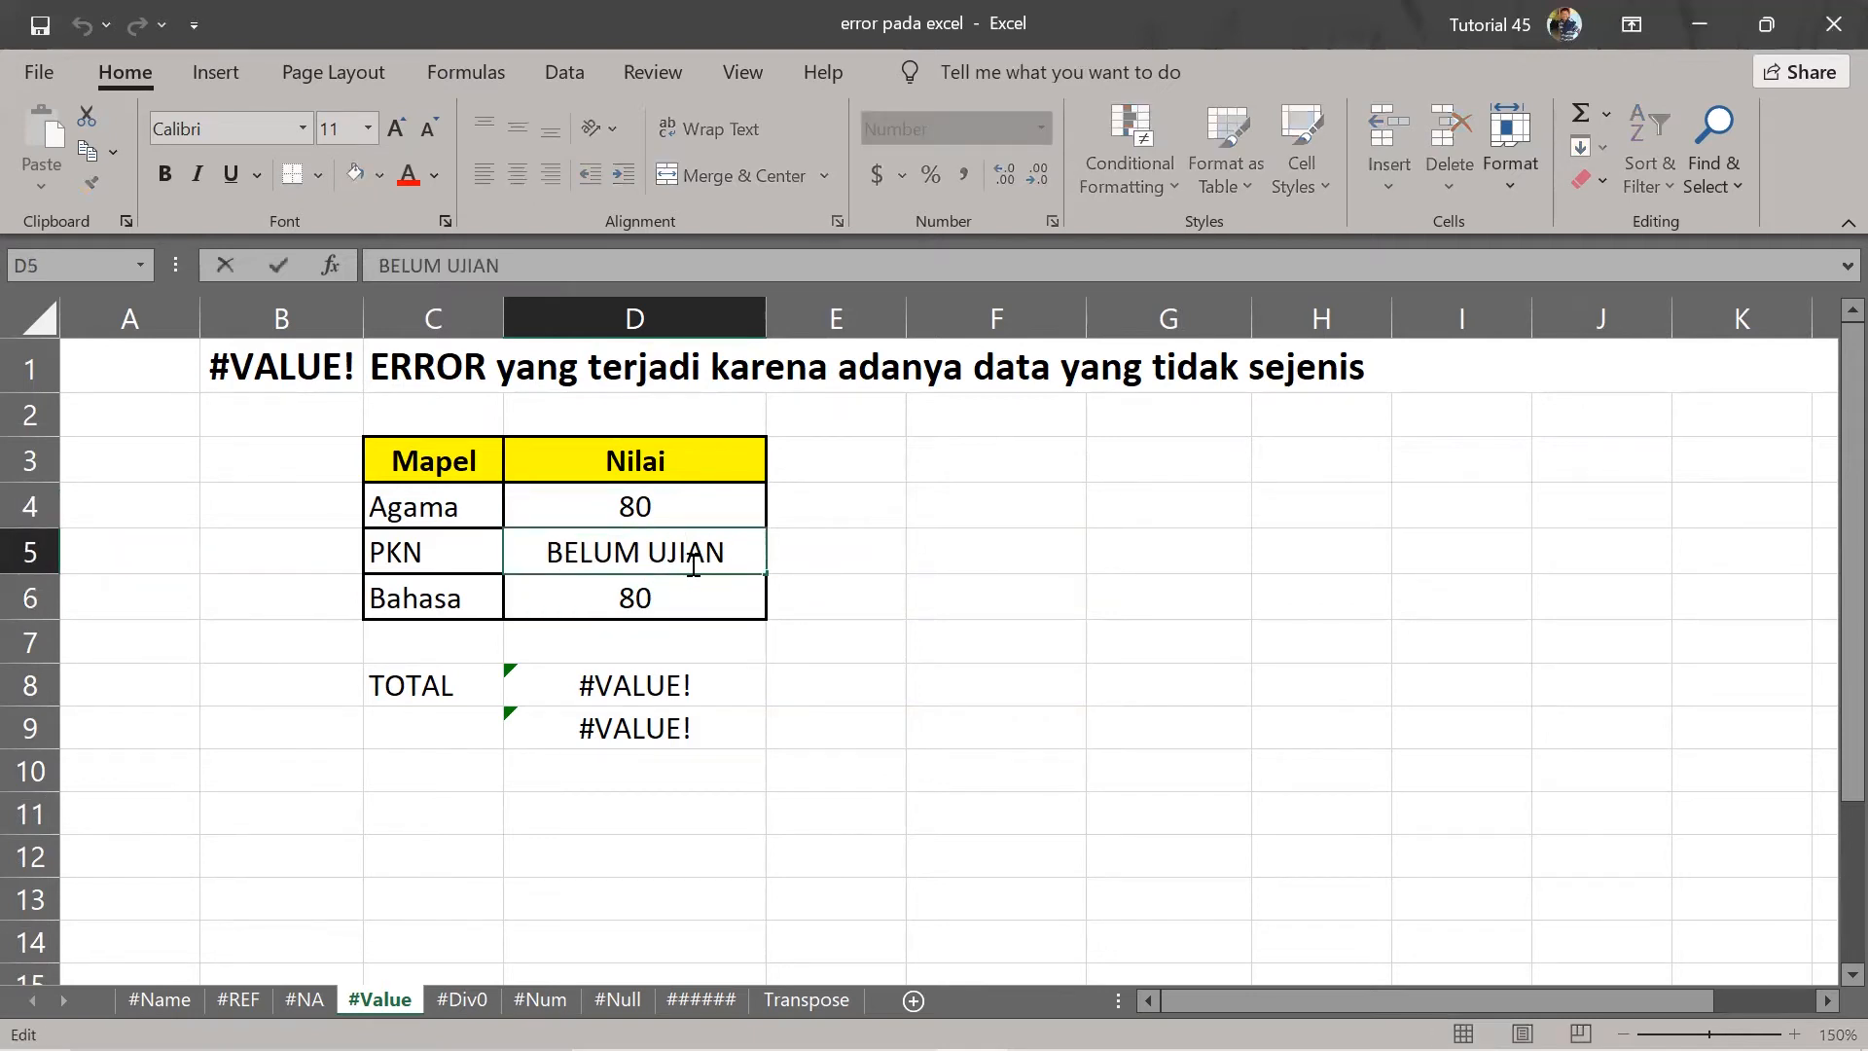
left_click(689, 607)
left_click(675, 547)
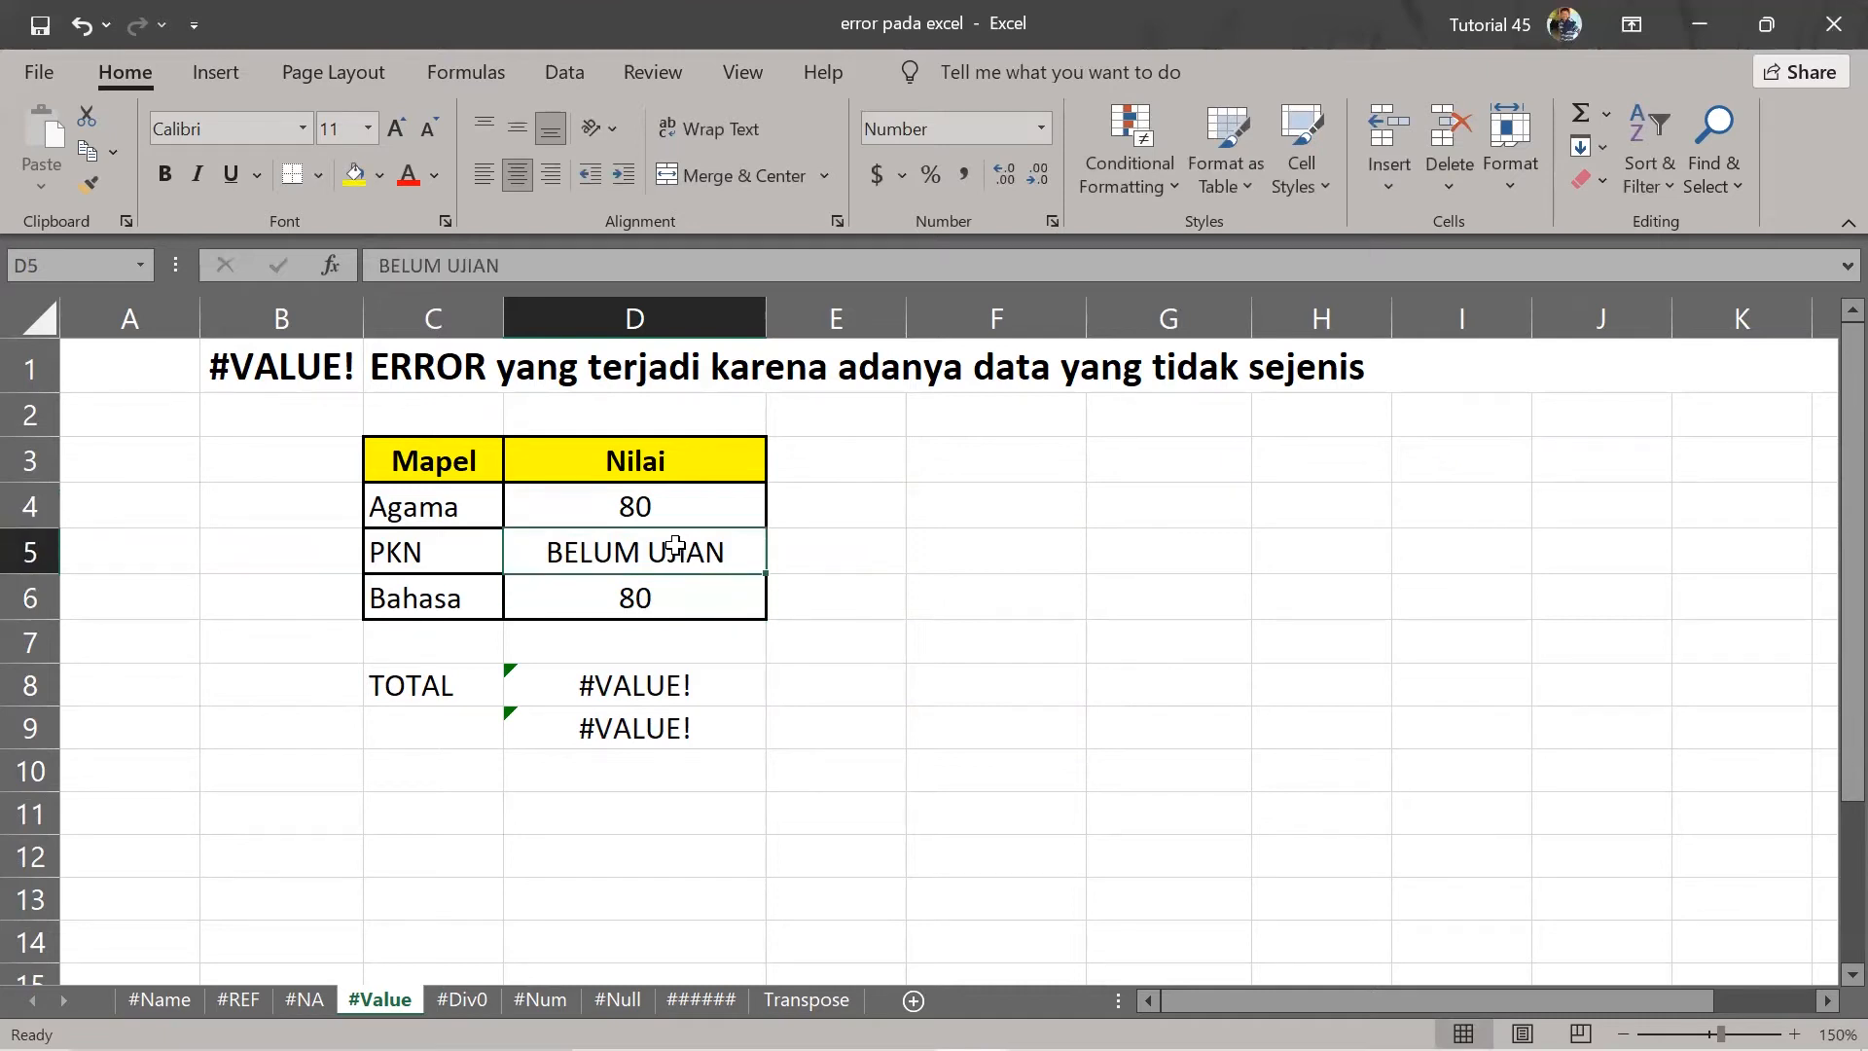
type("0")
key("Return")
Clear the PKN value in D5, leaving the cell empty.
left_click(675, 546)
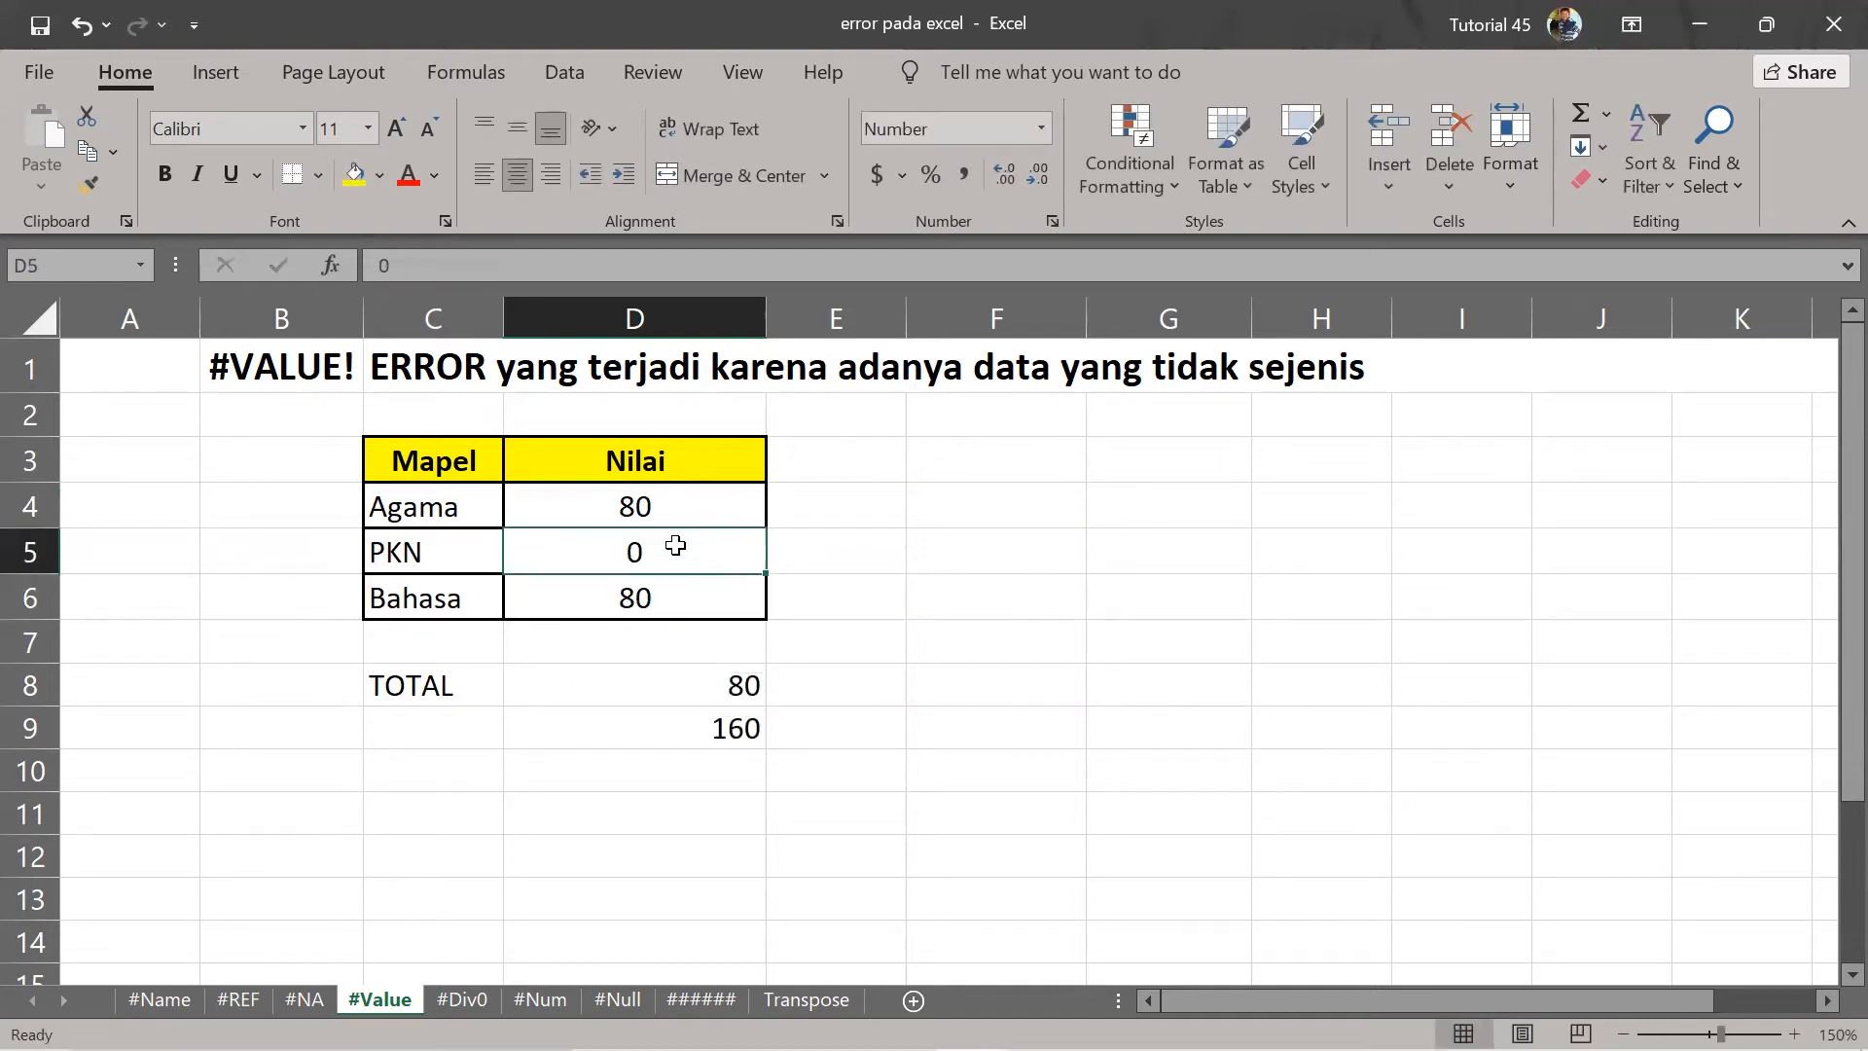
key("BackSpace")
key("Return")
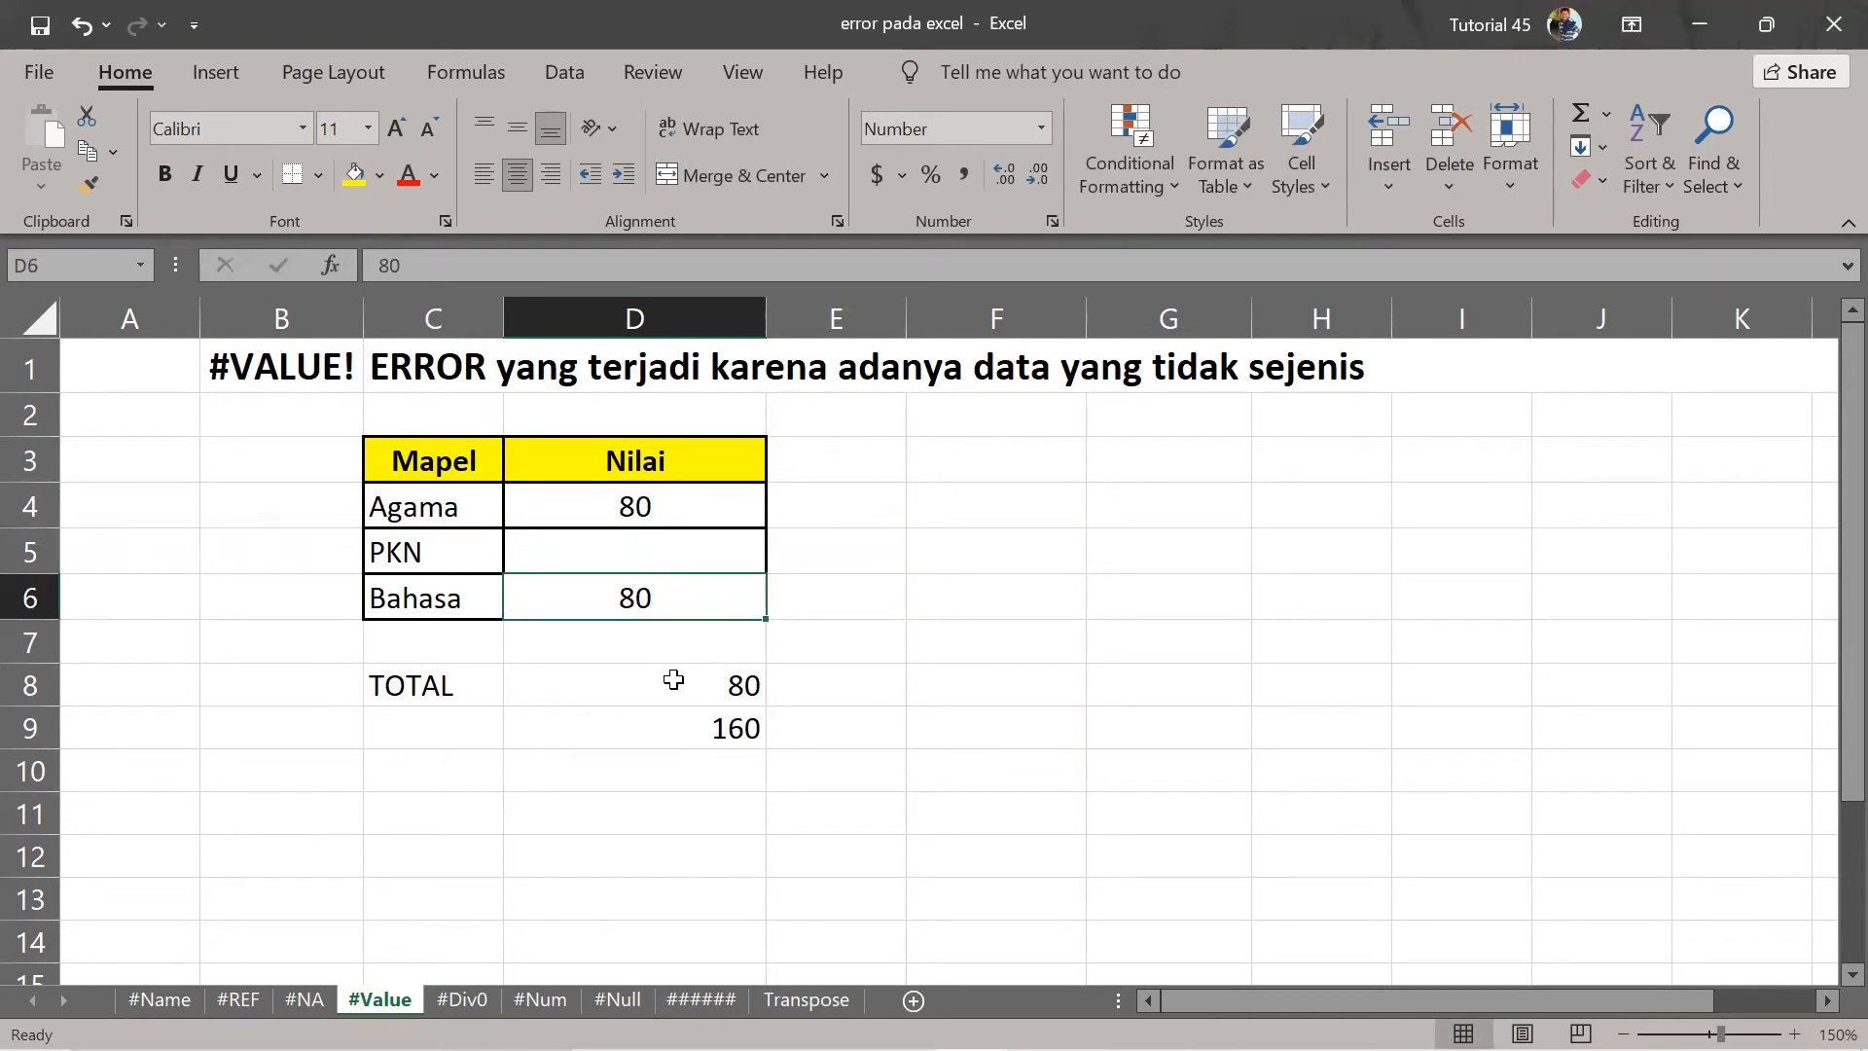
left_click(697, 543)
Correct the TOTAL formula in D8 to =D4+D5+D6.
left_click(705, 686)
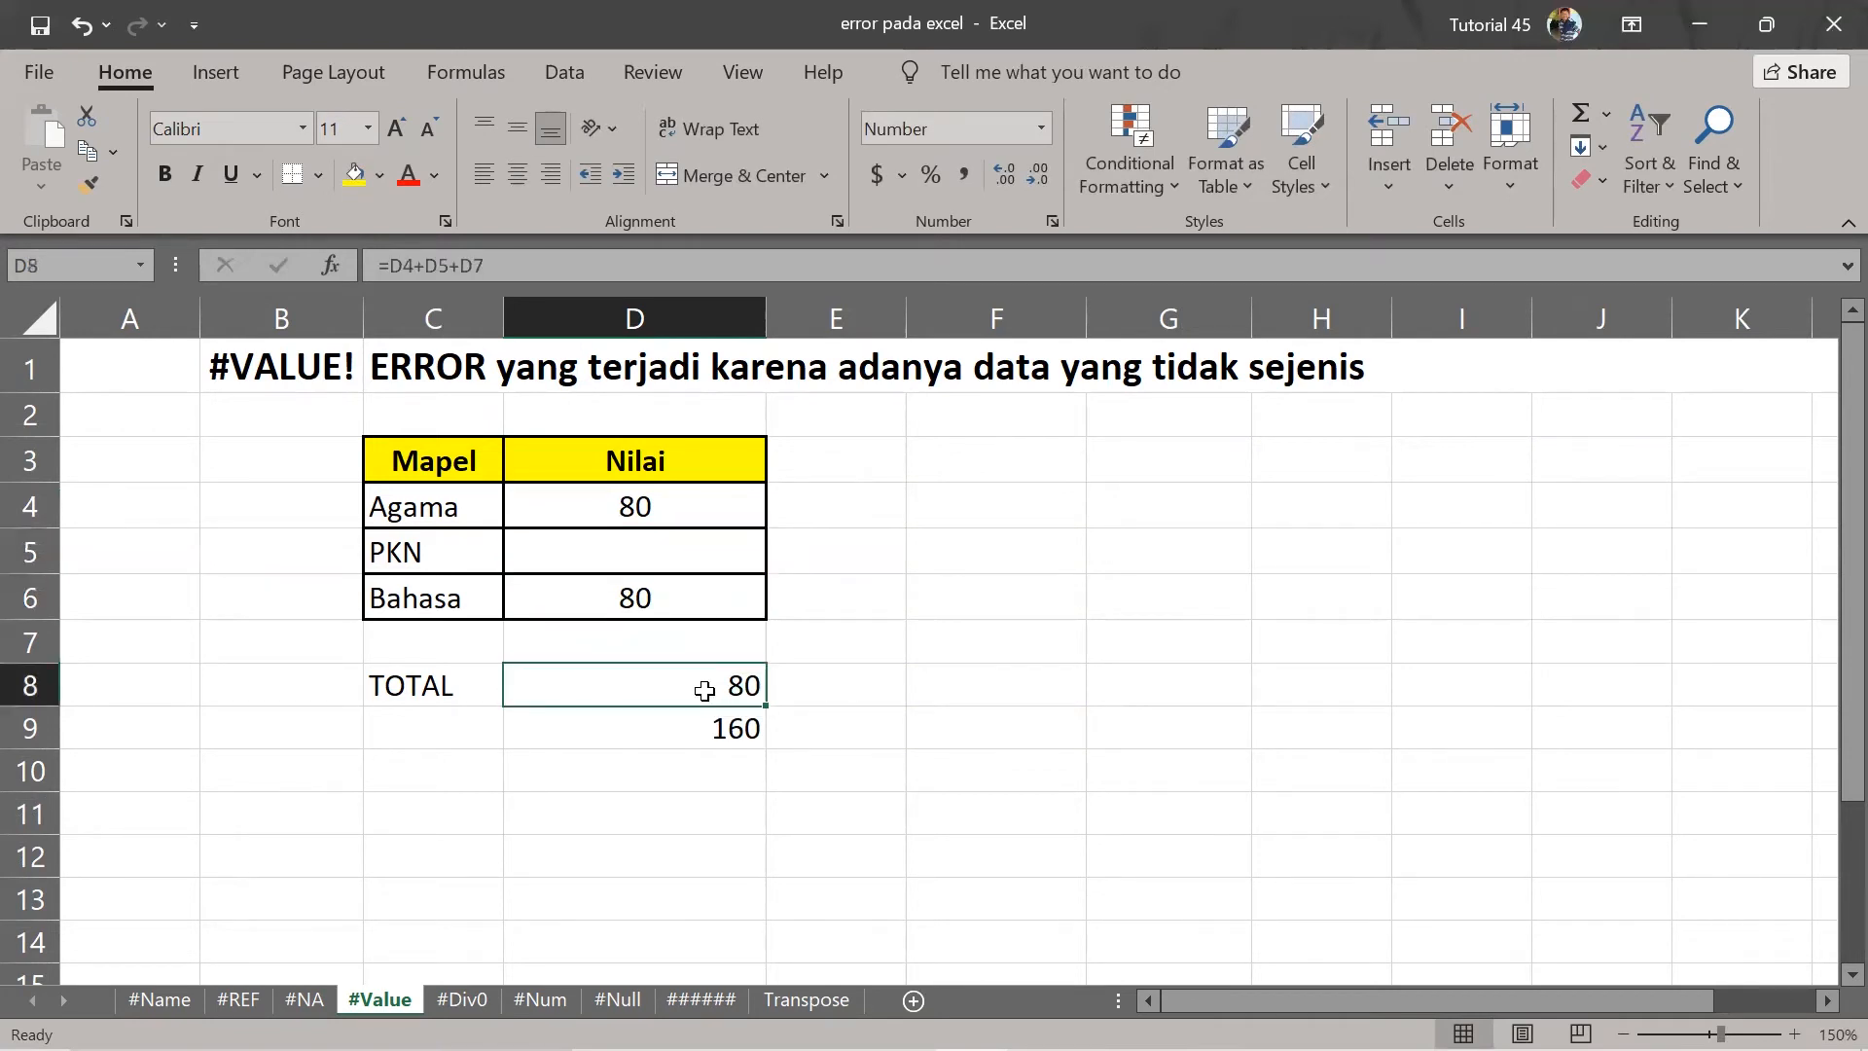
double_click(705, 690)
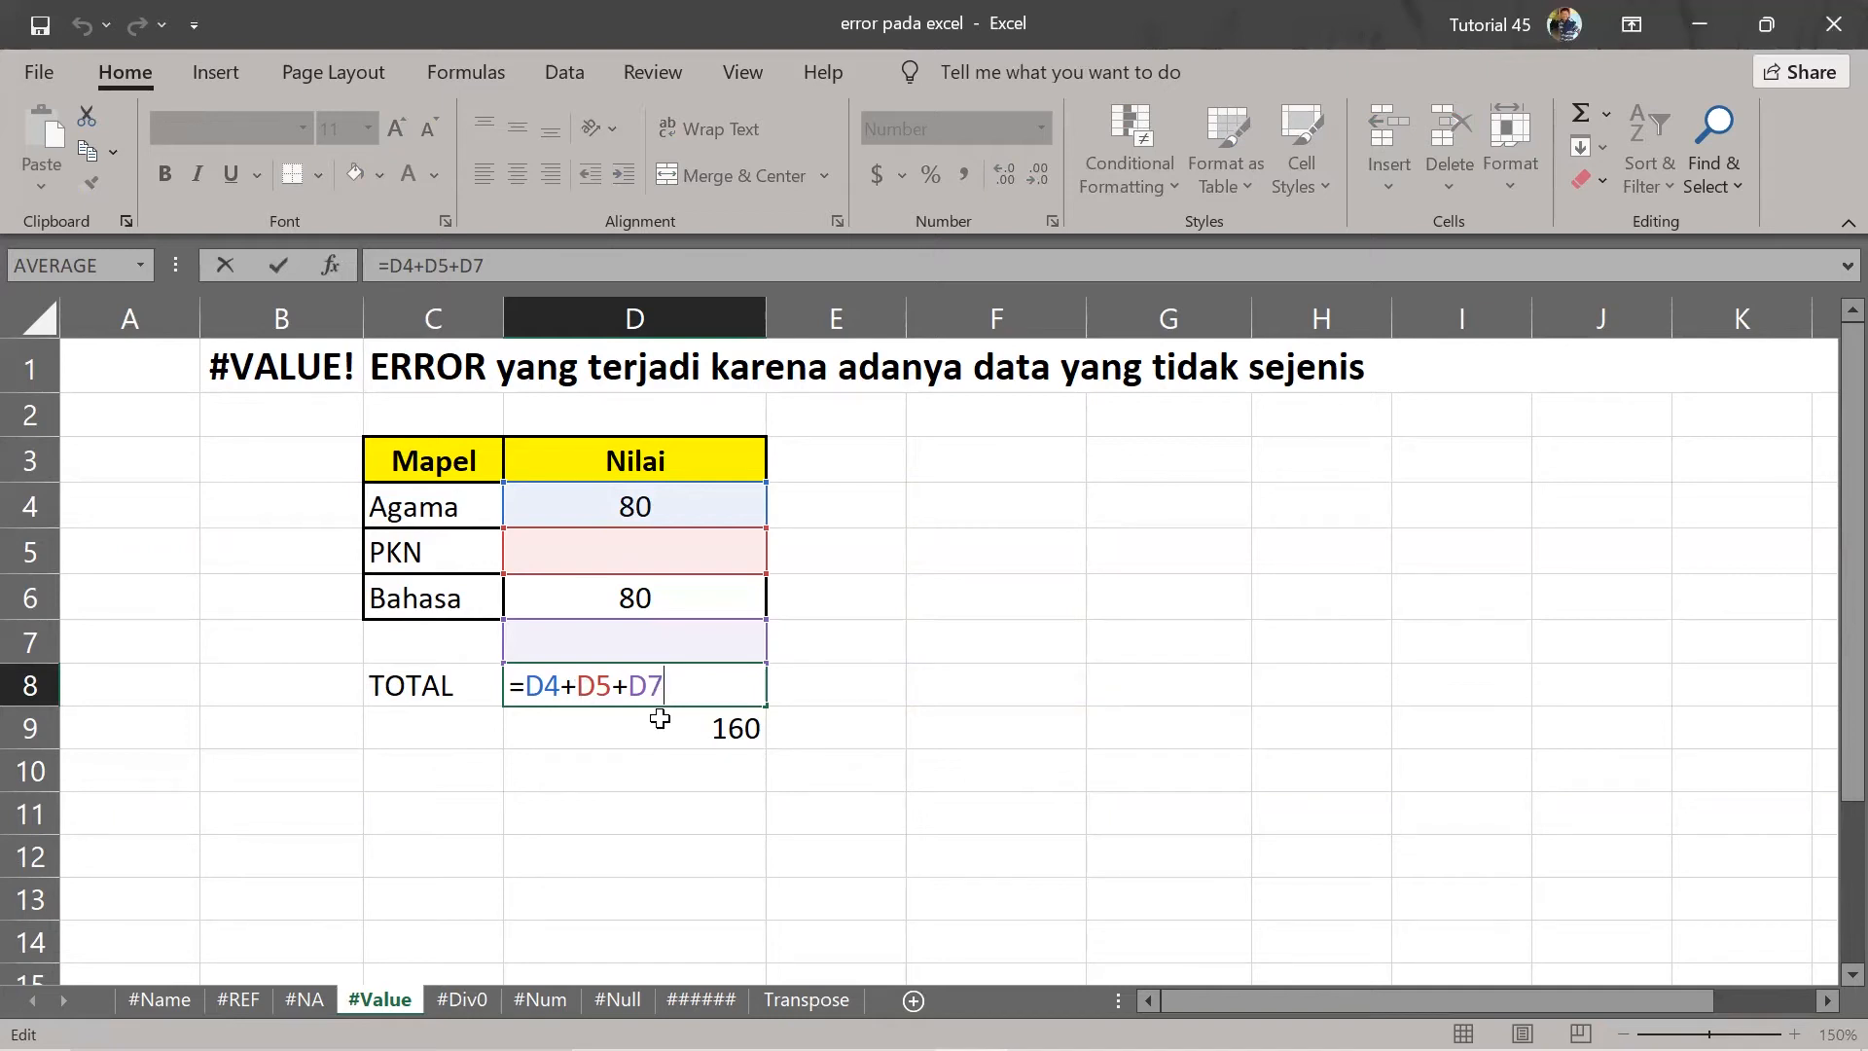
key("BackSpace")
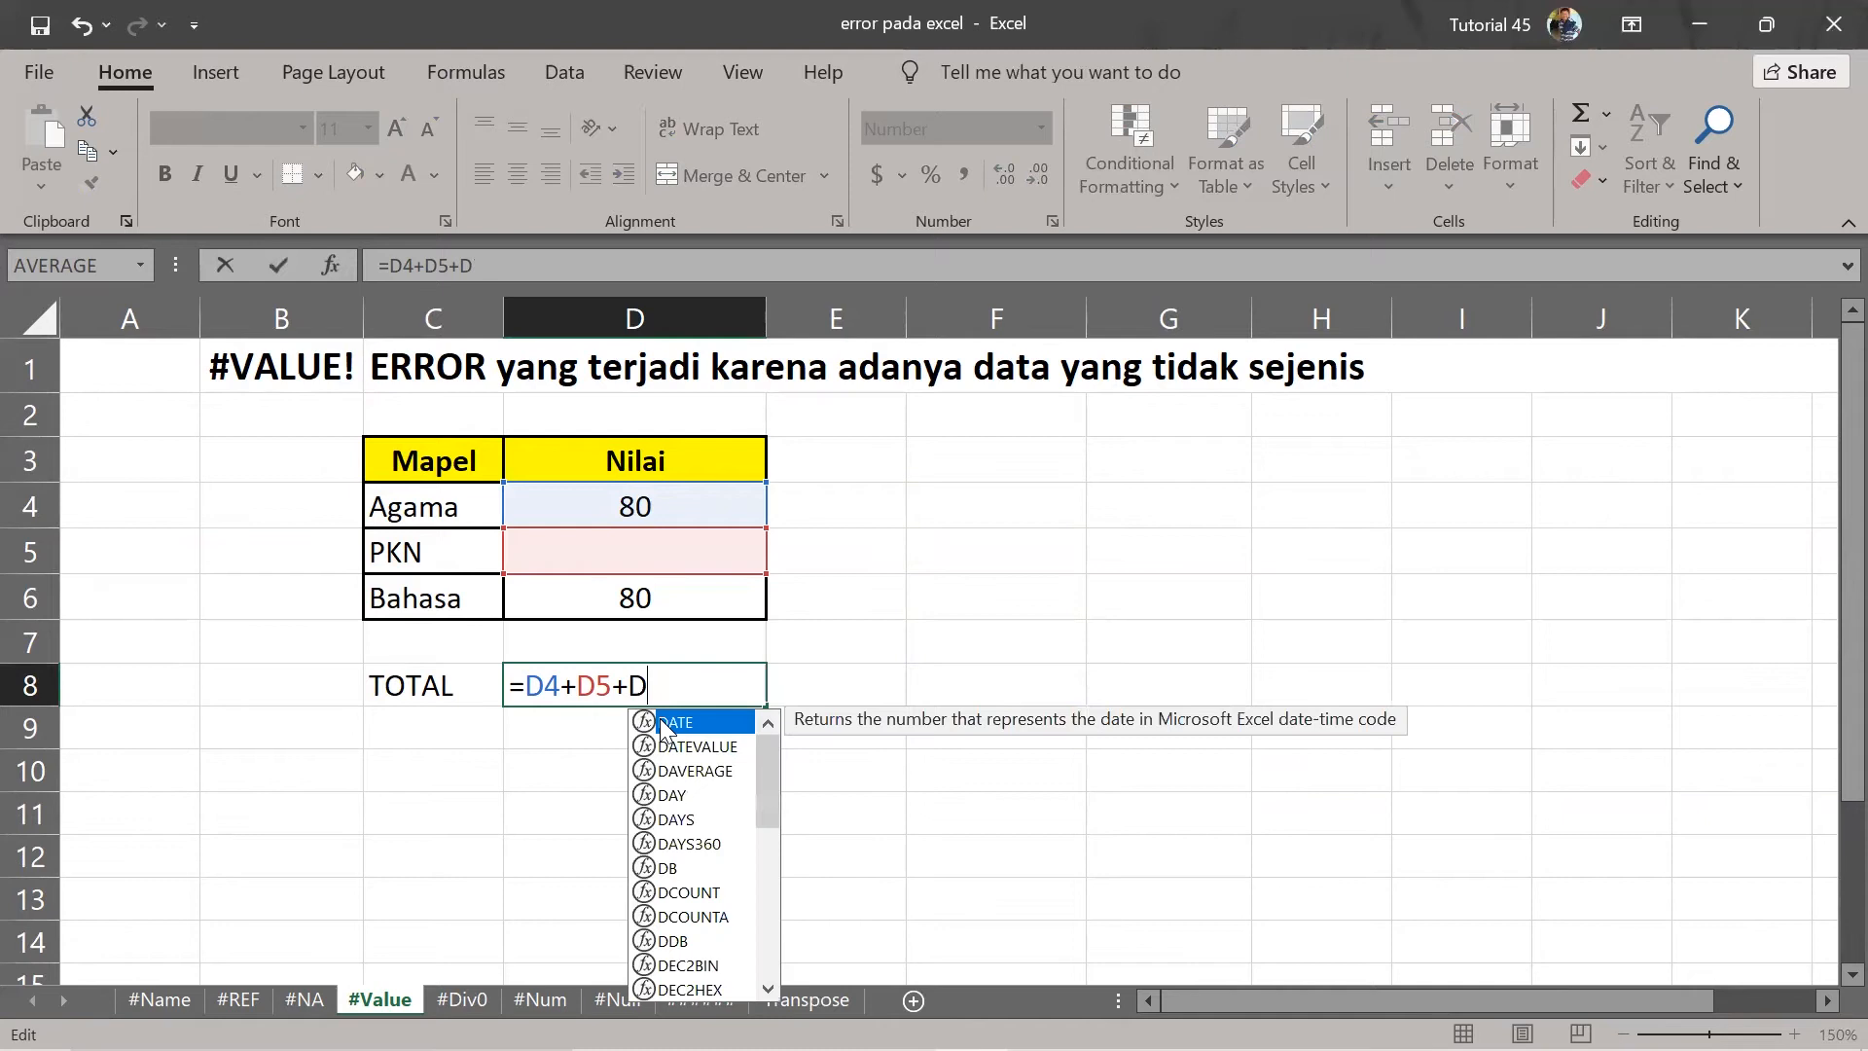
type("6")
key("Return")
double_click(704, 693)
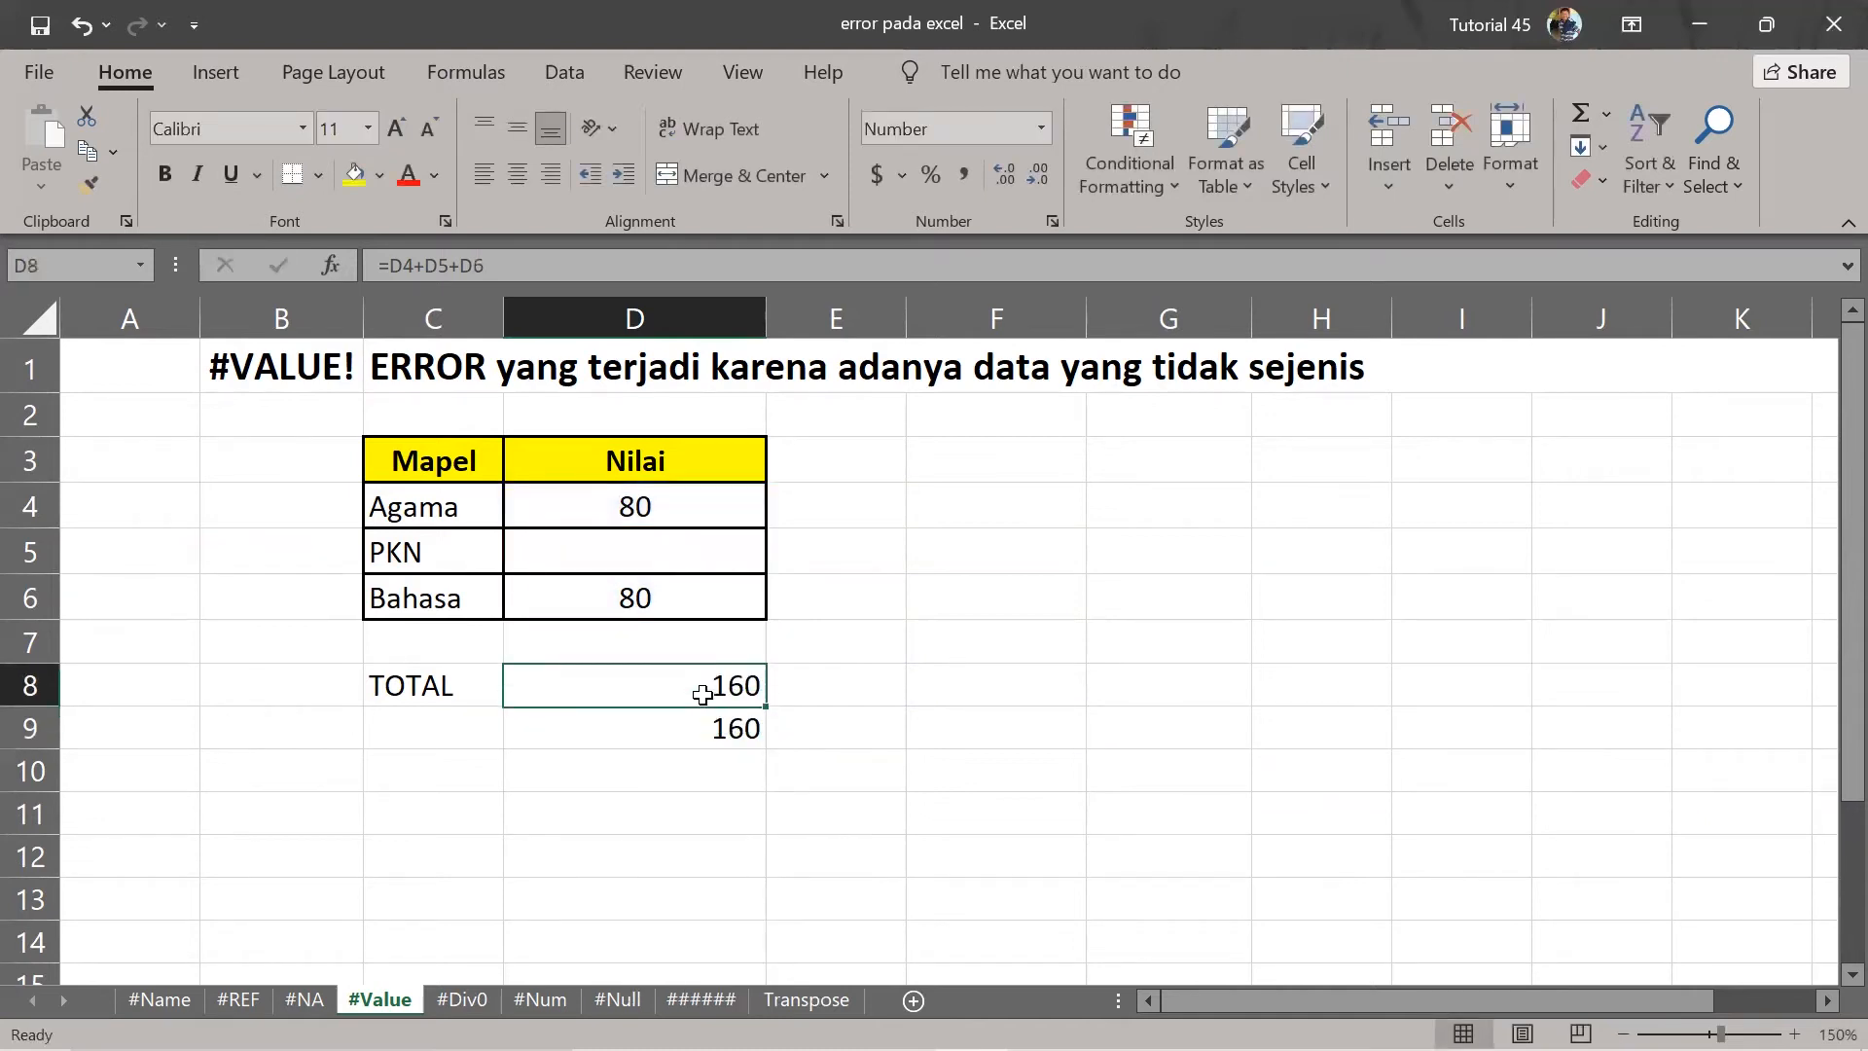
key("Return")
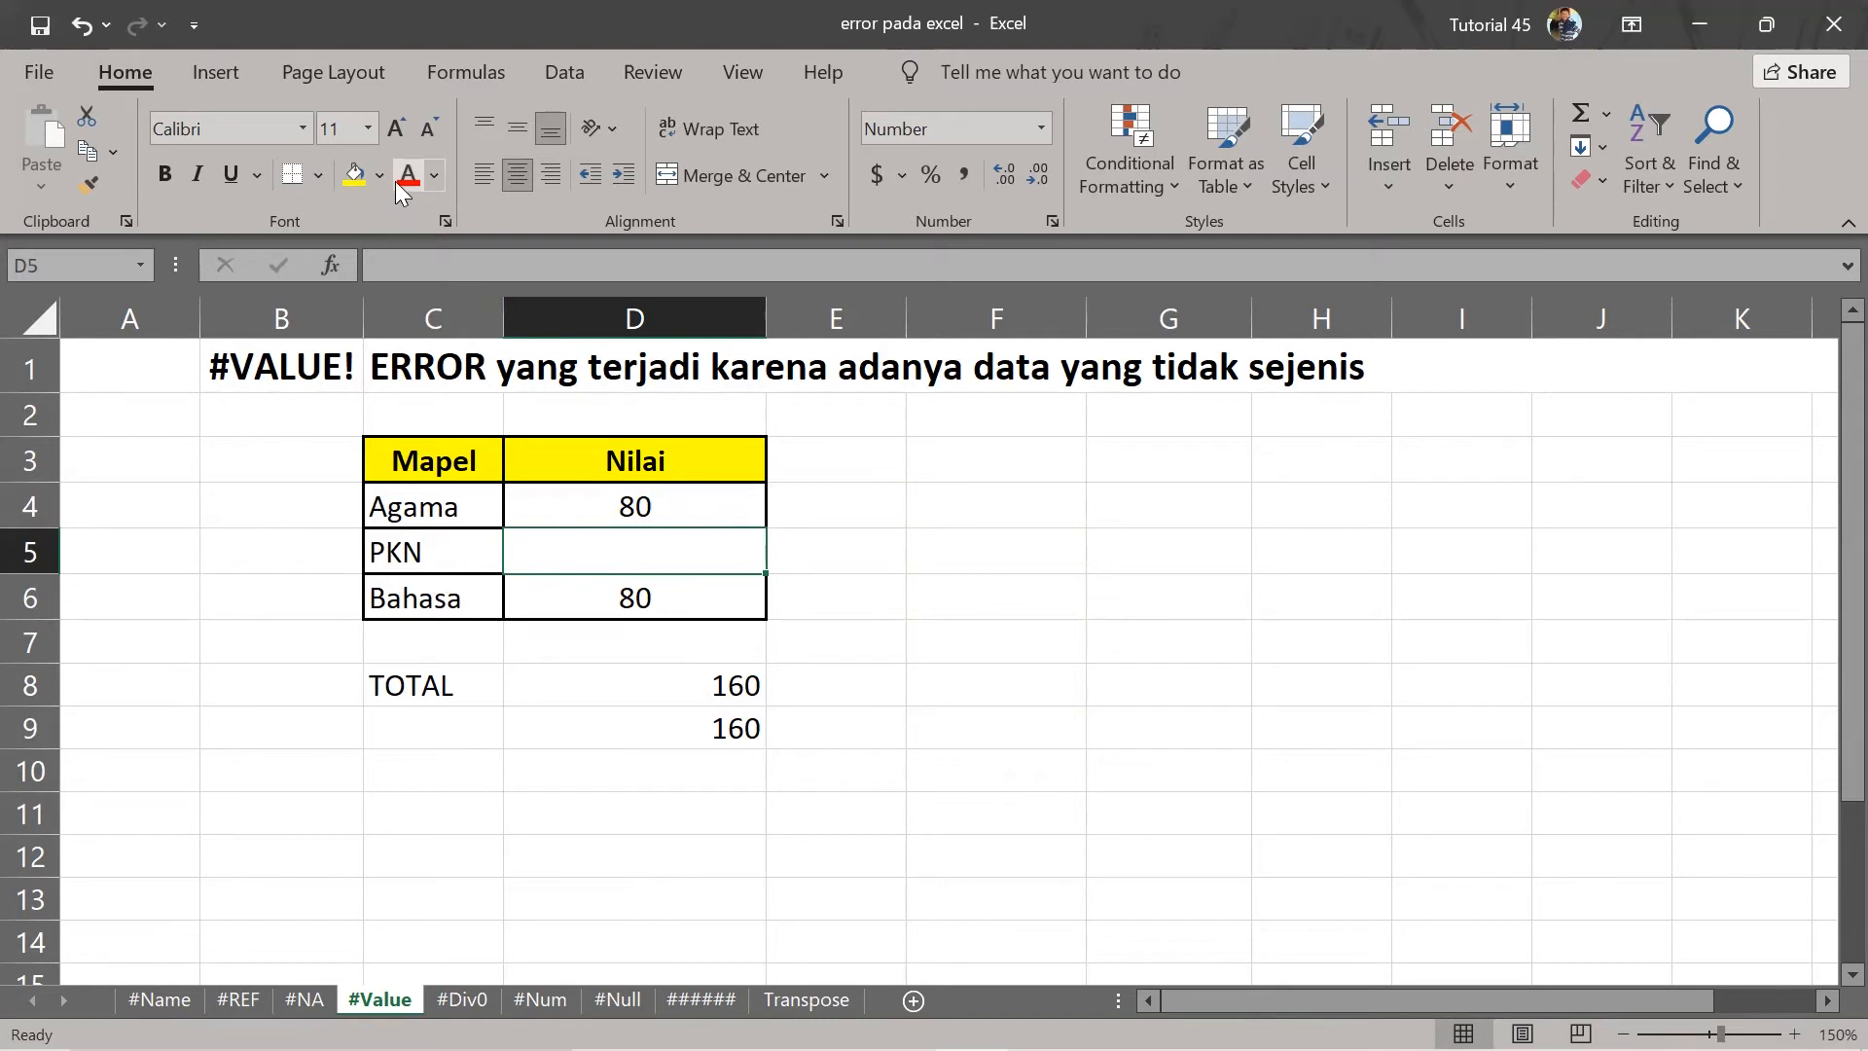
Fill the empty PKN cell D5 with a blue theme color.
left_click(425, 176)
left_click(381, 180)
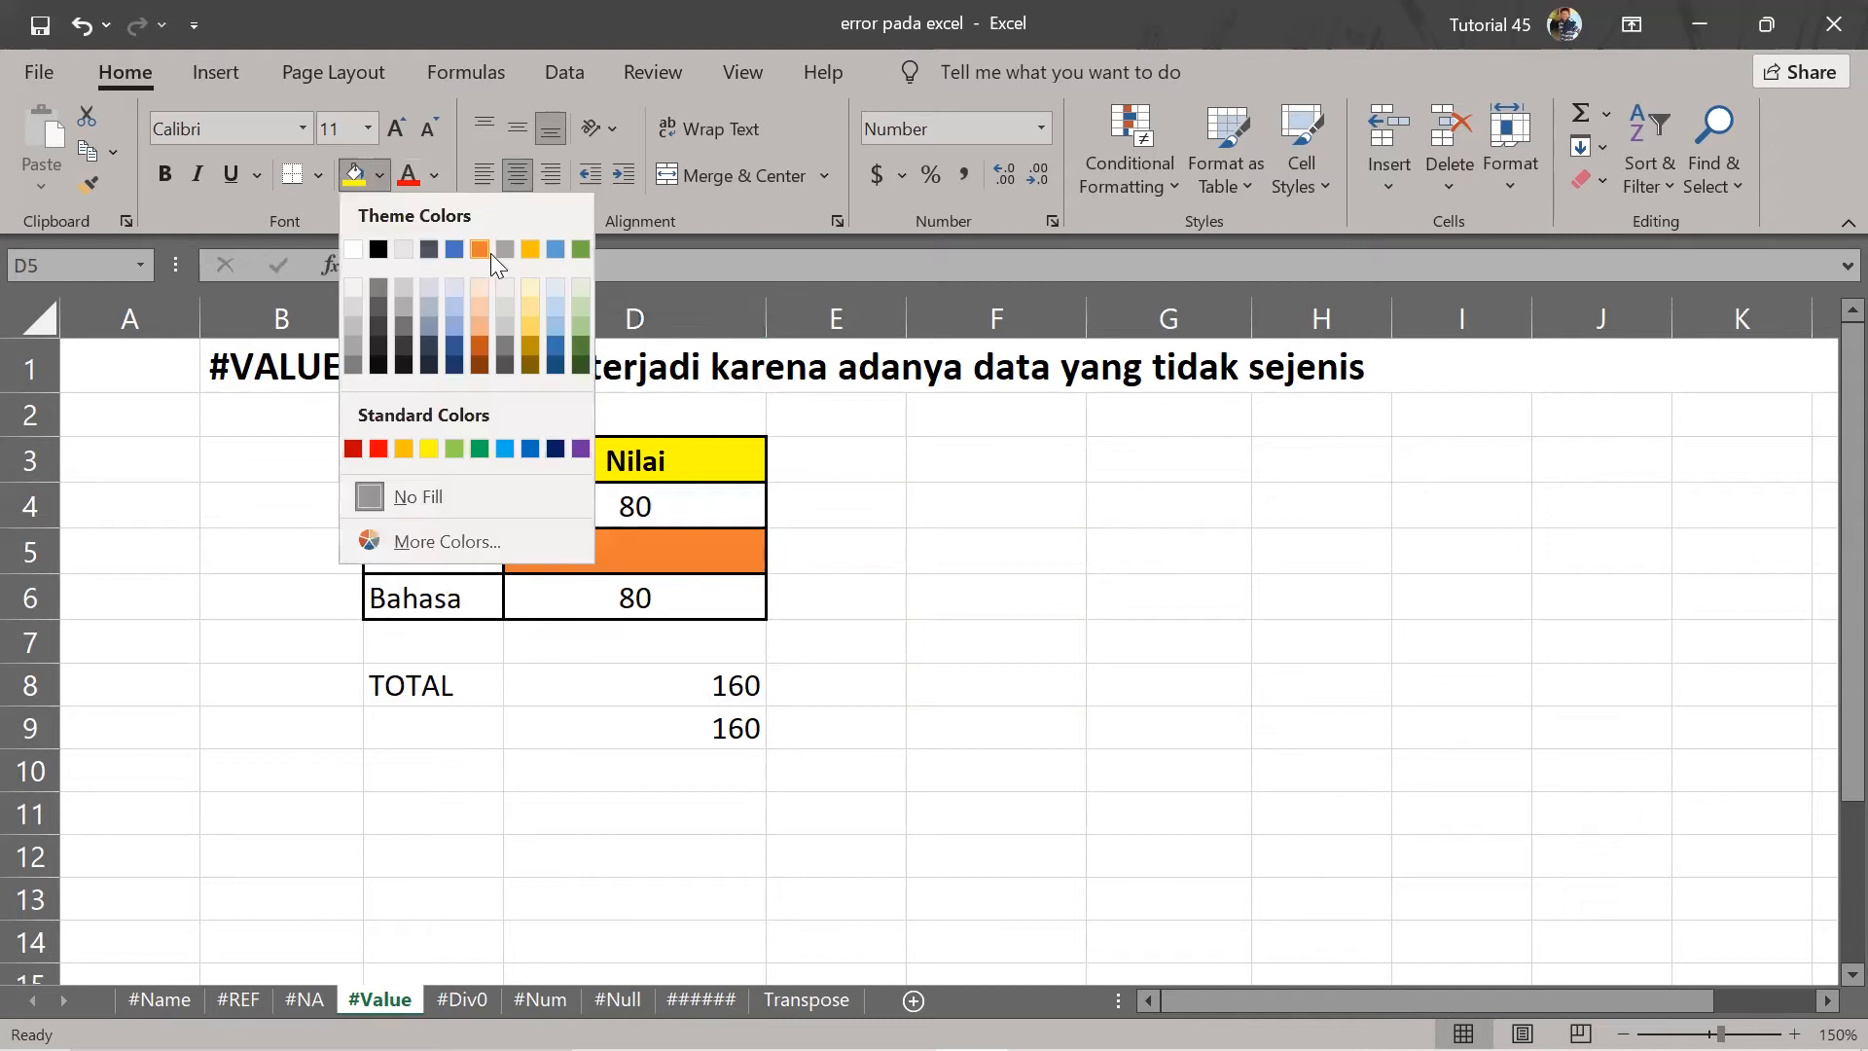
left_click(565, 247)
left_click(826, 572)
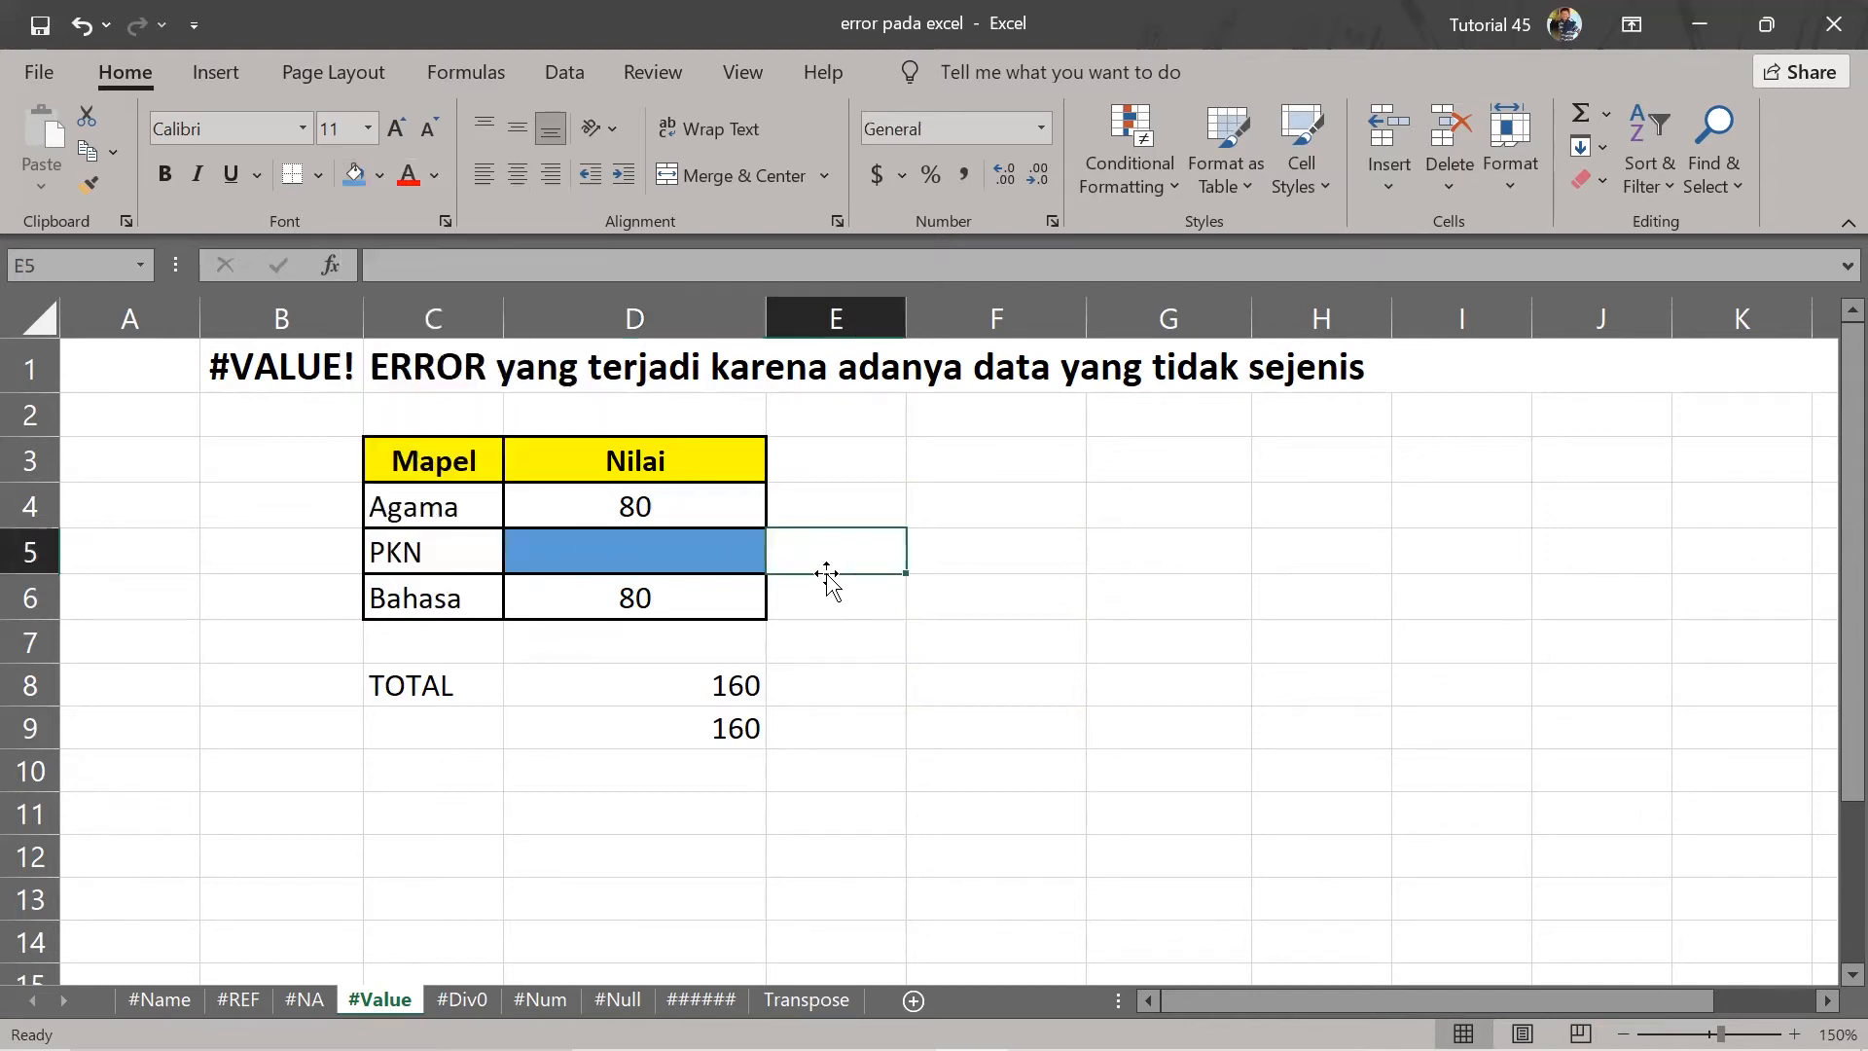
left_click(681, 533)
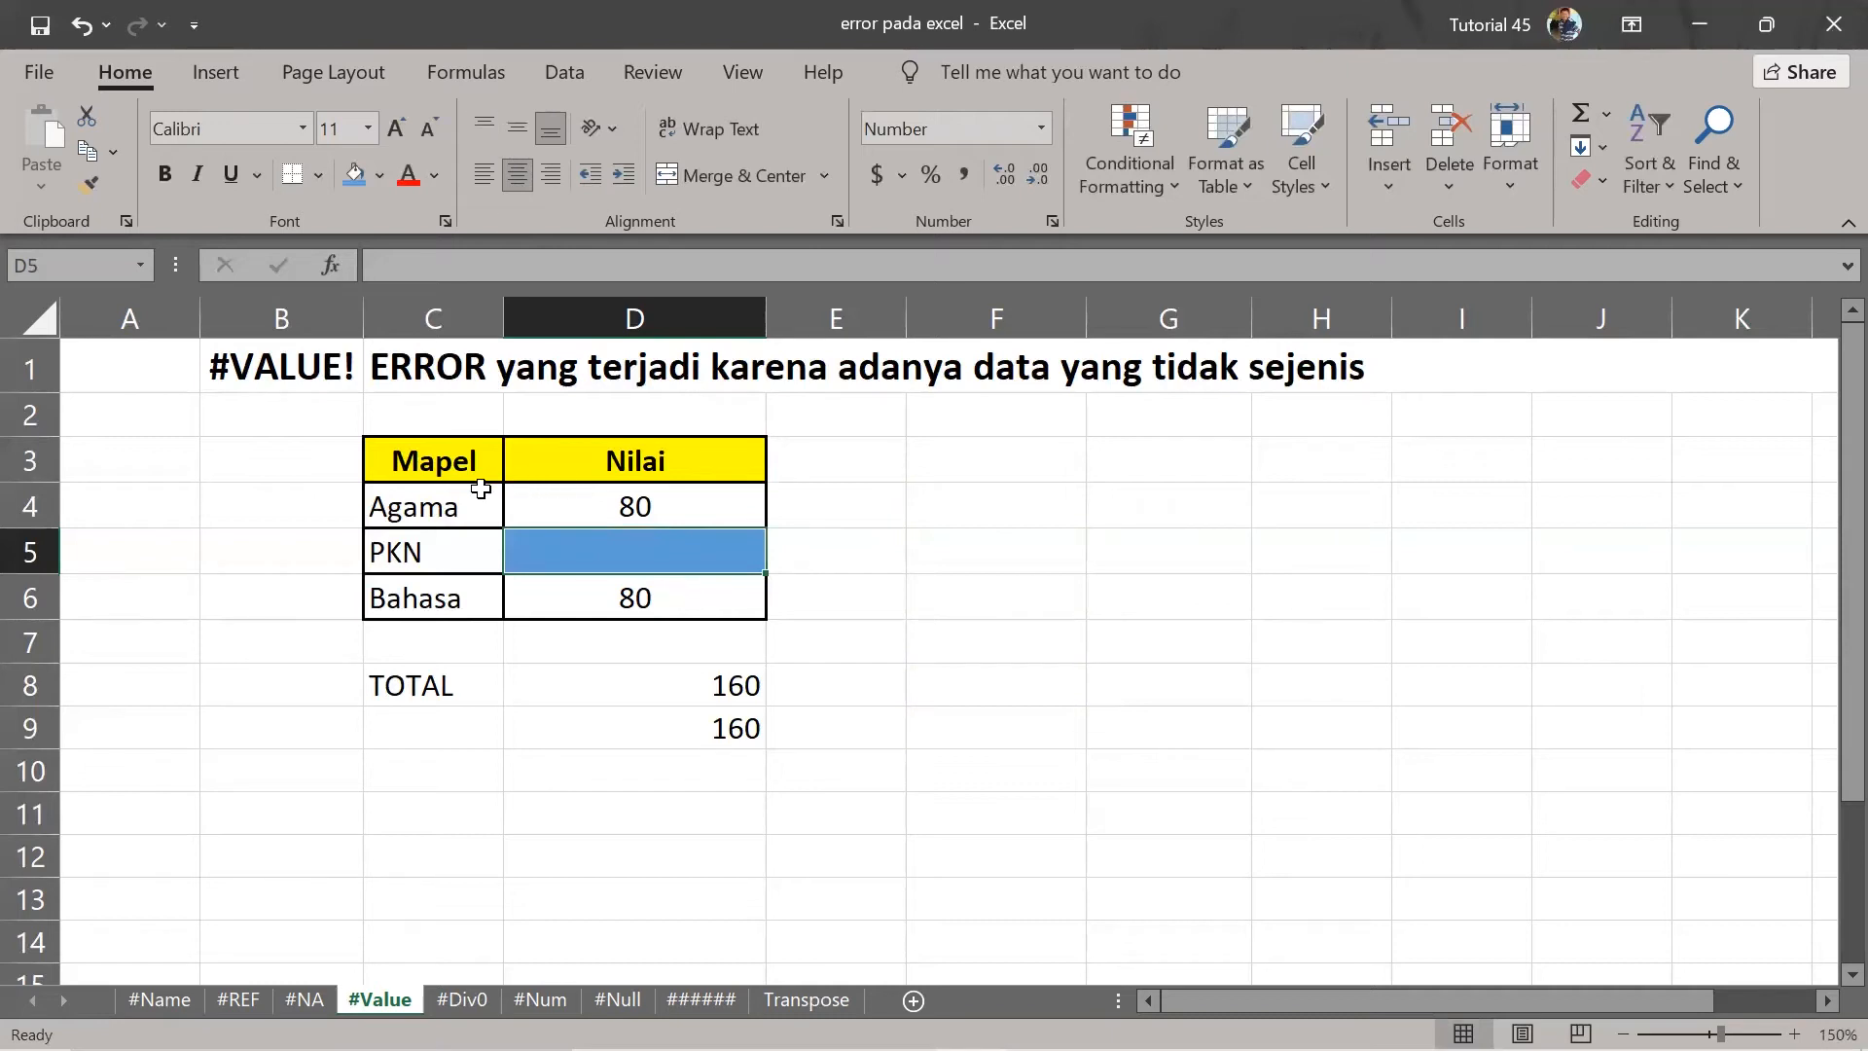
Open the #Div0 sheet and examine its error description and the laptop table's column headings.
left_click(456, 1001)
left_click(168, 764)
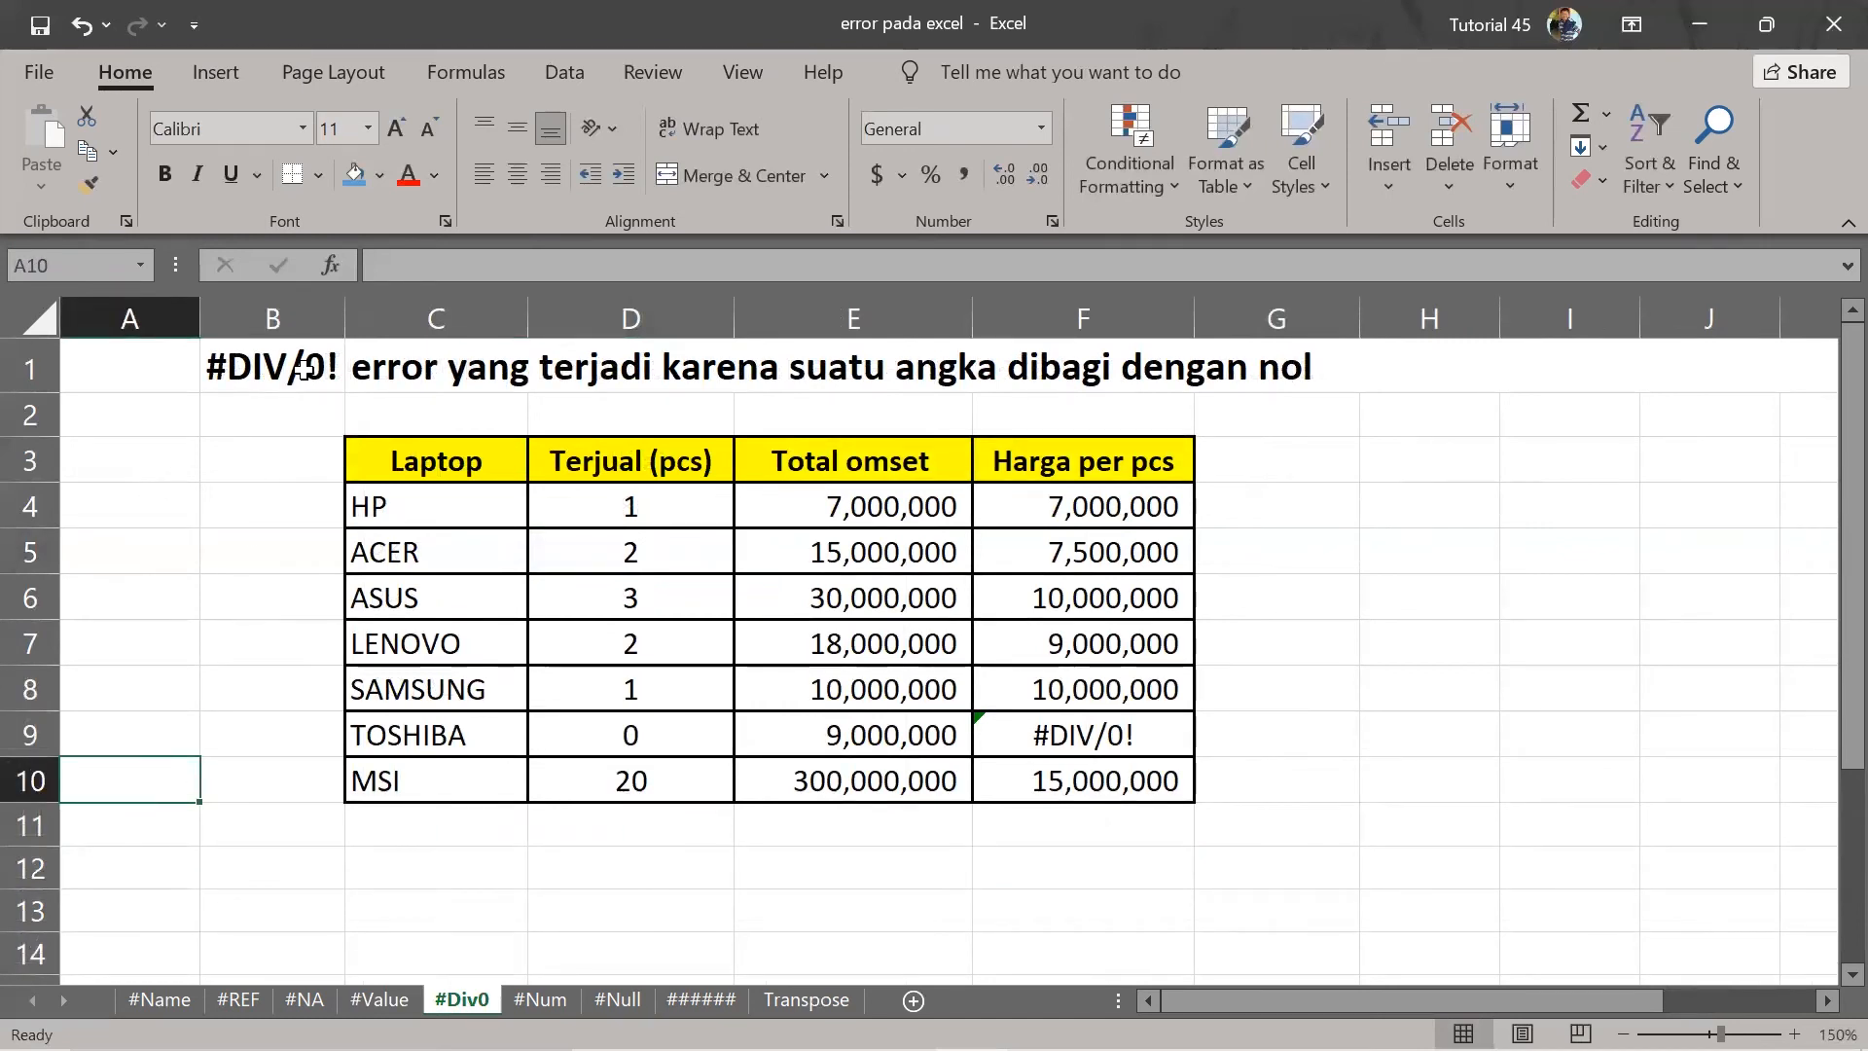
left_click(844, 377)
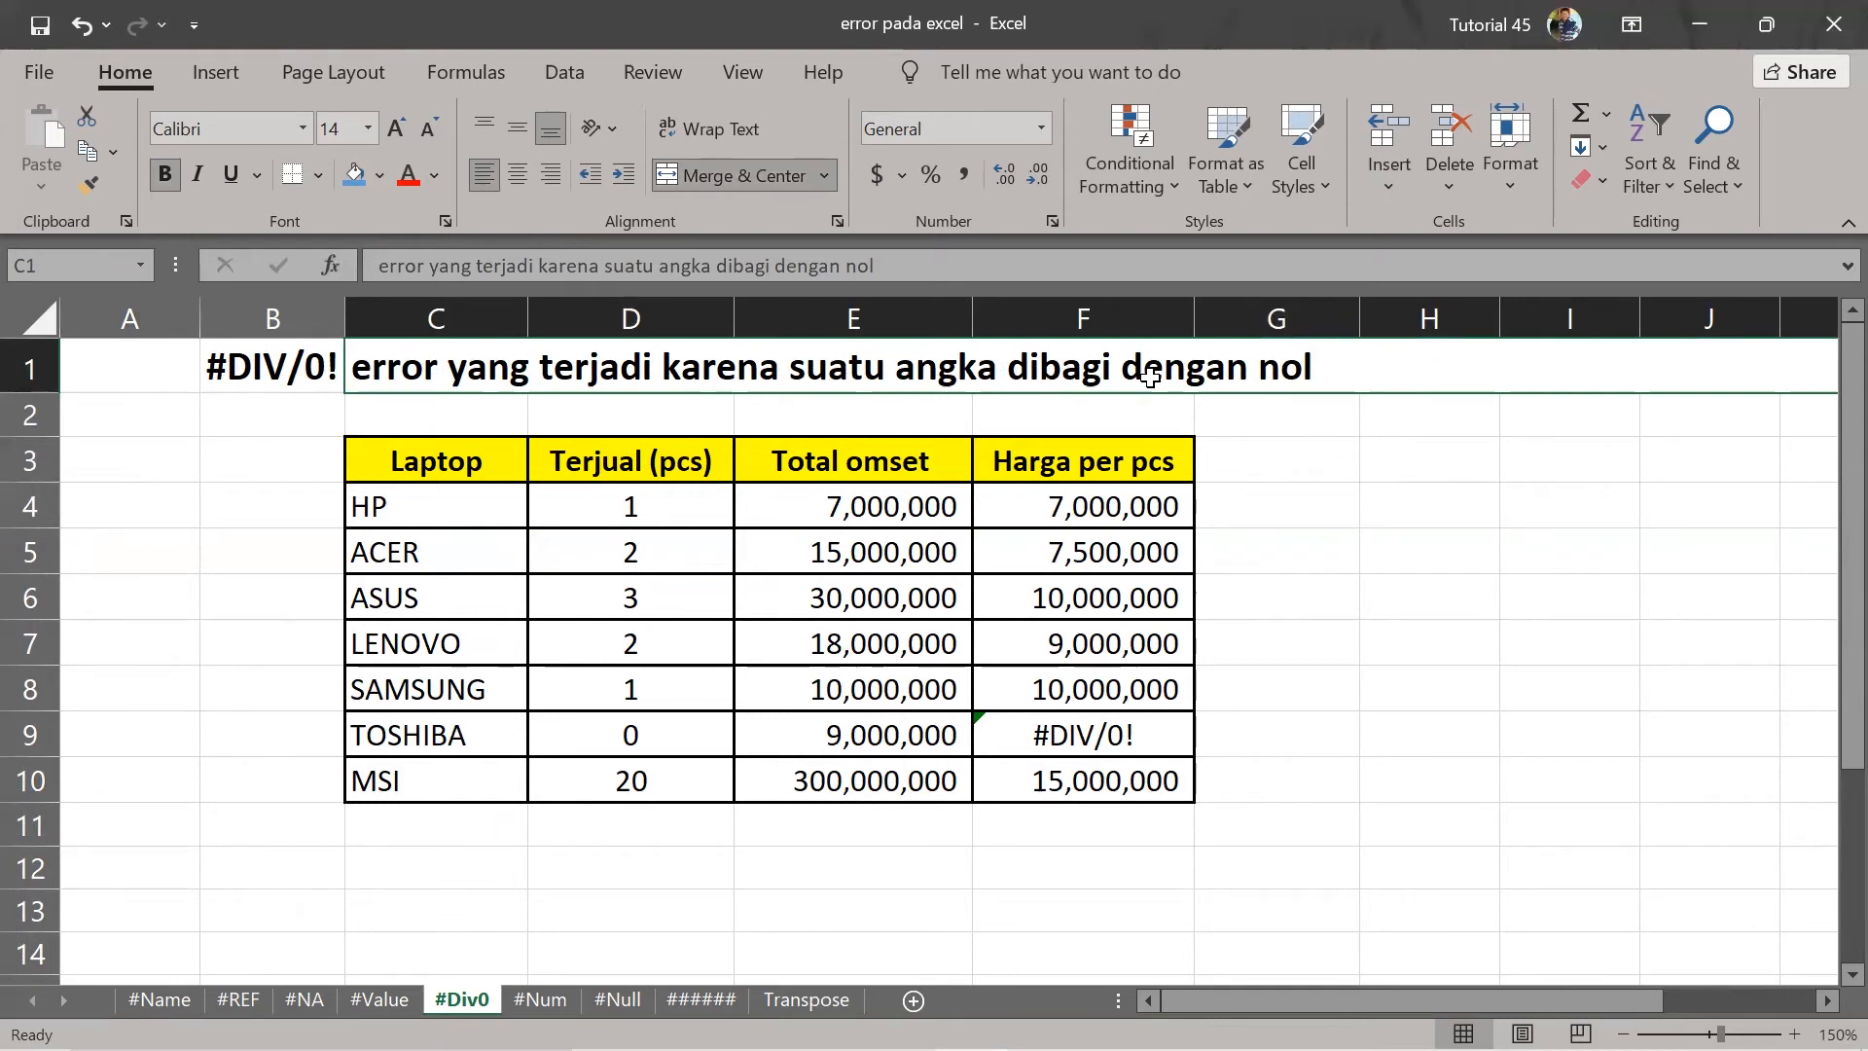
left_click(432, 489)
left_click(677, 458)
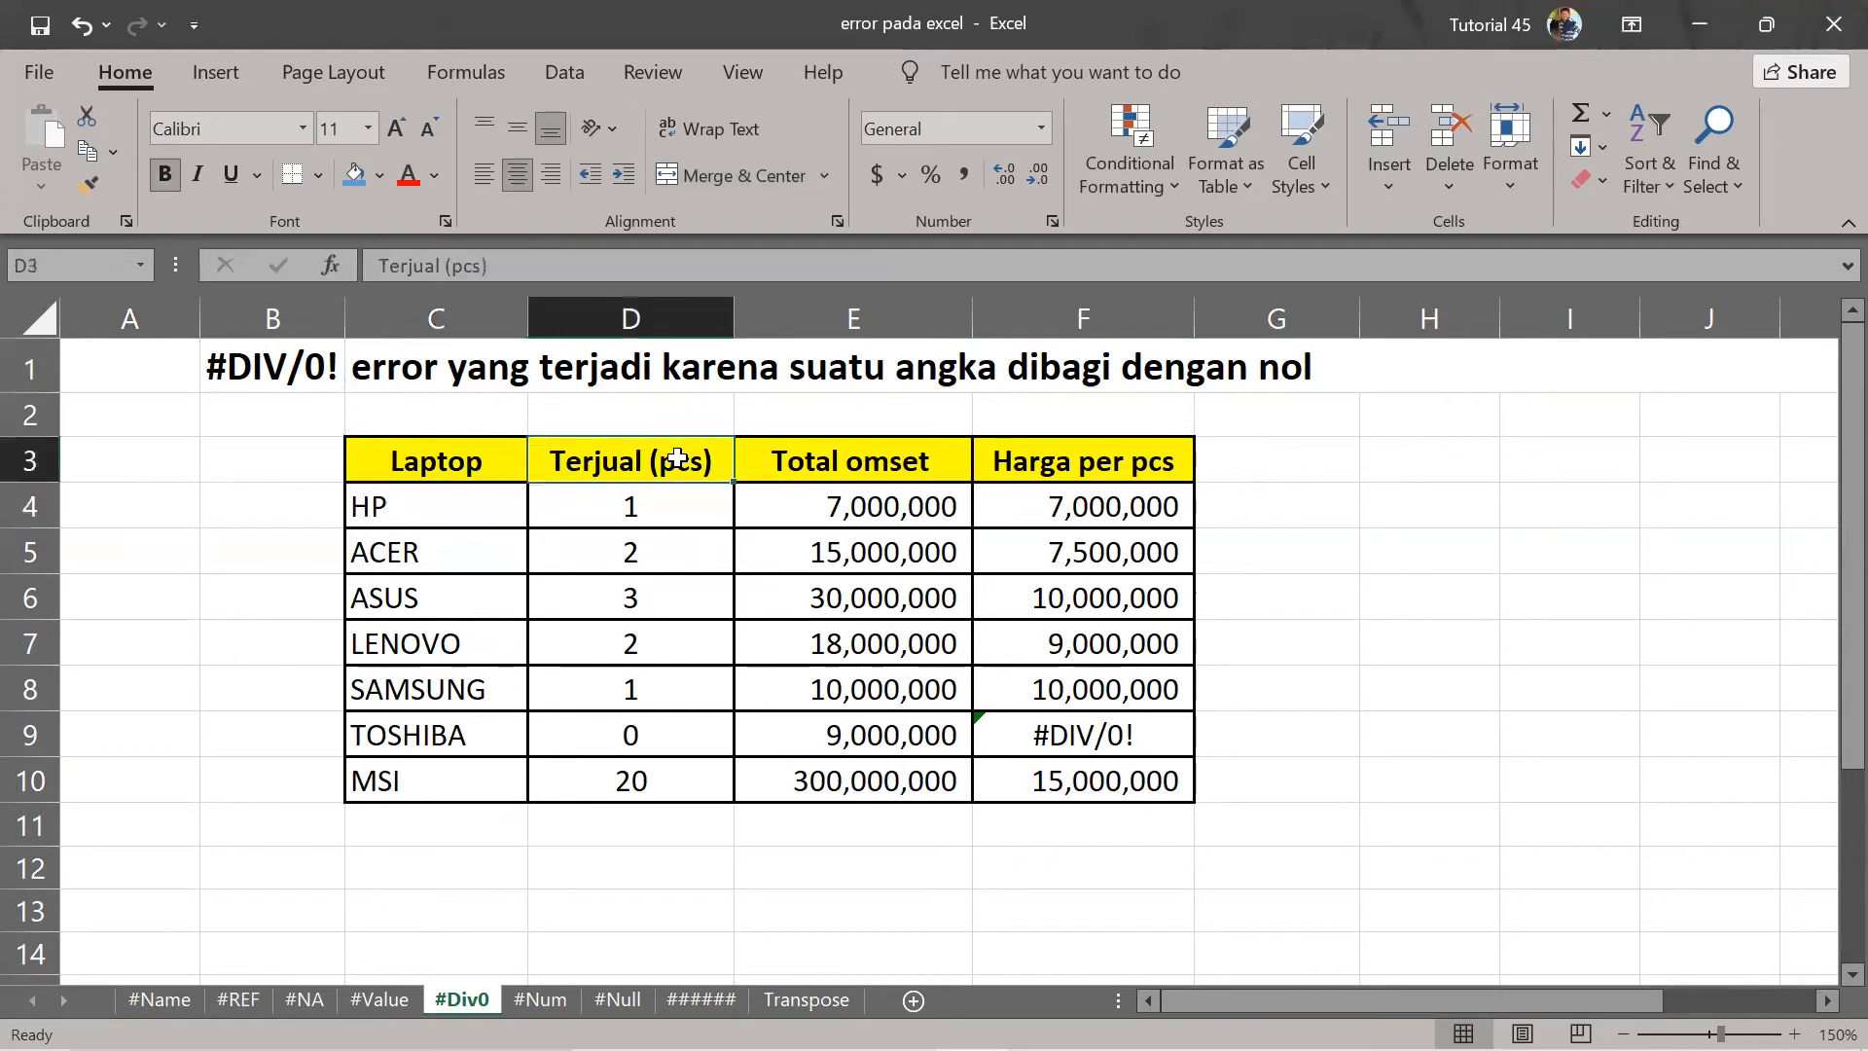
left_click(882, 453)
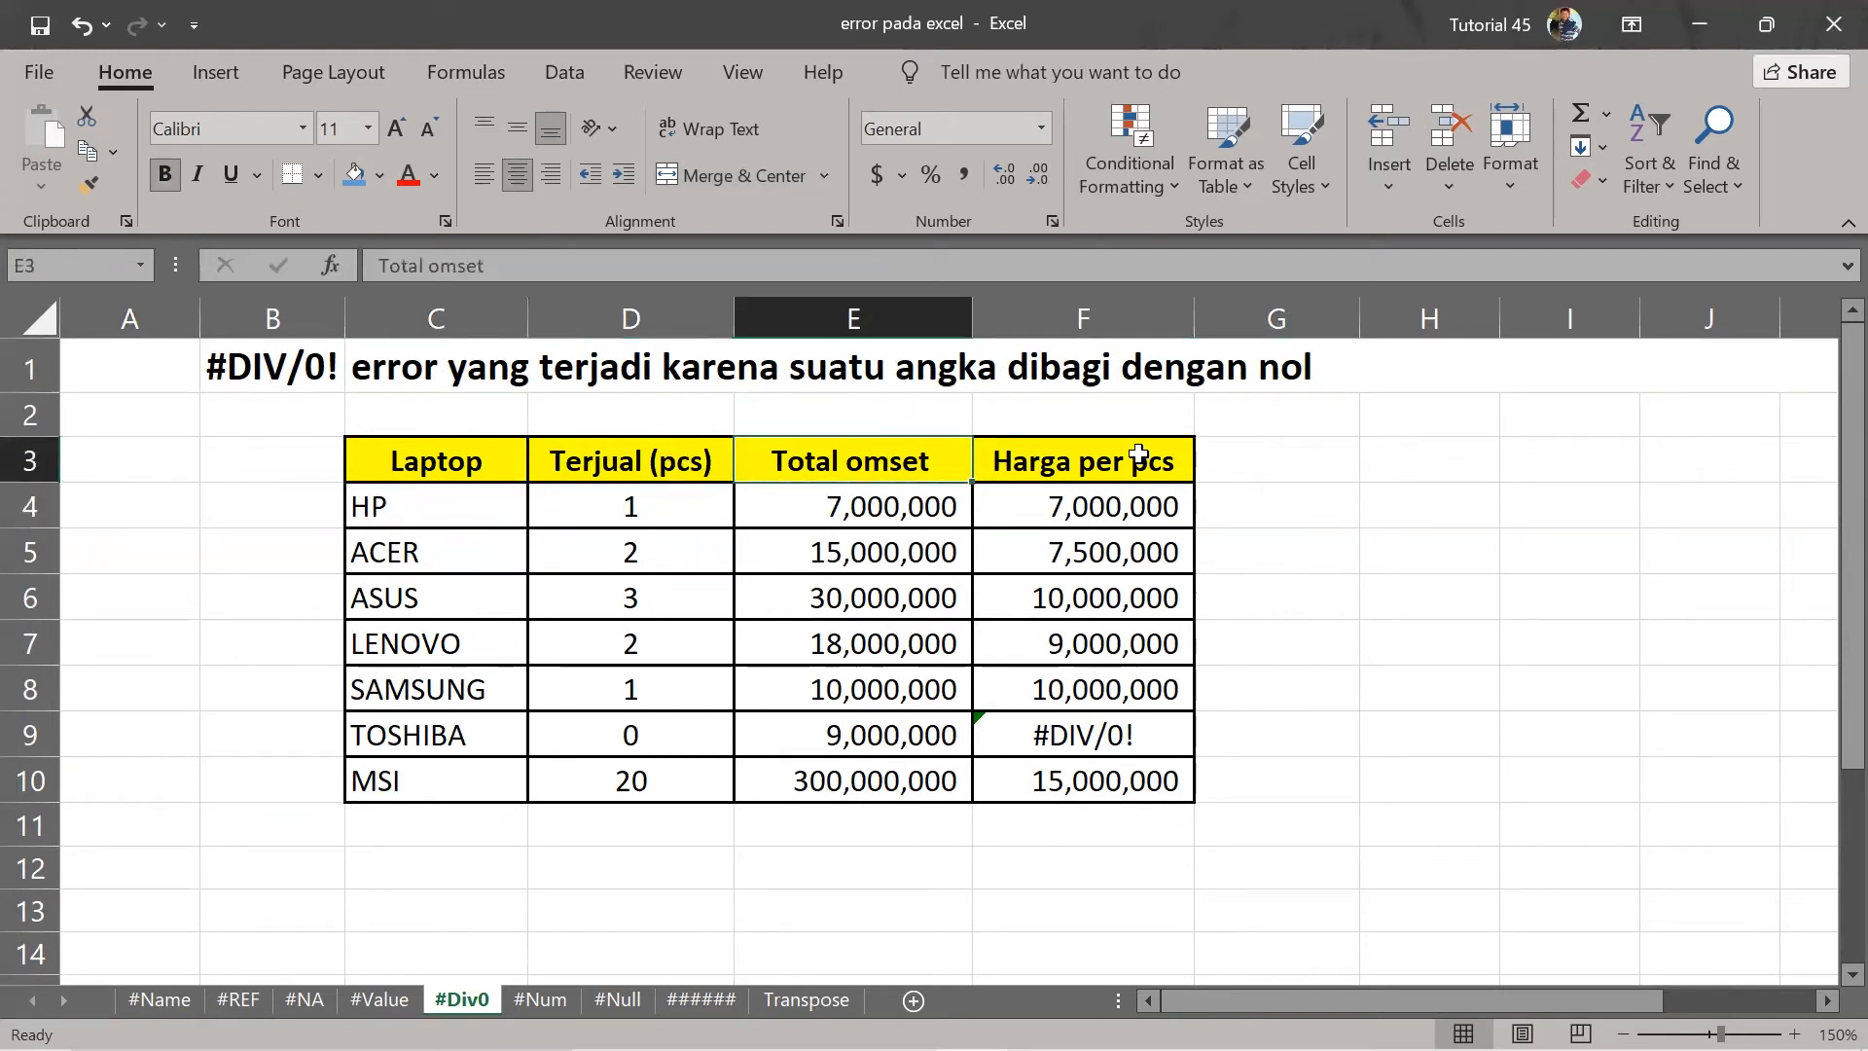
left_click(1138, 453)
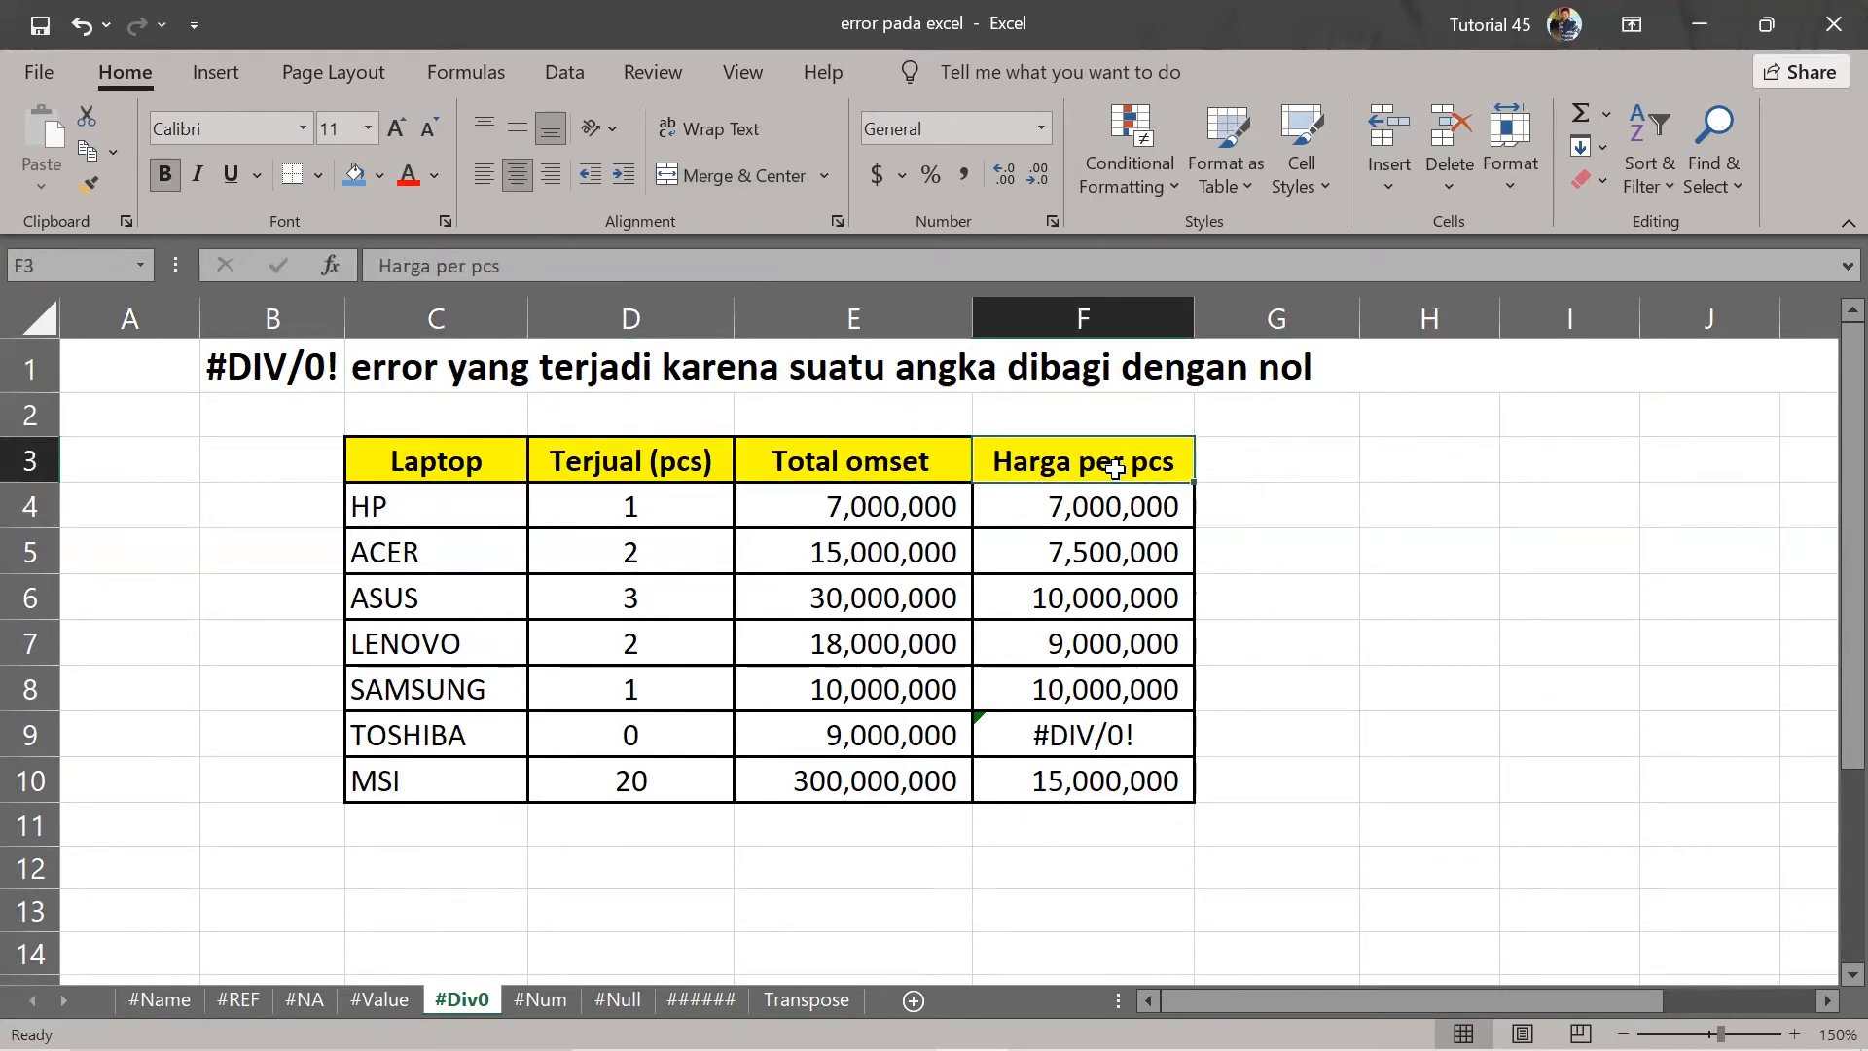
Examine how the Harga per pcs formulas in column F divide Total omset by Terjual (pcs).
left_click(848, 461)
left_click(634, 465)
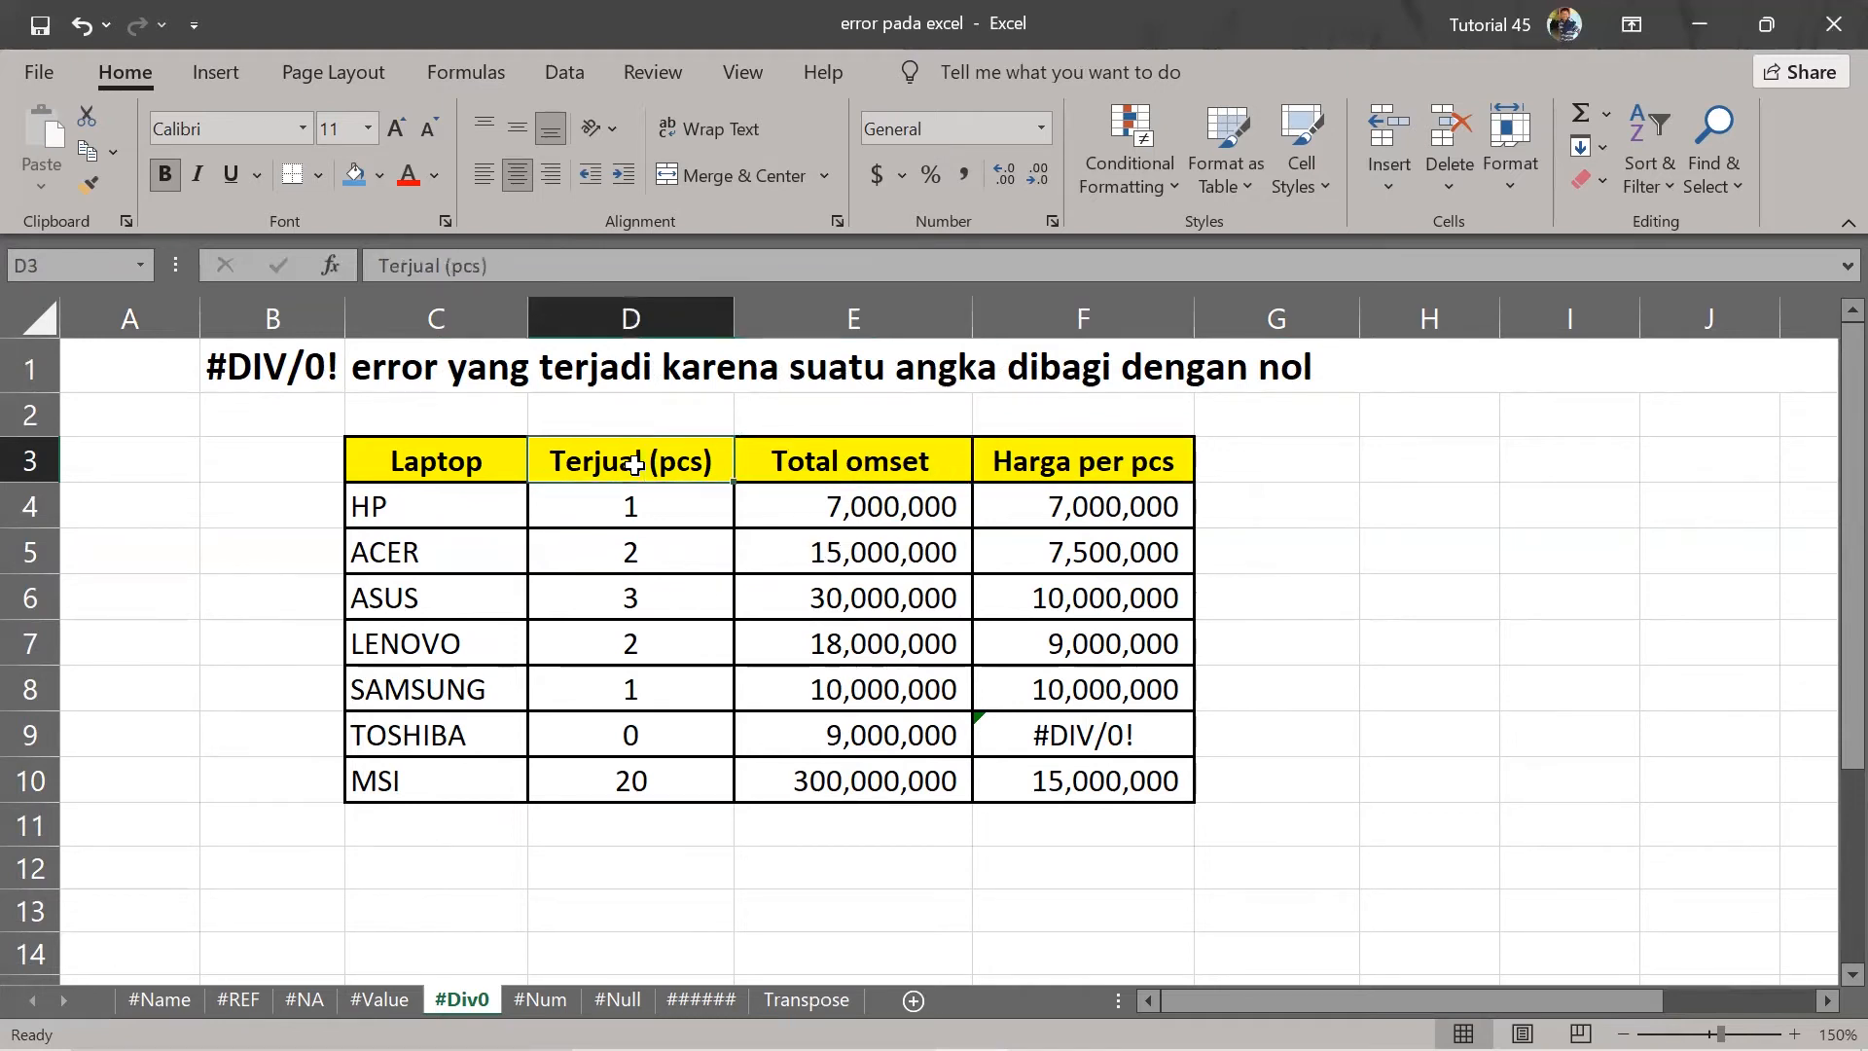
left_click(851, 459)
left_click(627, 455)
left_click(637, 501)
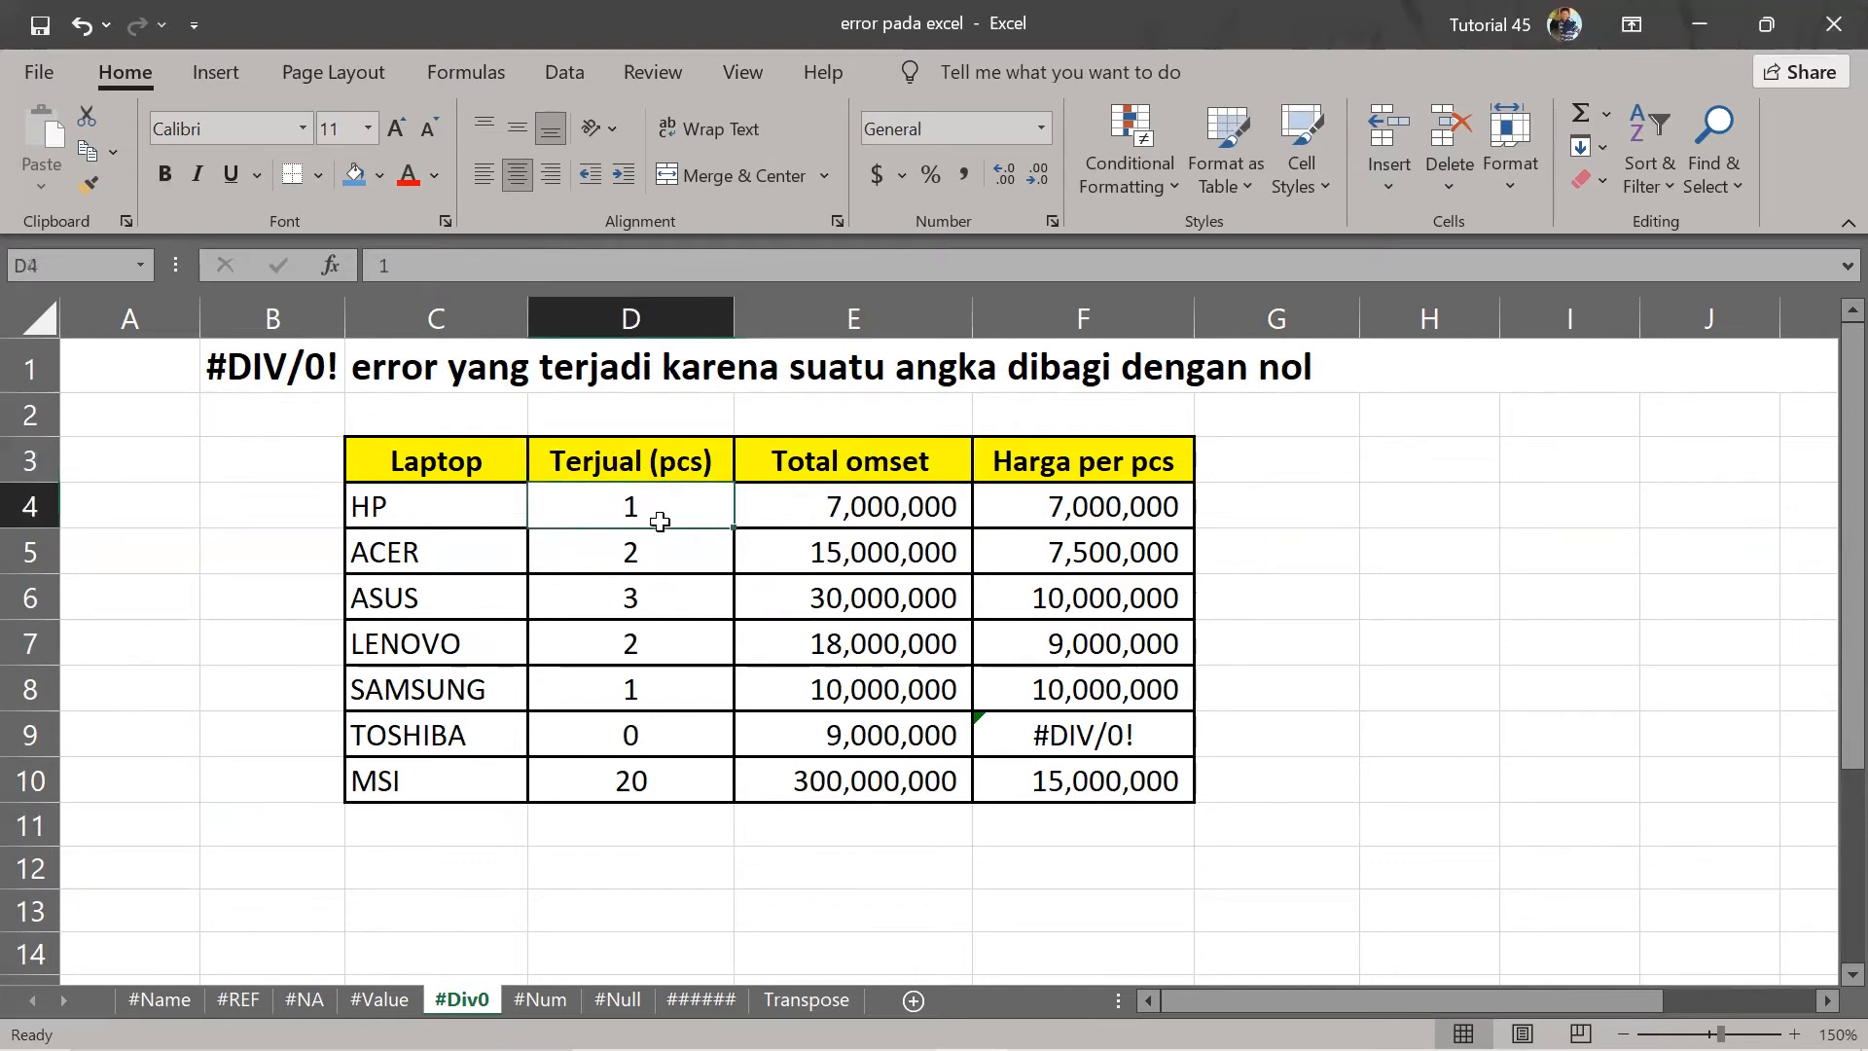
left_click(761, 511)
left_click(681, 508)
left_click(1060, 514)
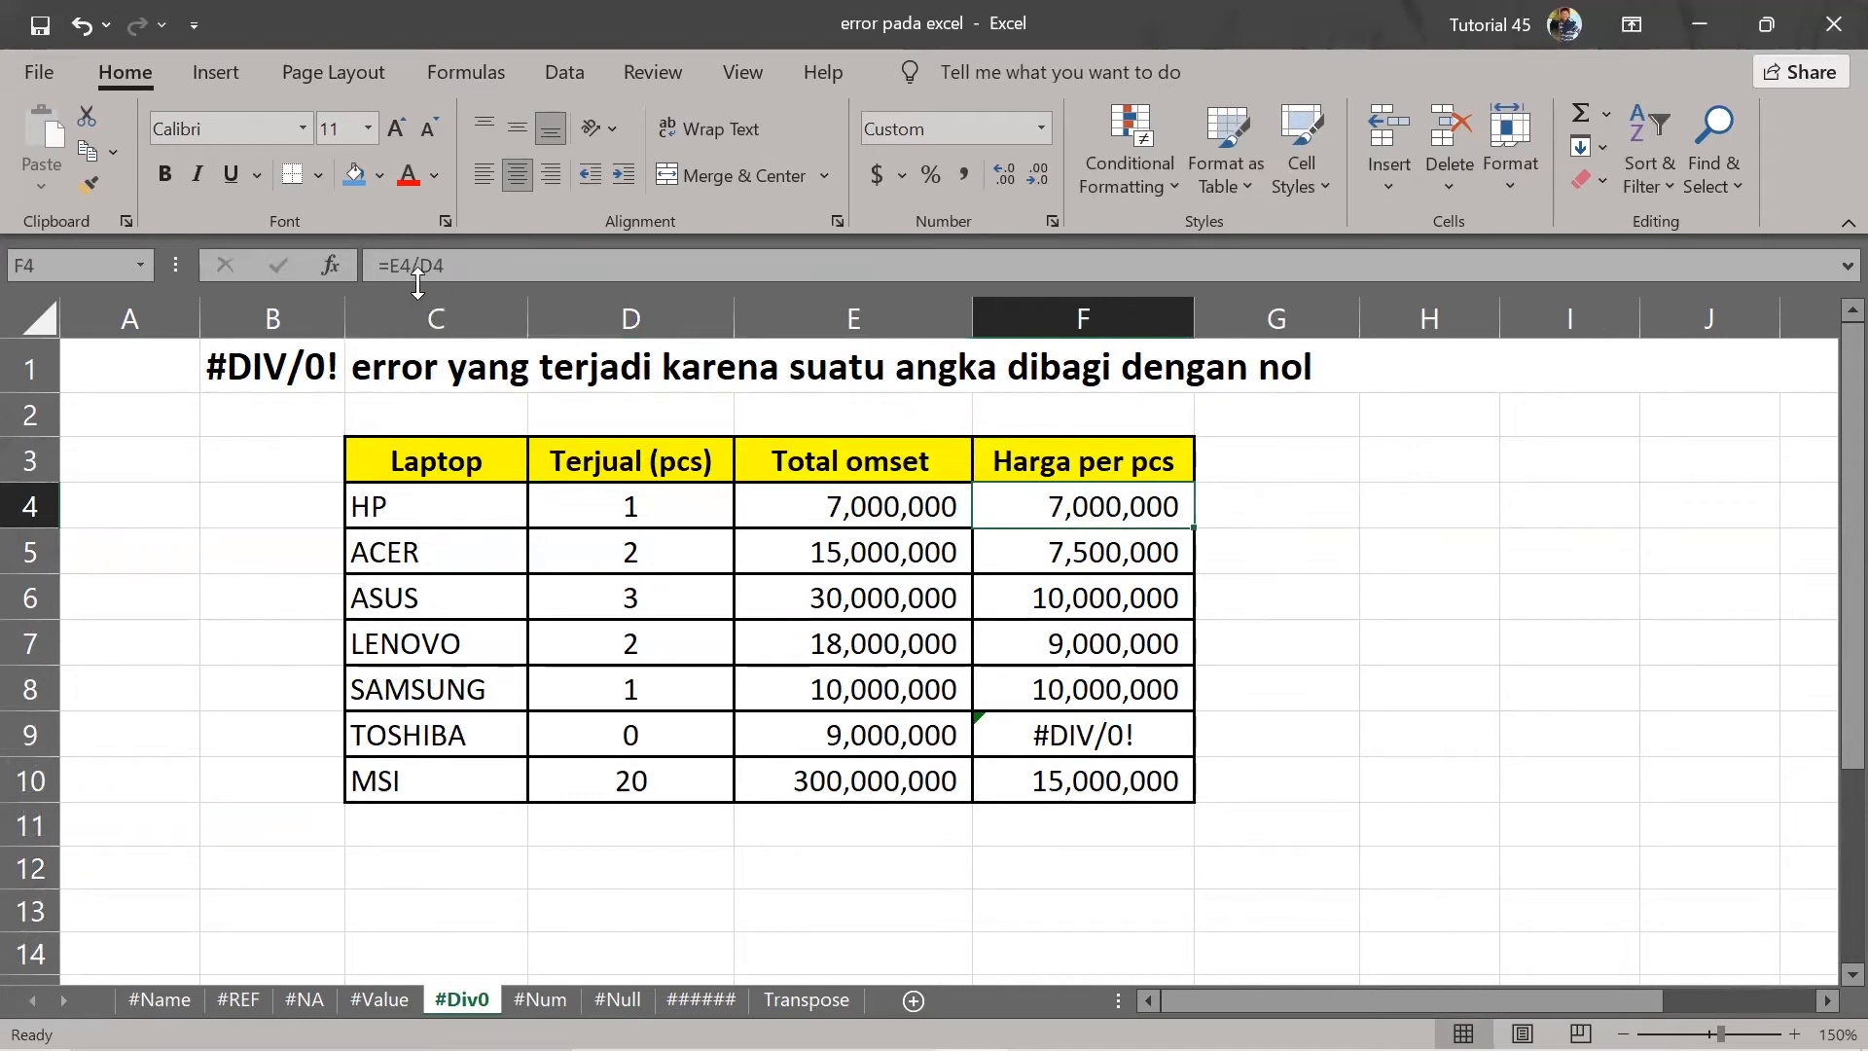
left_click(1089, 641)
left_click(1153, 677)
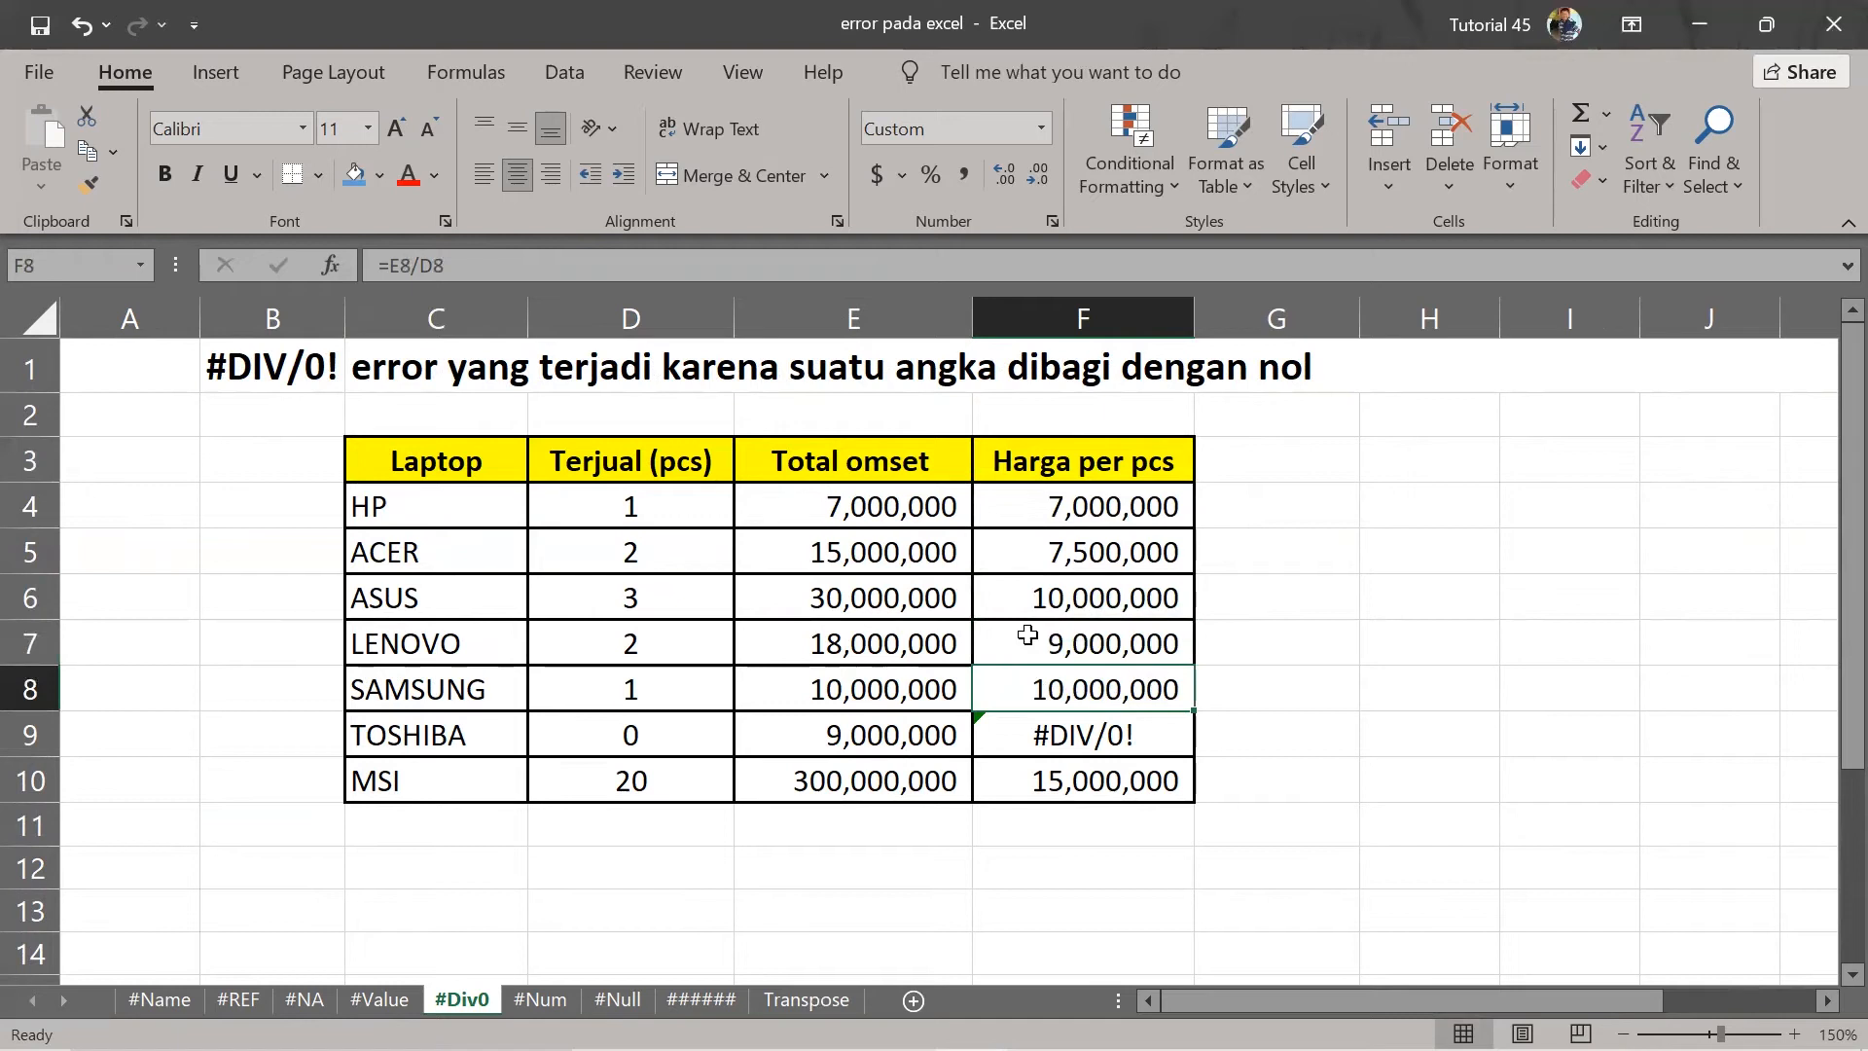
Inspect the TOSHIBA row's Total omset and Terjual values and the Harga per pcs formula in F9.
left_click(885, 478)
left_click(856, 735)
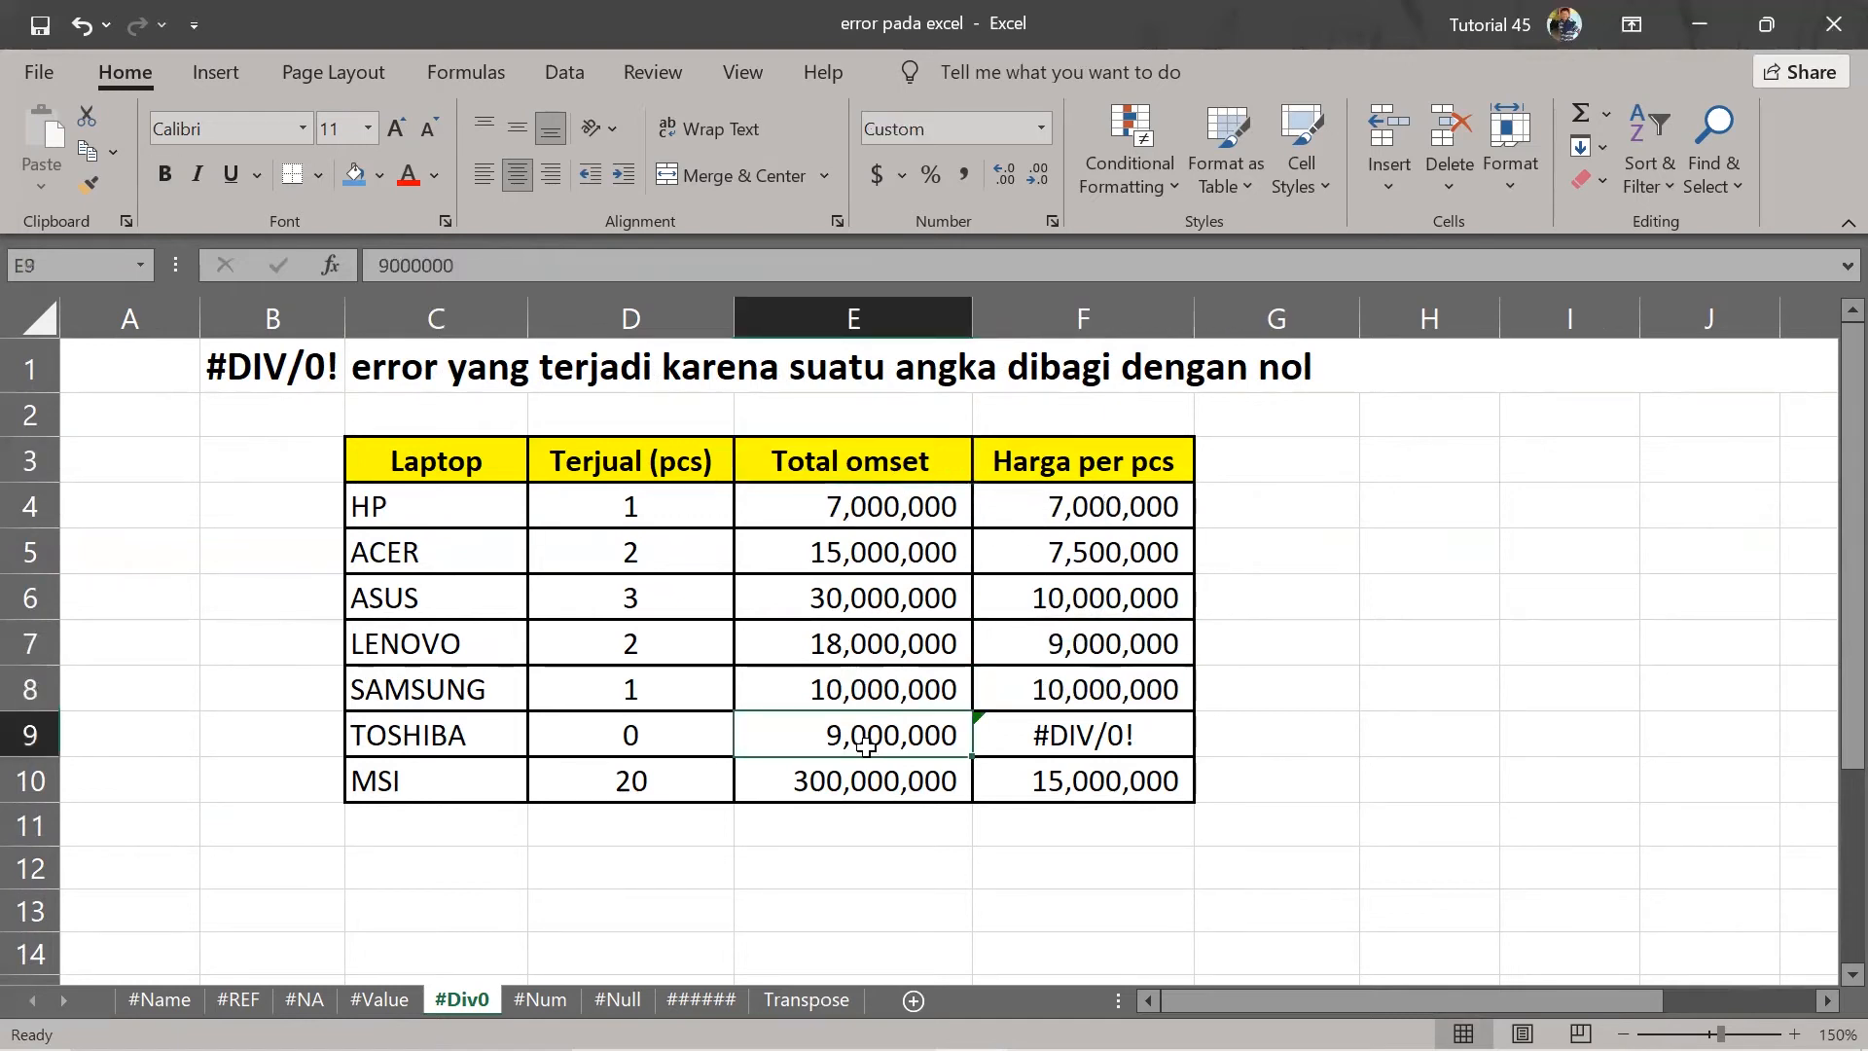
left_click(695, 737)
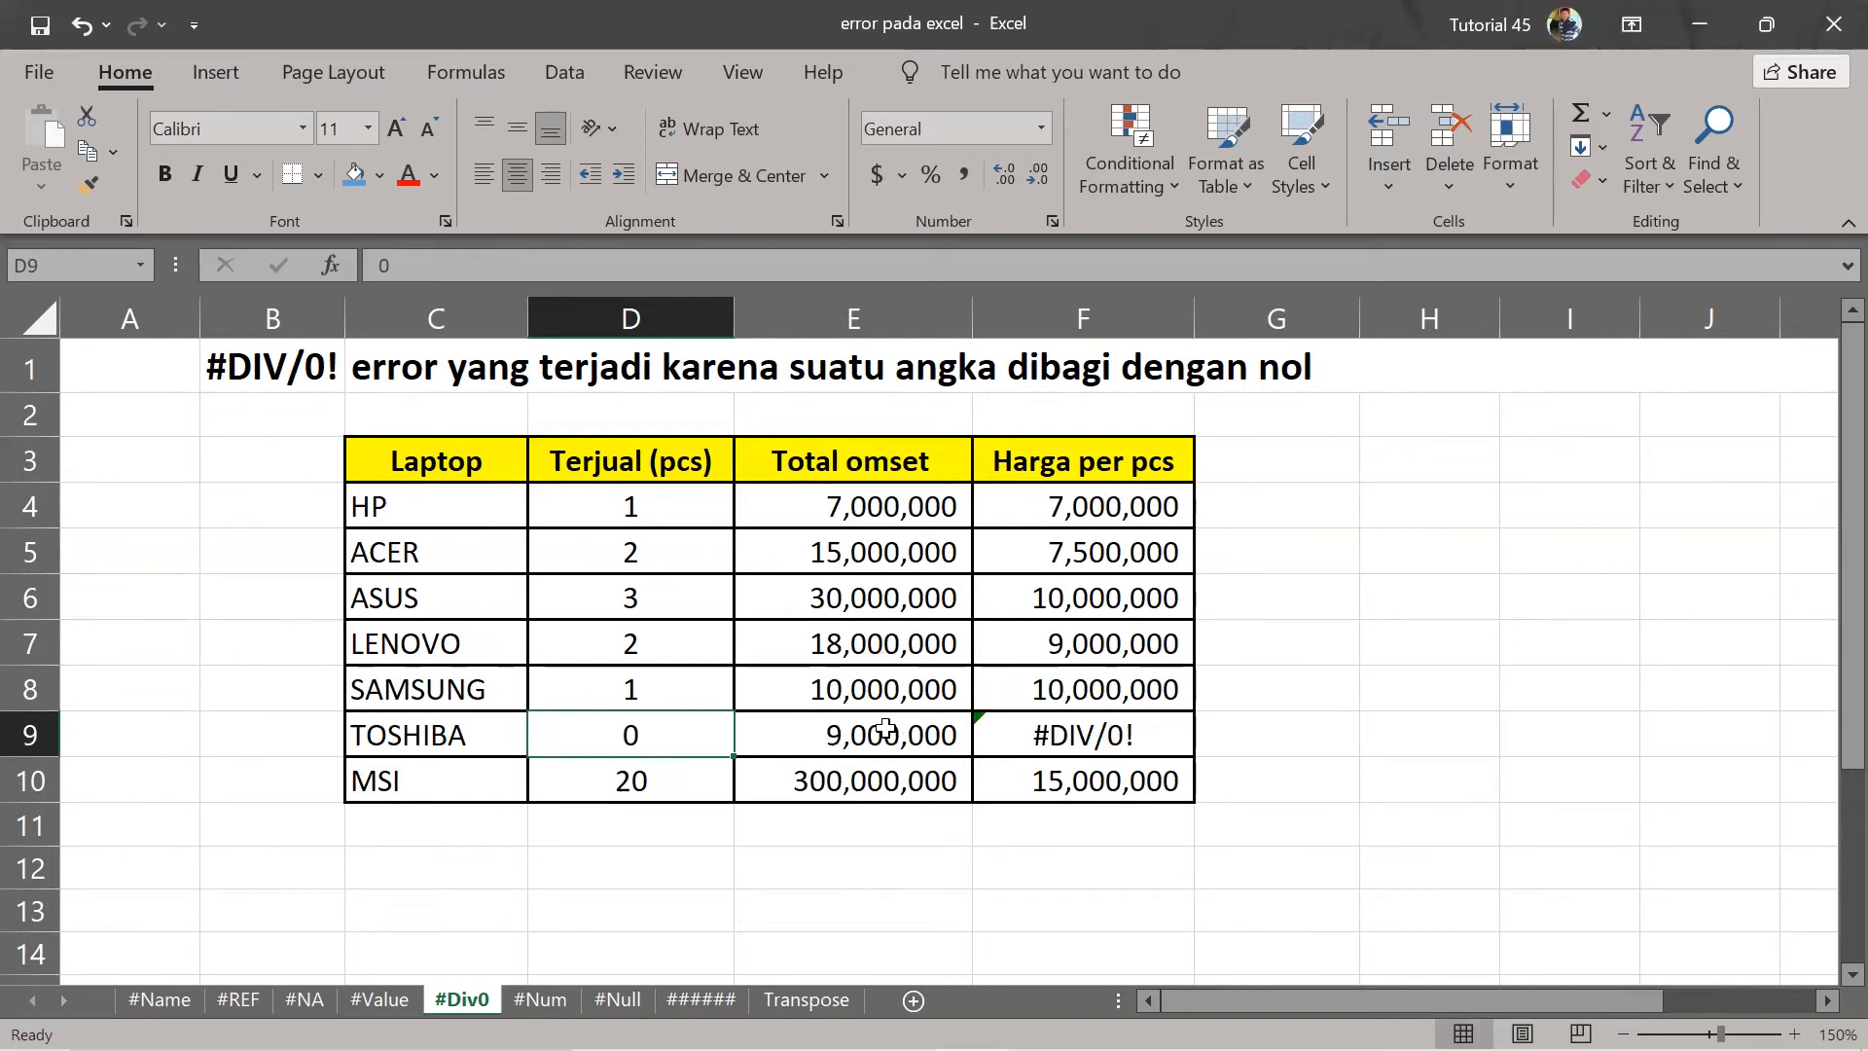
left_click(843, 732)
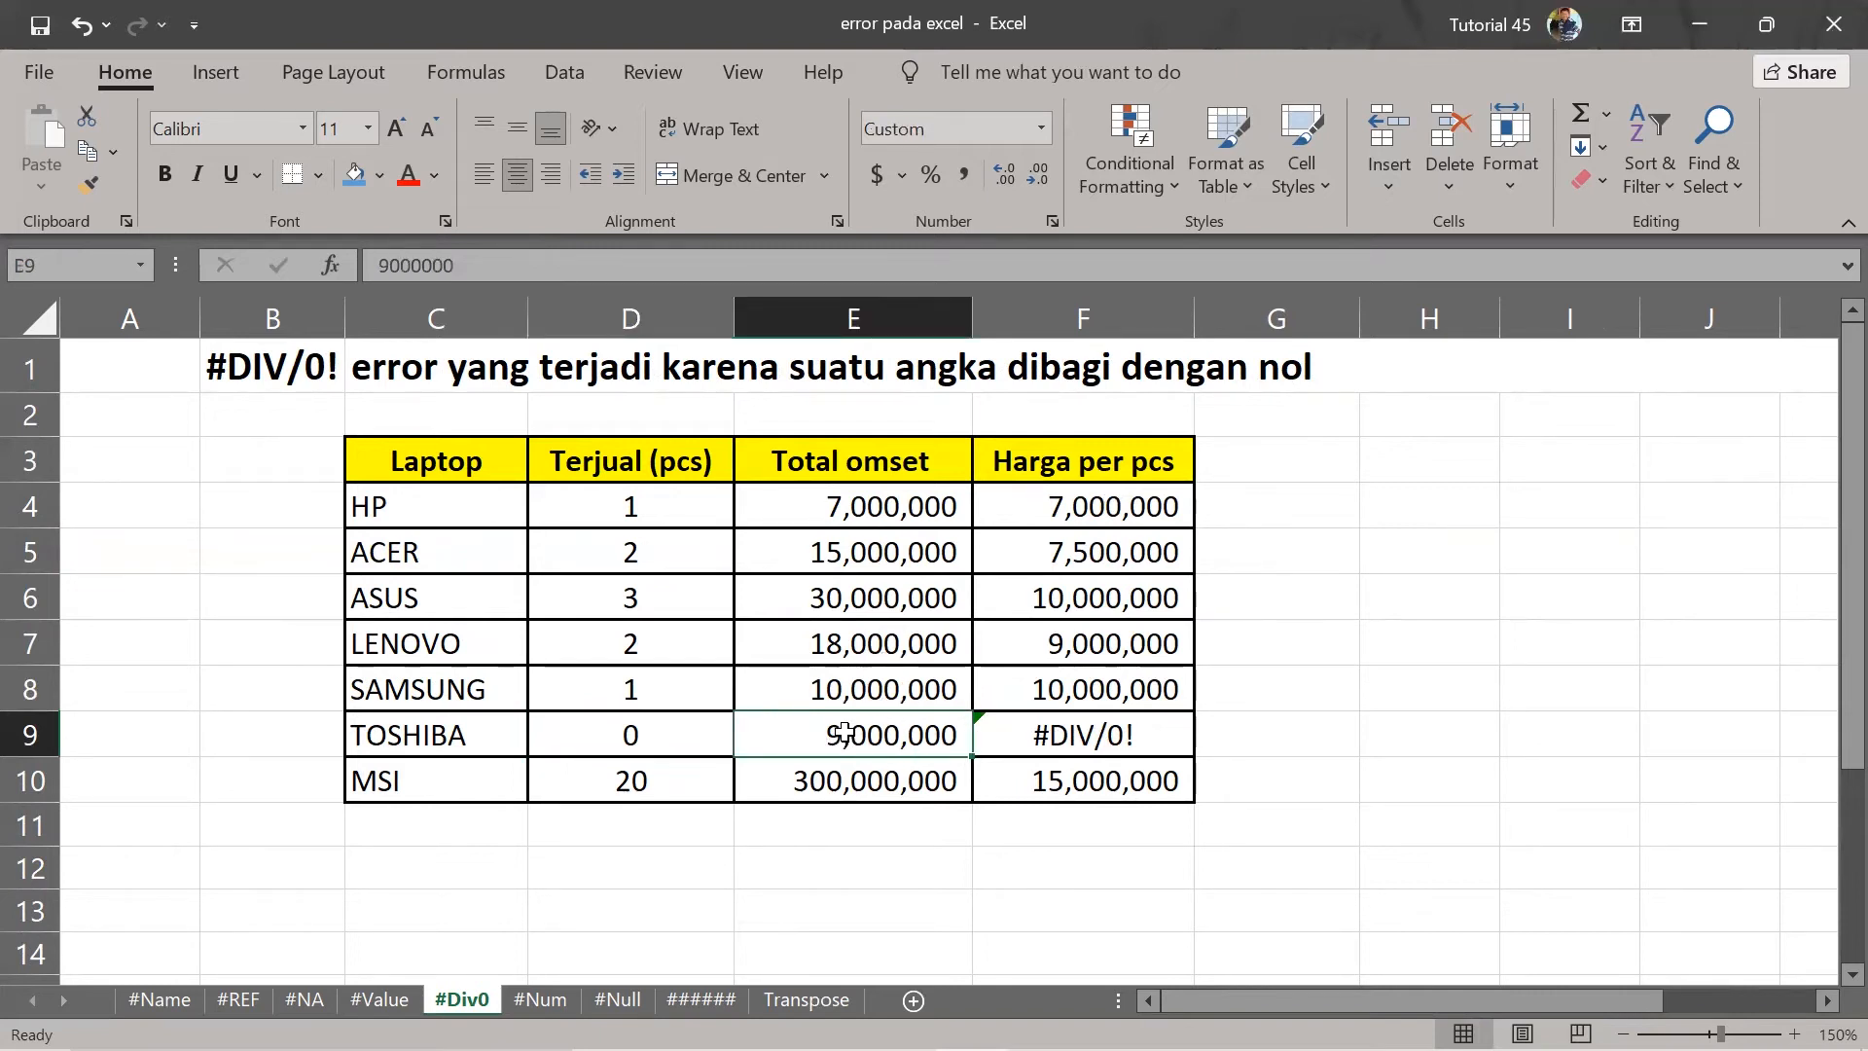
left_click(1140, 735)
double_click(1140, 736)
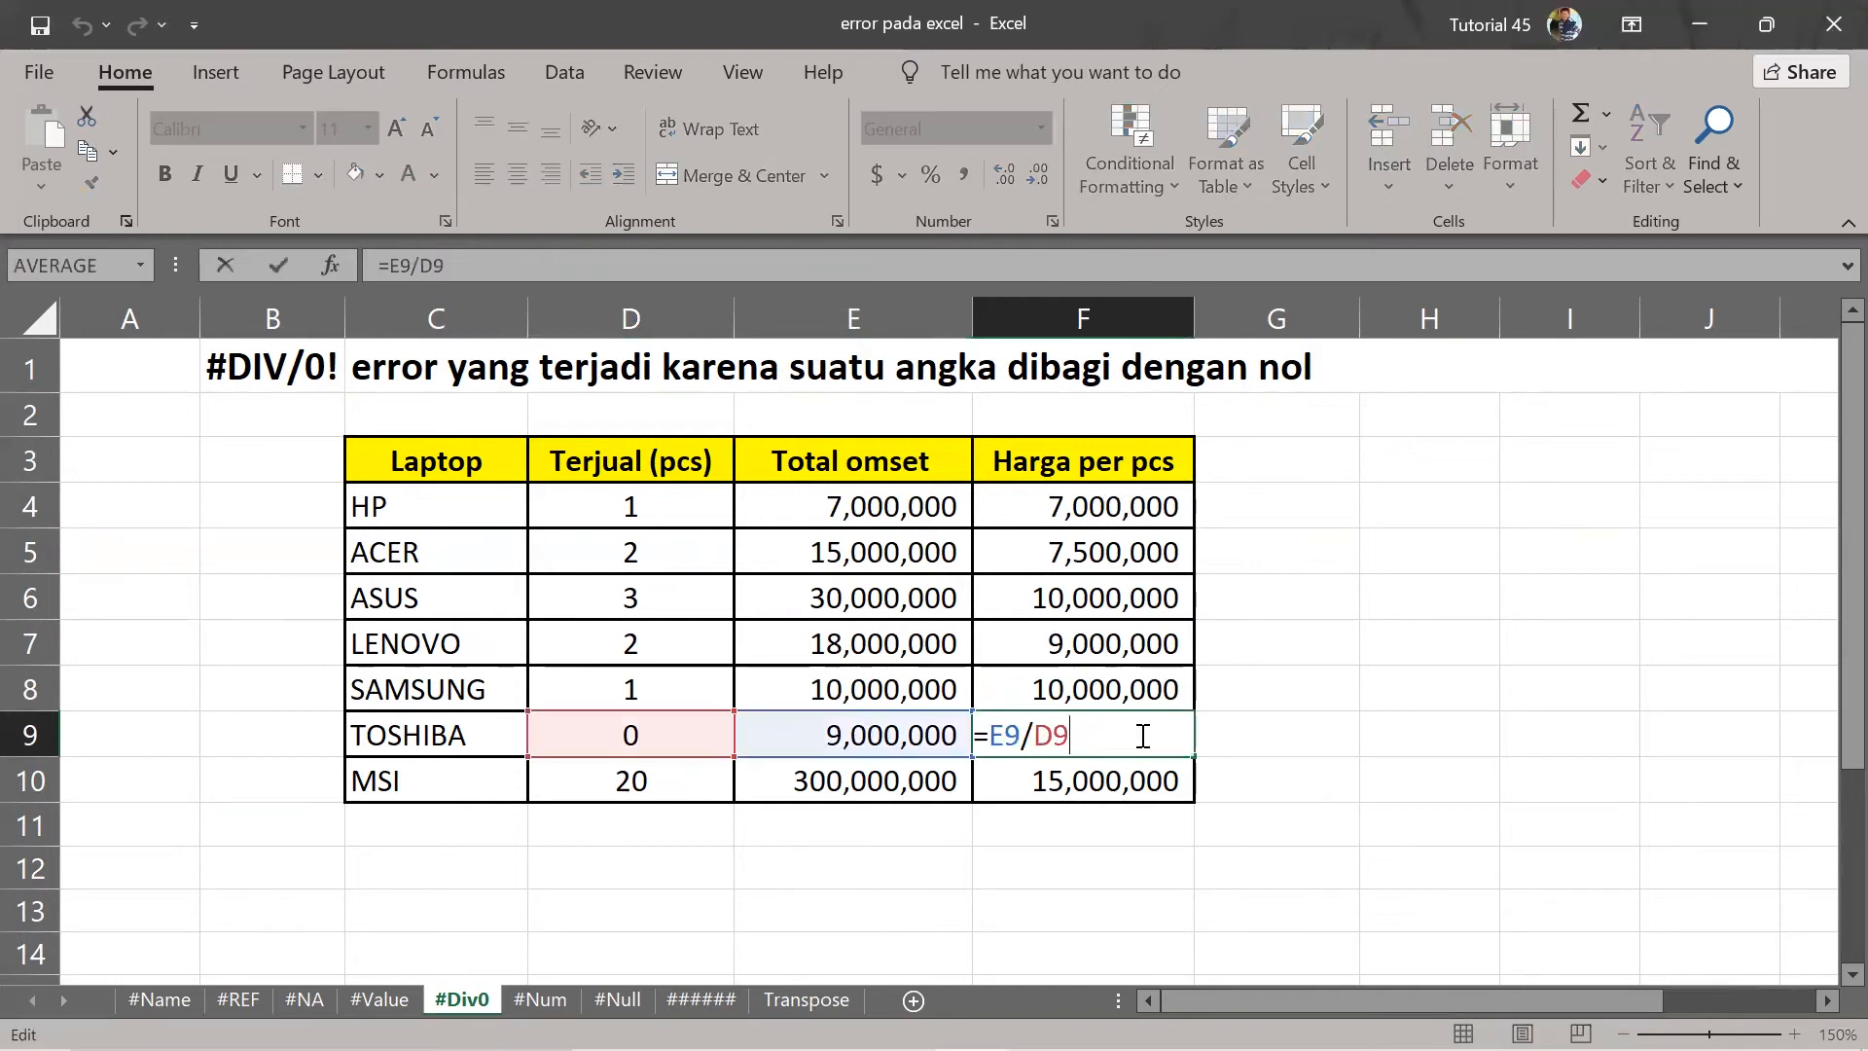
key("Return")
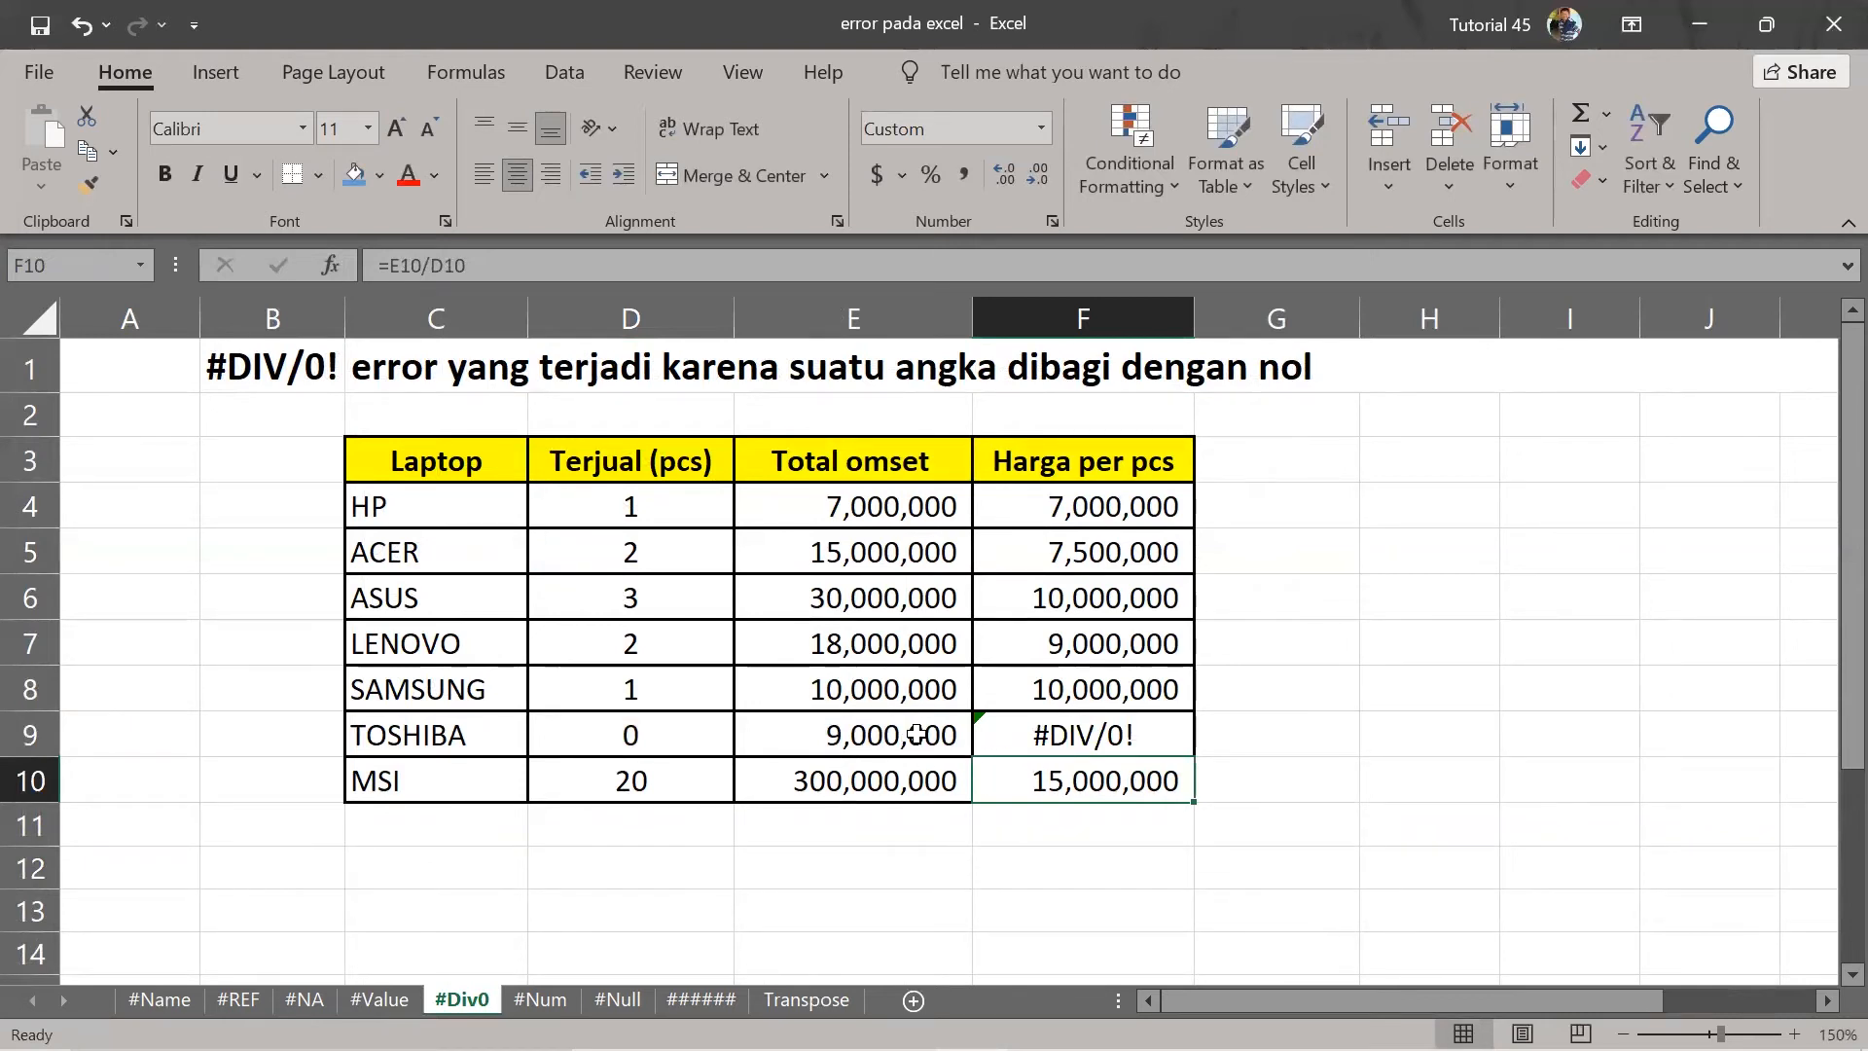
left_click(1255, 737)
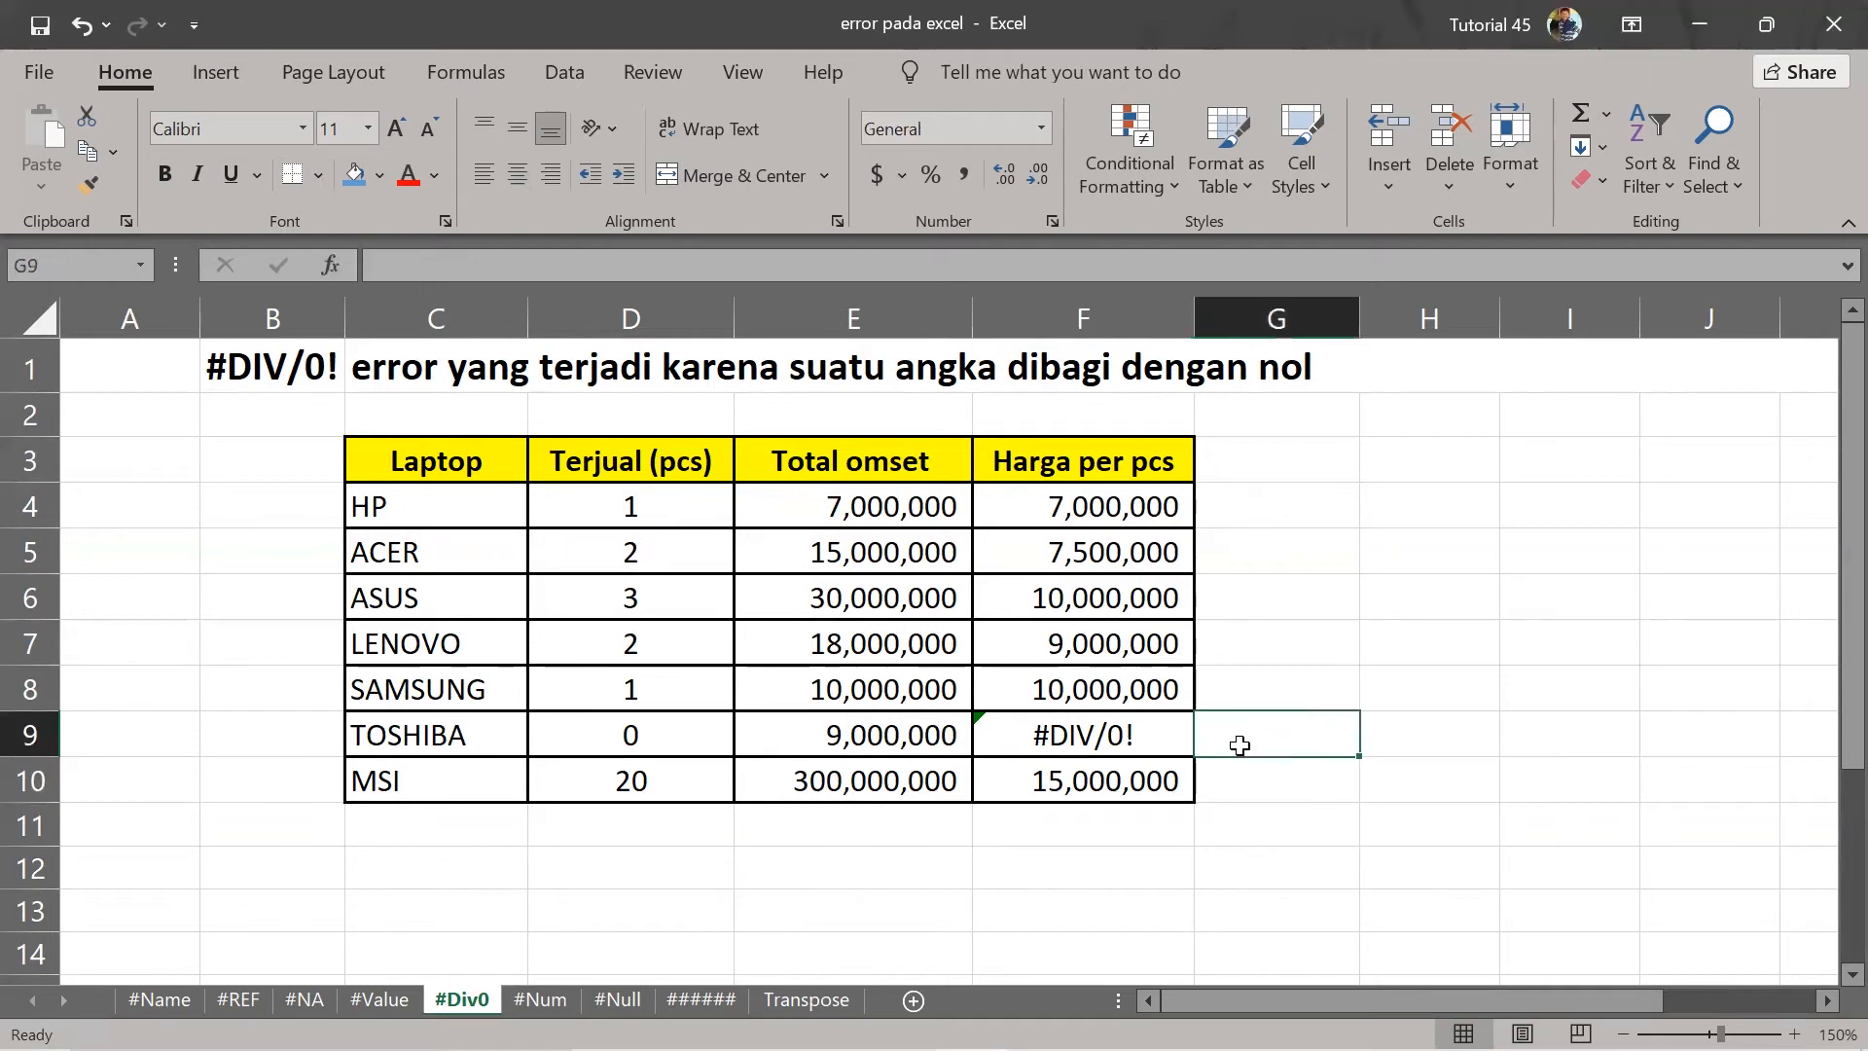
left_click(1083, 734)
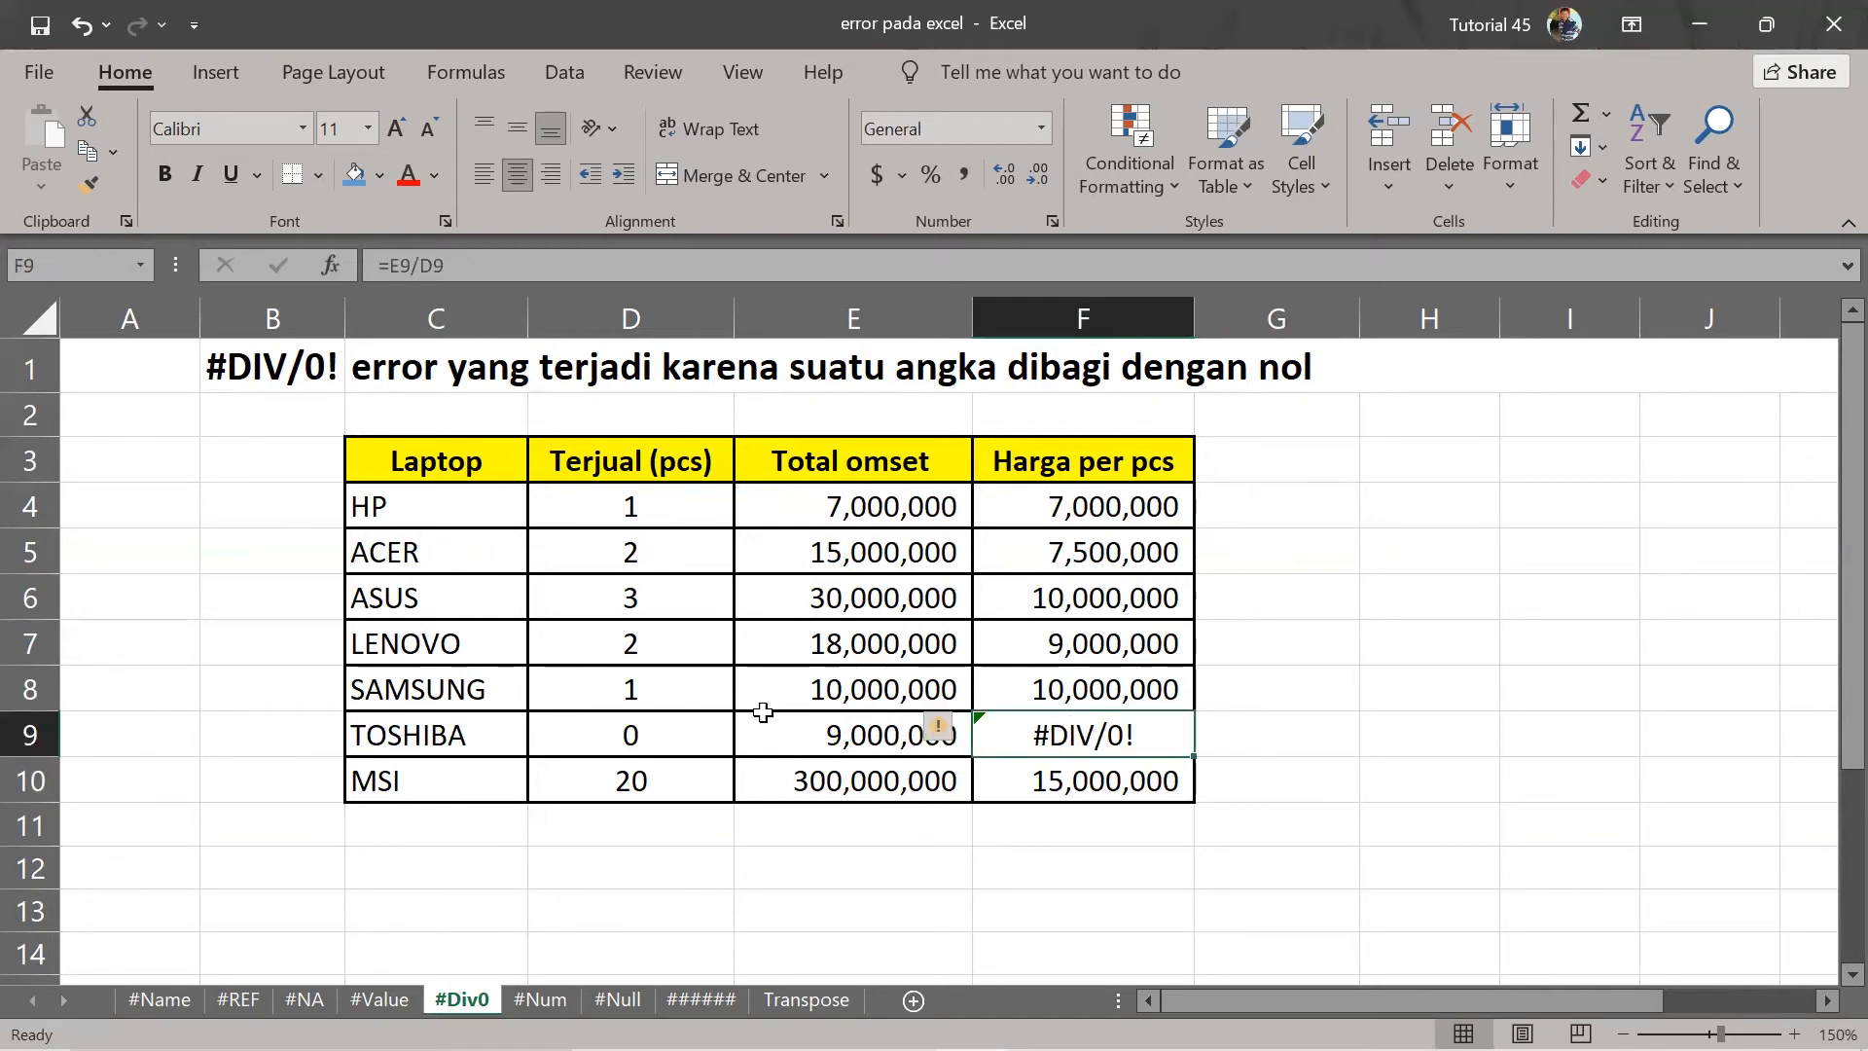
left_click(662, 745)
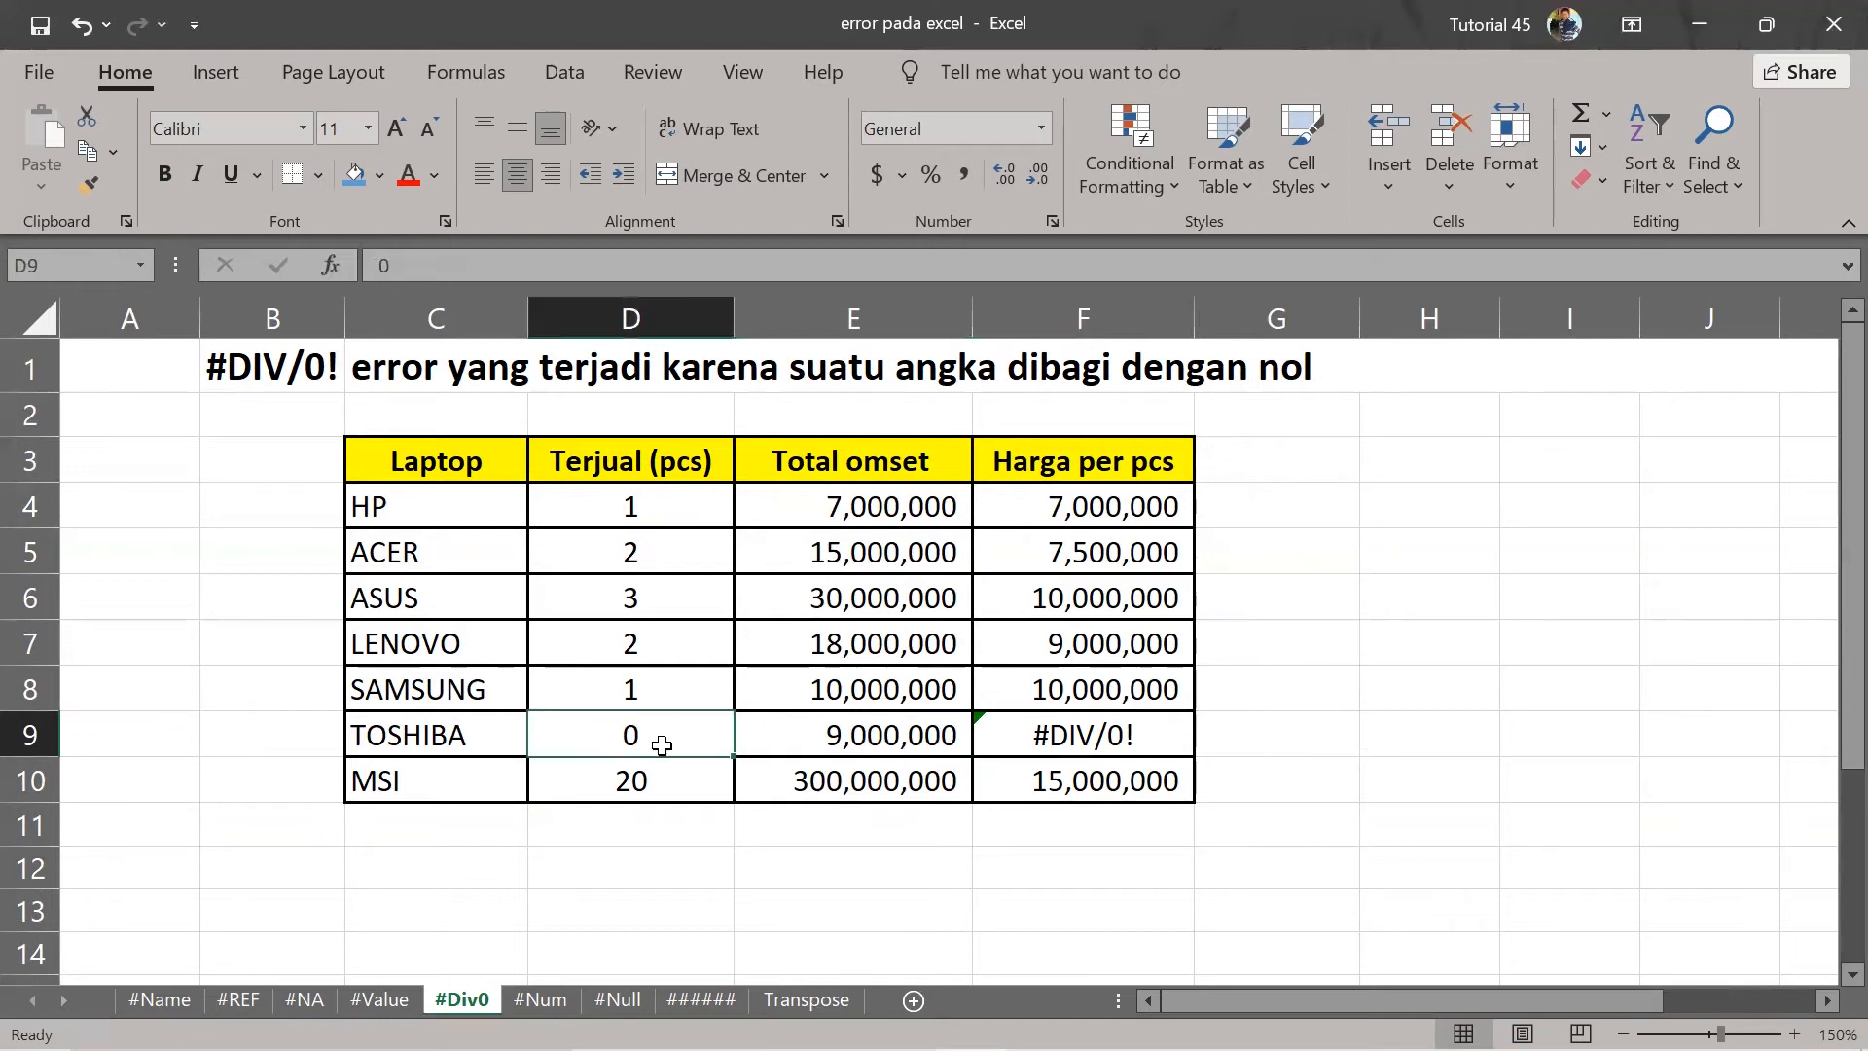
left_click(847, 741)
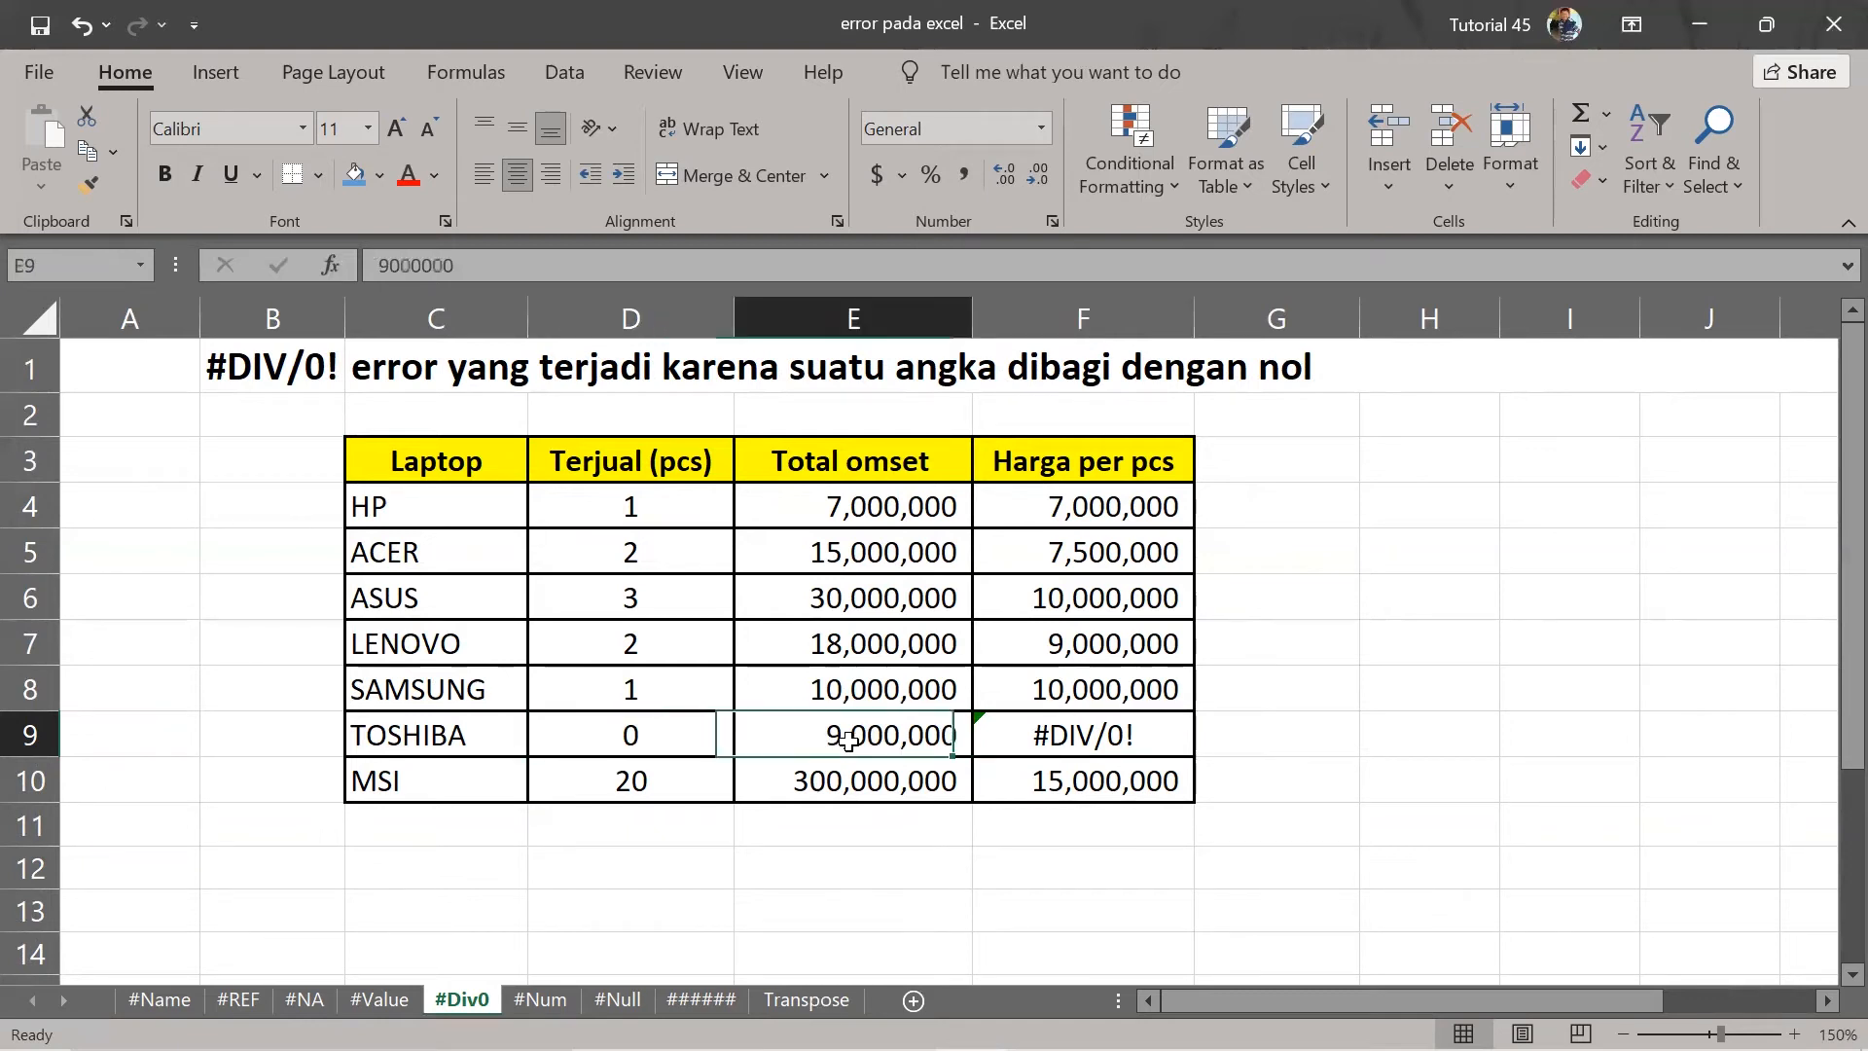
left_click(712, 750)
Clear the TOSHIBA row's Total omset, Terjual and Harga per pcs cells, D9 to F9.
left_click(840, 746)
key("BackSpace")
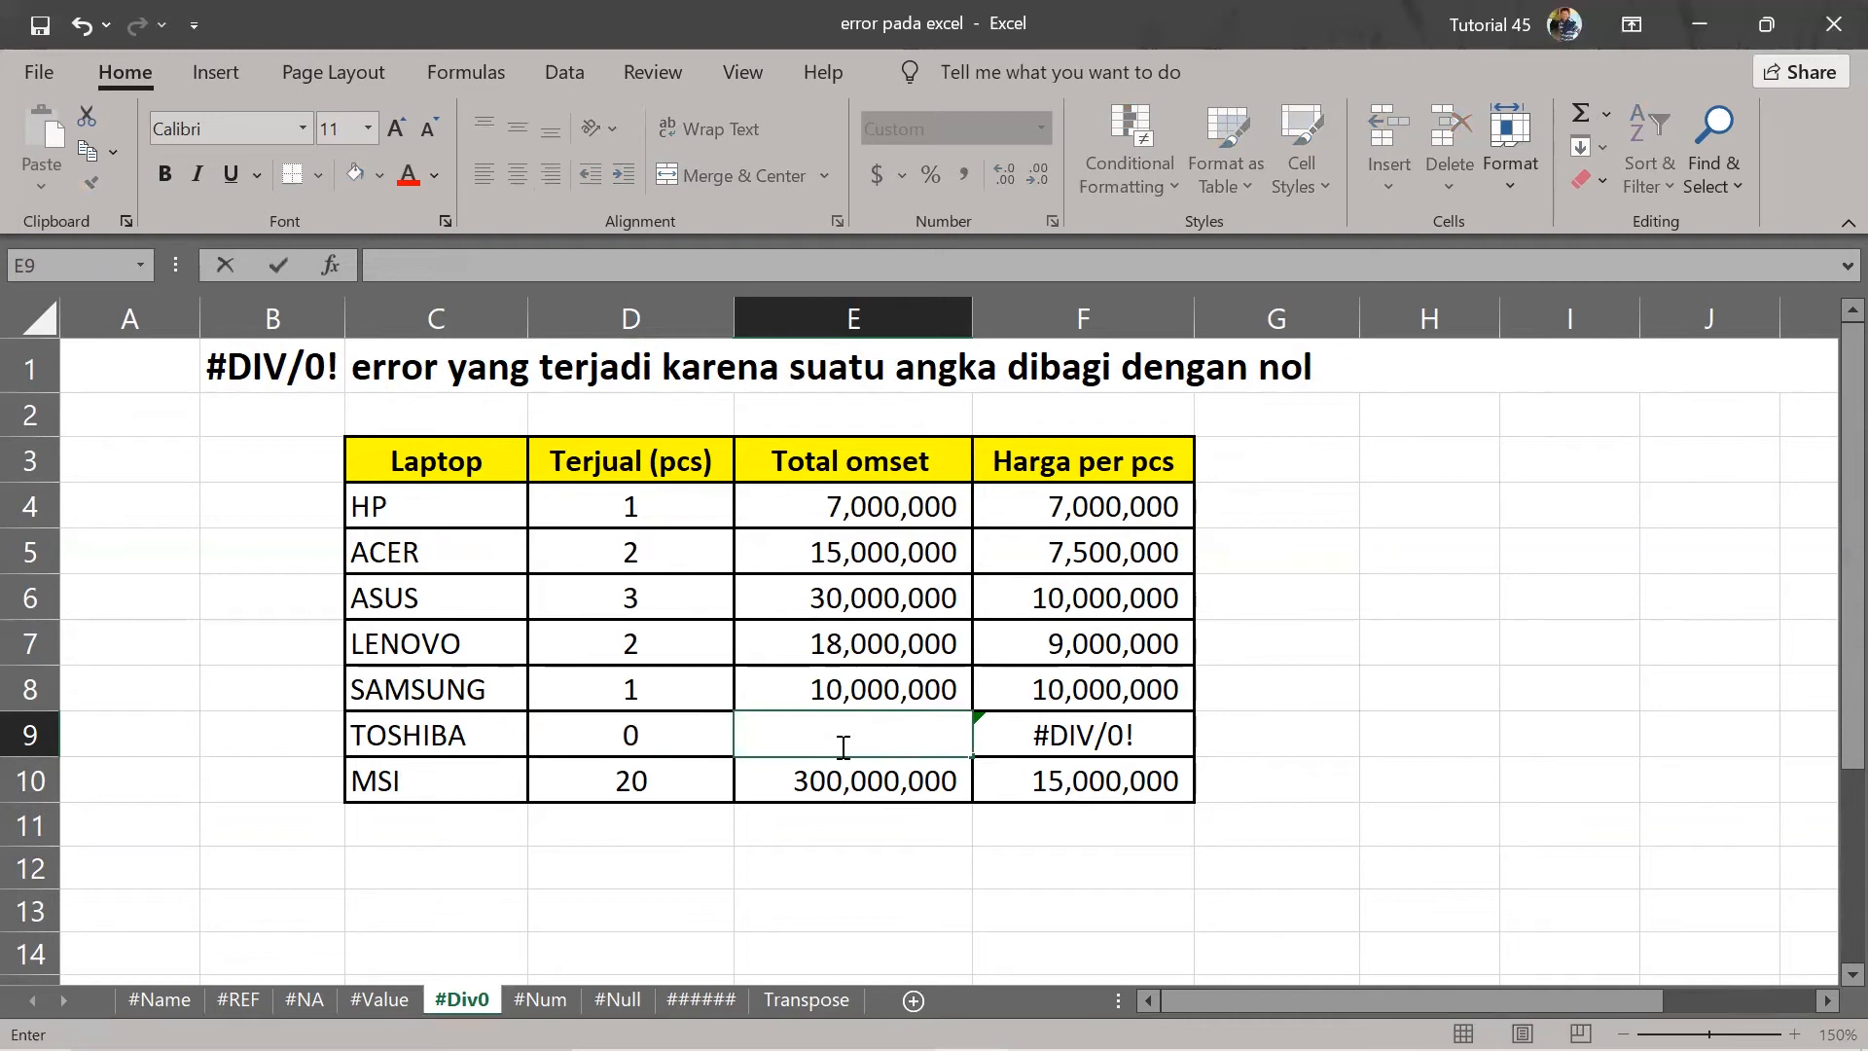
key("Return")
left_click(698, 724)
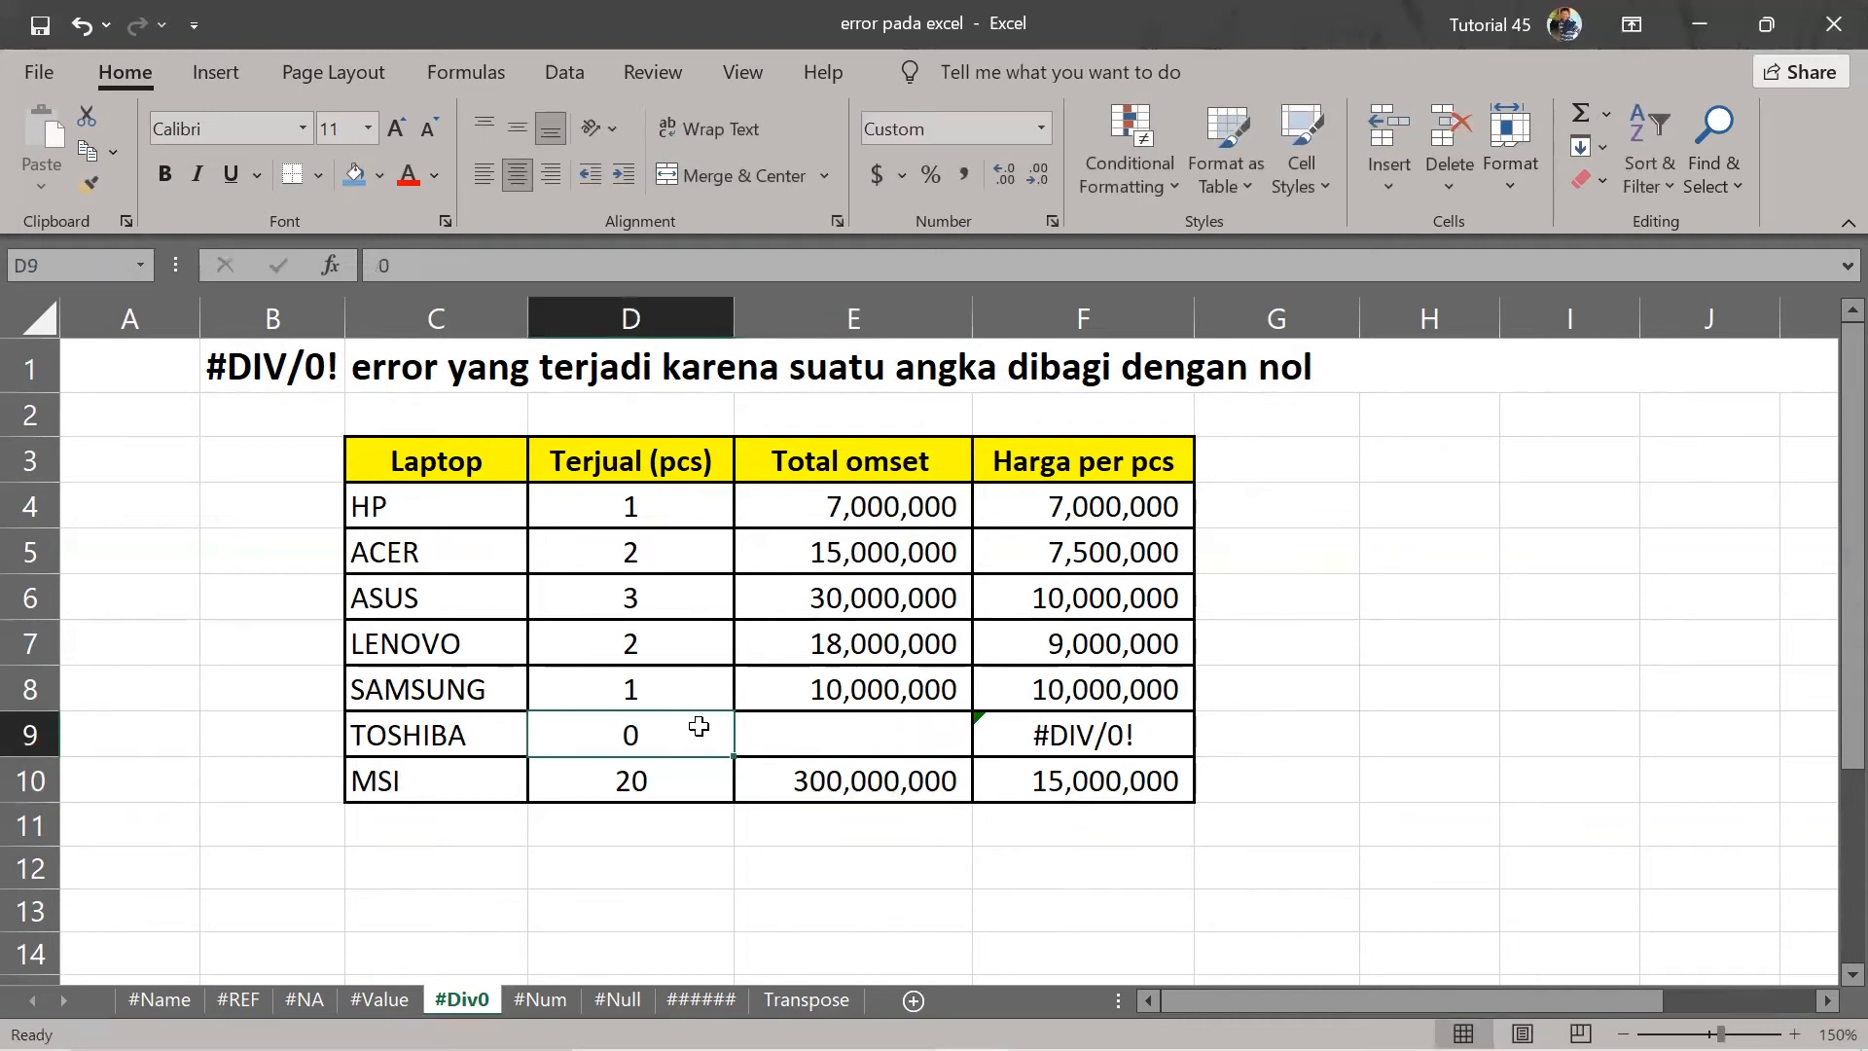
key("BackSpace")
key("Return")
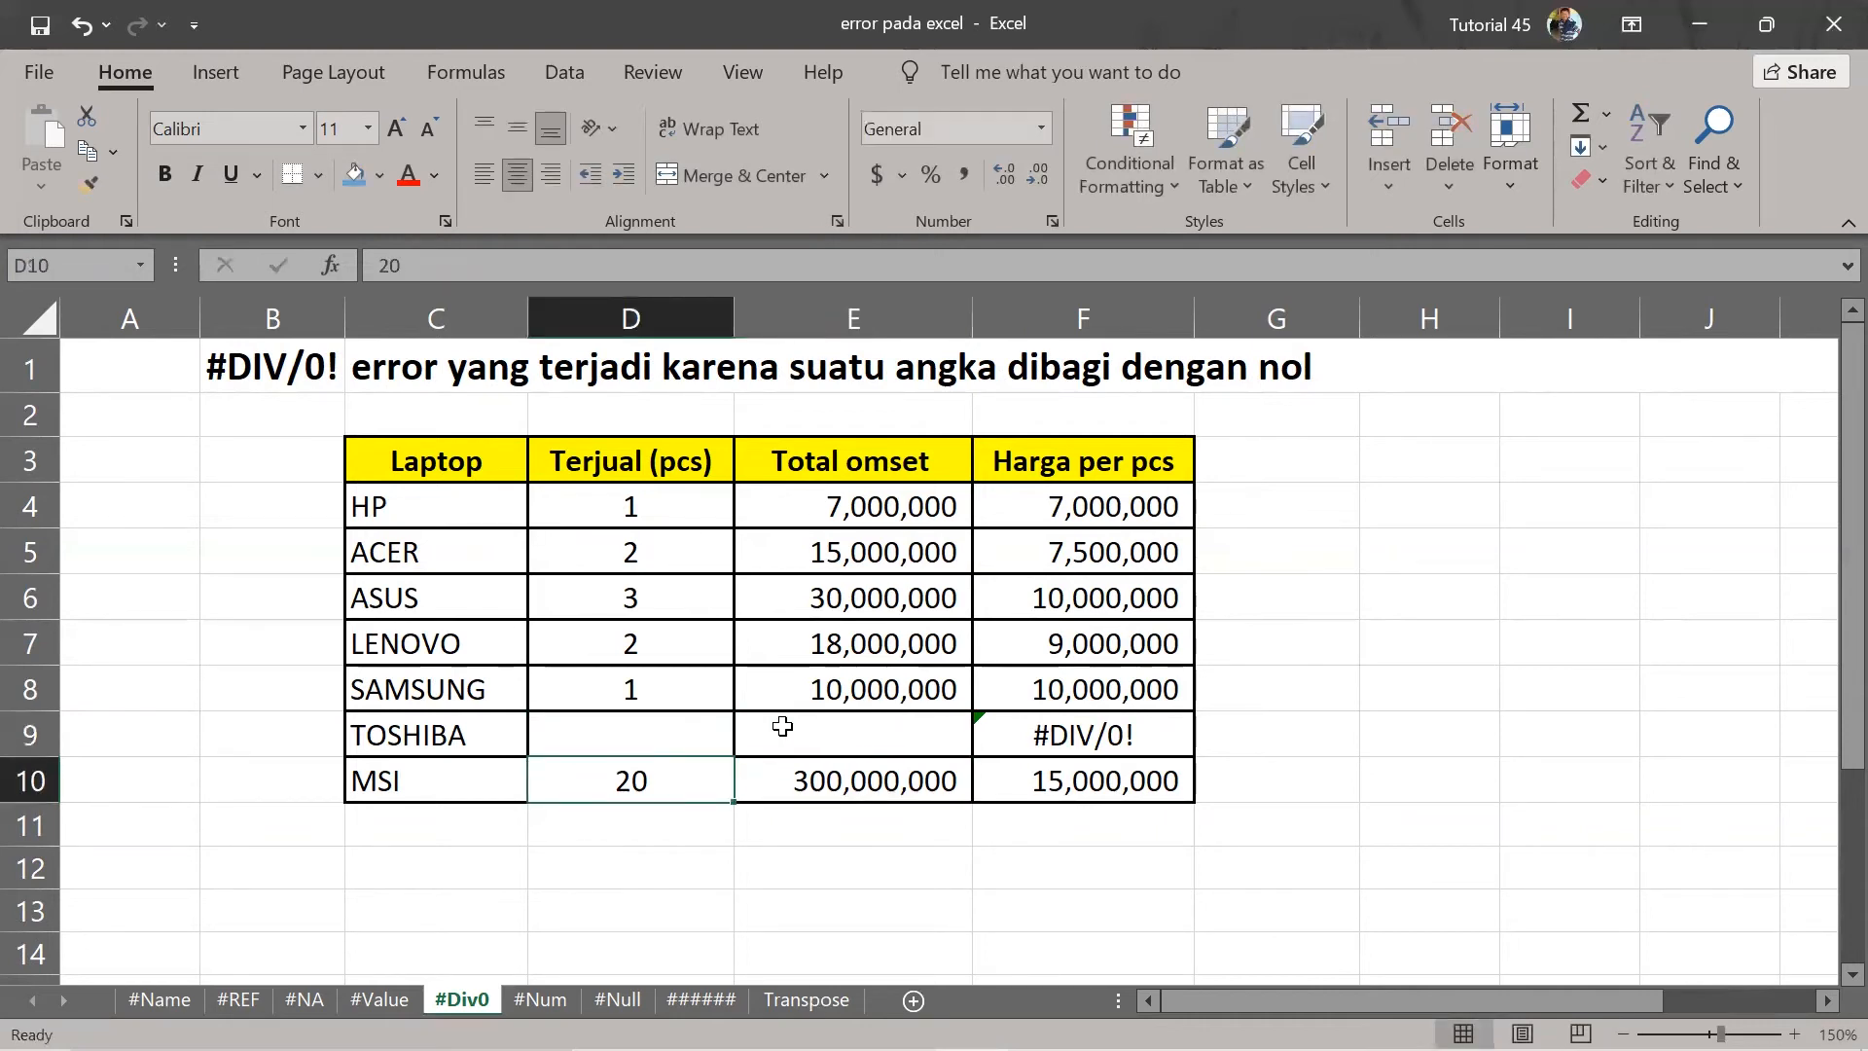
left_click(1057, 736)
key("BackSpace")
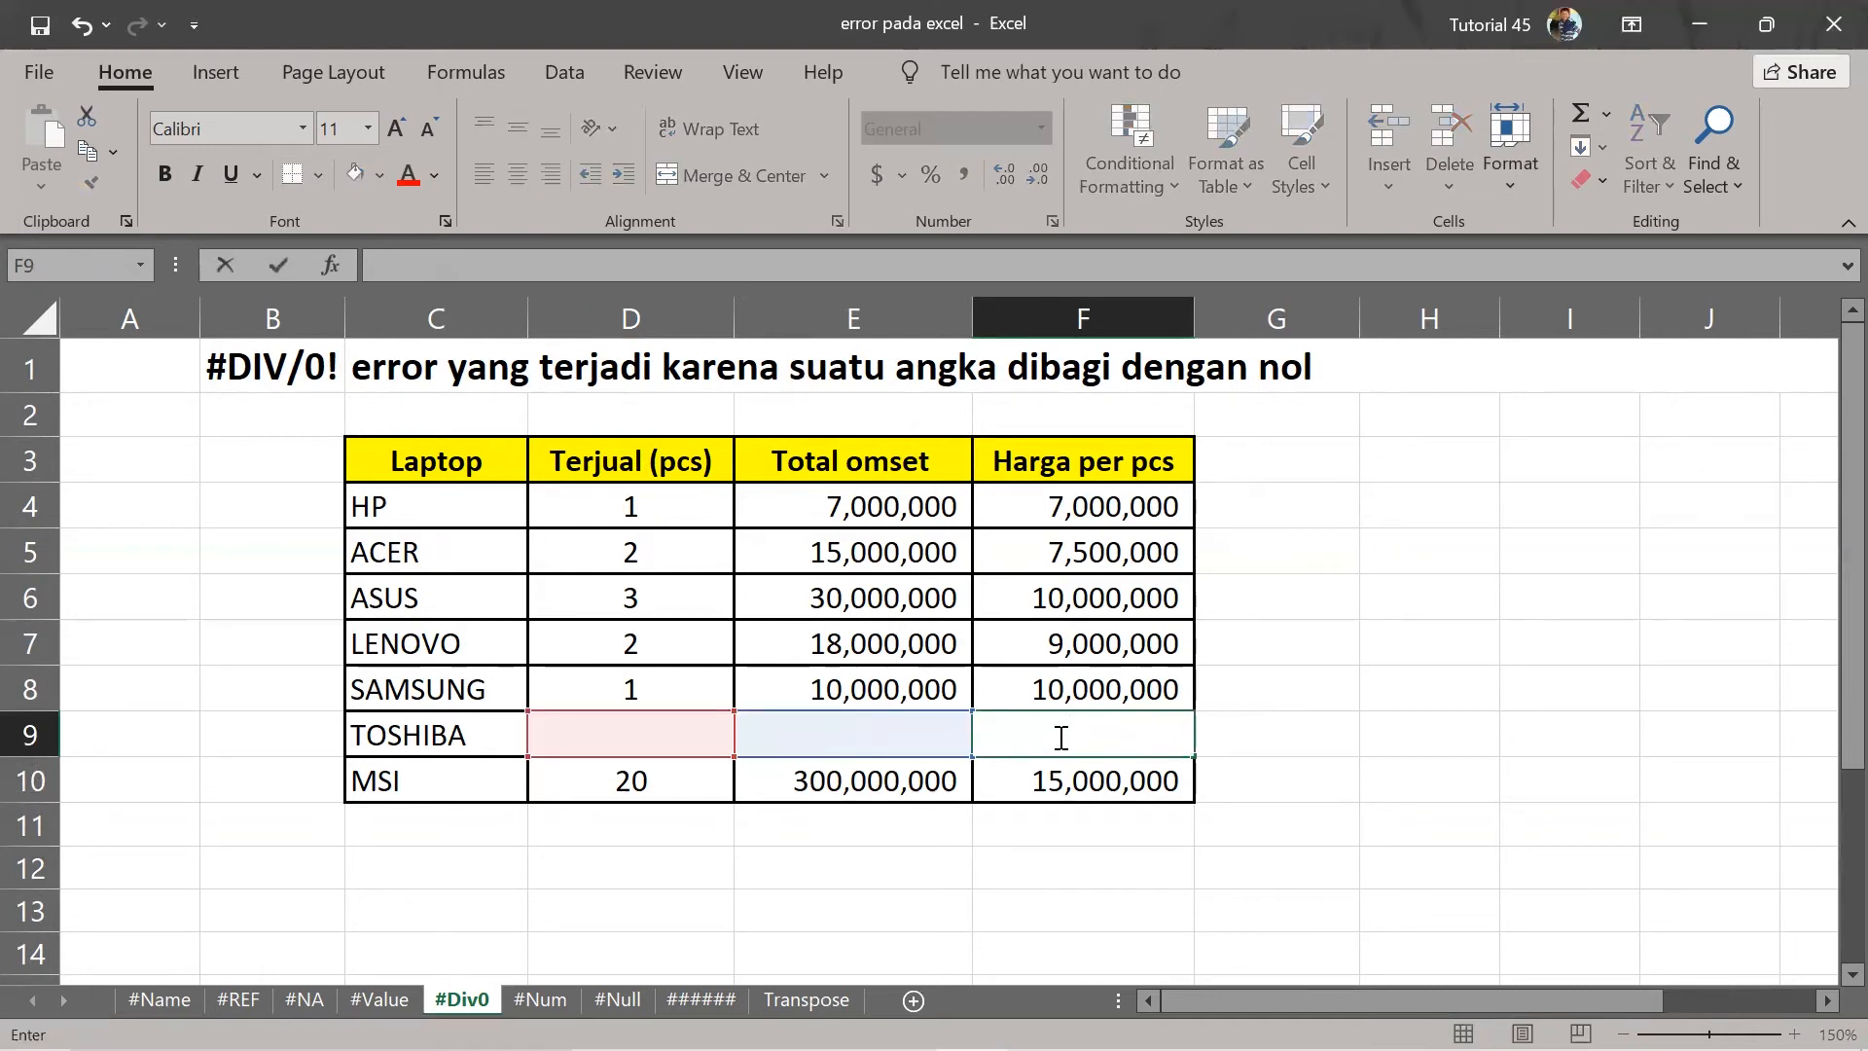
left_click(1250, 714)
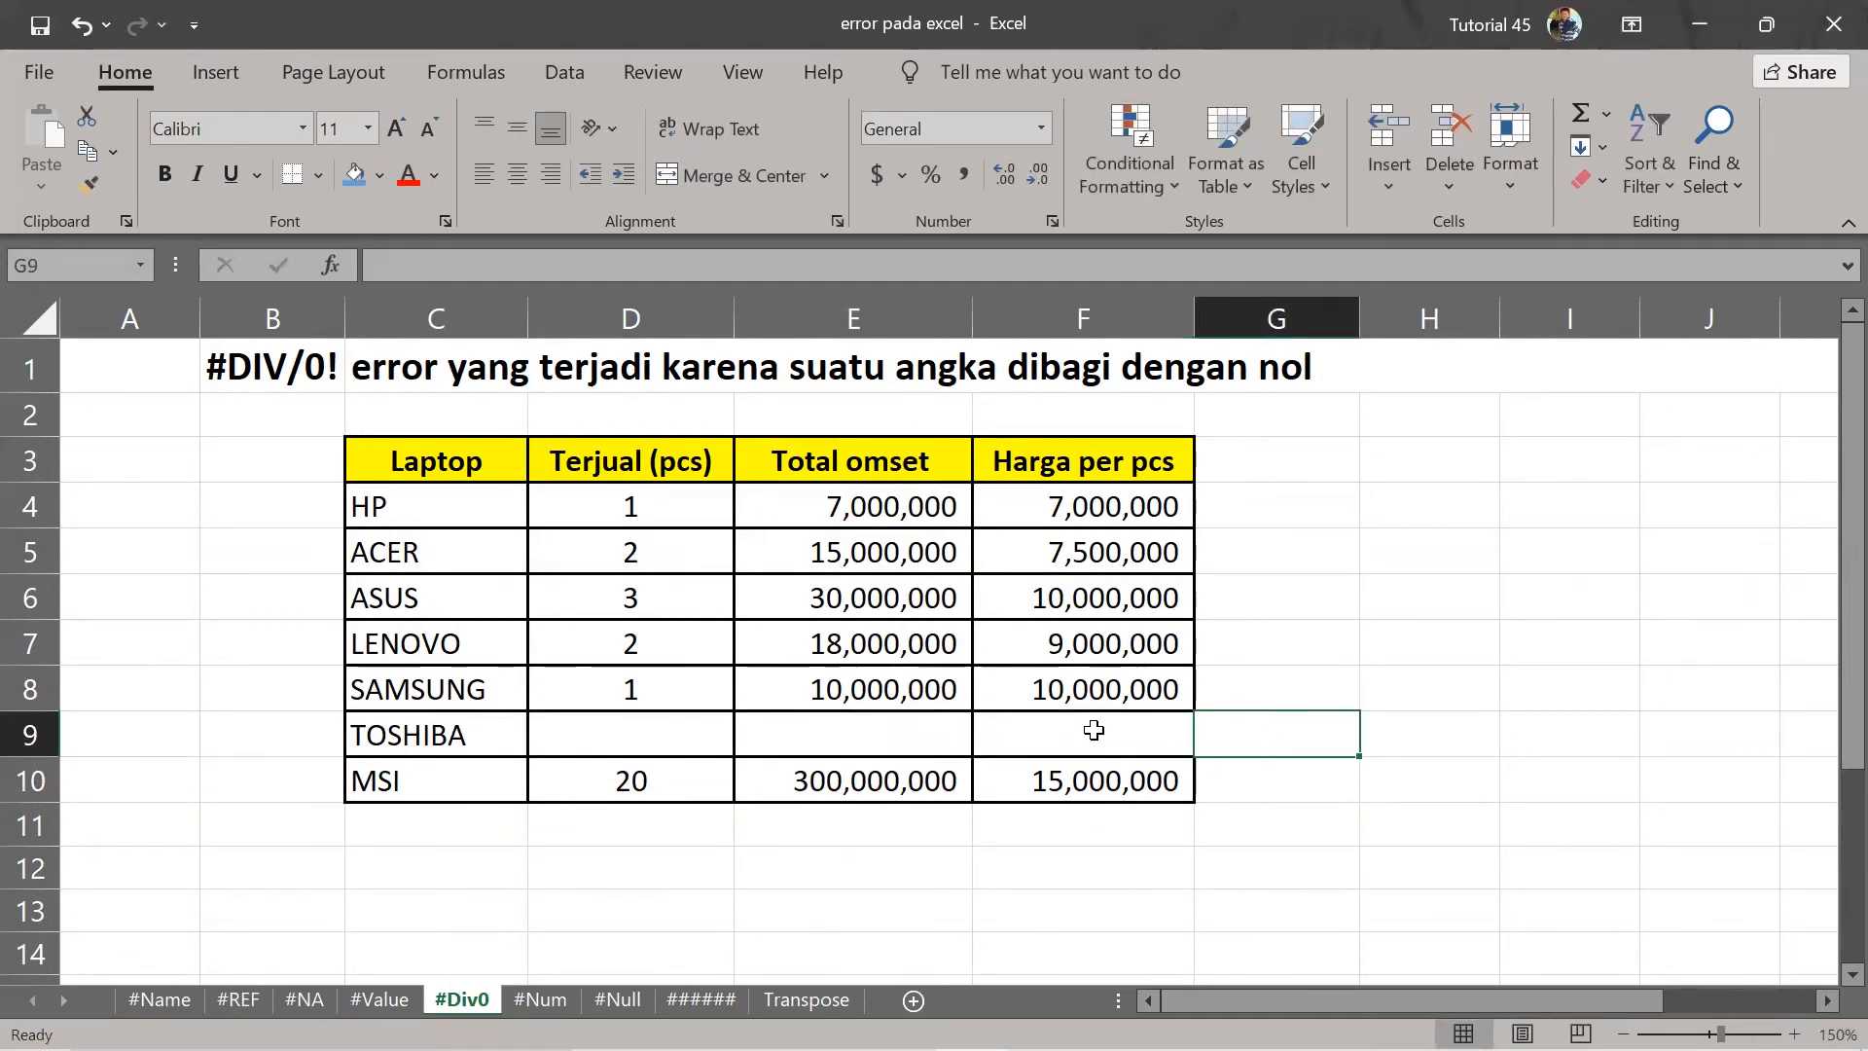
Open the #Num sheet and examine its error description in row 1.
left_click(1375, 908)
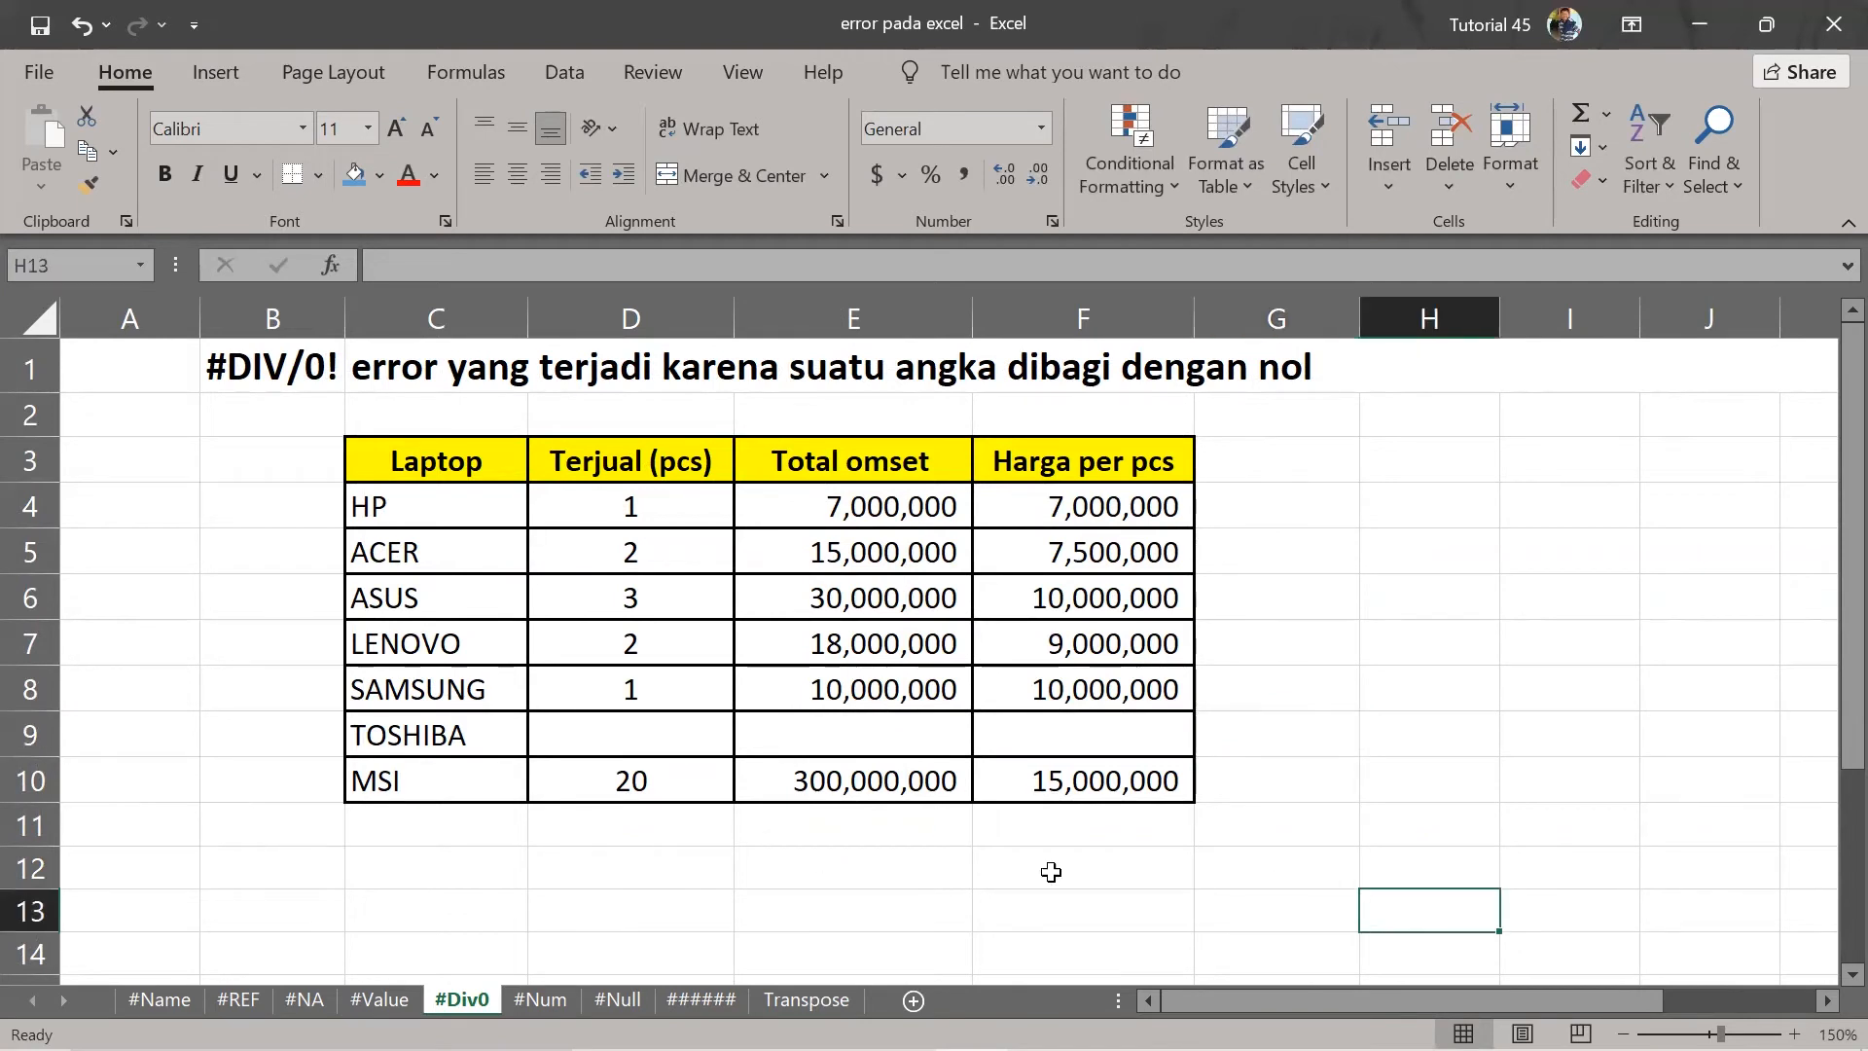
left_click(847, 905)
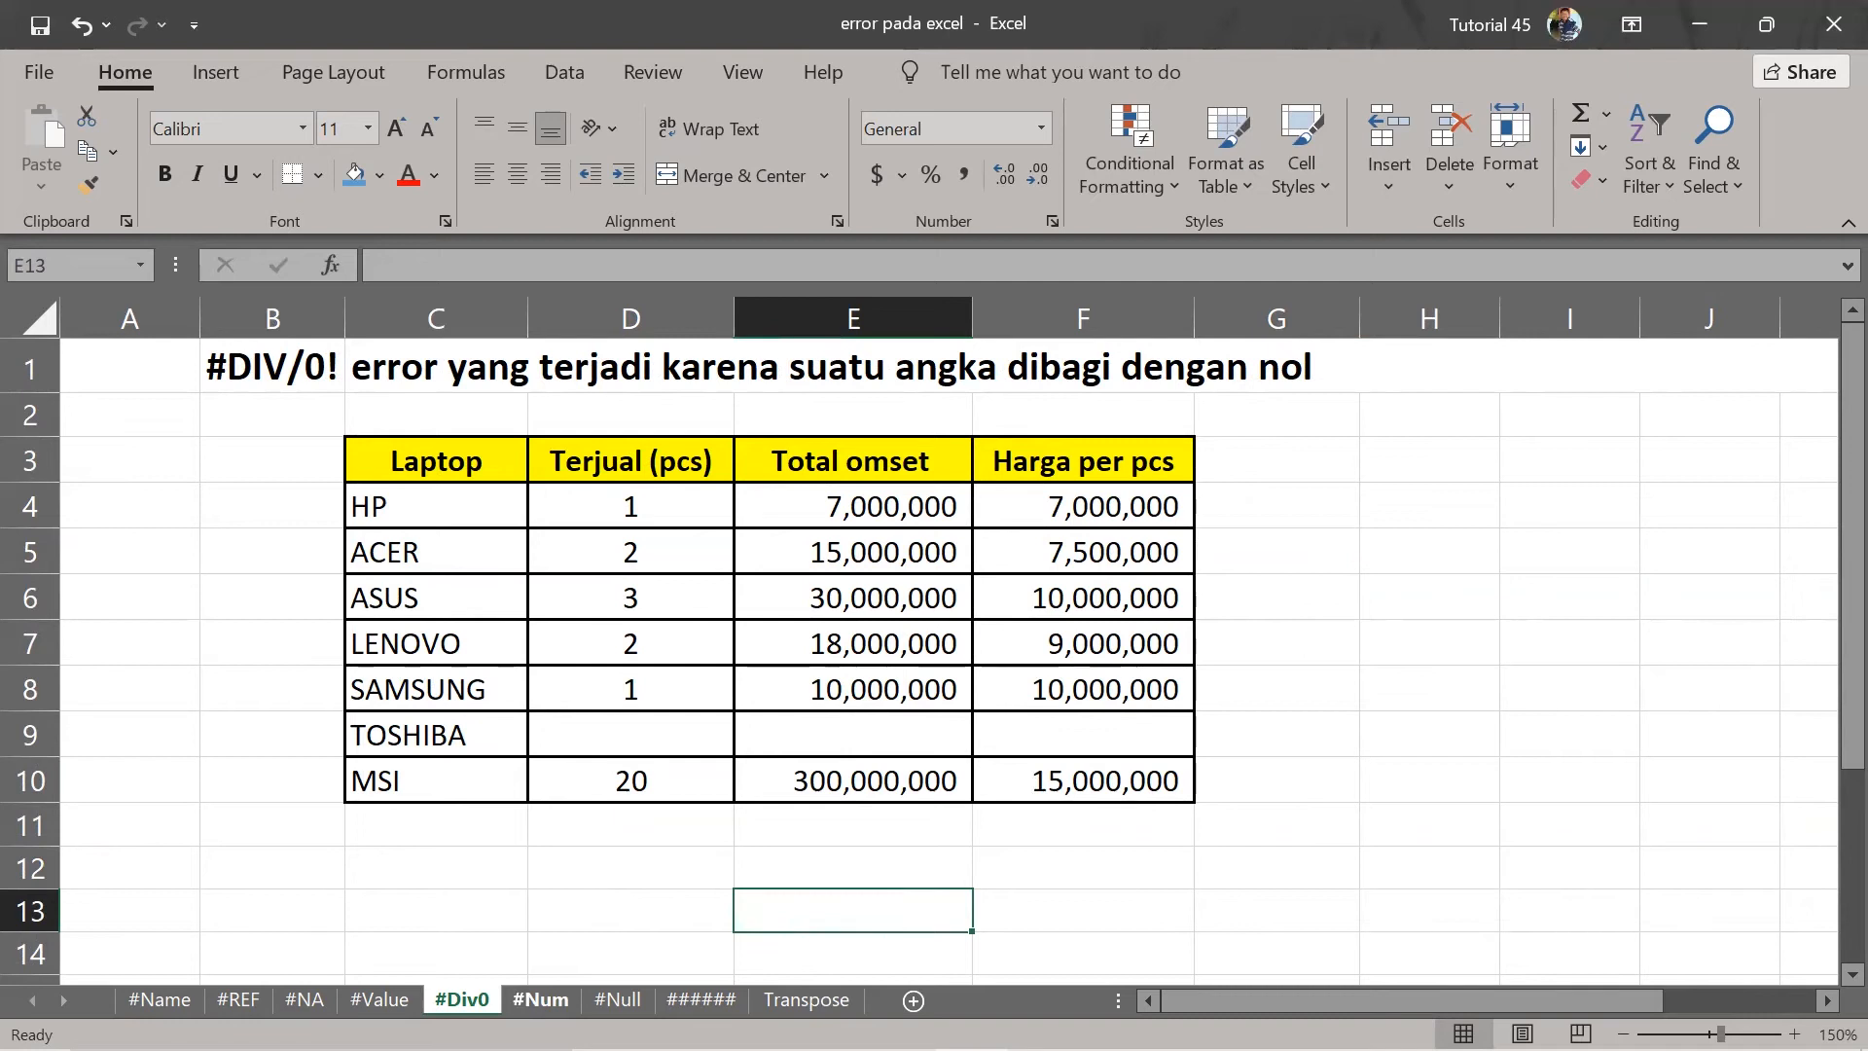
left_click(539, 999)
left_click(725, 783)
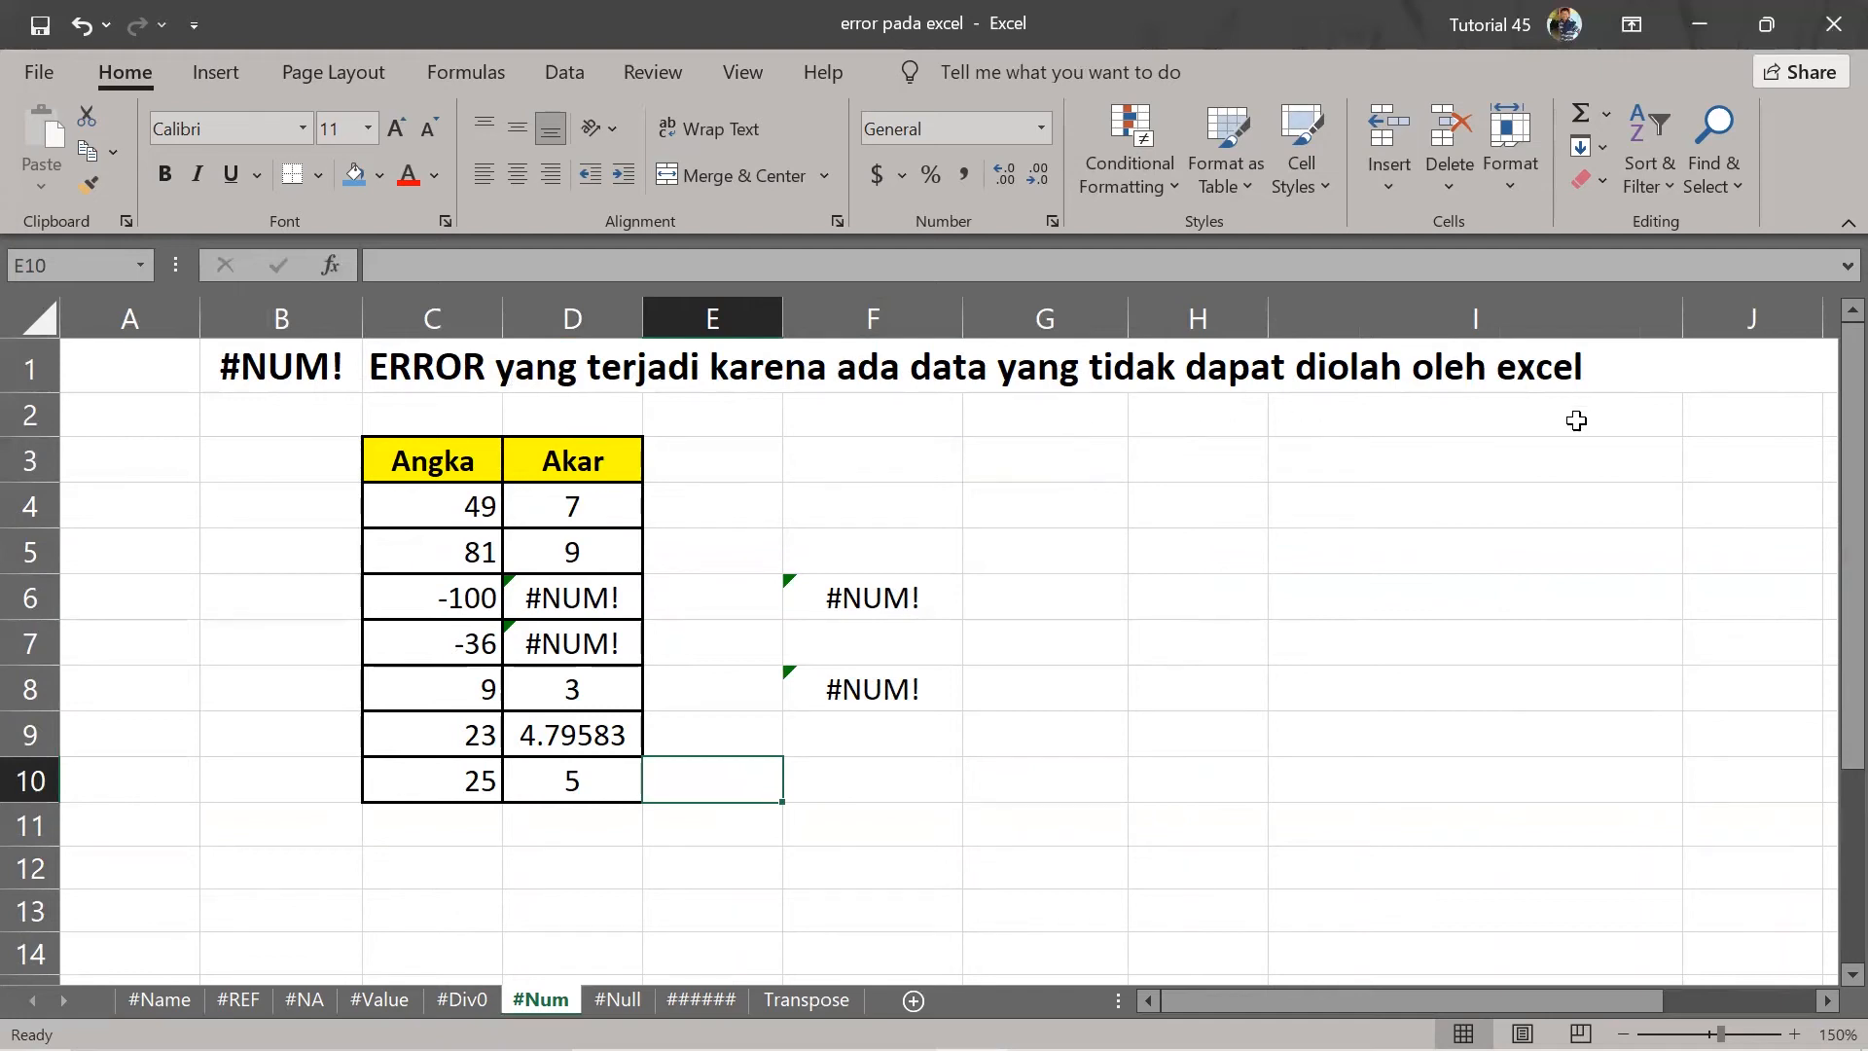
left_click(1468, 488)
left_click(1397, 380)
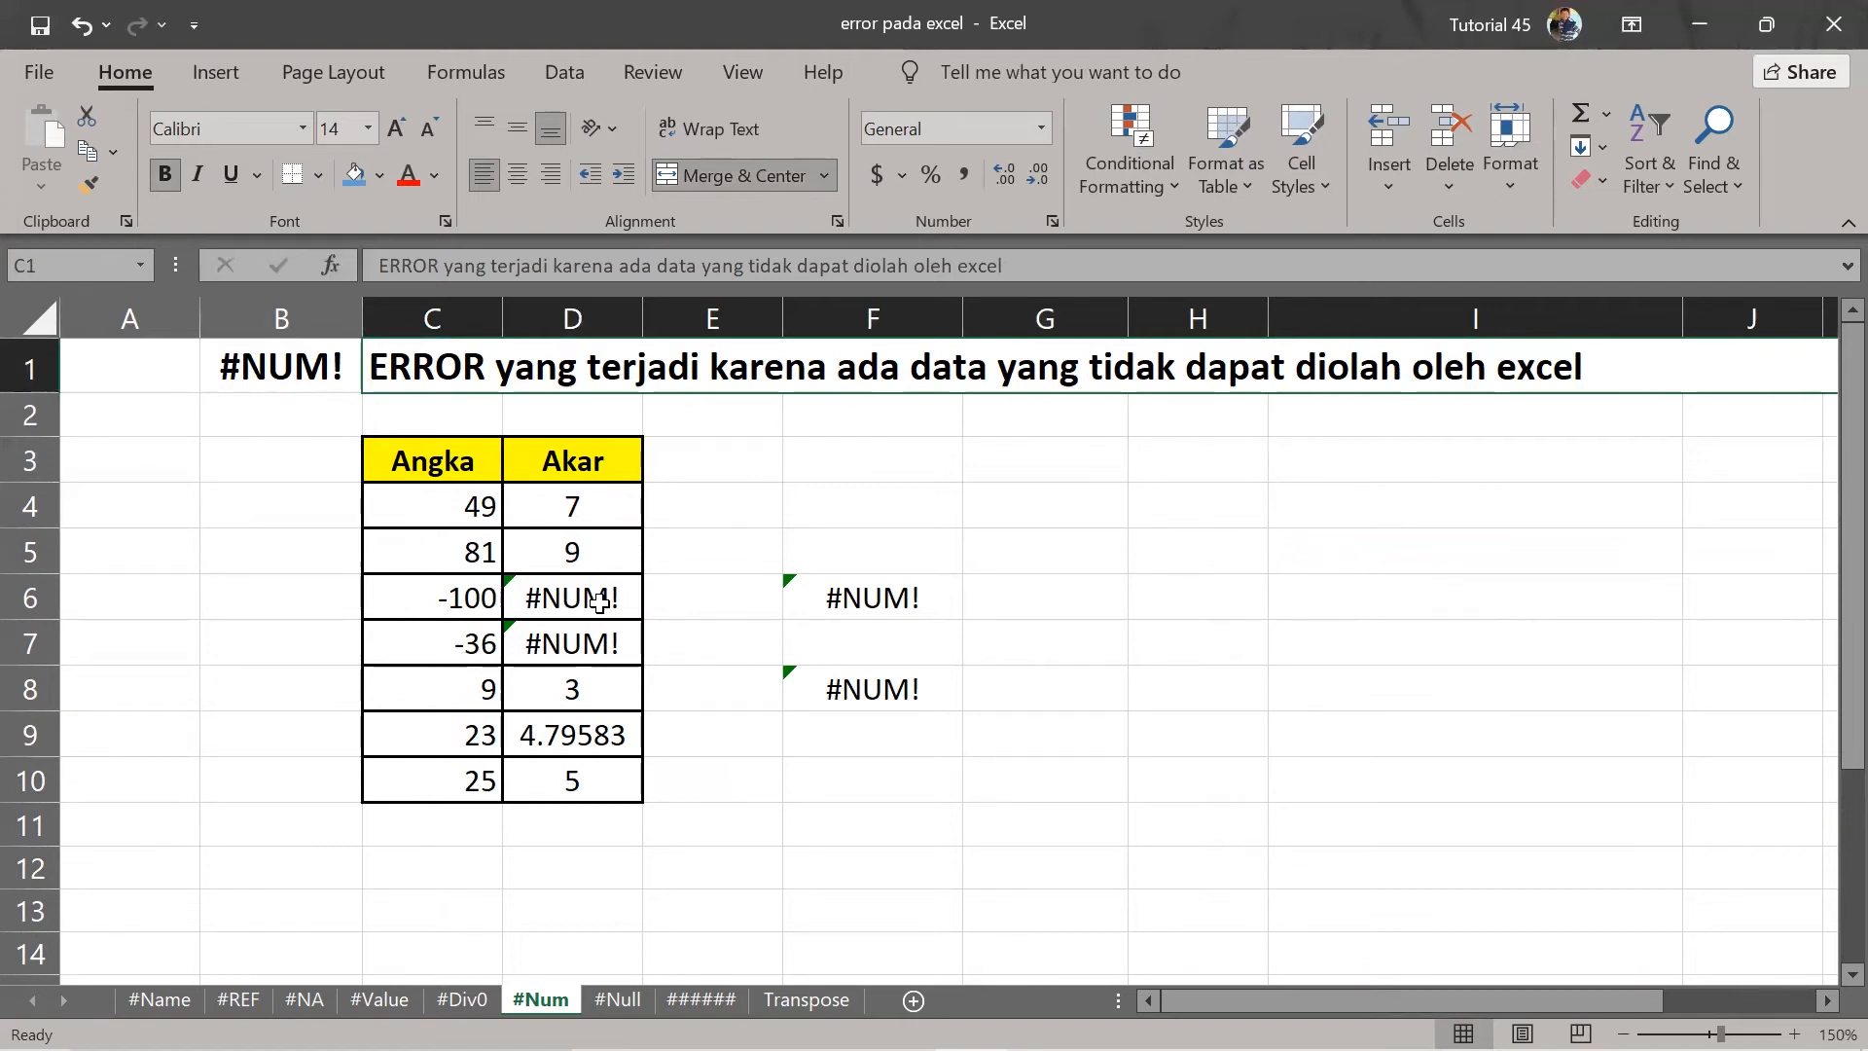
Examine how the SQRT formulas in D4 and D5 calculate the Akar values from the Angka column.
left_click(590, 516)
left_click(434, 494)
left_click(547, 517)
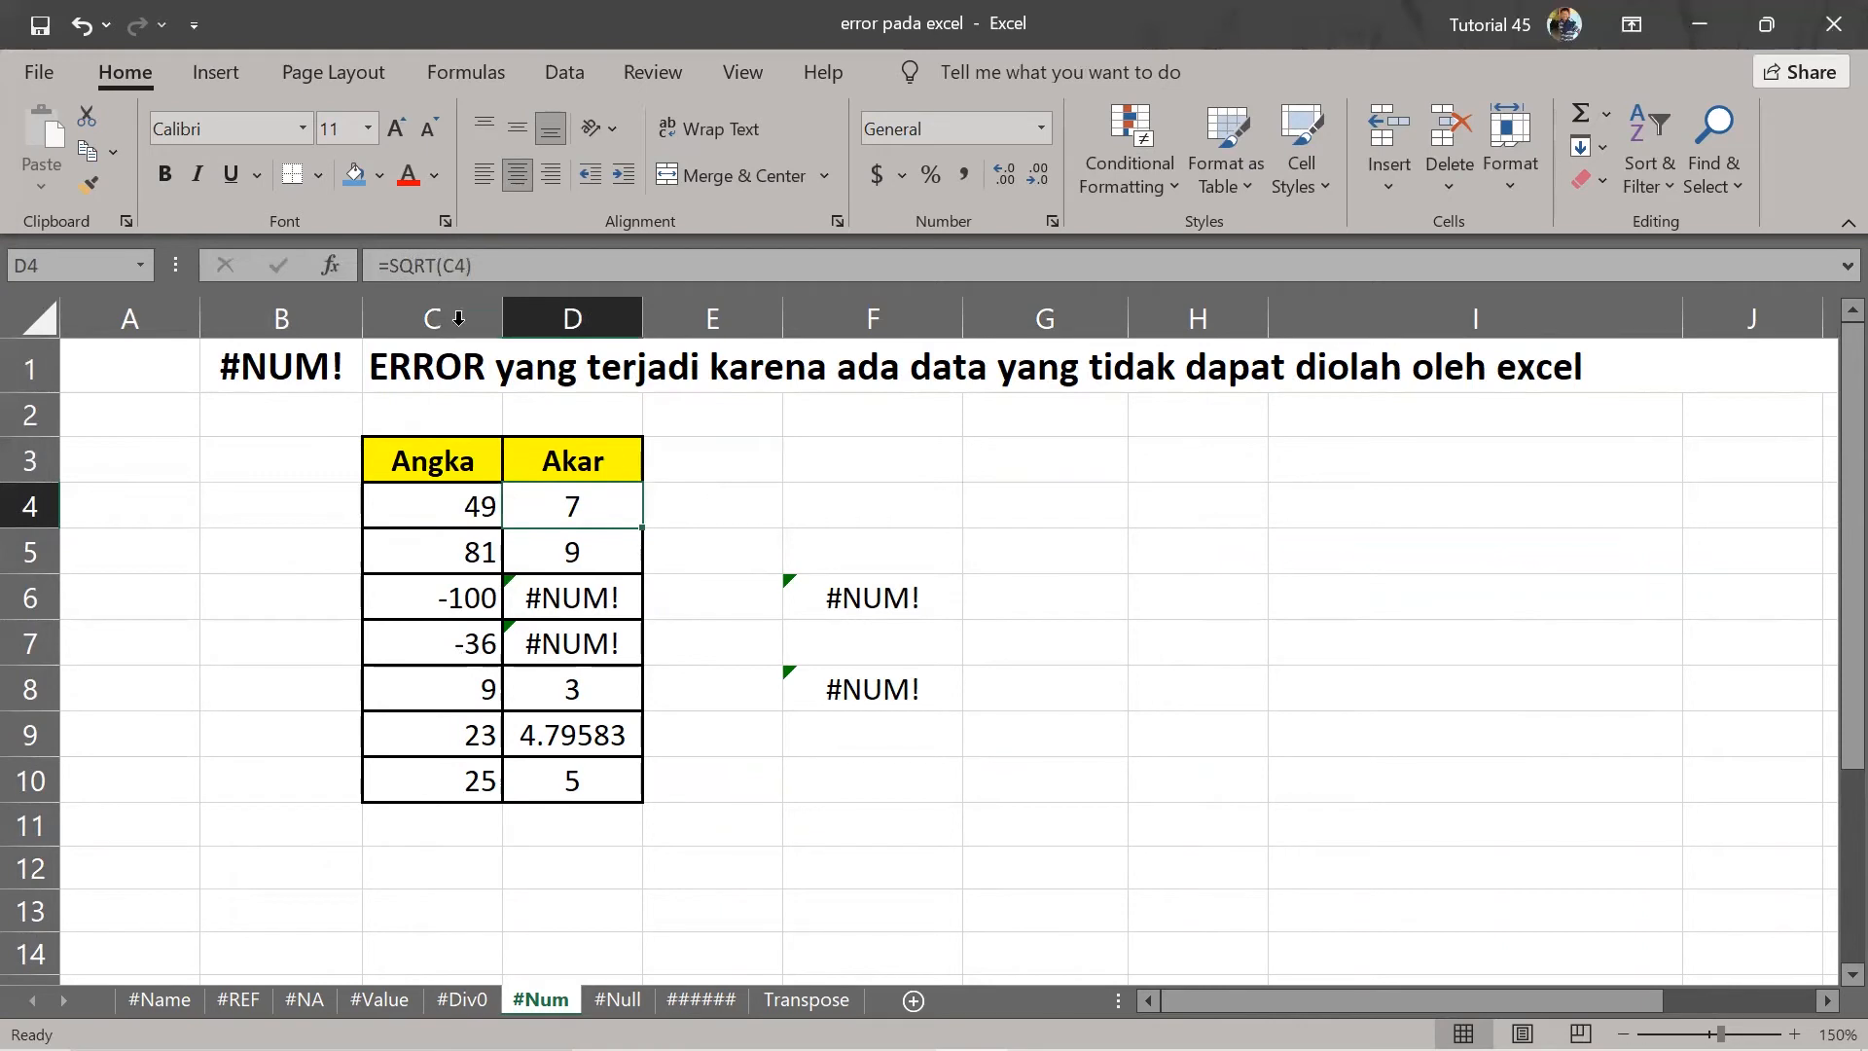
left_click(508, 264)
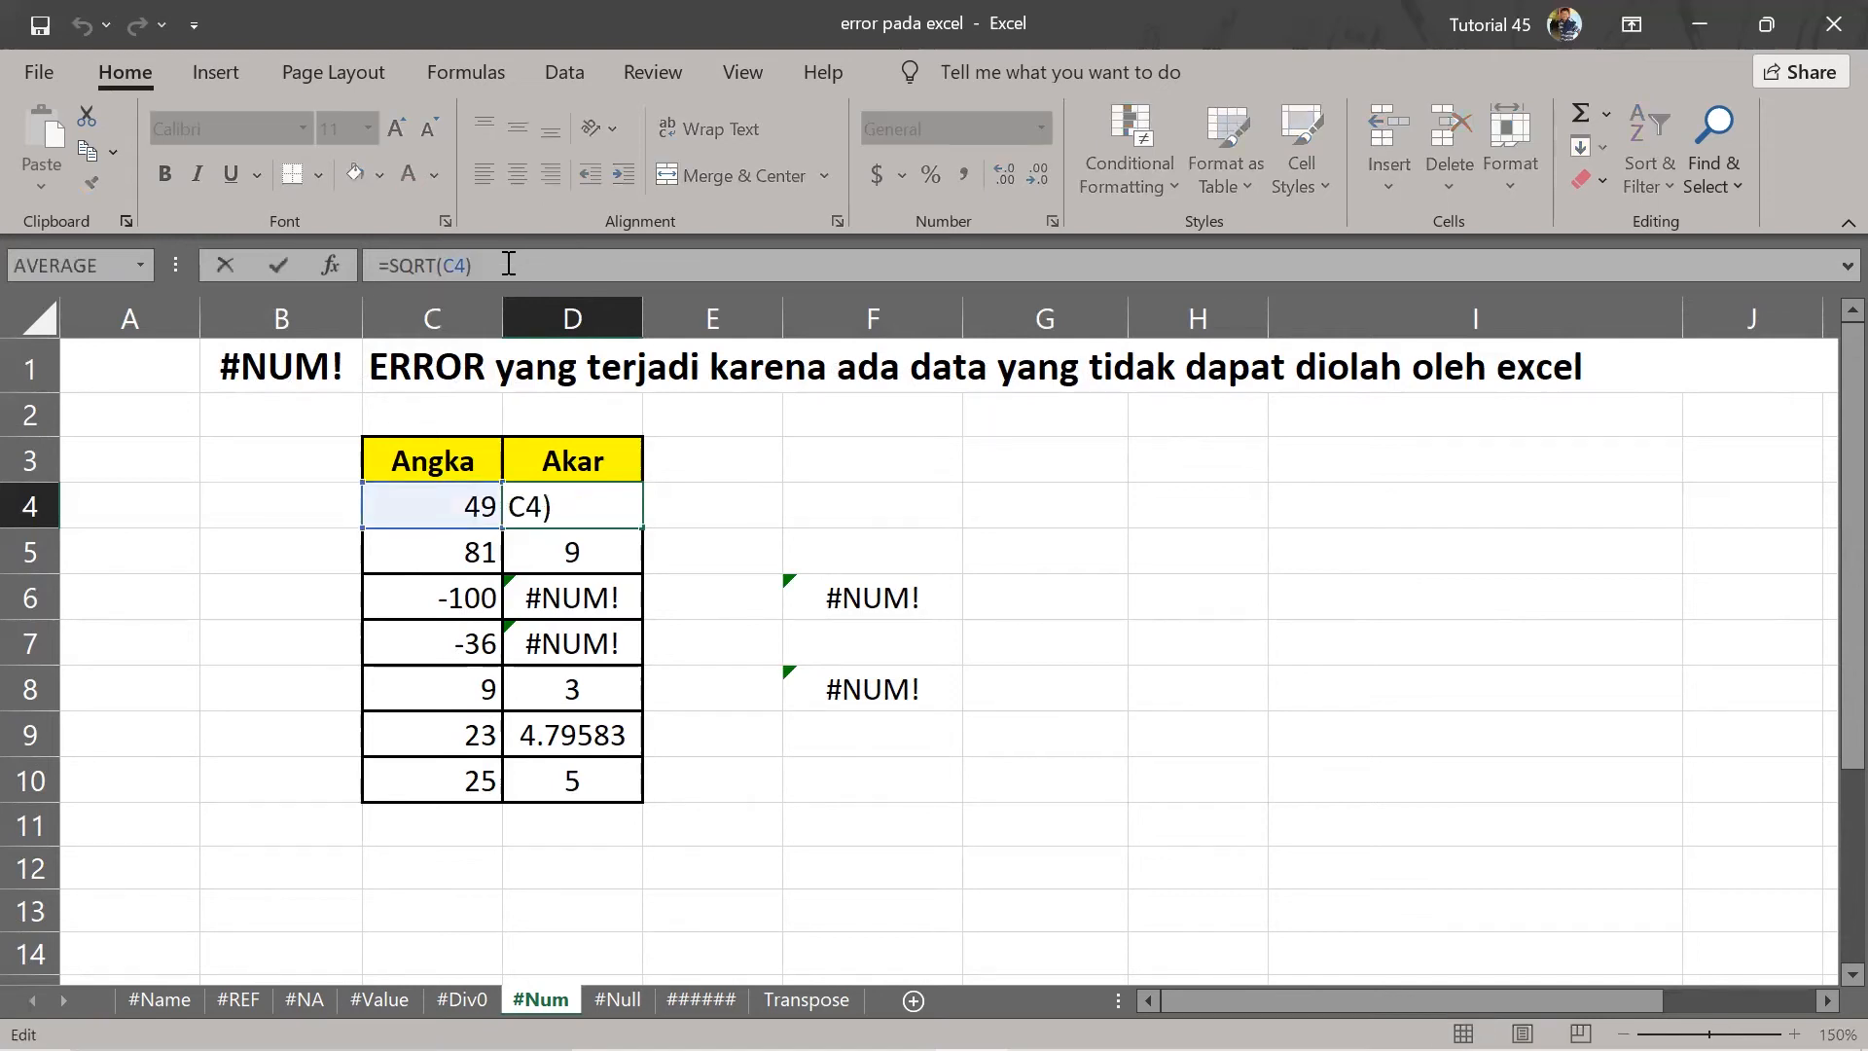
key("Return")
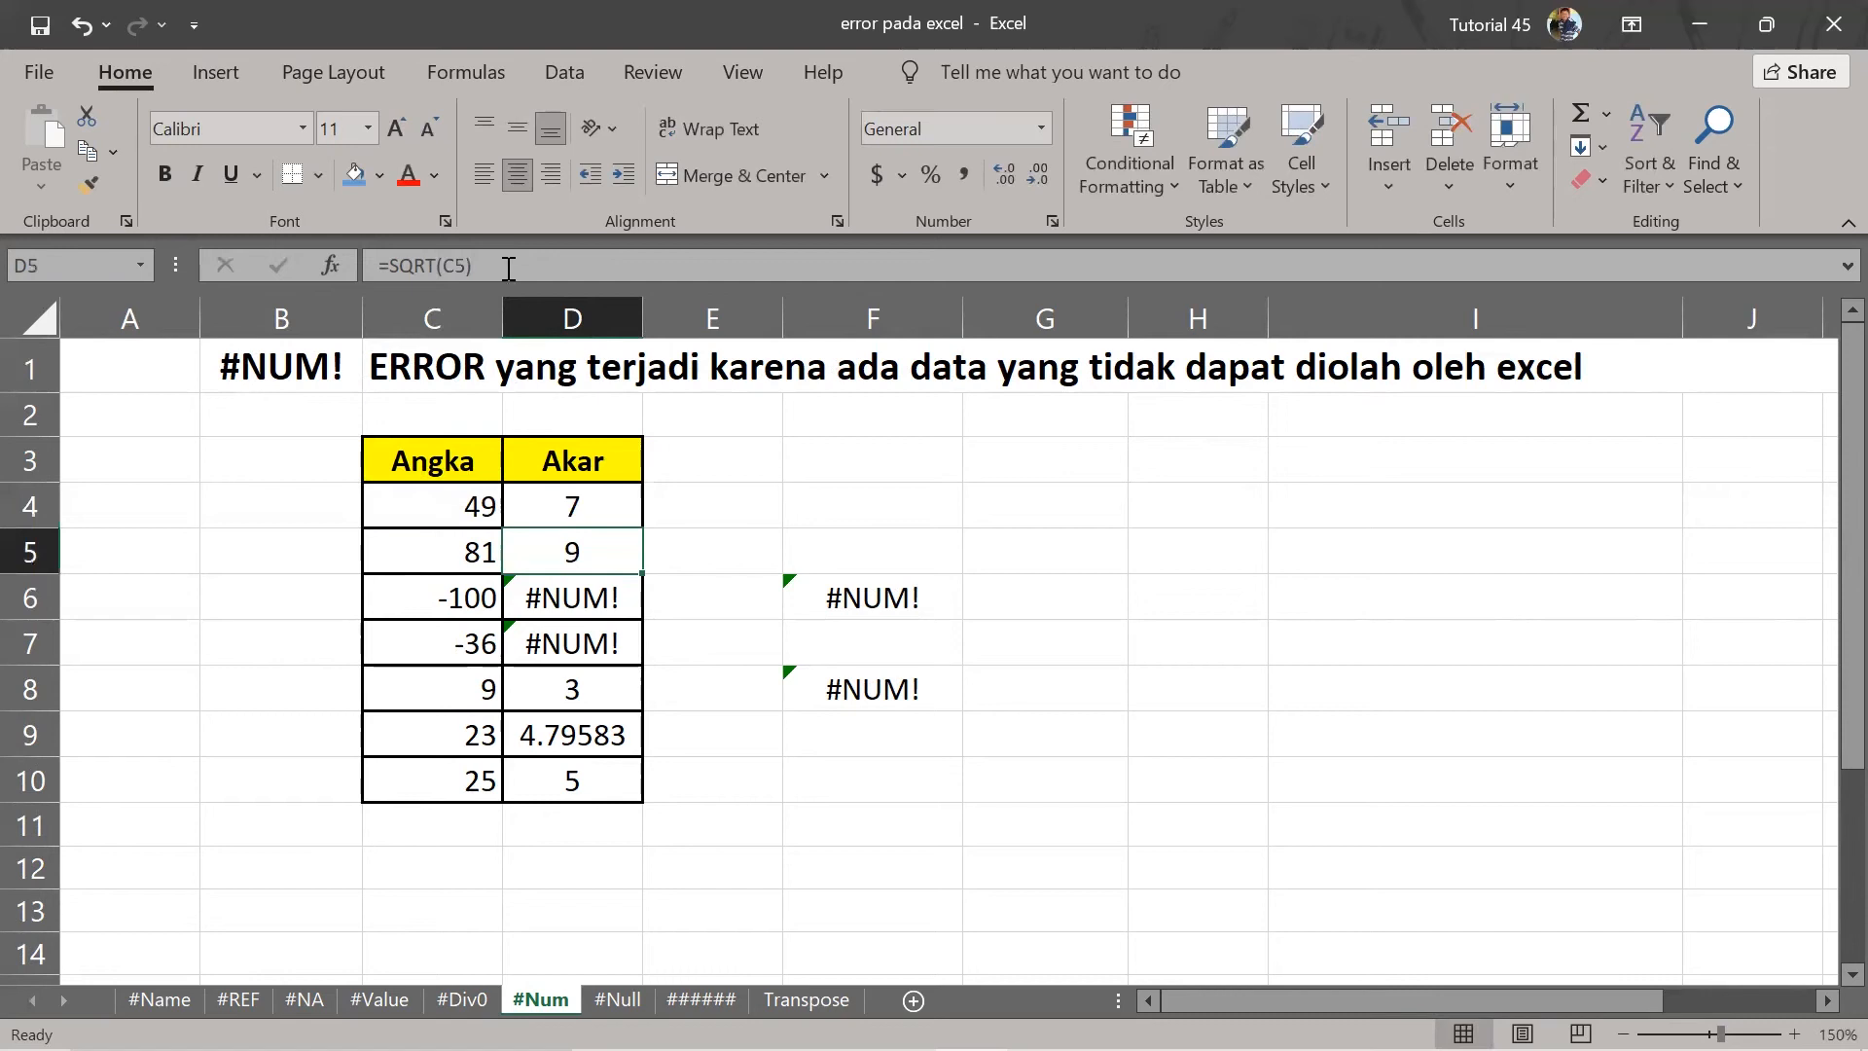
left_click(467, 509)
left_click(564, 509)
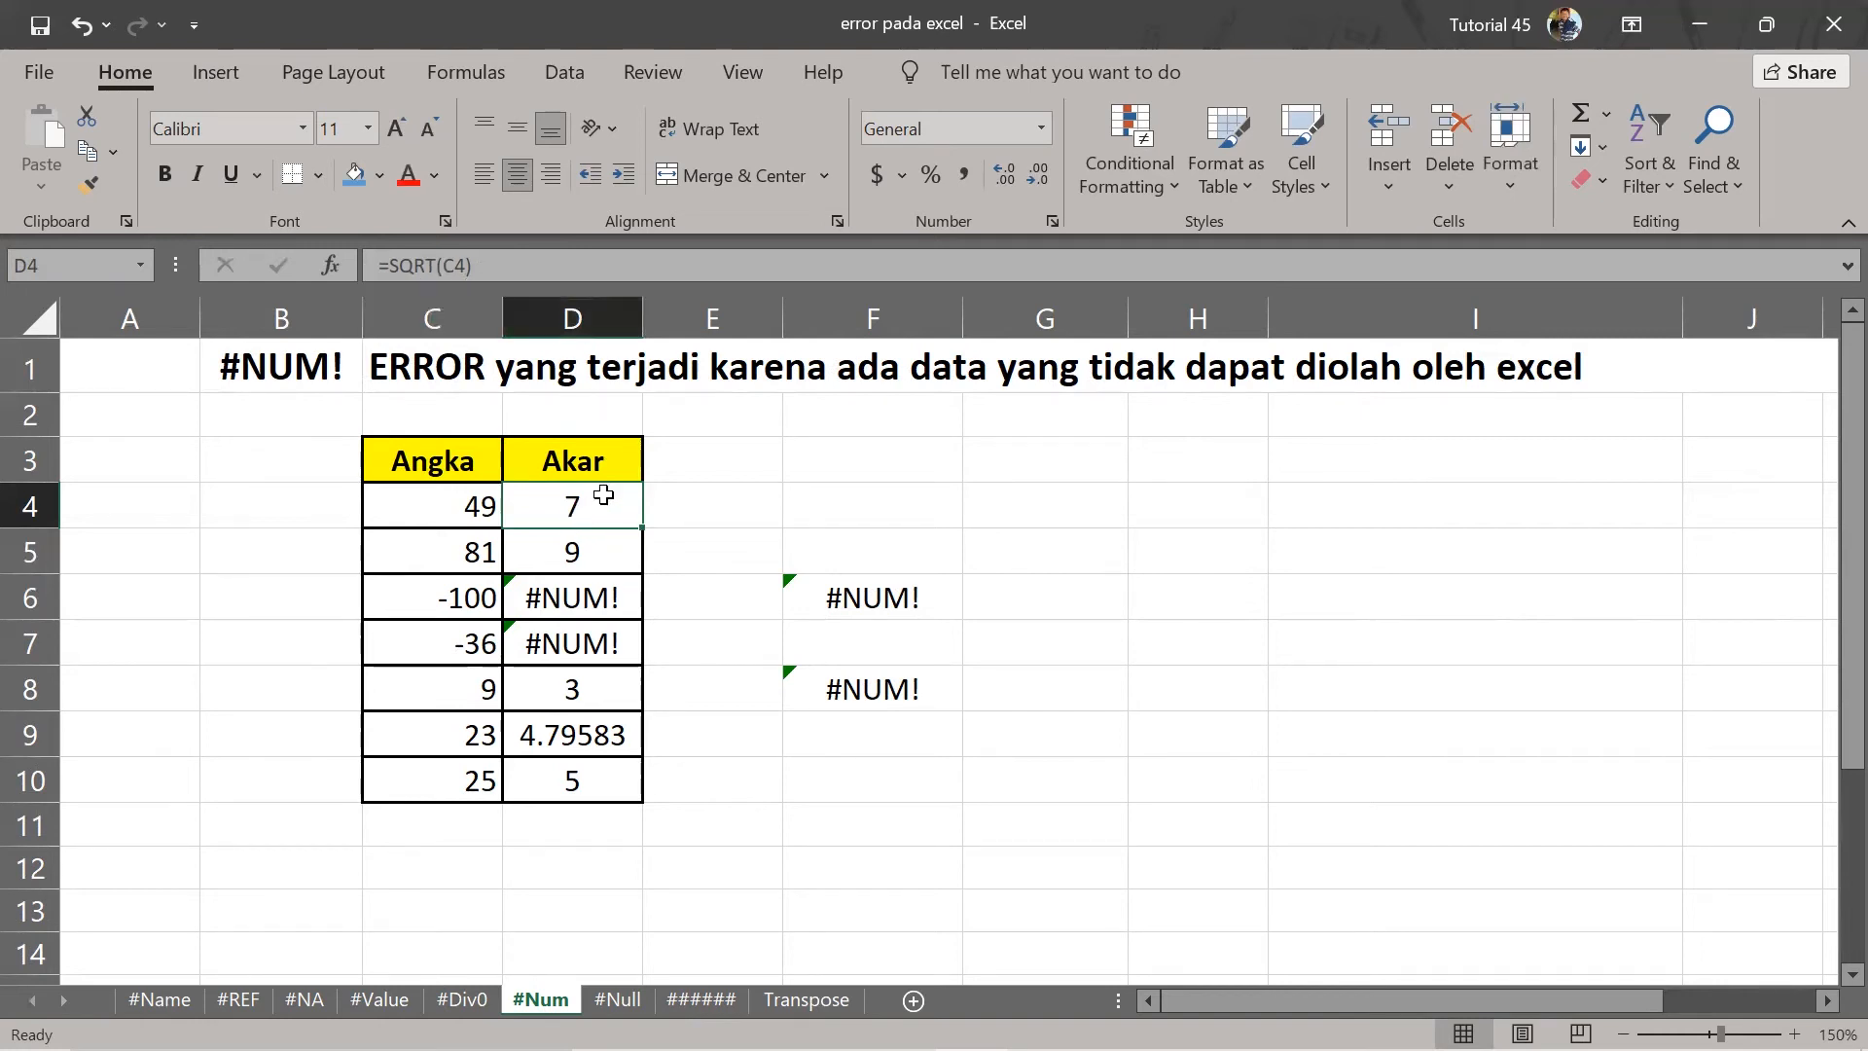
key("Down")
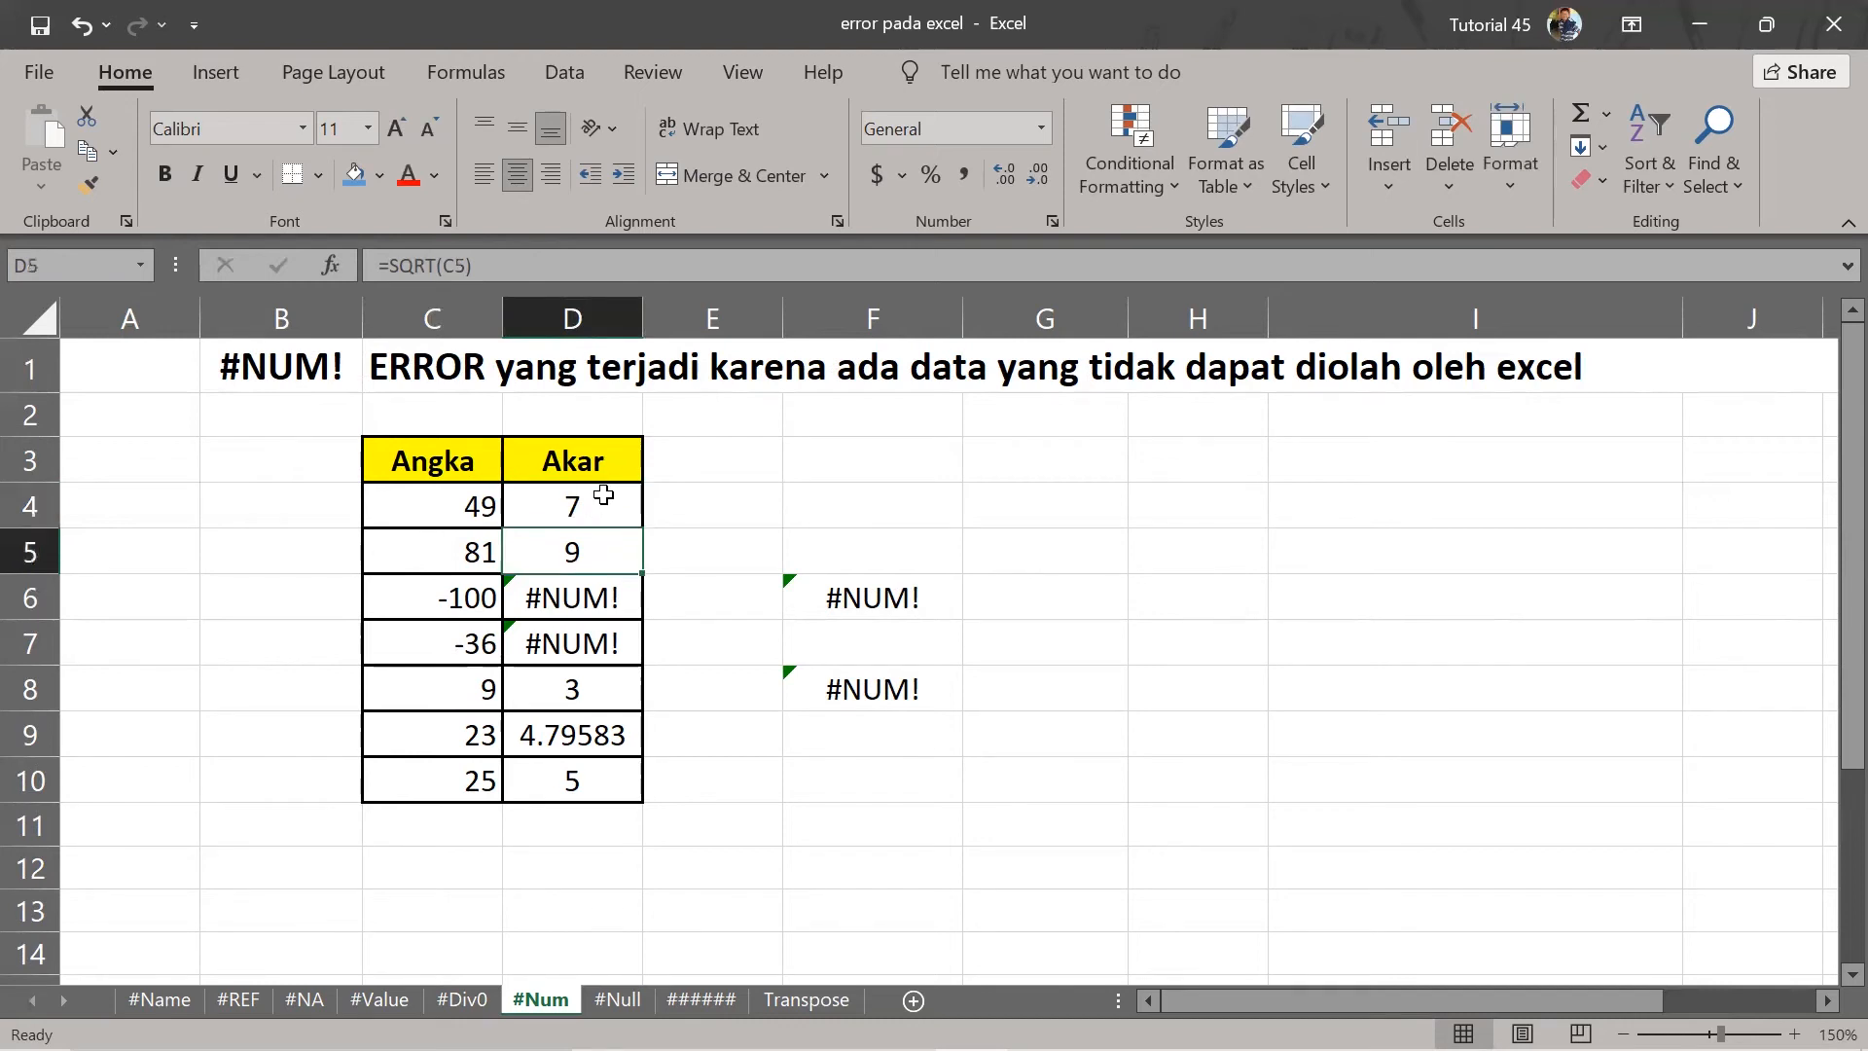
Inspect the negative number in C6 and the SQRT formulas in D6 and D7.
left_click(465, 596)
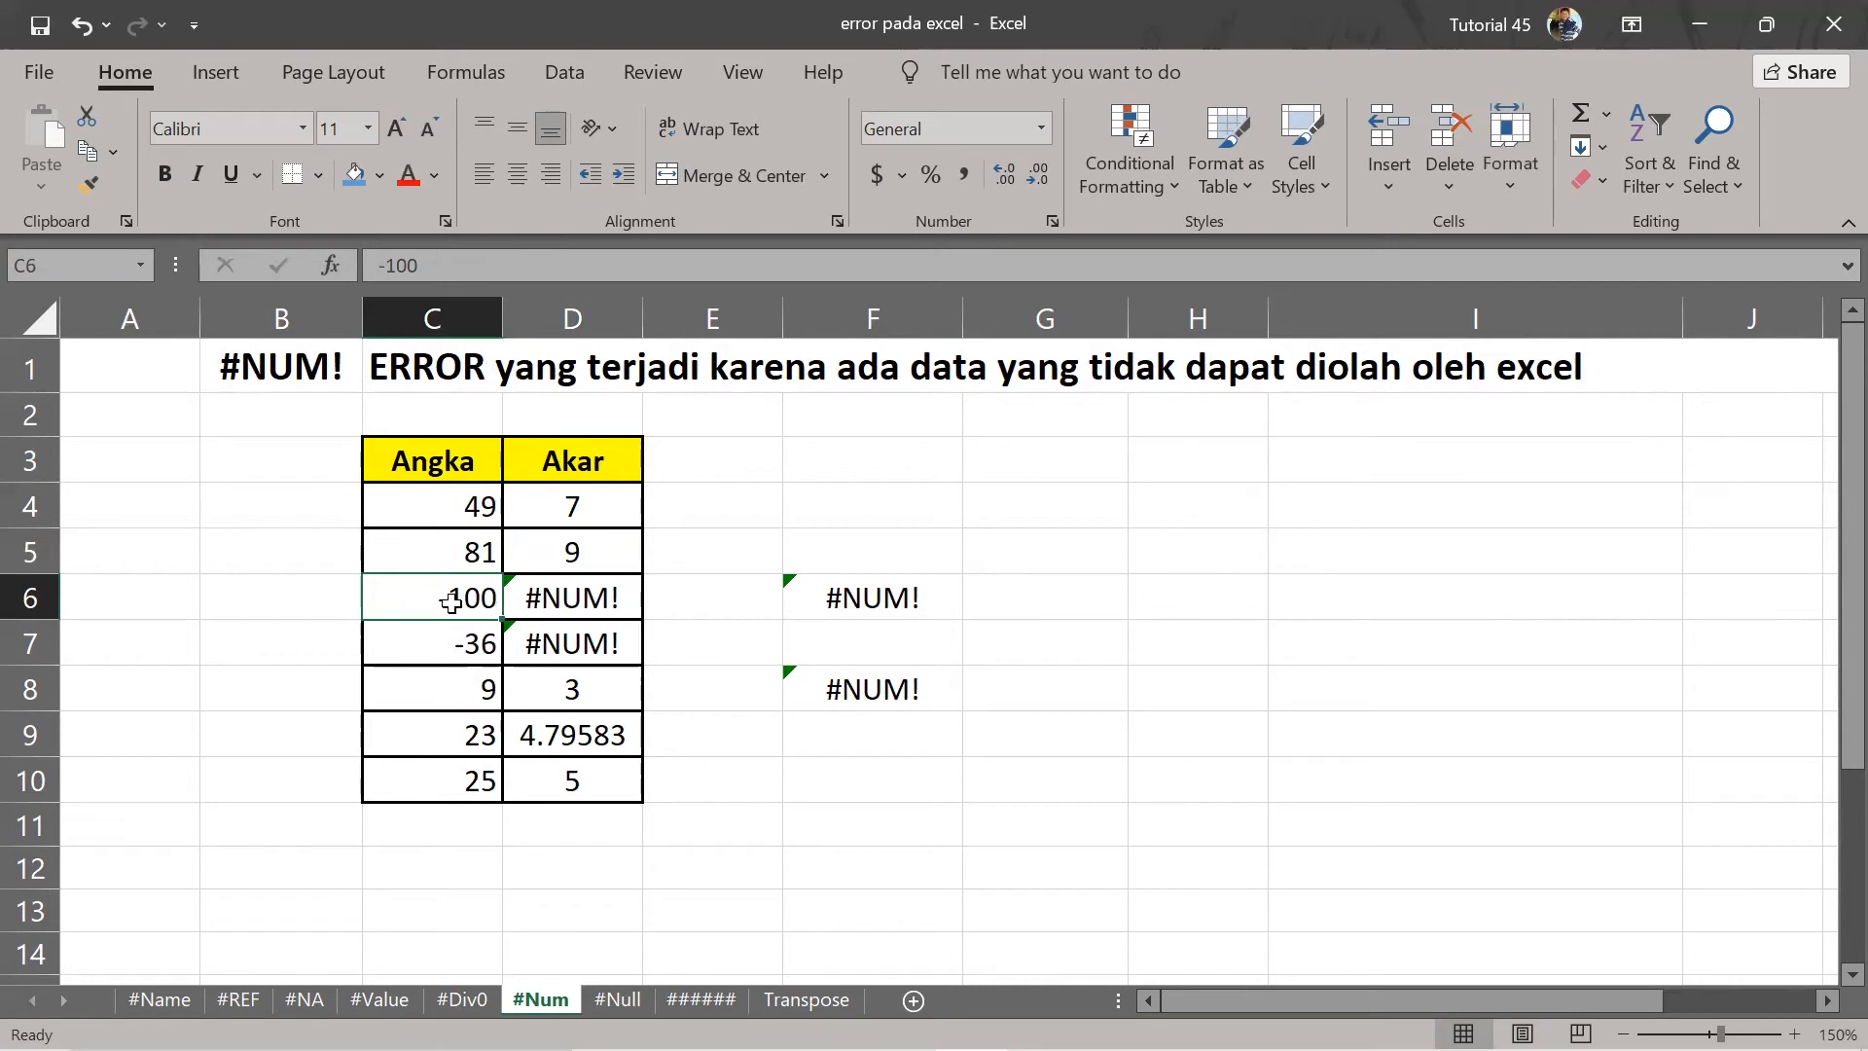
left_click(598, 605)
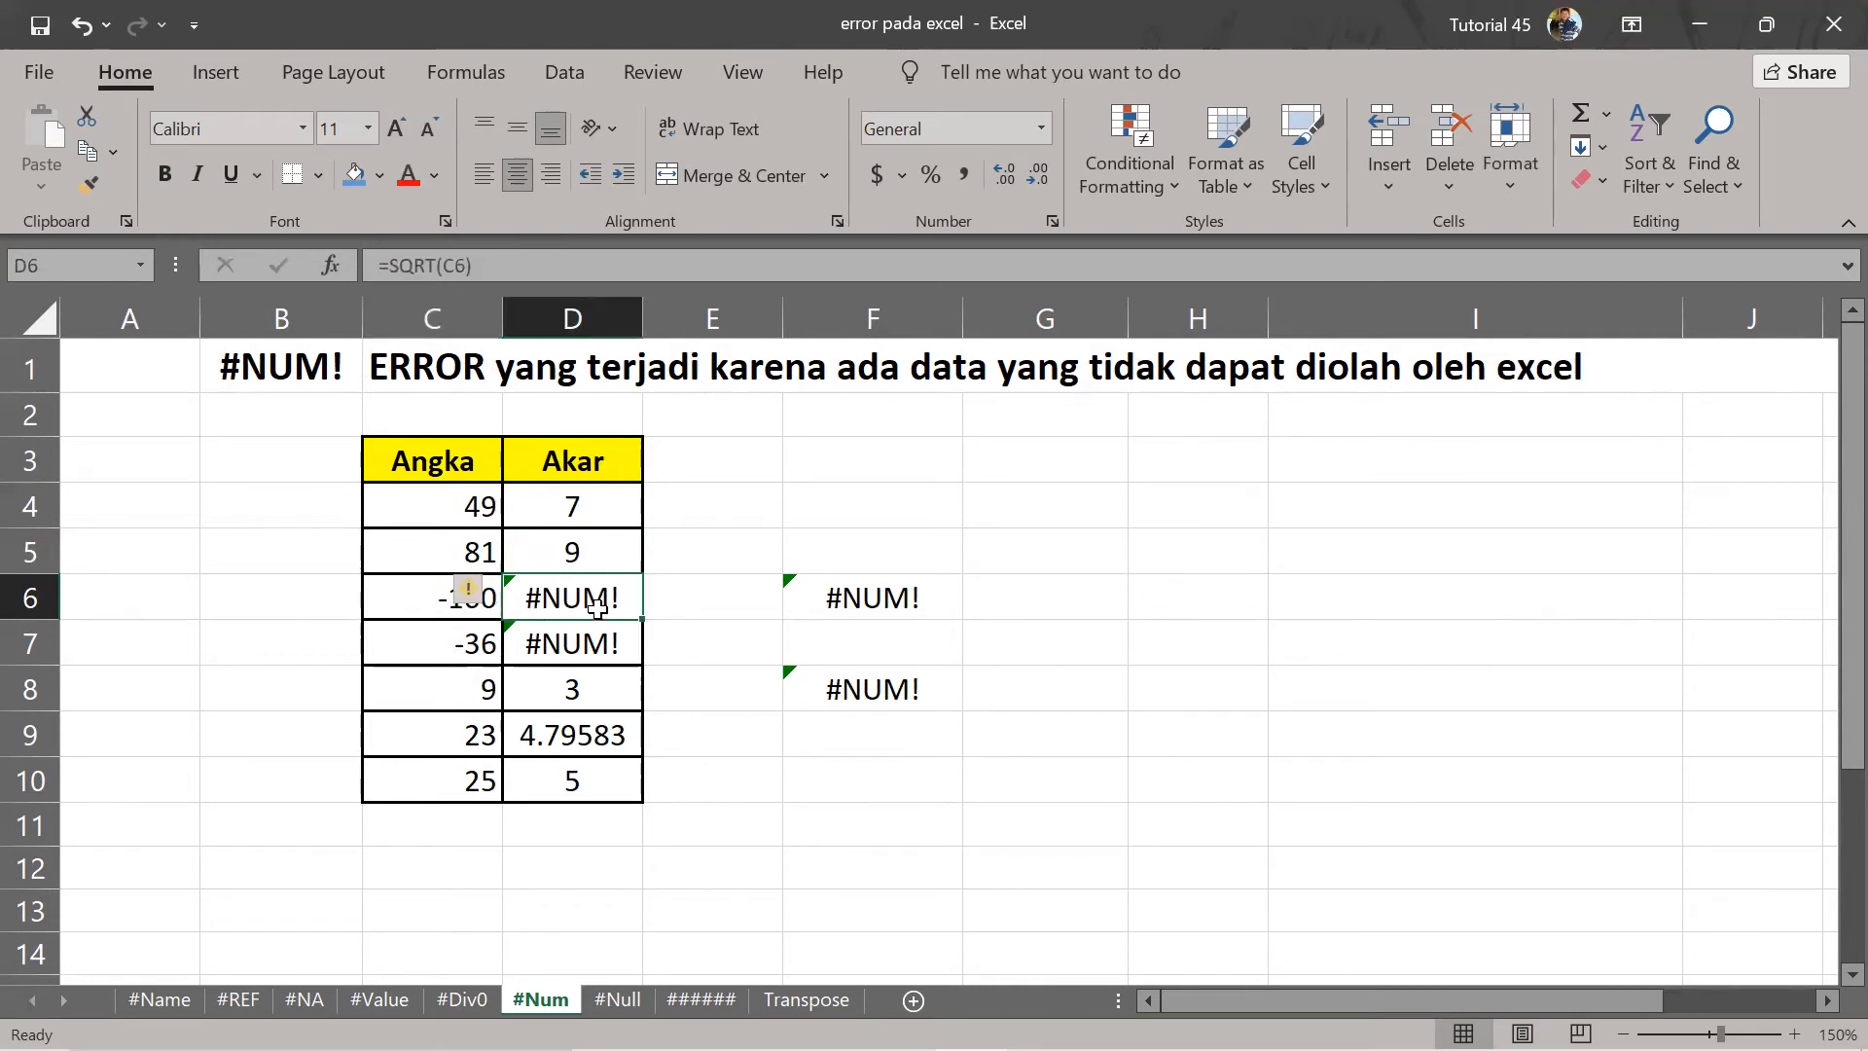
left_click(593, 644)
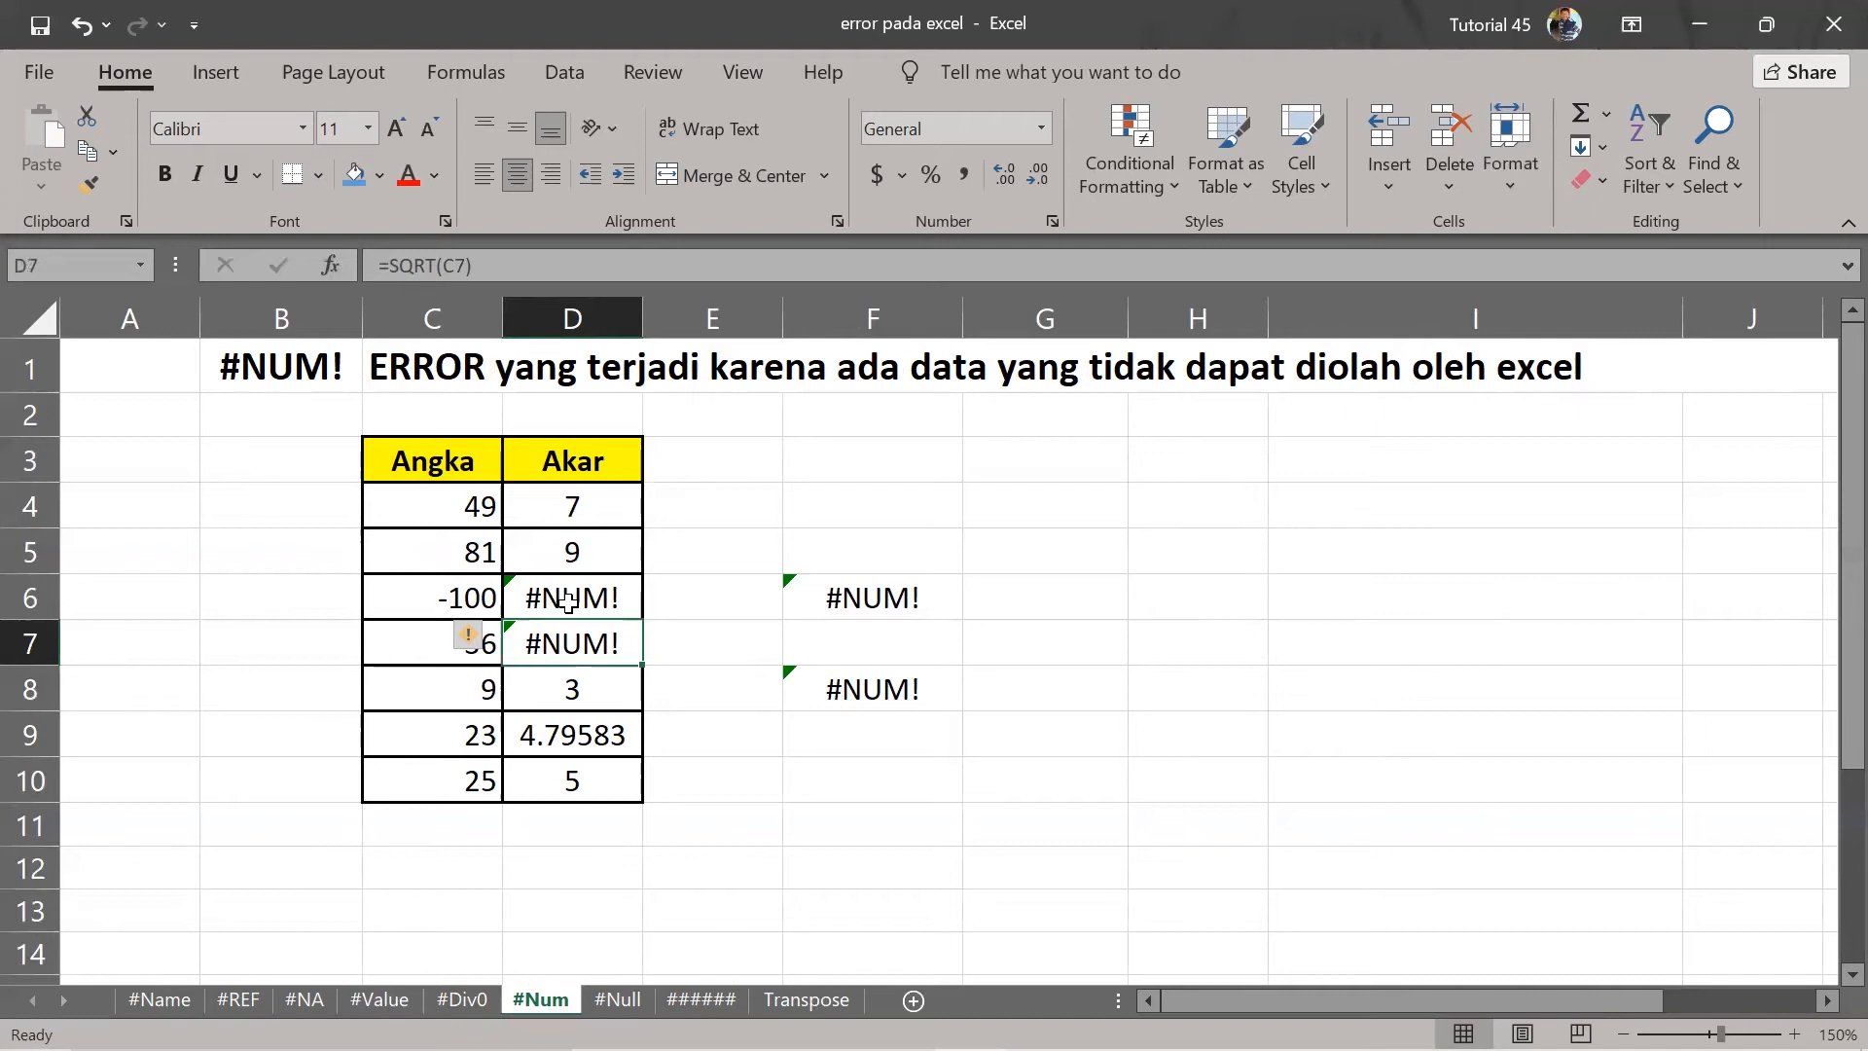
Change the Angka value in C8 to -9.
double_click(489, 691)
type("-")
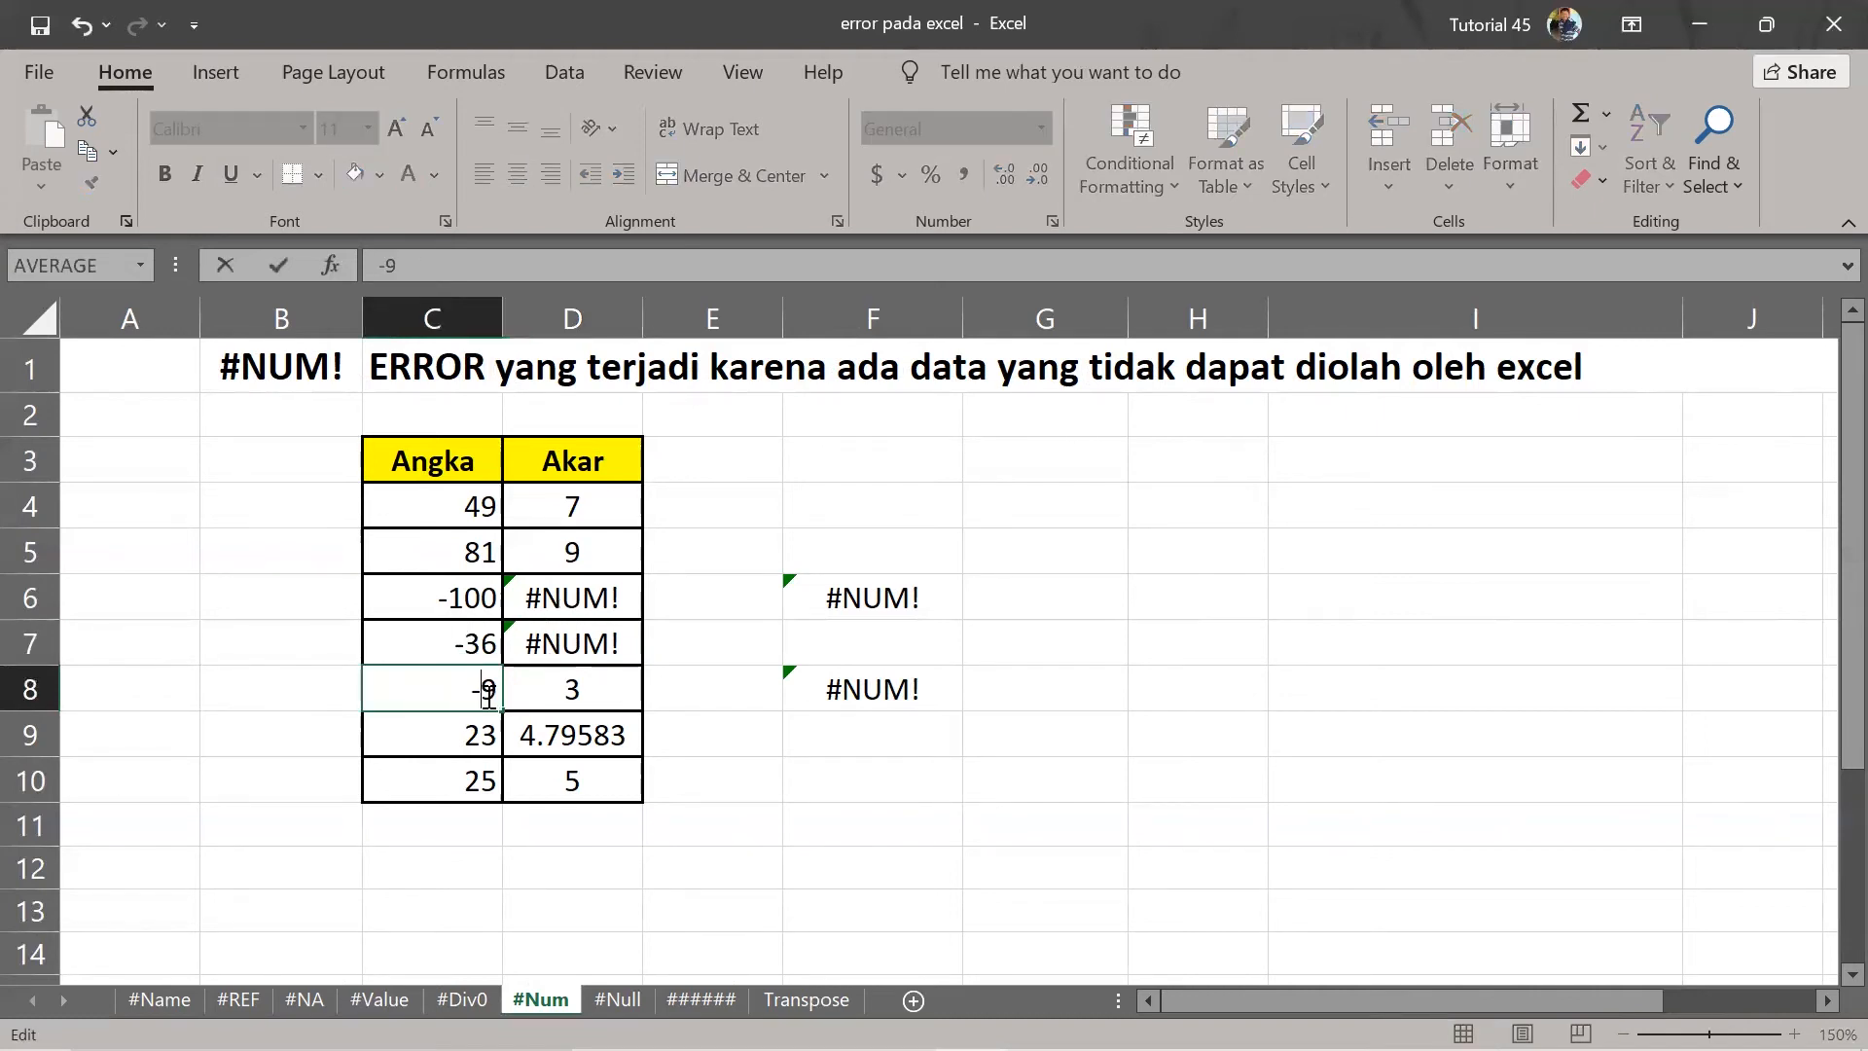
key("Return")
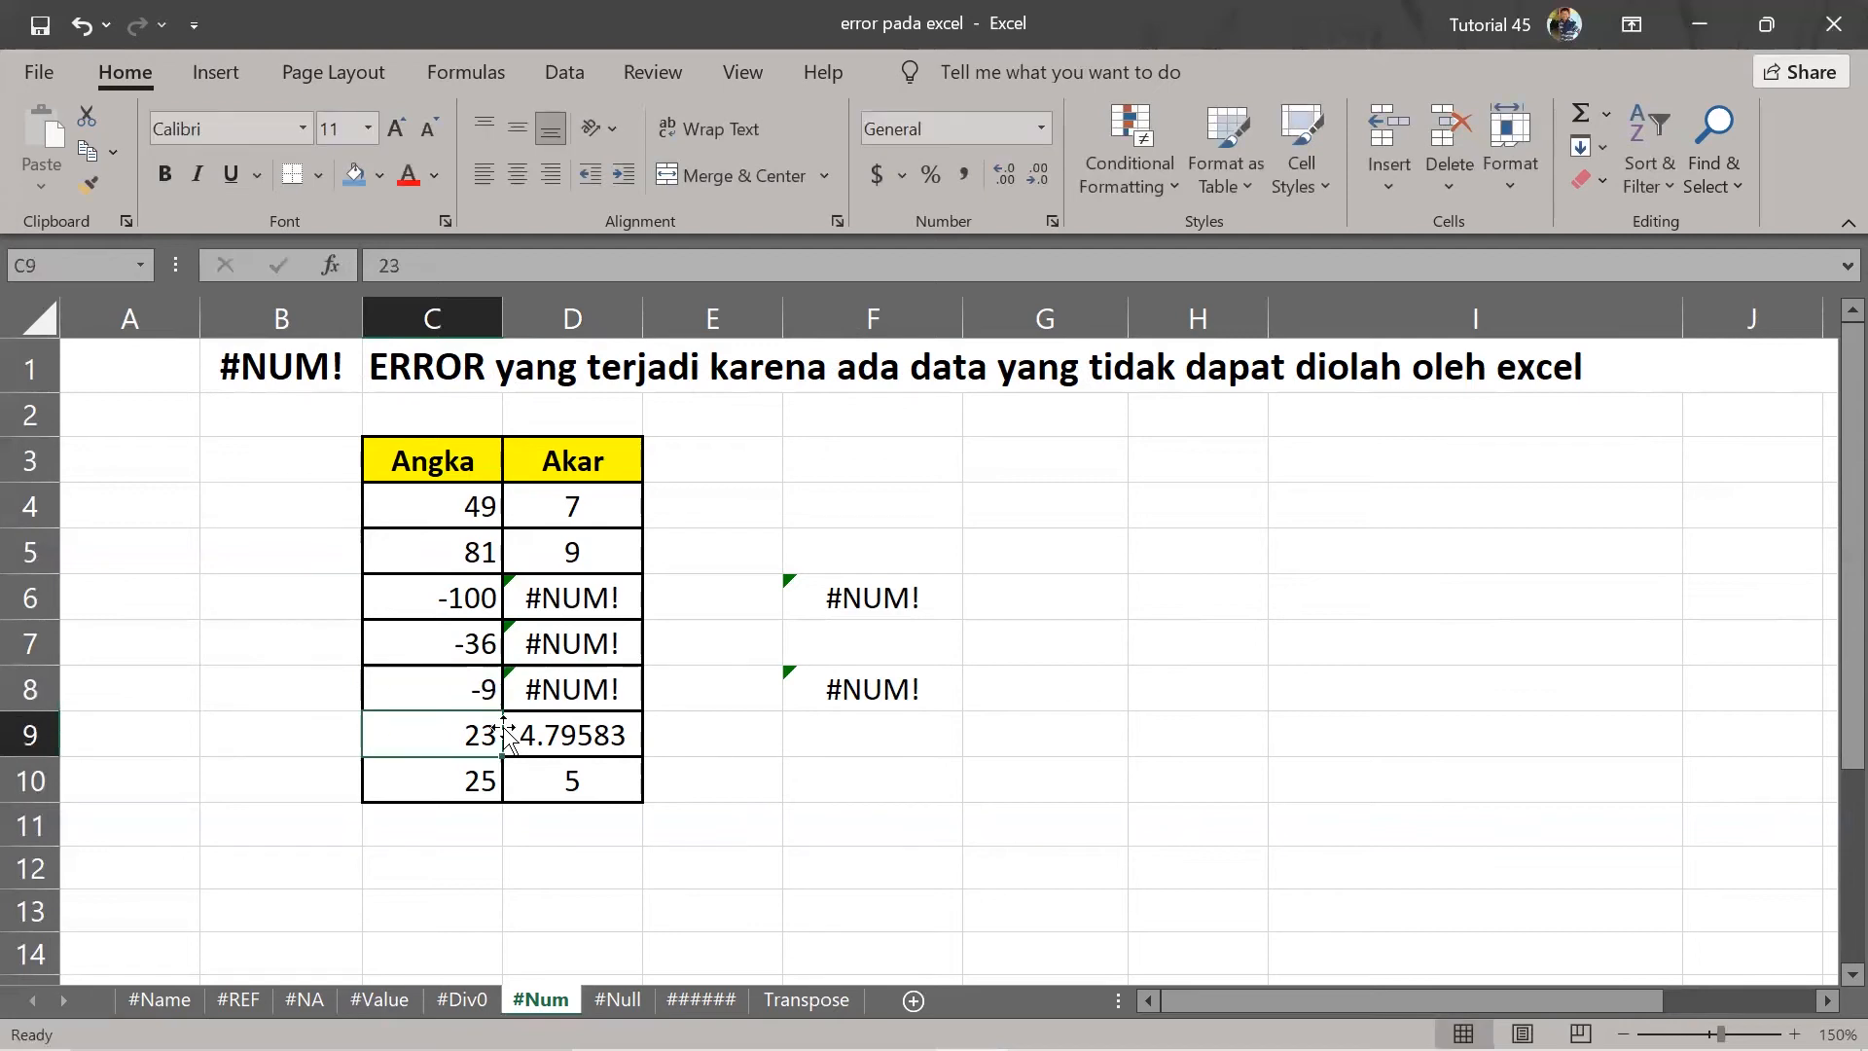
Enter 59 in C12 below the table and calculate its square root in D12 with =SQRT(C12).
scroll(634, 693, "down", 1)
scroll(635, 692, "down", 2)
scroll(535, 671, "up", 2)
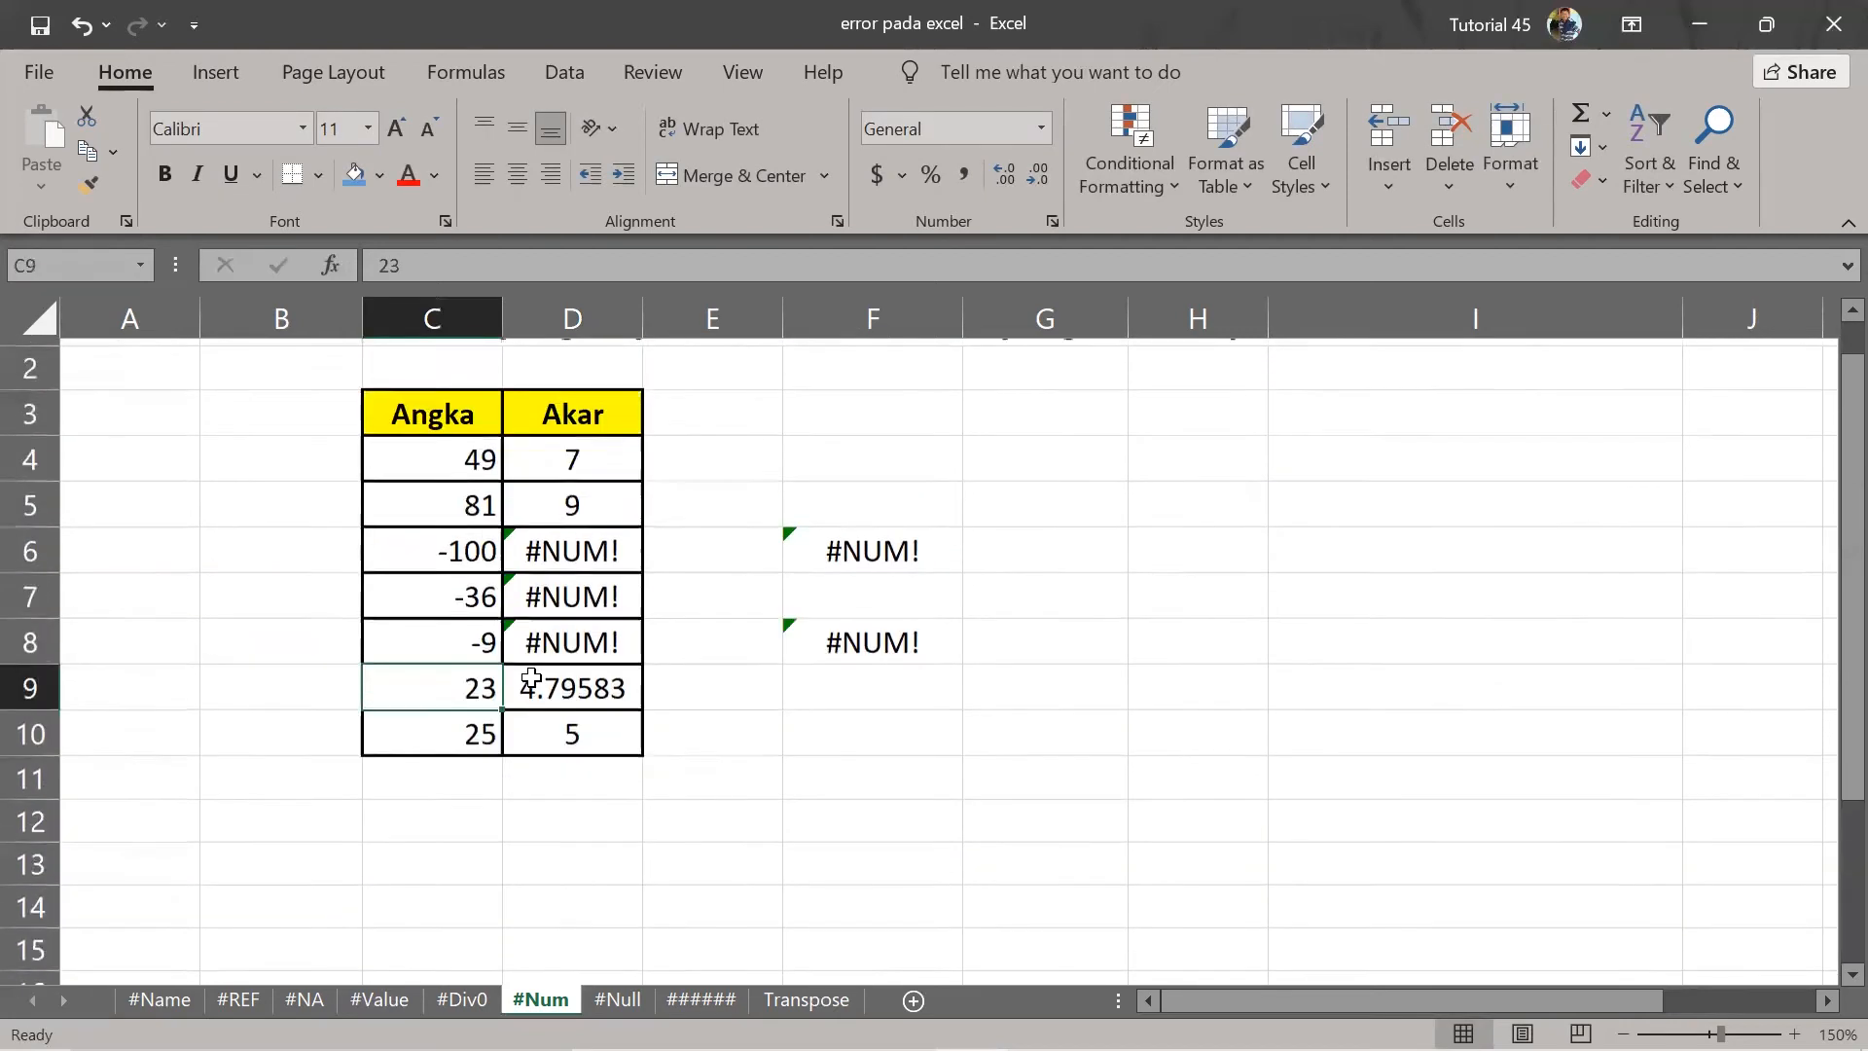
left_click(425, 858)
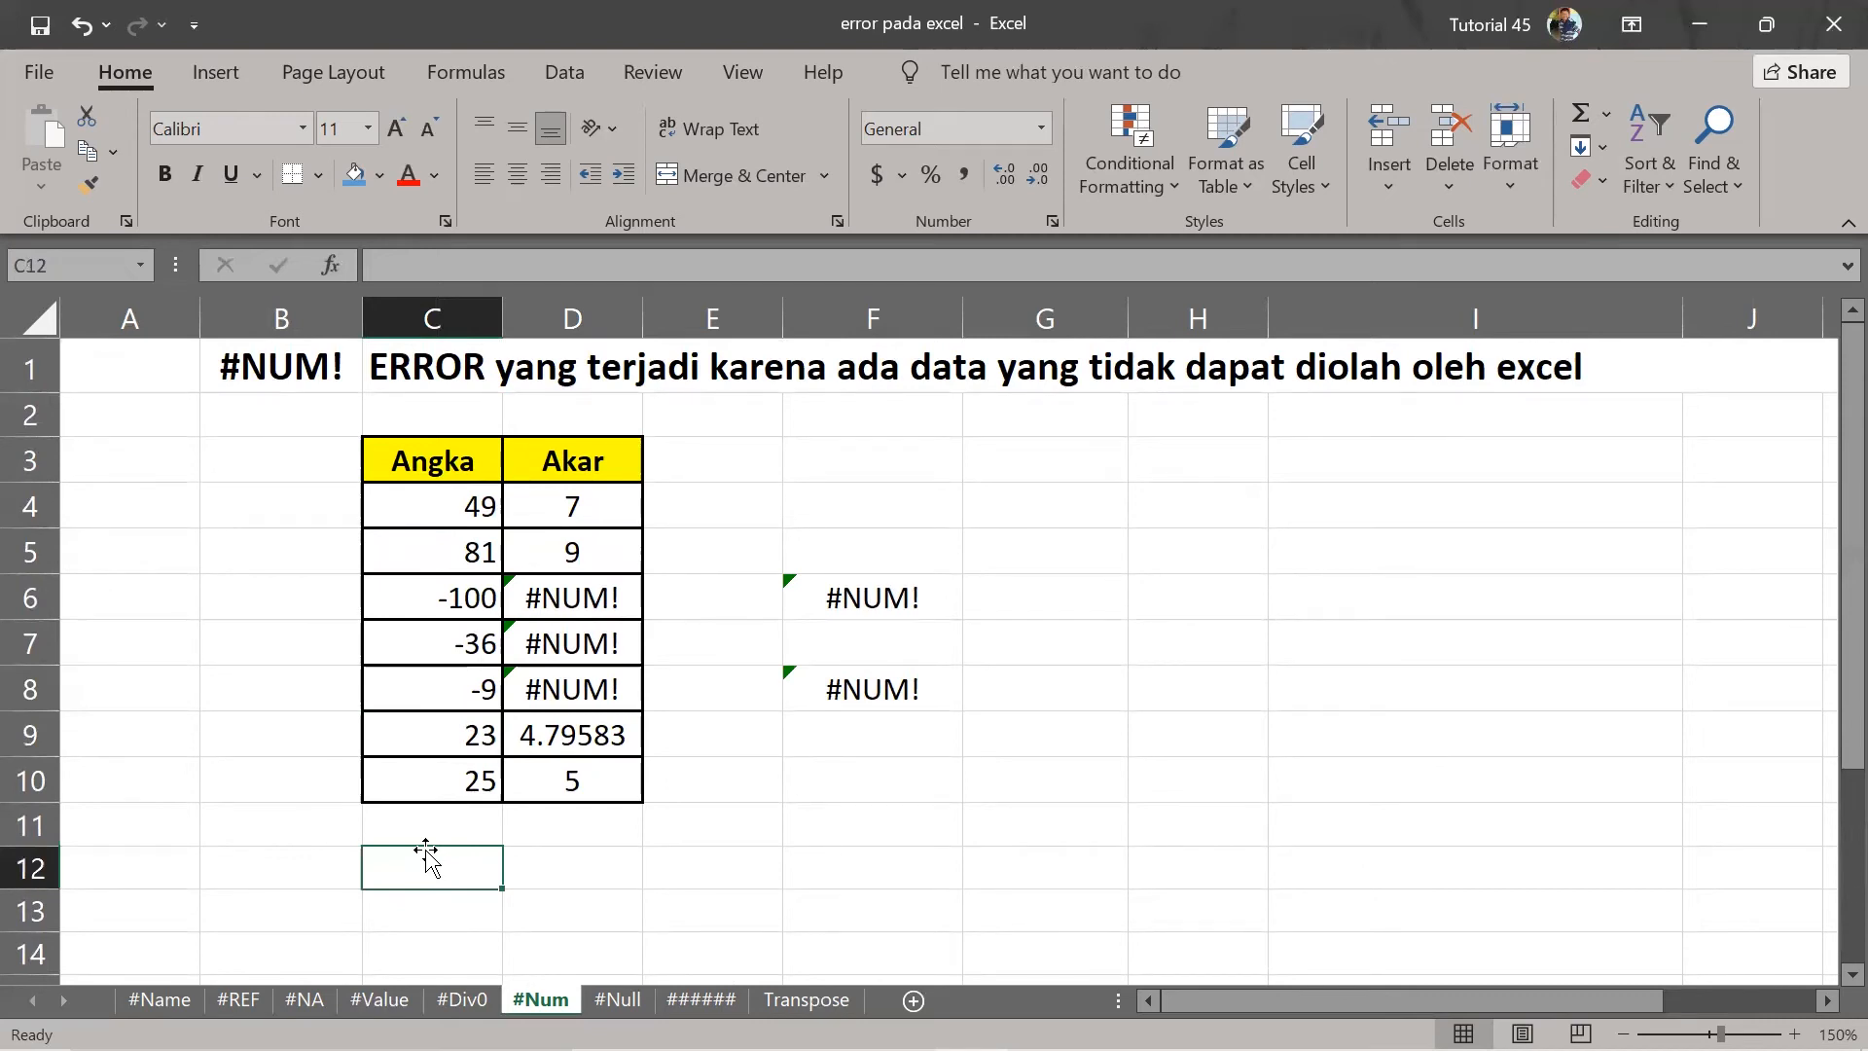
type("59")
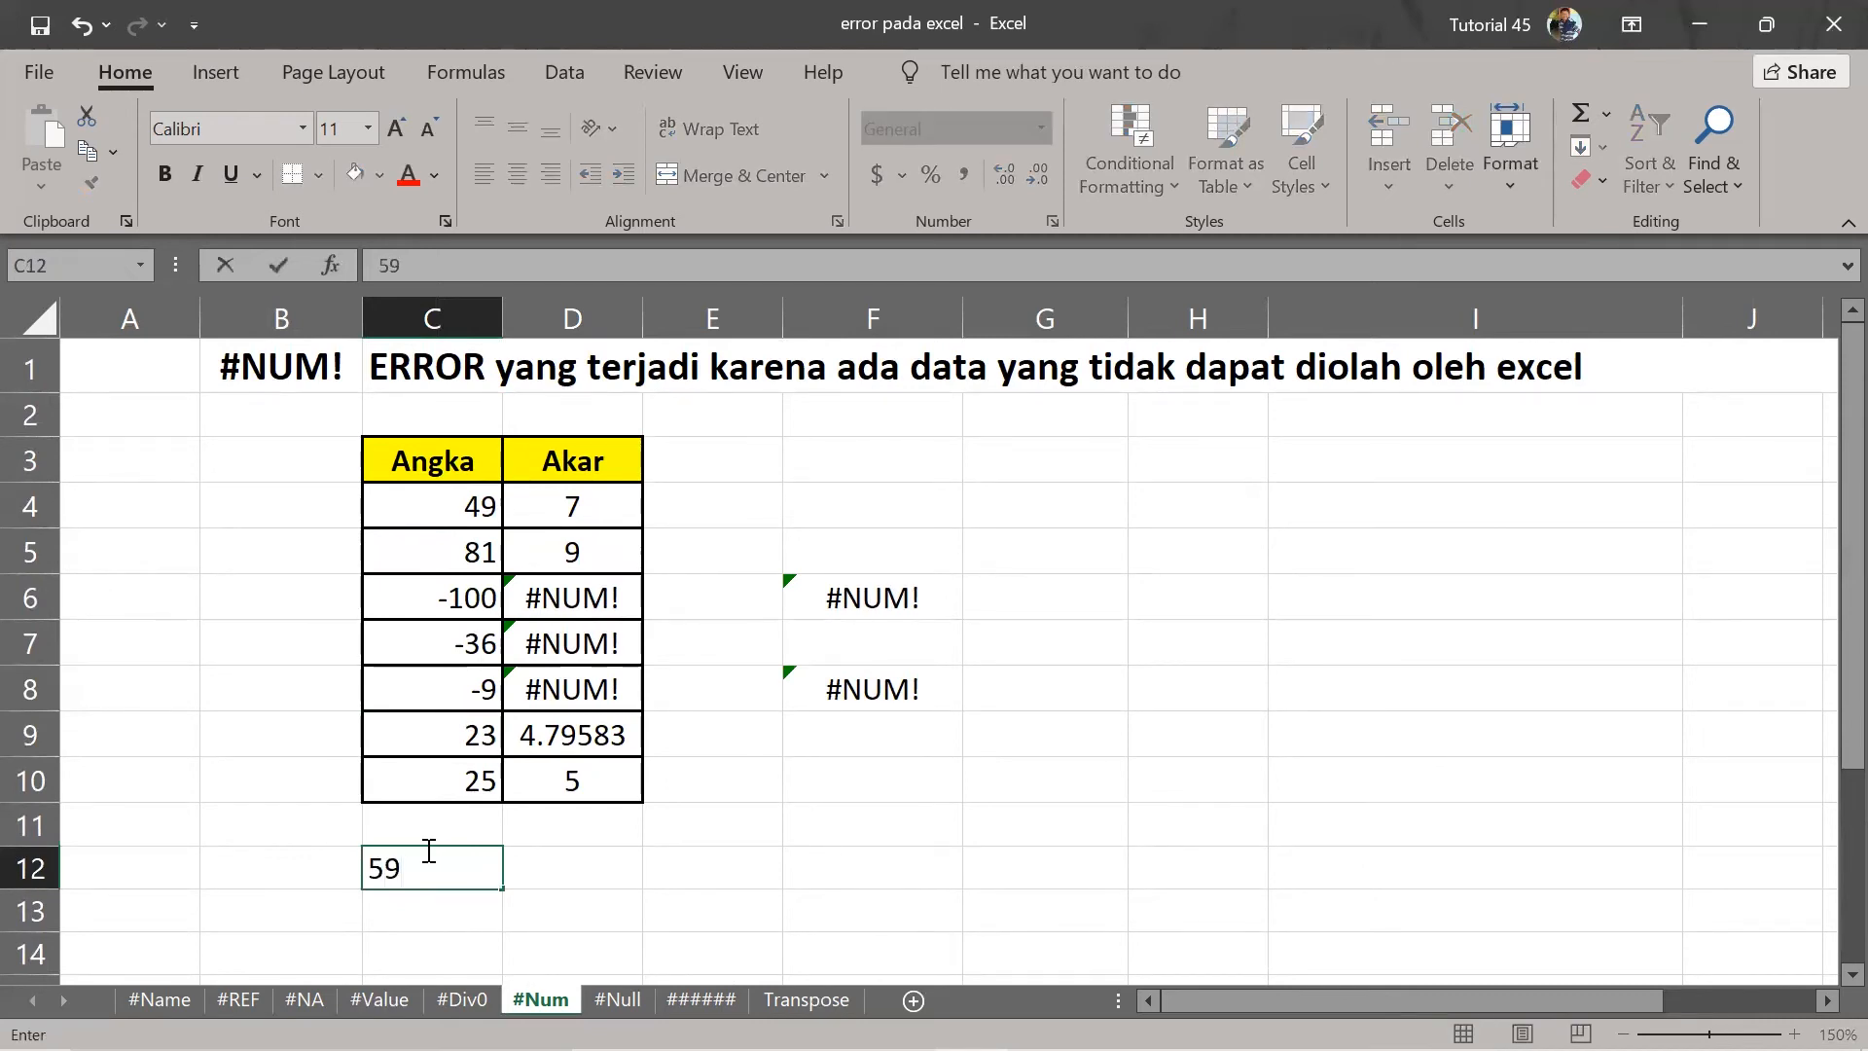
left_click(560, 867)
type("=")
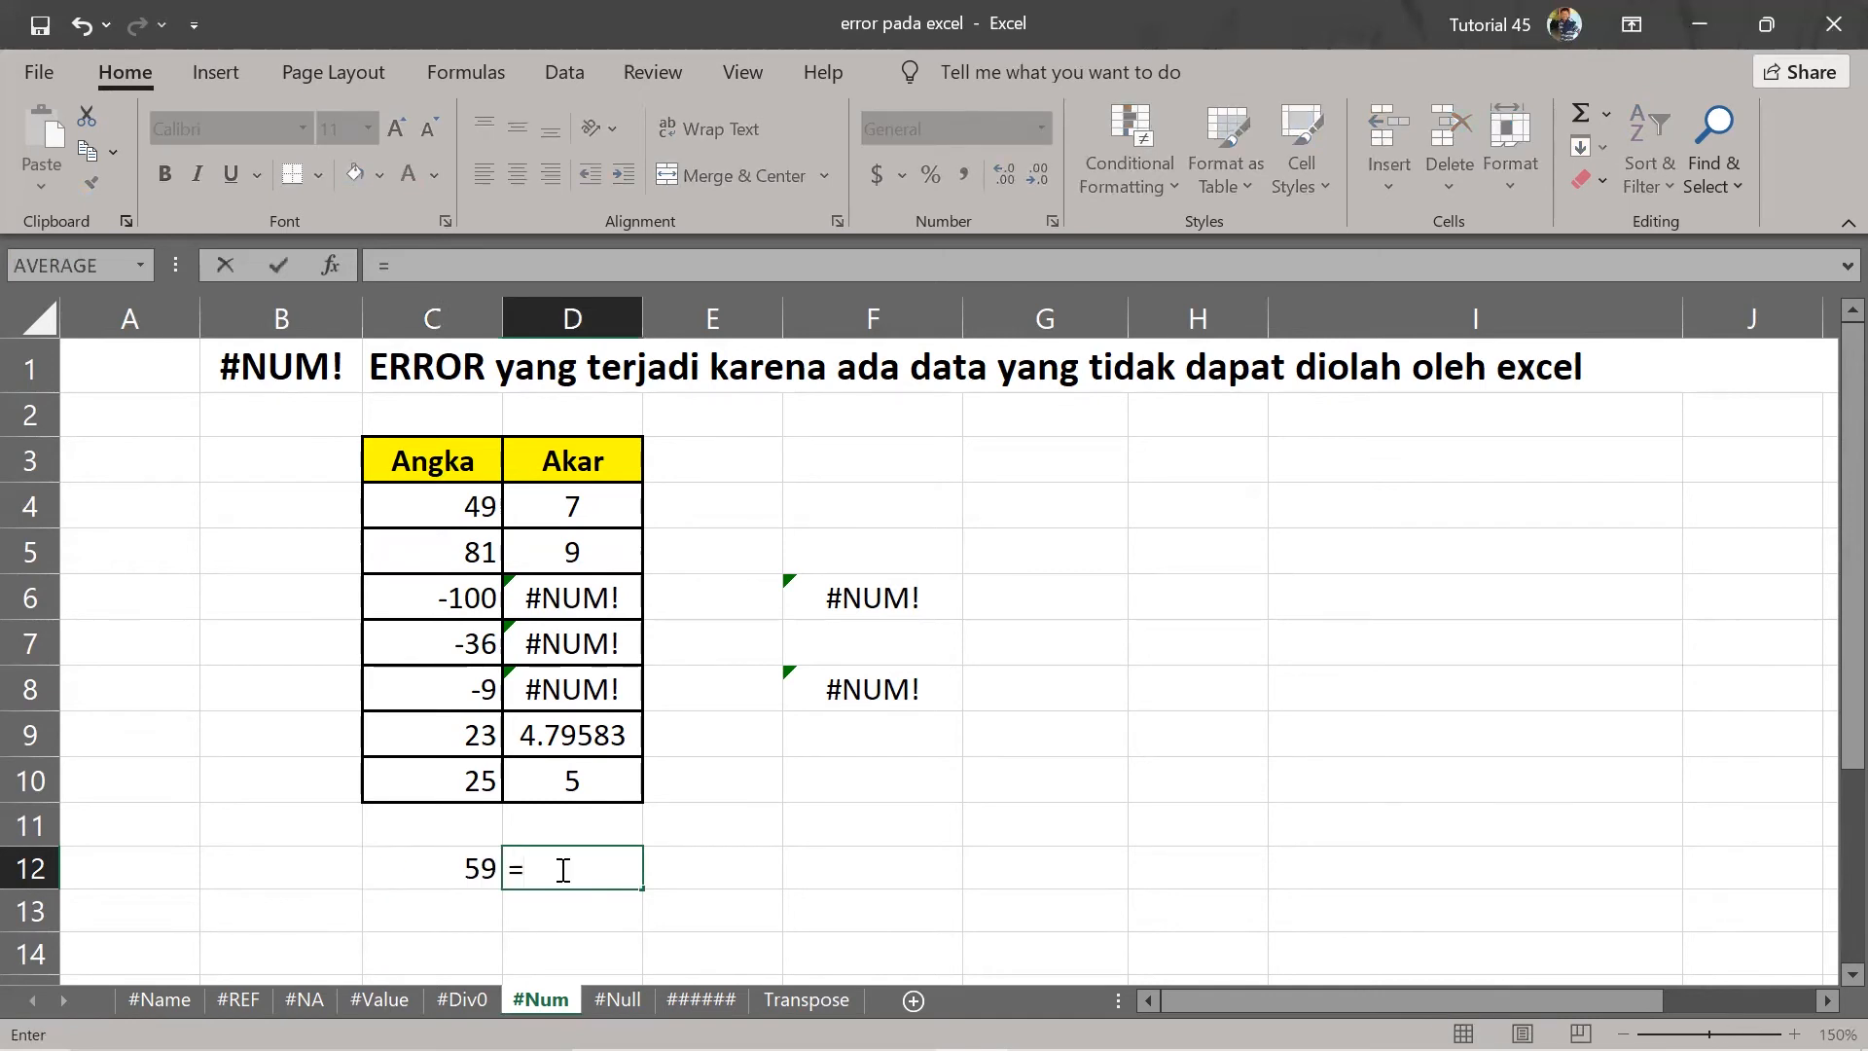
type("sqrt")
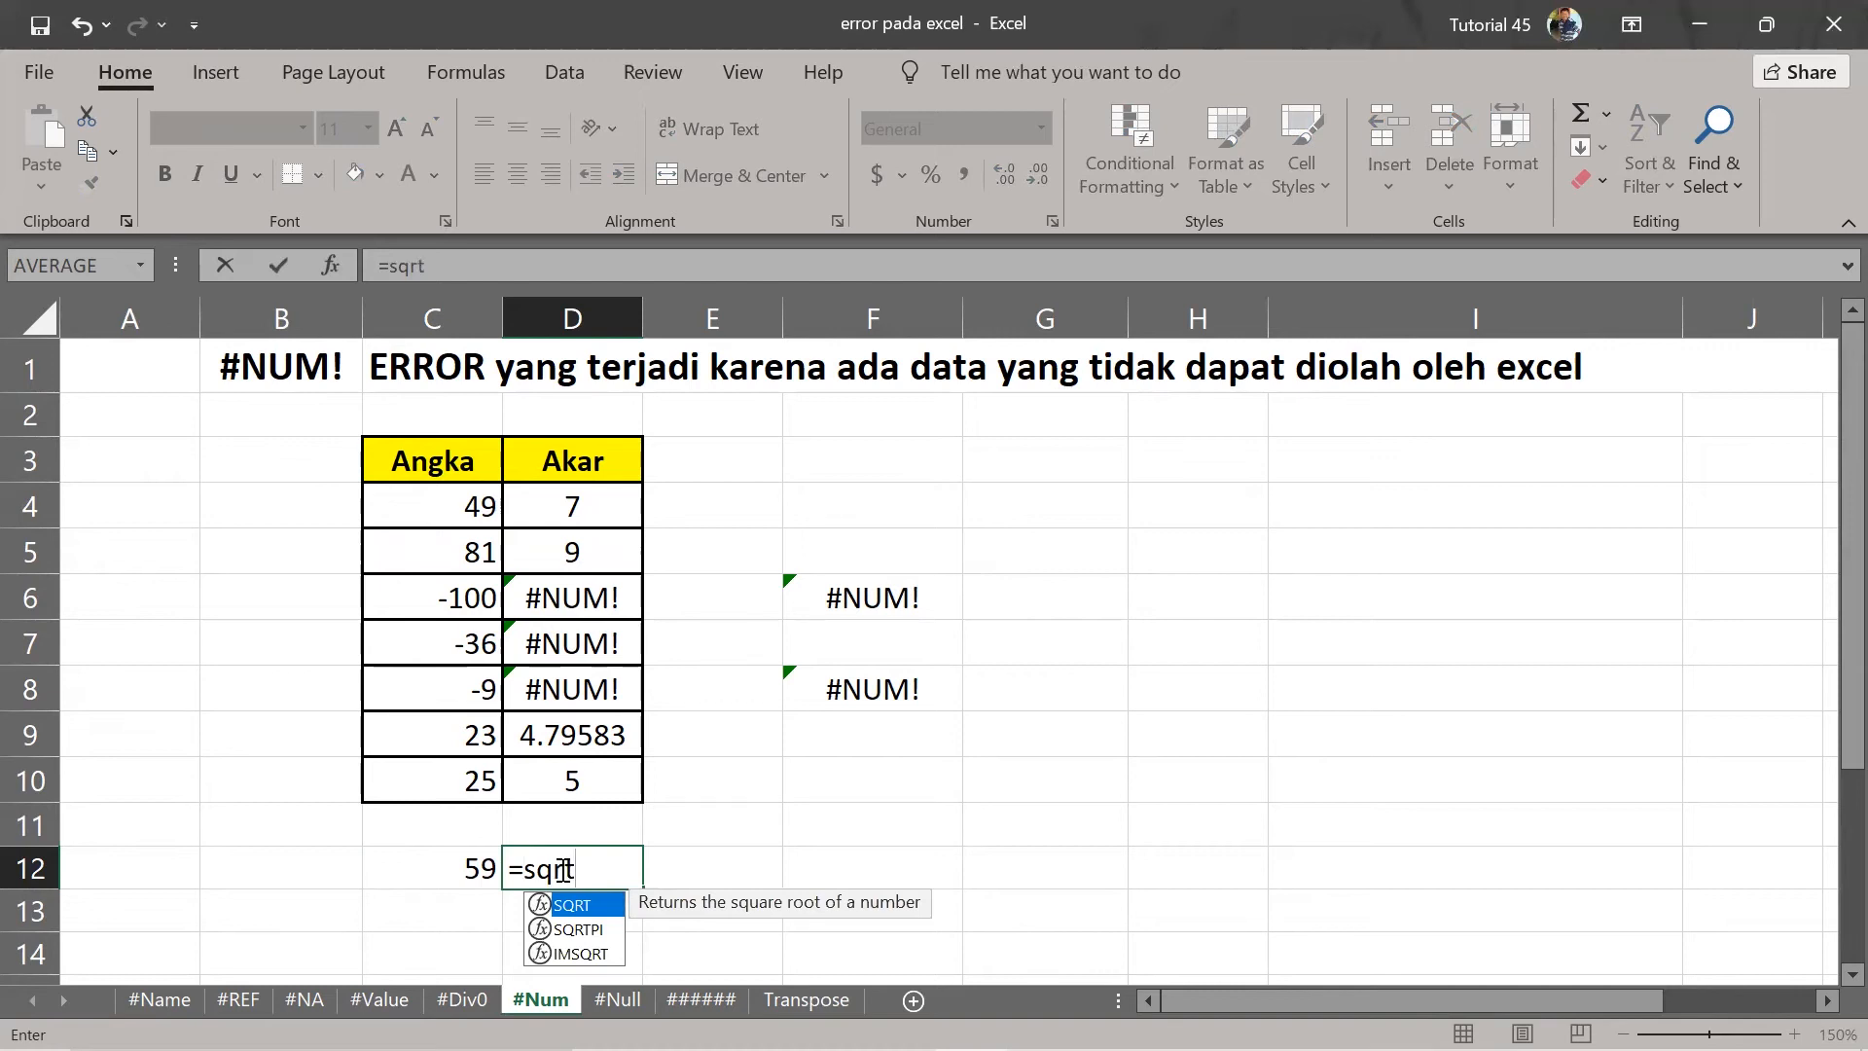
type("(")
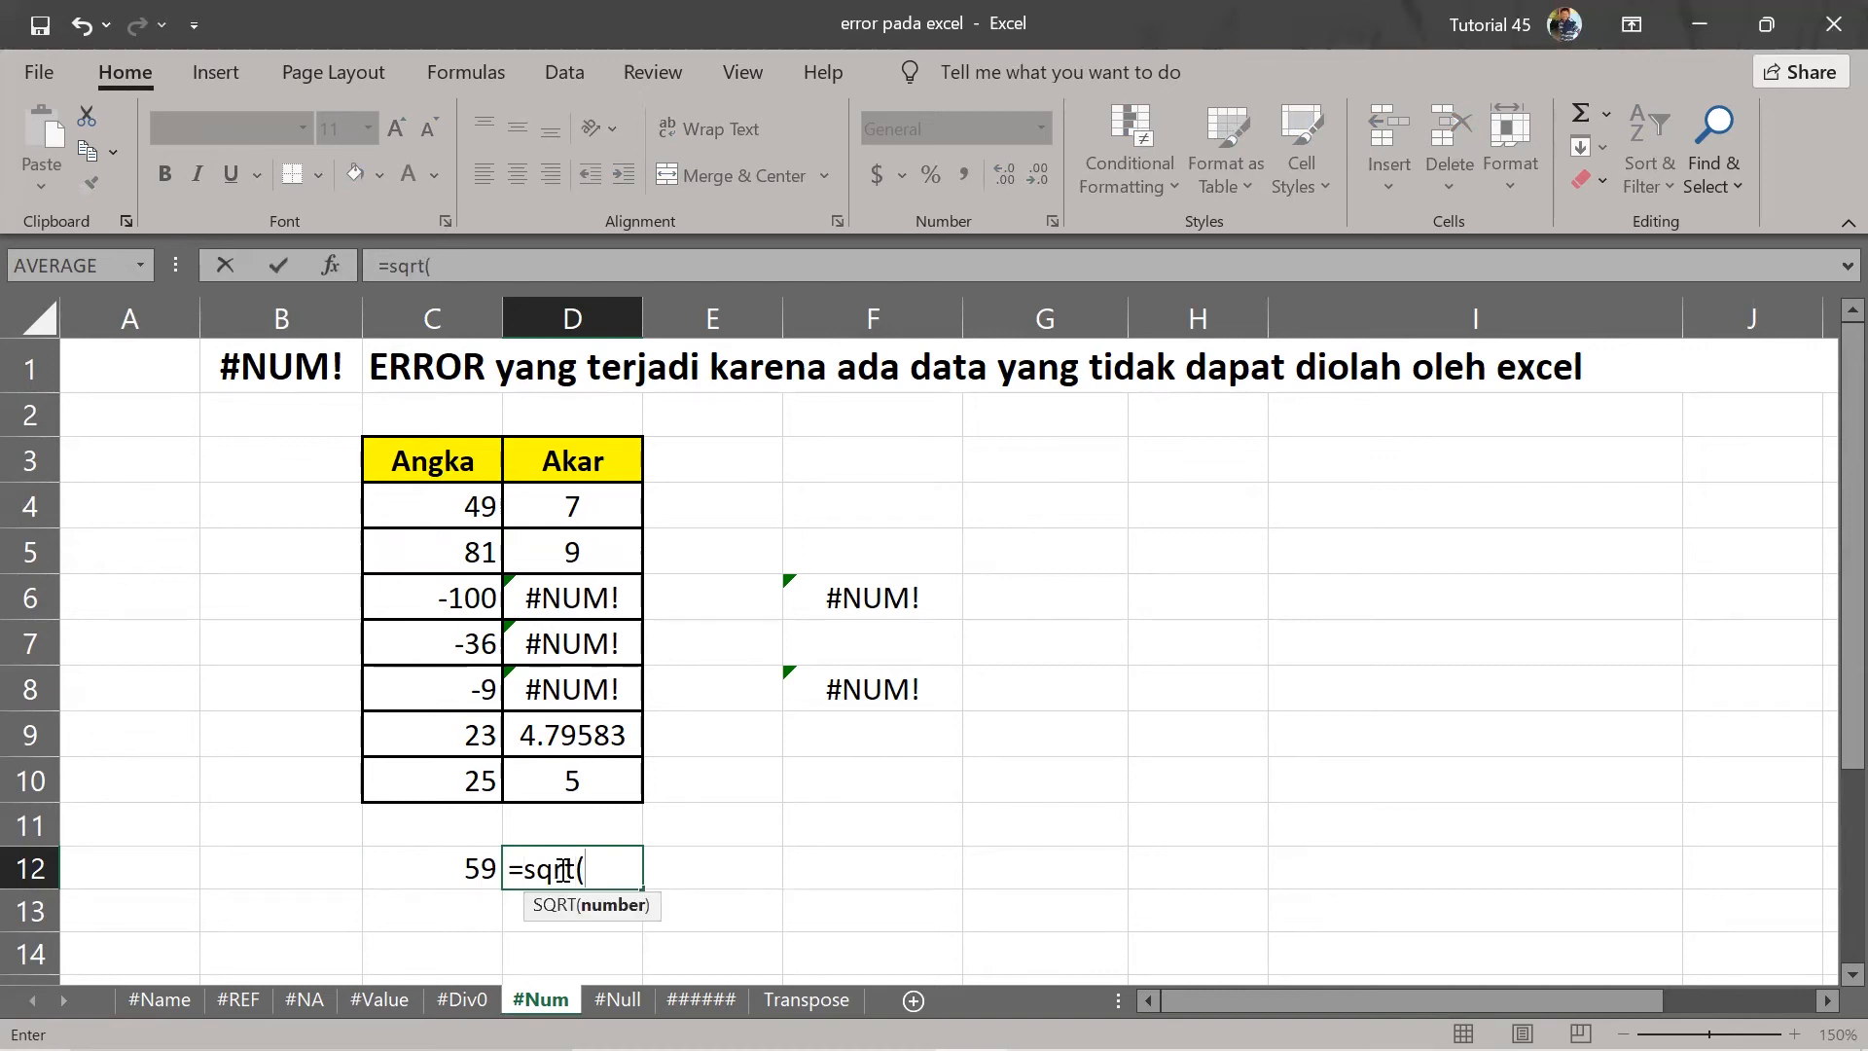
left_click(462, 883)
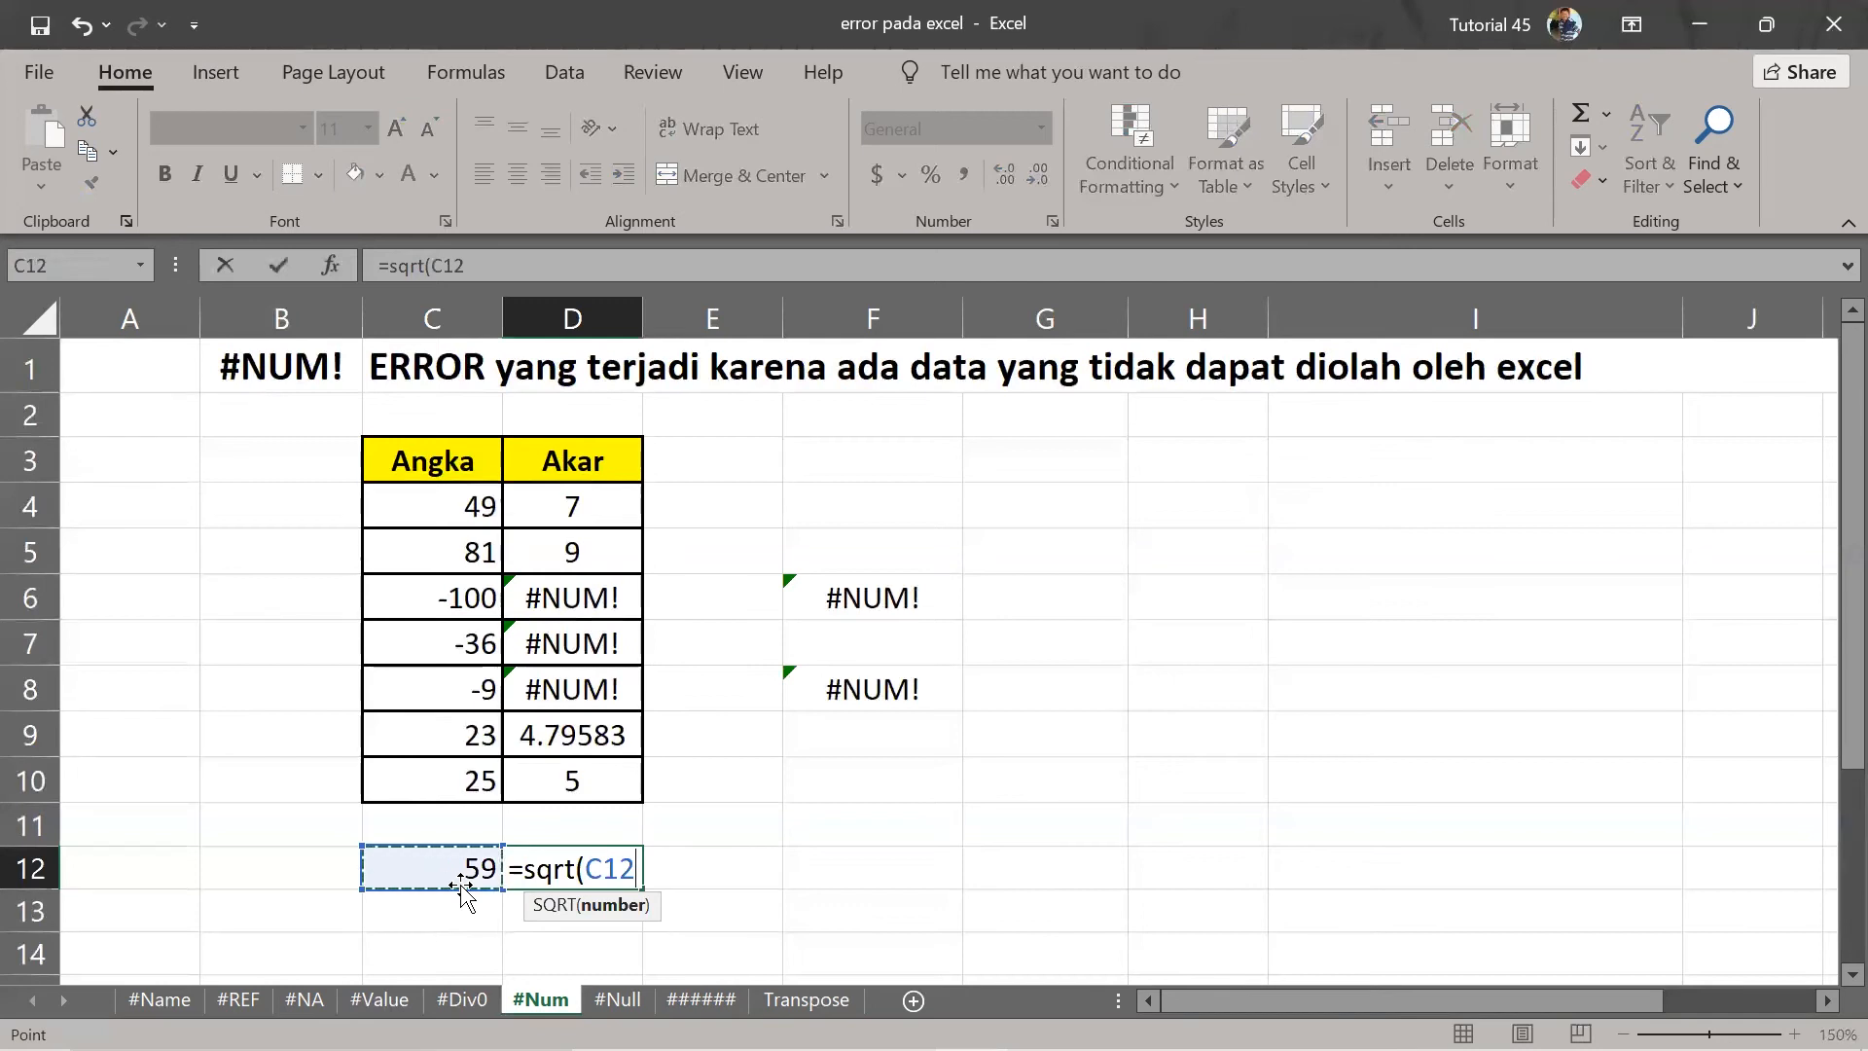
key("Return")
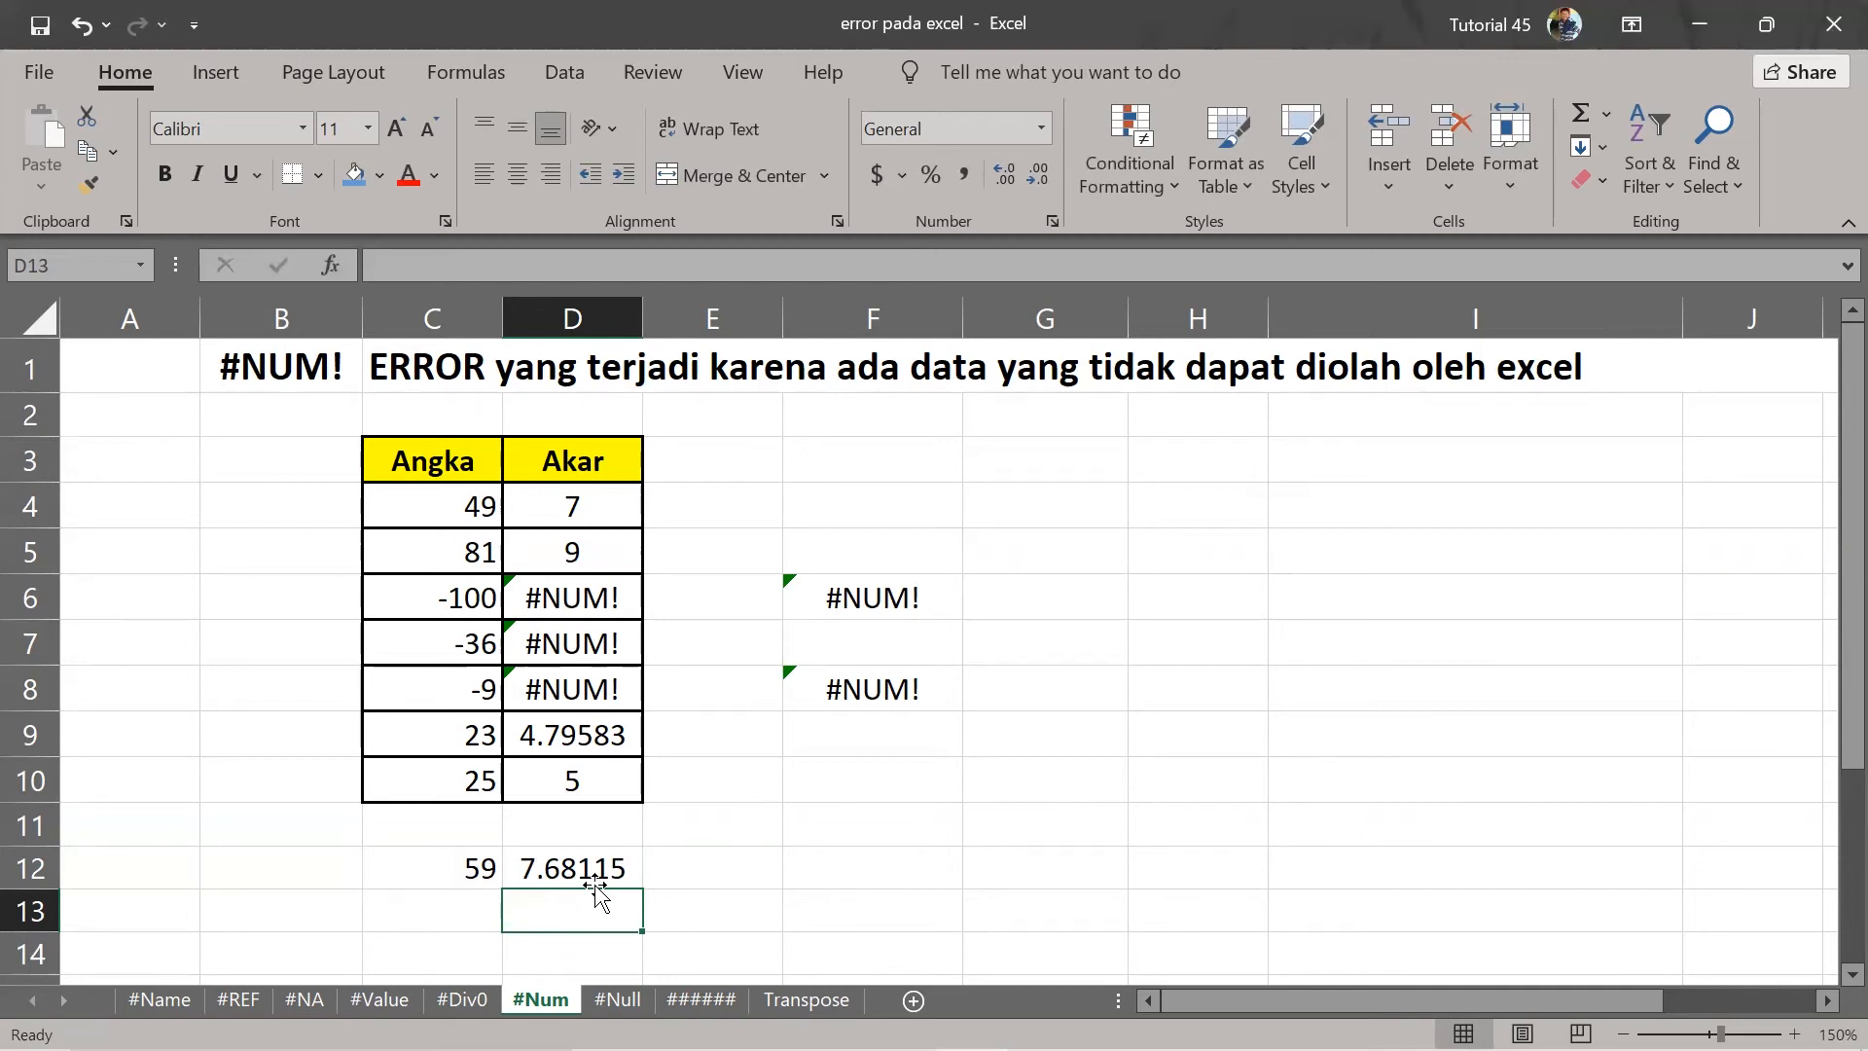
Change the number in C12 to -59 and check the square root formula in D12.
left_click(389, 863)
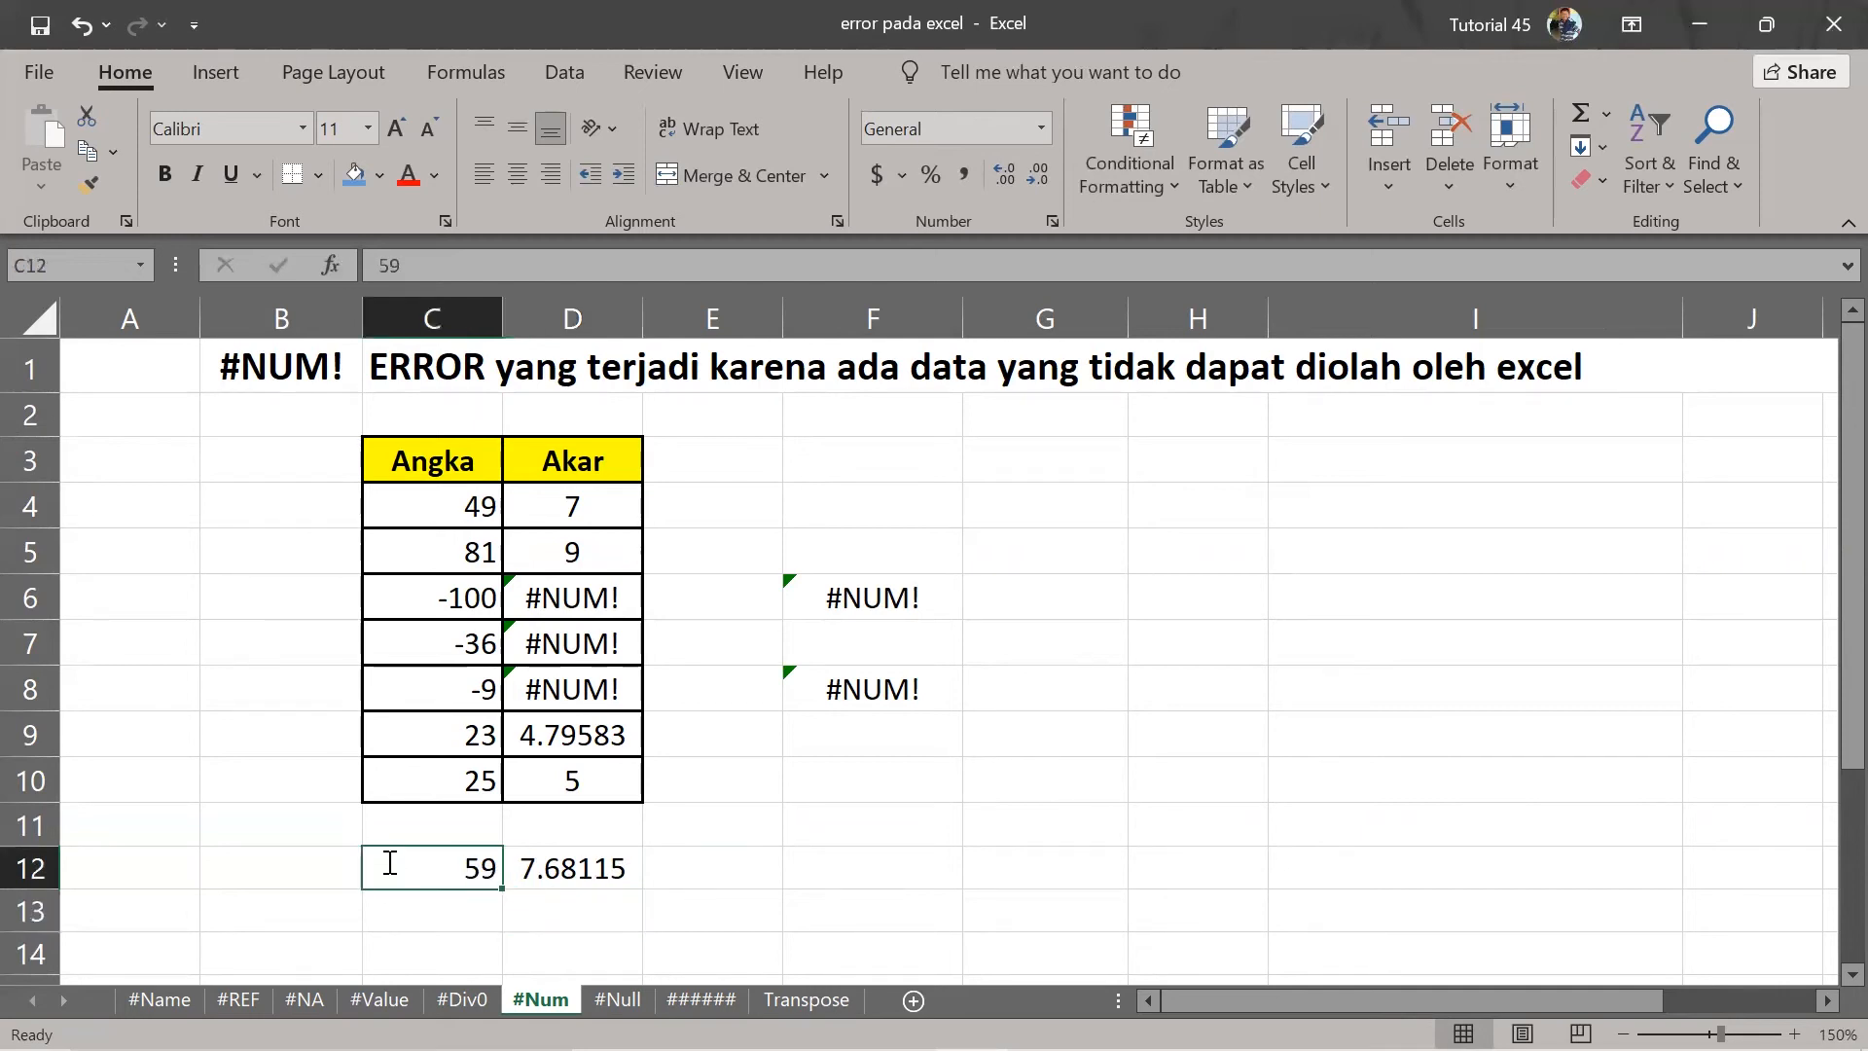
double_click(389, 863)
type("-")
key("Return")
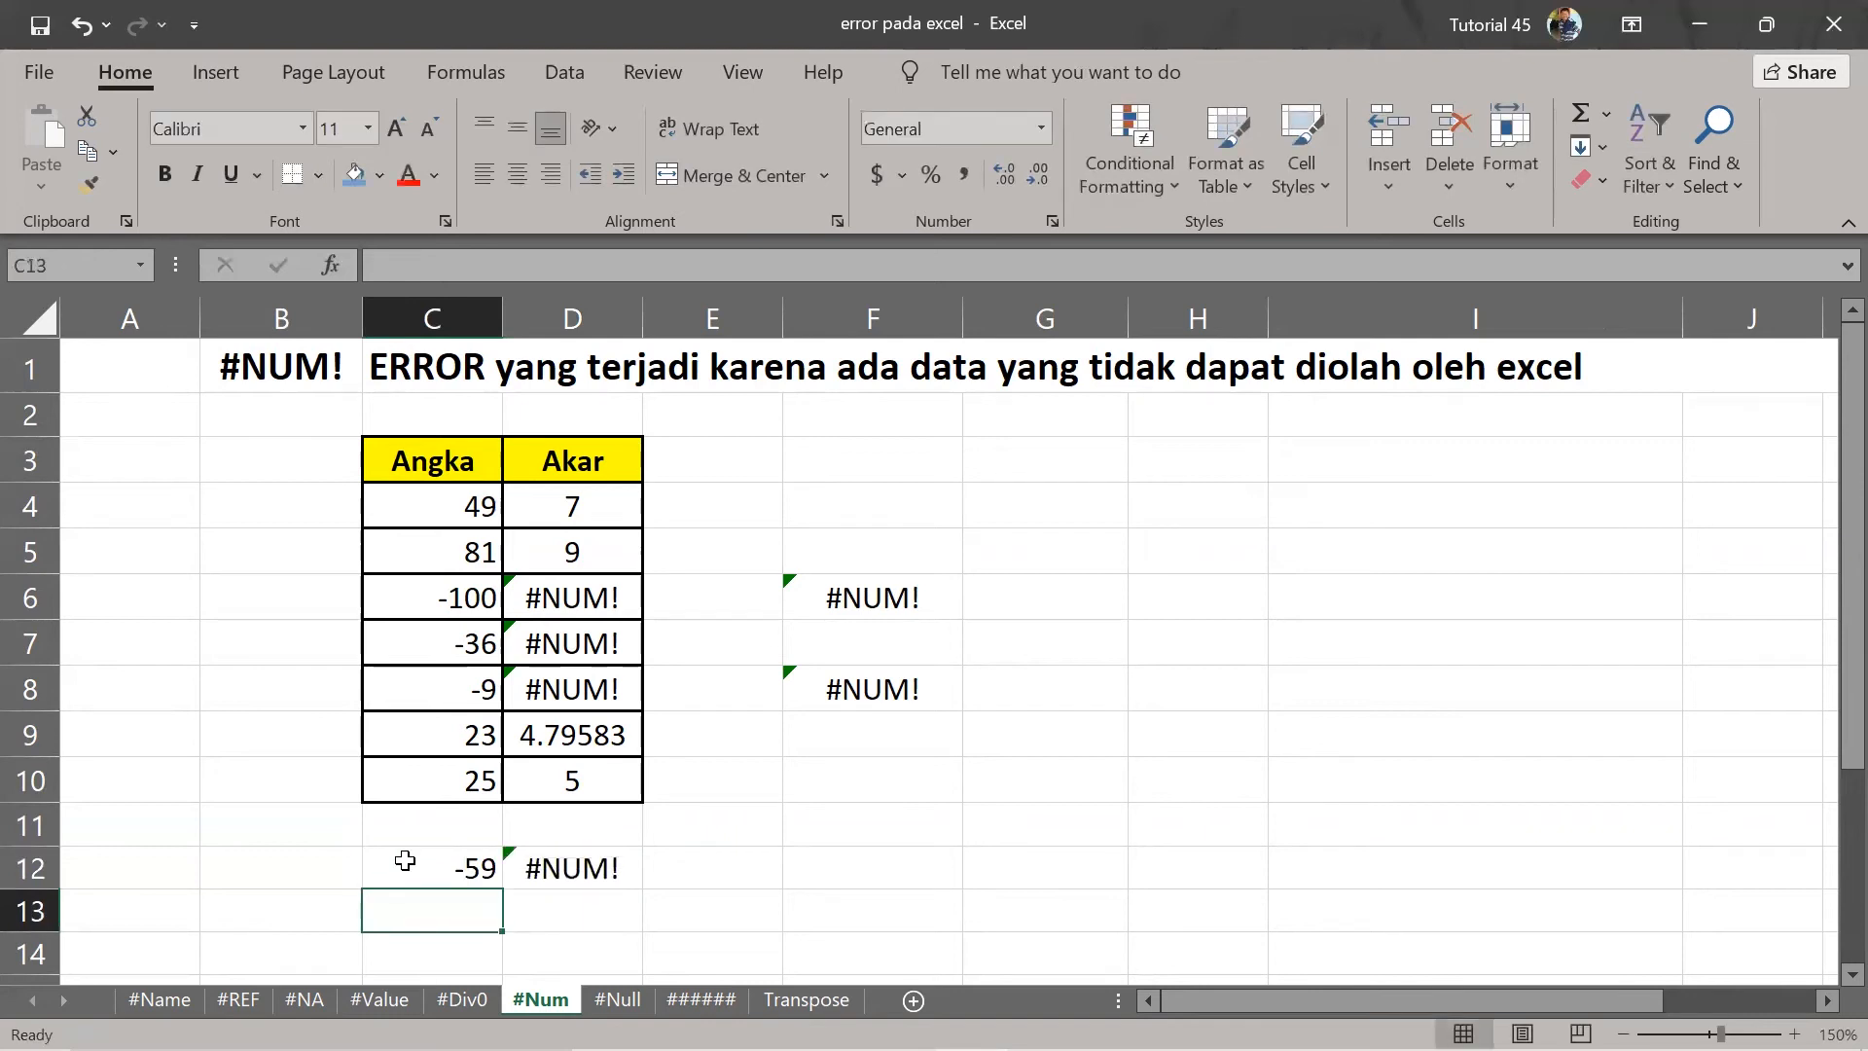
left_click(544, 868)
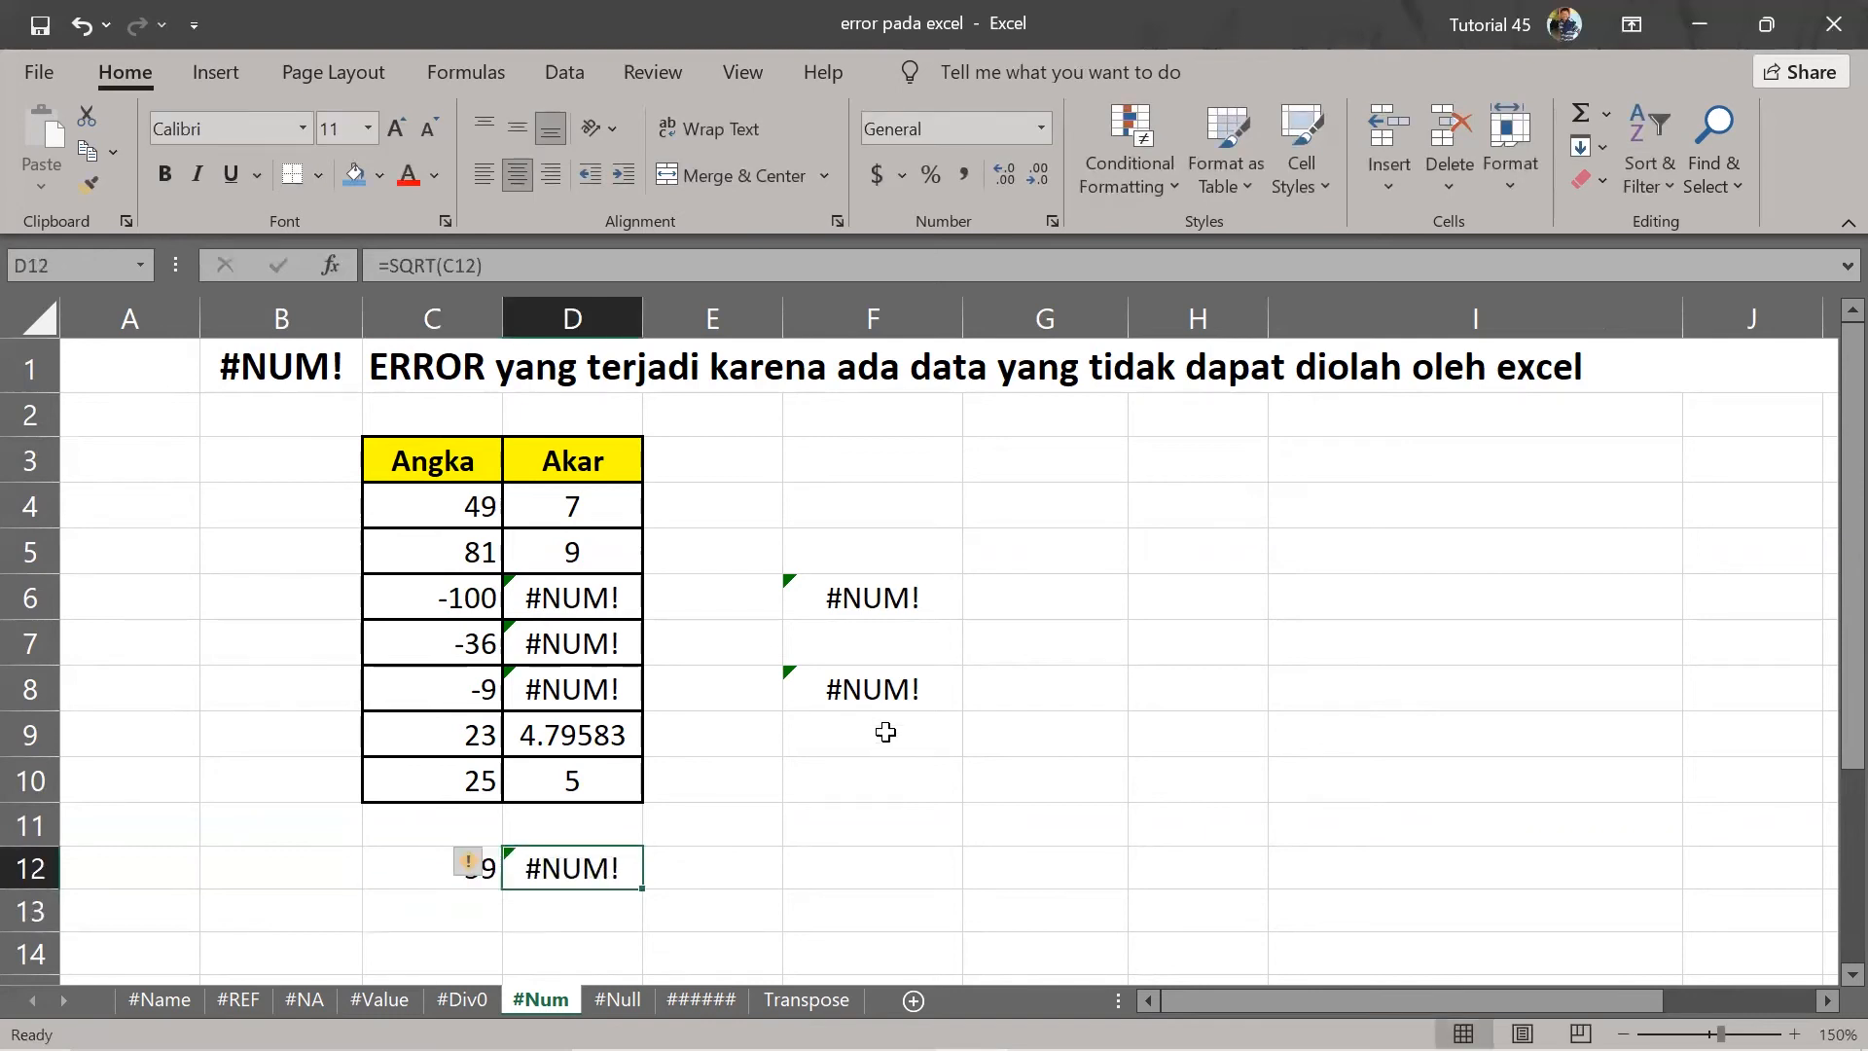
Enter the formula =10^1000000 in cell F11.
left_click(887, 813)
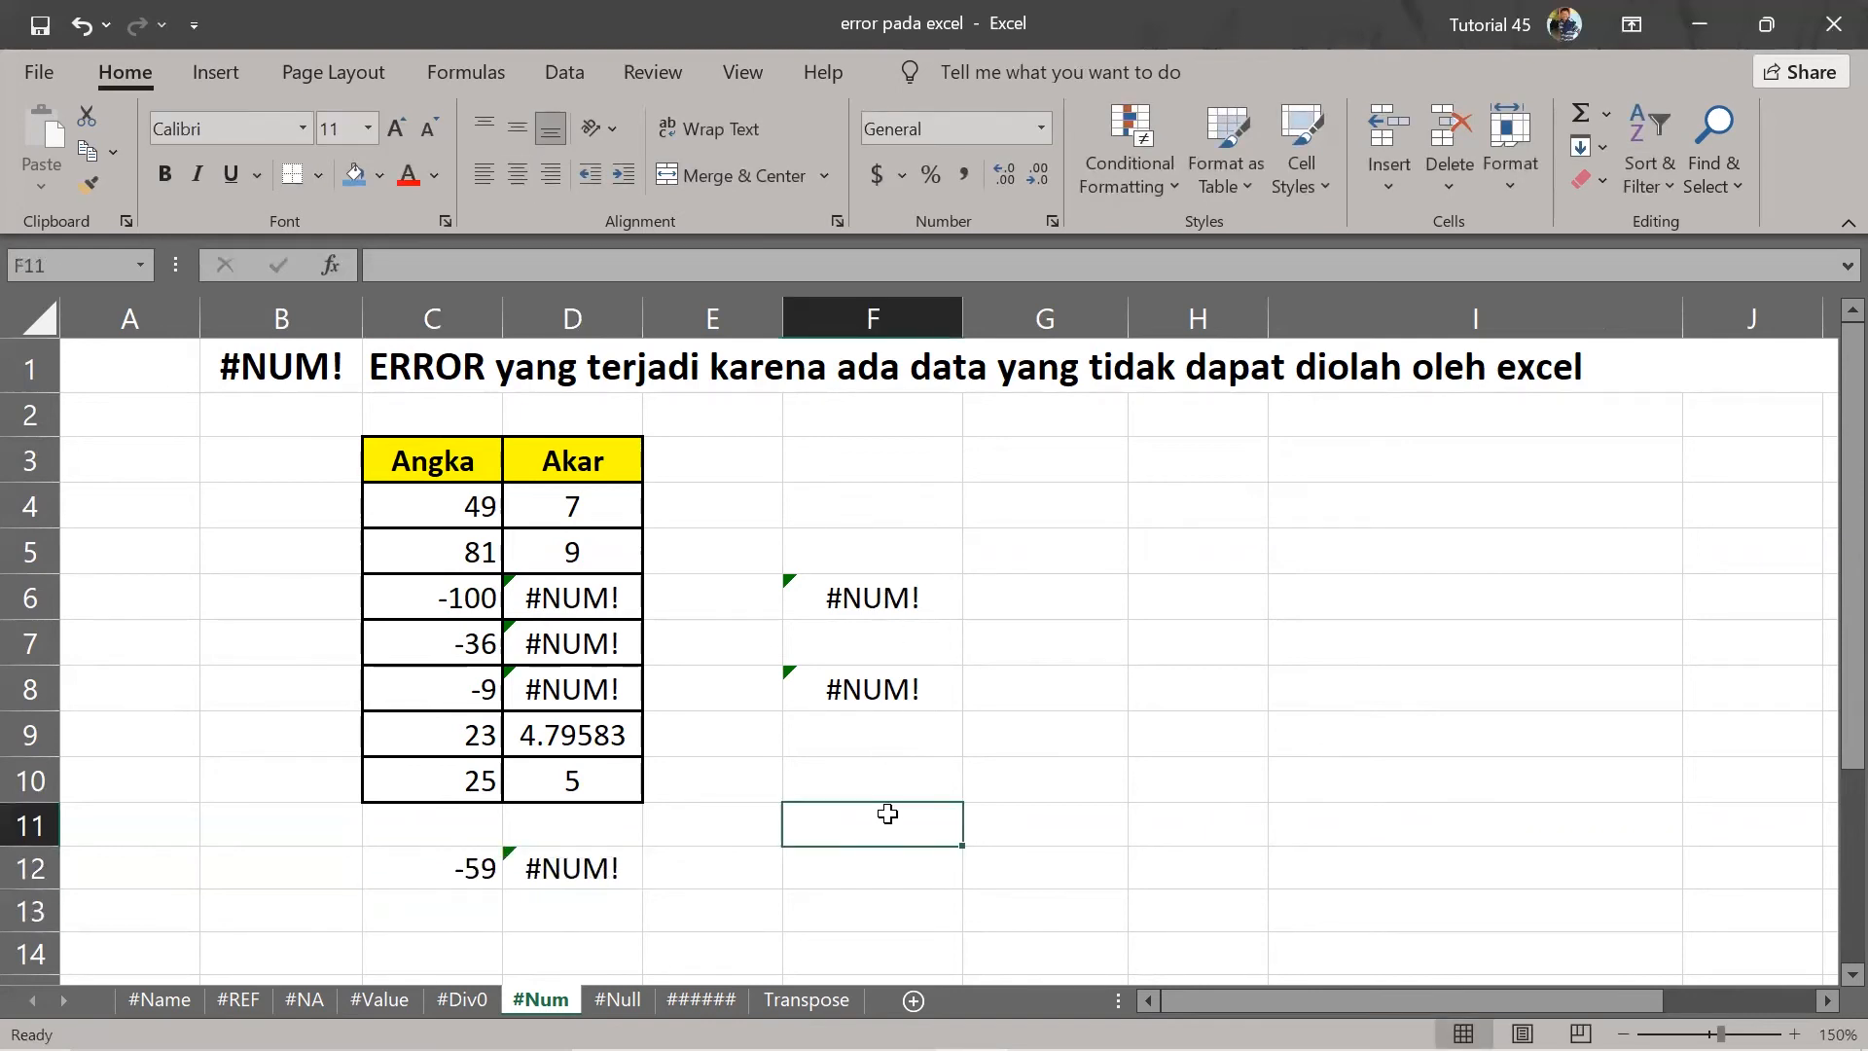
type("10")
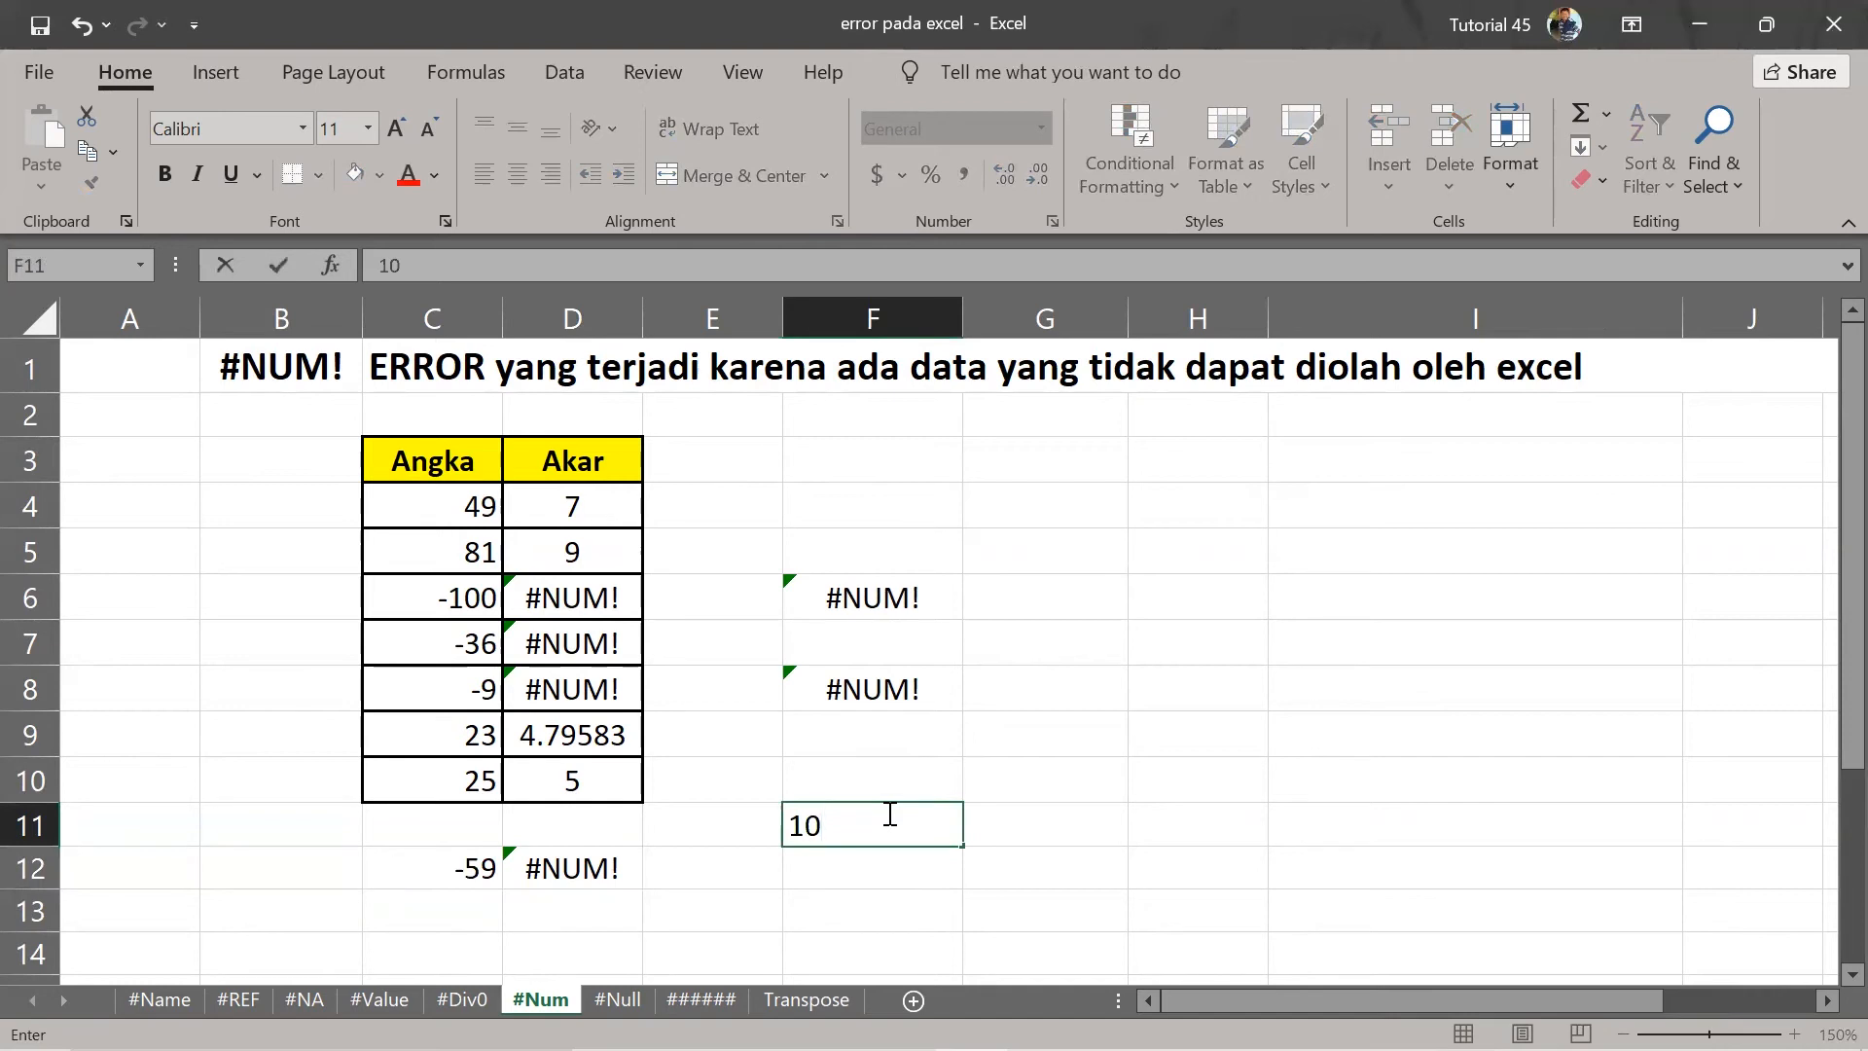
type("^1000000")
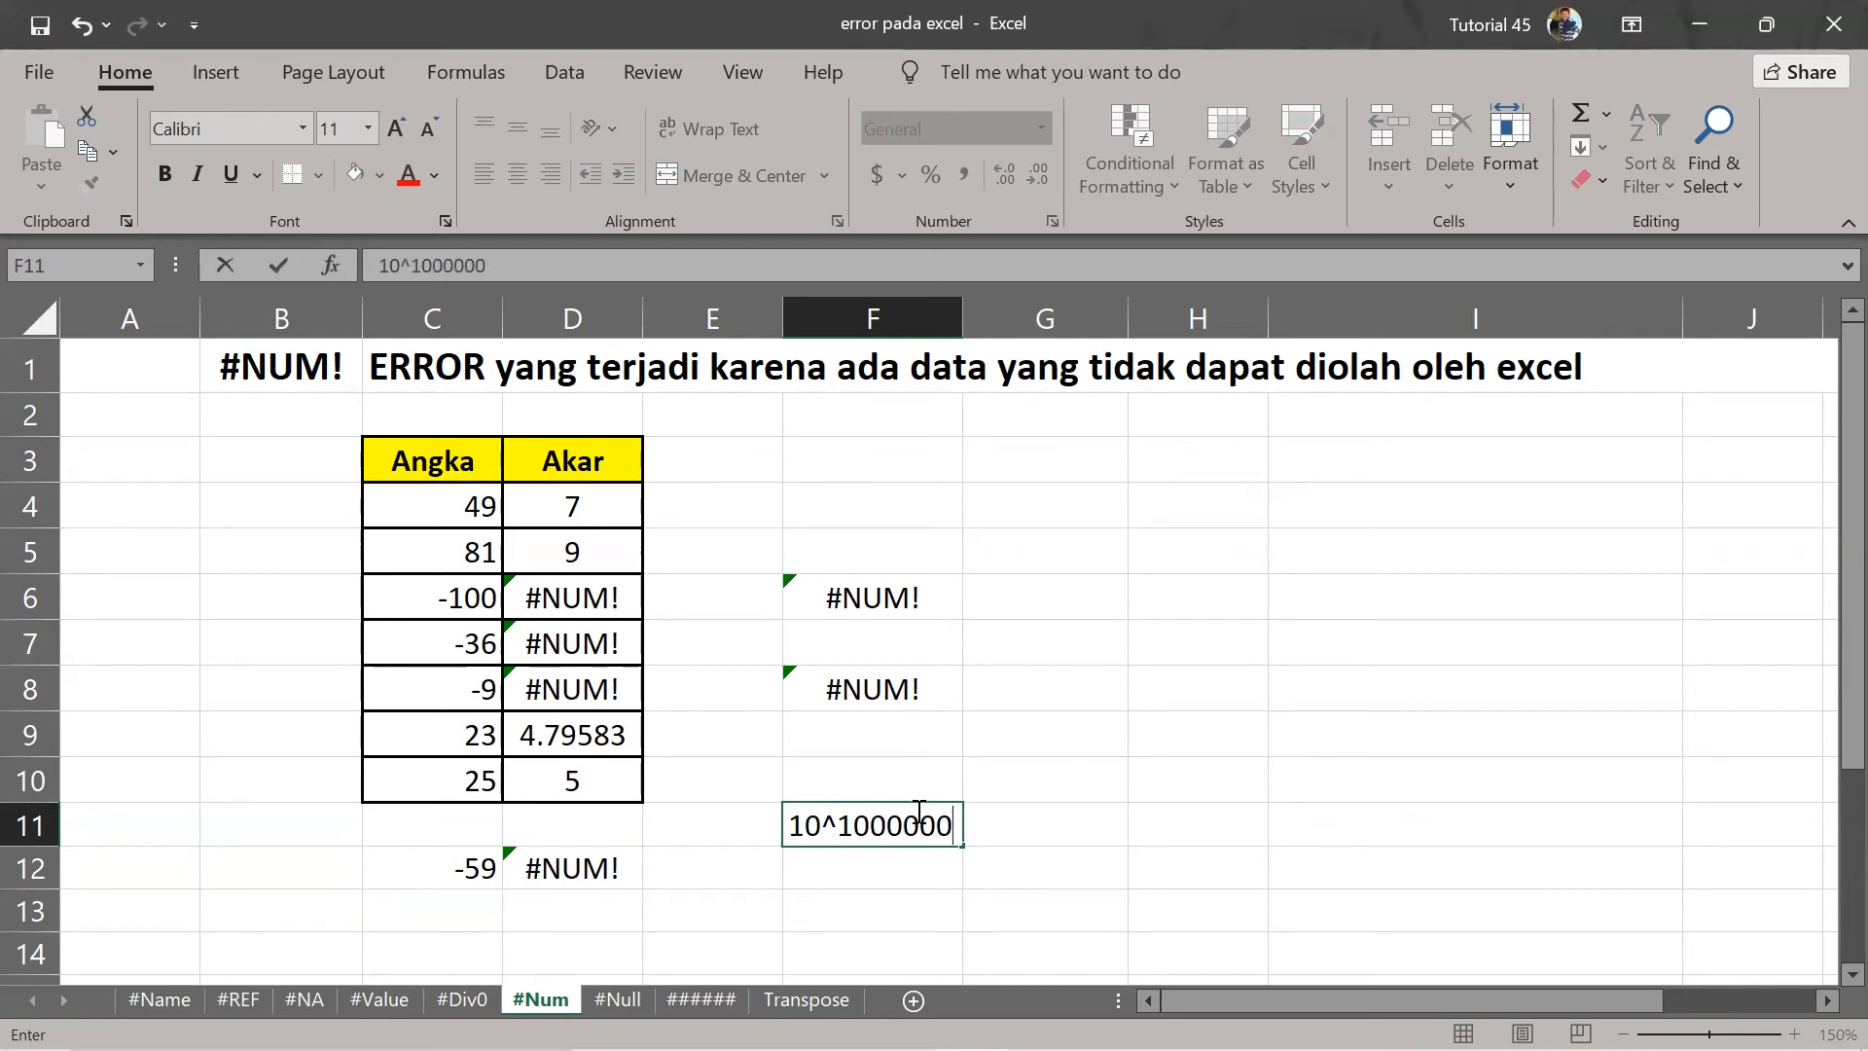
key("Return")
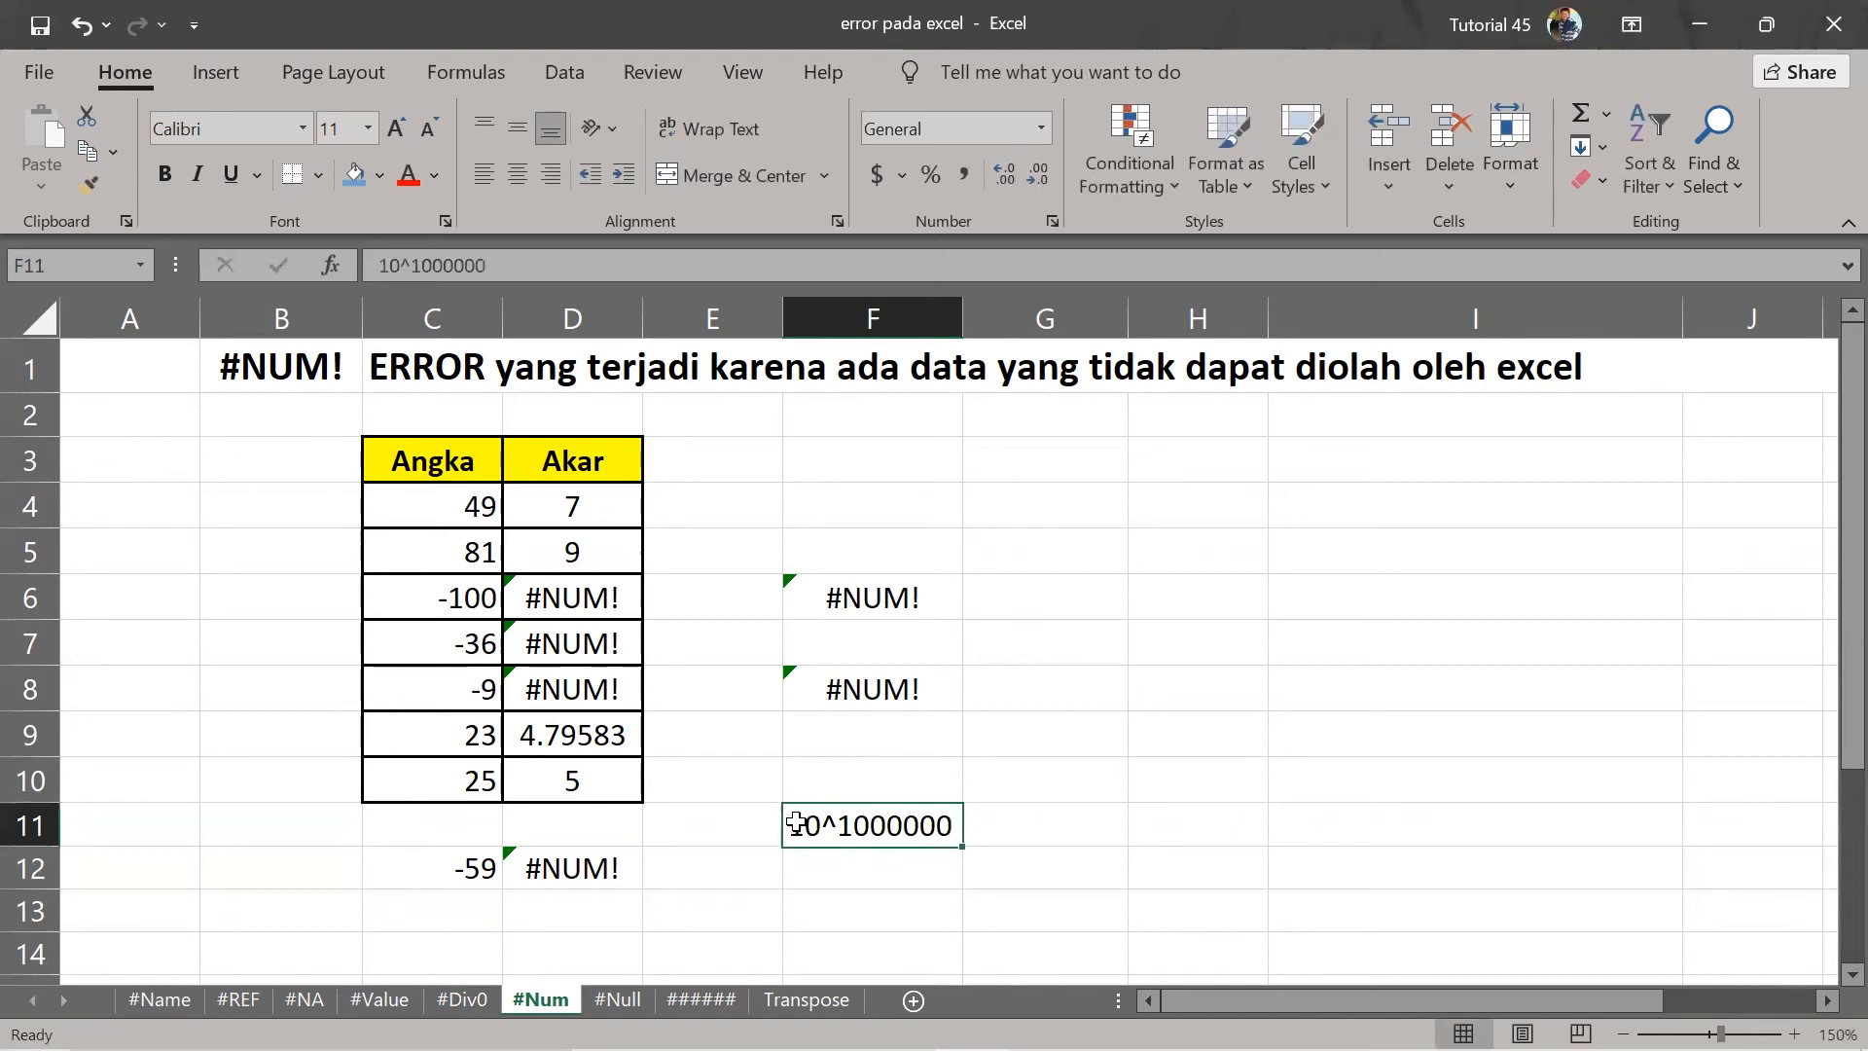
double_click(794, 825)
type("=")
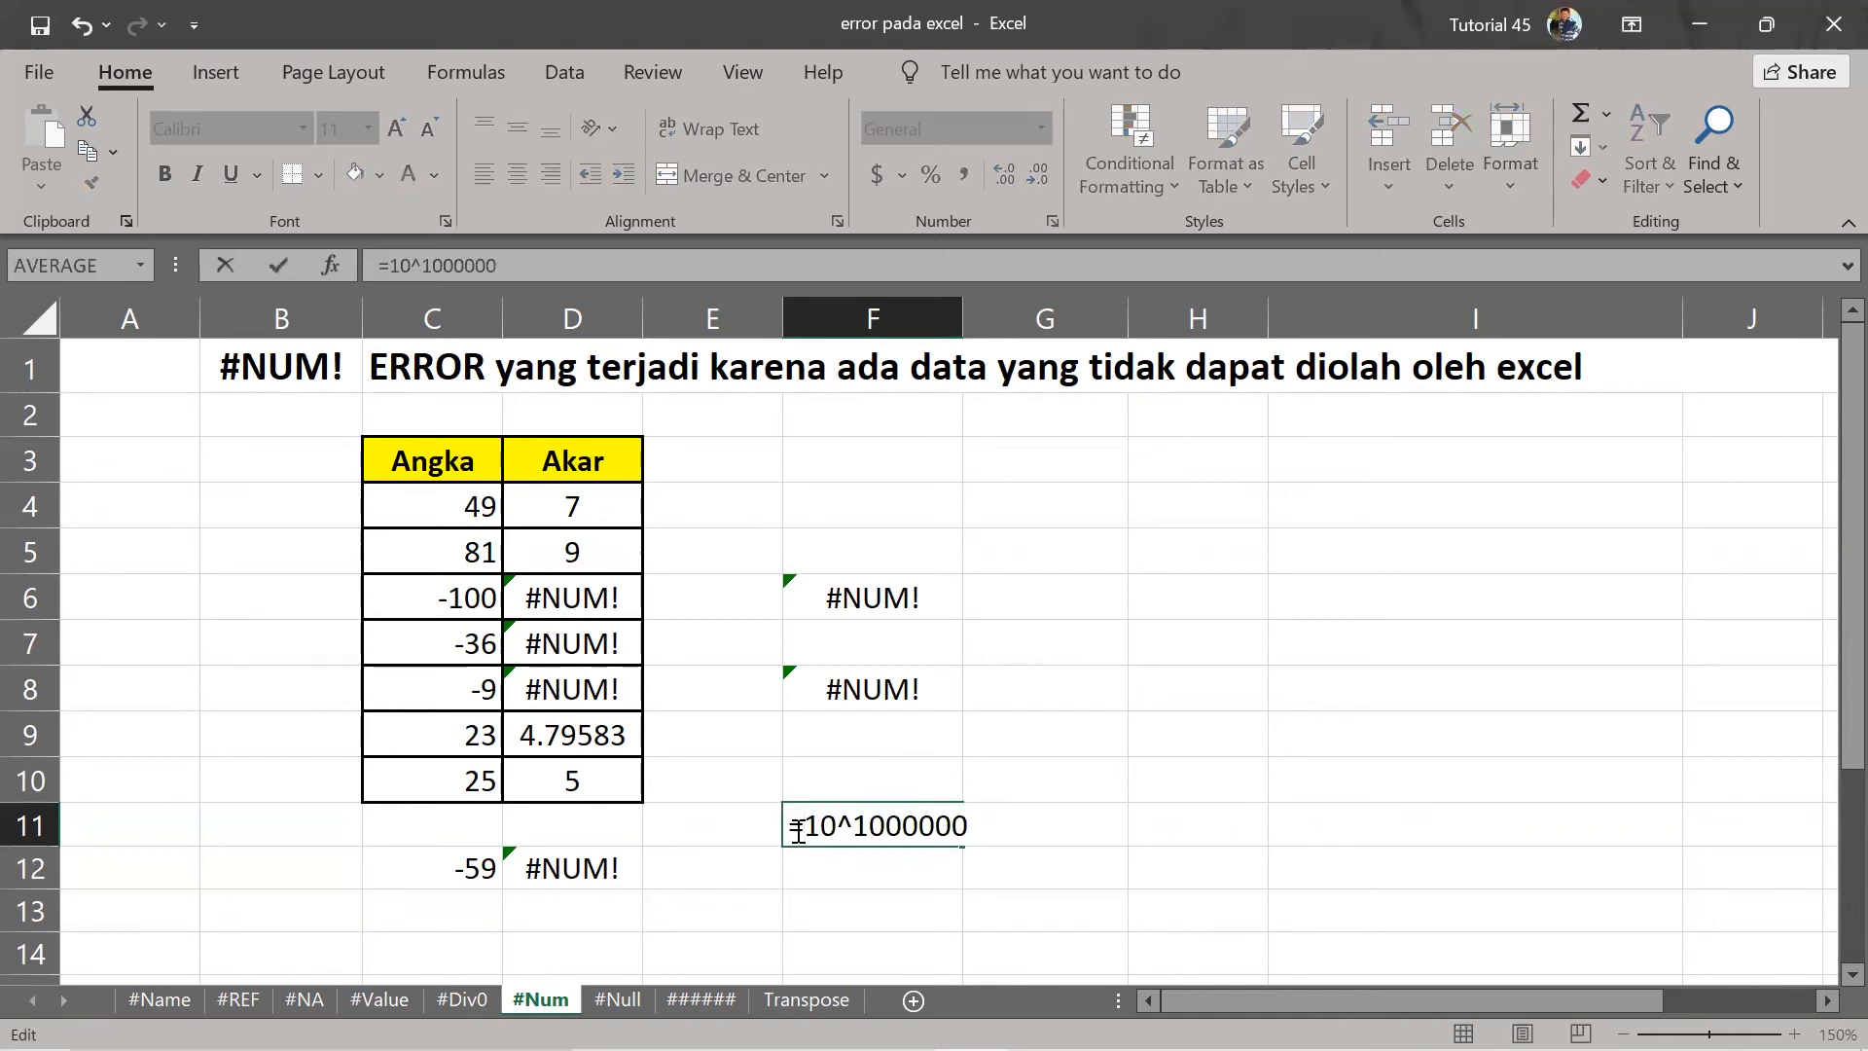
key("Return")
left_click(945, 815)
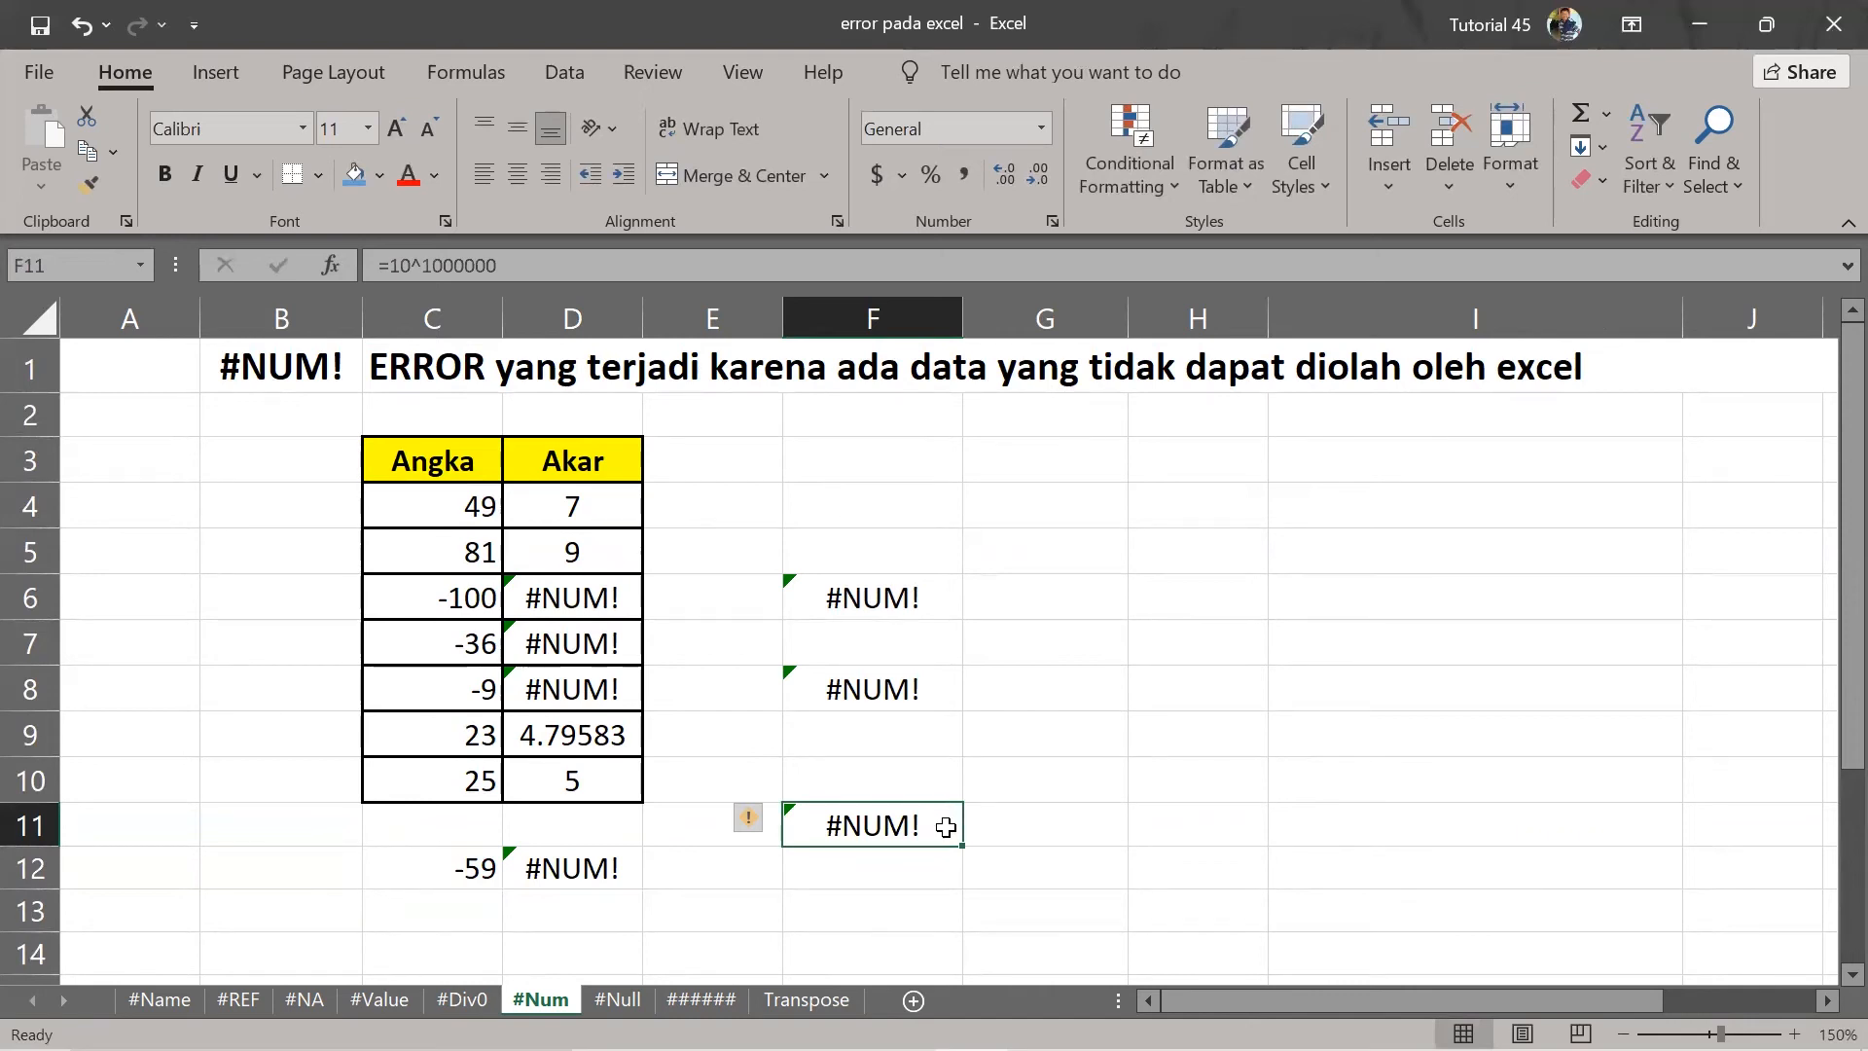
Widen column F slightly and review the power formula in F11.
double_click(943, 824)
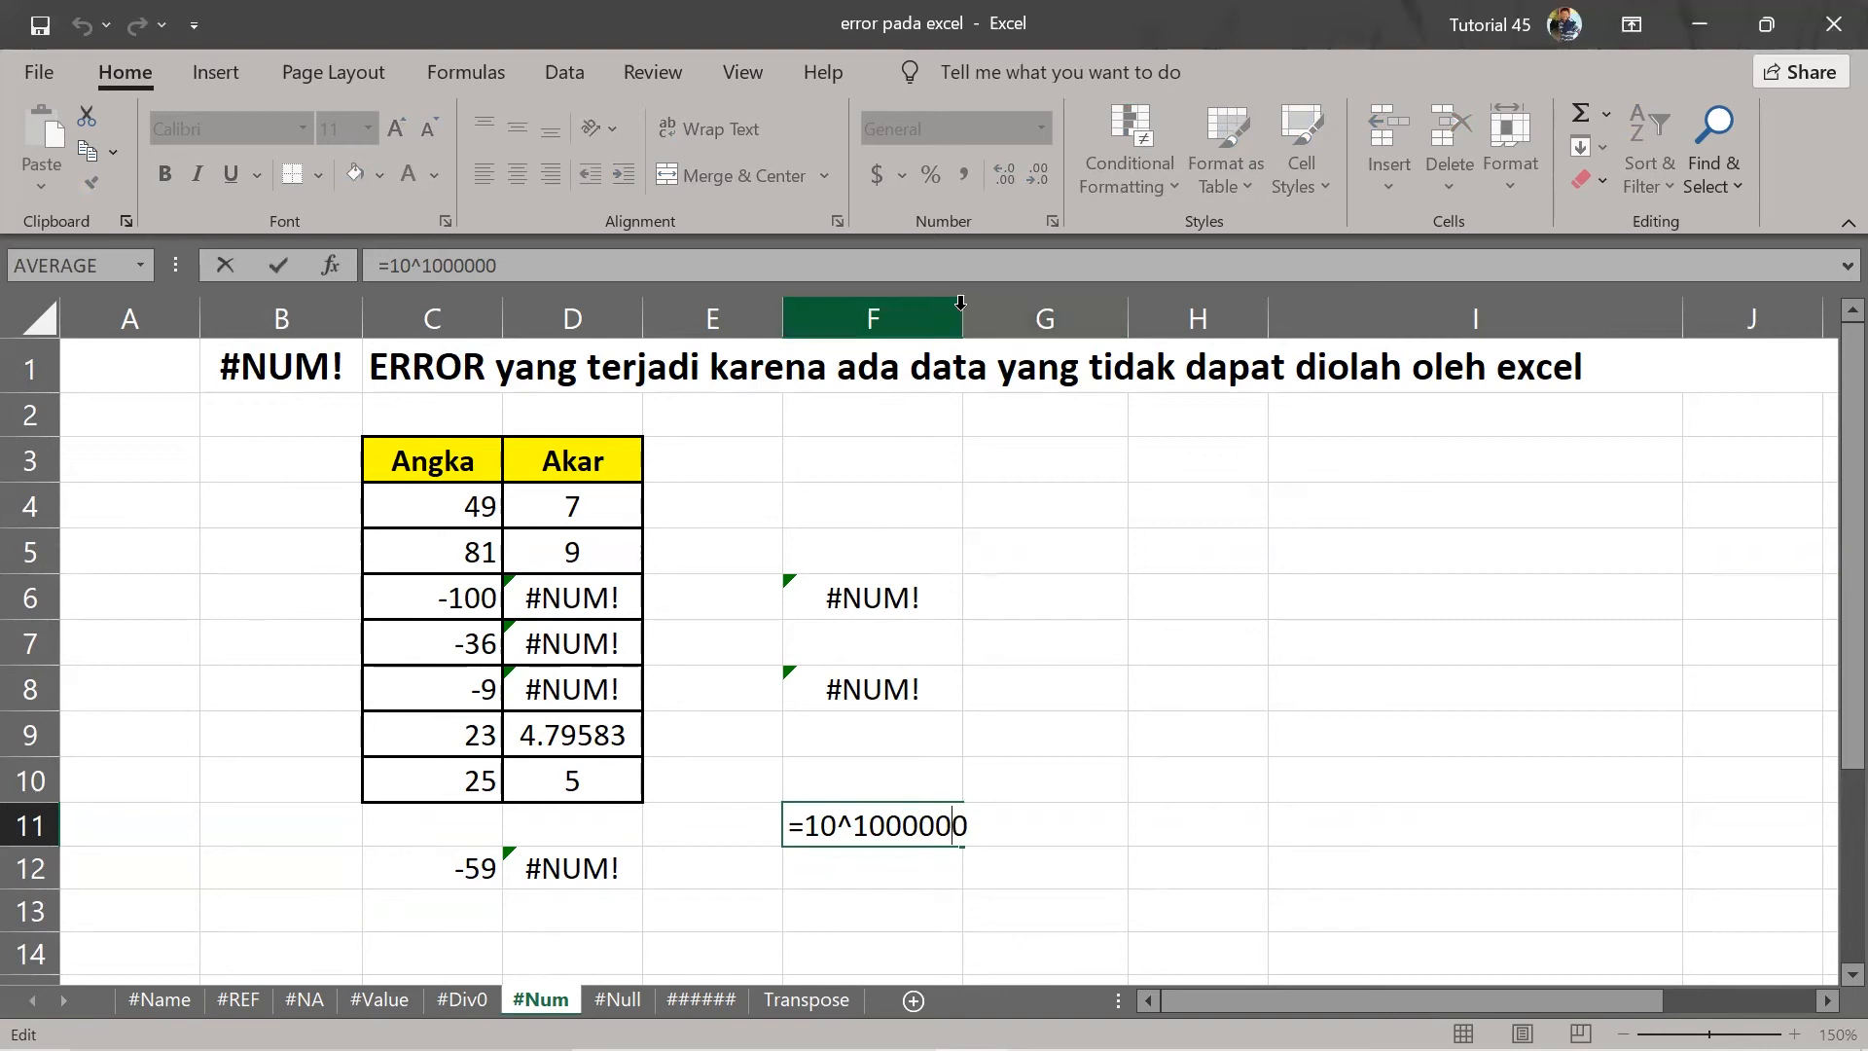
key("Return")
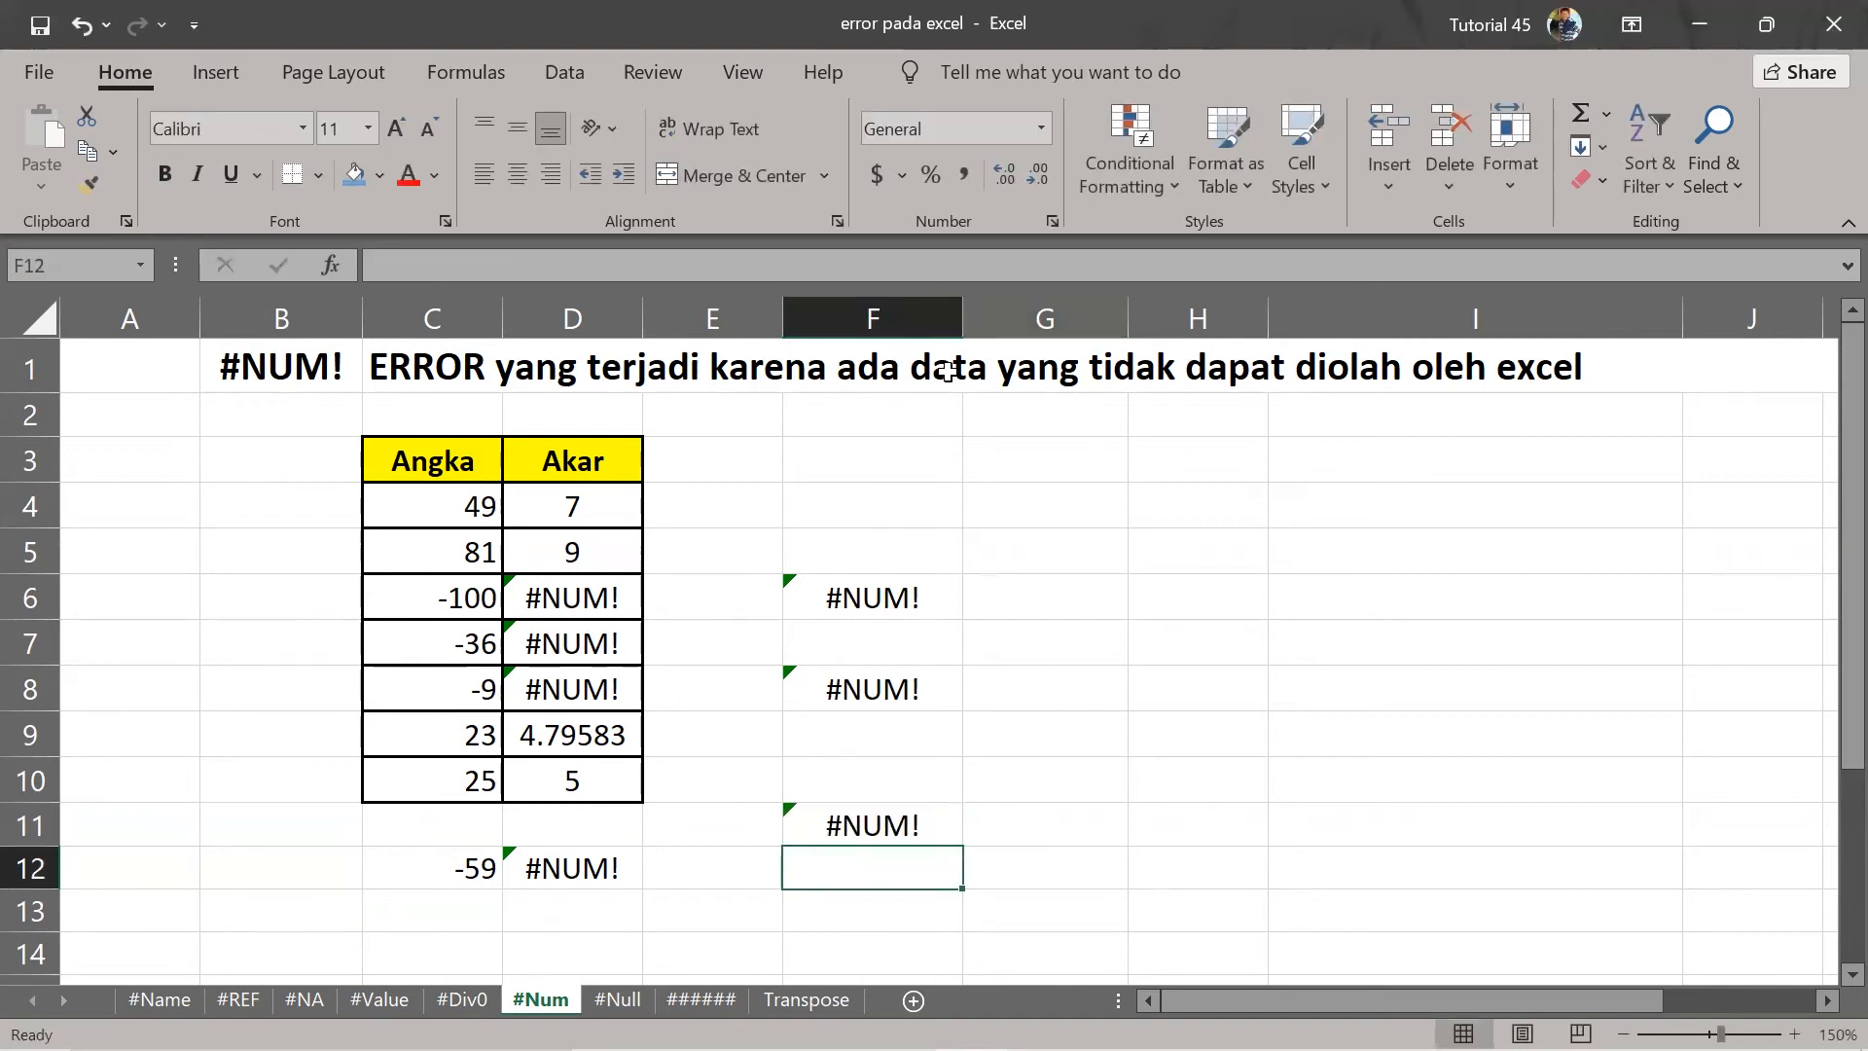
left_click_drag(963, 313, 1012, 368)
left_click(951, 778)
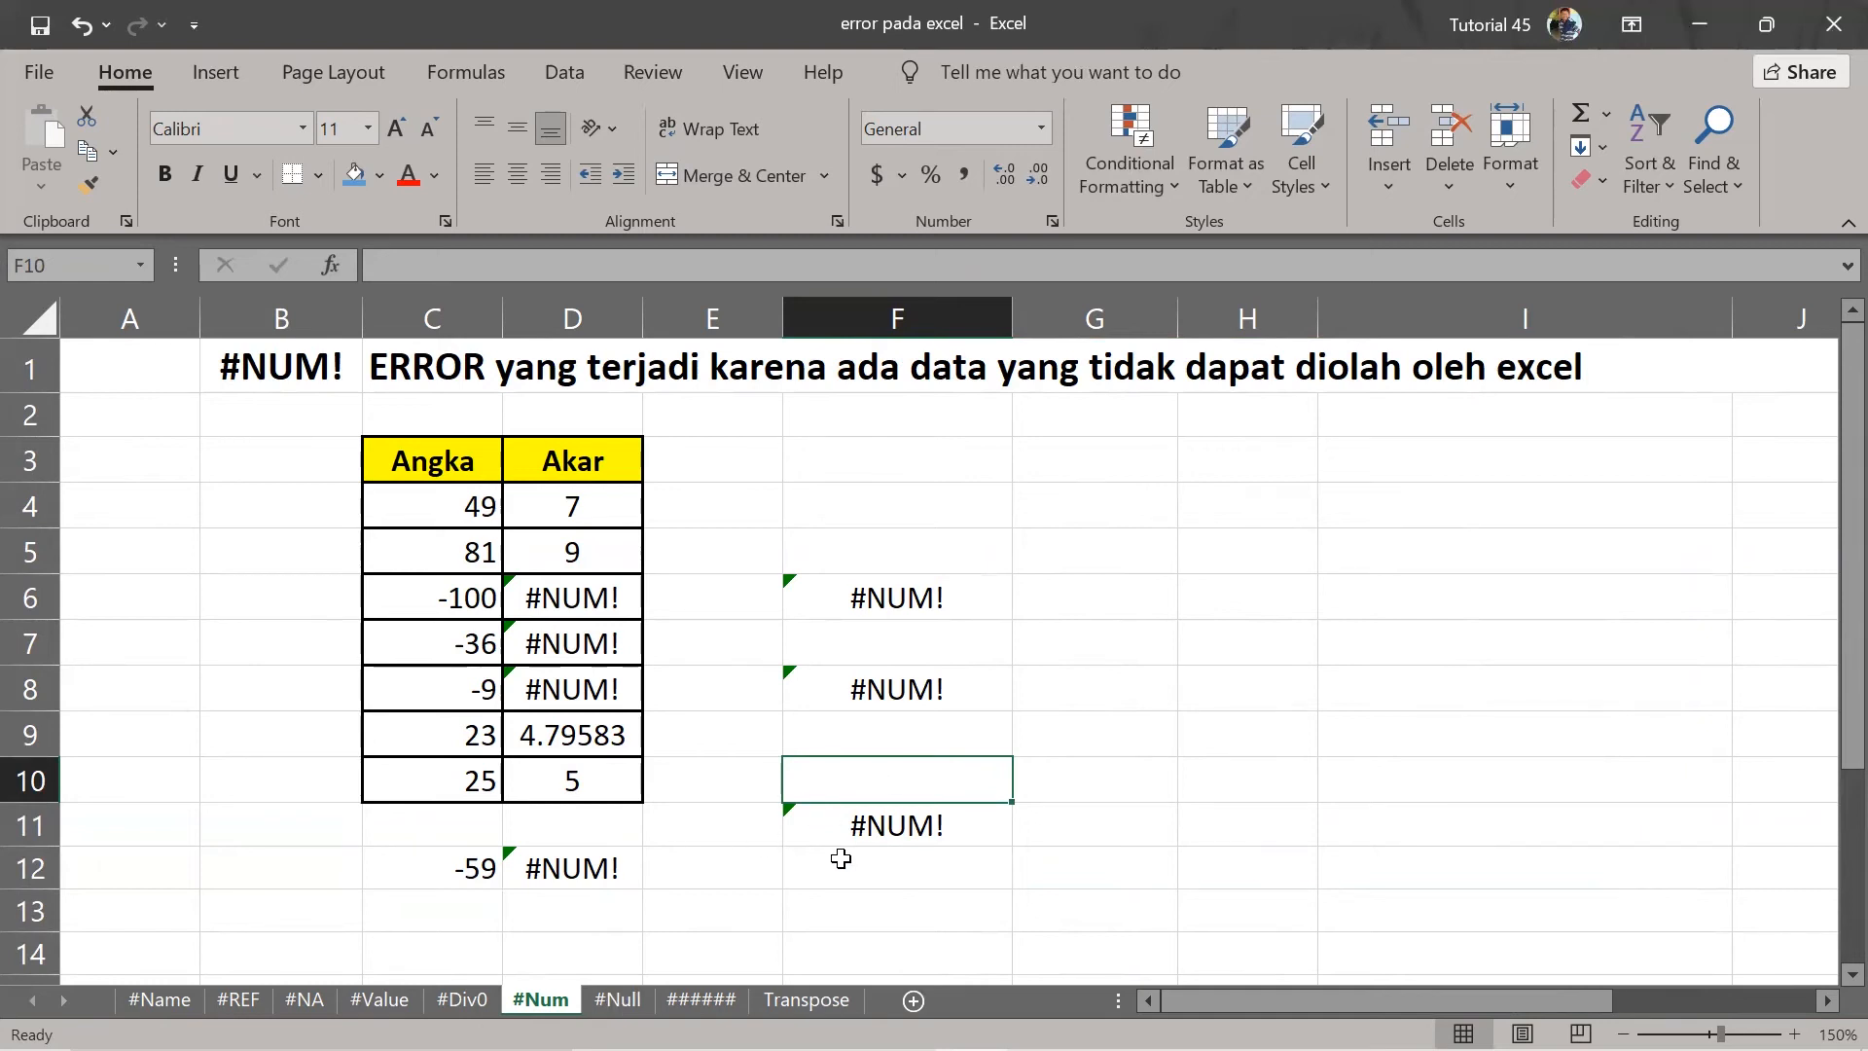
left_click(819, 837)
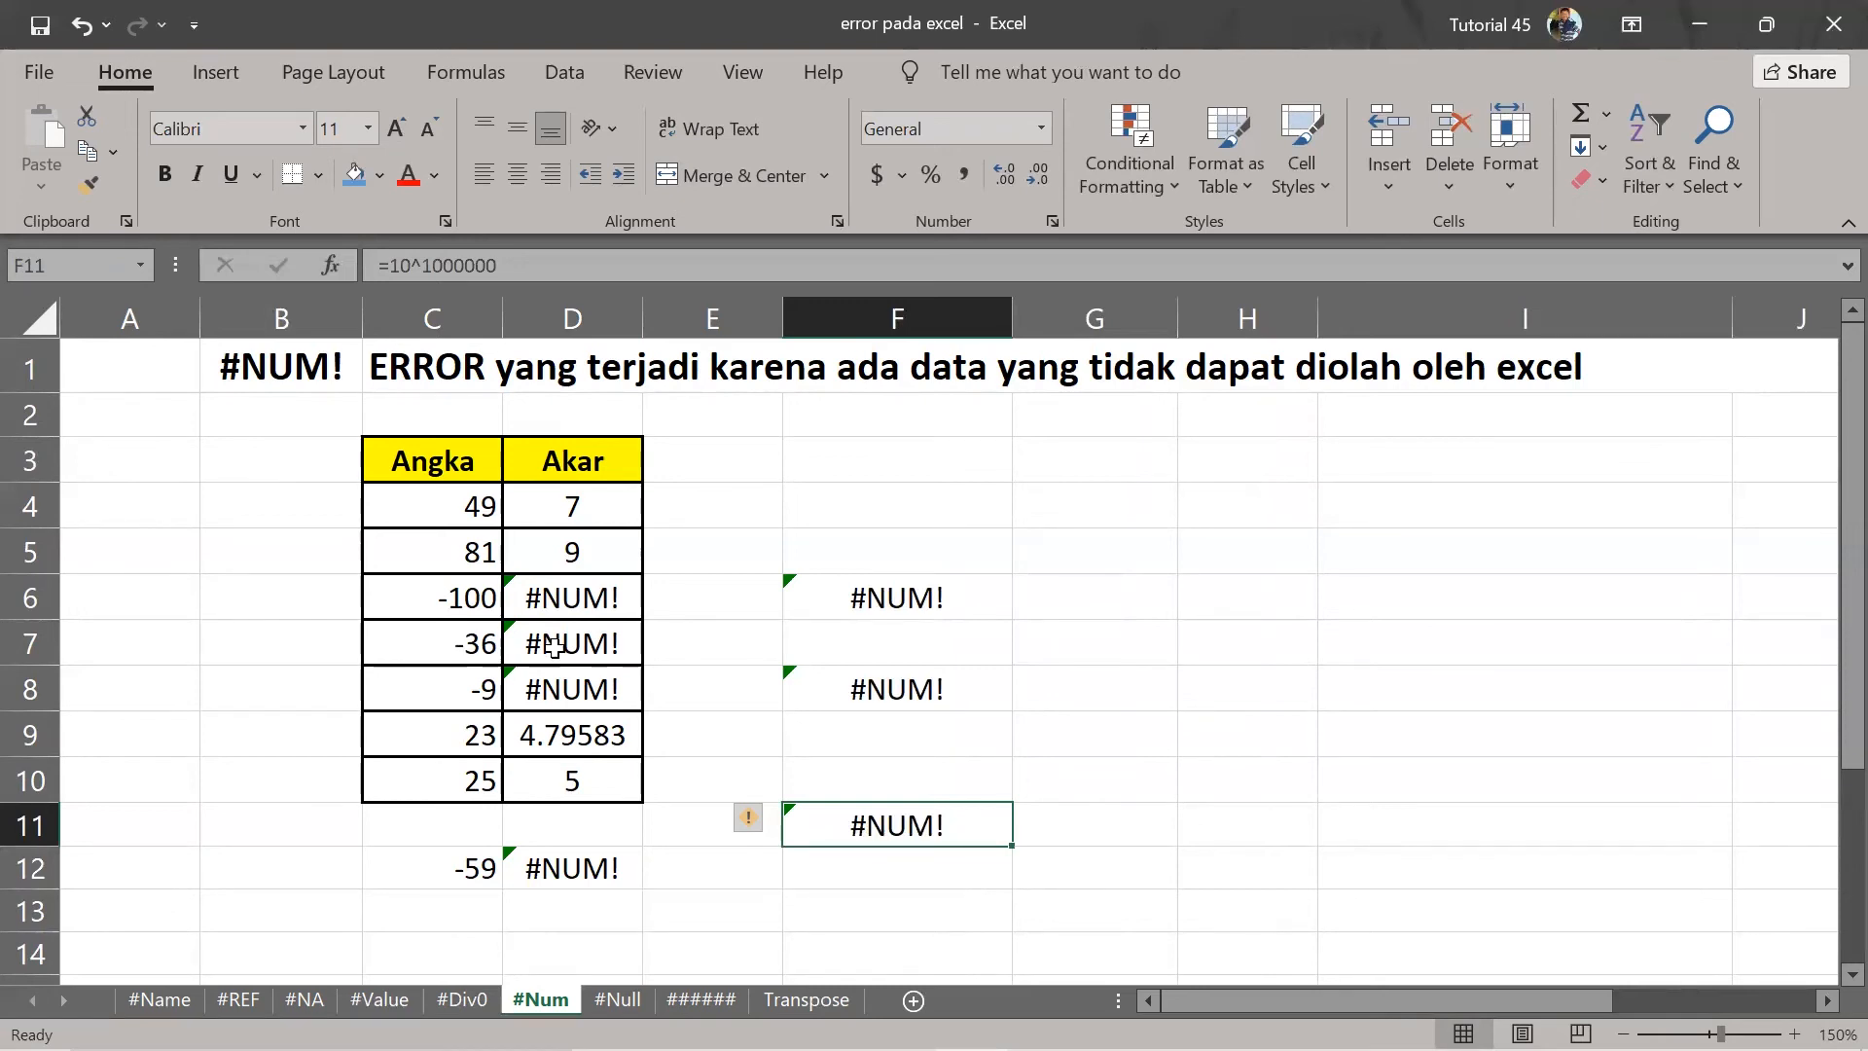
Switch to the #Null sheet and review the SUM formula in D12.
left_click(660, 645)
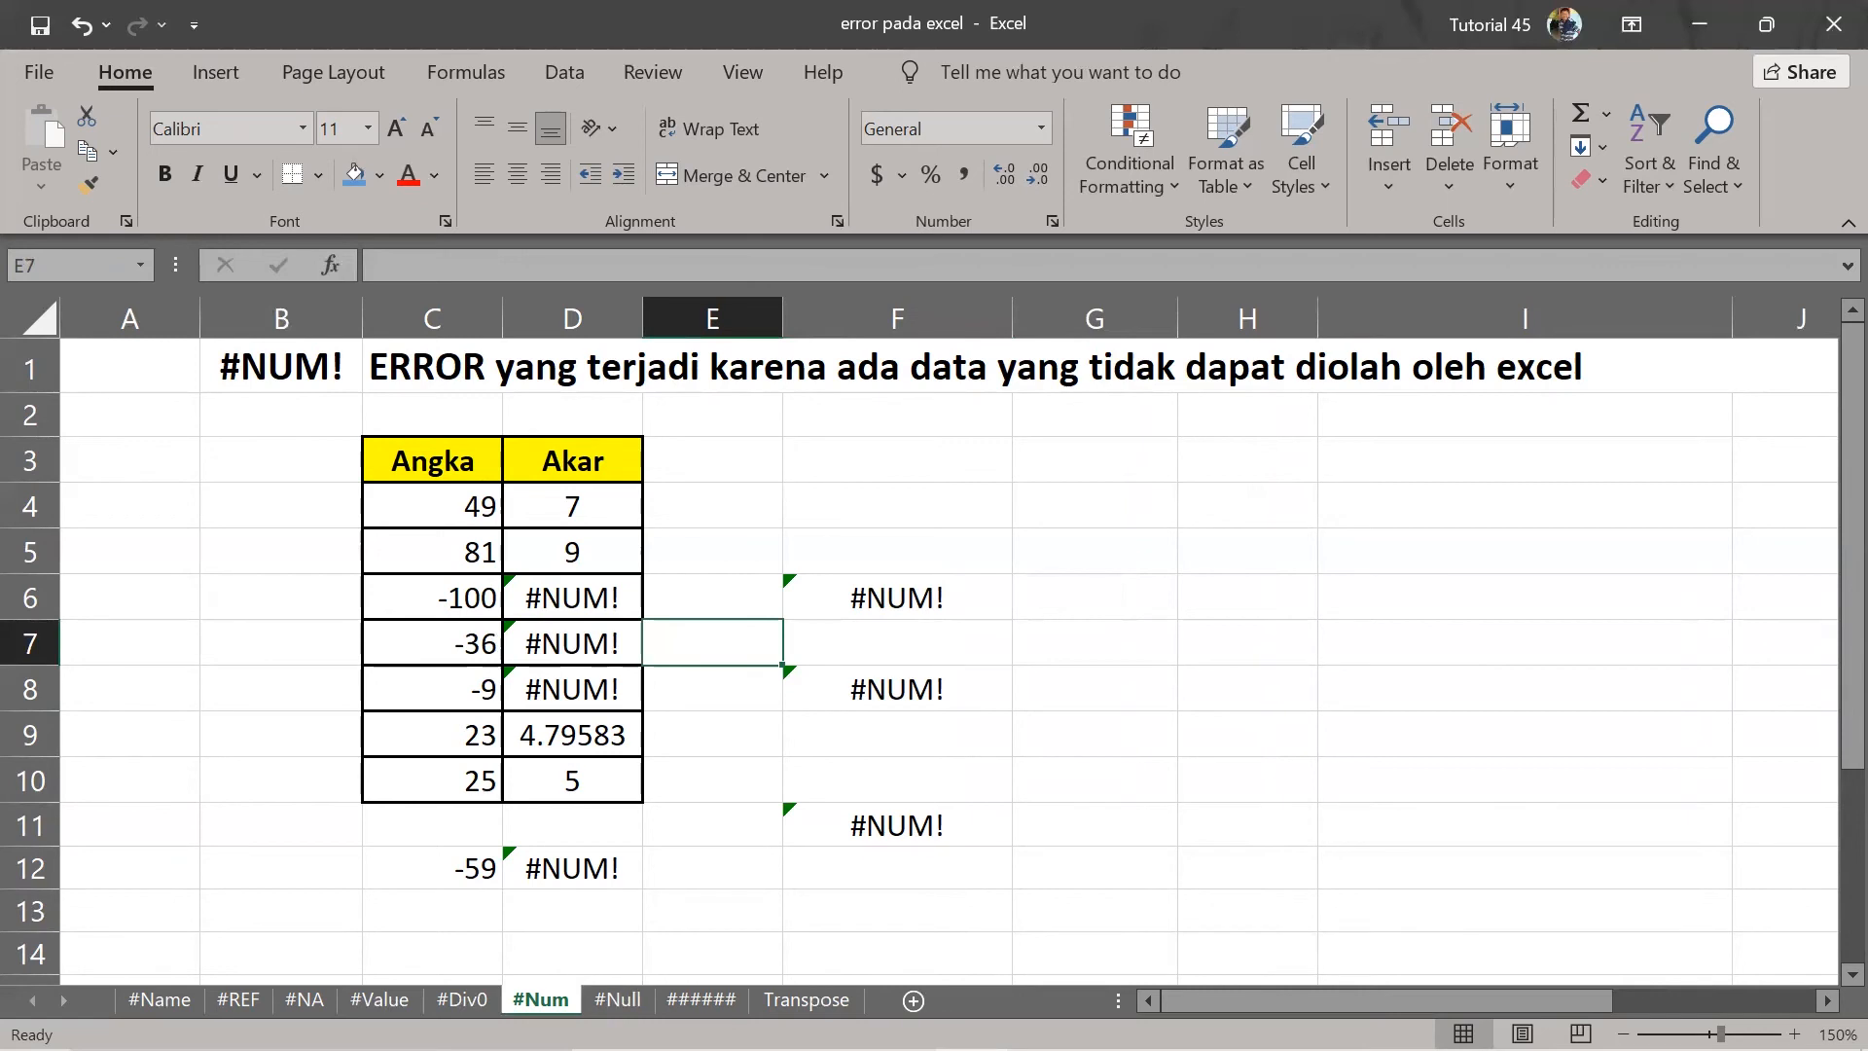
left_click(615, 1000)
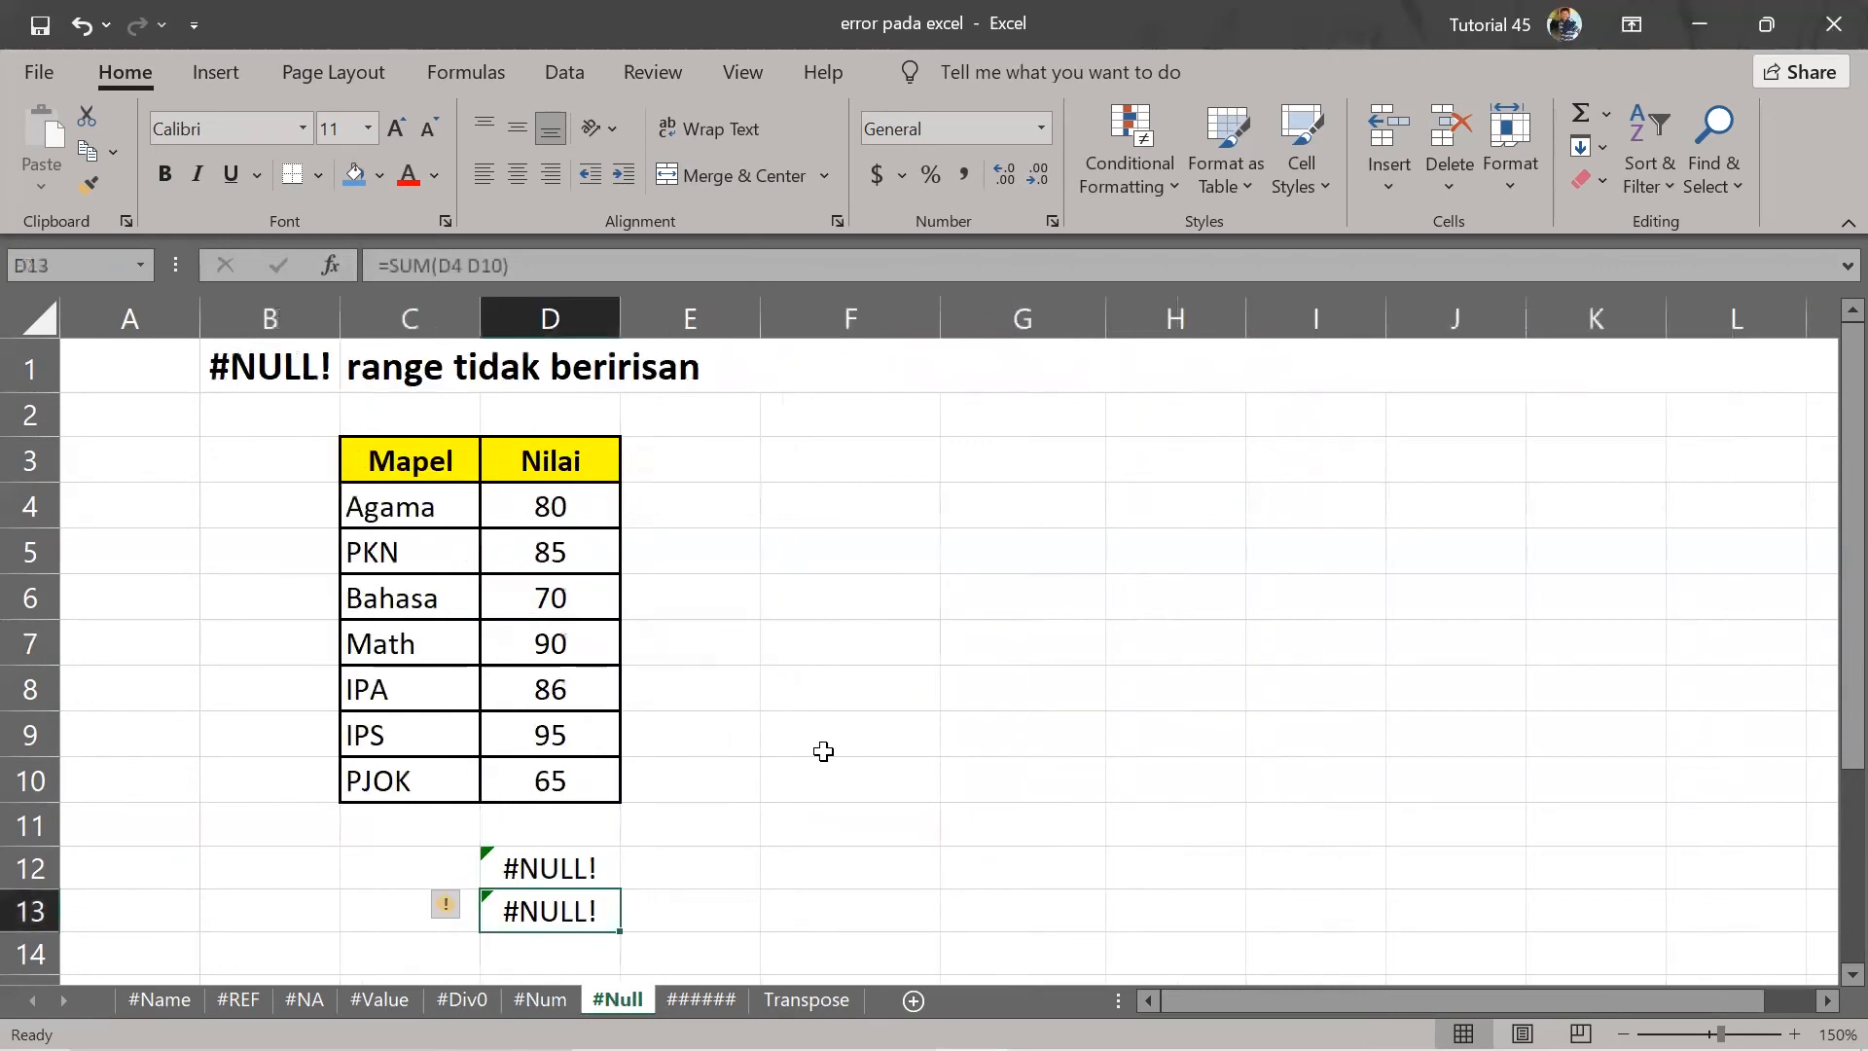
left_click(869, 633)
left_click(778, 797)
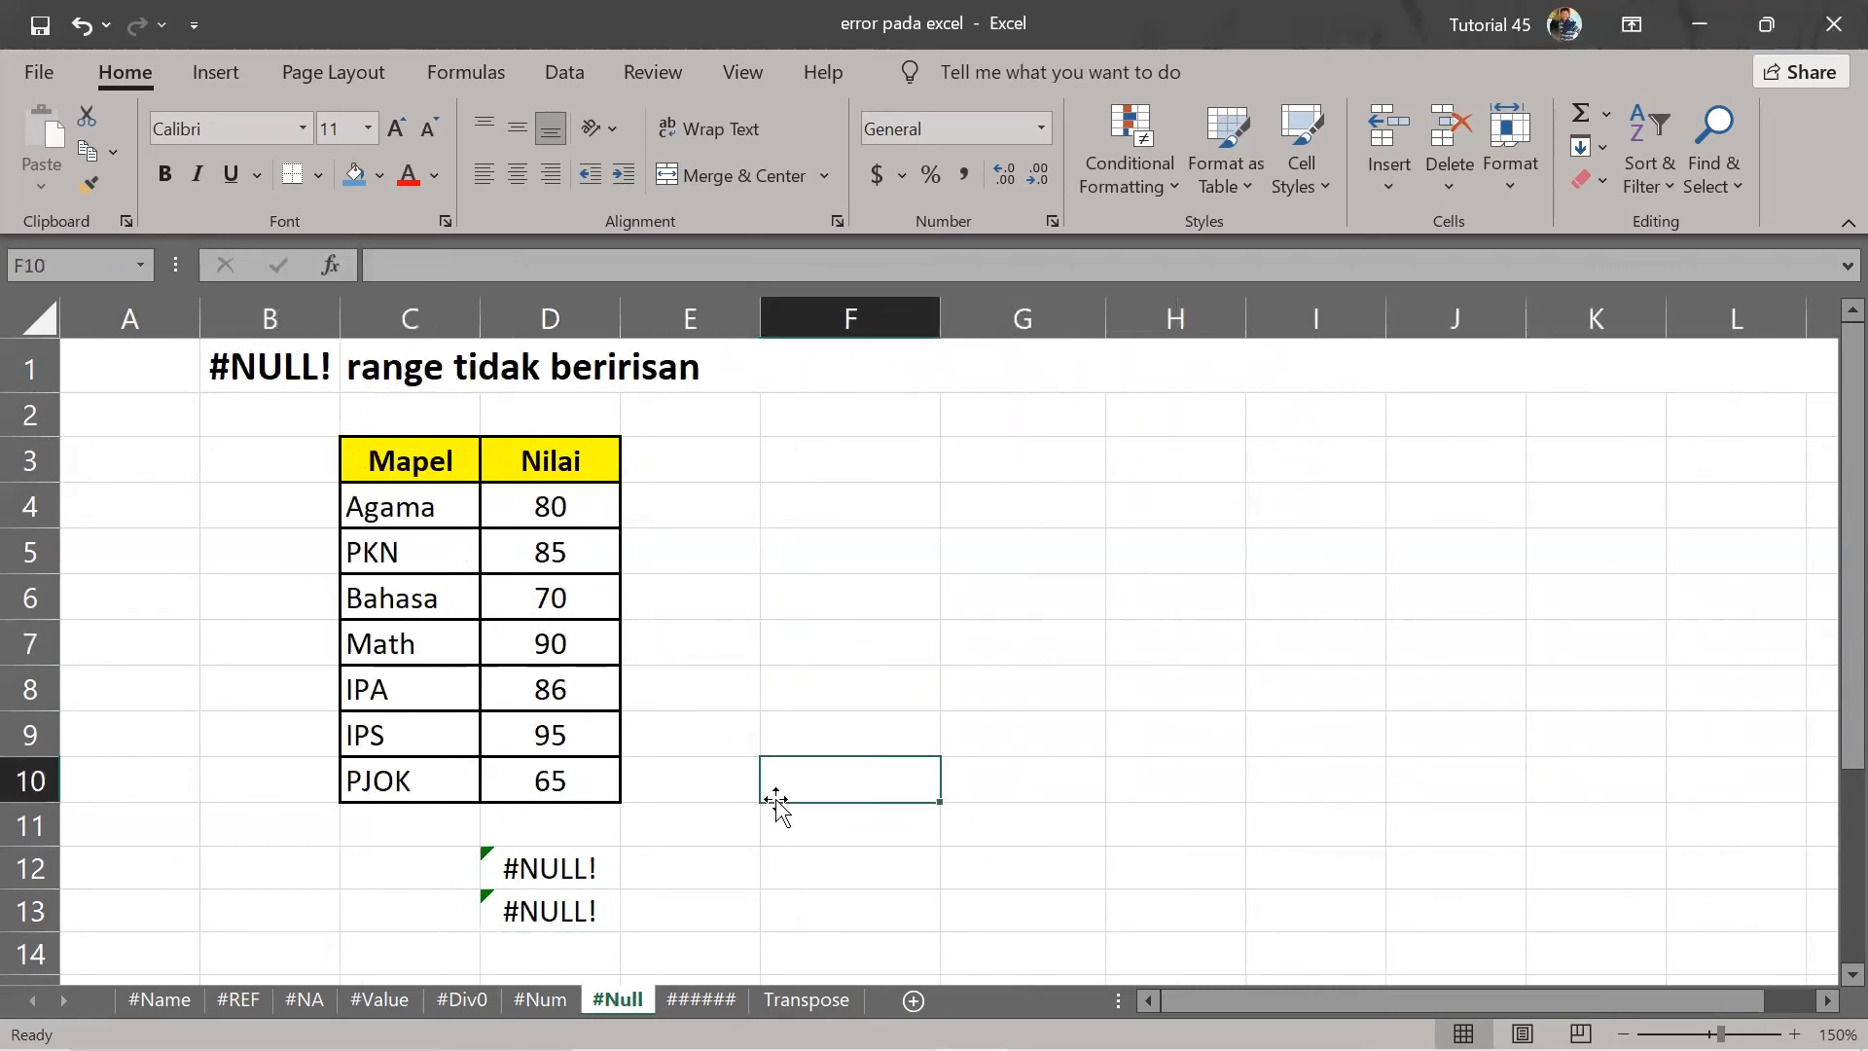
double_click(576, 862)
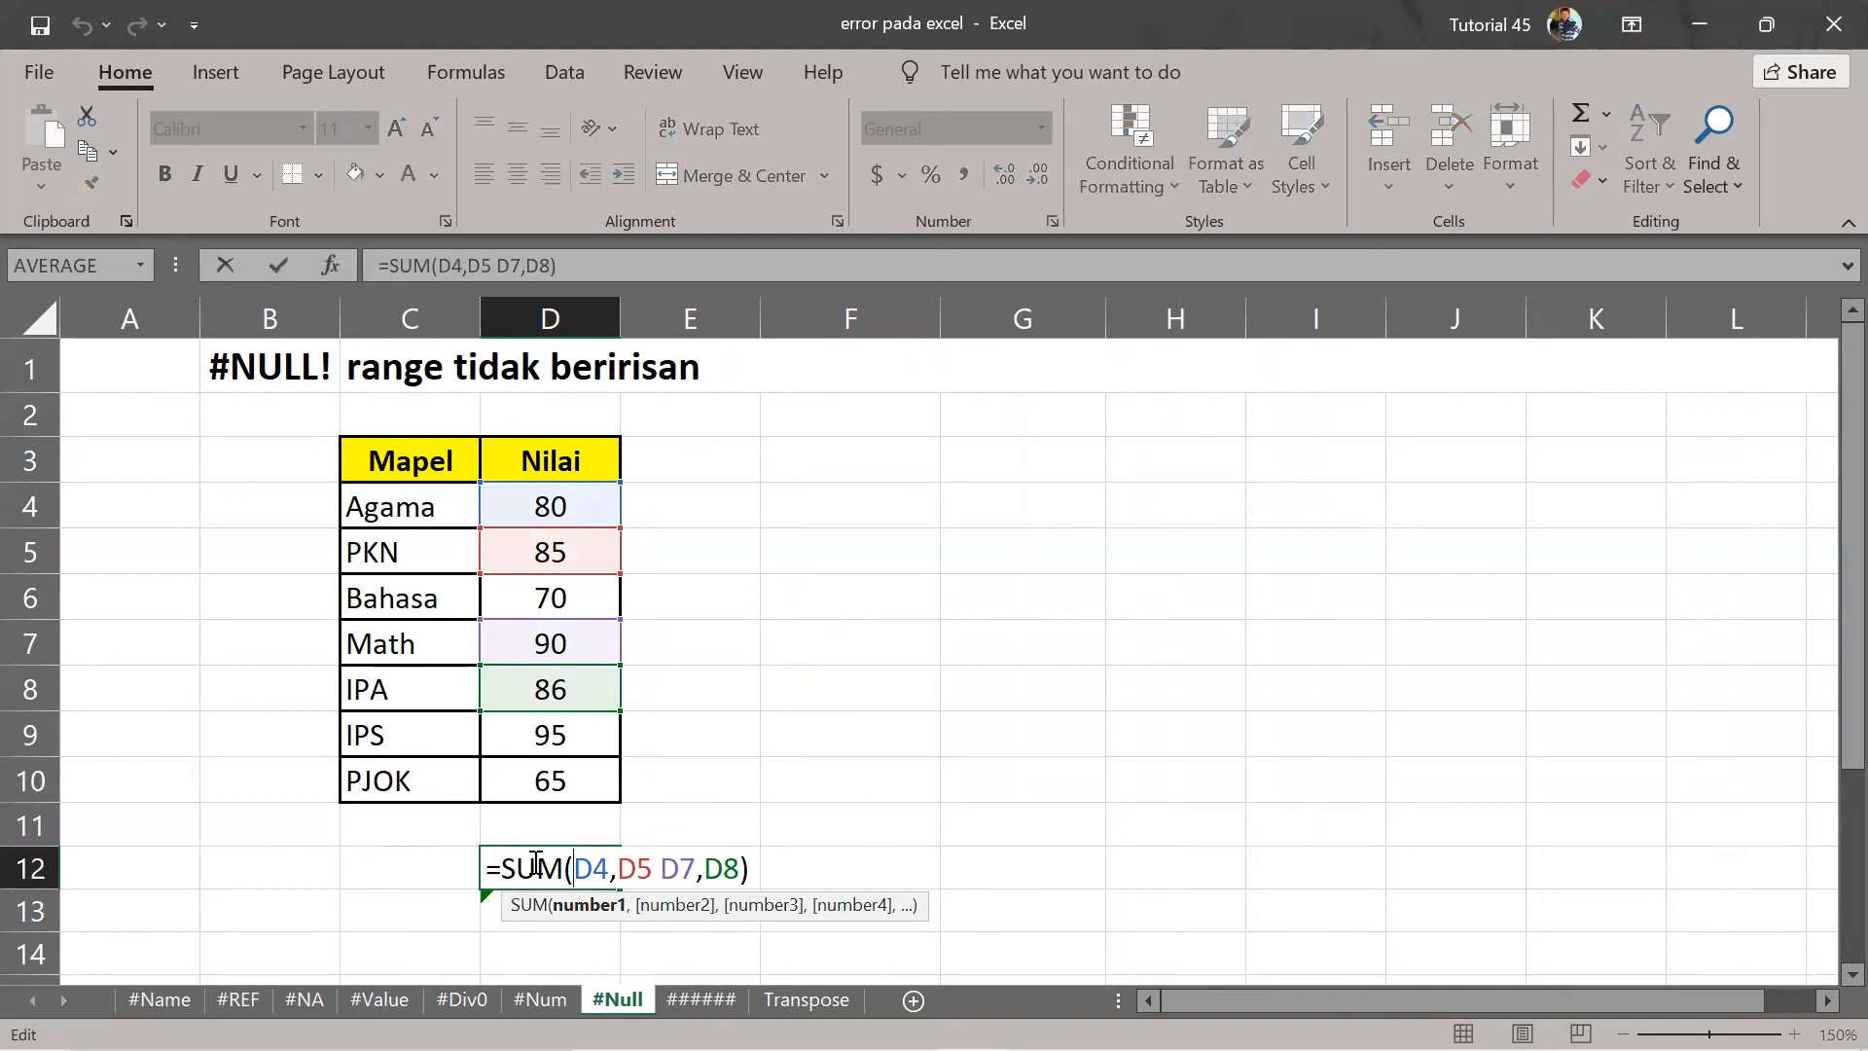
Try swapping the space between D5 and D7 in the D12 formula for a comma, then restore the space.
left_click(660, 865)
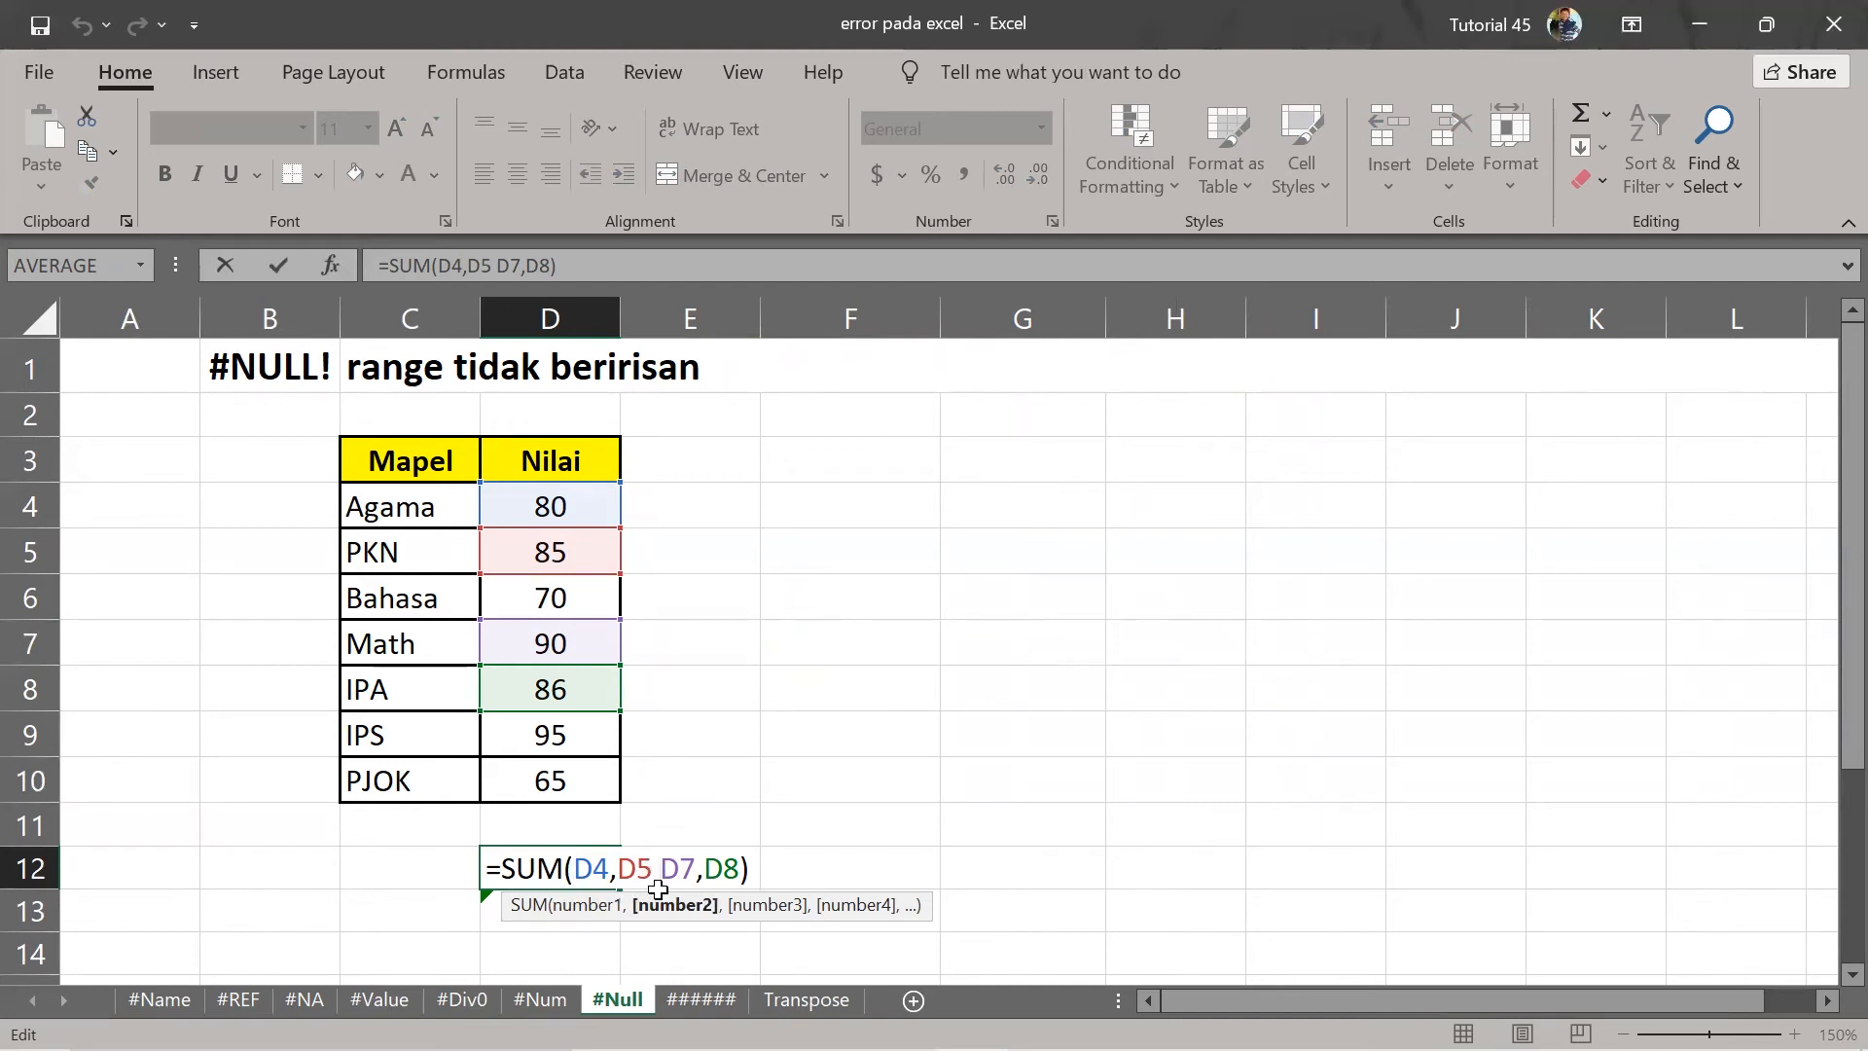
key("BackSpace")
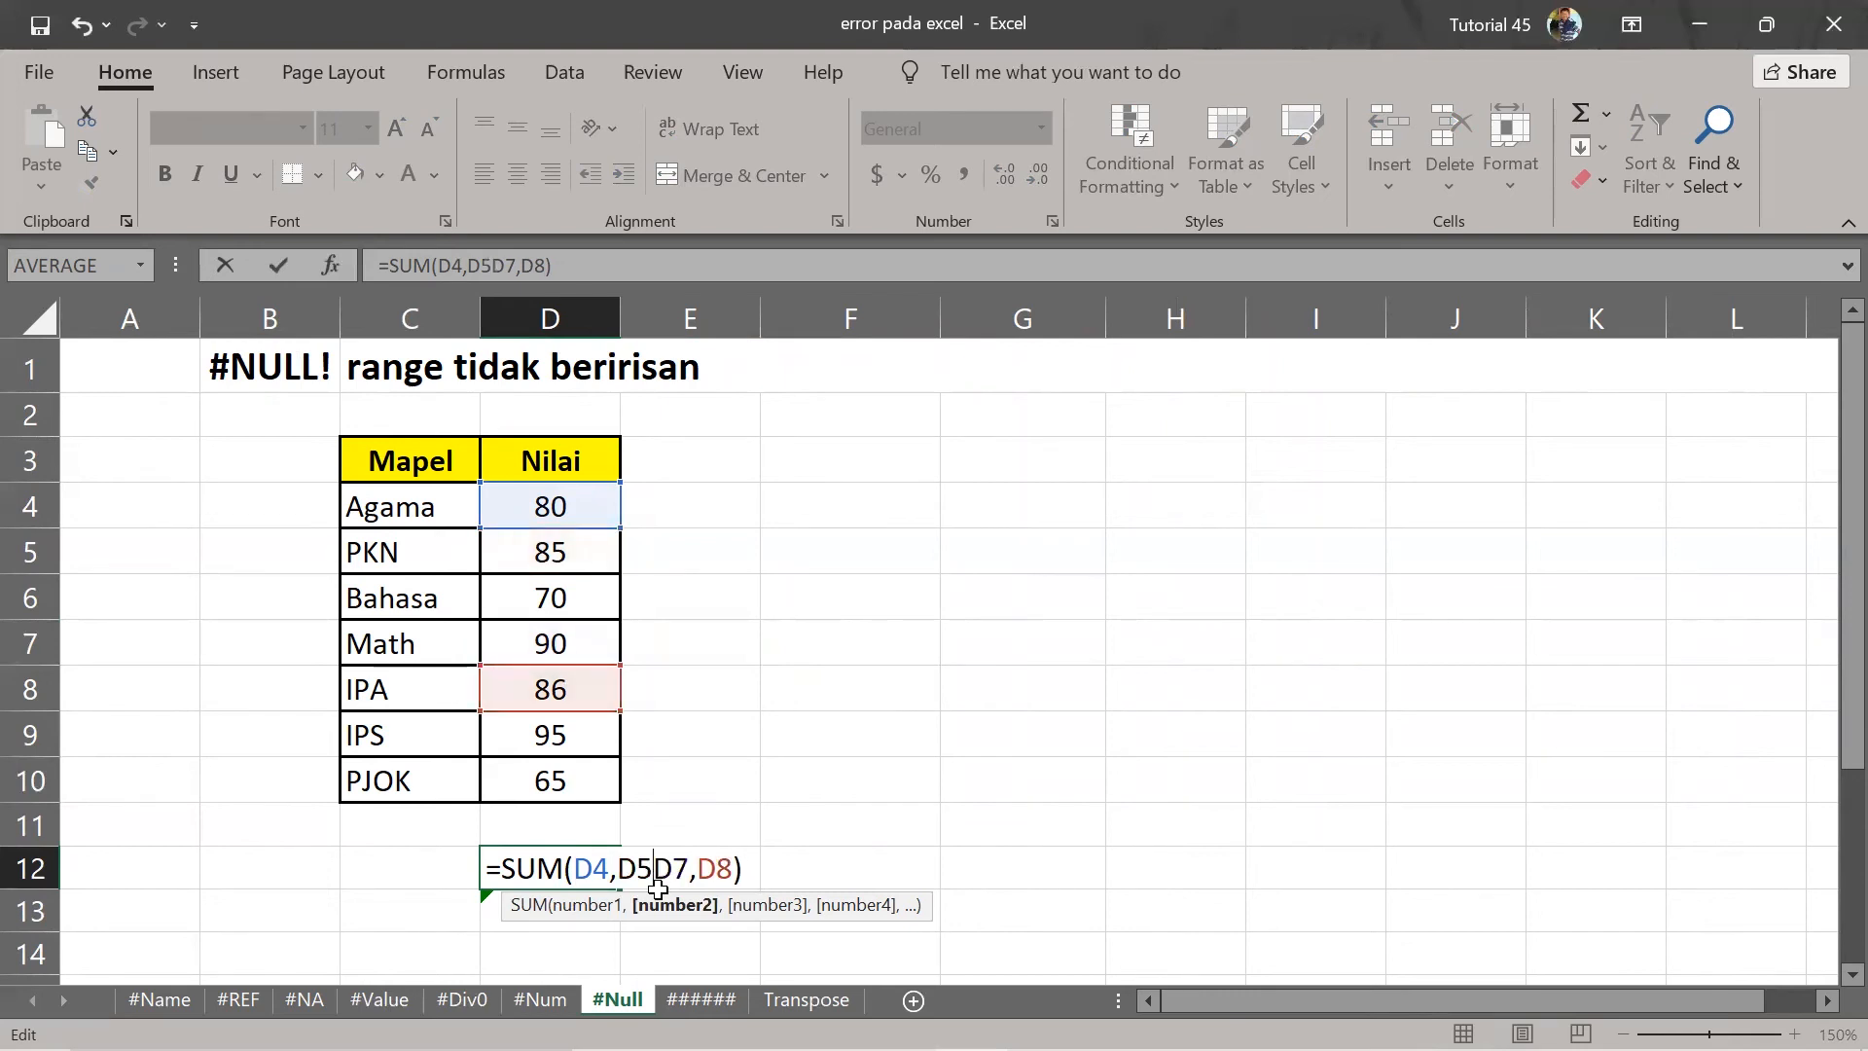
type(",")
key("BackSpace")
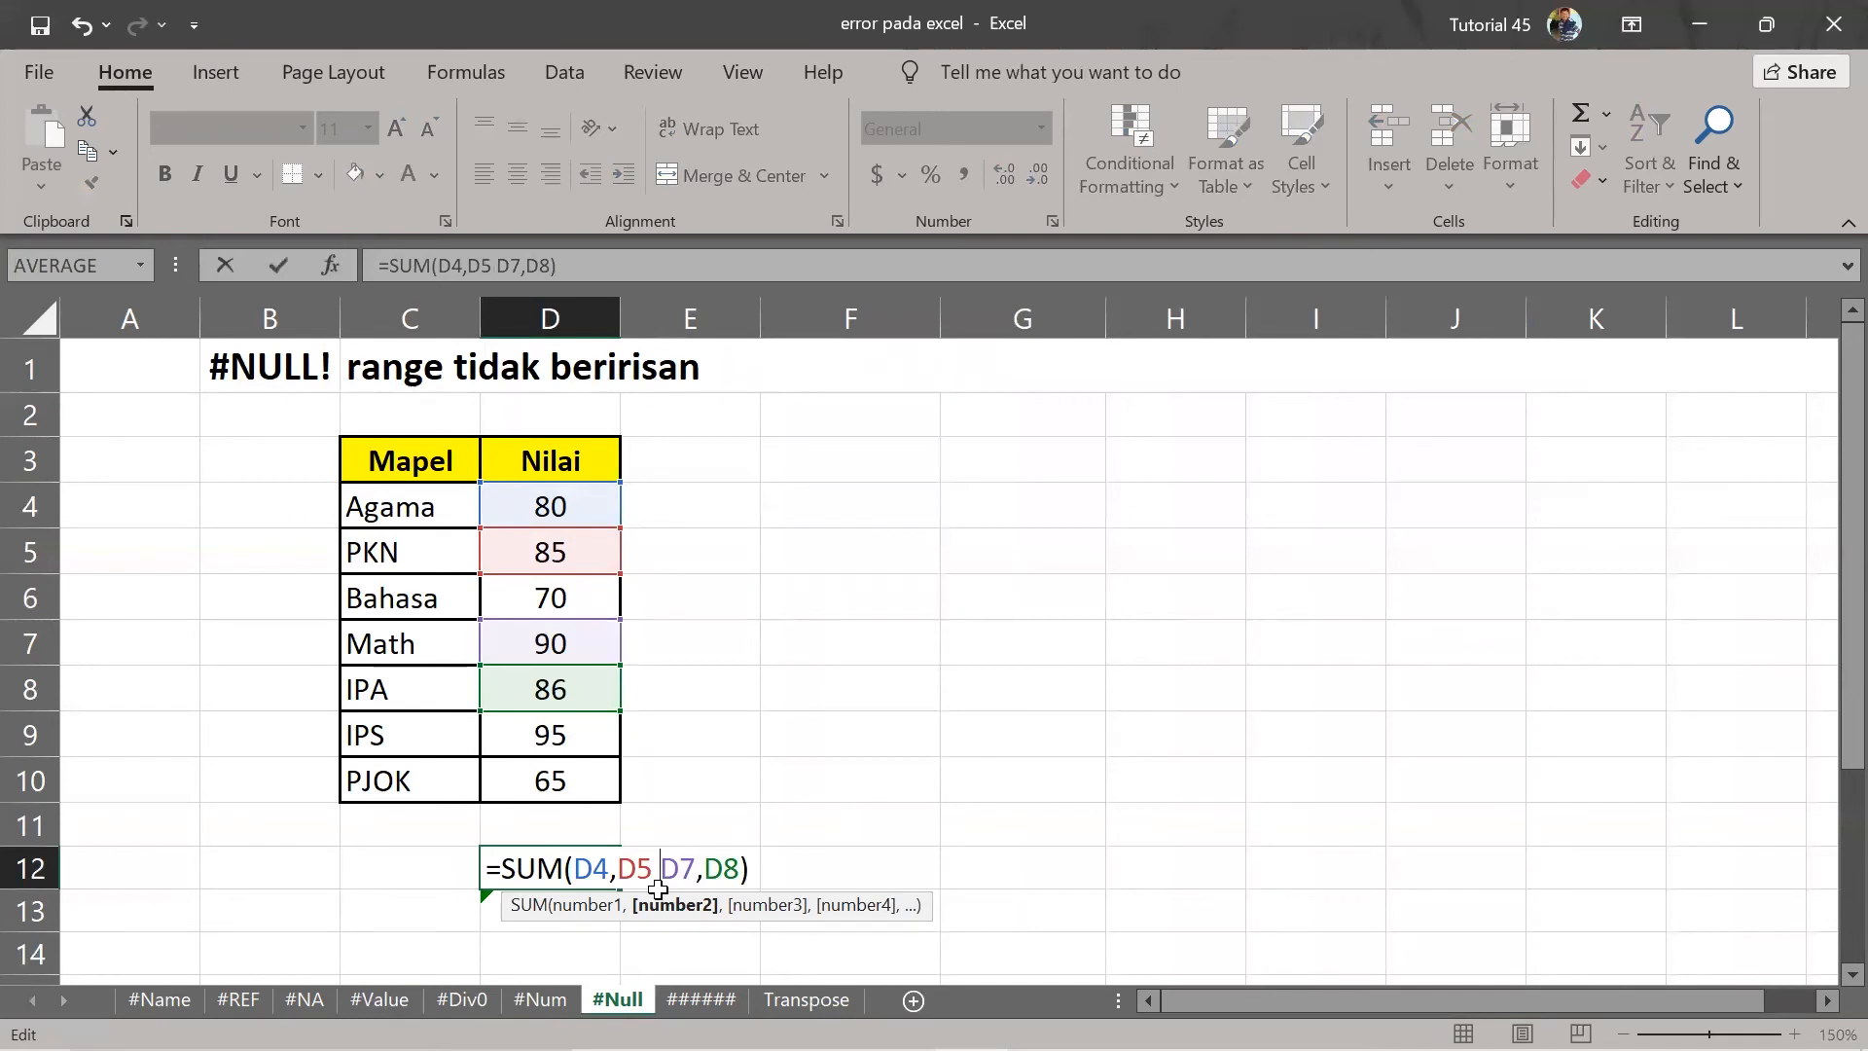
key("Return")
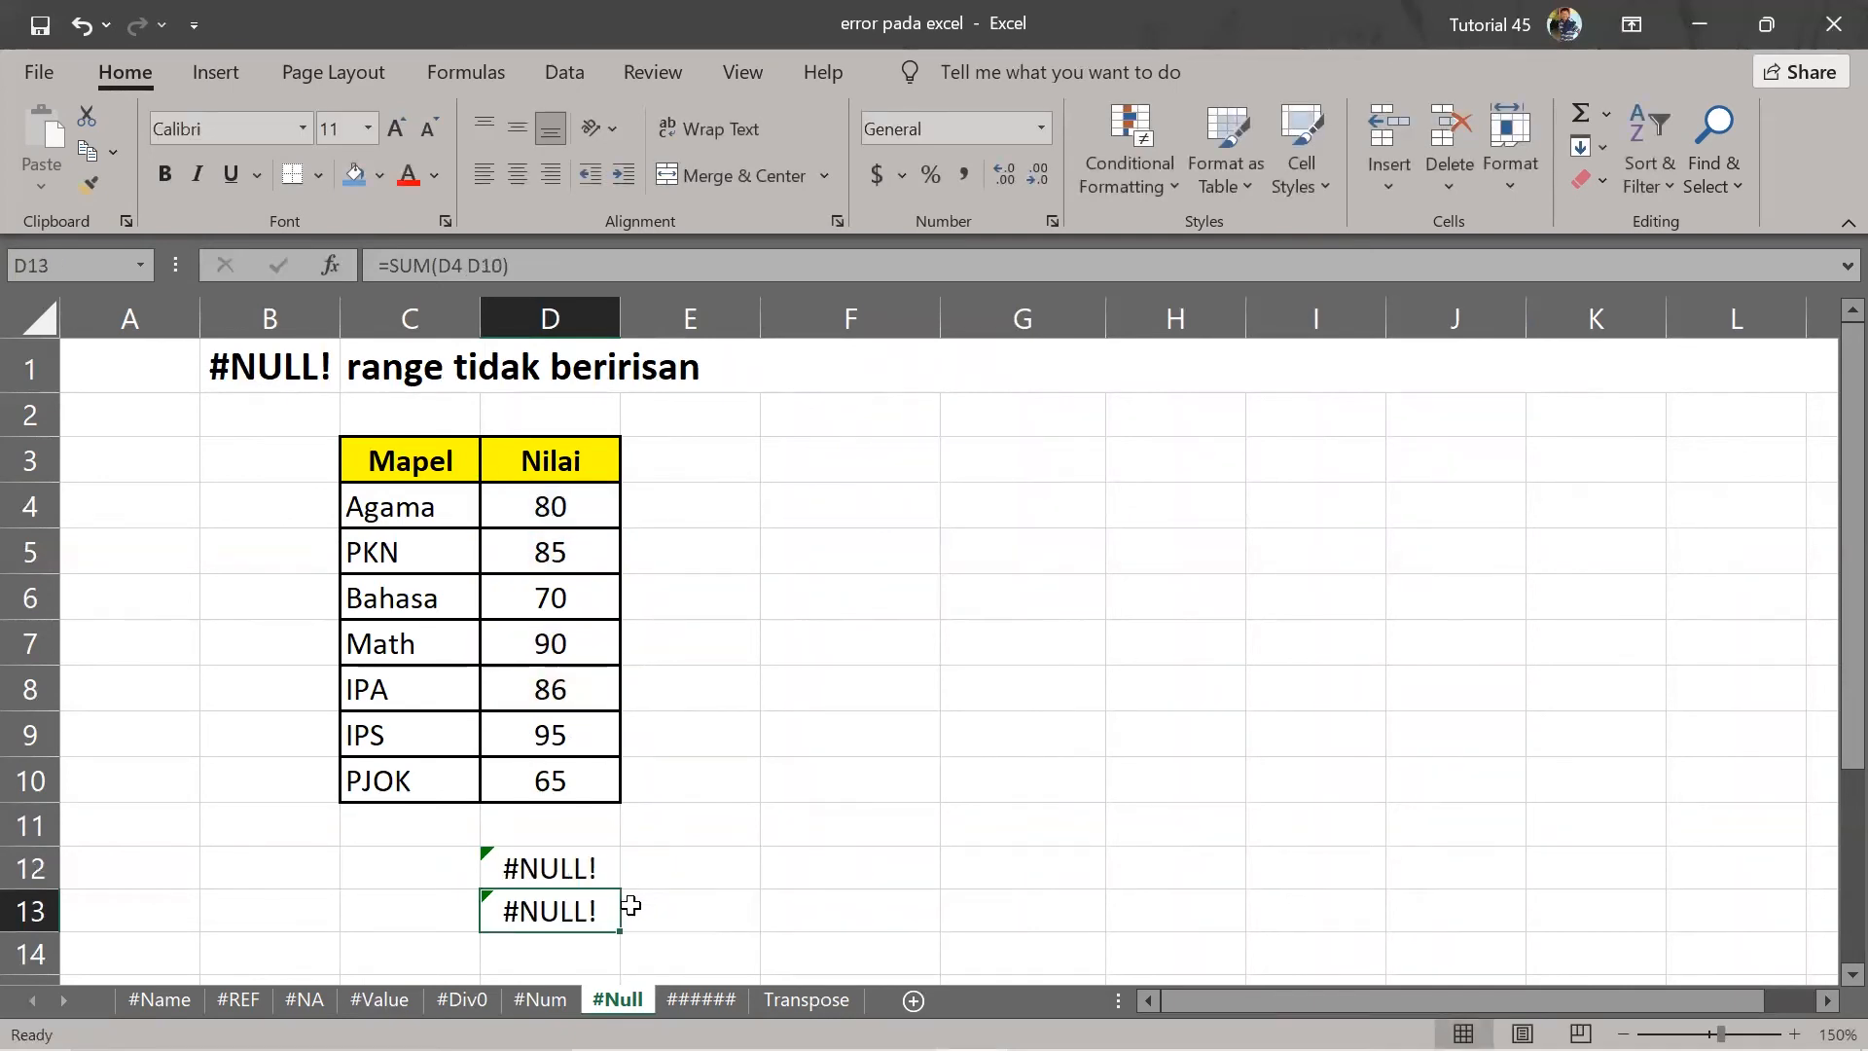
Correct the D12 formula to =SUM(D4,D5,D7,D8) by replacing the space between D5 and D7 with a comma.
double_click(569, 869)
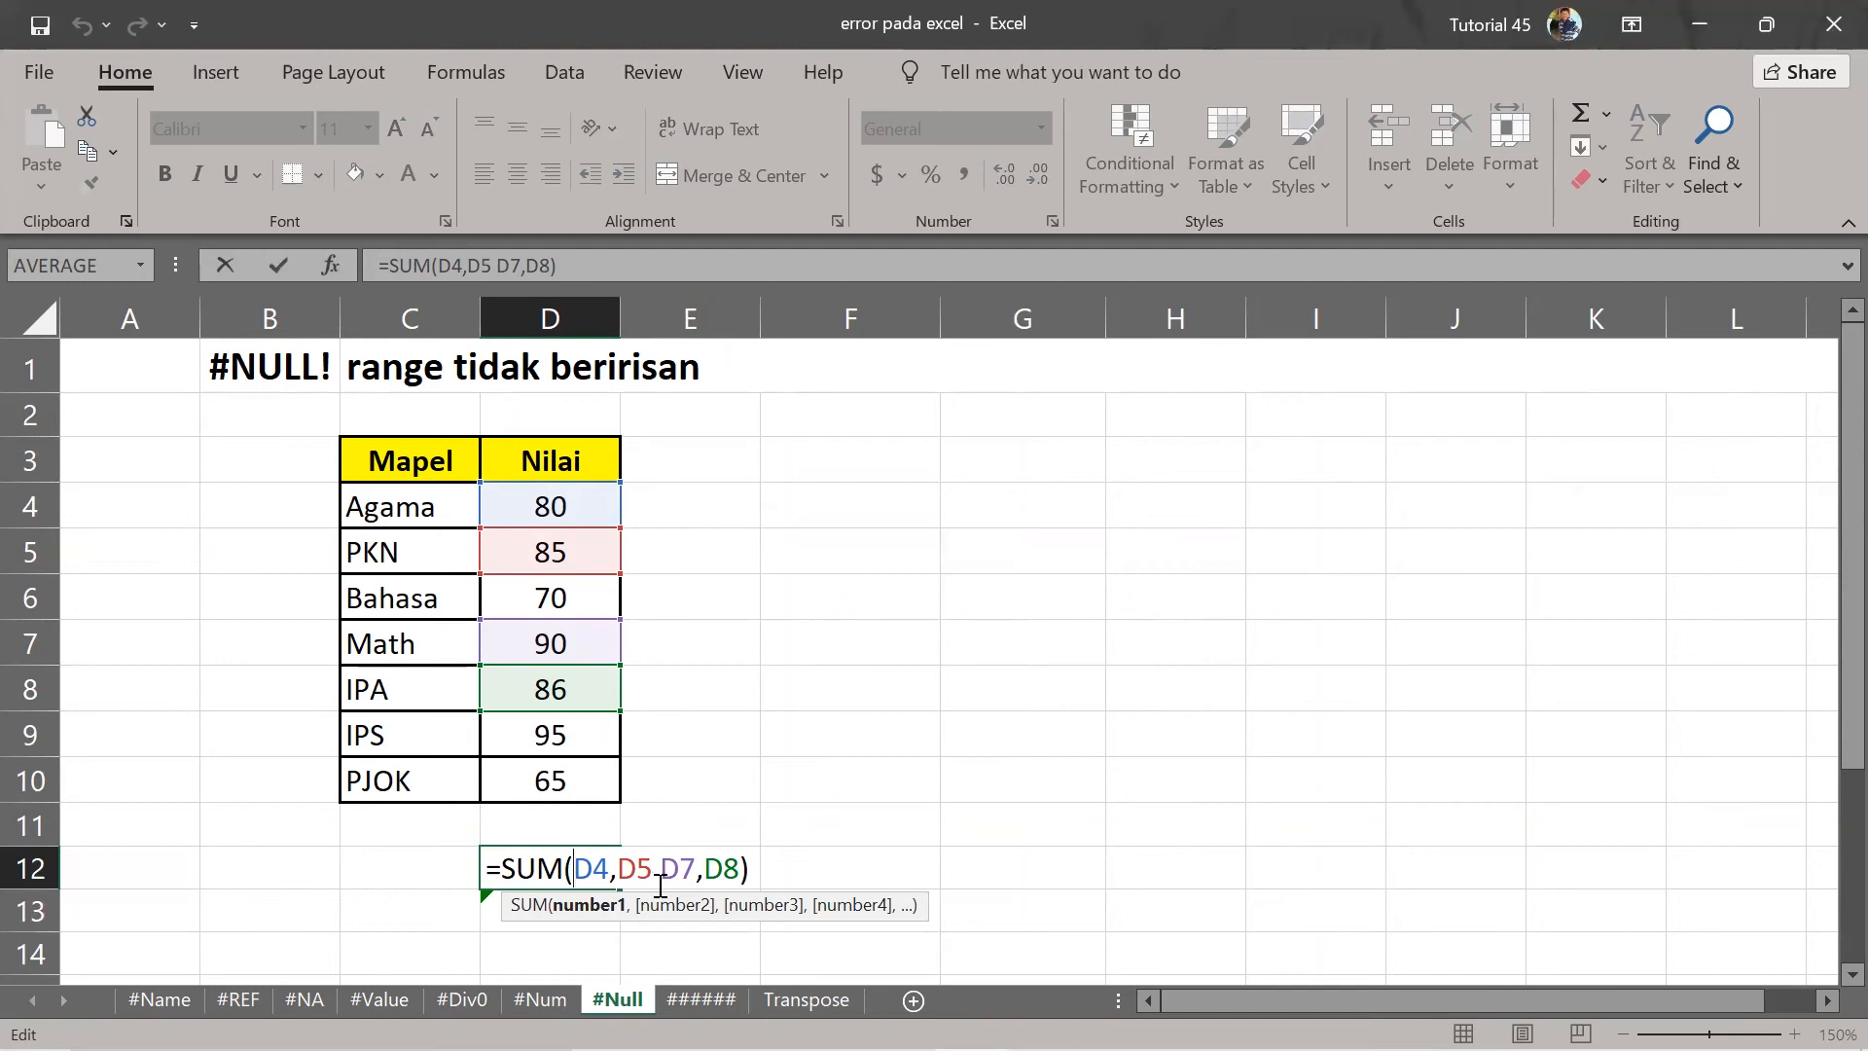
left_click(679, 875)
key("BackSpace")
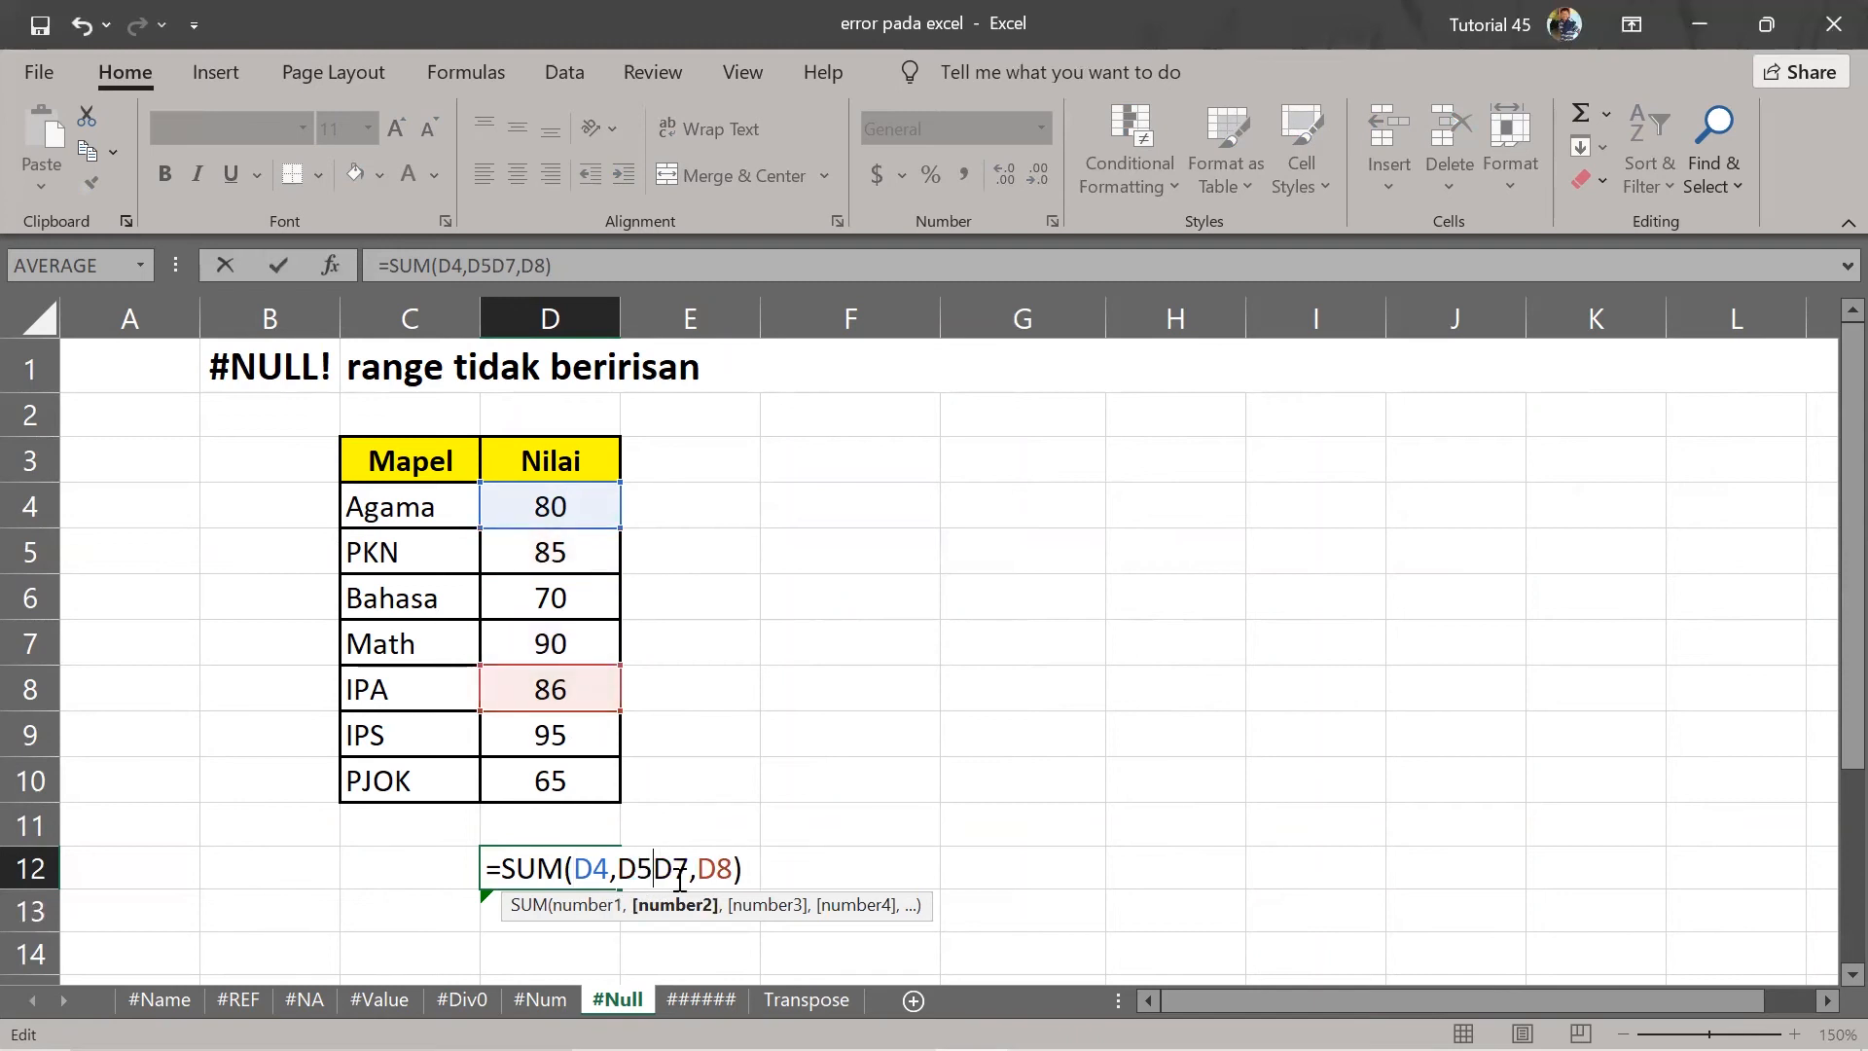
type(",")
key("Return")
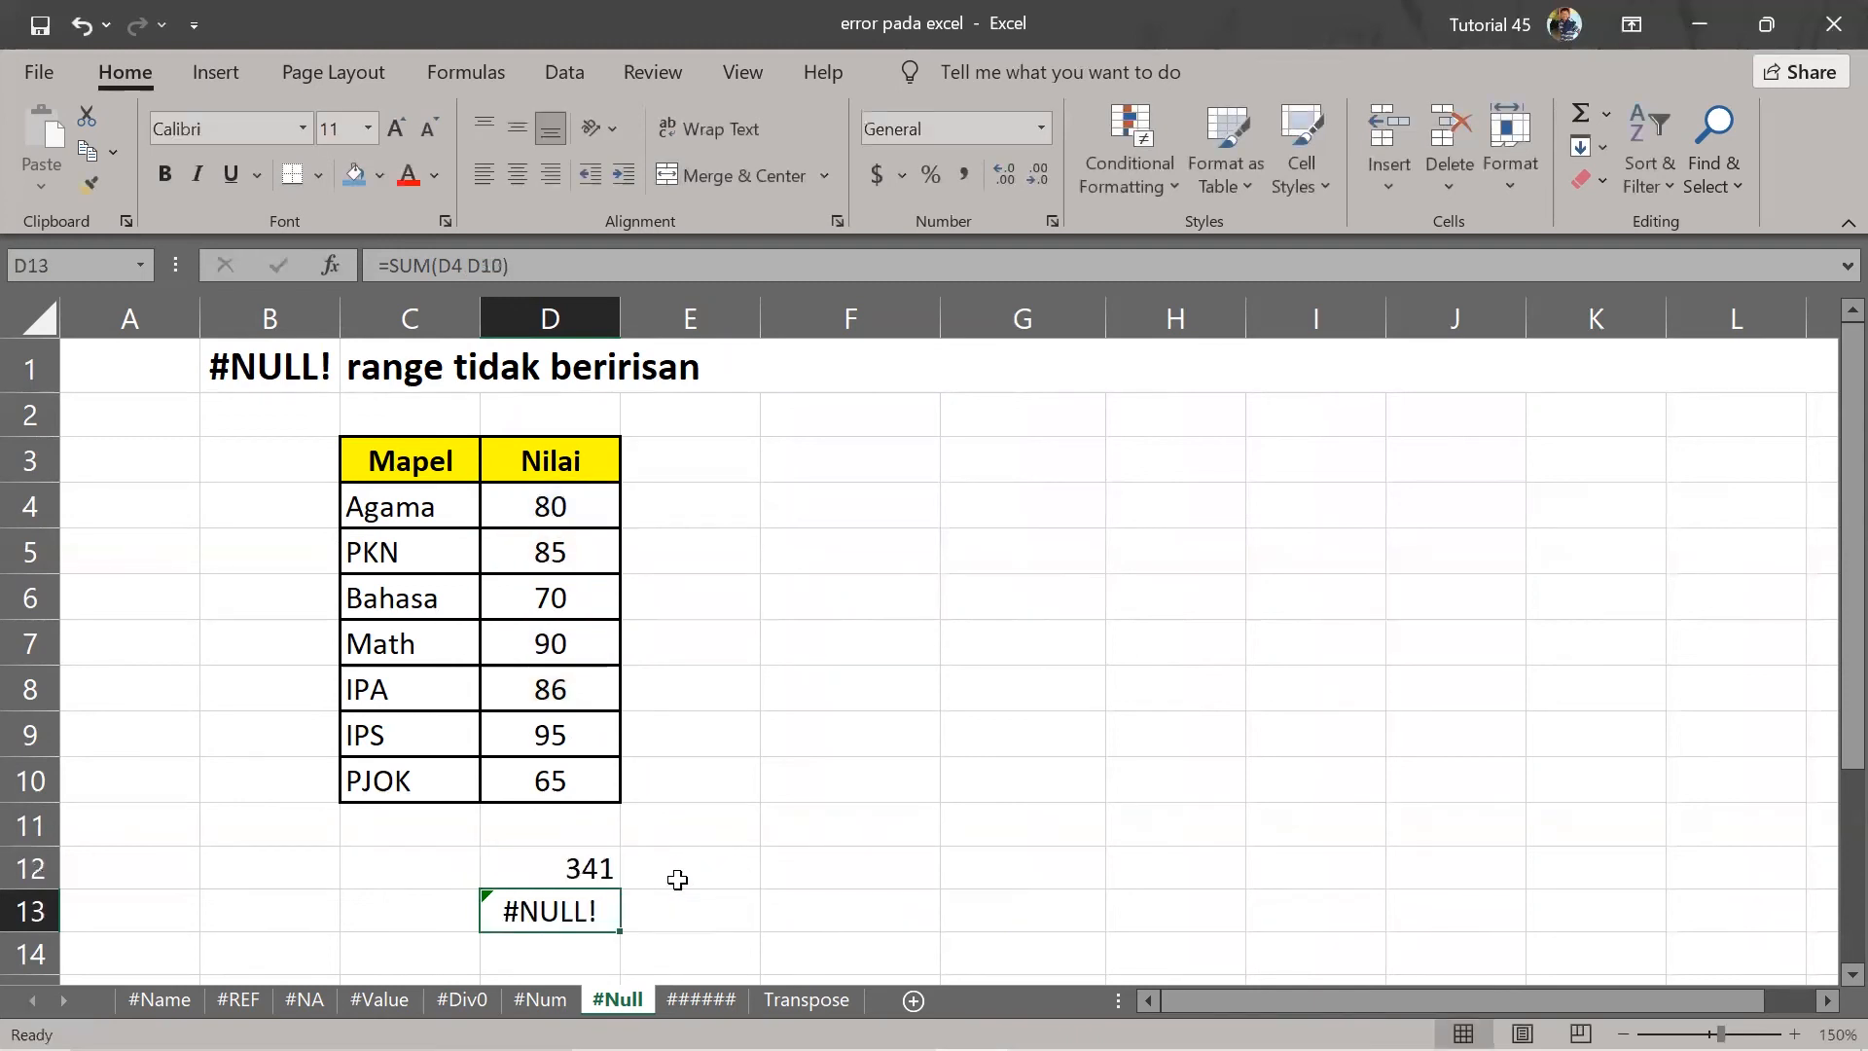
left_click(590, 873)
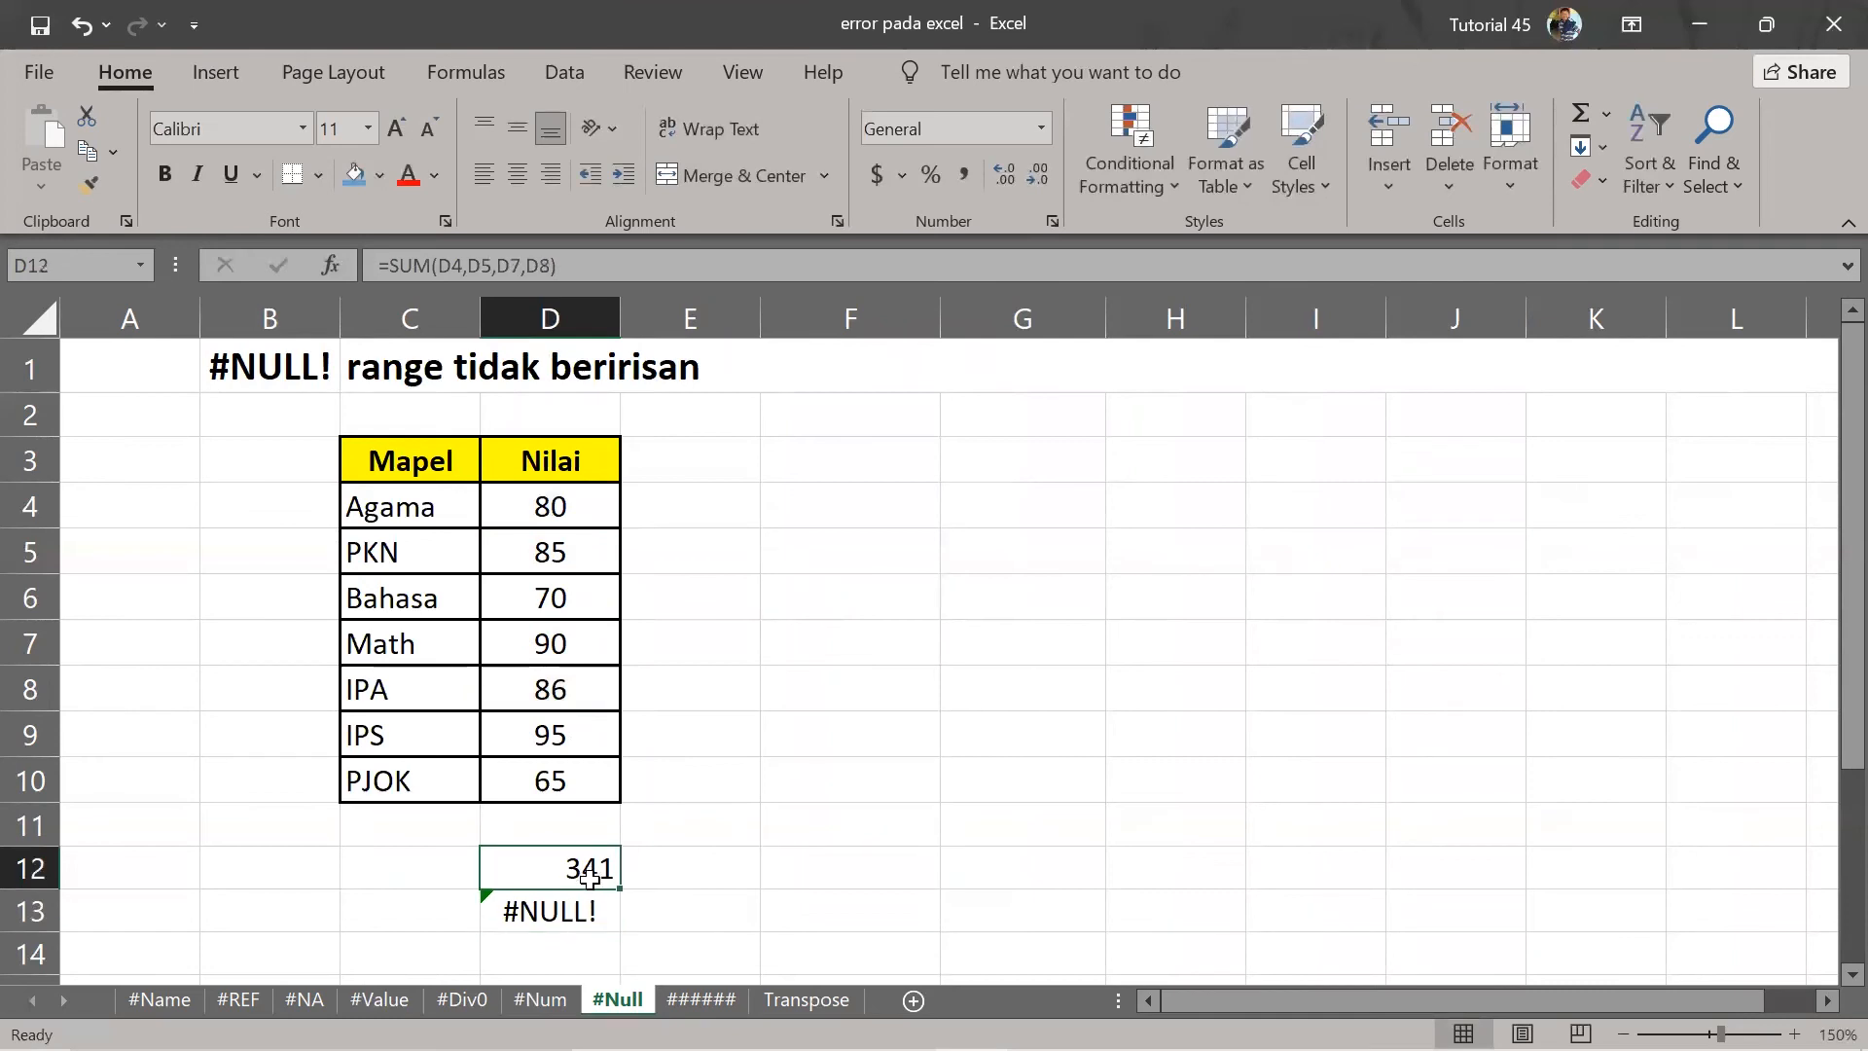
Correct the D13 formula to =SUM(D4:D10) by replacing the space between the references with a colon.
double_click(570, 916)
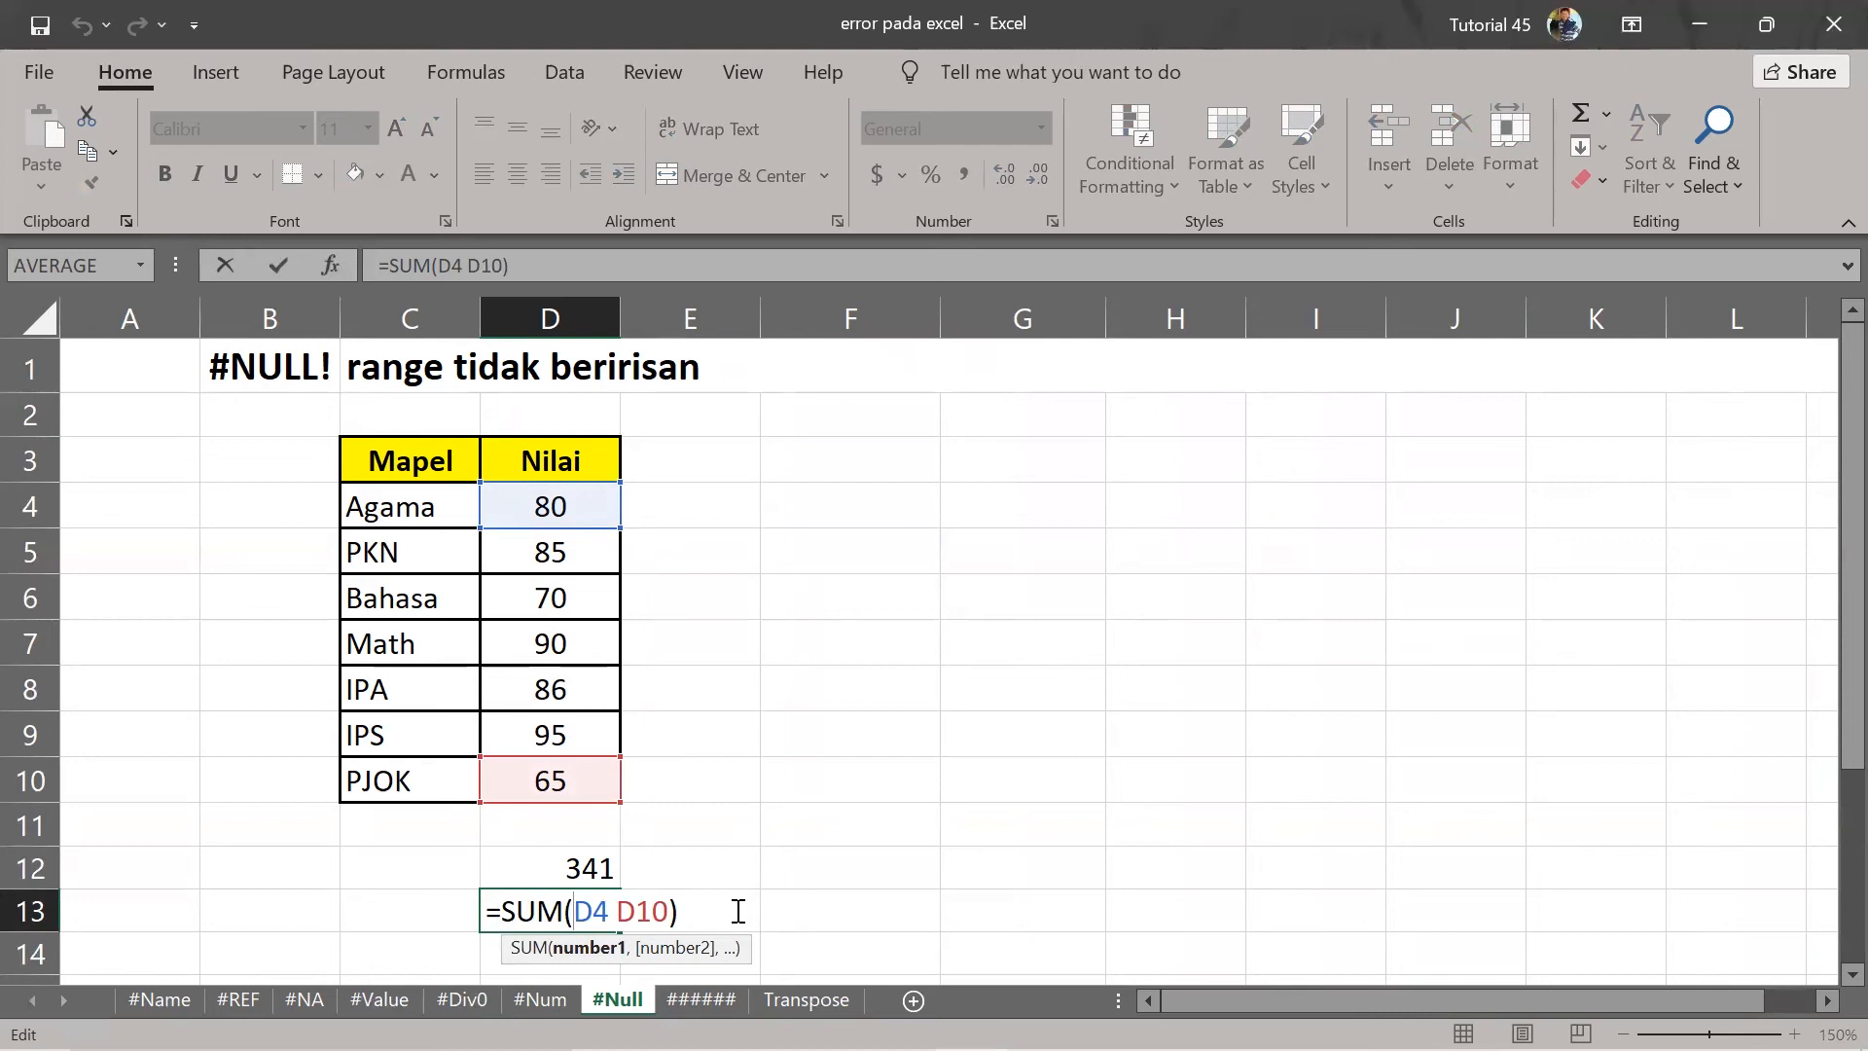
key("Return")
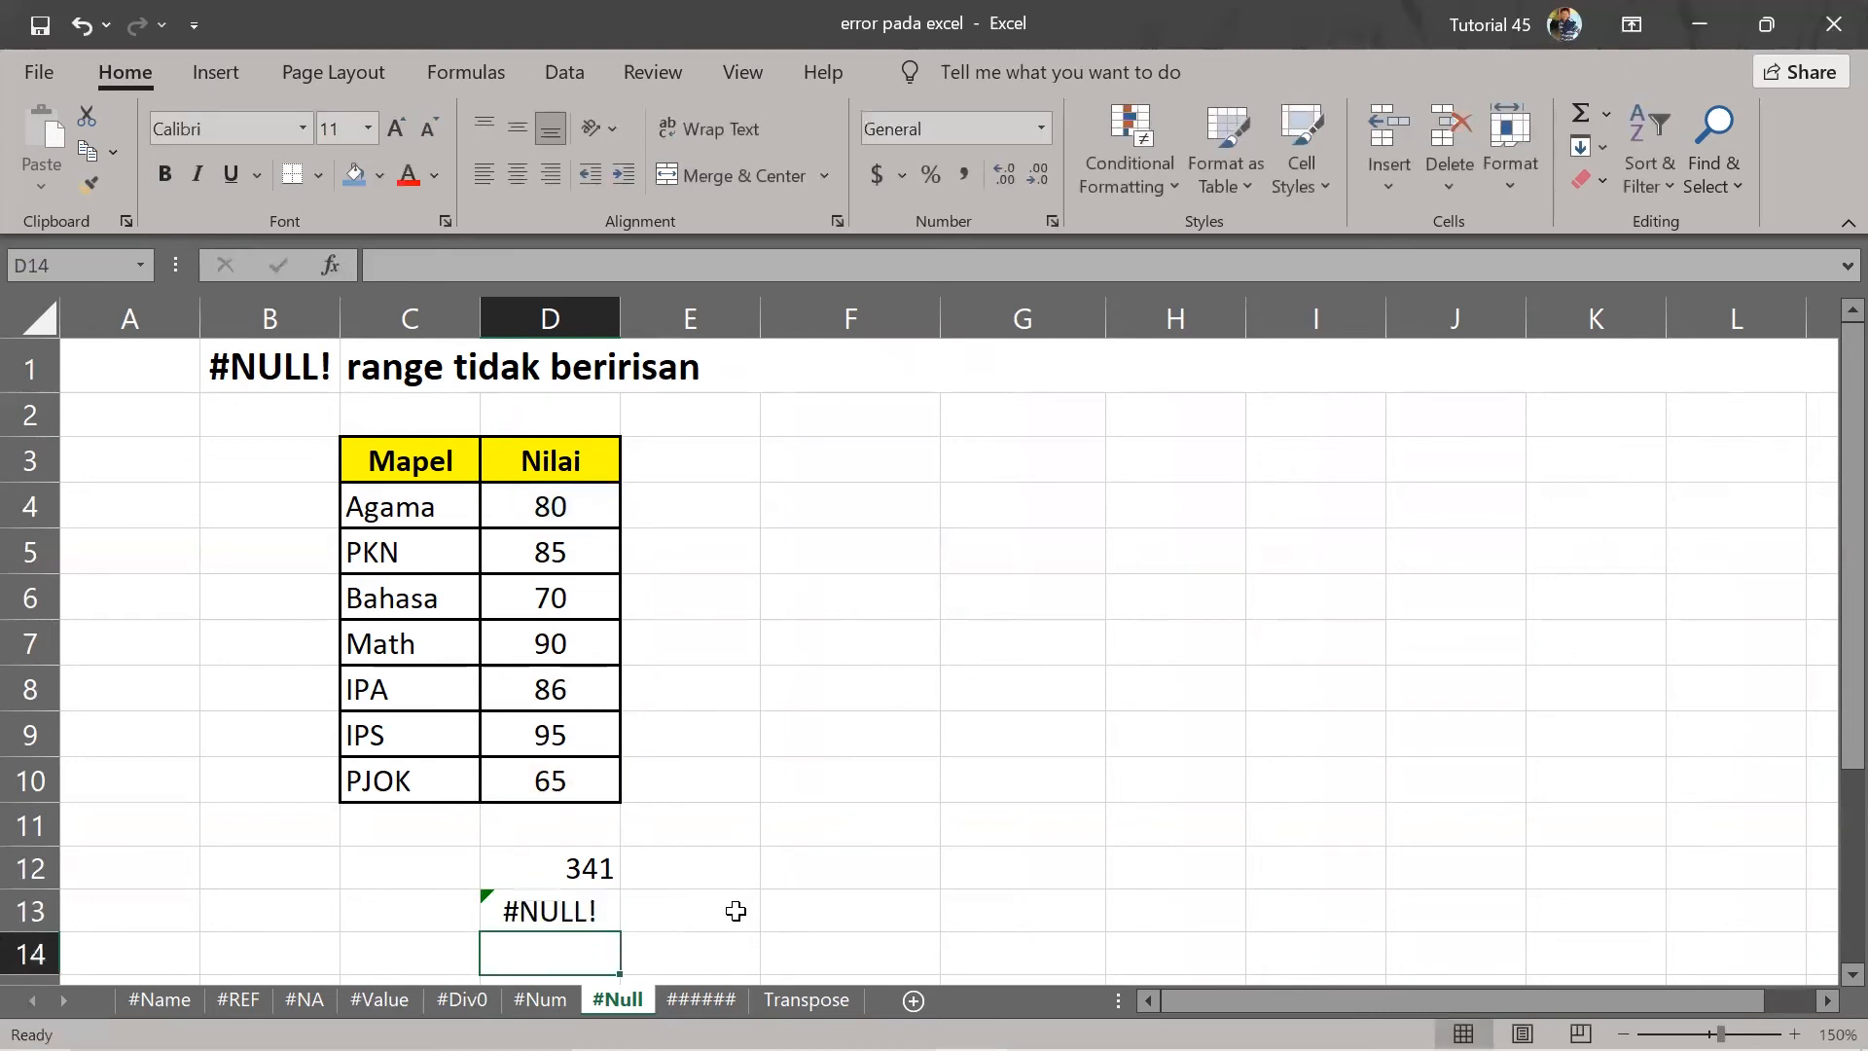
double_click(576, 912)
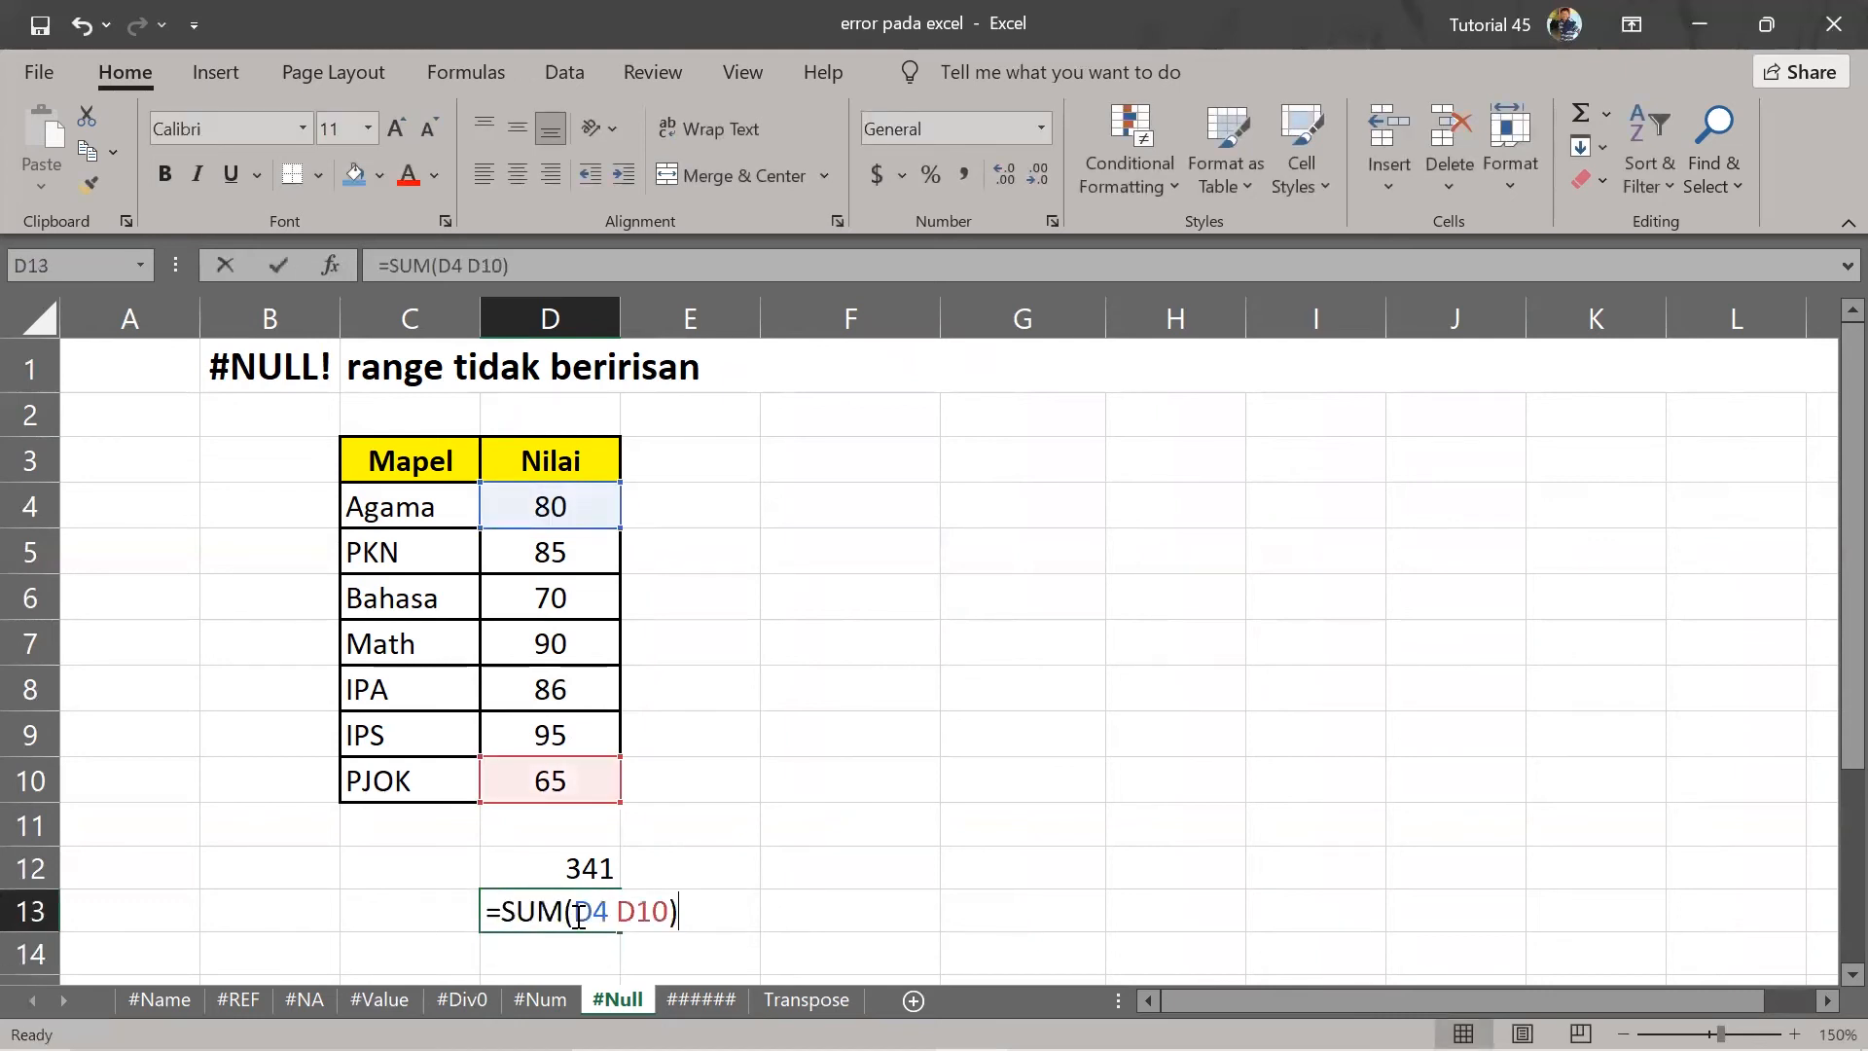
left_click(627, 912)
key("BackSpace")
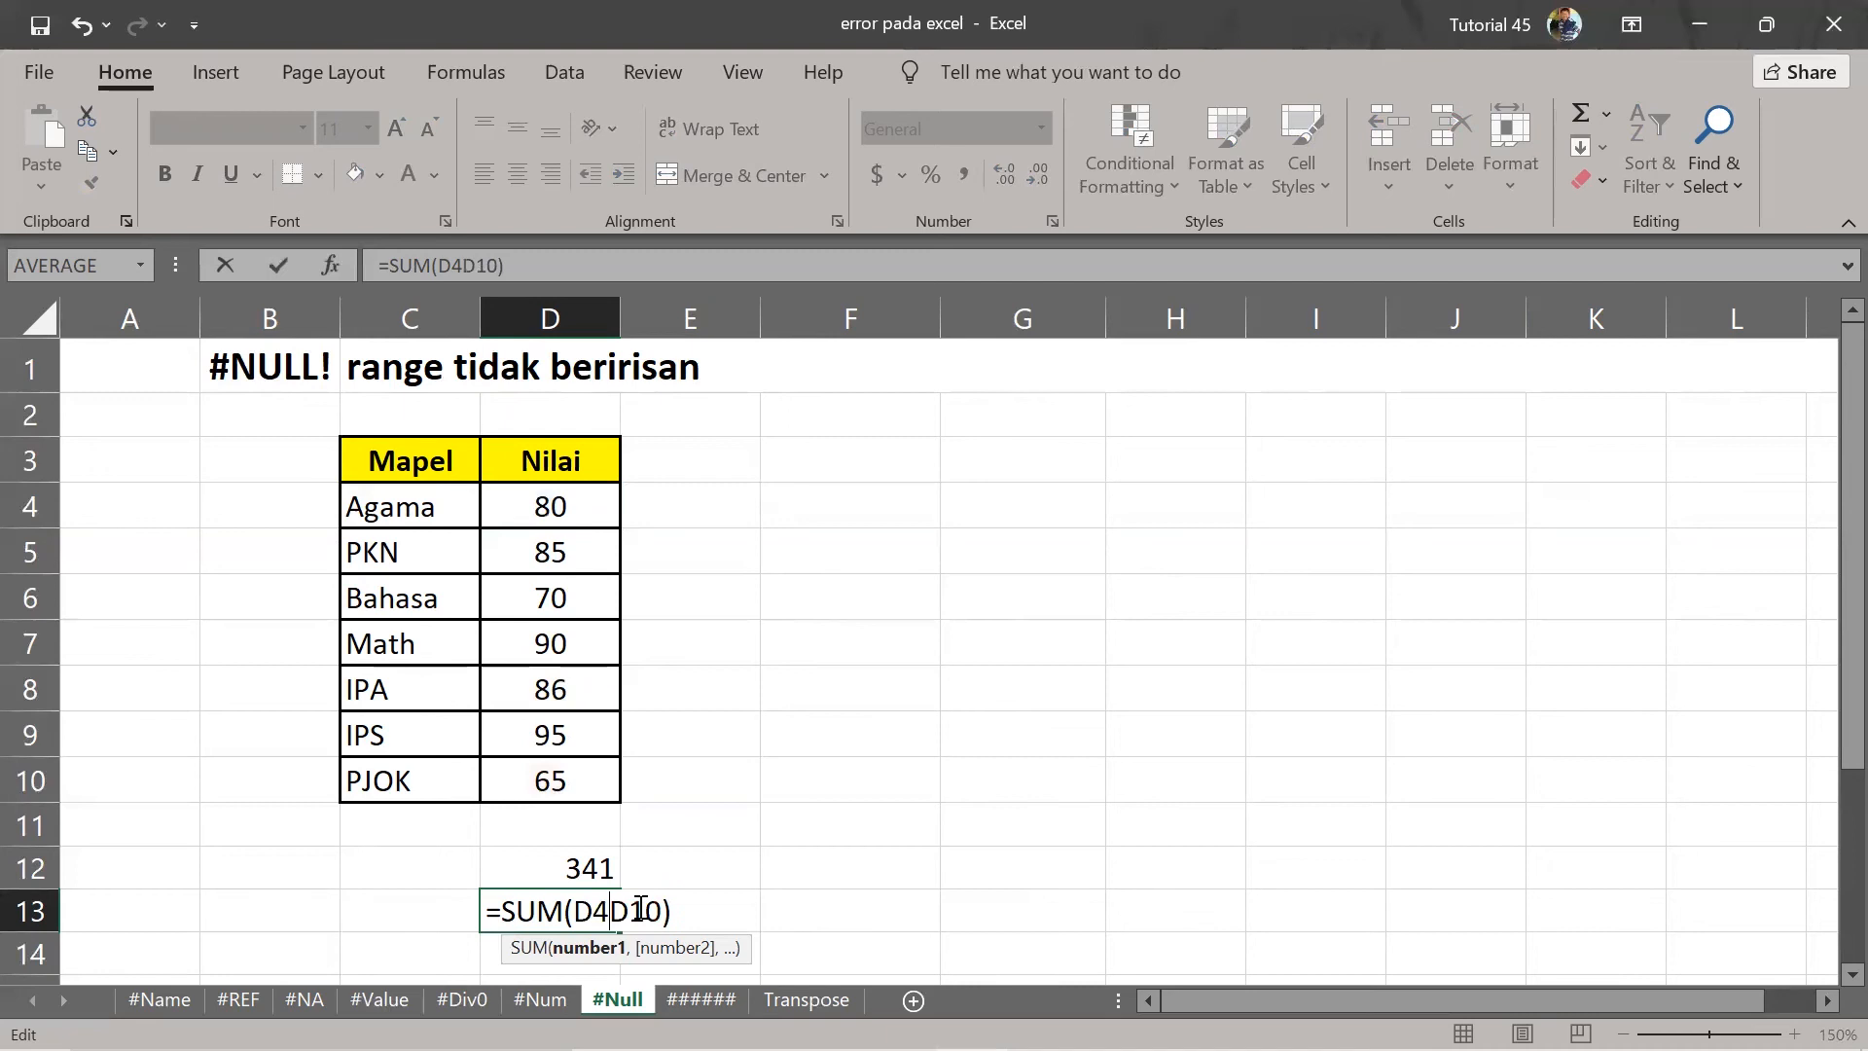
type(";")
key("BackSpace")
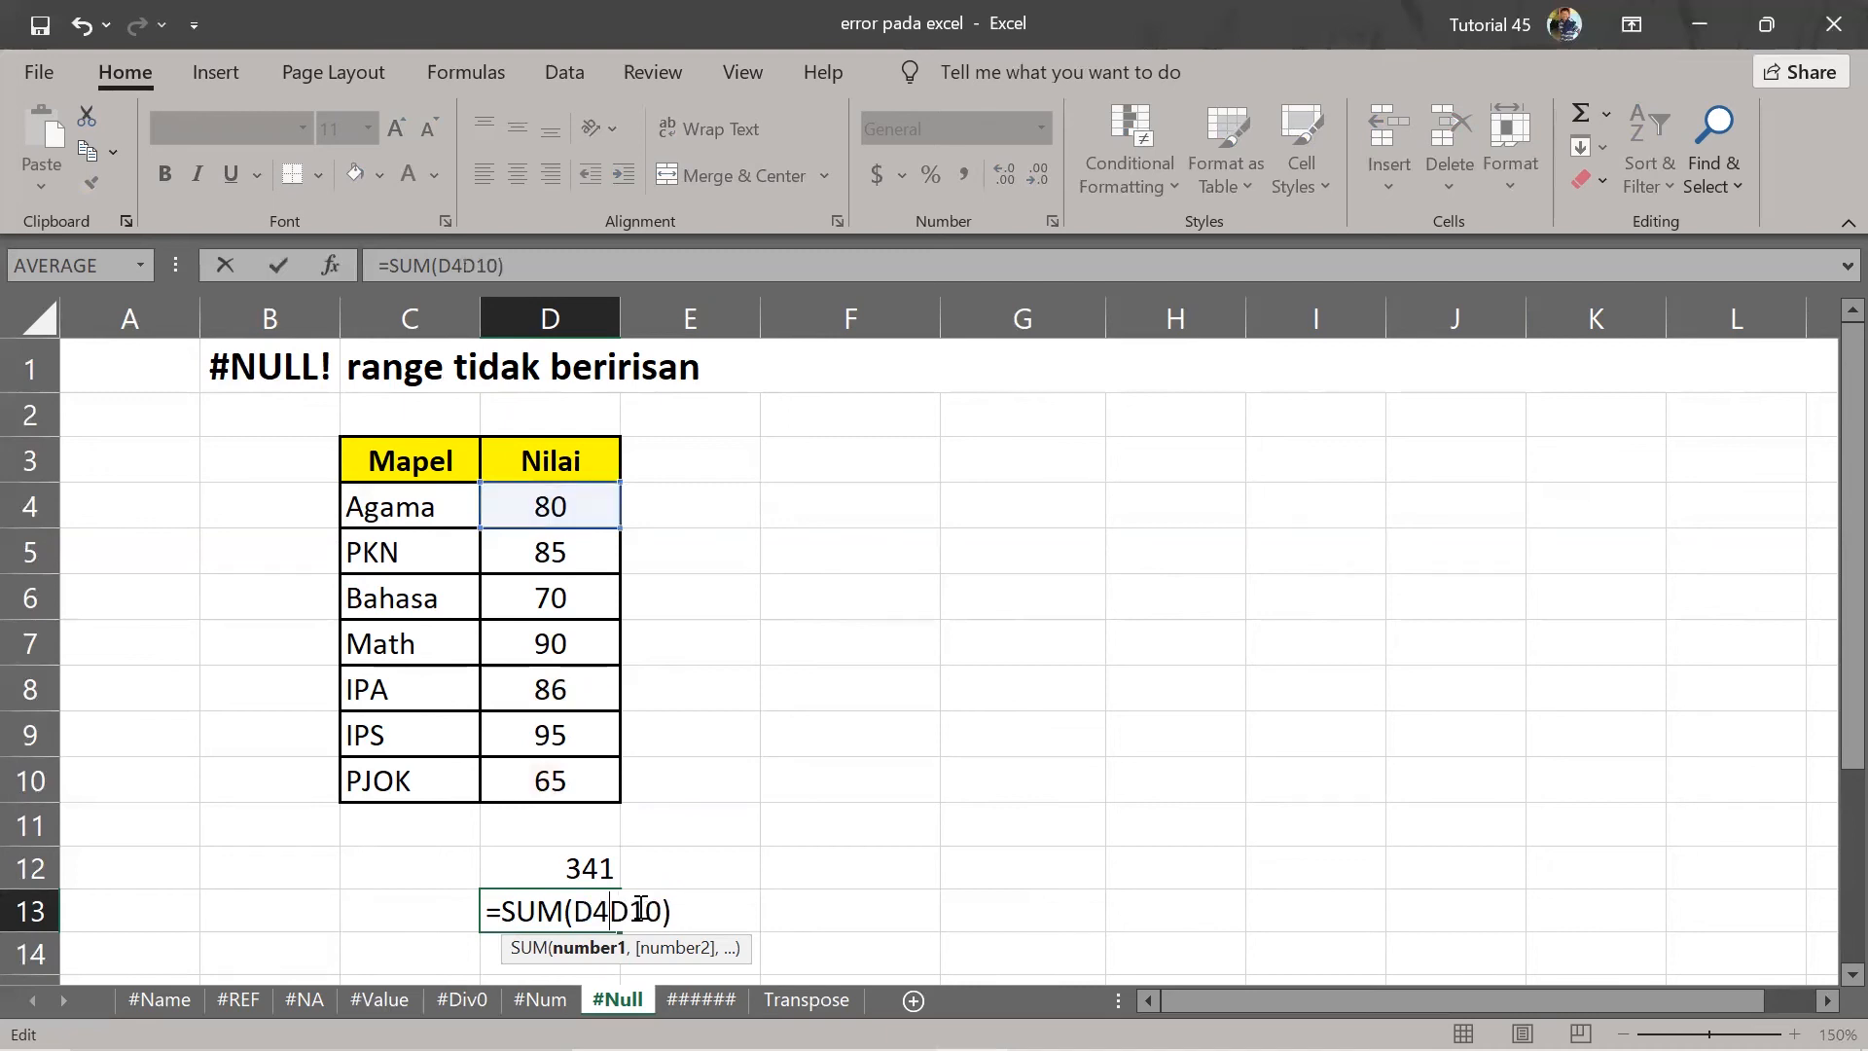
type(":")
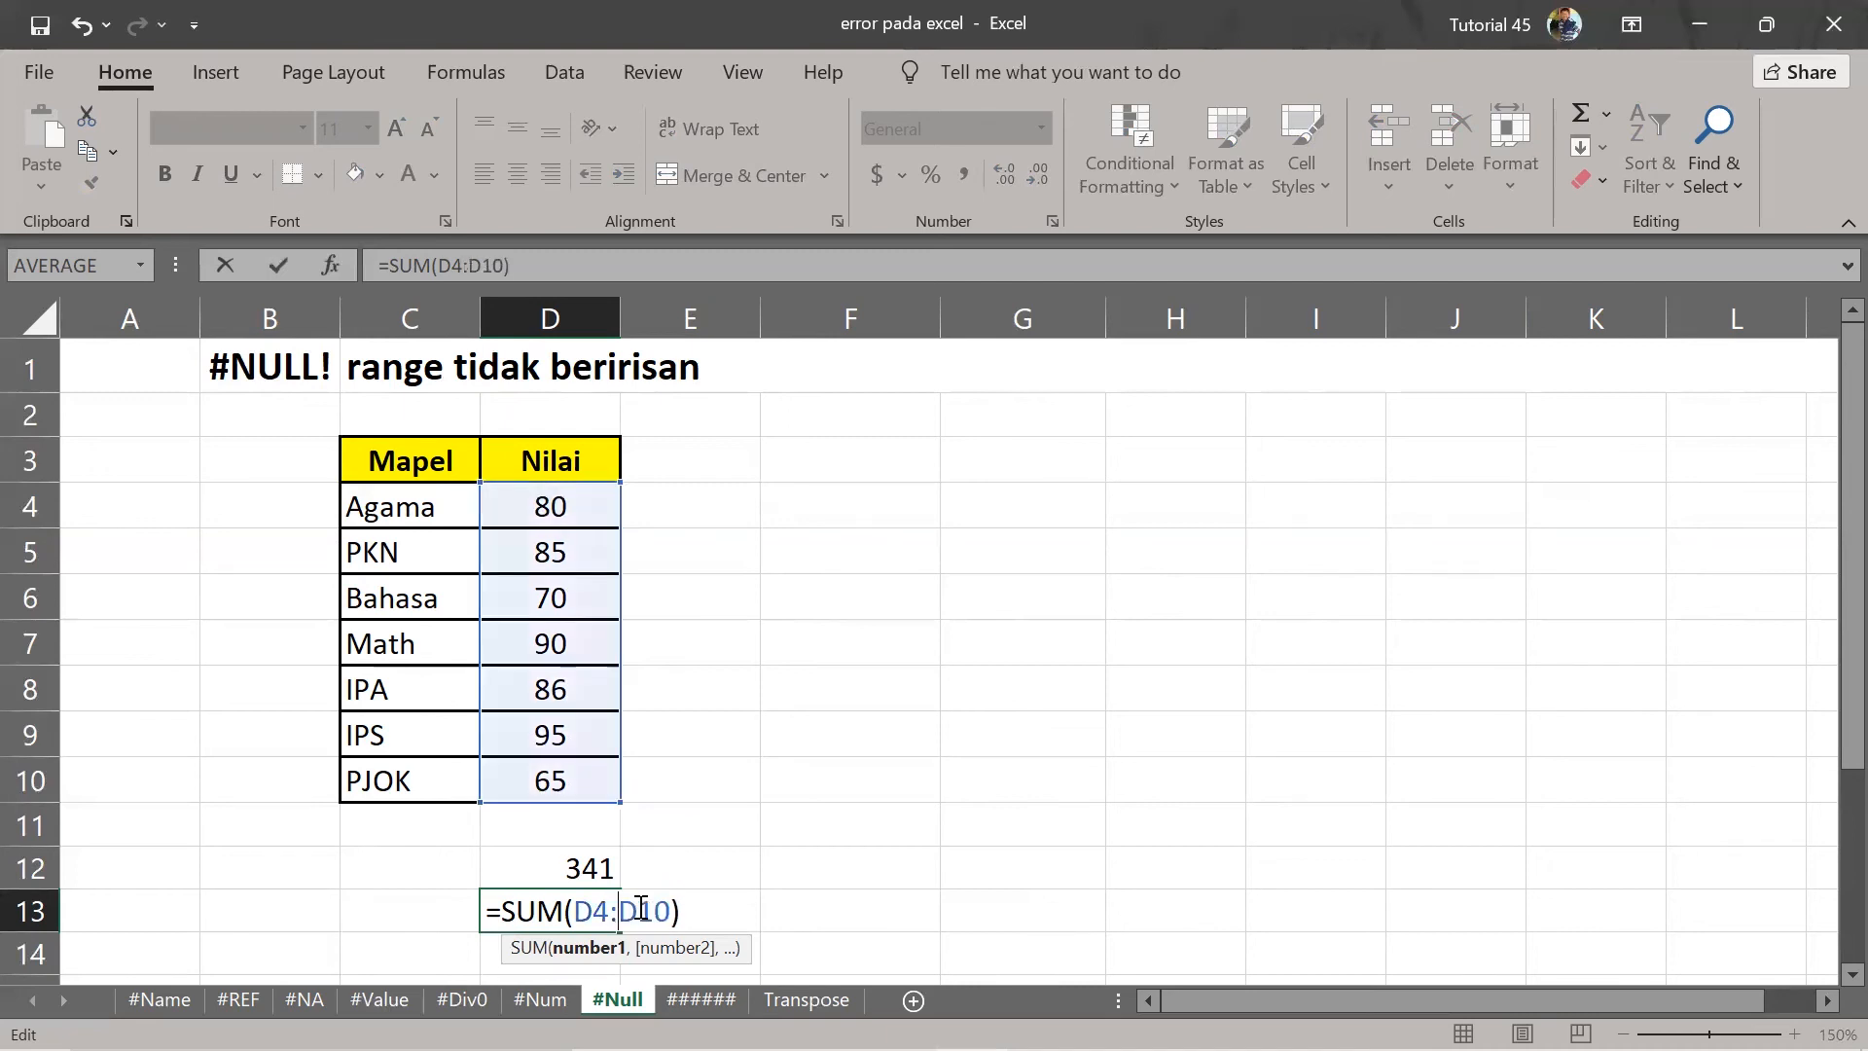
key("Return")
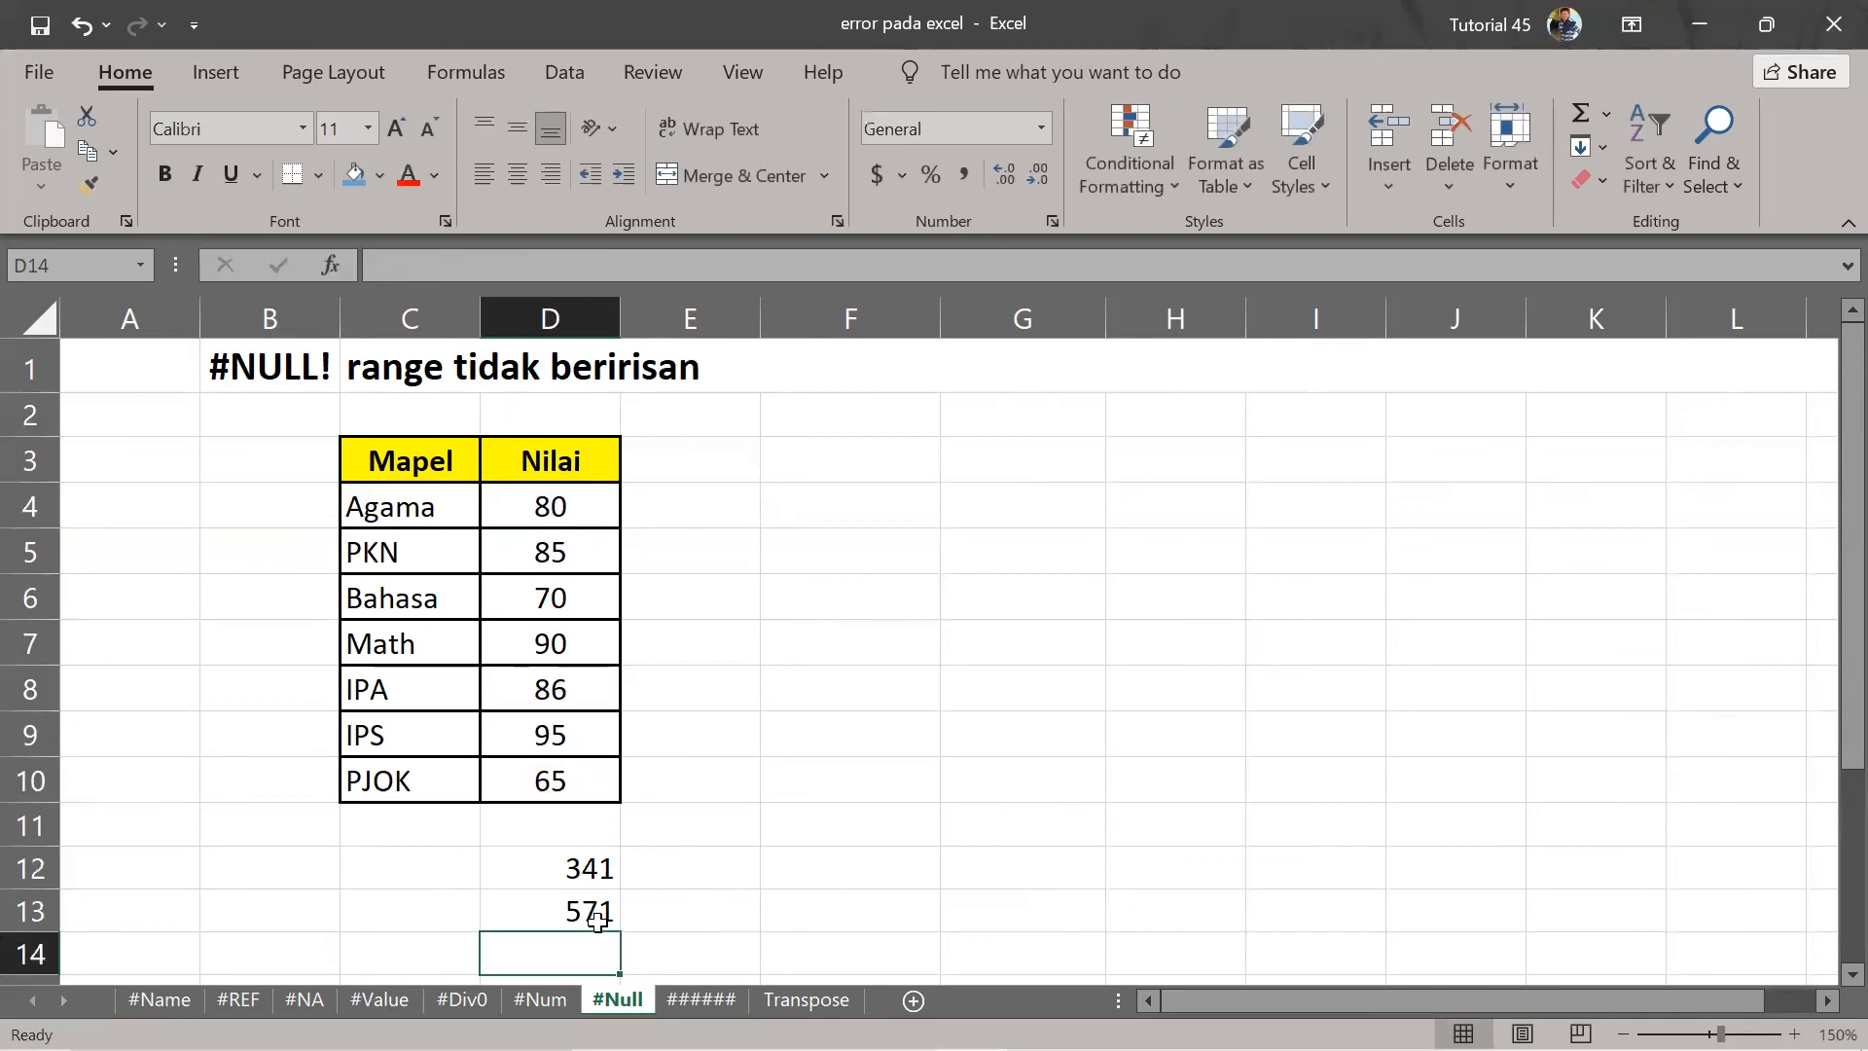
Try the semicolon version =SUM(D4;D10) in D13 and accept the suggested correction to =SUM(D4:D10).
double_click(598, 919)
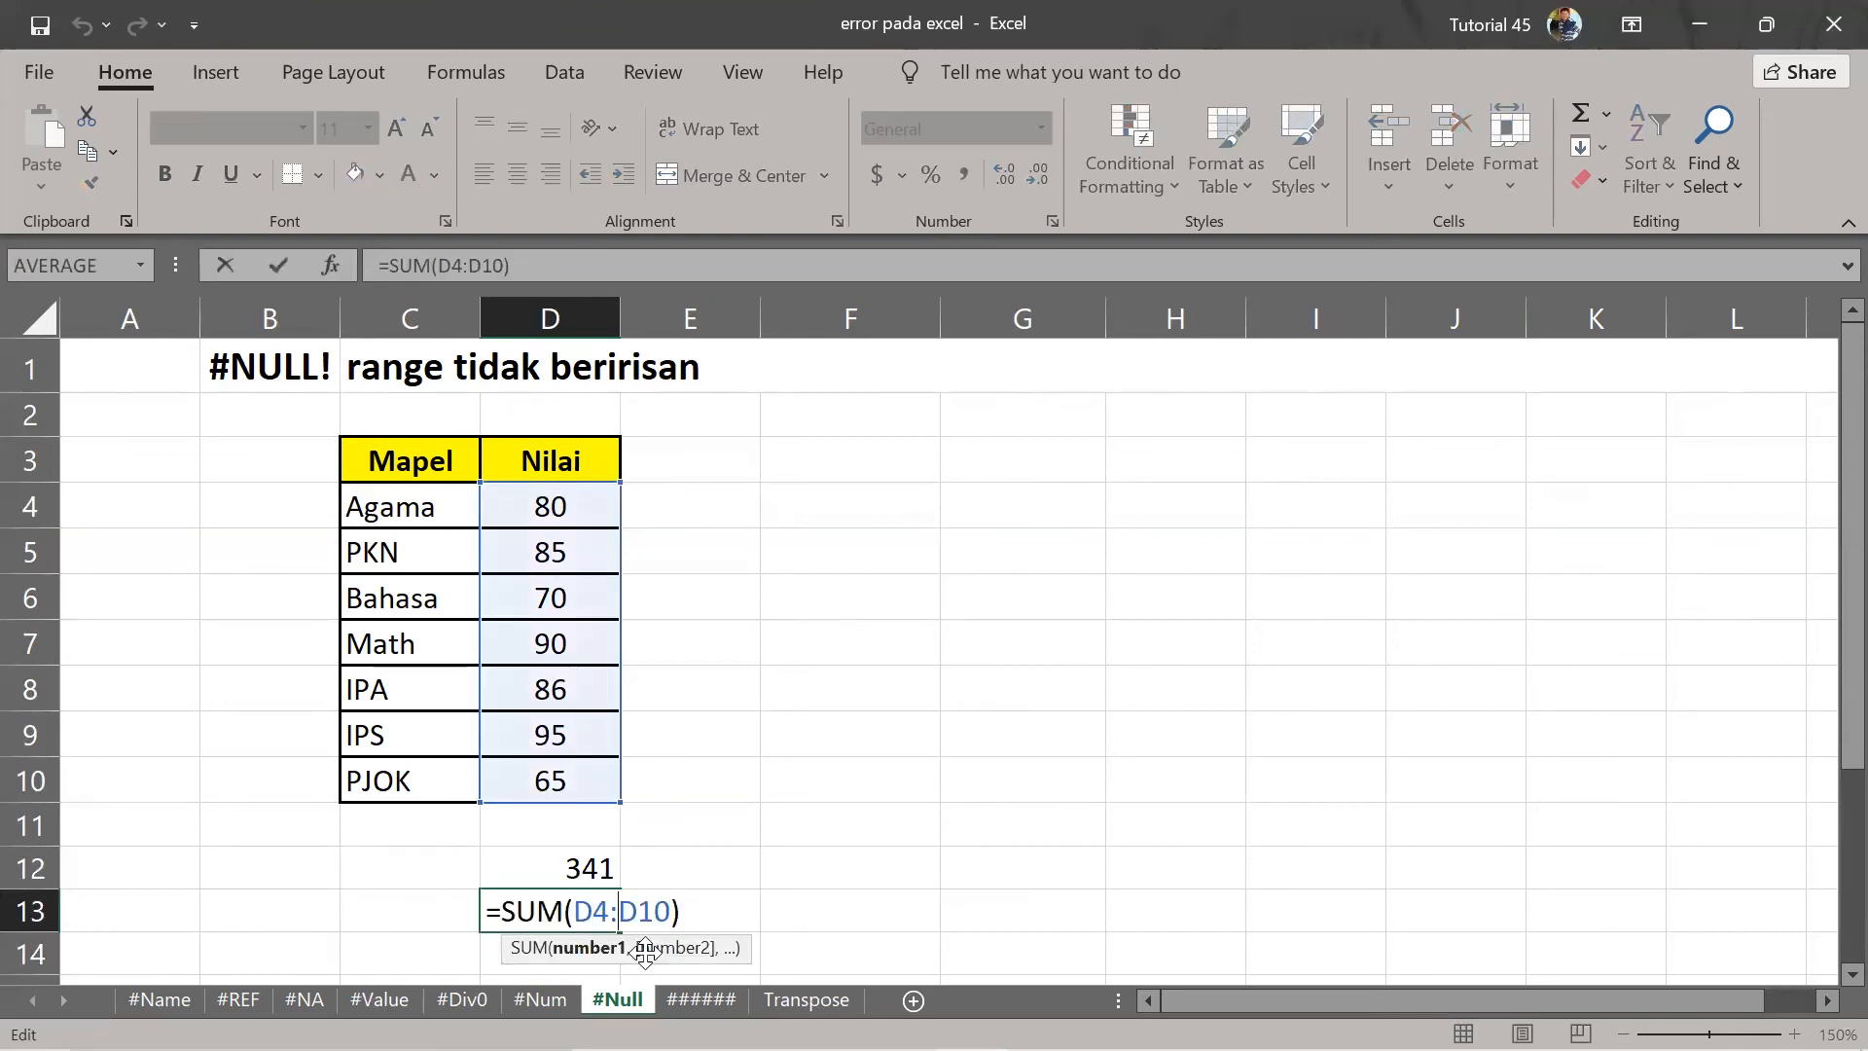
key("BackSpace")
type(";")
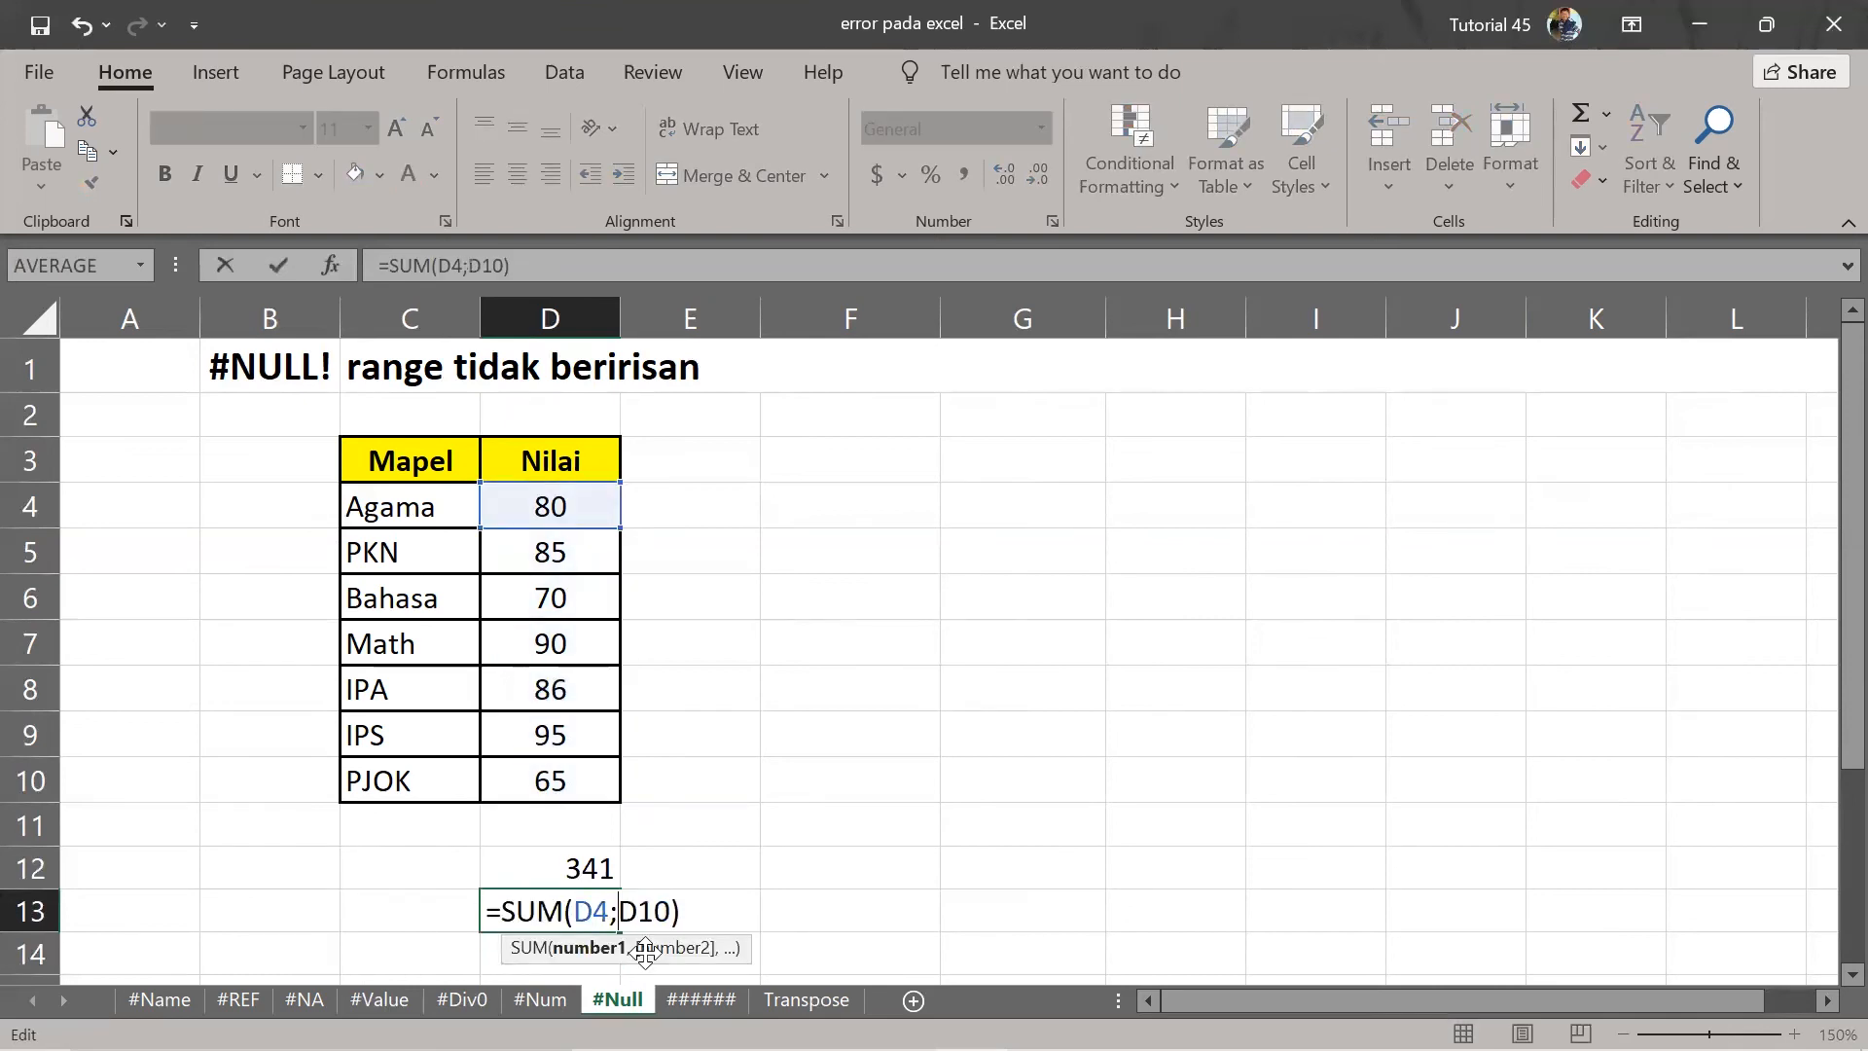
key("Return")
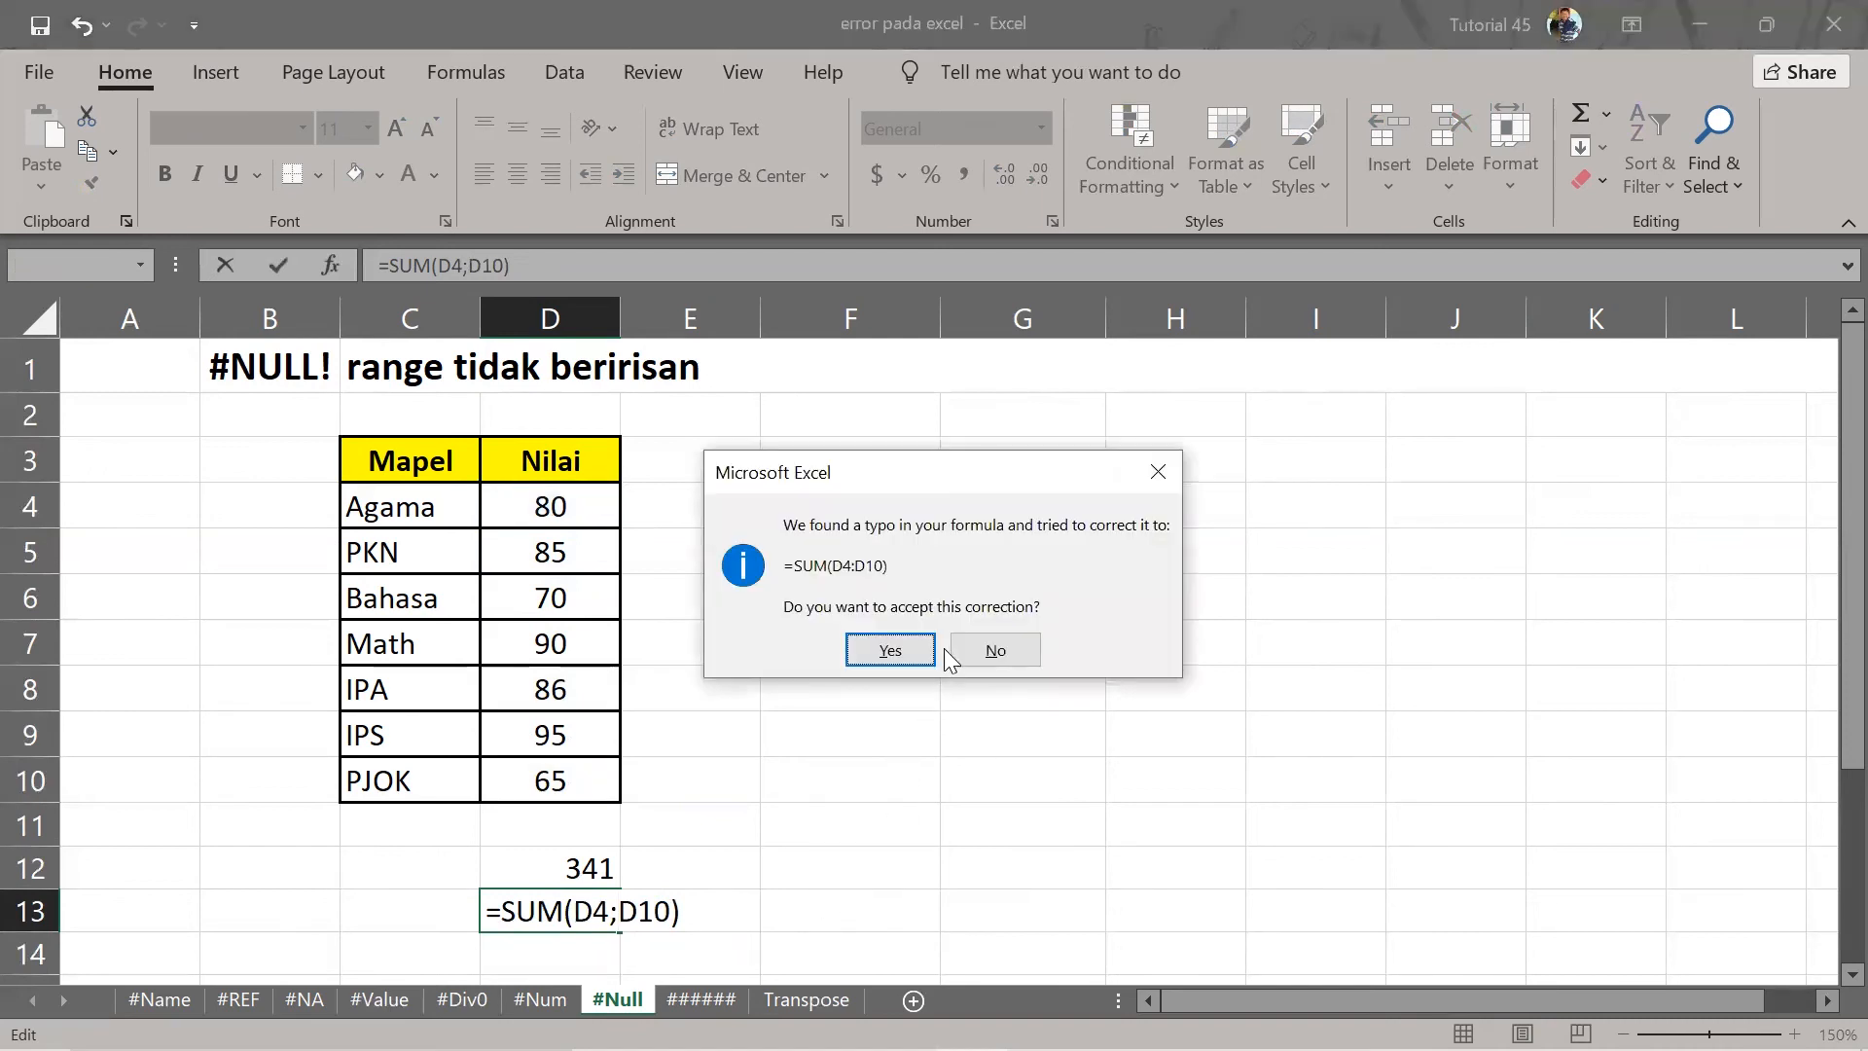
left_click(890, 650)
Replace the colon in the D13 formula with a space so it reads =SUM(D4 D10).
double_click(569, 909)
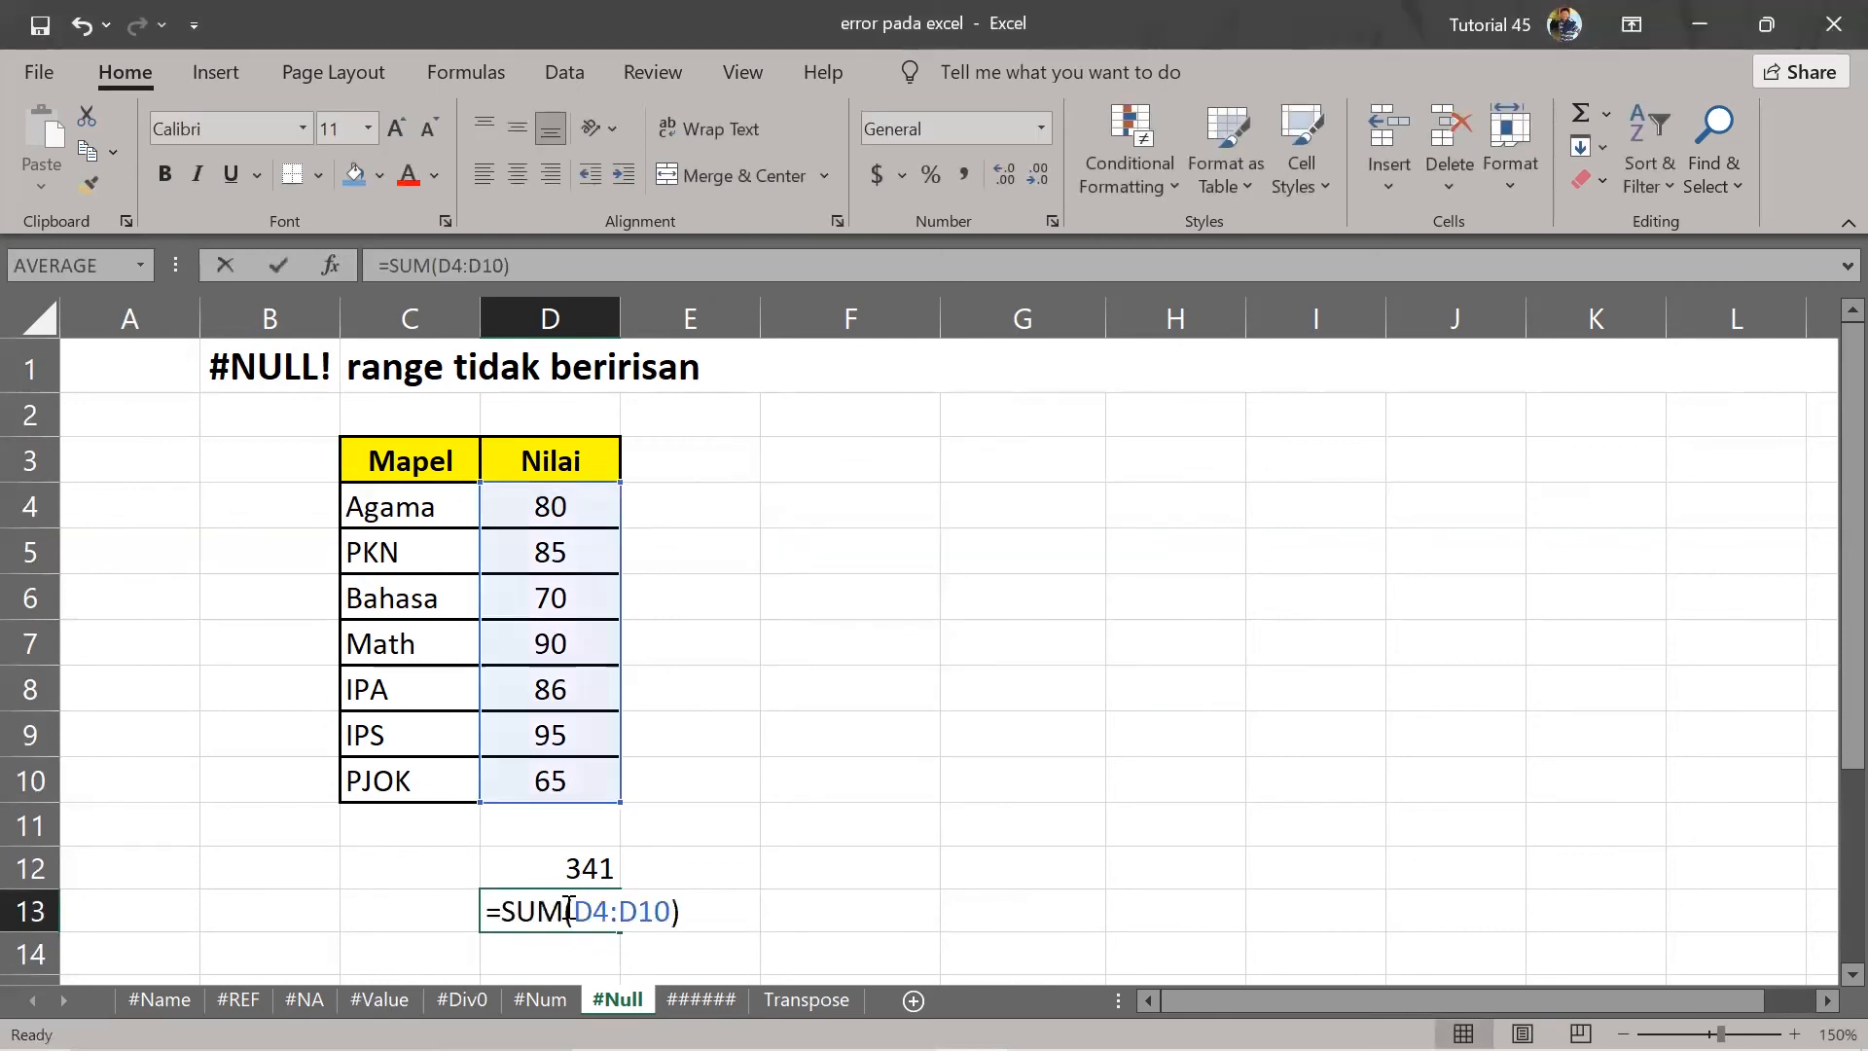
left_click(625, 910)
key("BackSpace")
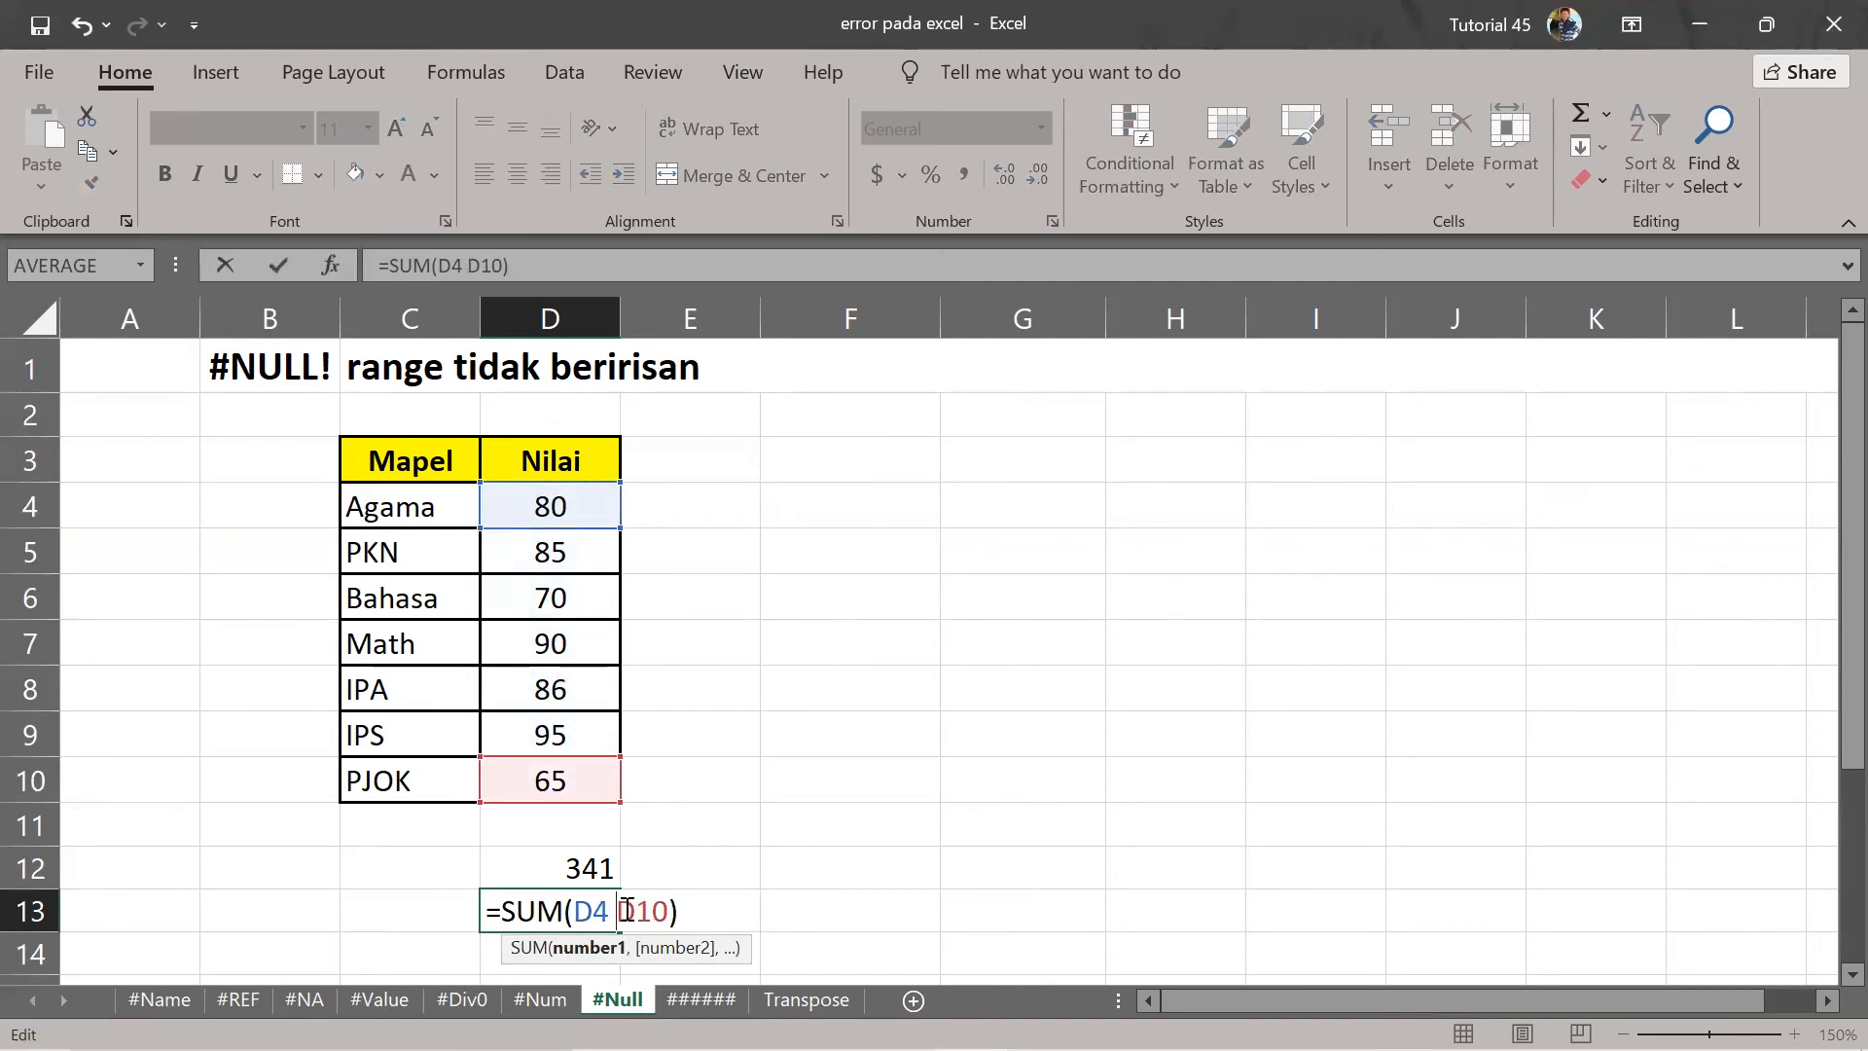
key("Return")
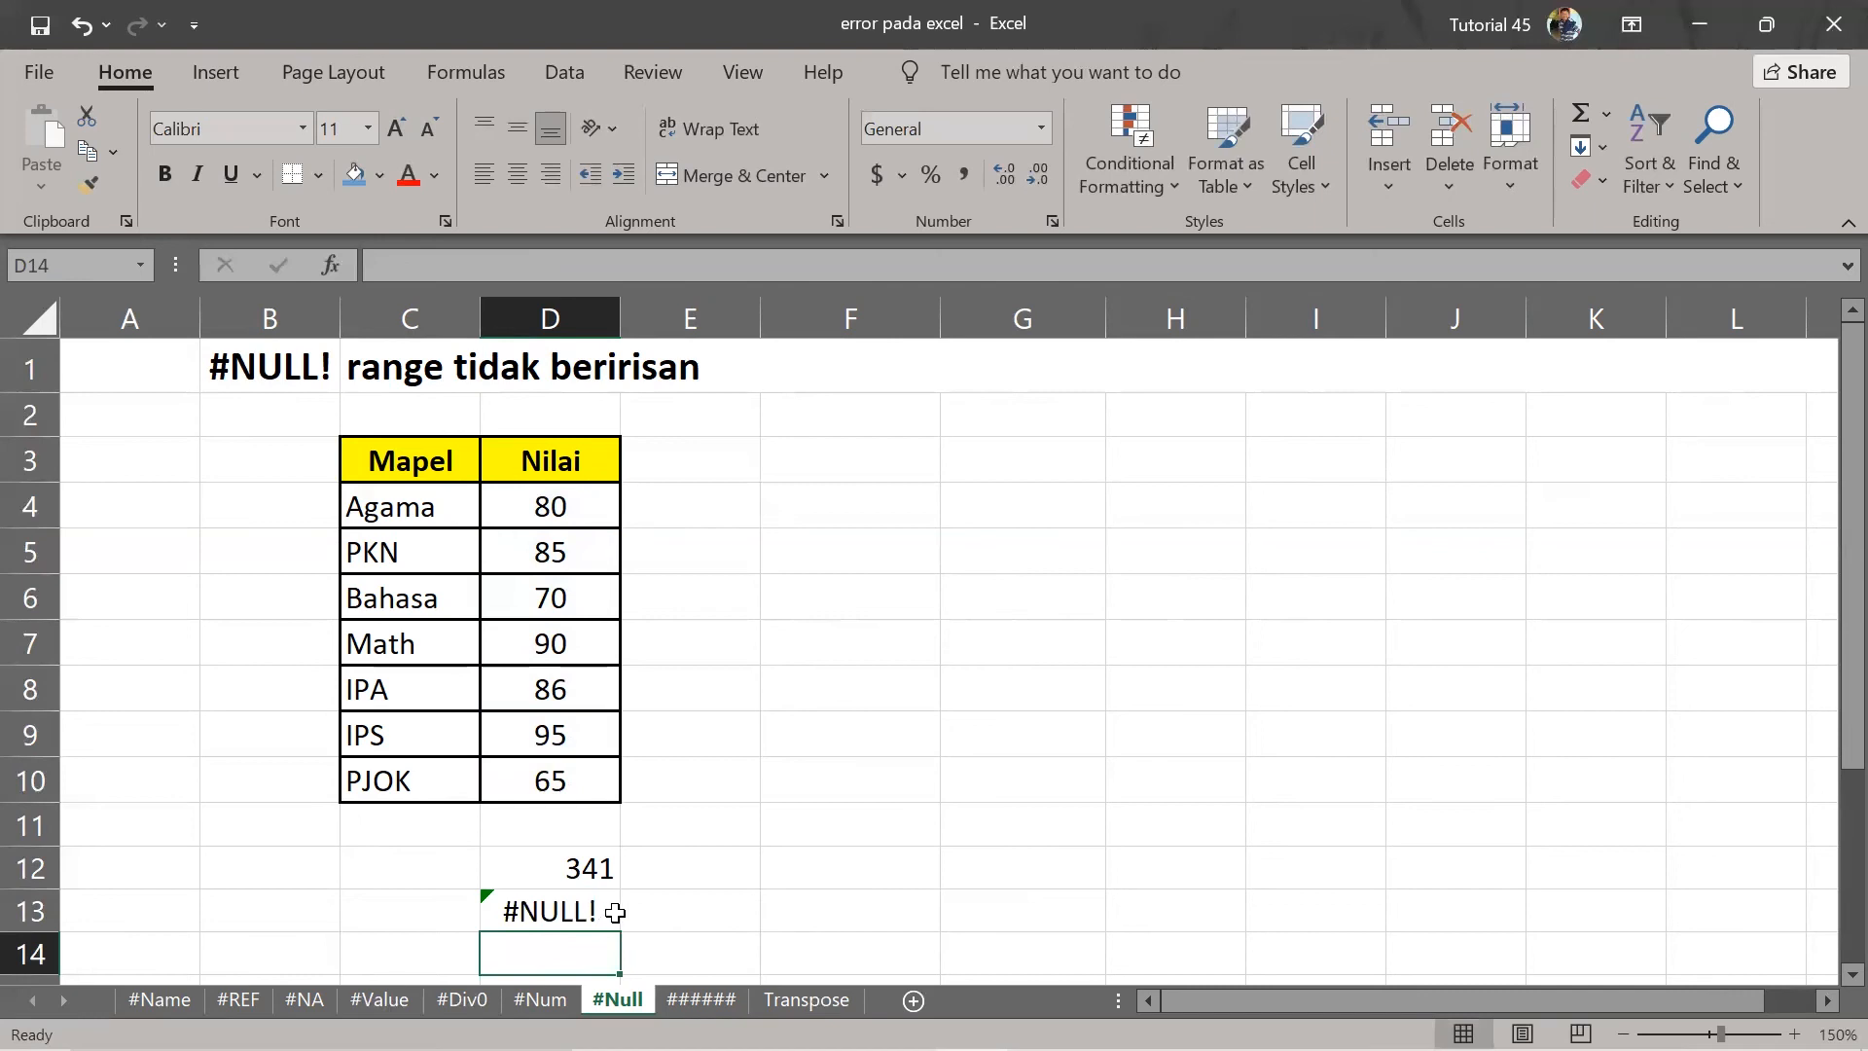
left_click(677, 864)
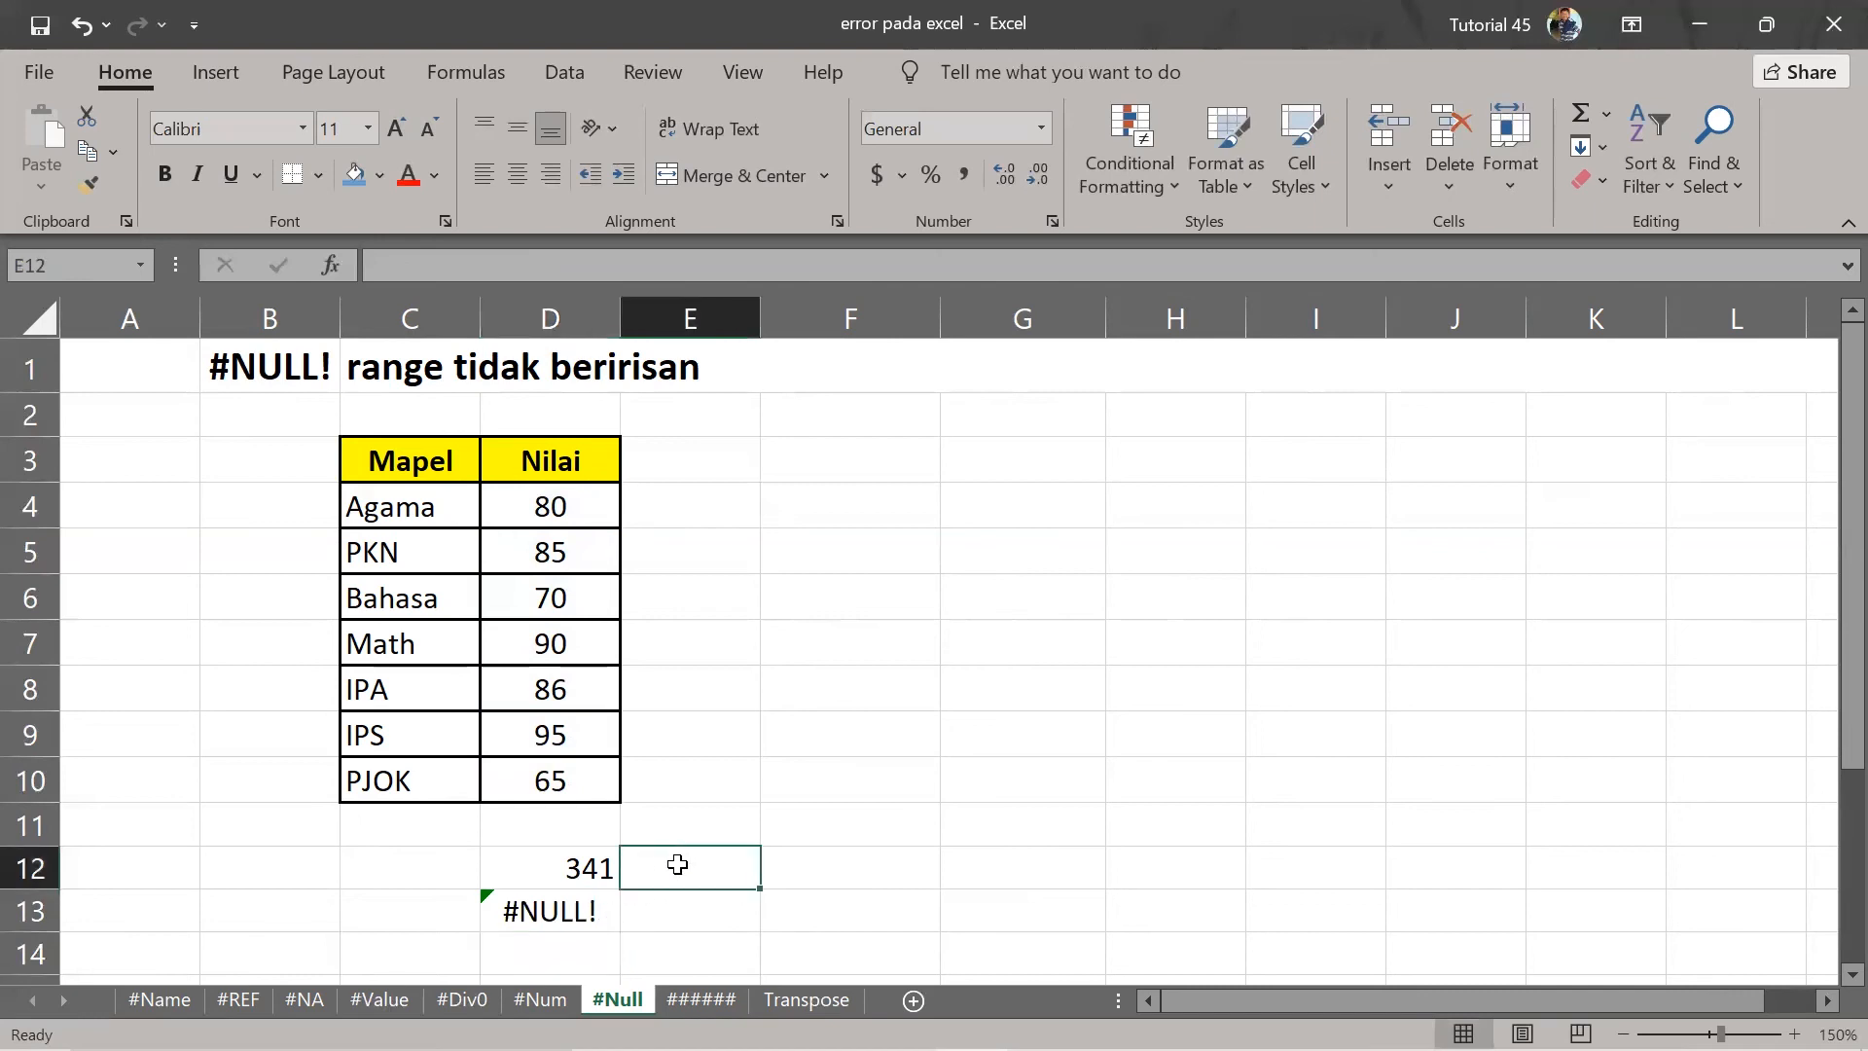
left_click(717, 745)
Glance at the ###### sheet, return to #Null and review the D13 formula without changing it.
left_click(717, 999)
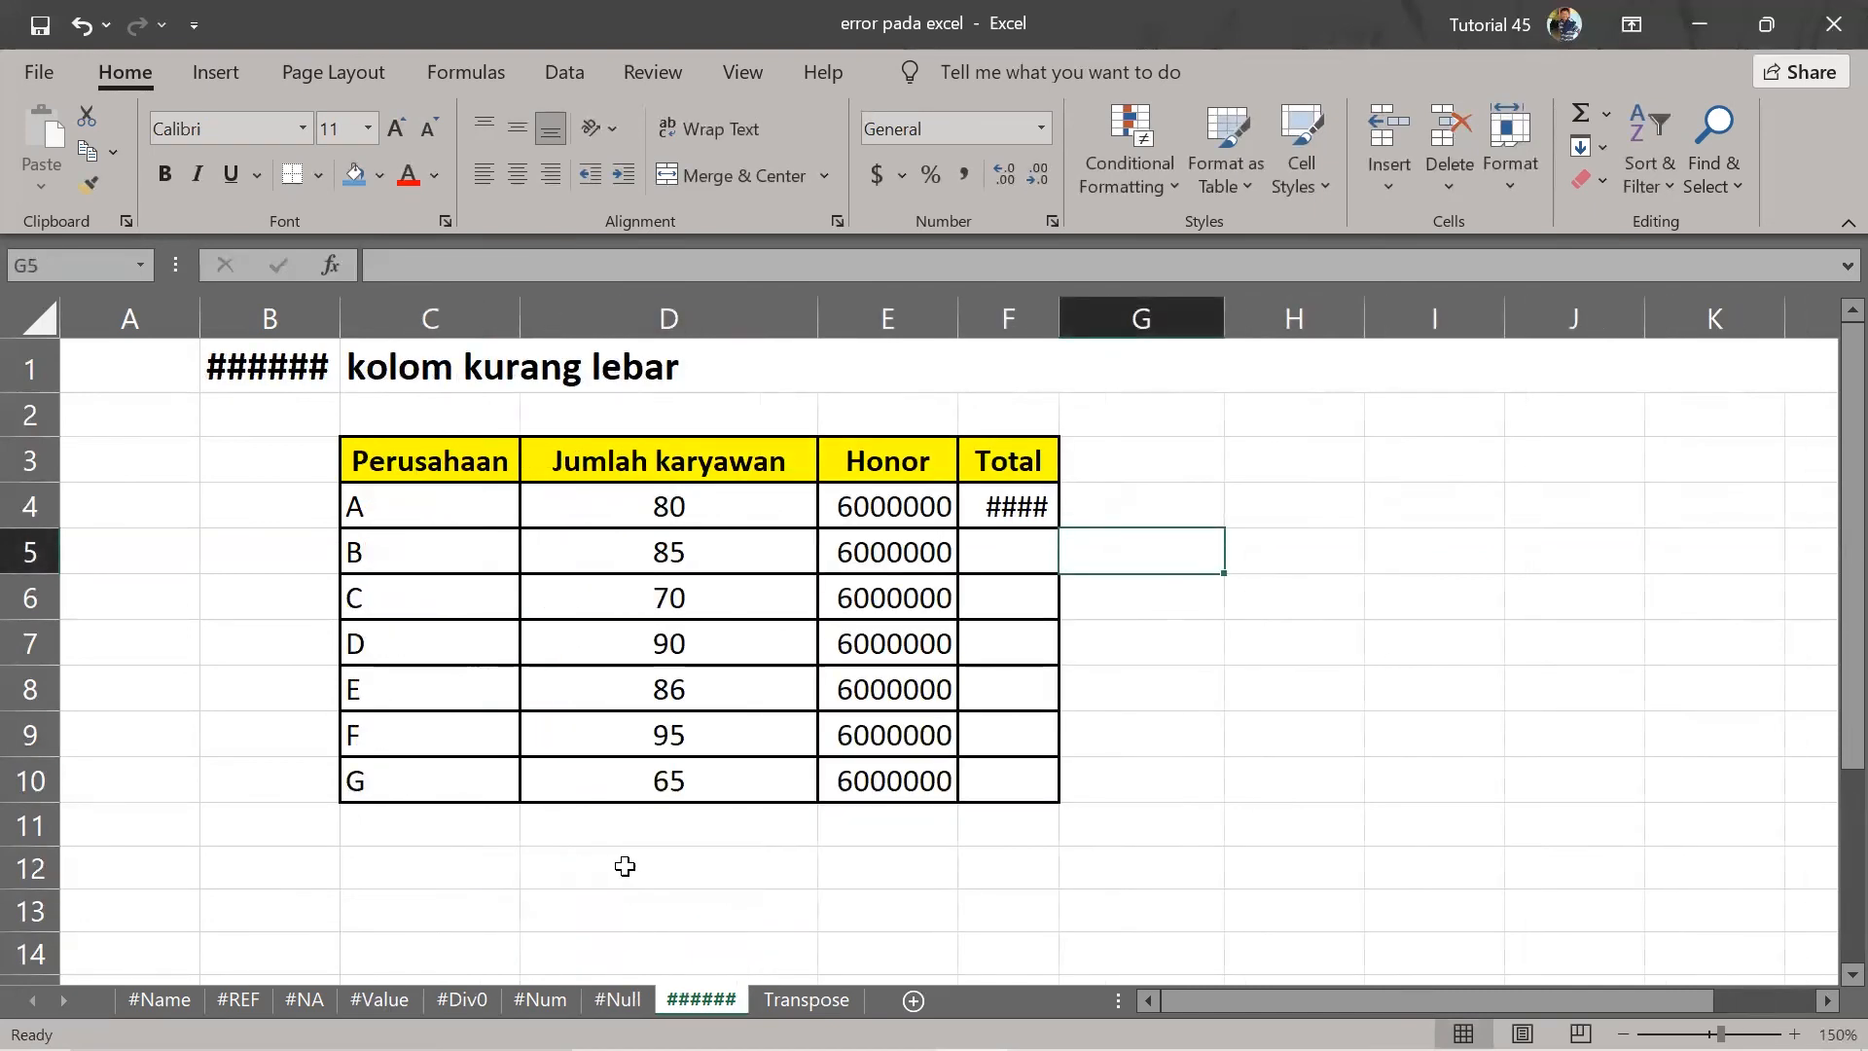
left_click(628, 999)
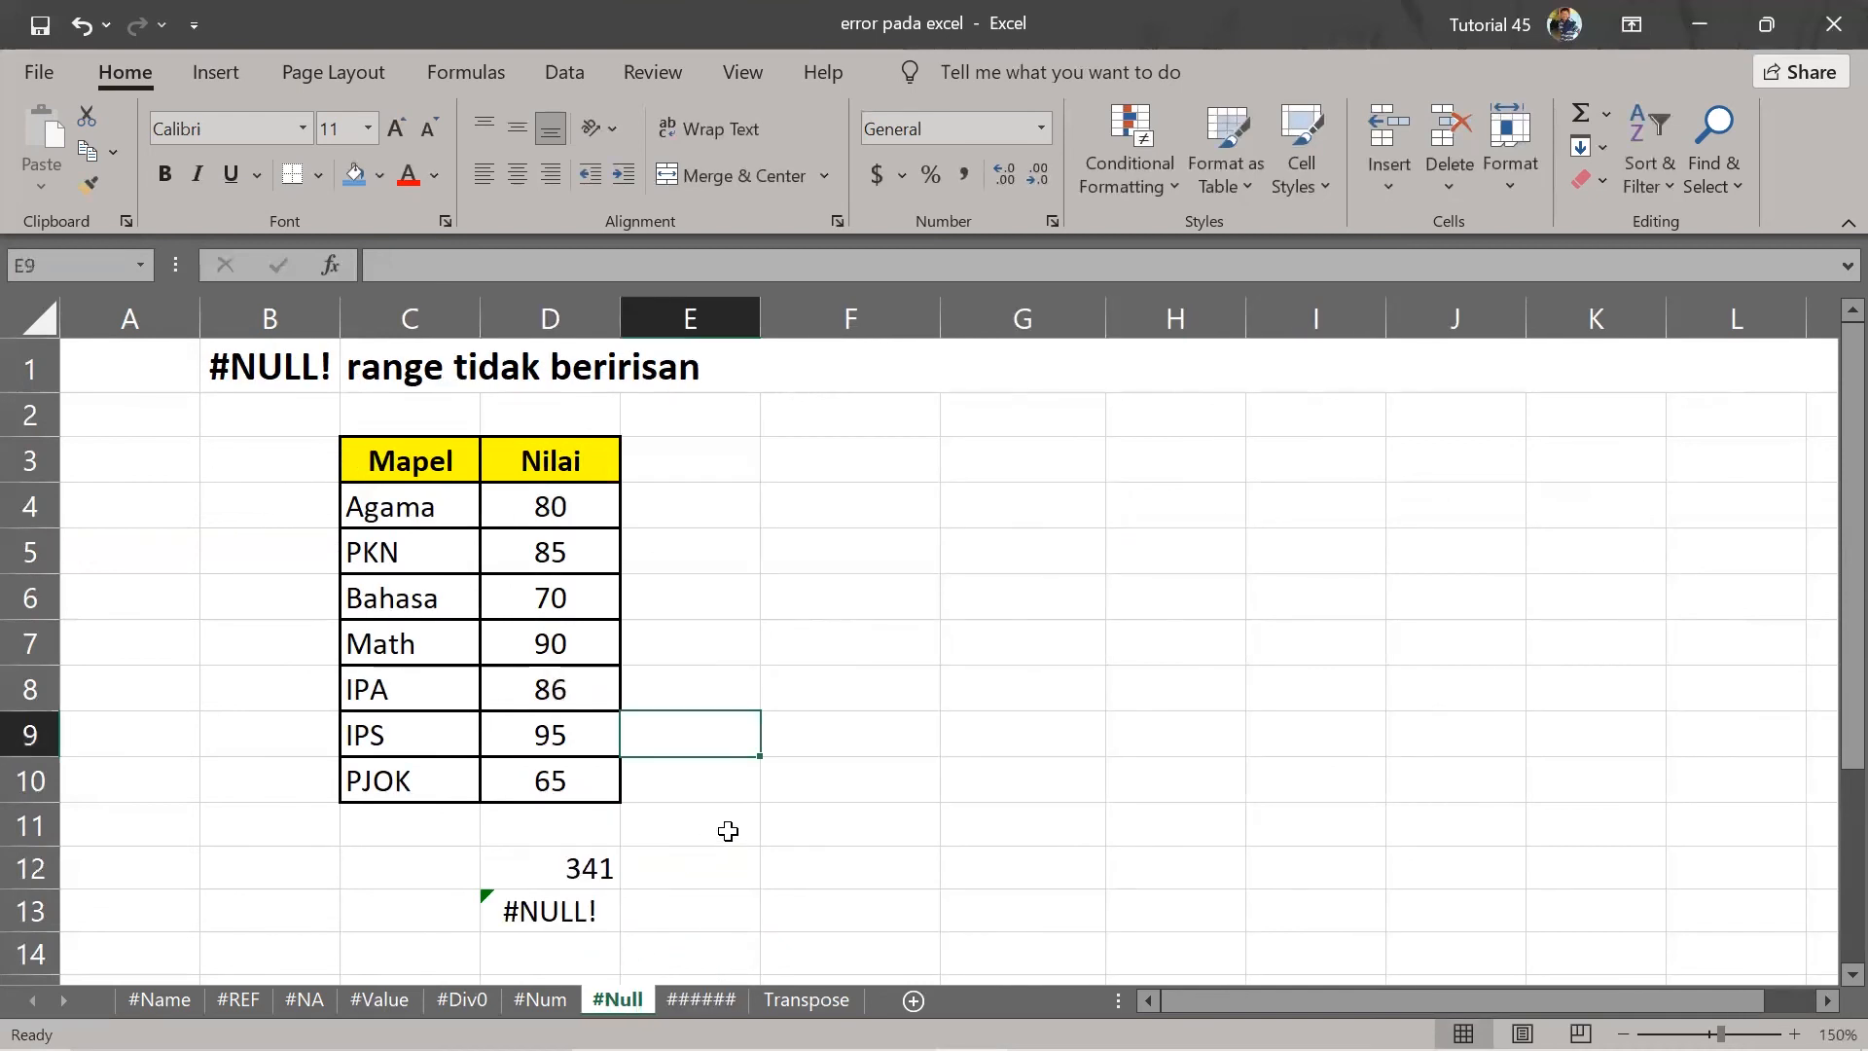
double_click(545, 911)
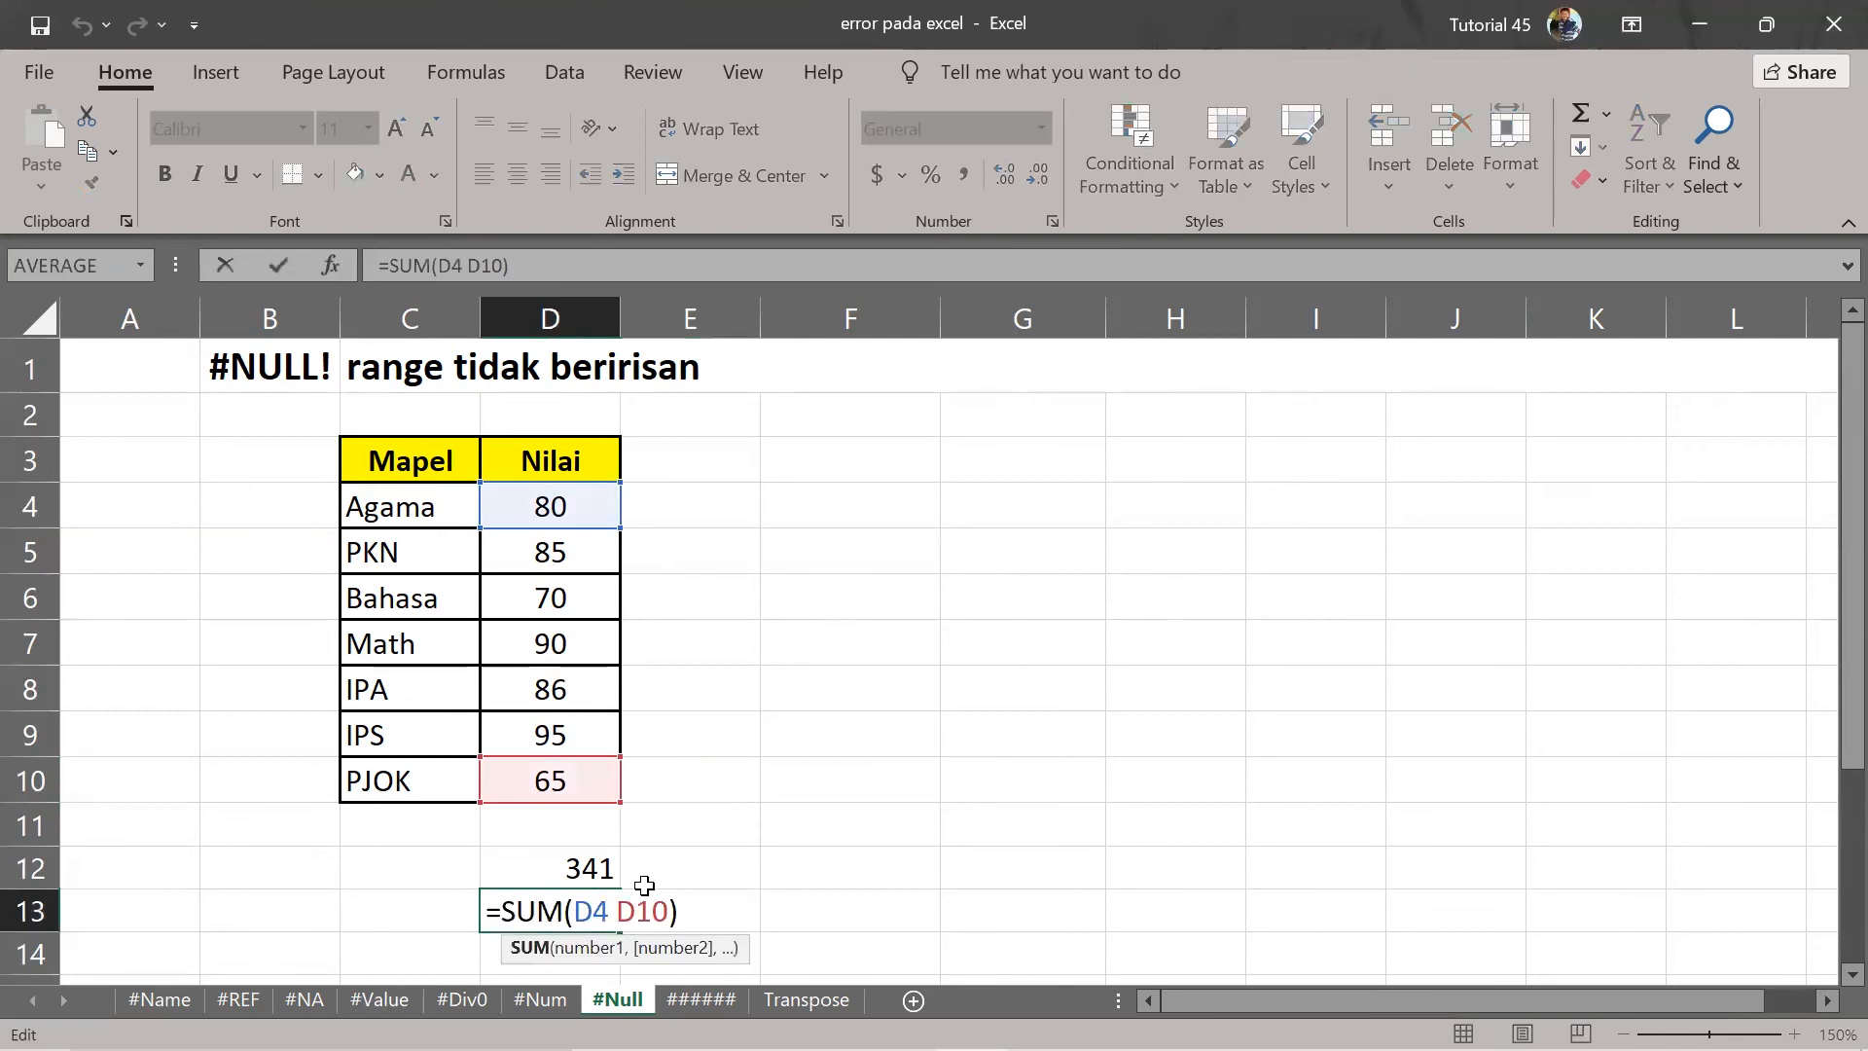
left_click(687, 912)
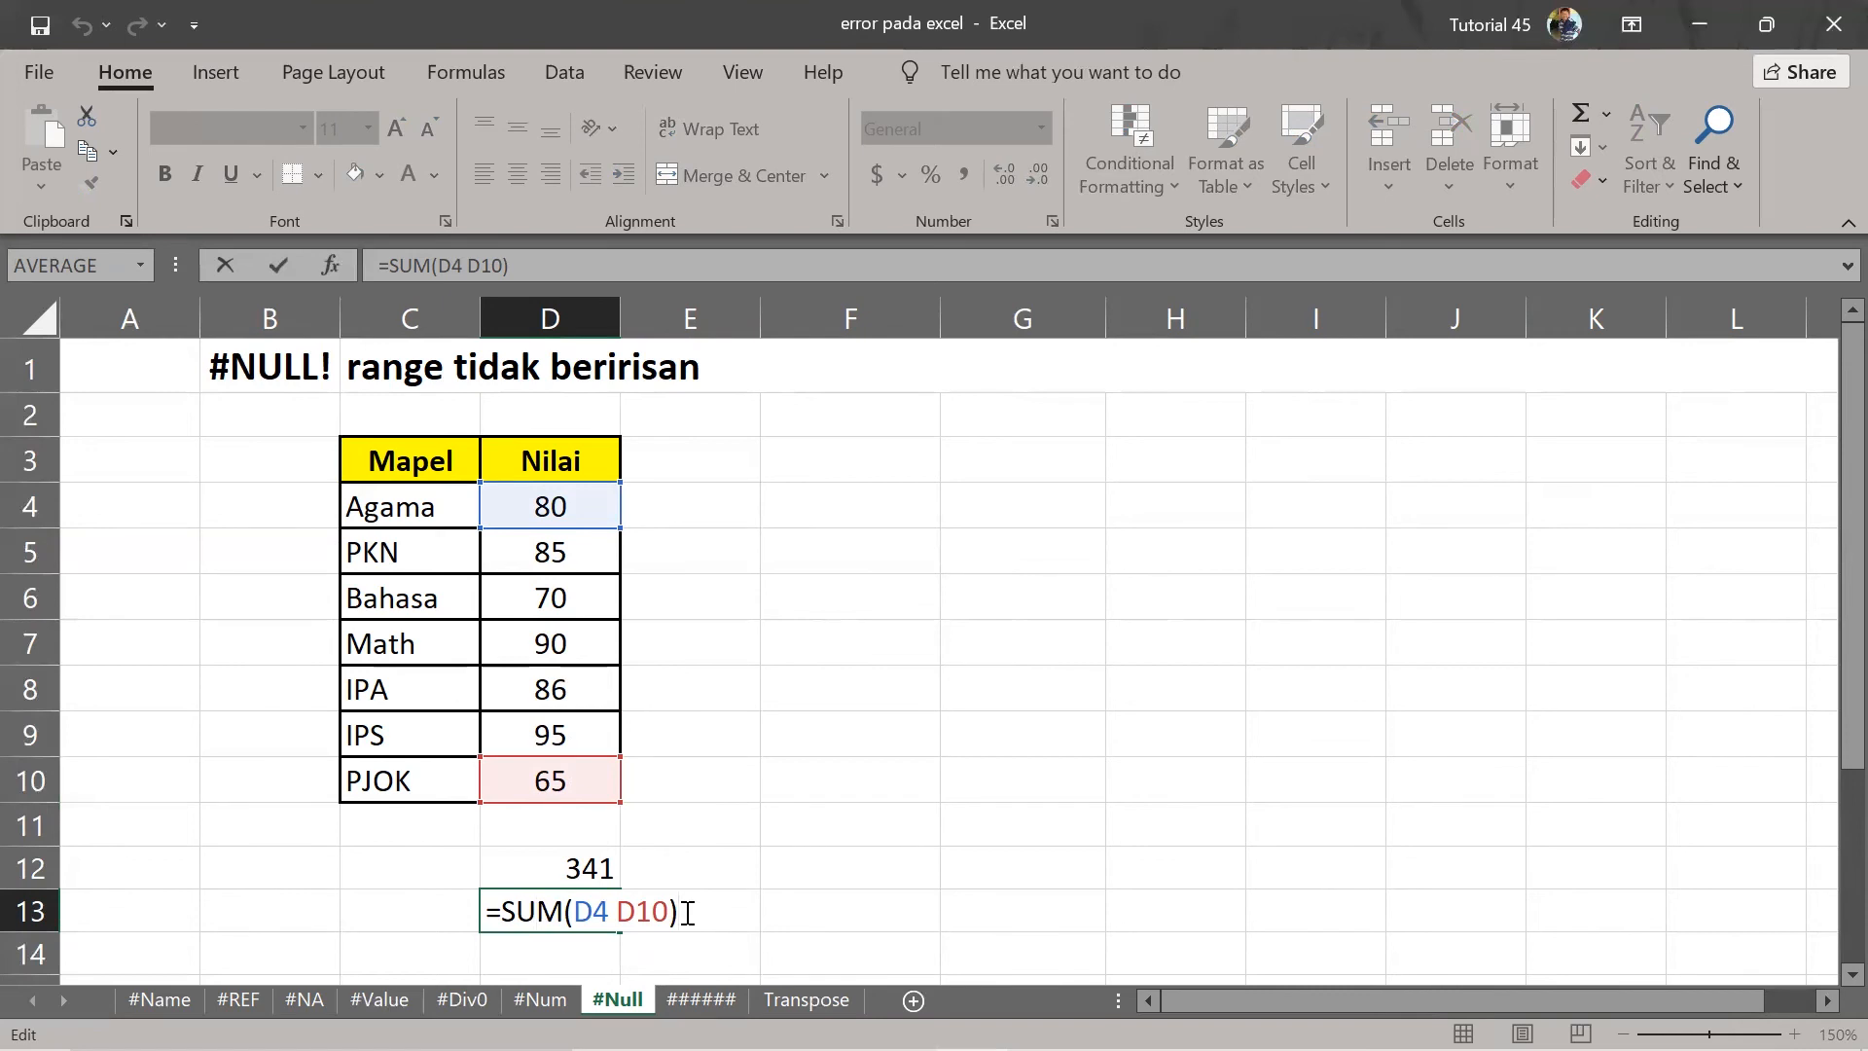
key("Return")
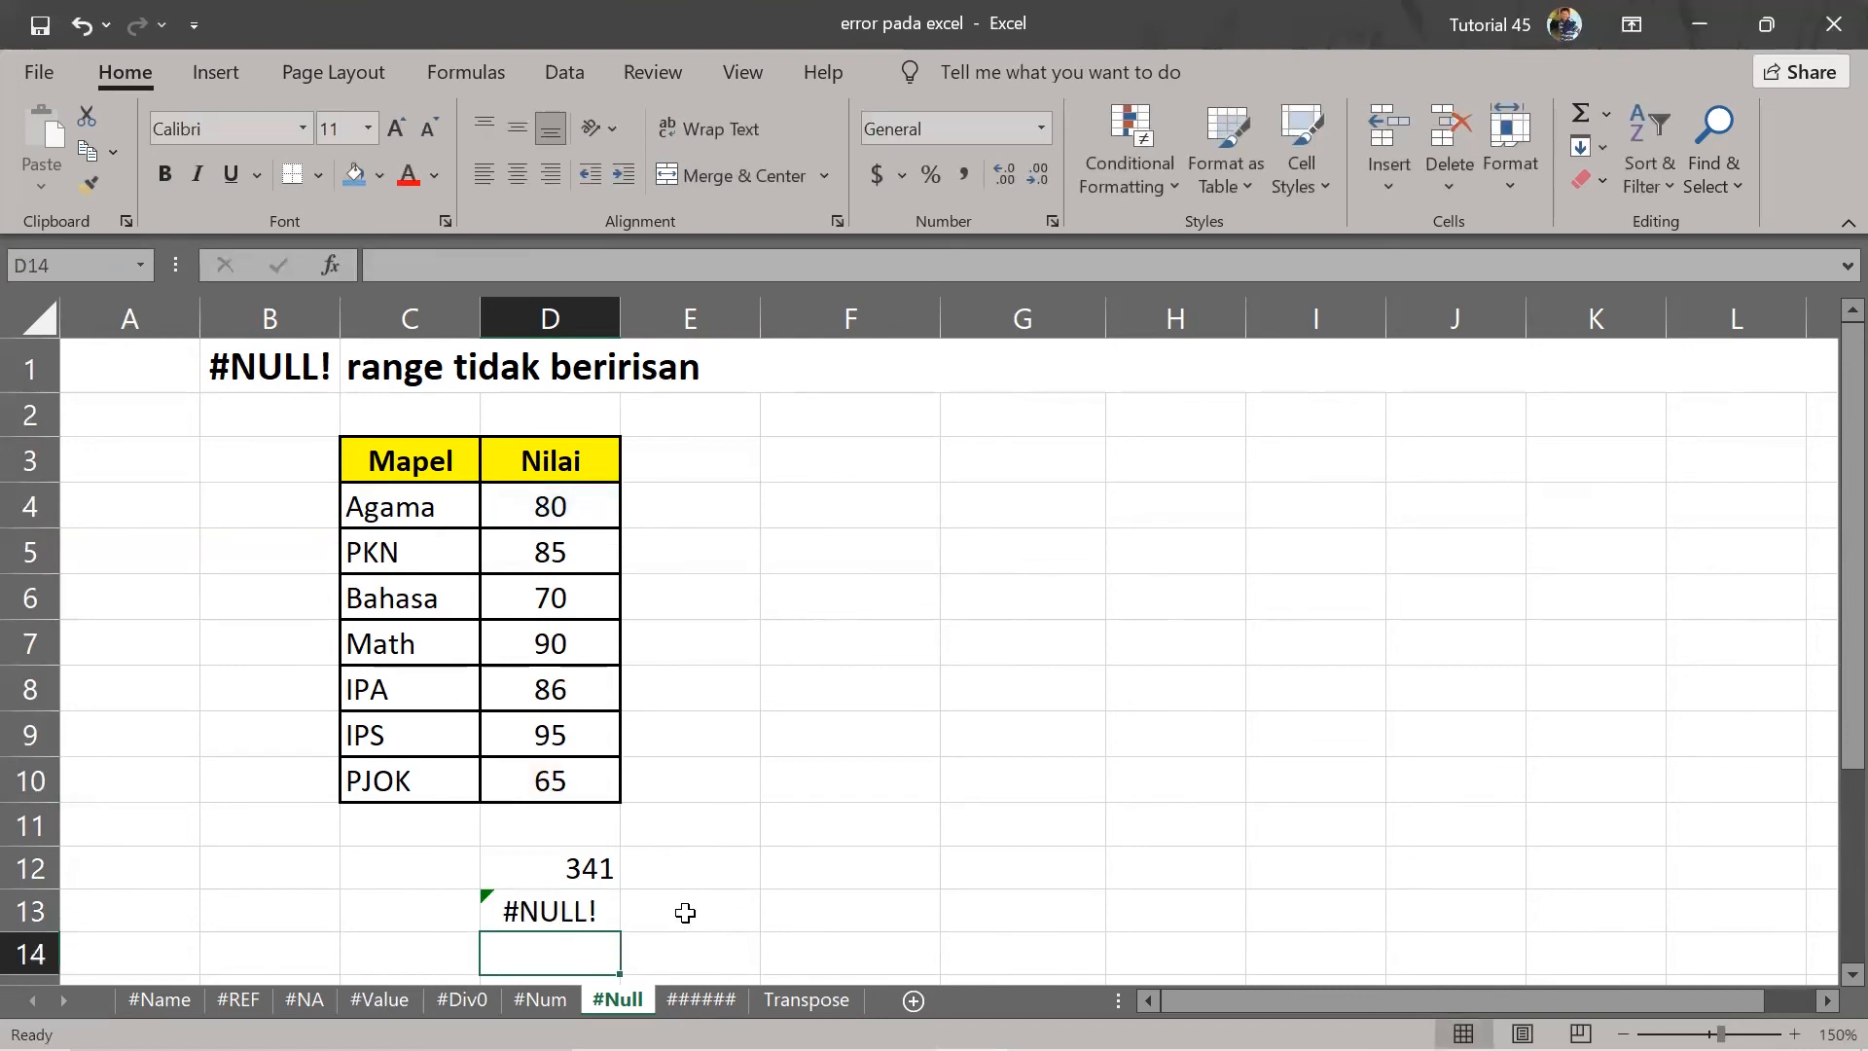
On the ###### sheet, change the Honor header in E3 to Honor/orang and auto-fit column E to its contents.
left_click(700, 999)
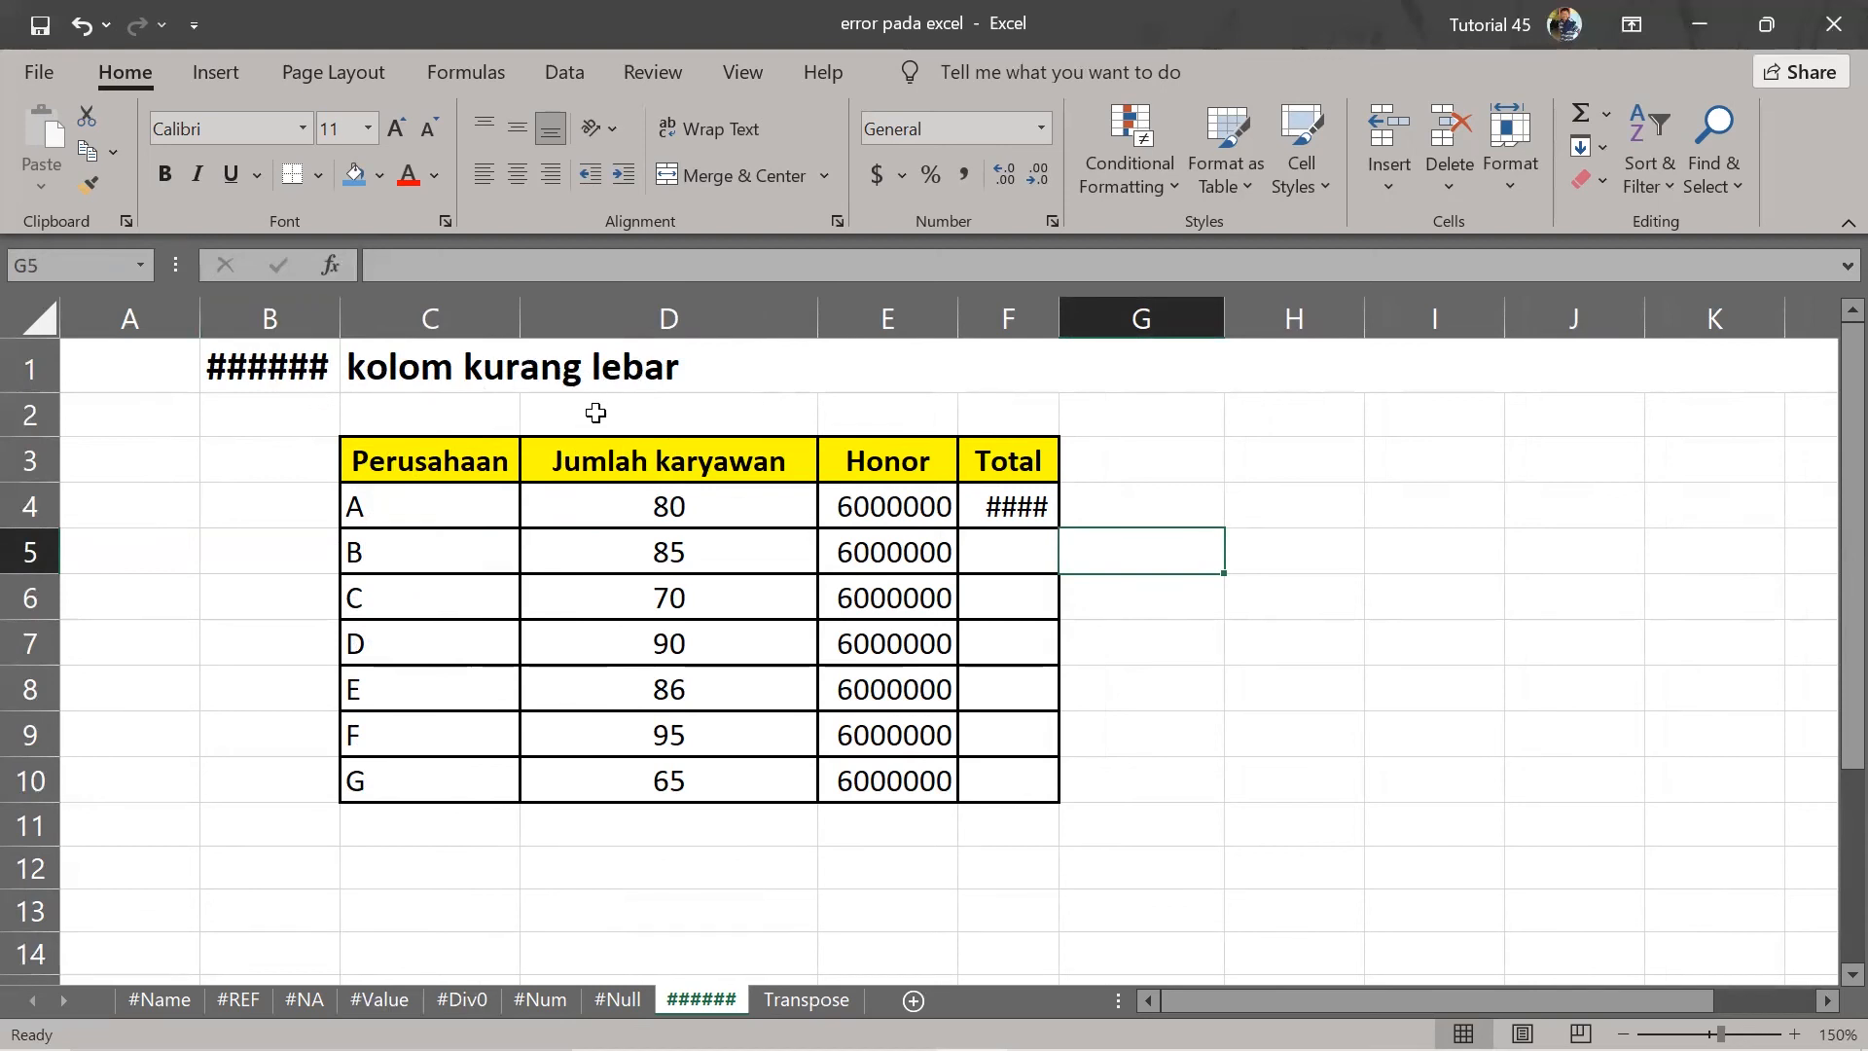
left_click(718, 521)
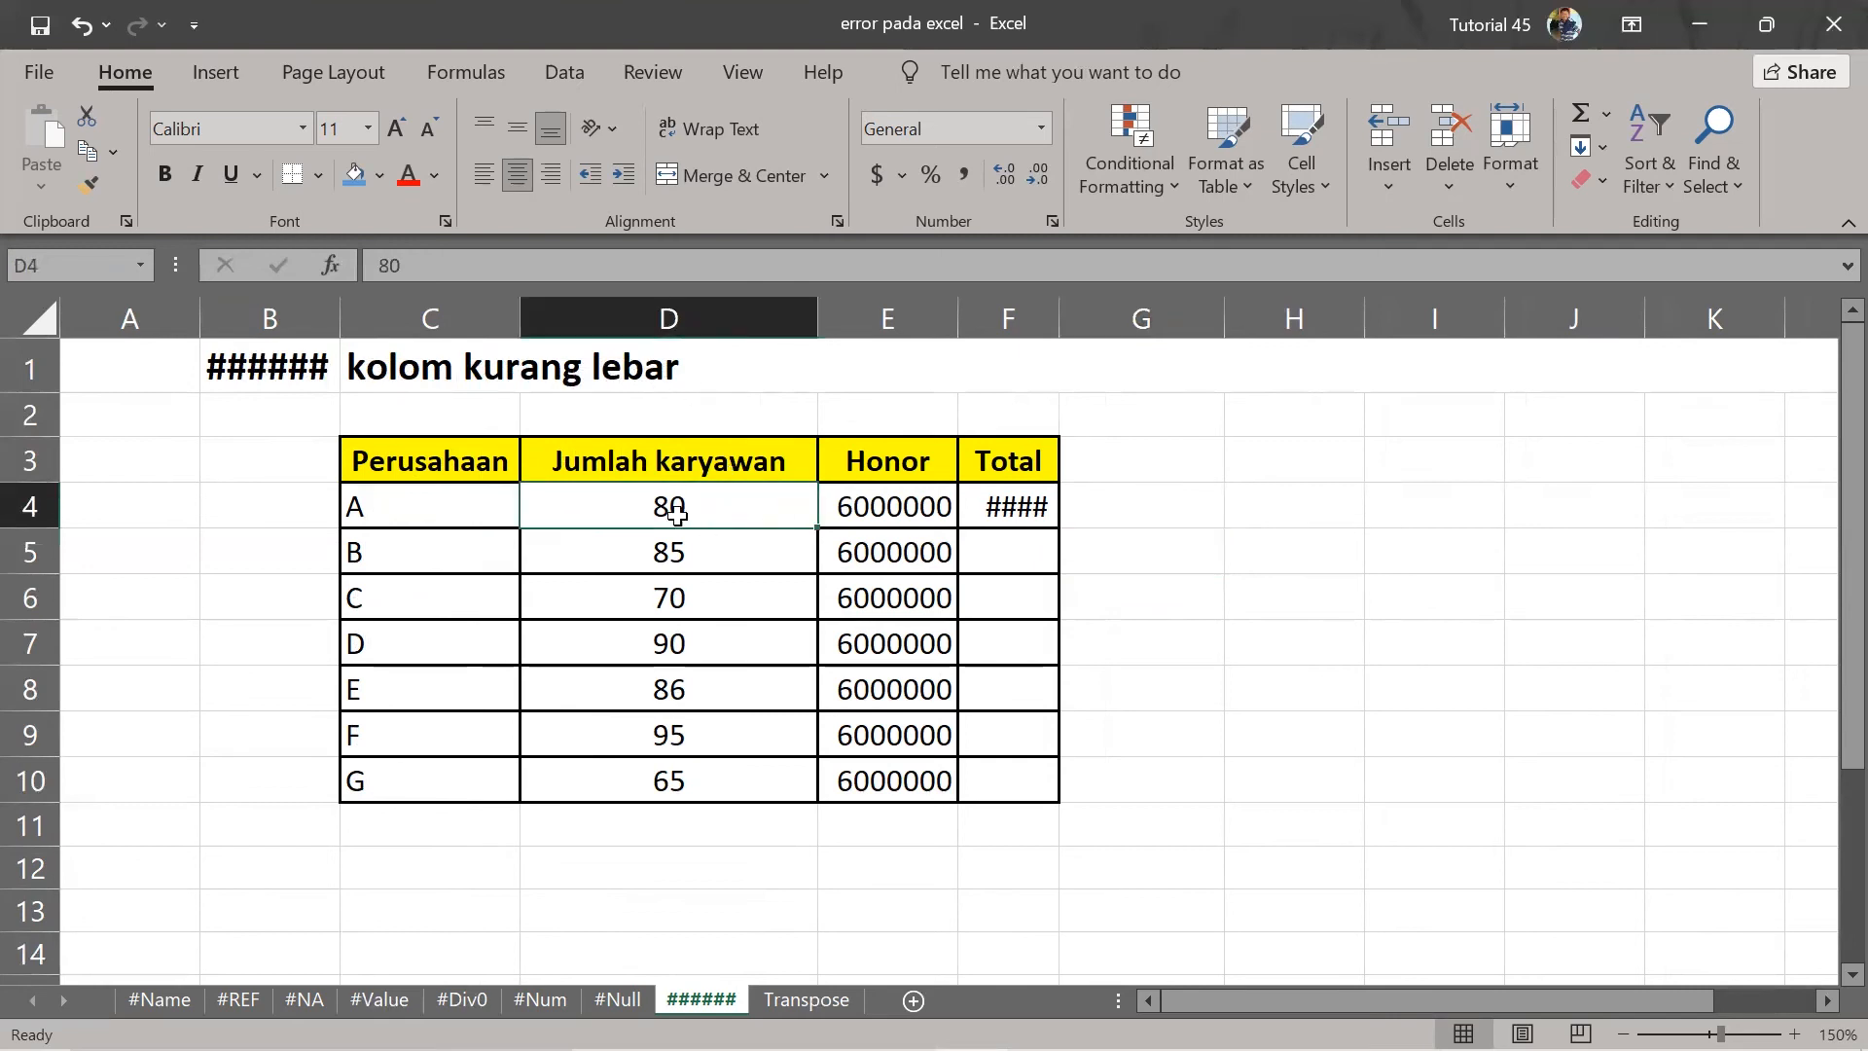
left_click(458, 472)
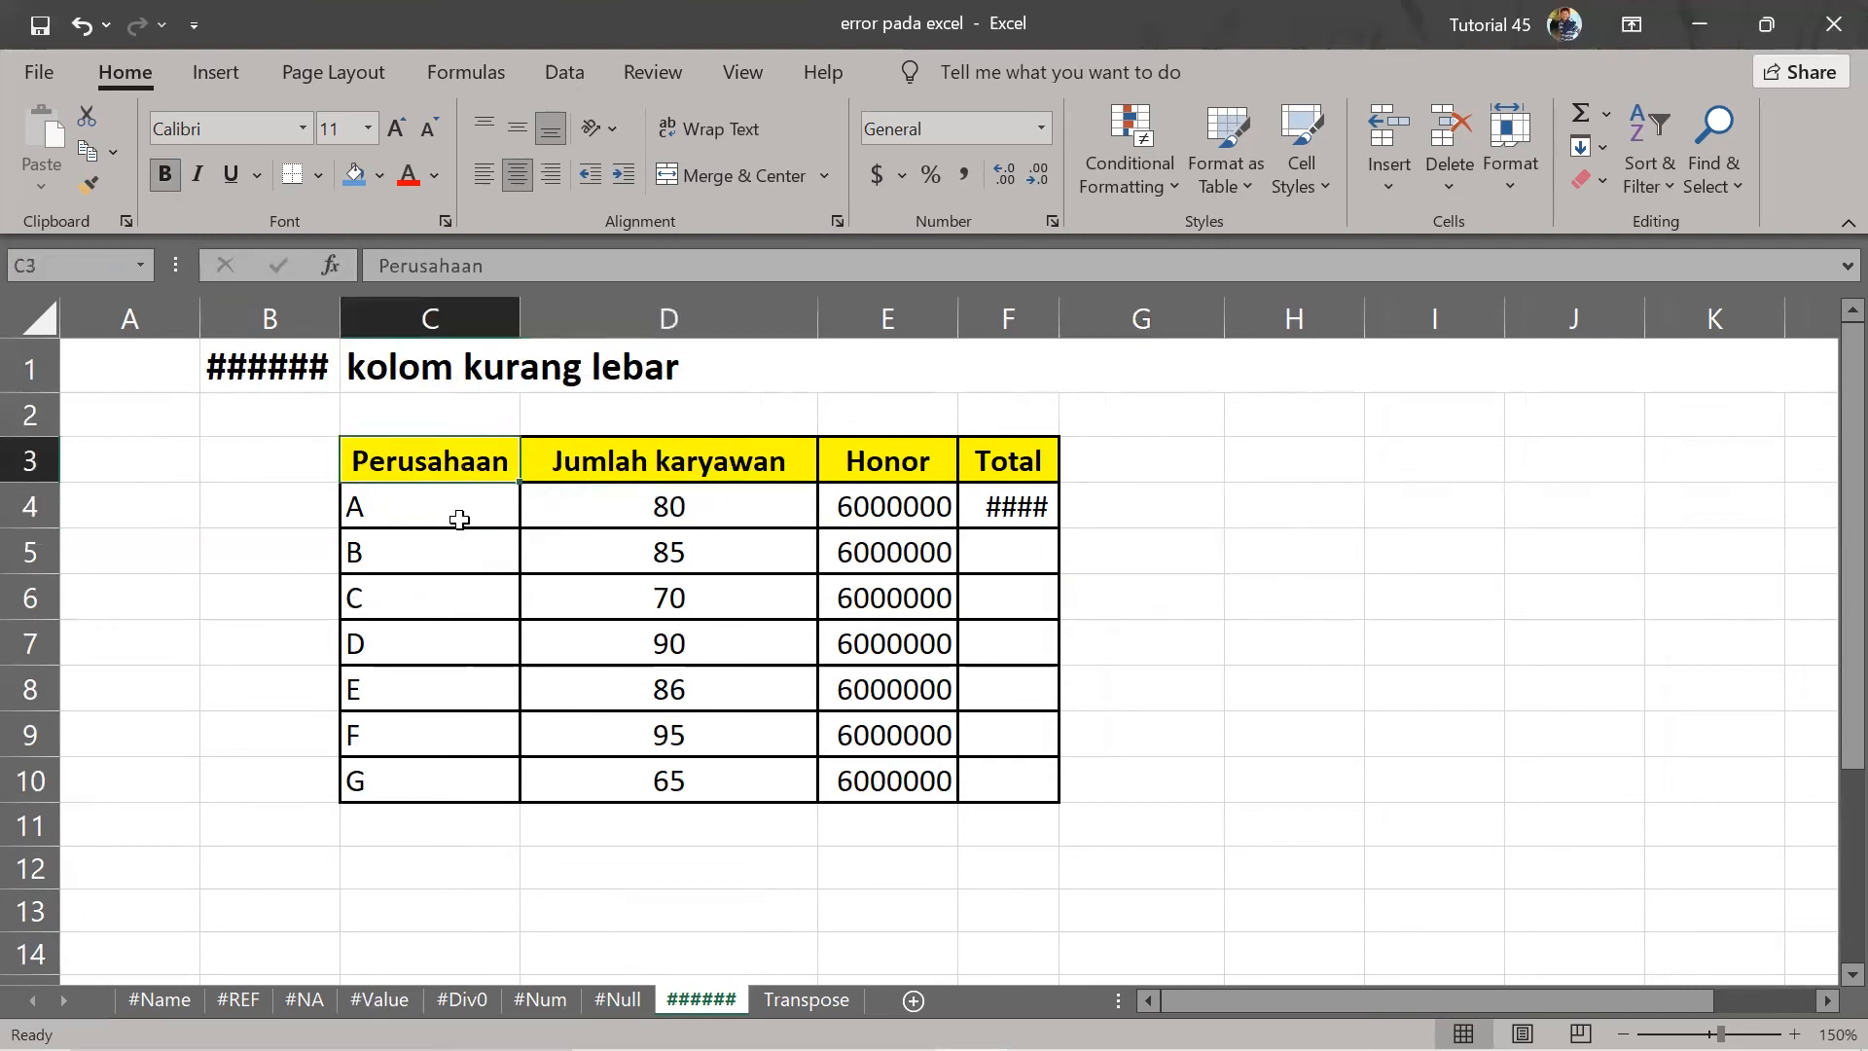
left_click(692, 477)
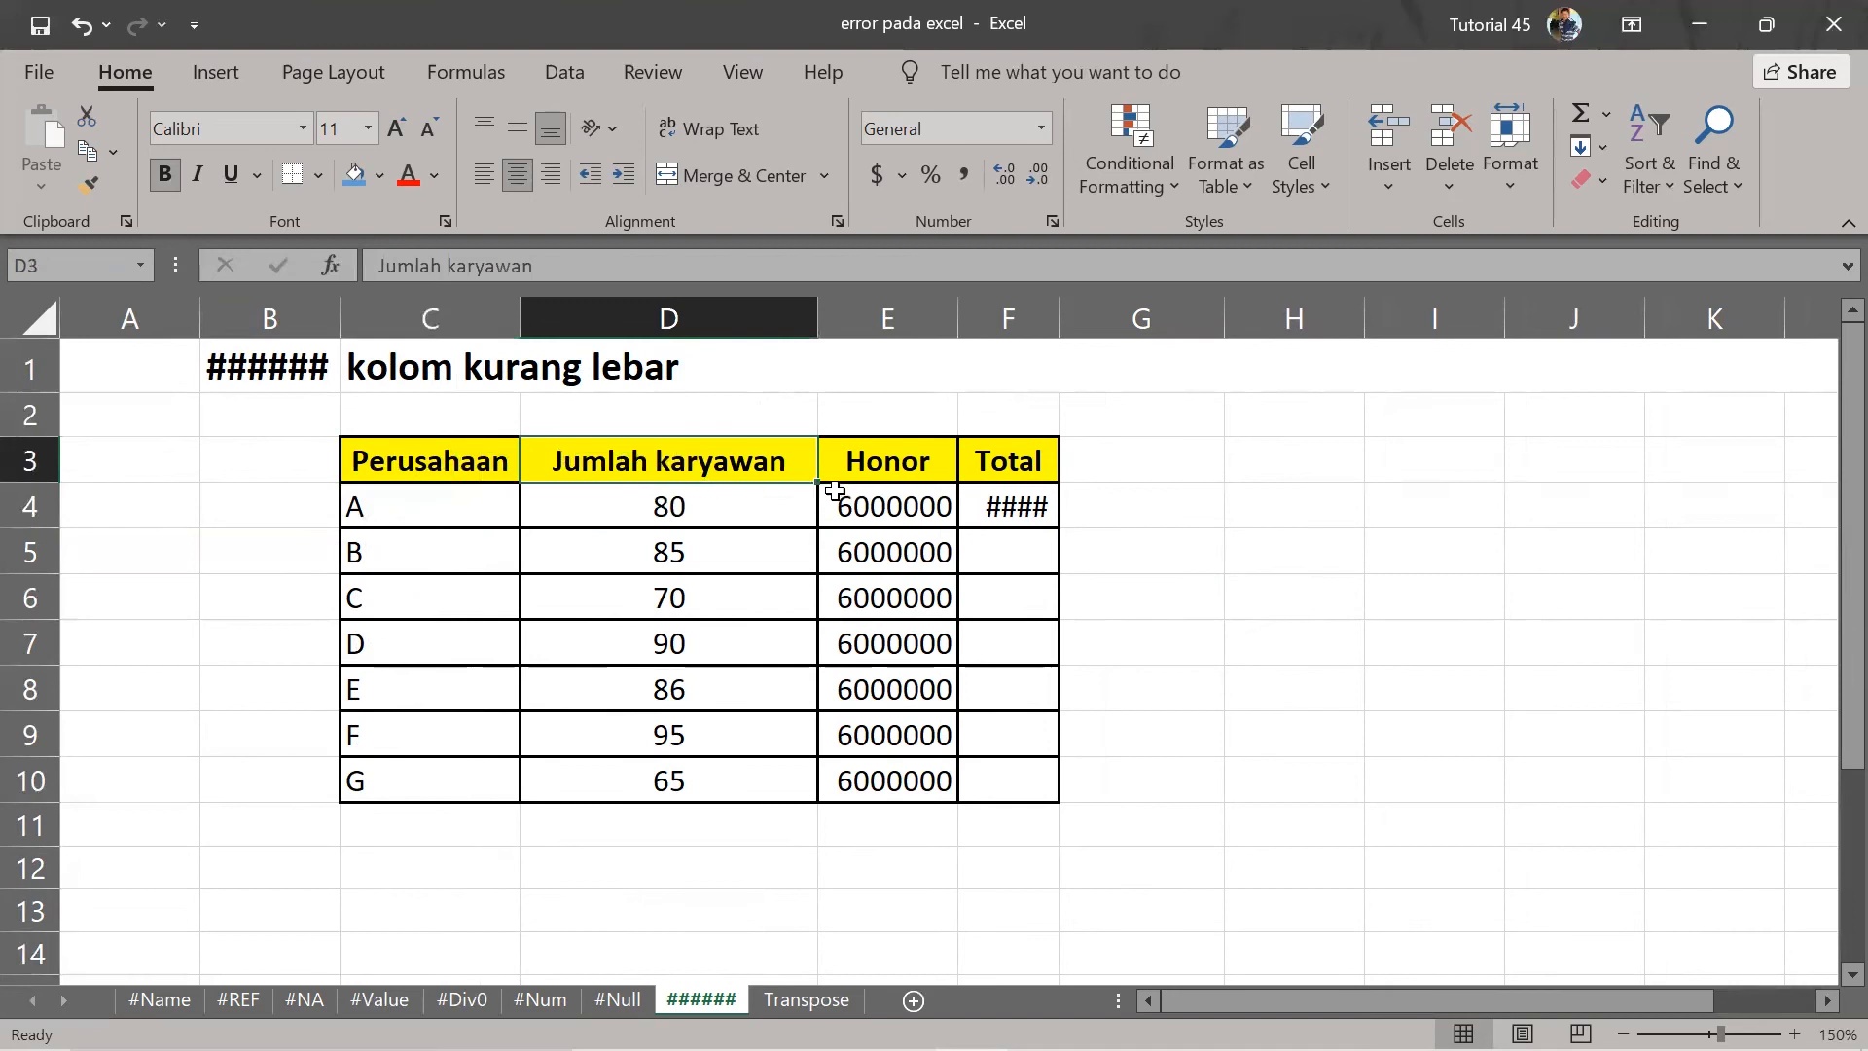
left_click(869, 505)
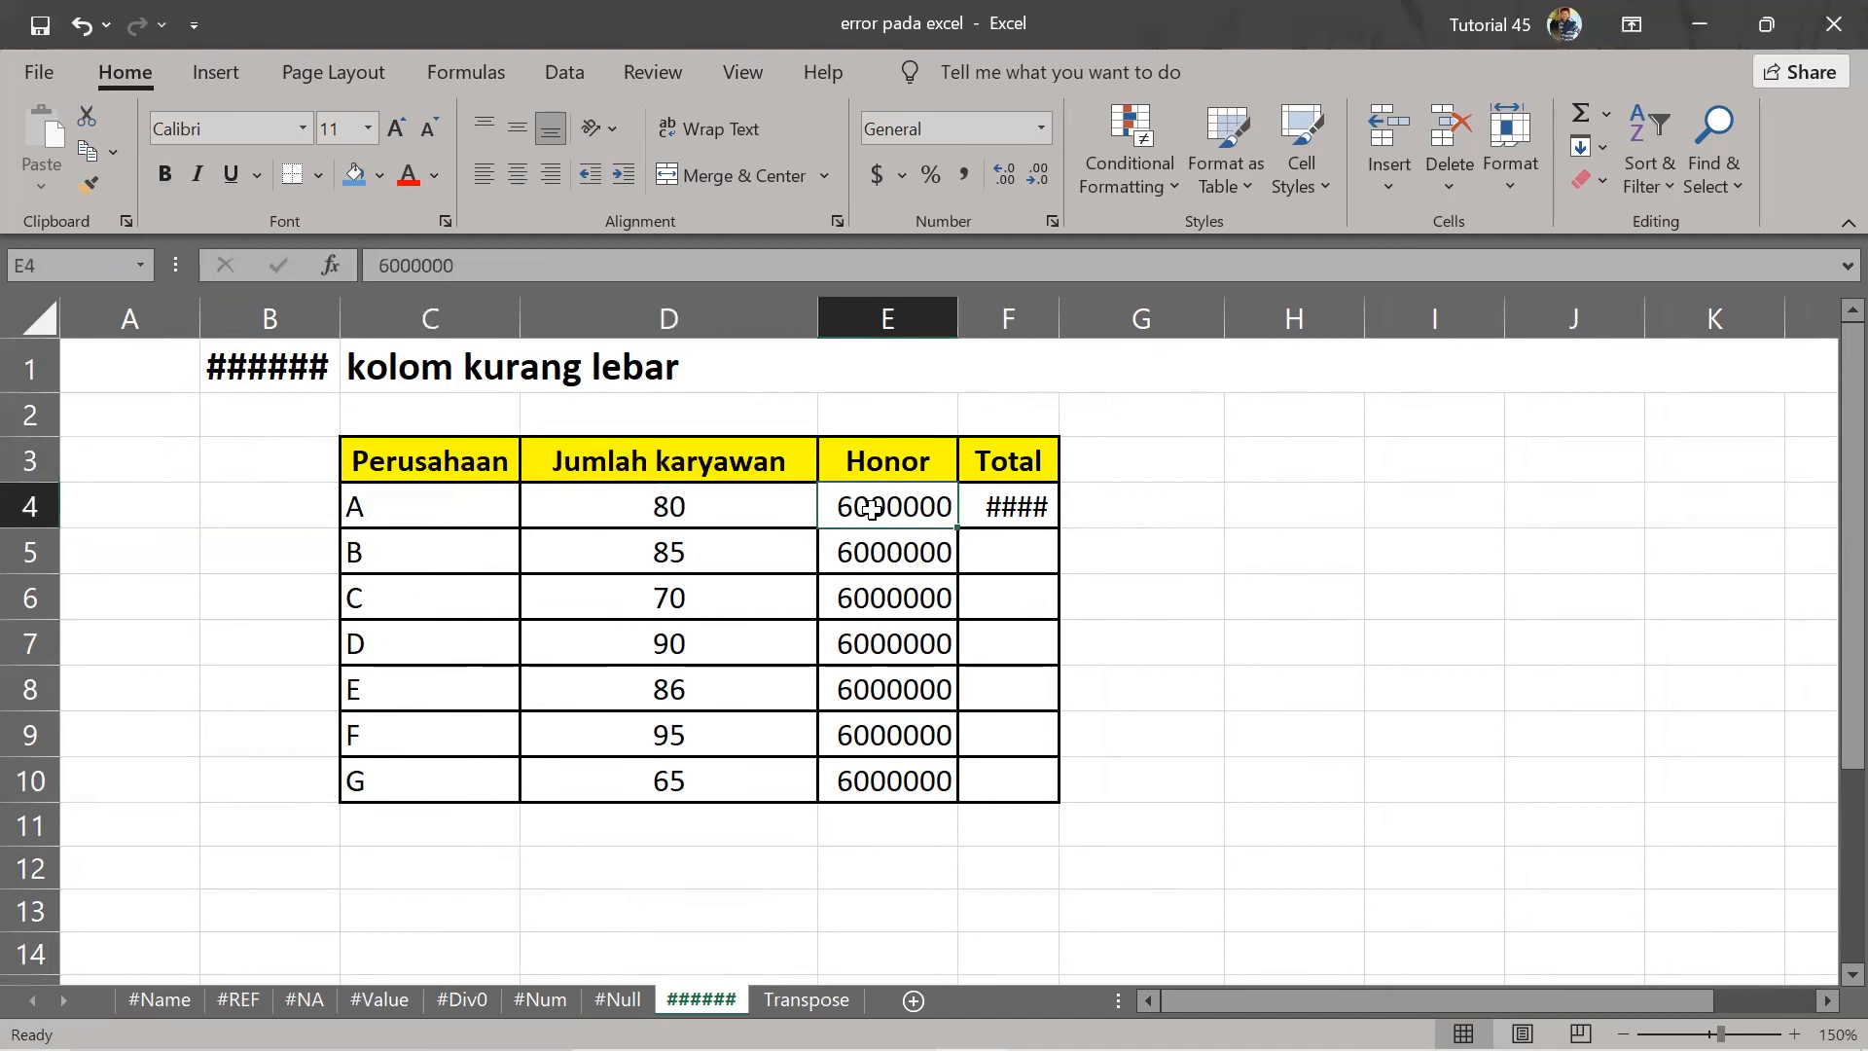
double_click(924, 463)
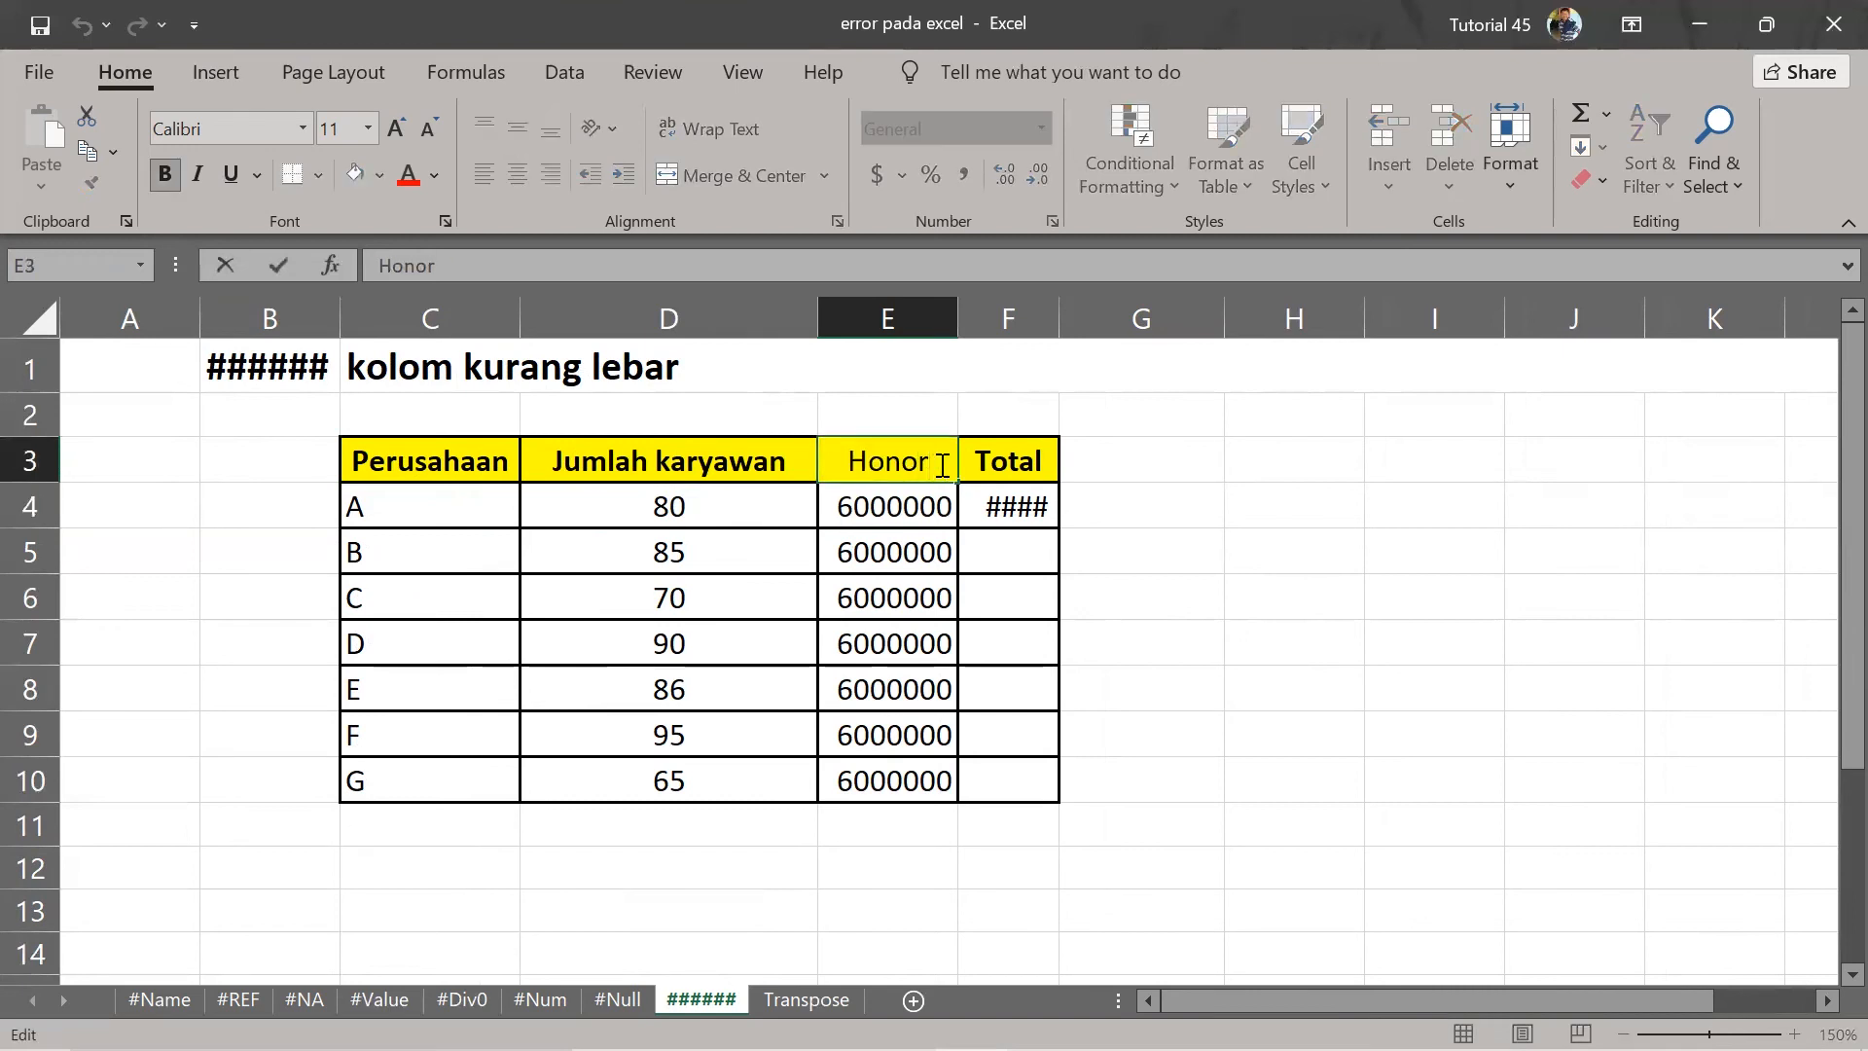
type("/orang")
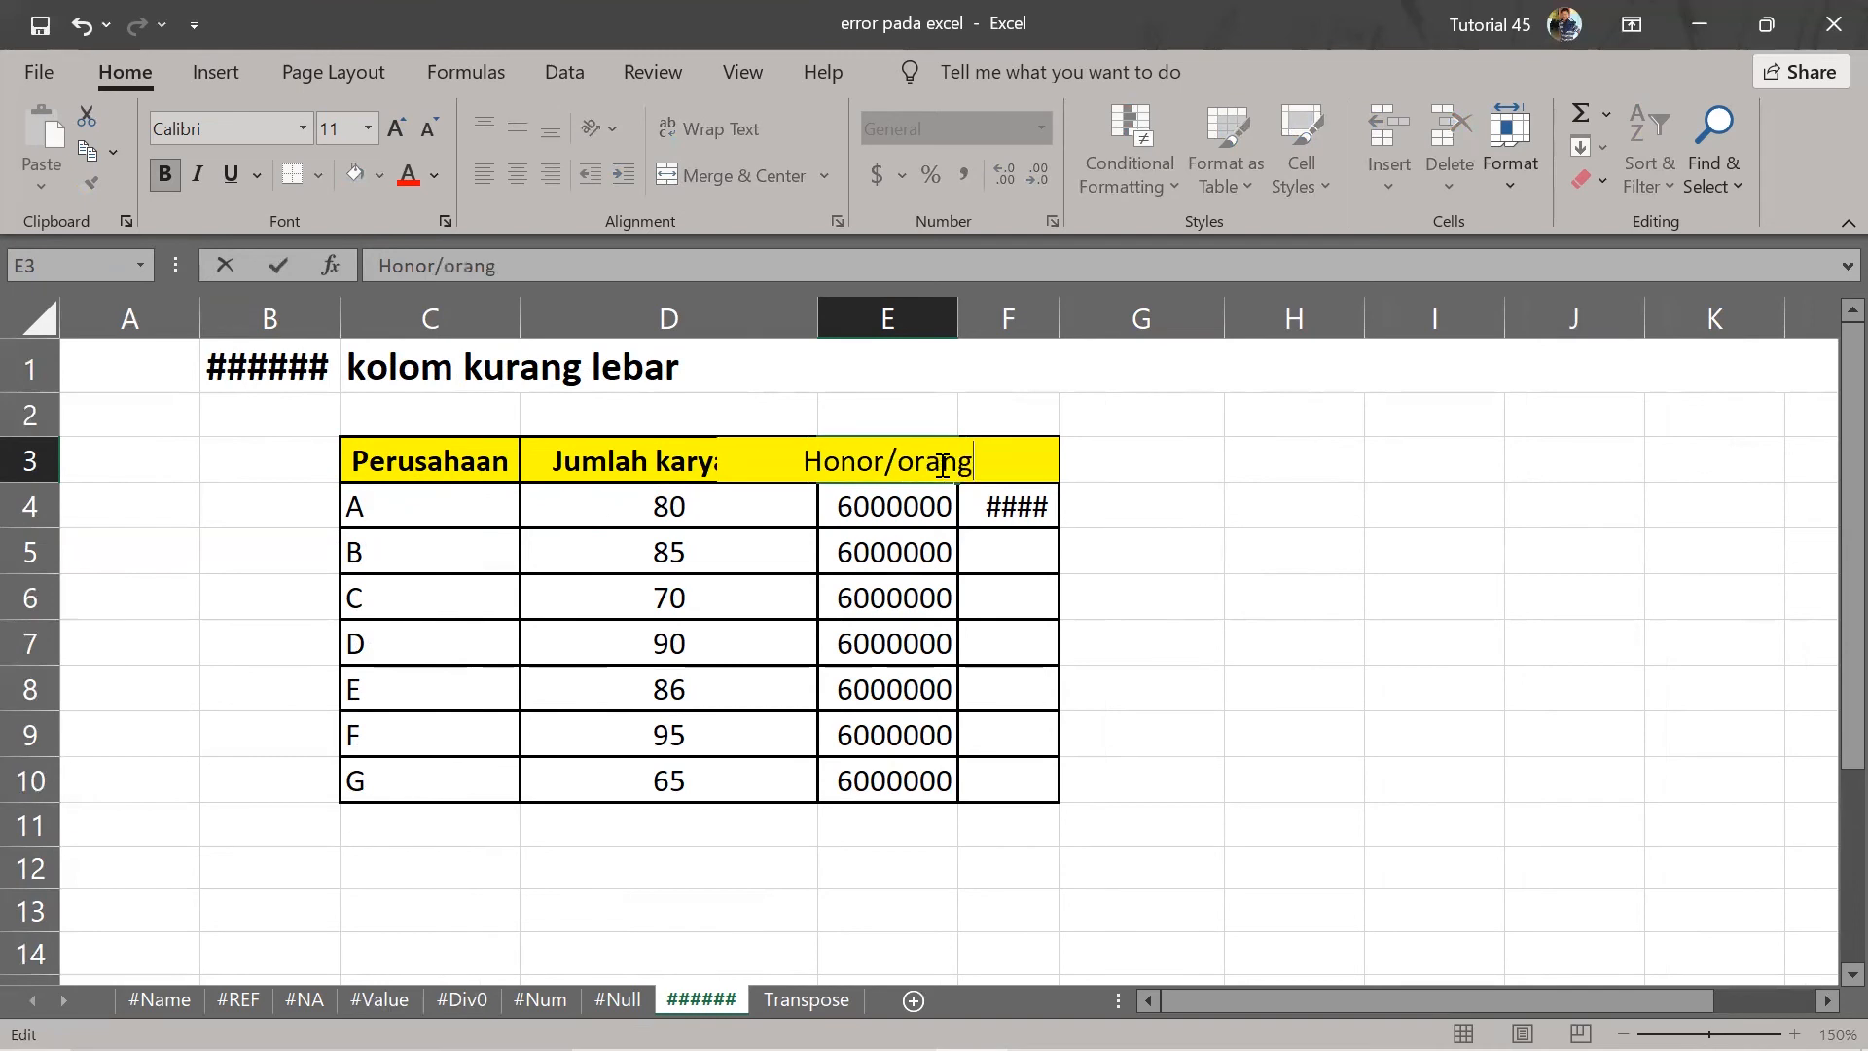
key("Return")
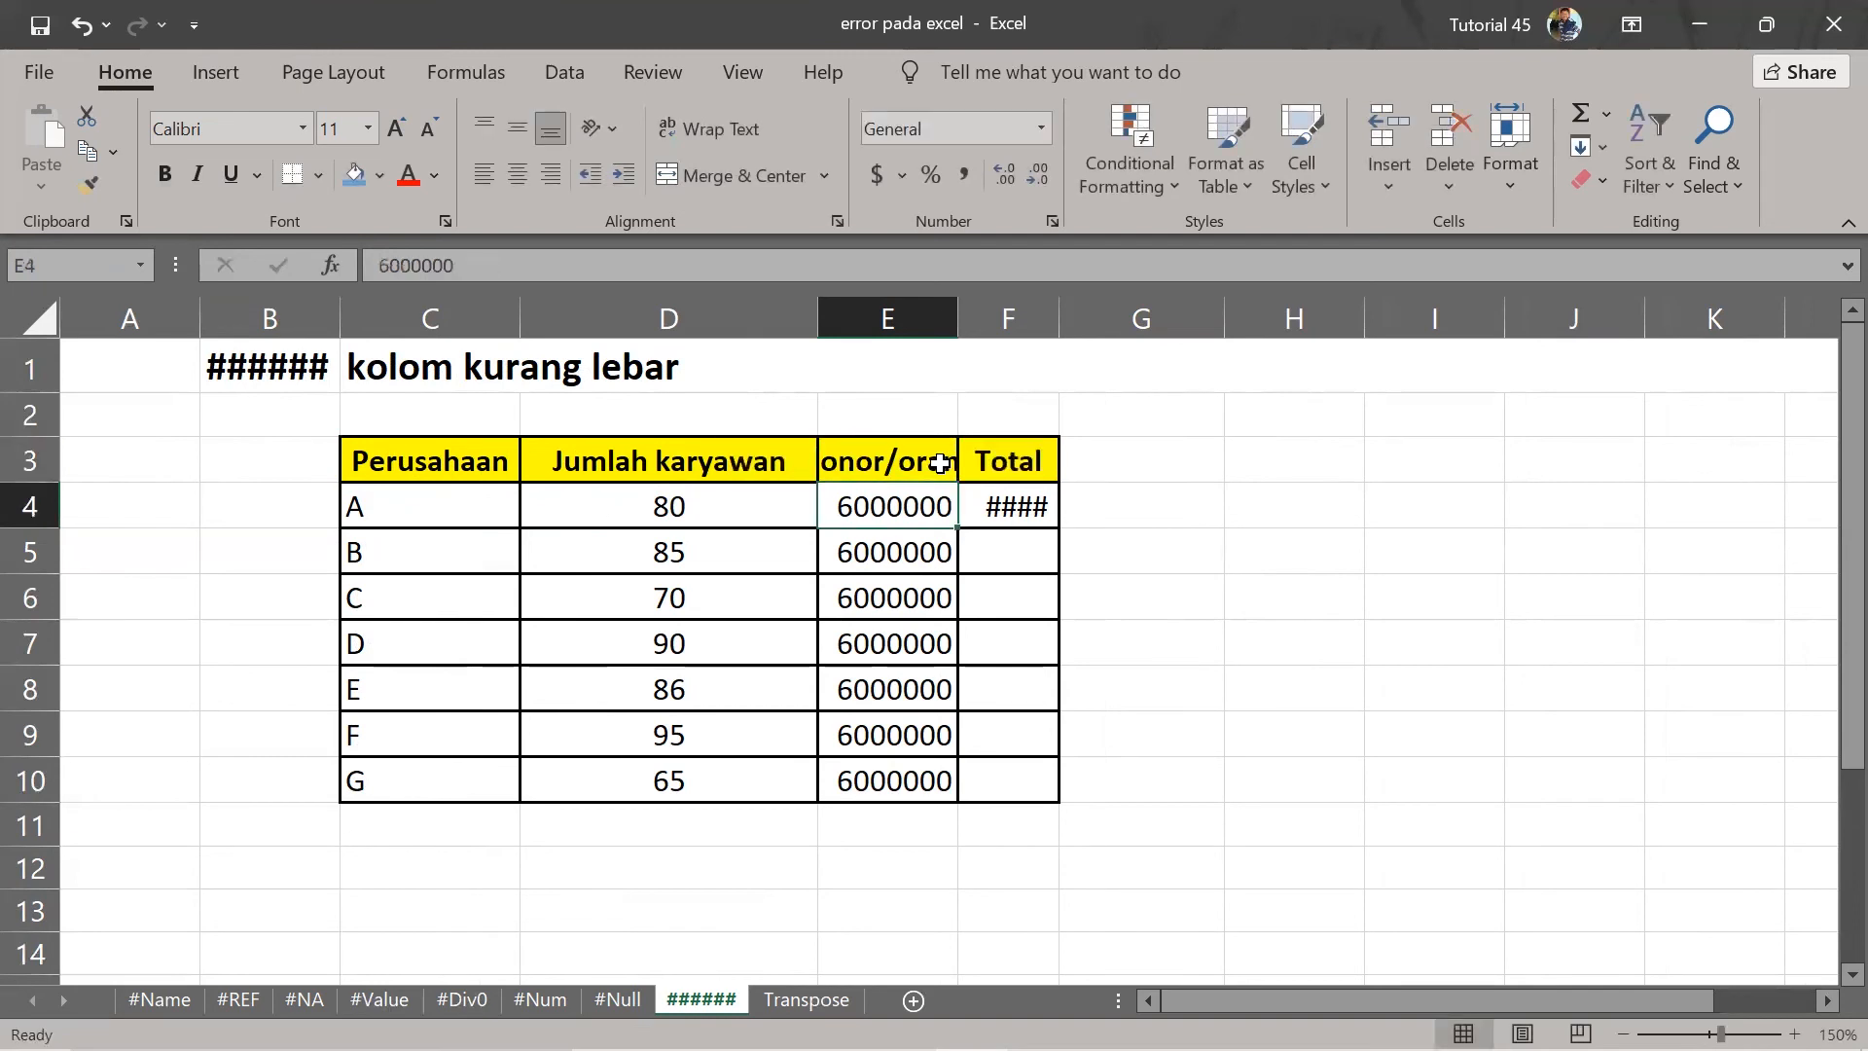
double_click(960, 332)
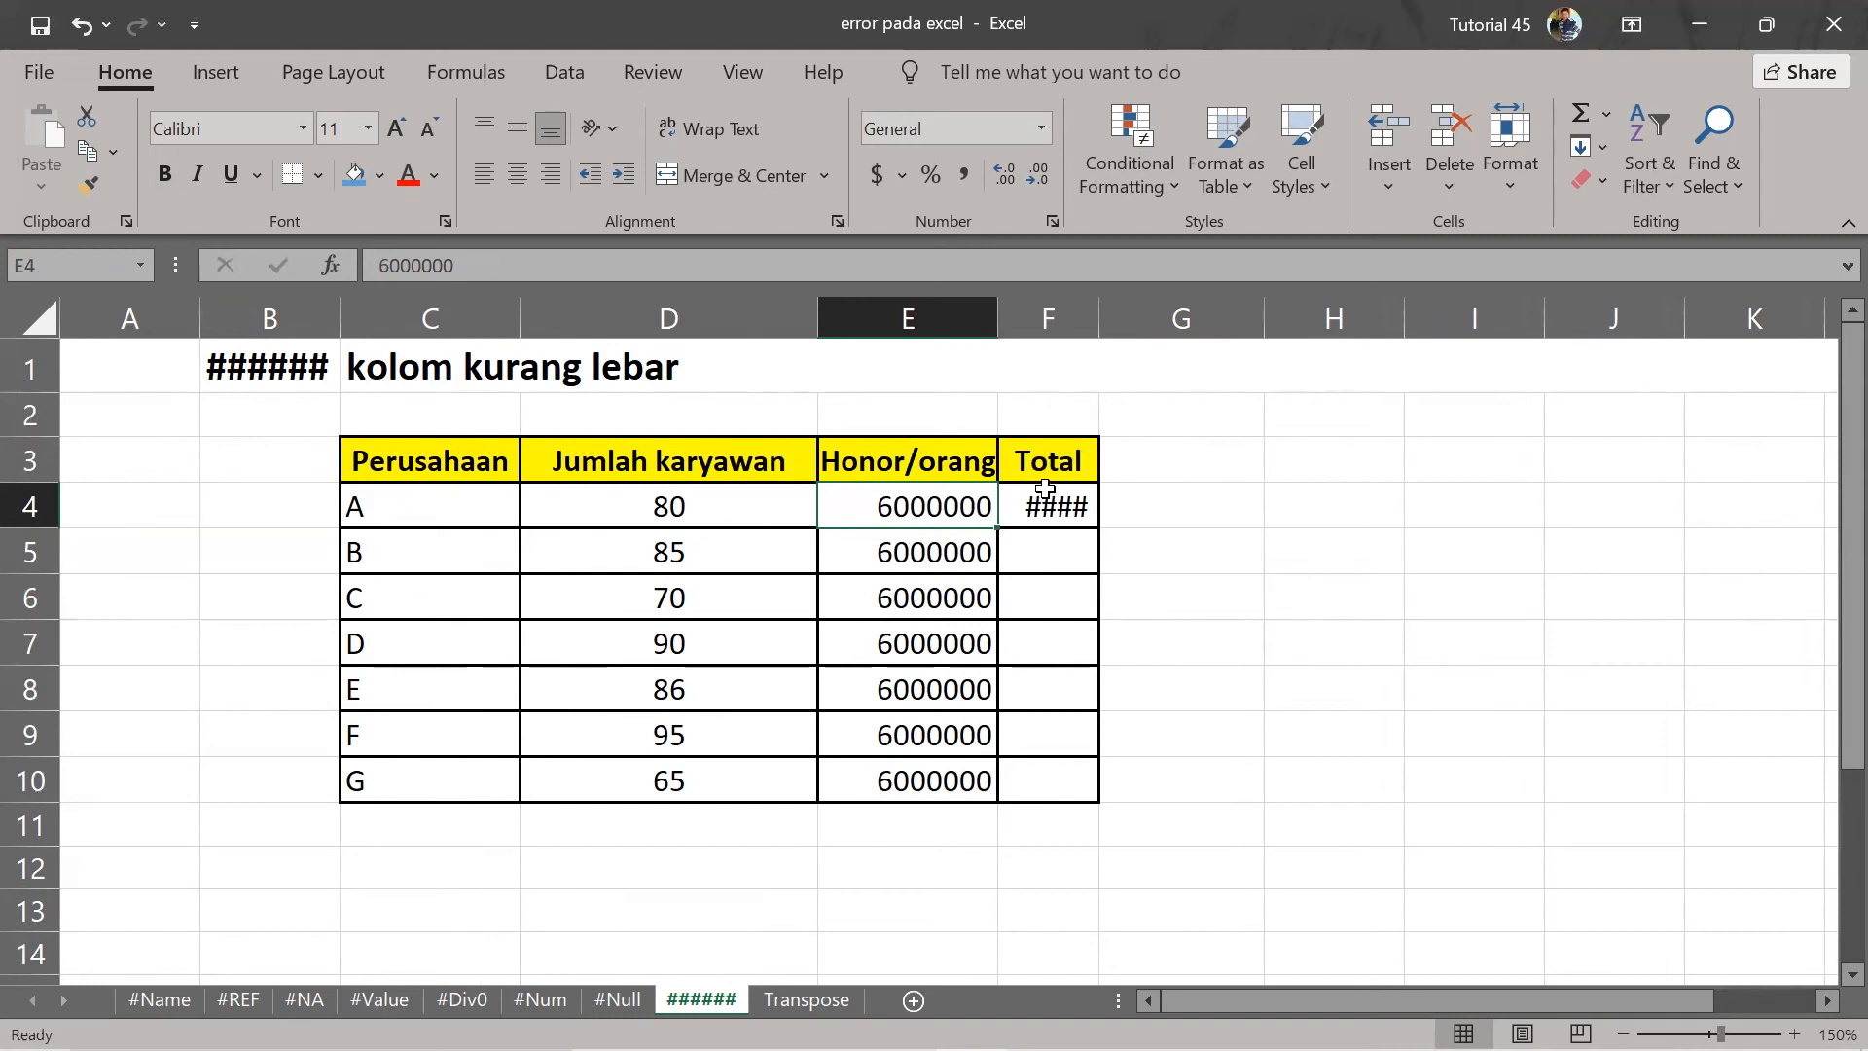
Check the Total formula in F4 and enter =D5*E5 in F5 for company B.
left_click(1042, 467)
left_click(1037, 499)
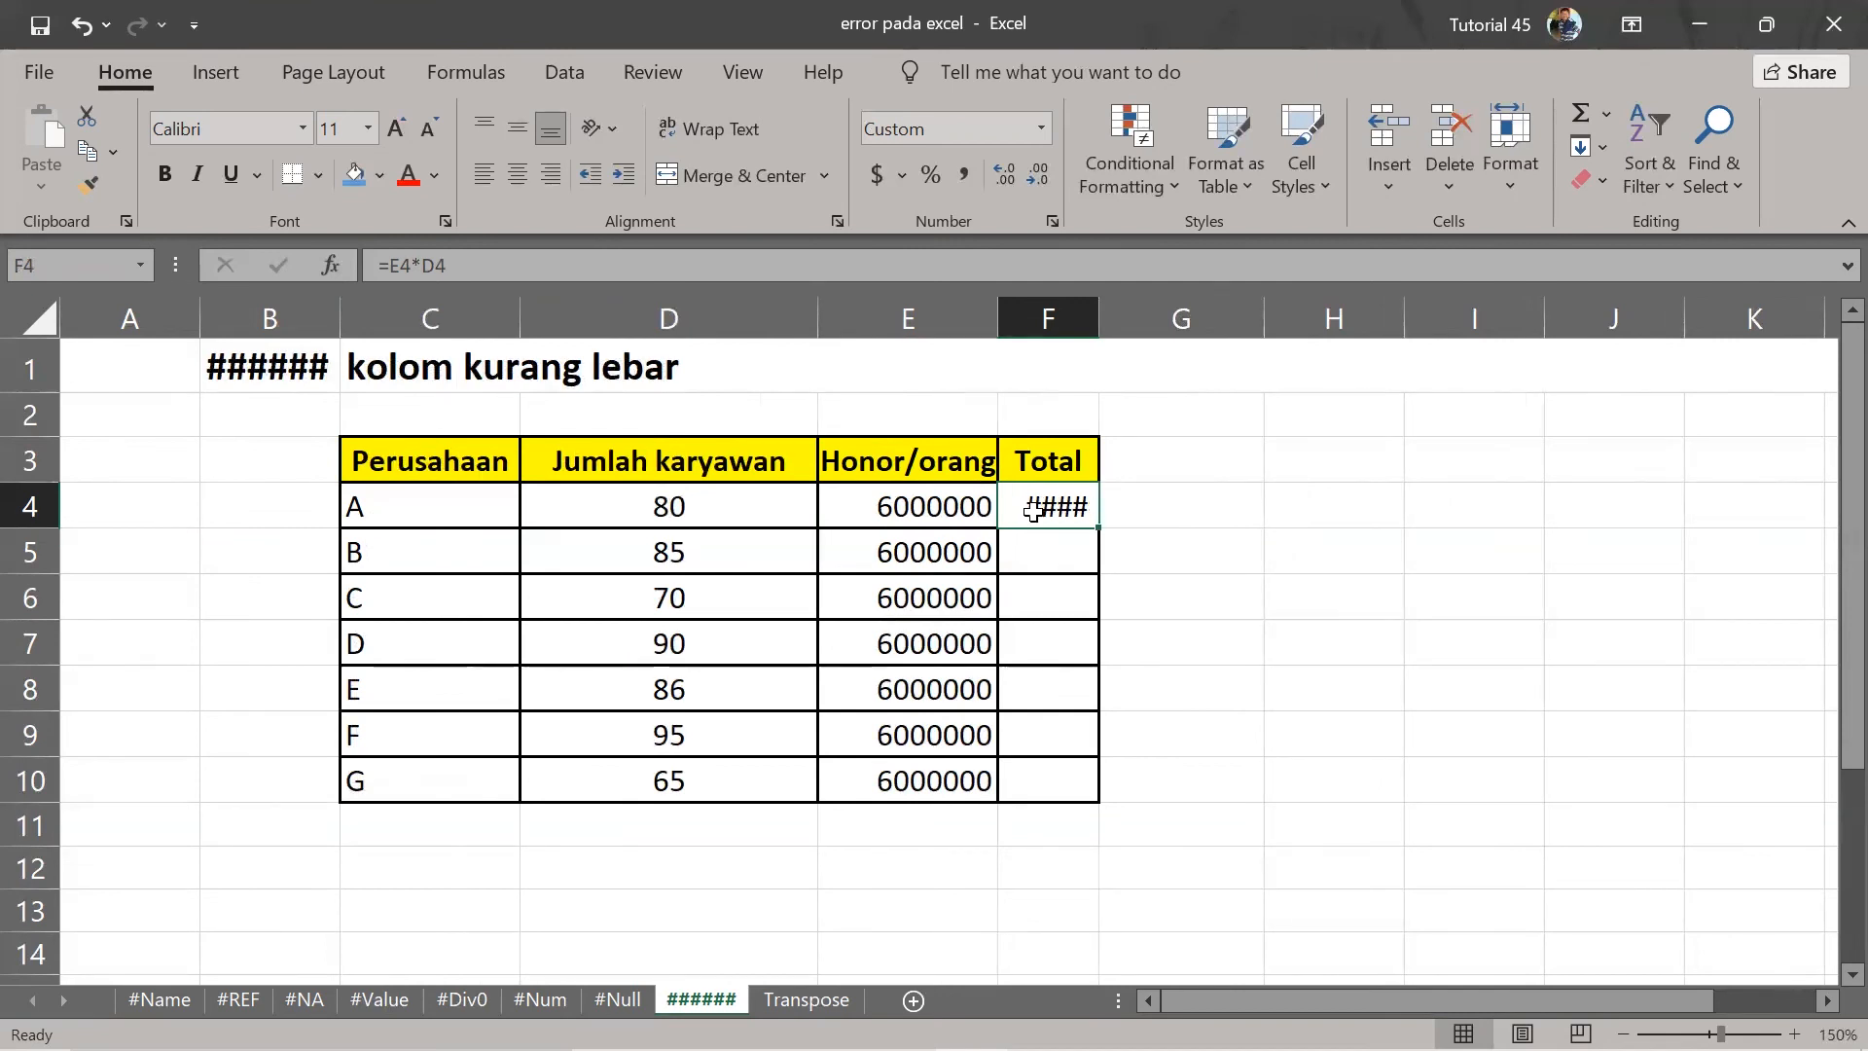
left_click(1033, 553)
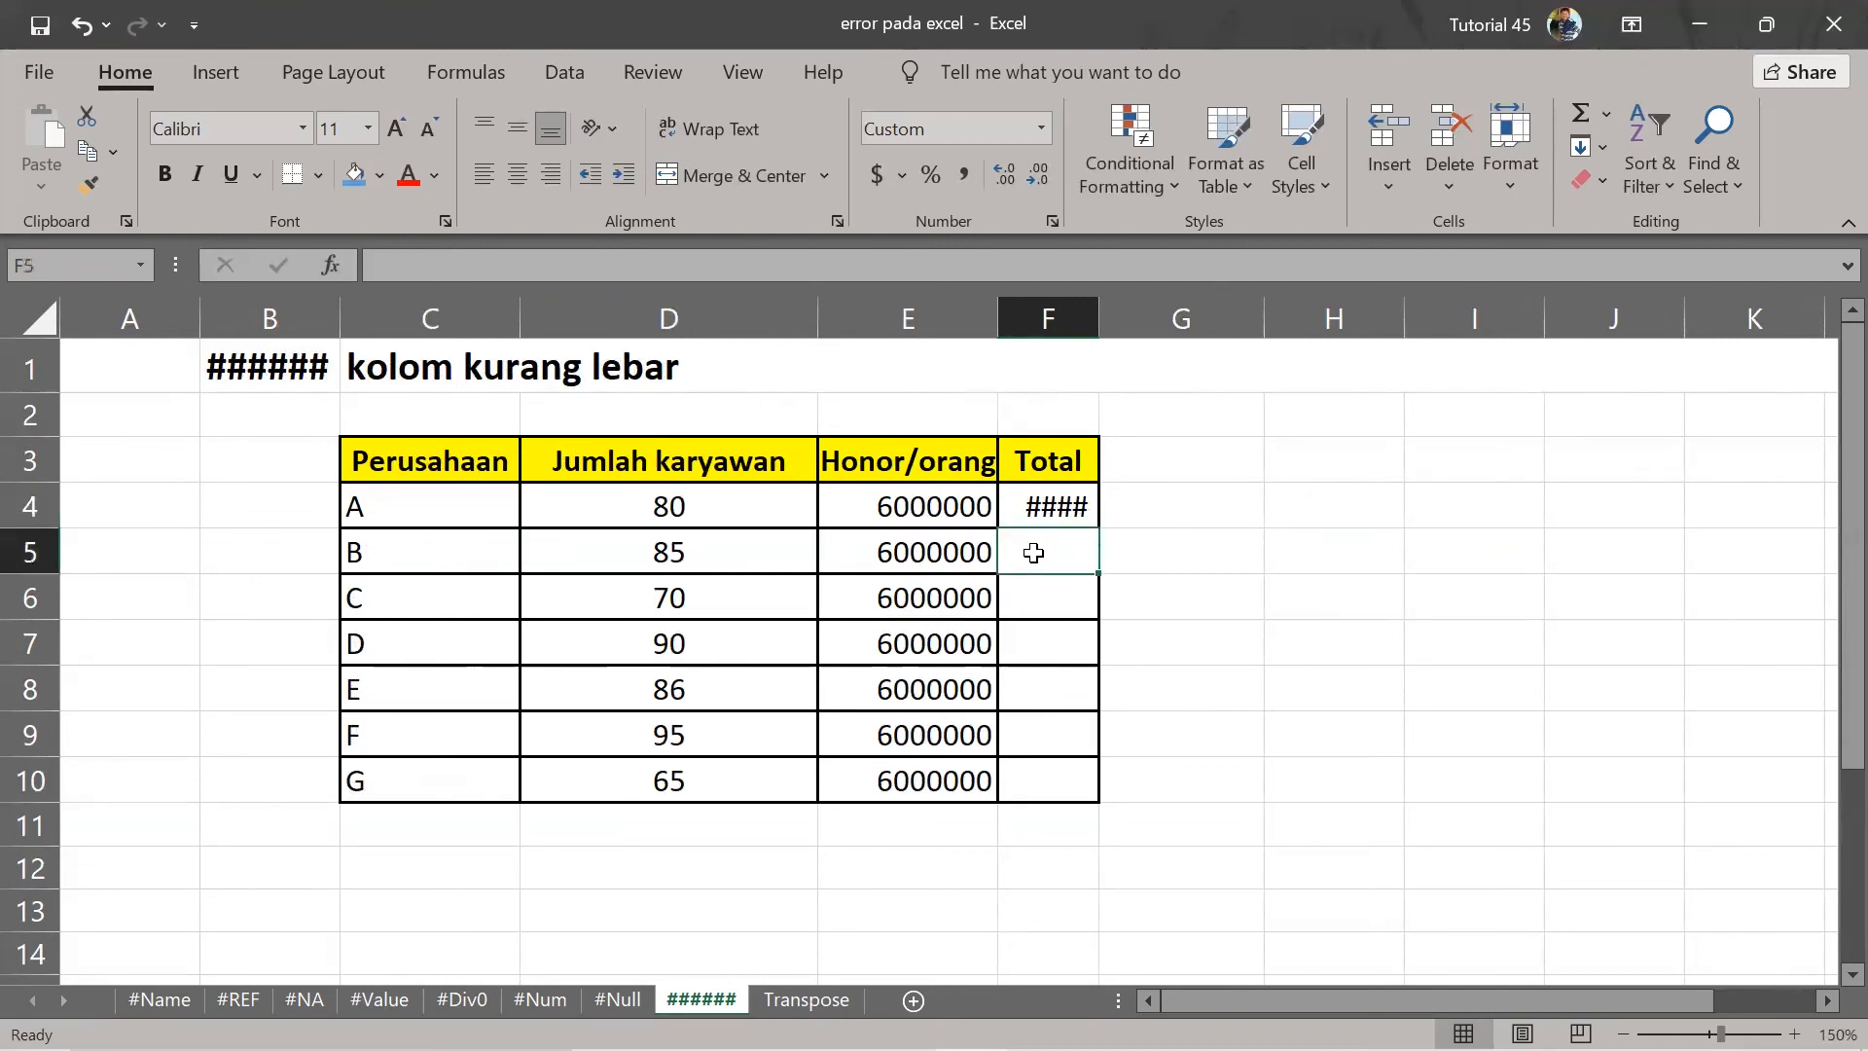
type("=")
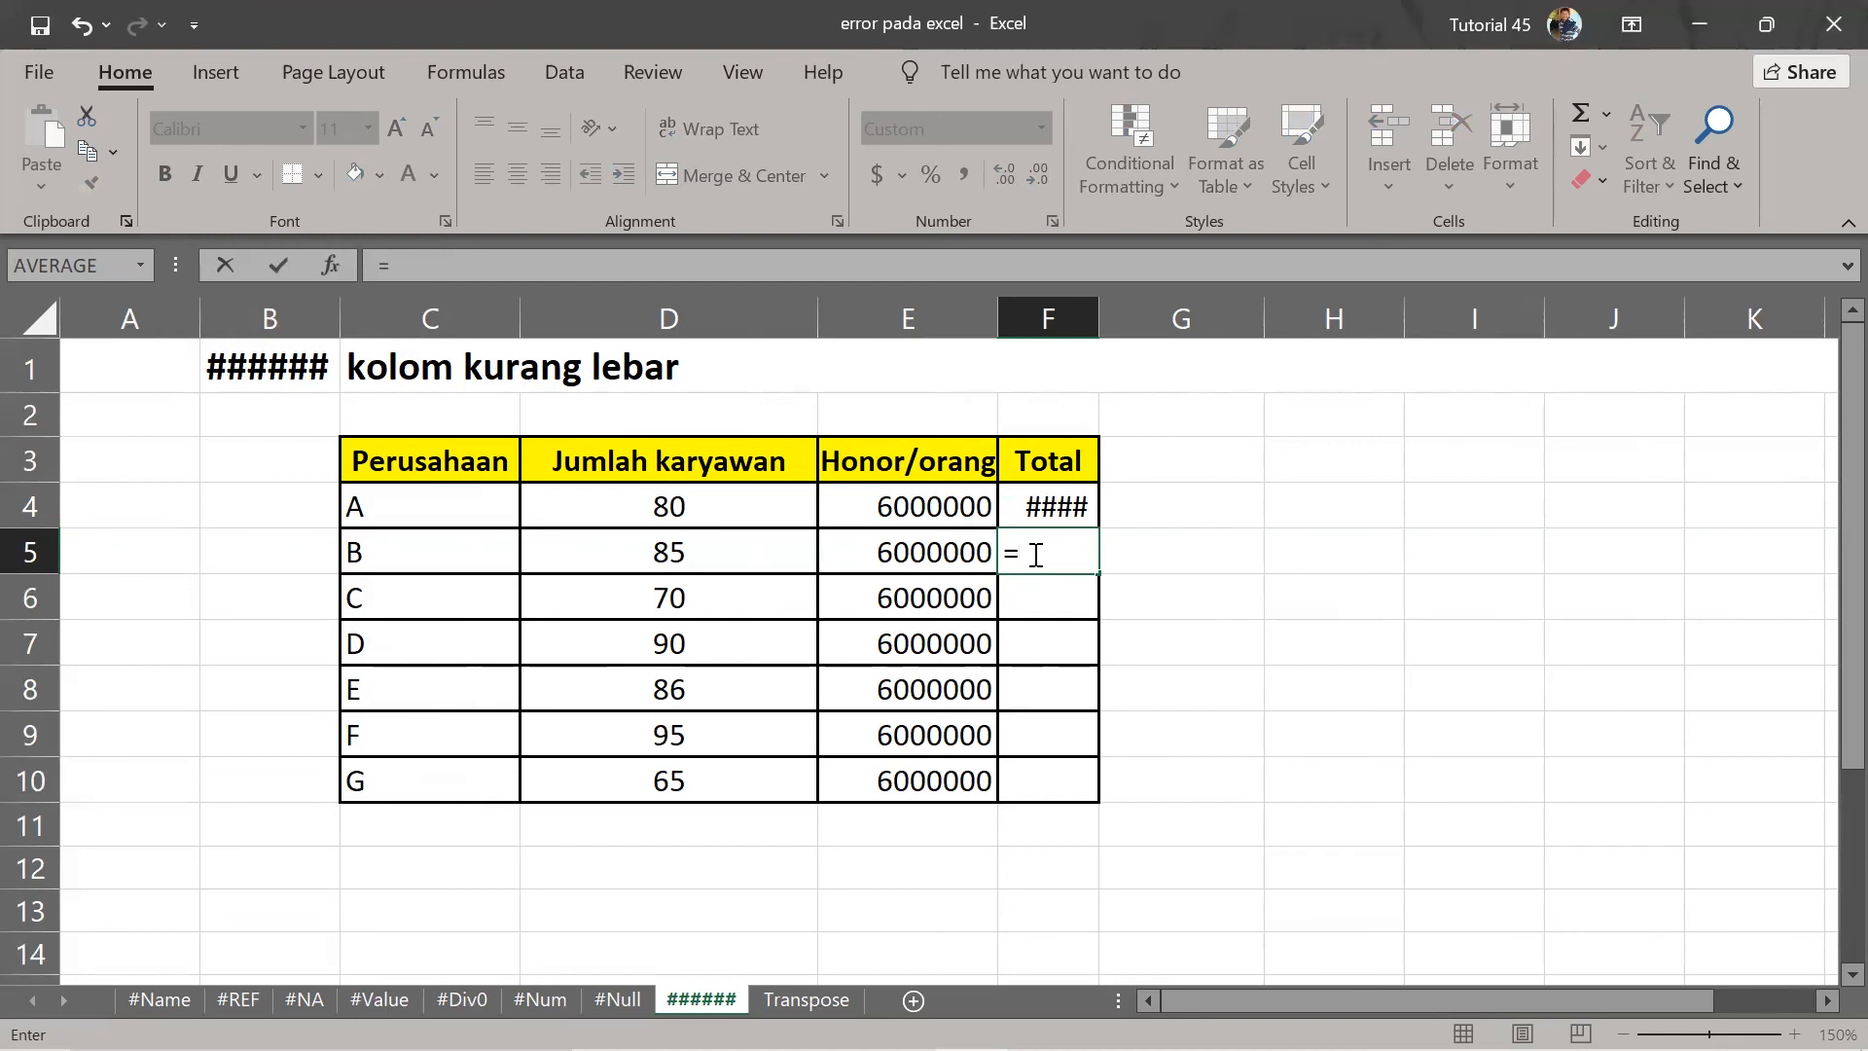
type("d4")
key("BackSpace")
type("5*")
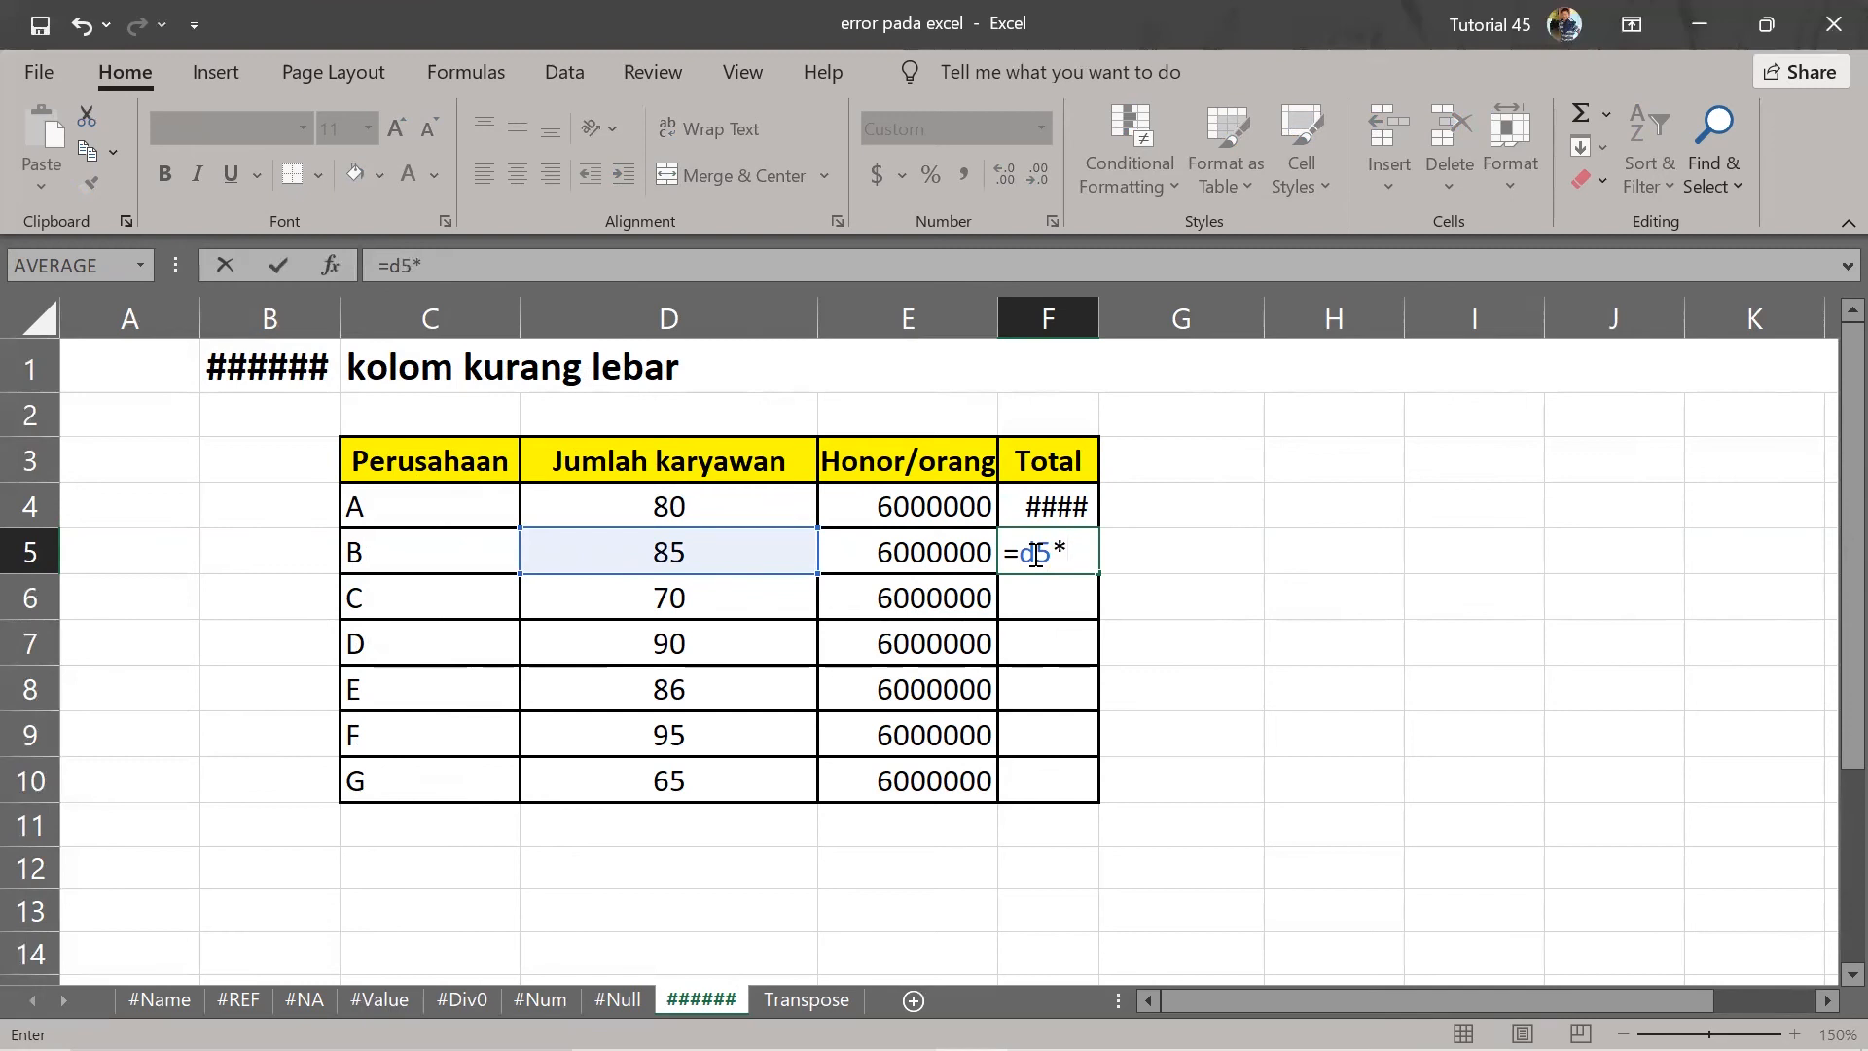
type("e5")
key("Return")
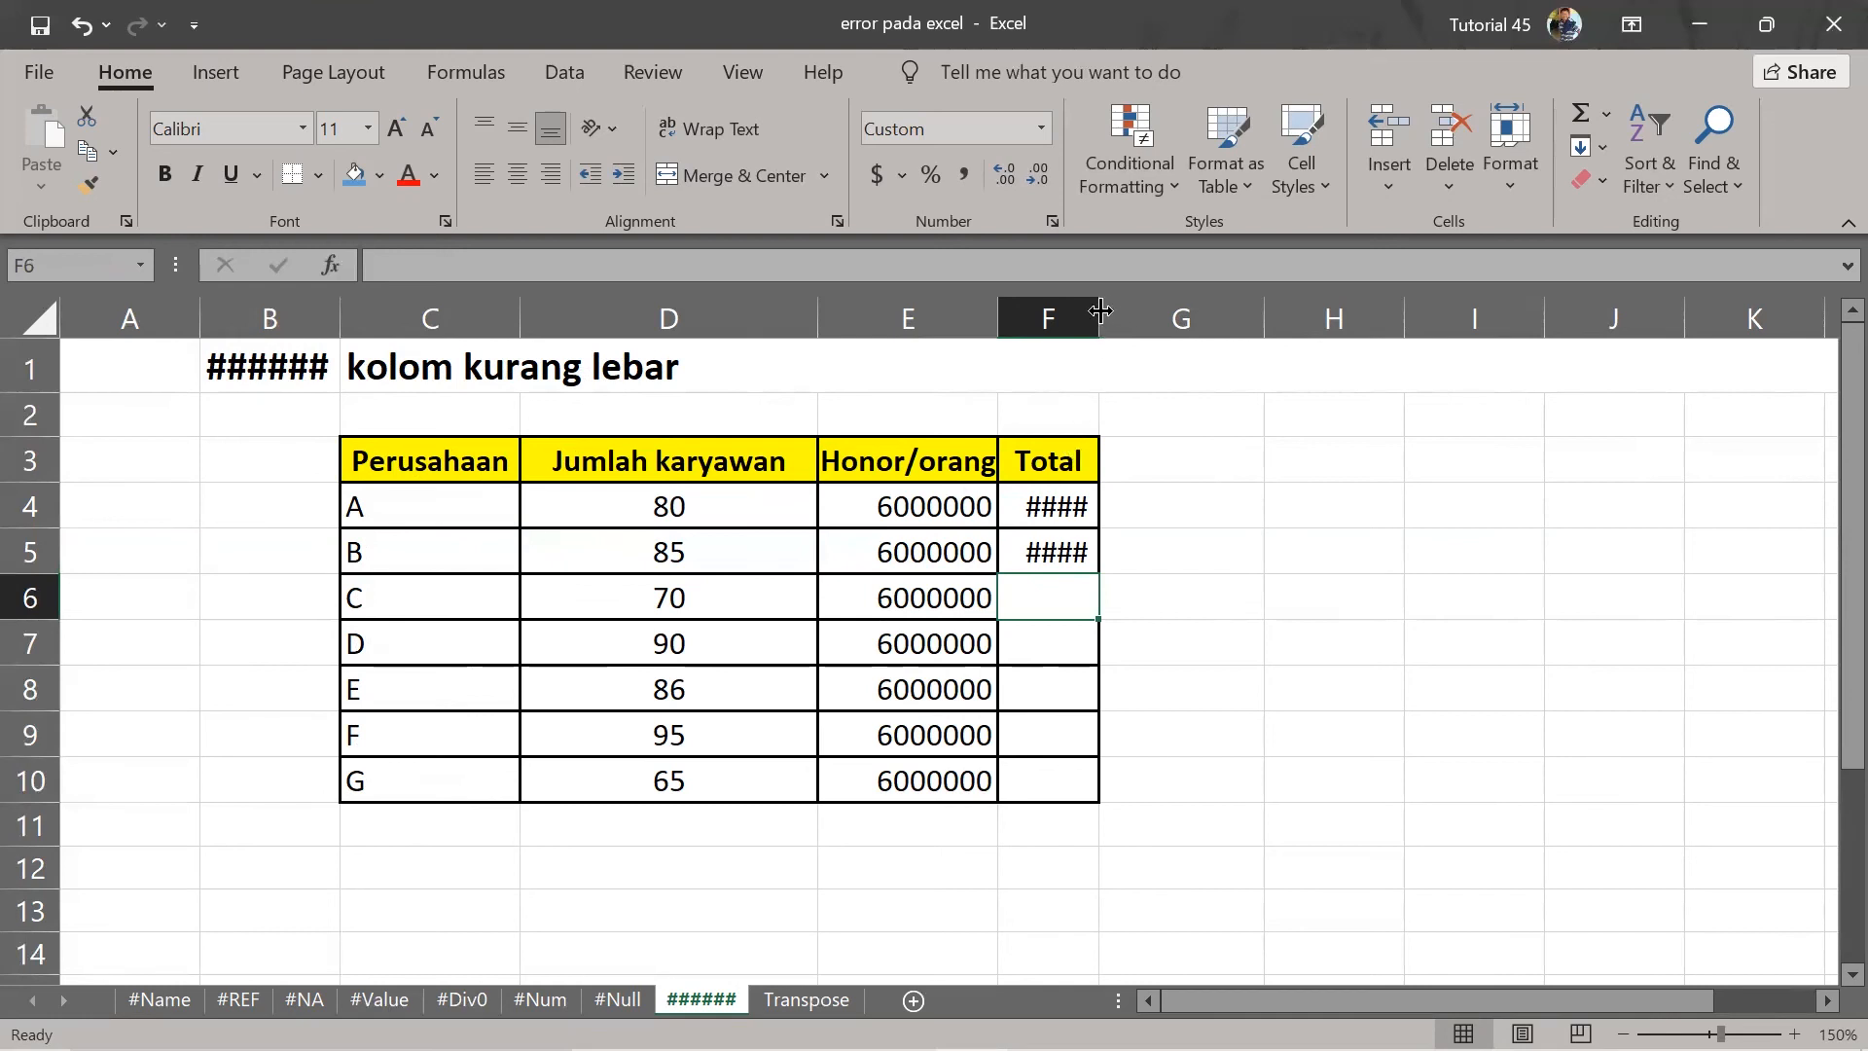
Widen the Total column F enough to show its full amounts and copy the F4 formula down through F10.
left_click_drag(1099, 310, 1268, 310)
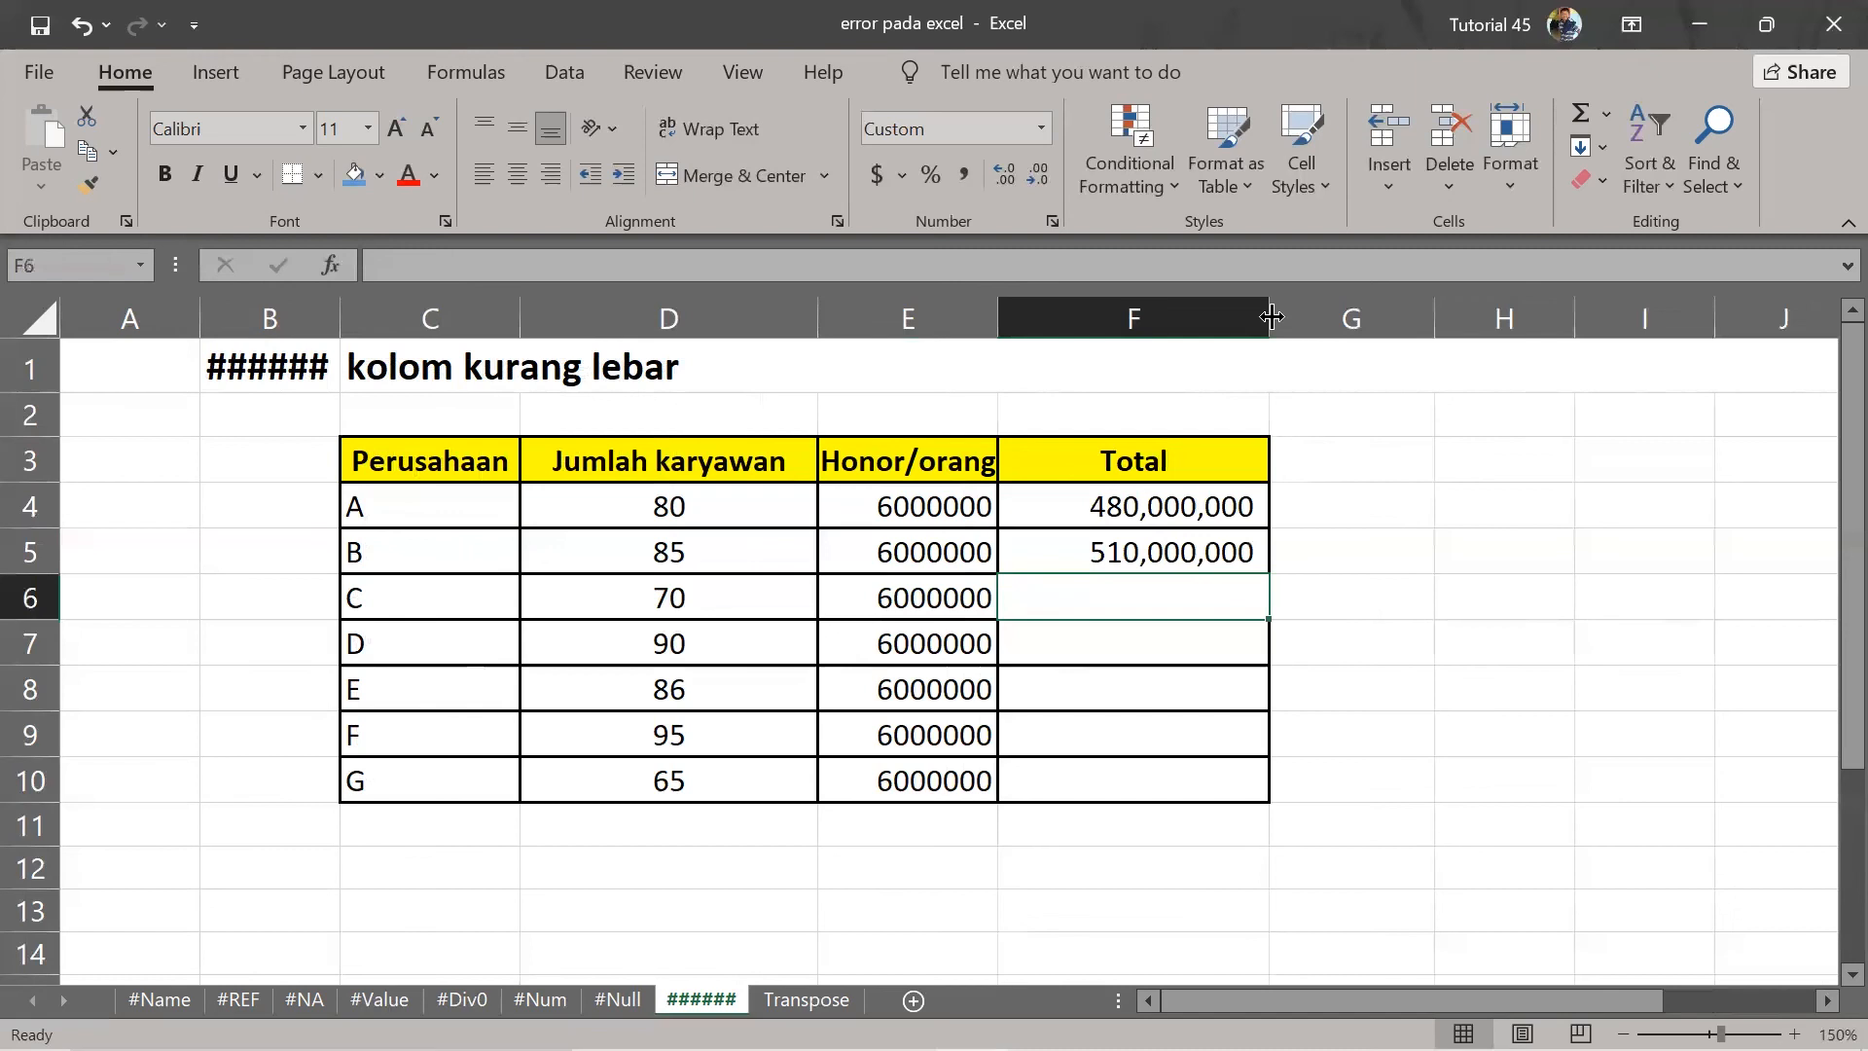
left_click(1186, 564)
left_click(1204, 508)
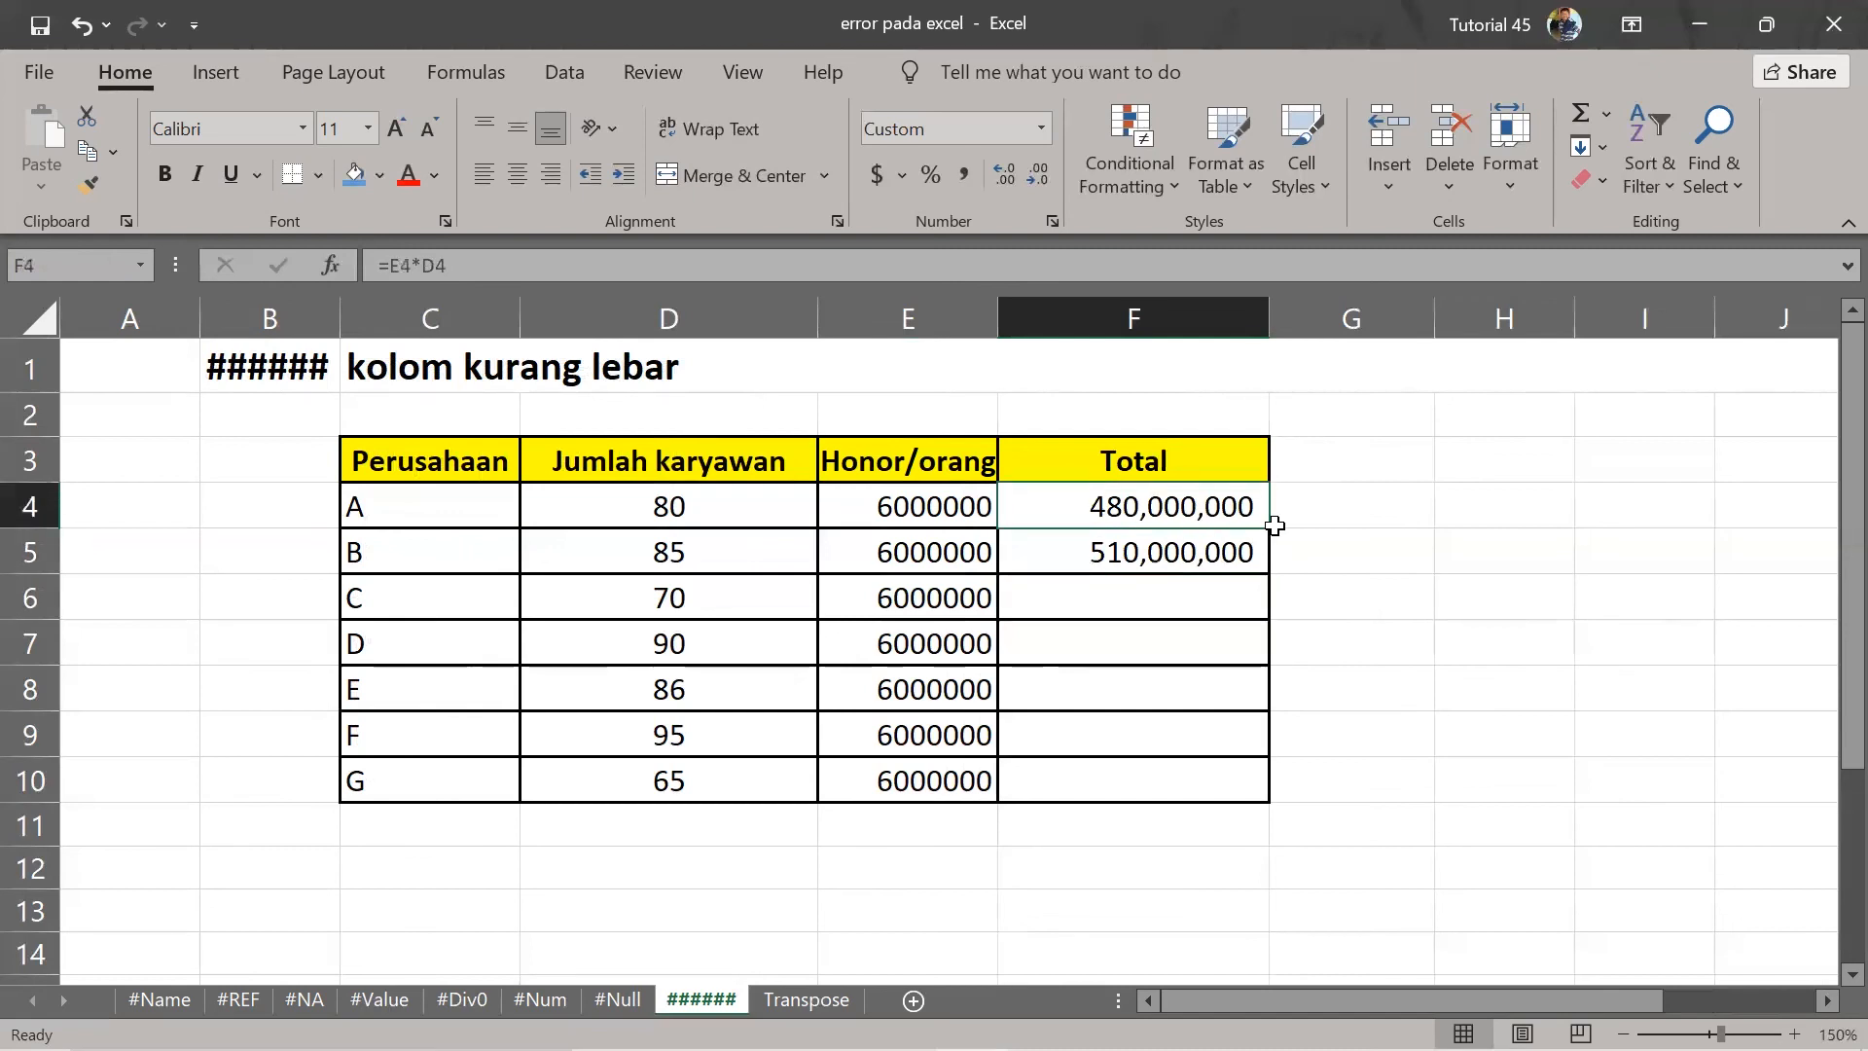
left_click_drag(1275, 526, 1275, 799)
left_click(1353, 637)
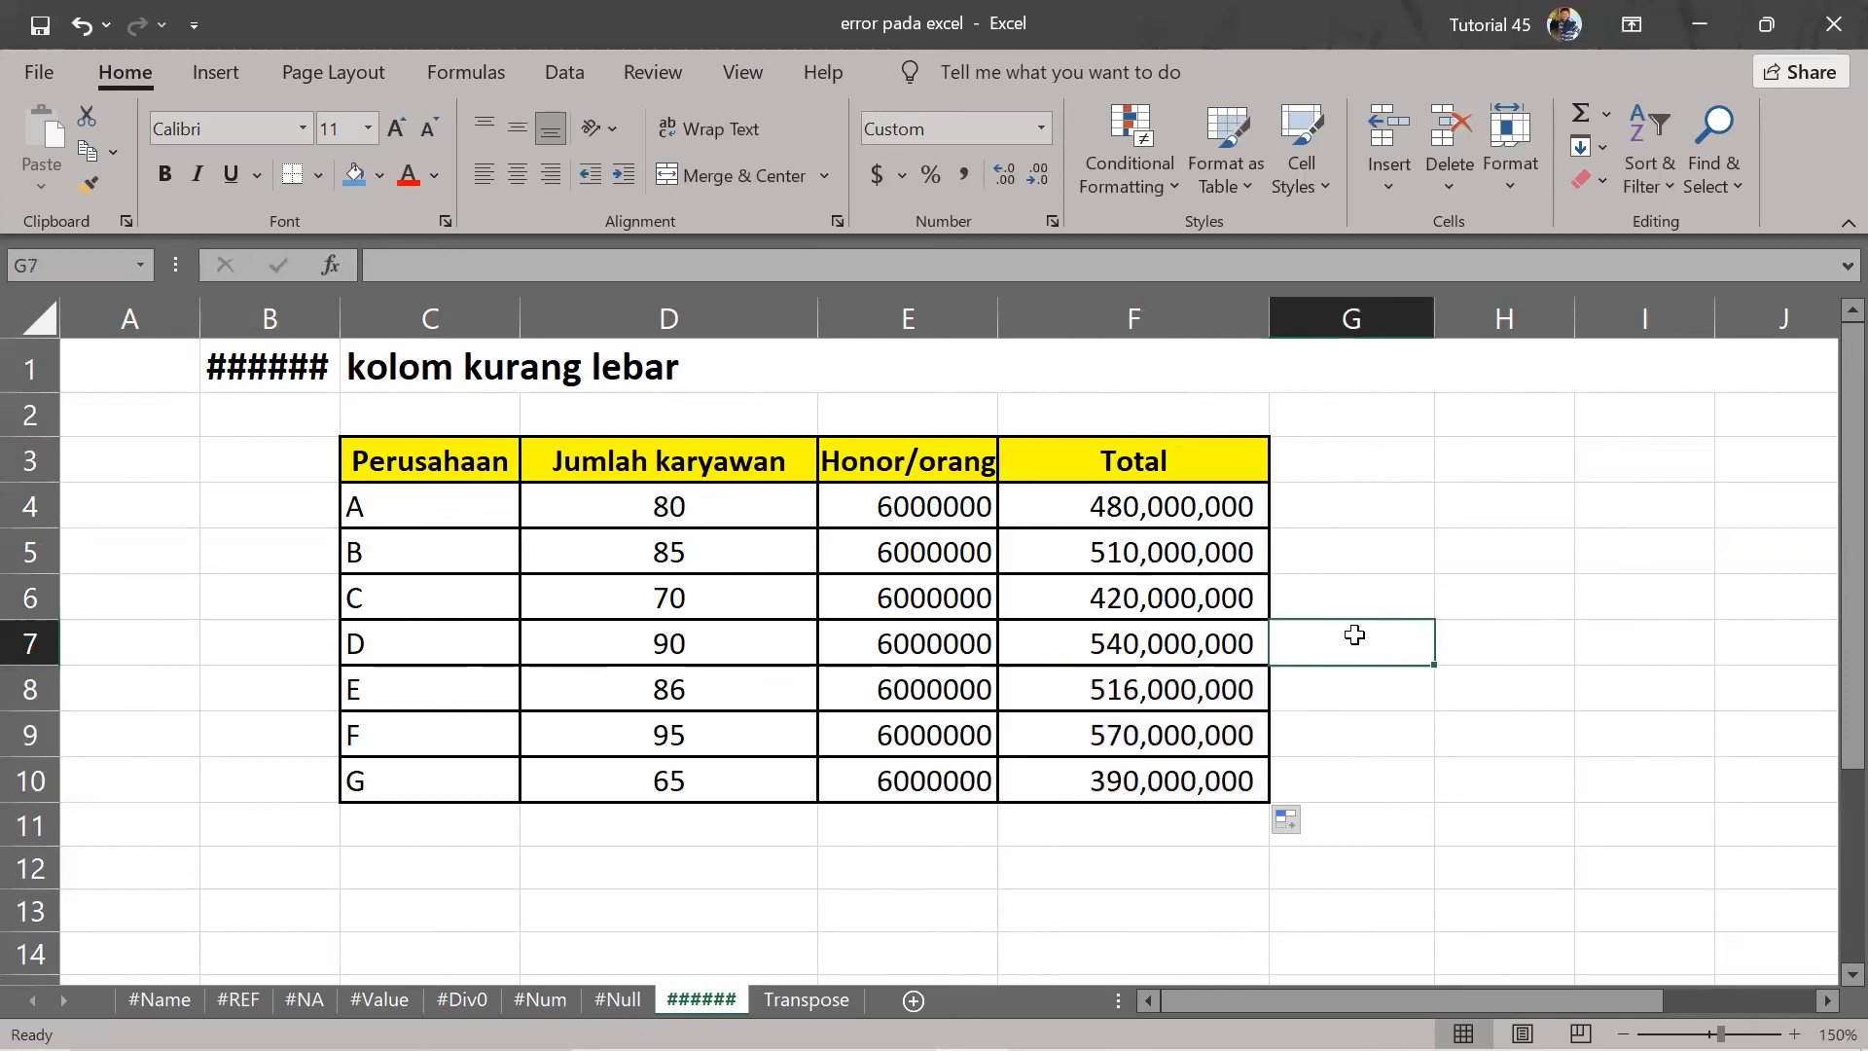
Review all the error example sheets from ###### back to #Name and forward again, ending on the #Name sheet.
left_click(1085, 895)
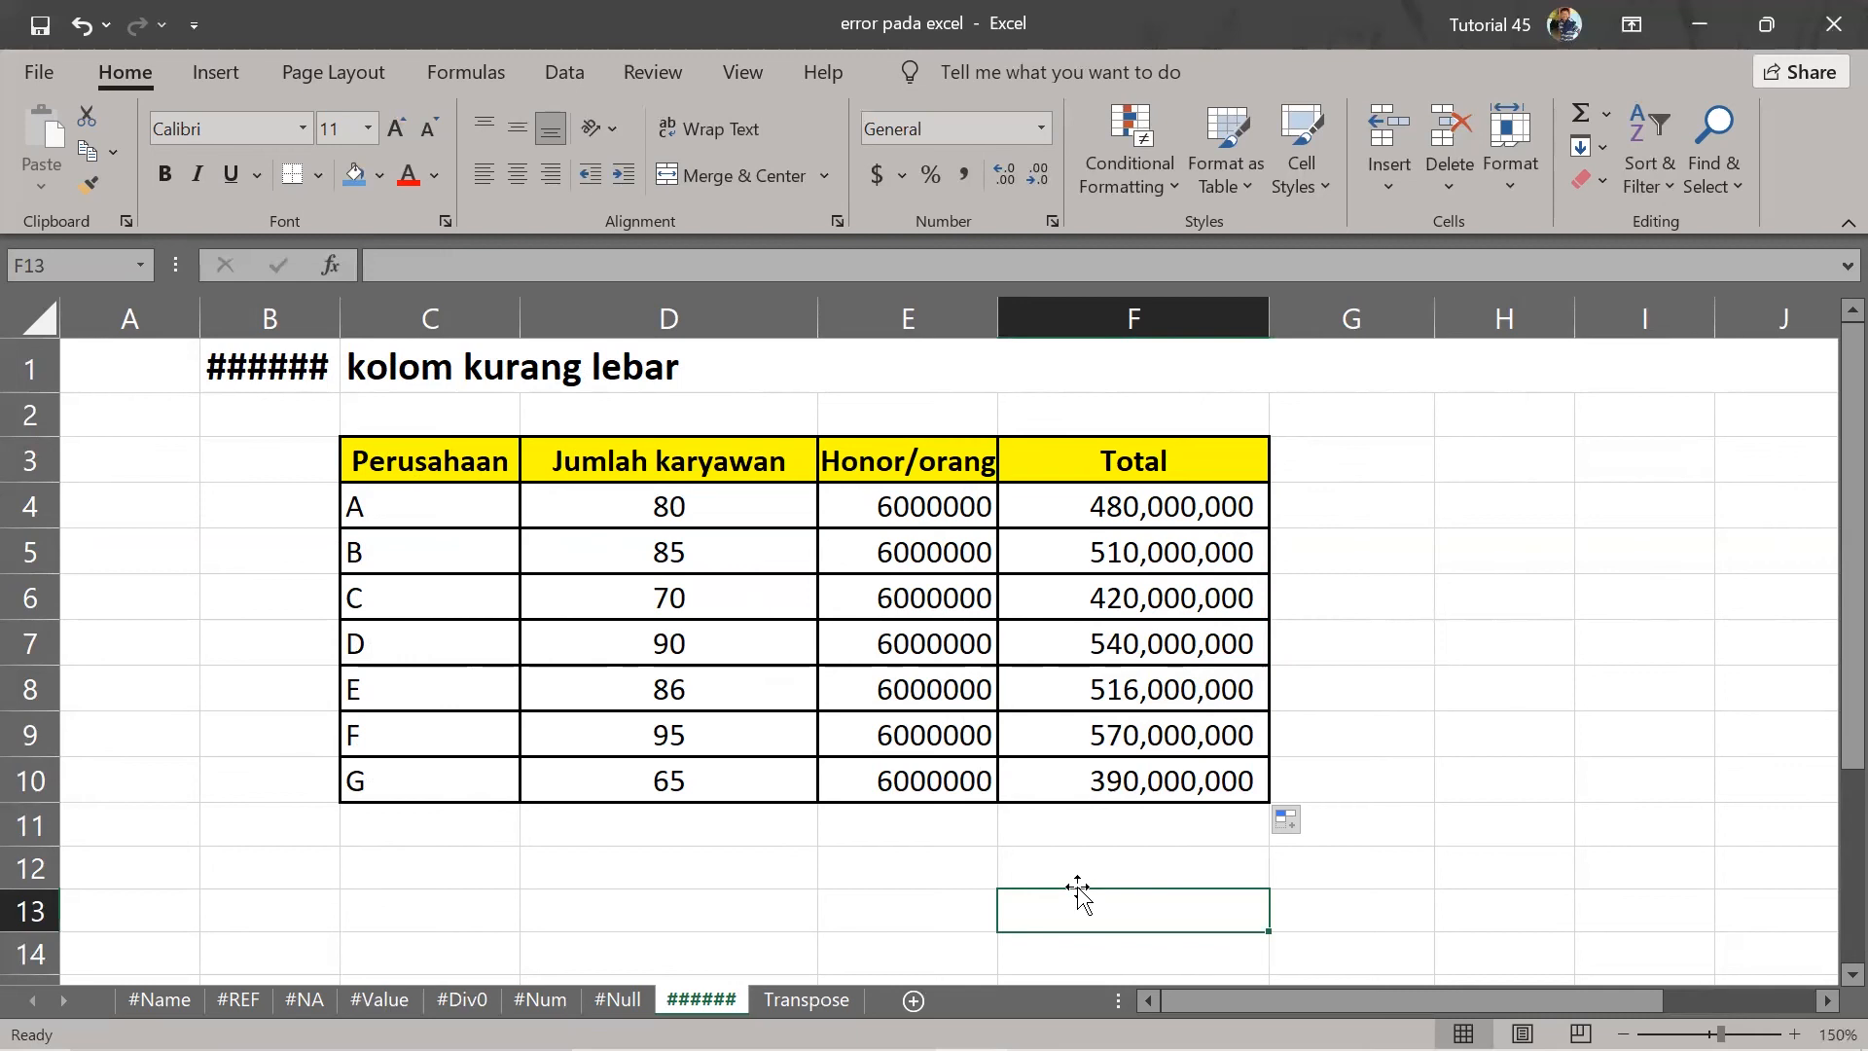
left_click(720, 949)
key("ctrl+Page_Up")
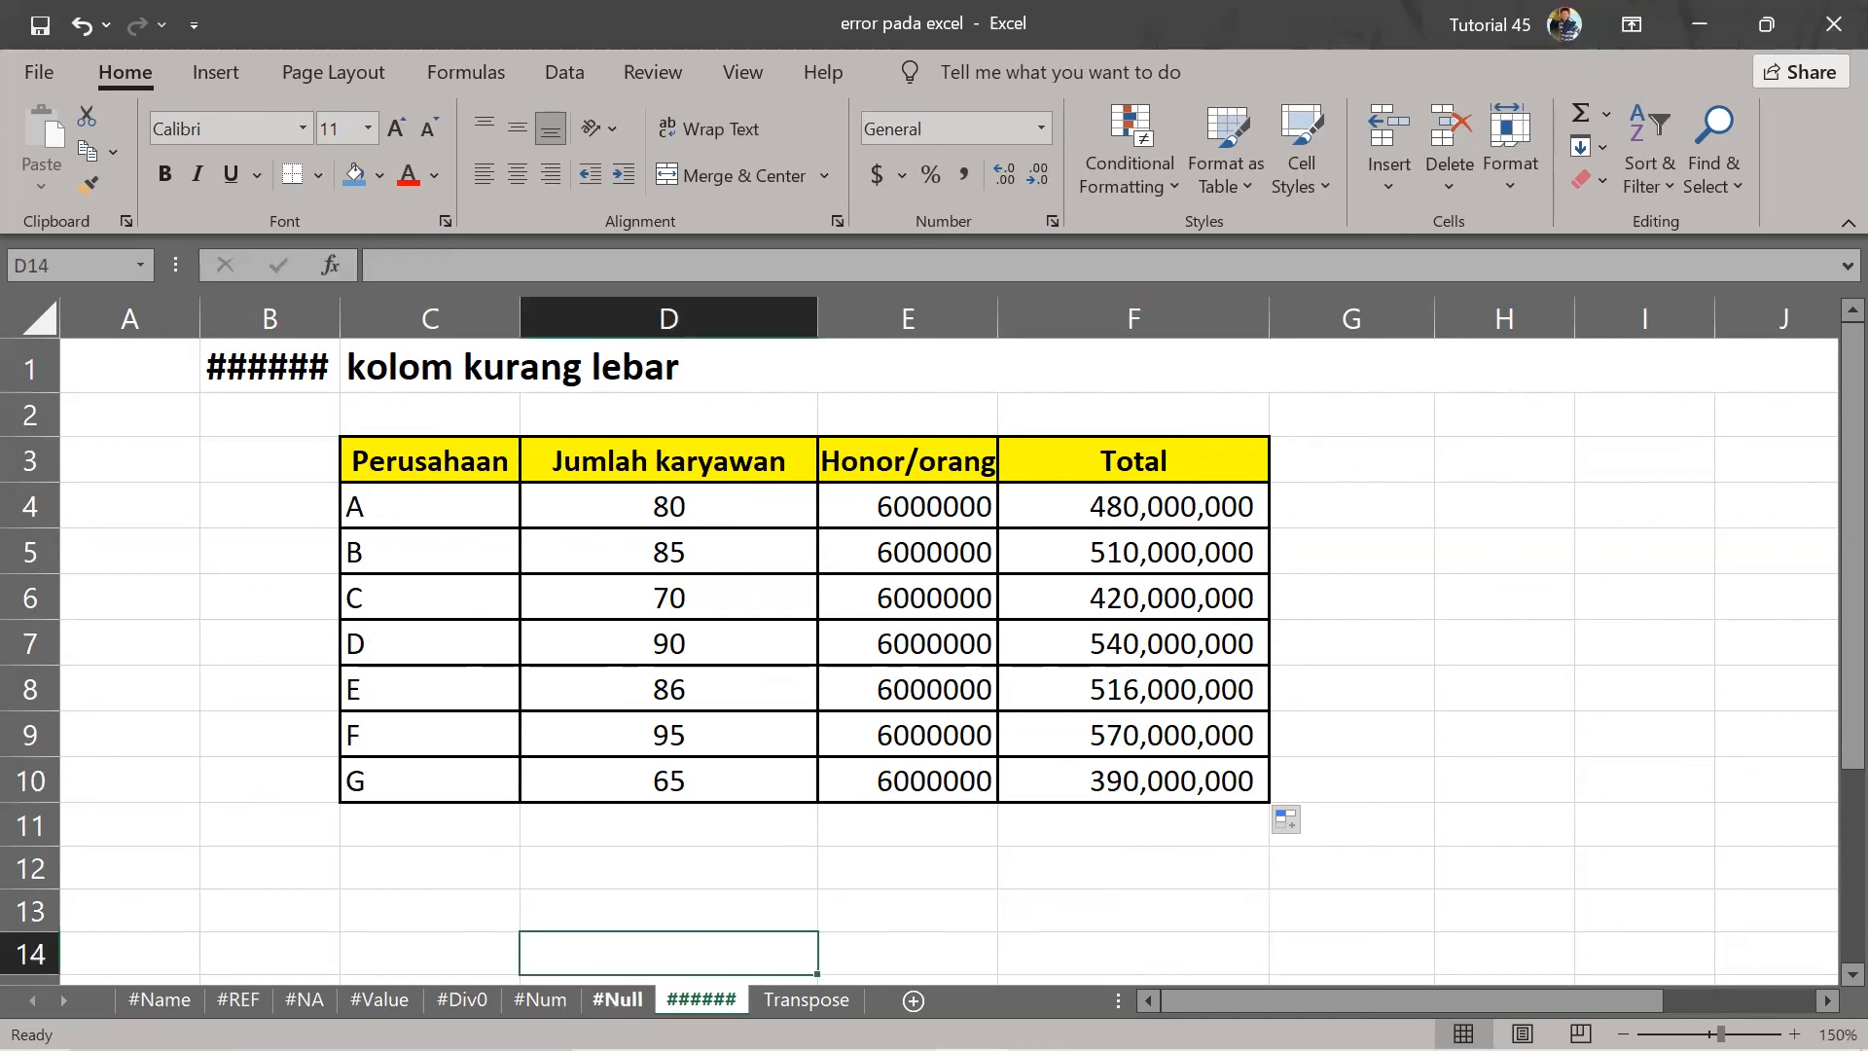
key("ctrl+Page_Up")
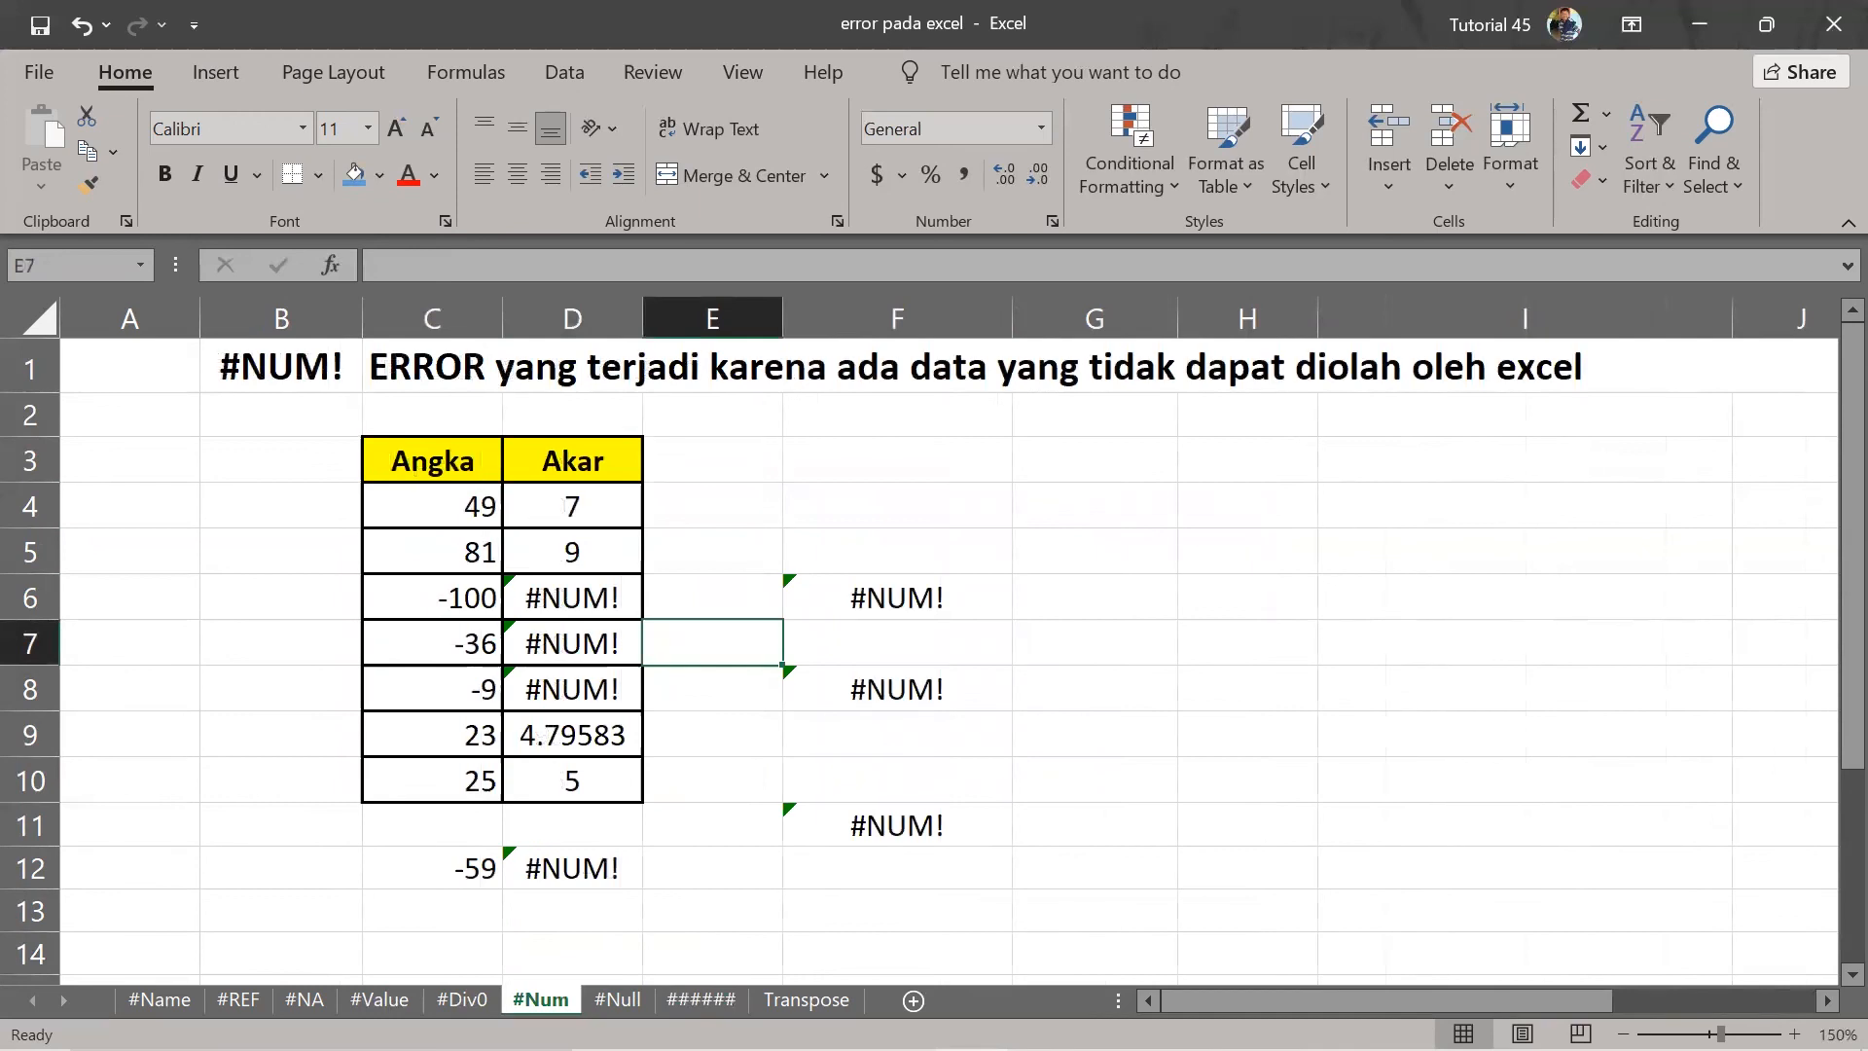
key("ctrl+Page_Up")
key("ctrl+Page_Up")
key("ctrl+Page_Up")
key("ctrl+Page_Up")
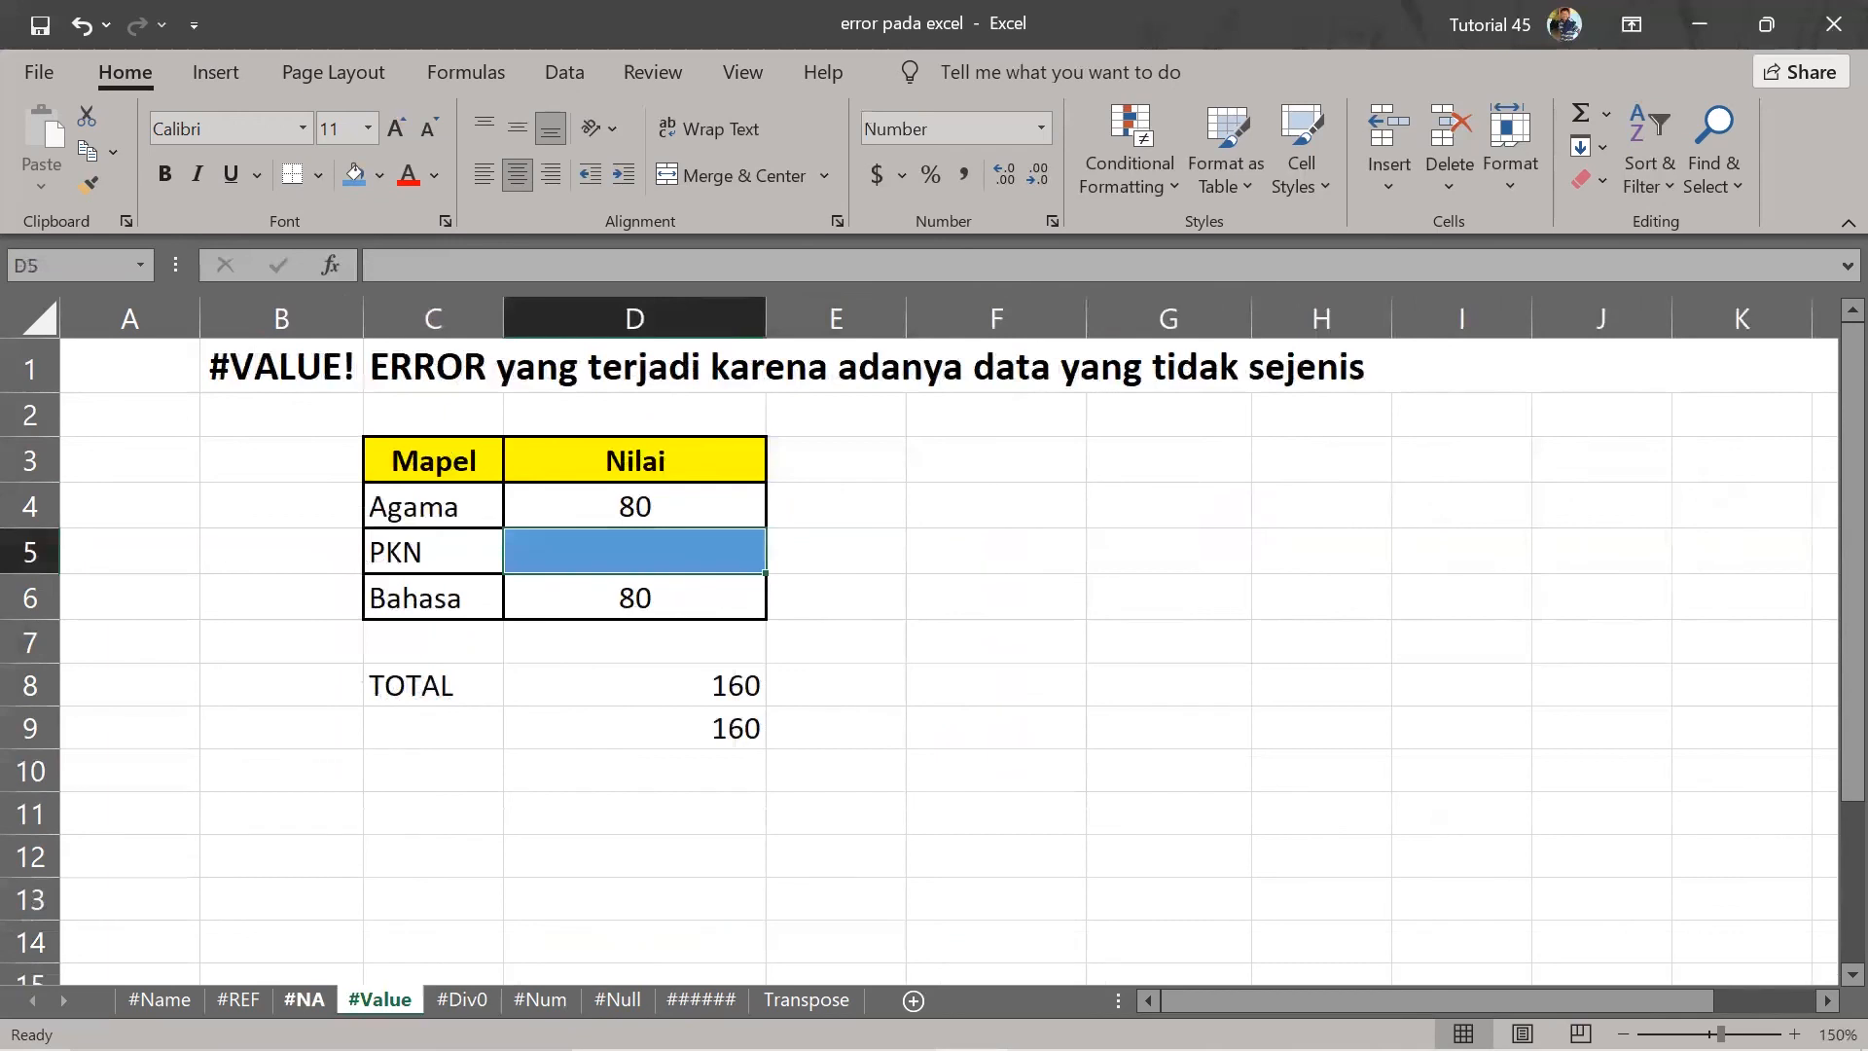
key("ctrl+Page_Up")
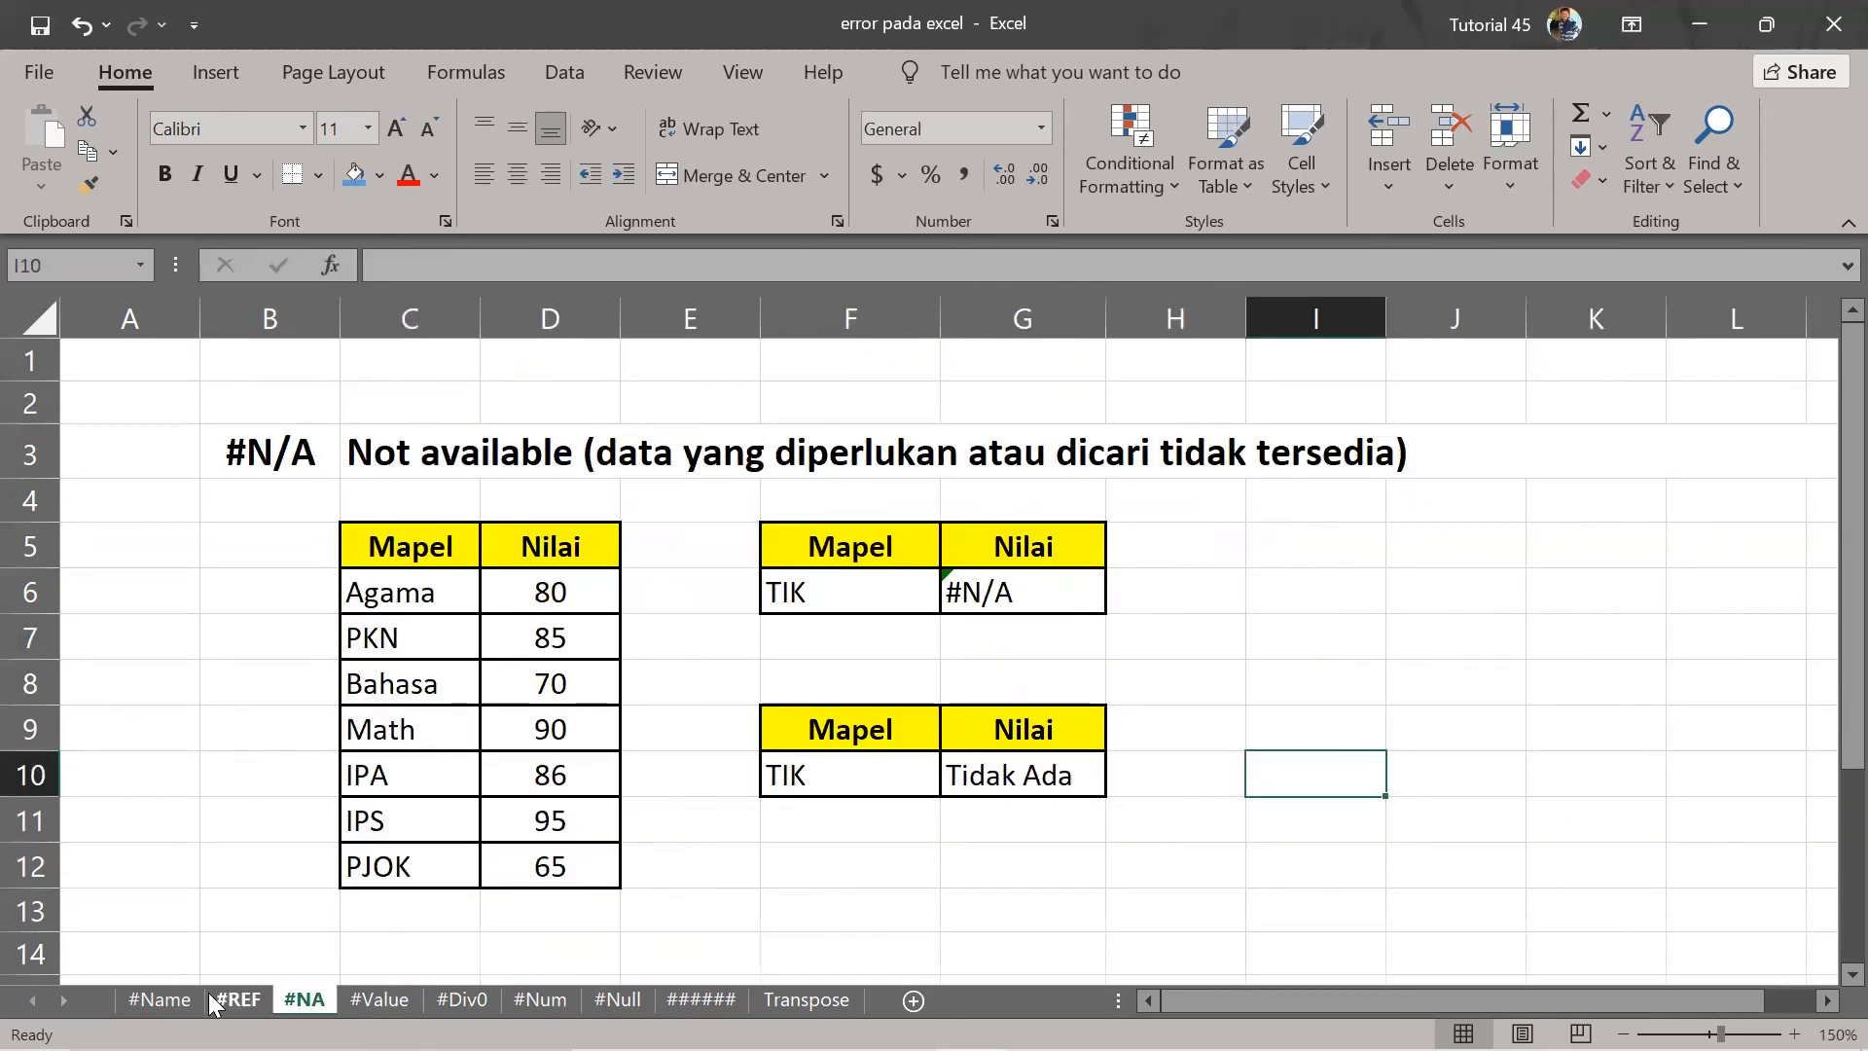
key("ctrl+Page_Up")
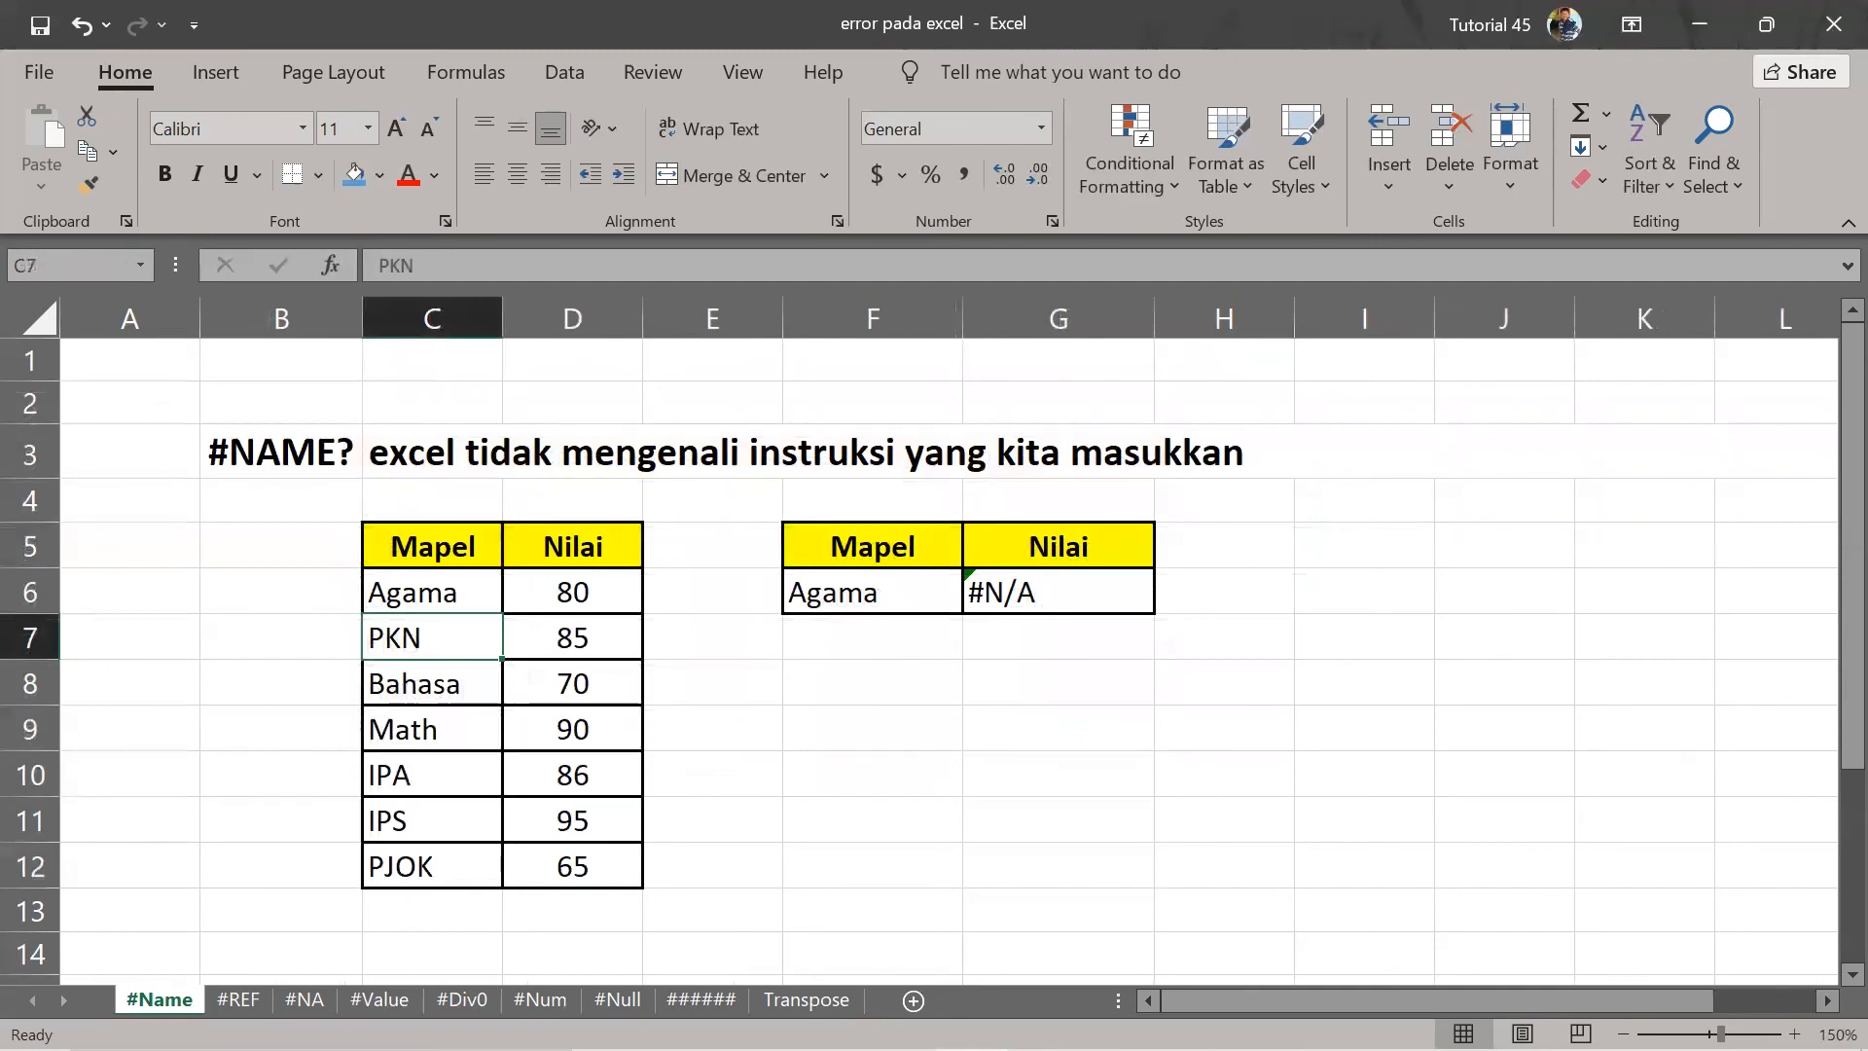
key("ctrl+Page_Down")
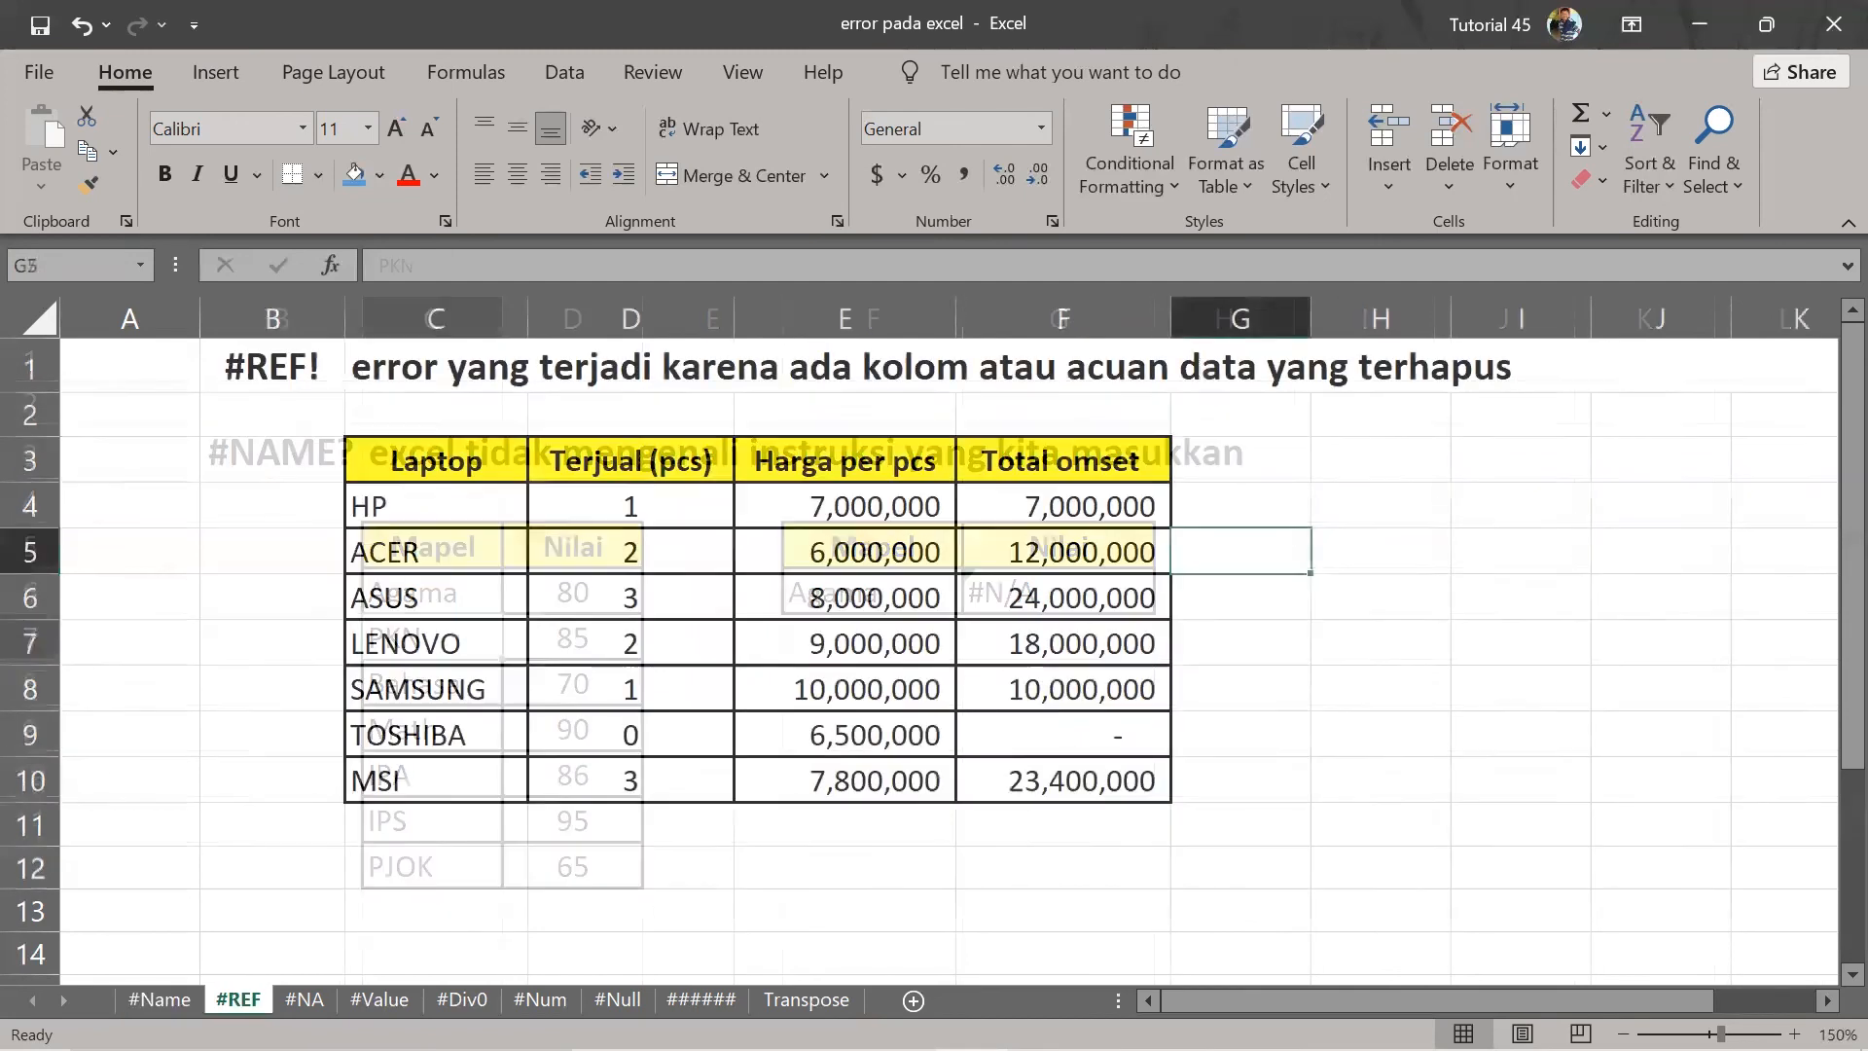
key("ctrl+Page_Down")
key("ctrl+Page_Down")
key("ctrl+Page_Down")
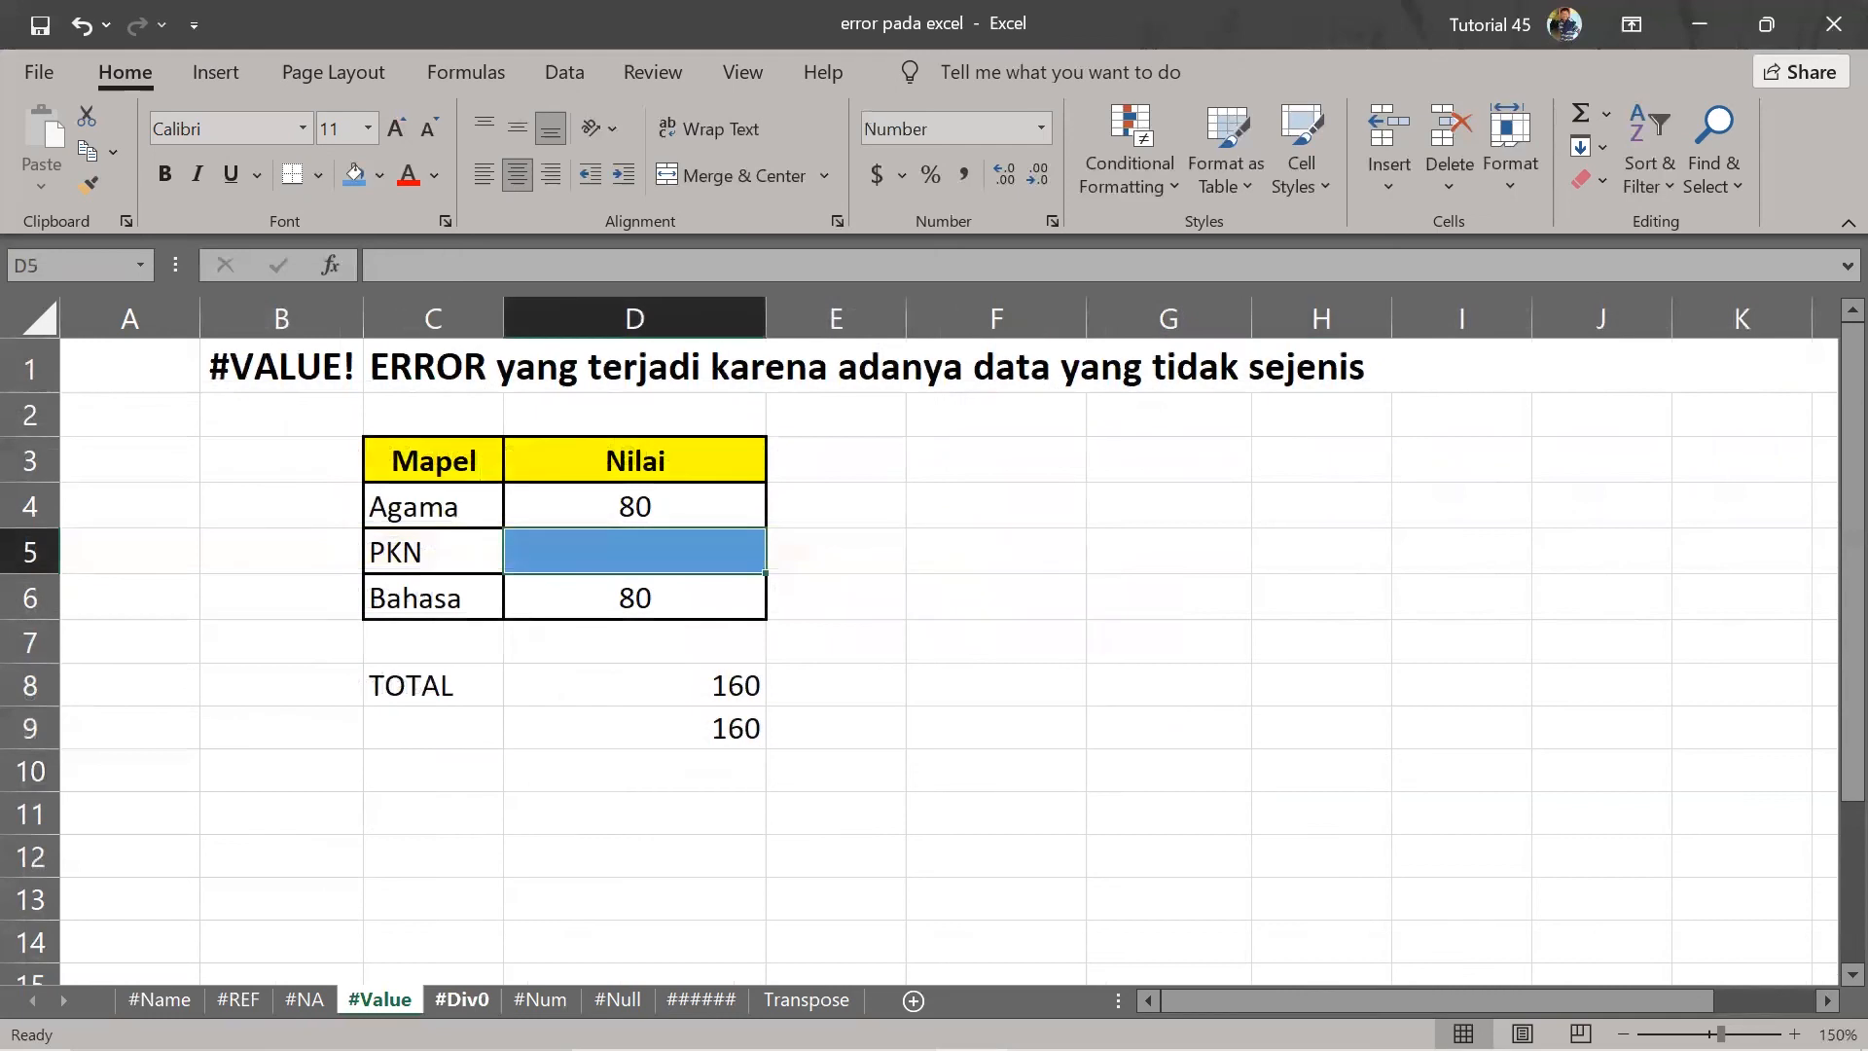
key("ctrl+Page_Down")
key("ctrl+Page_Down")
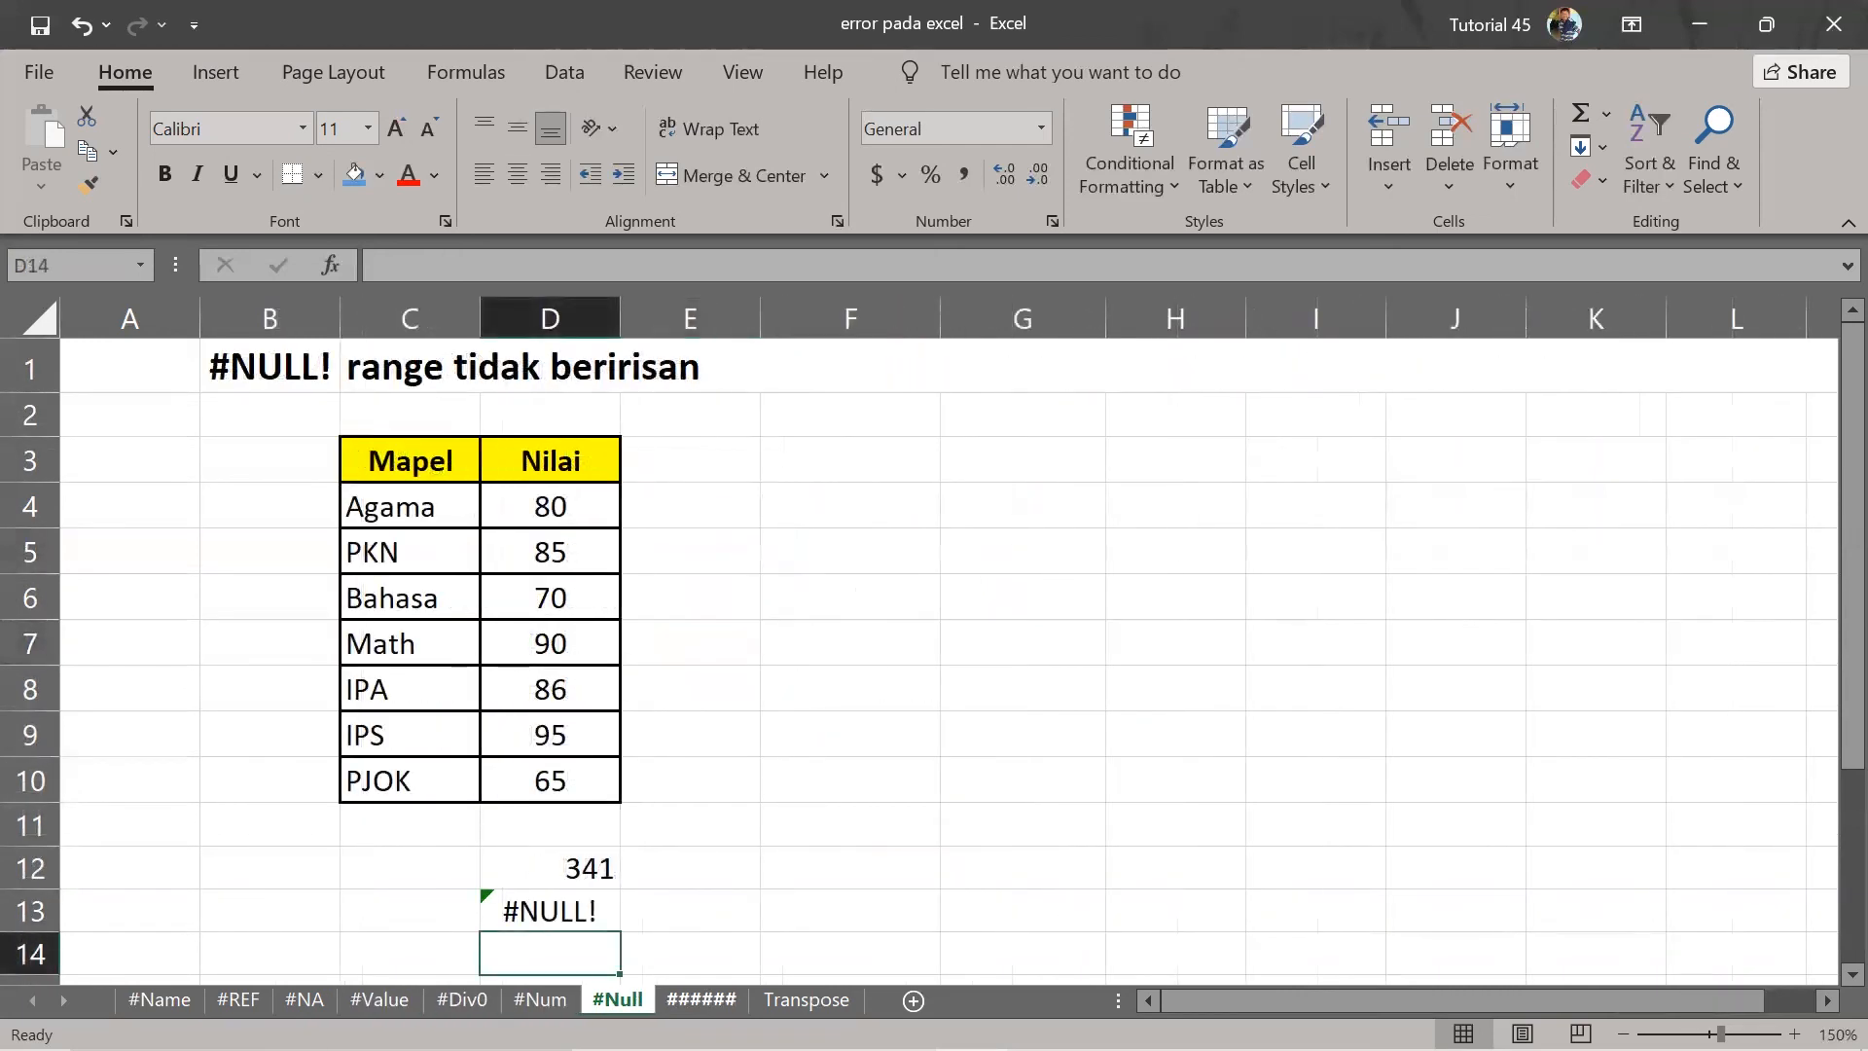
key("ctrl+Page_Down")
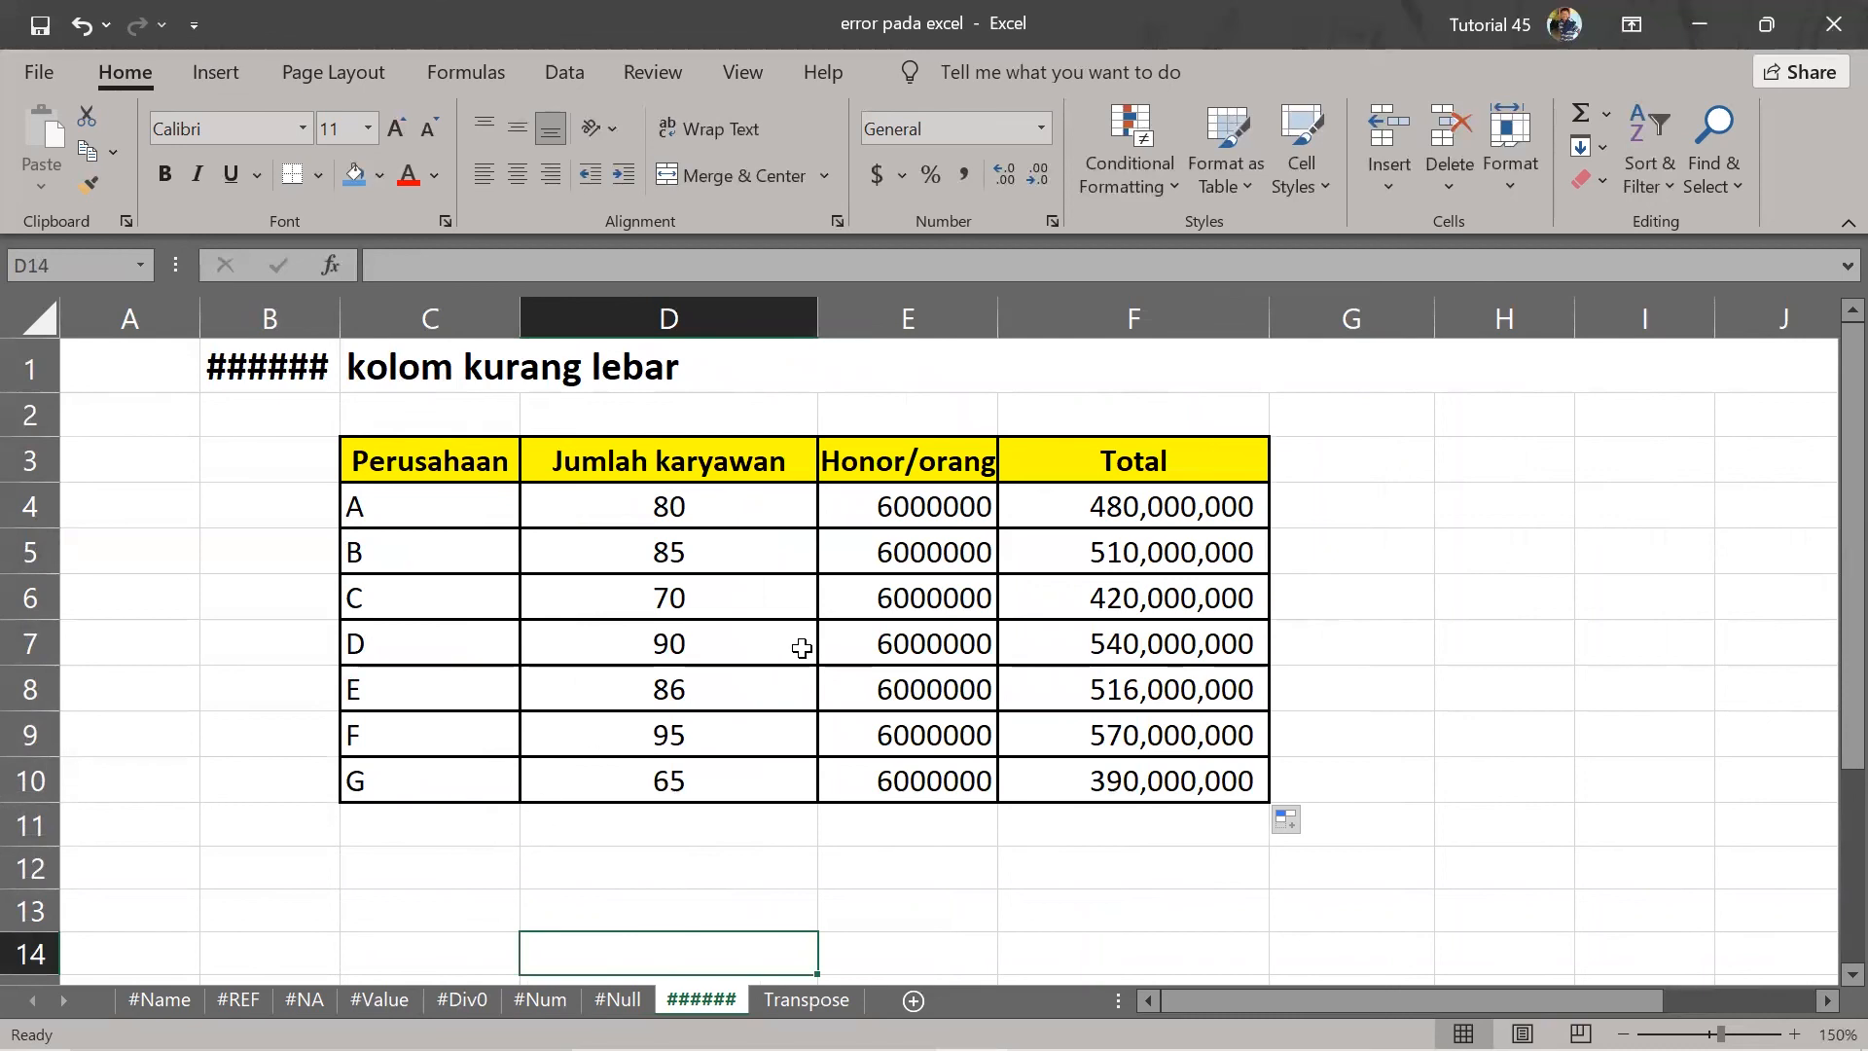
left_click(156, 997)
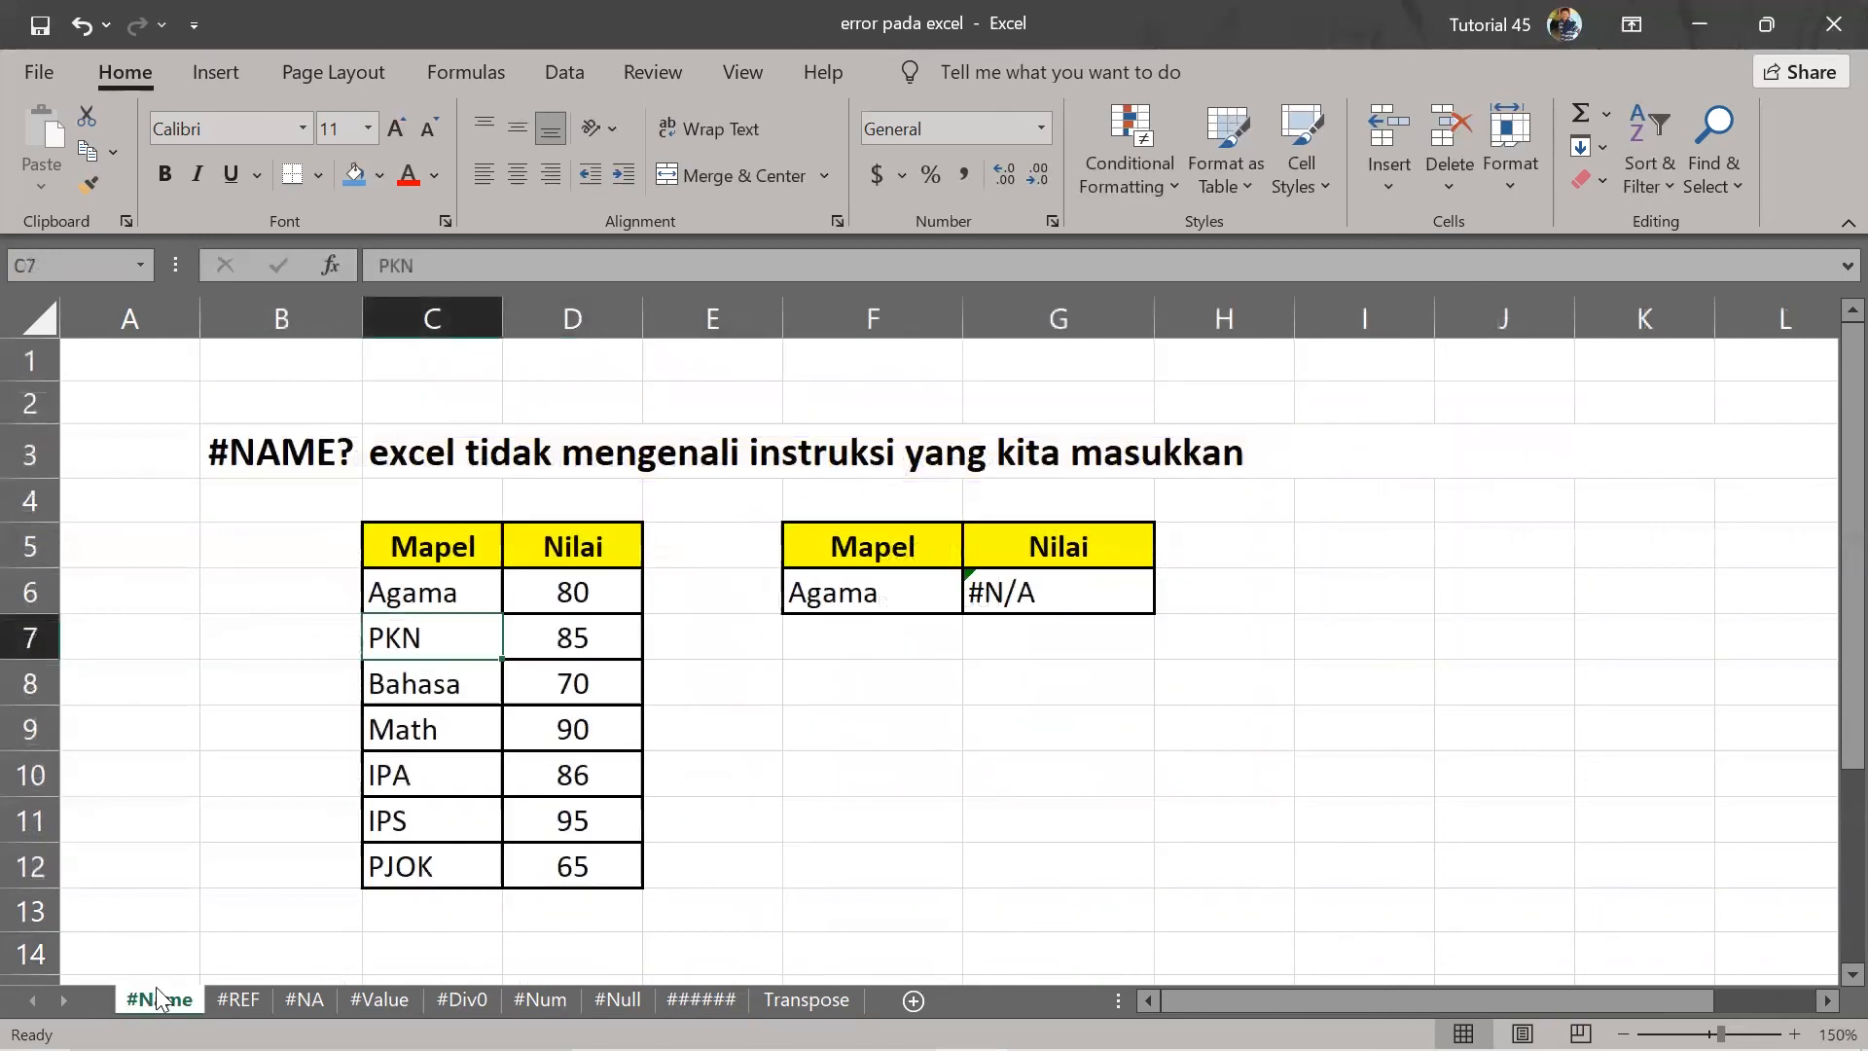
left_click(747, 778)
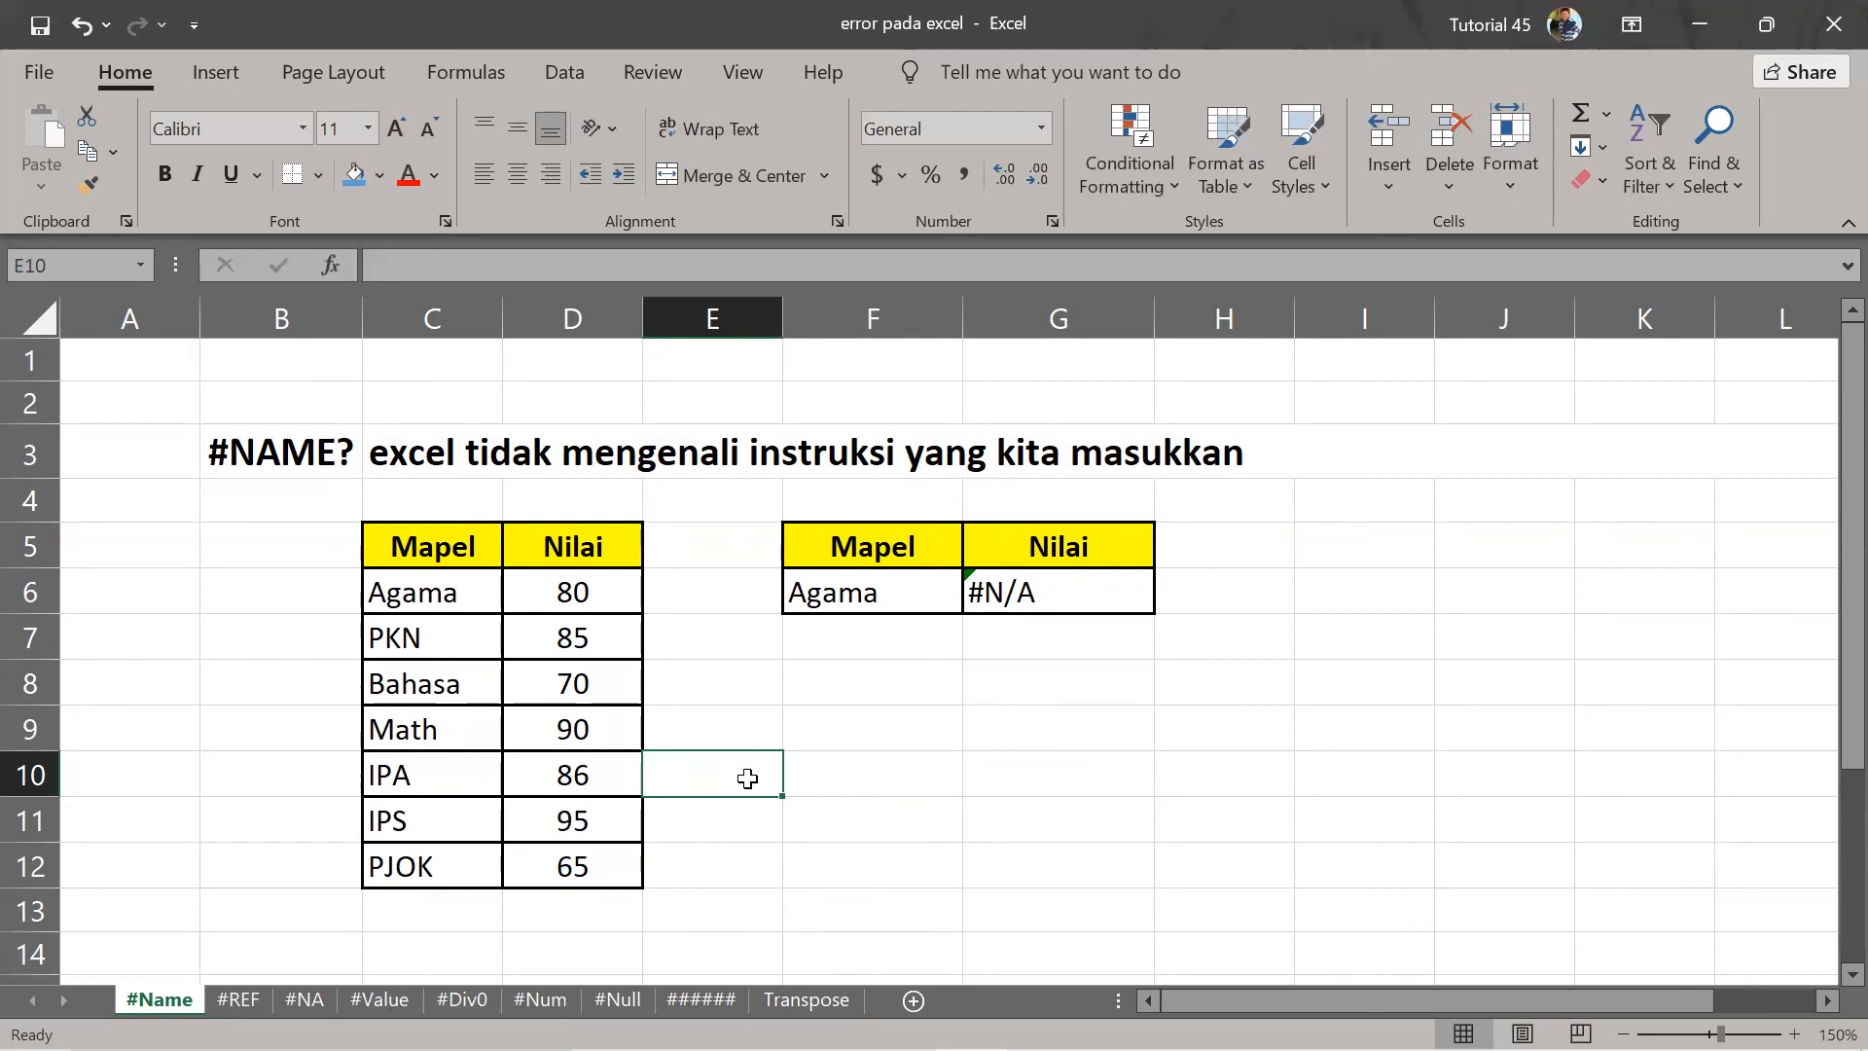
left_click(773, 860)
left_click(827, 807)
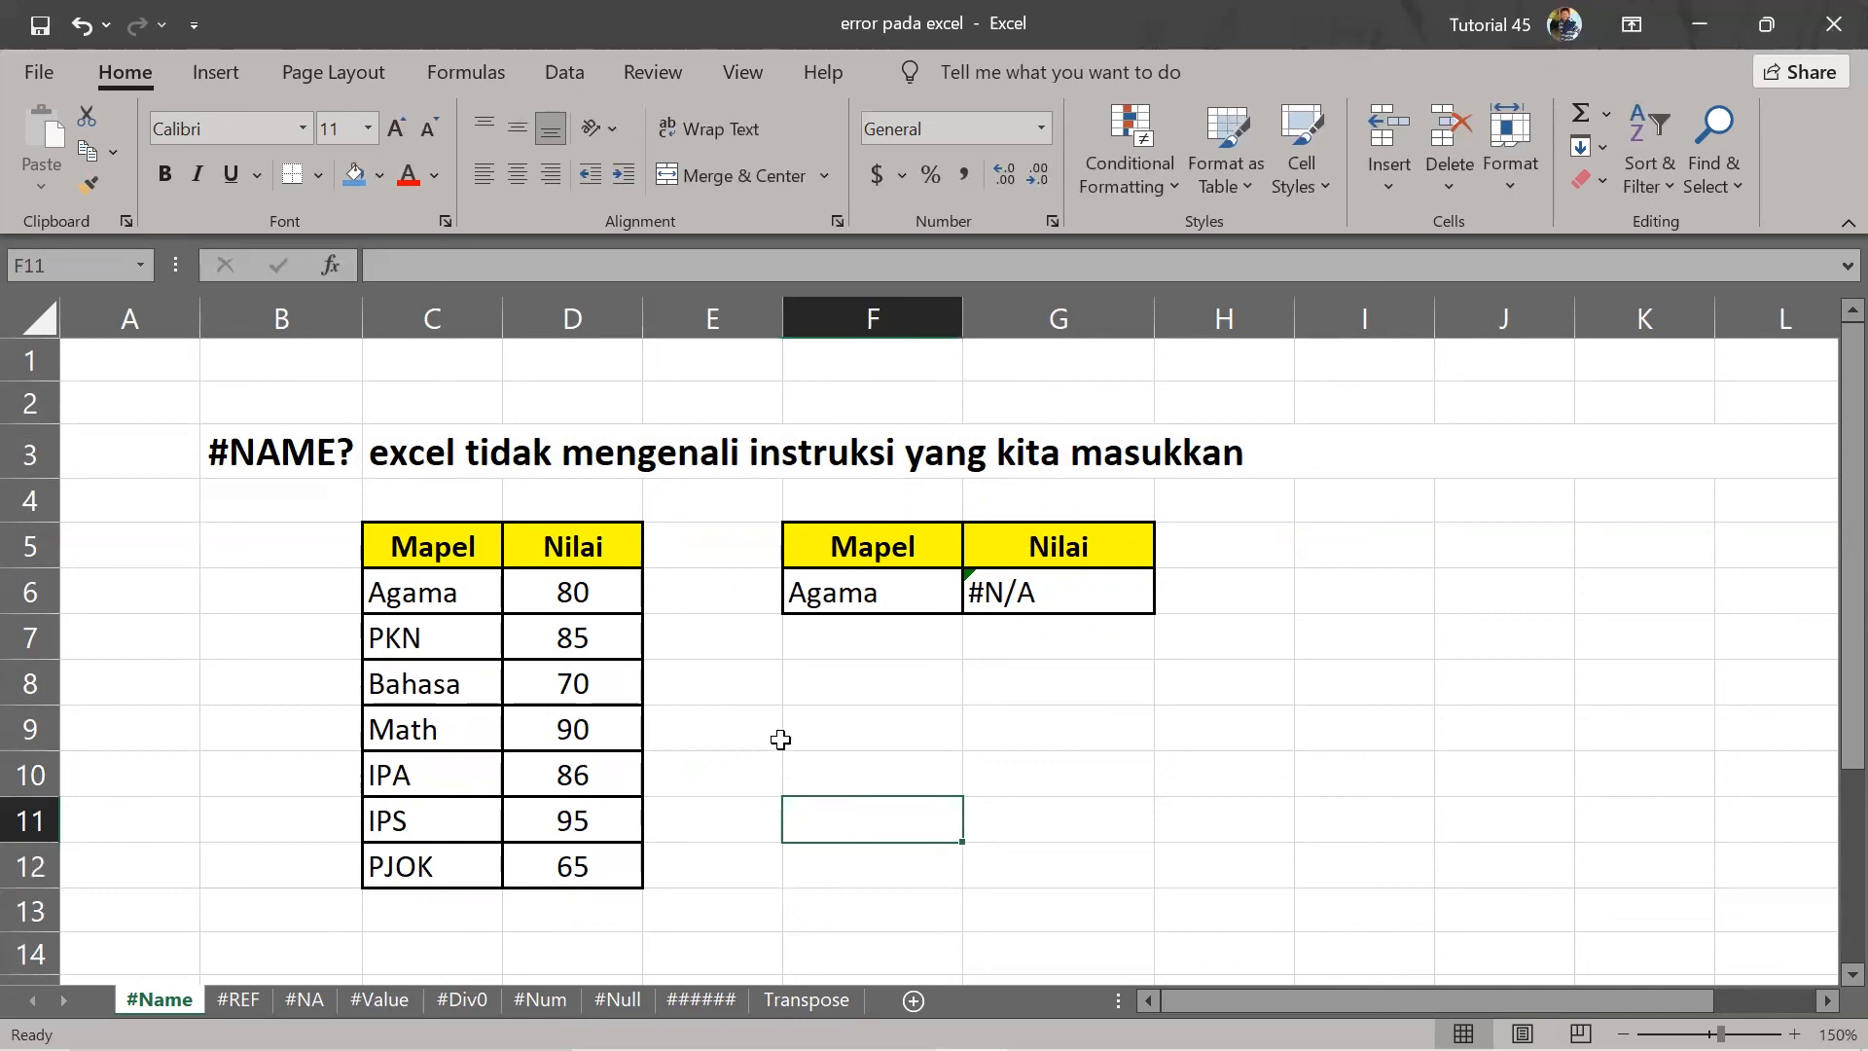
left_click(772, 709)
left_click(951, 728)
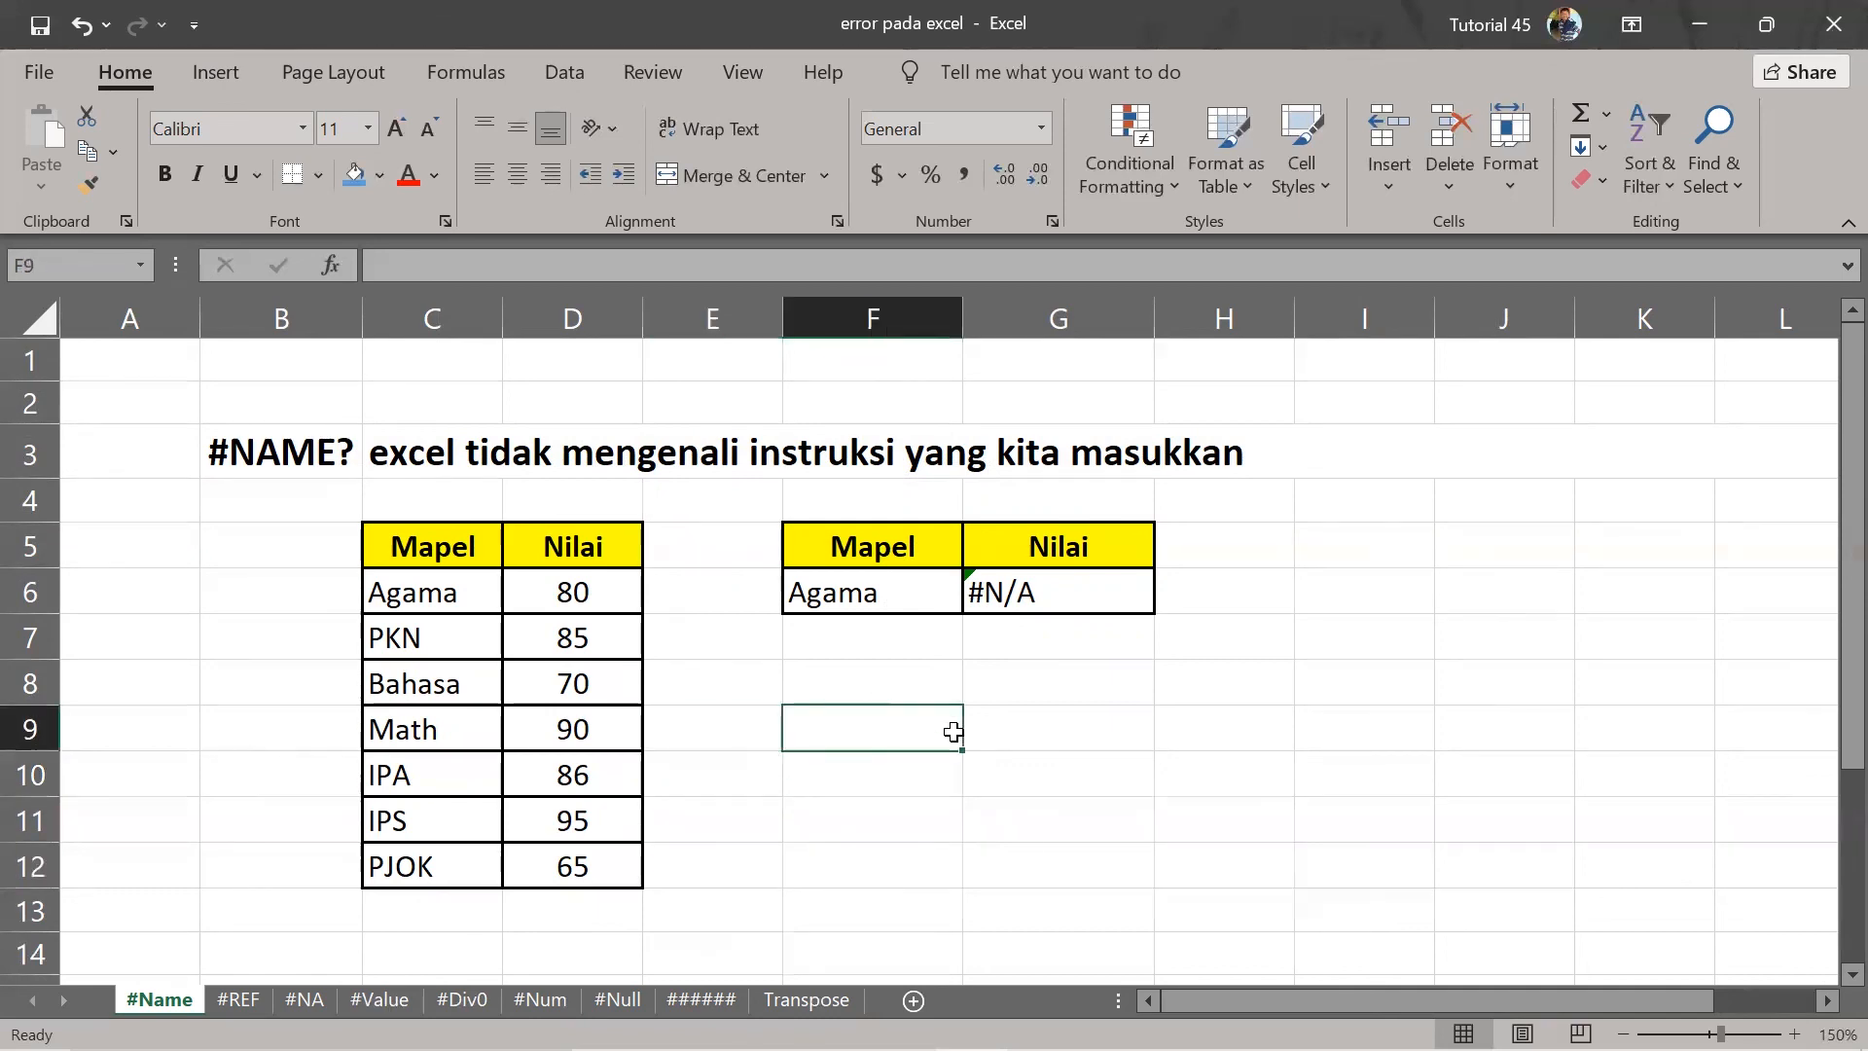
left_click(720, 556)
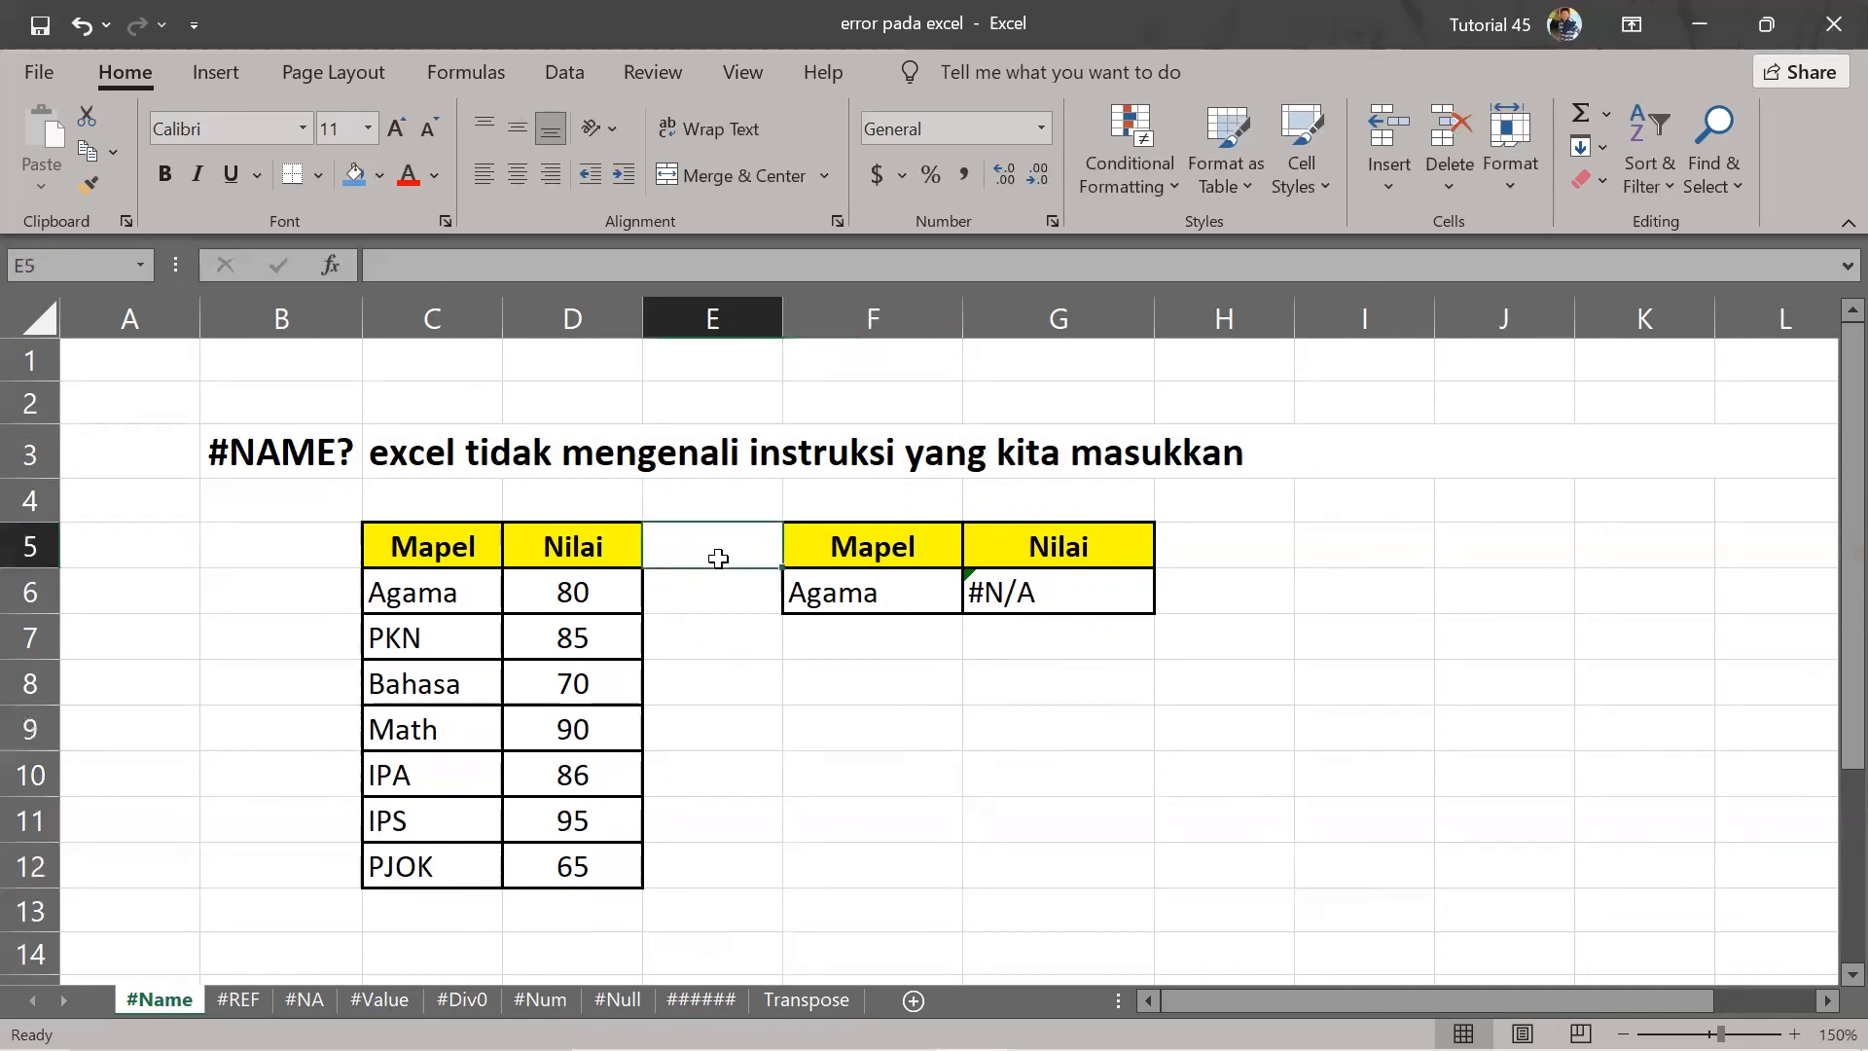
left_click(666, 709)
left_click(795, 715)
left_click(750, 734)
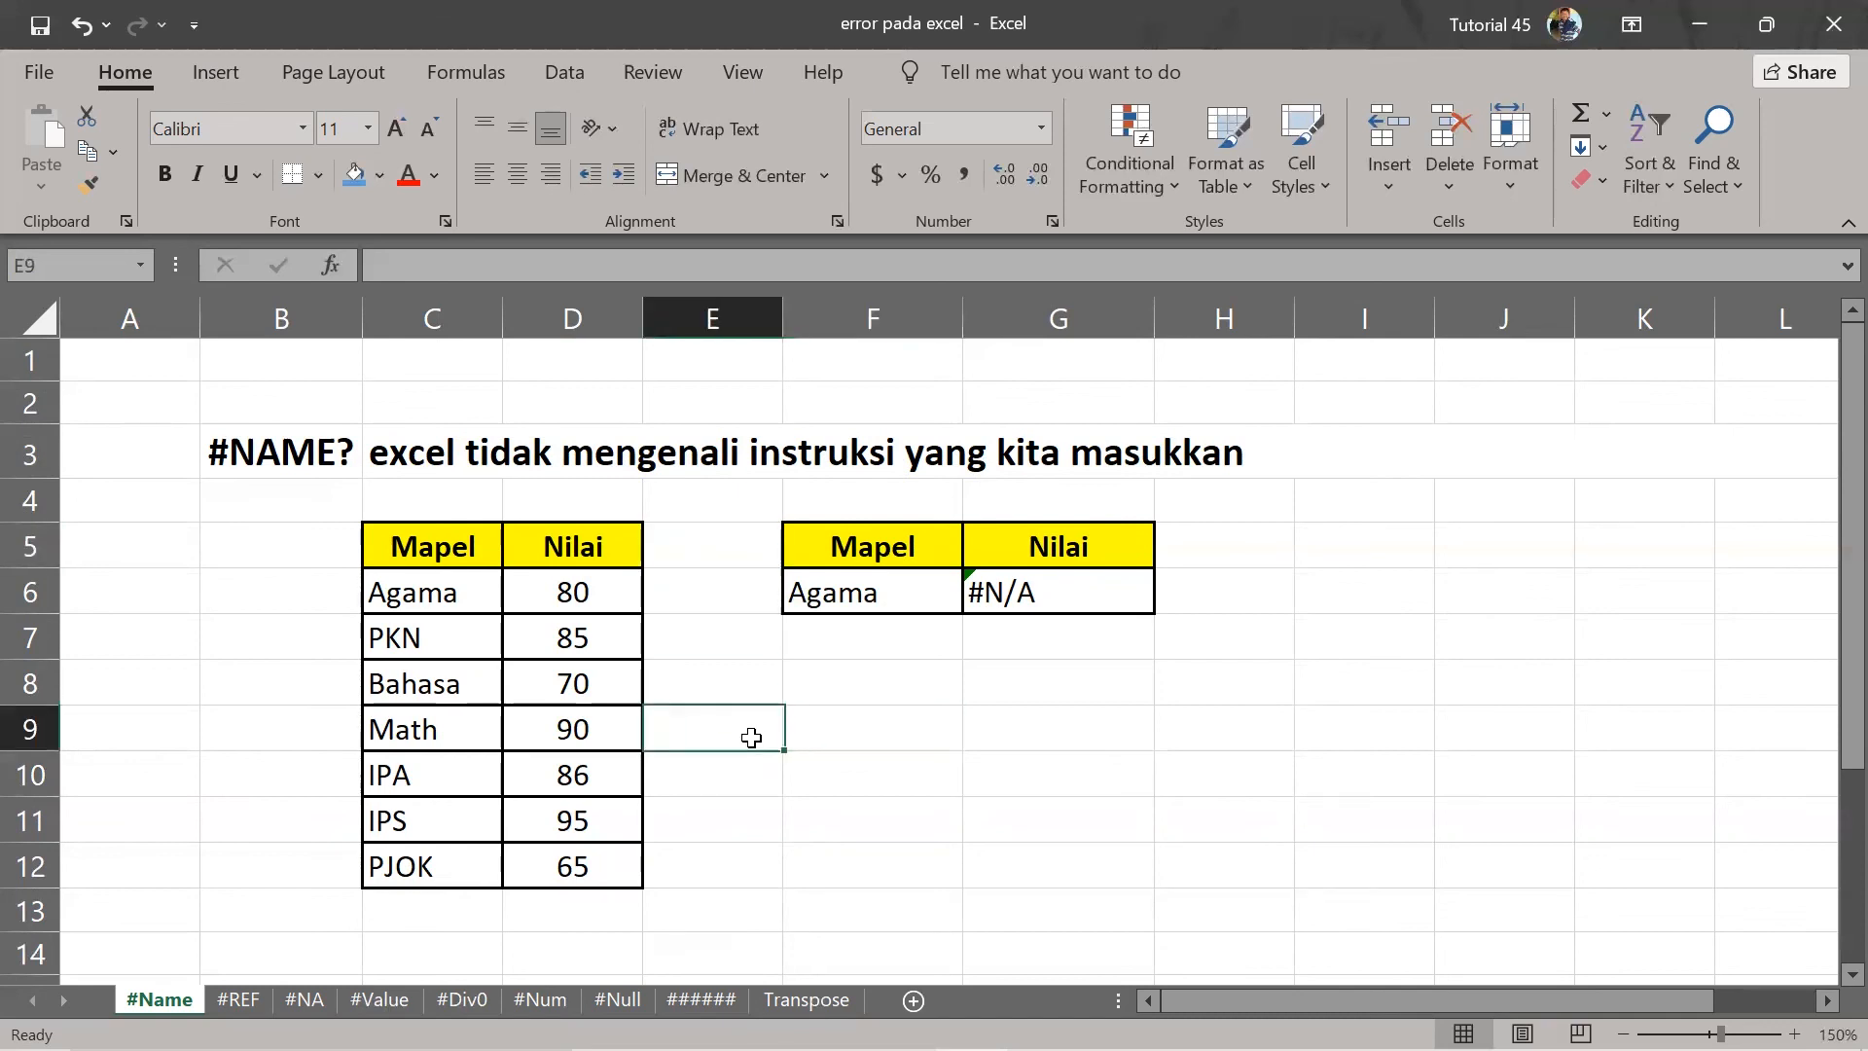
left_click(733, 812)
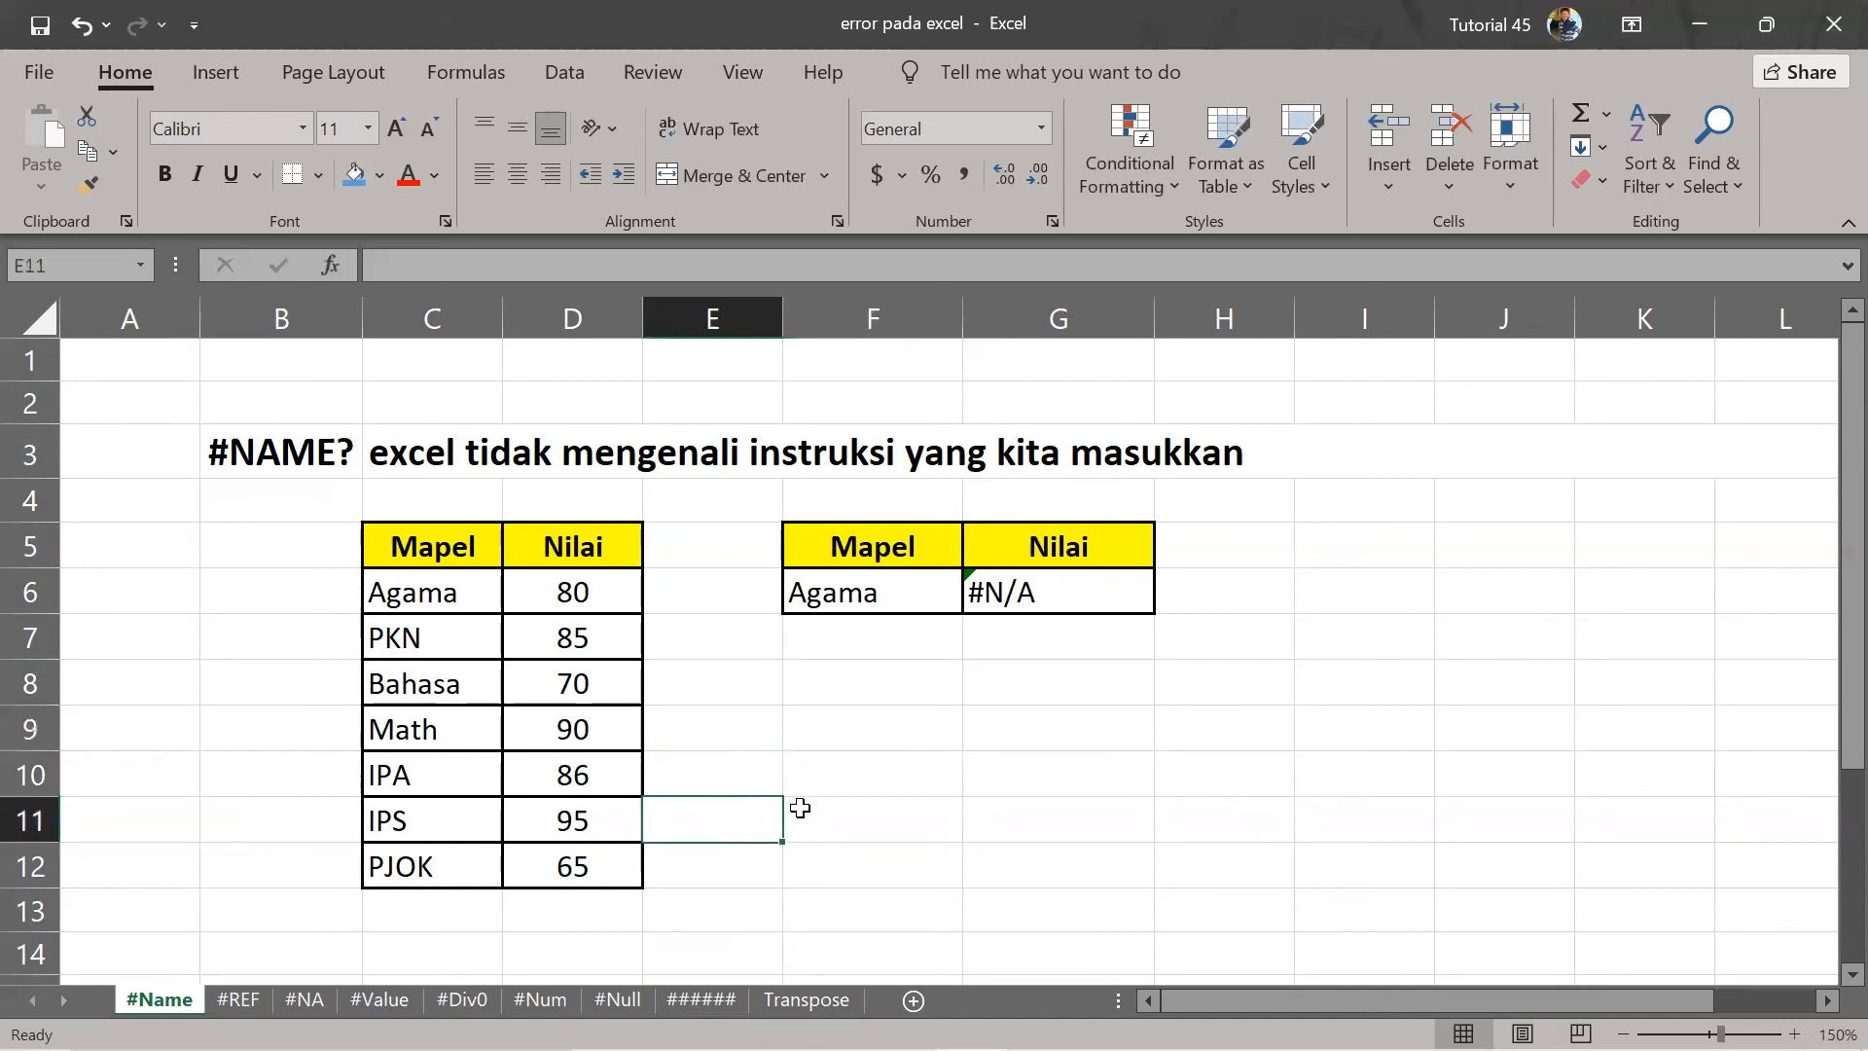
left_click(866, 739)
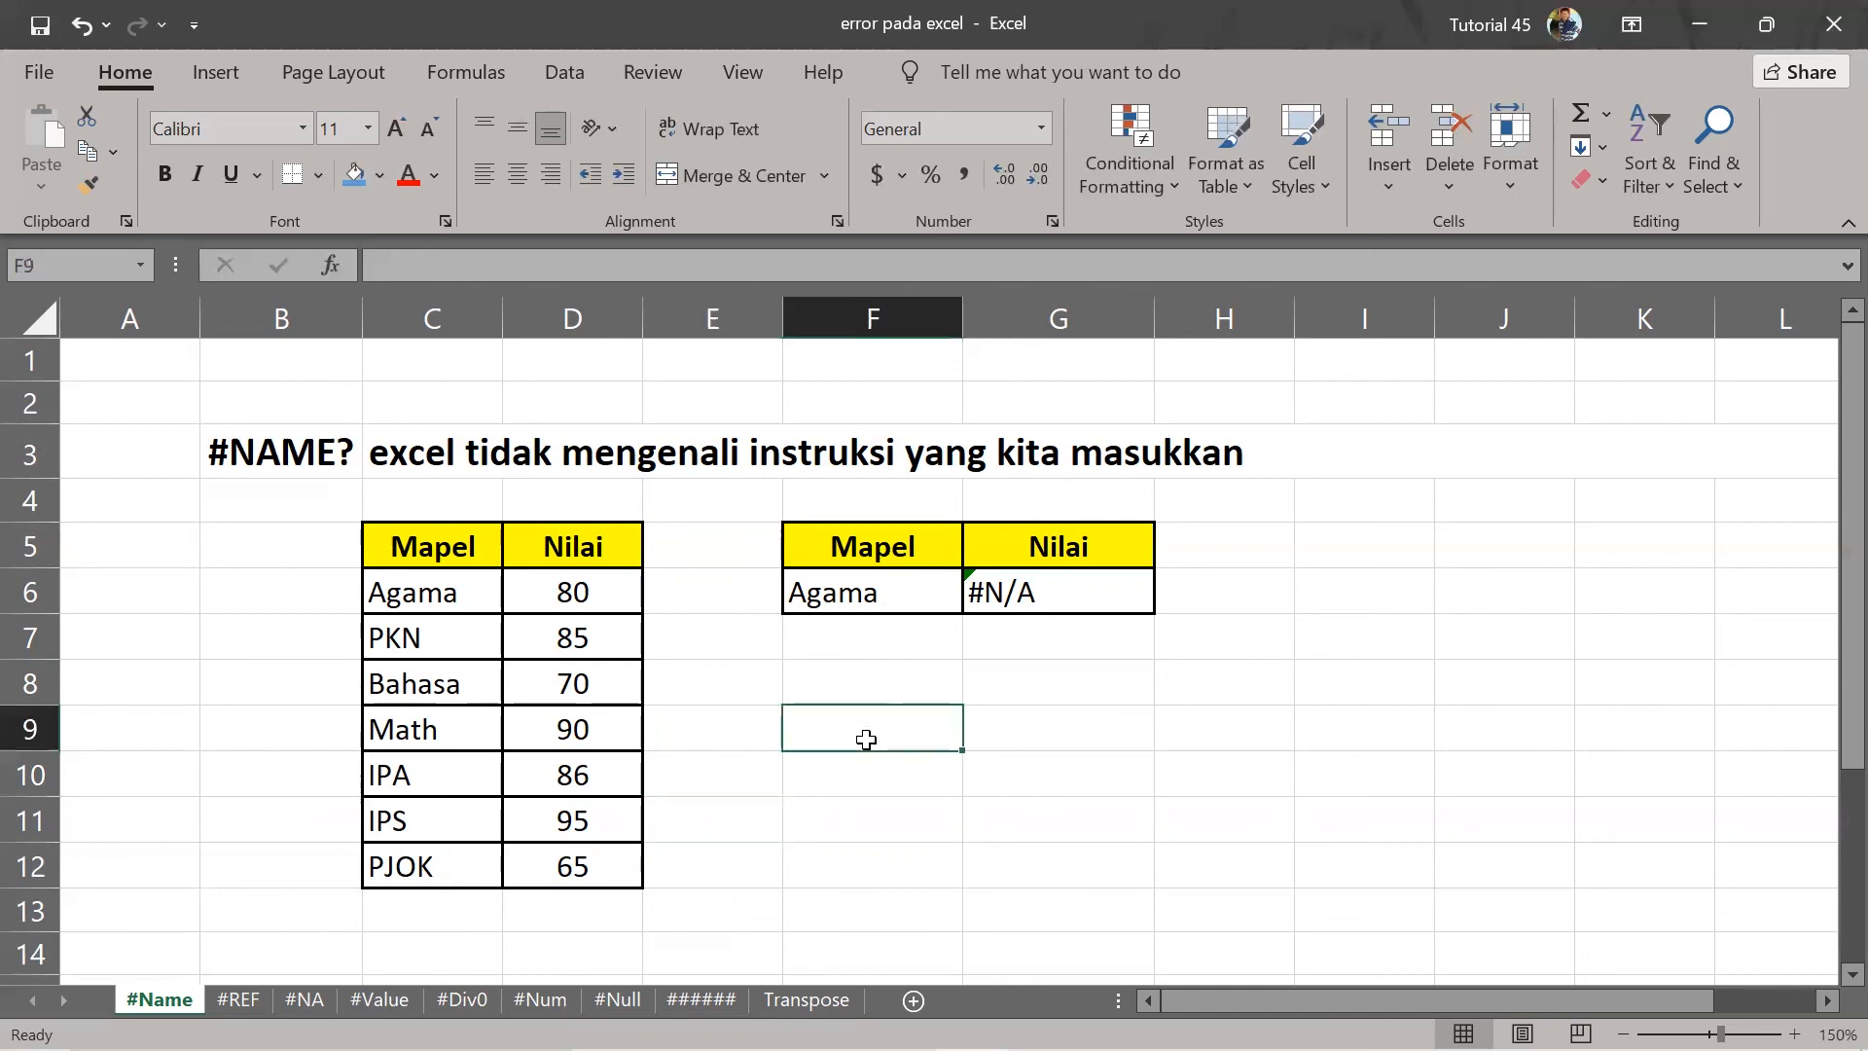
left_click(786, 816)
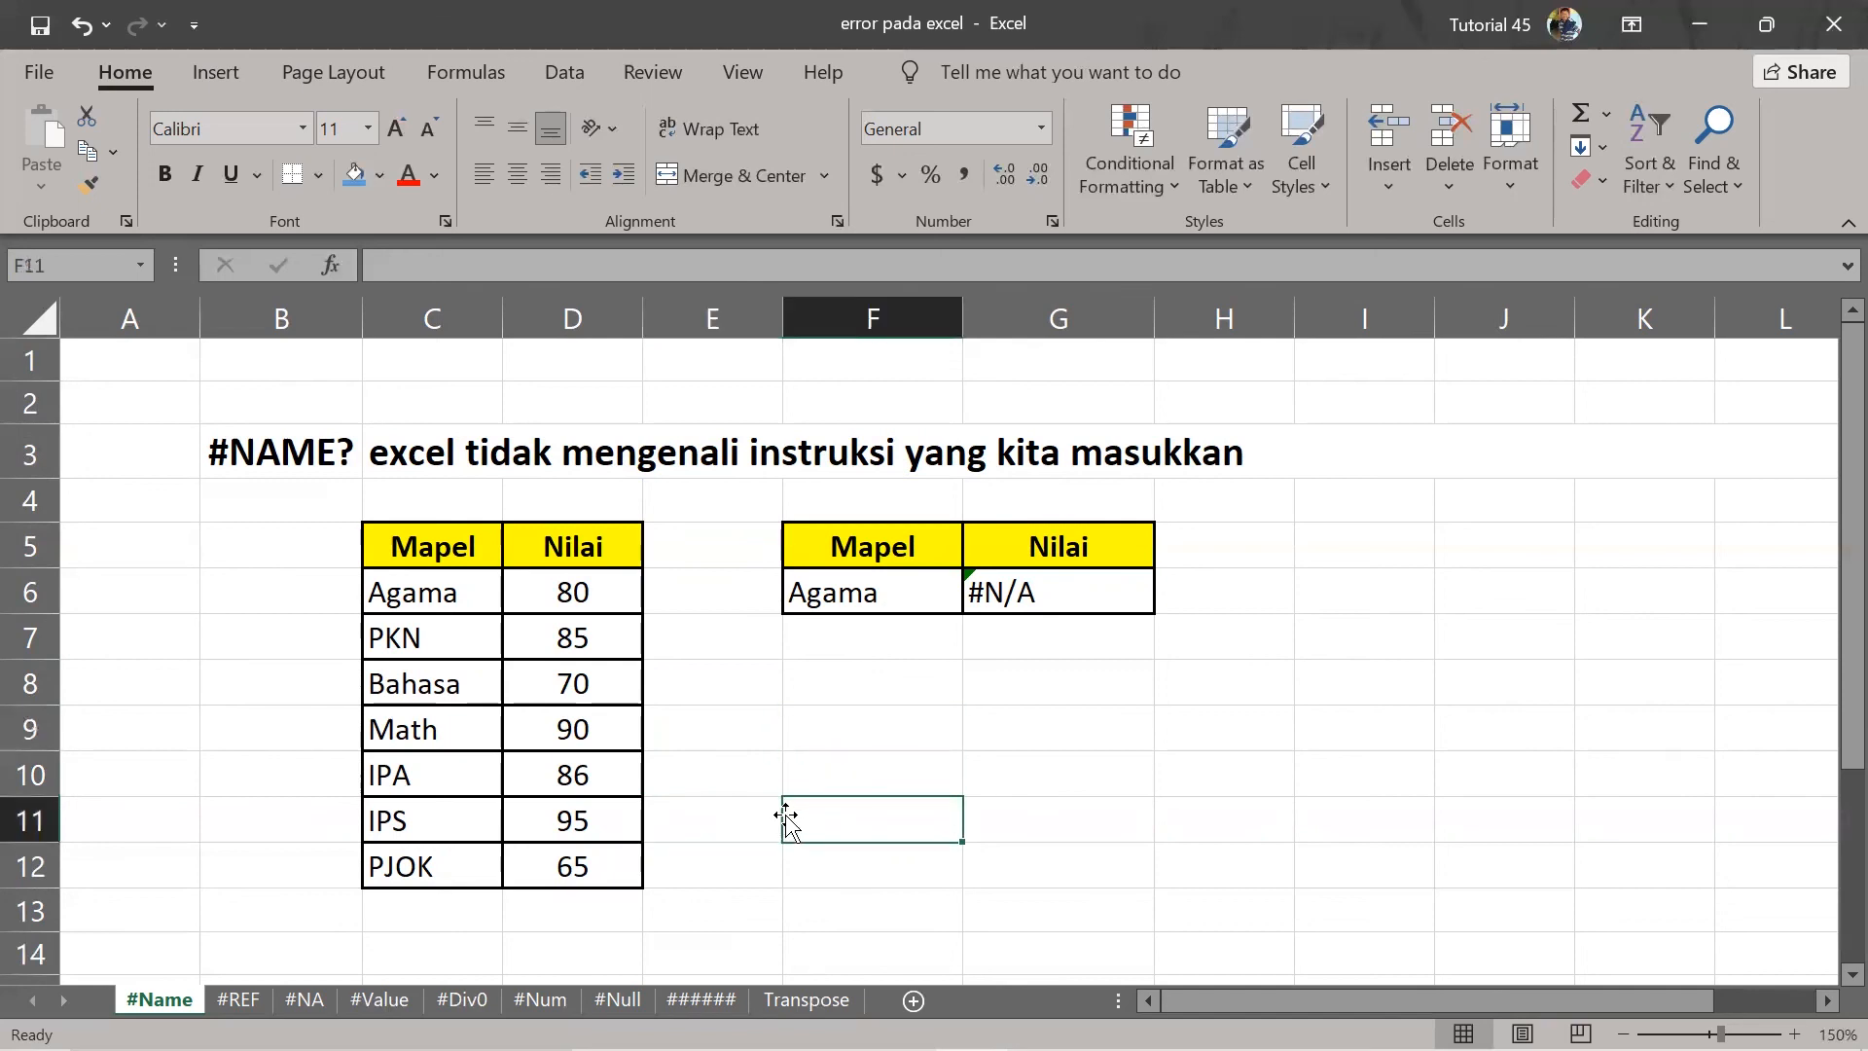
left_click(763, 756)
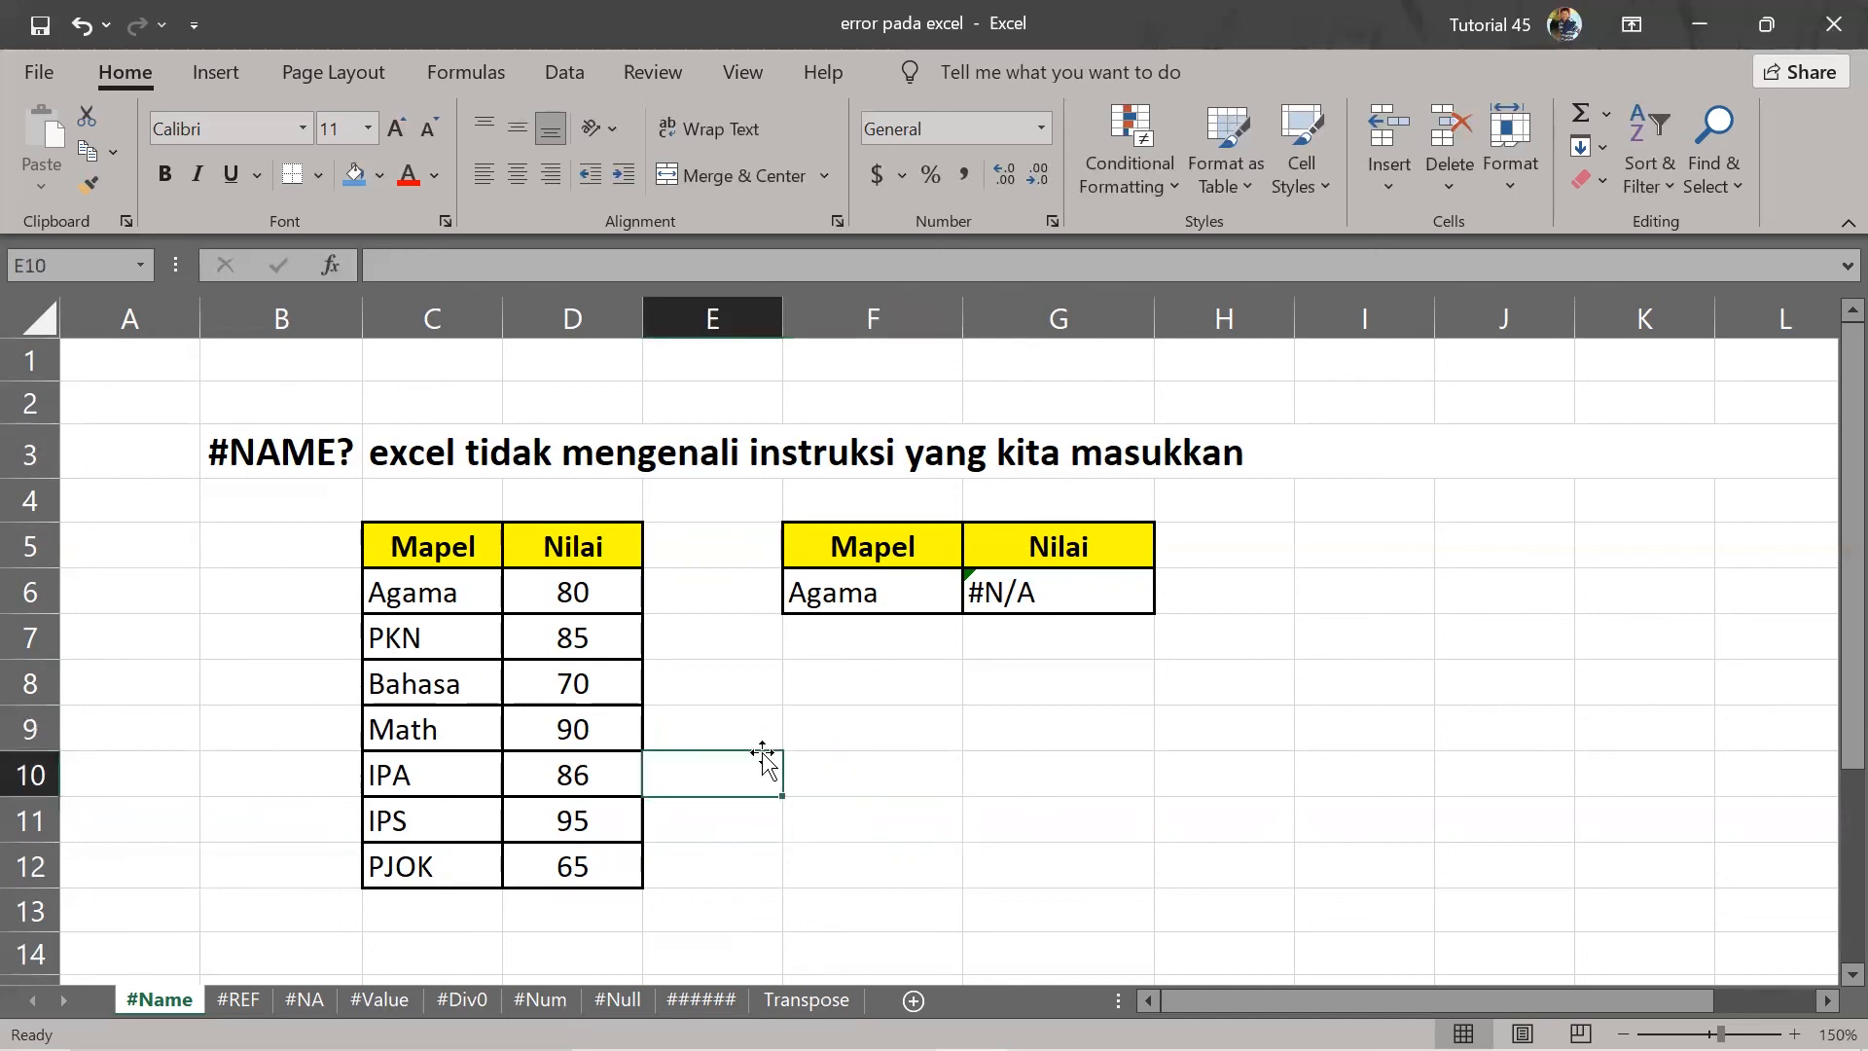